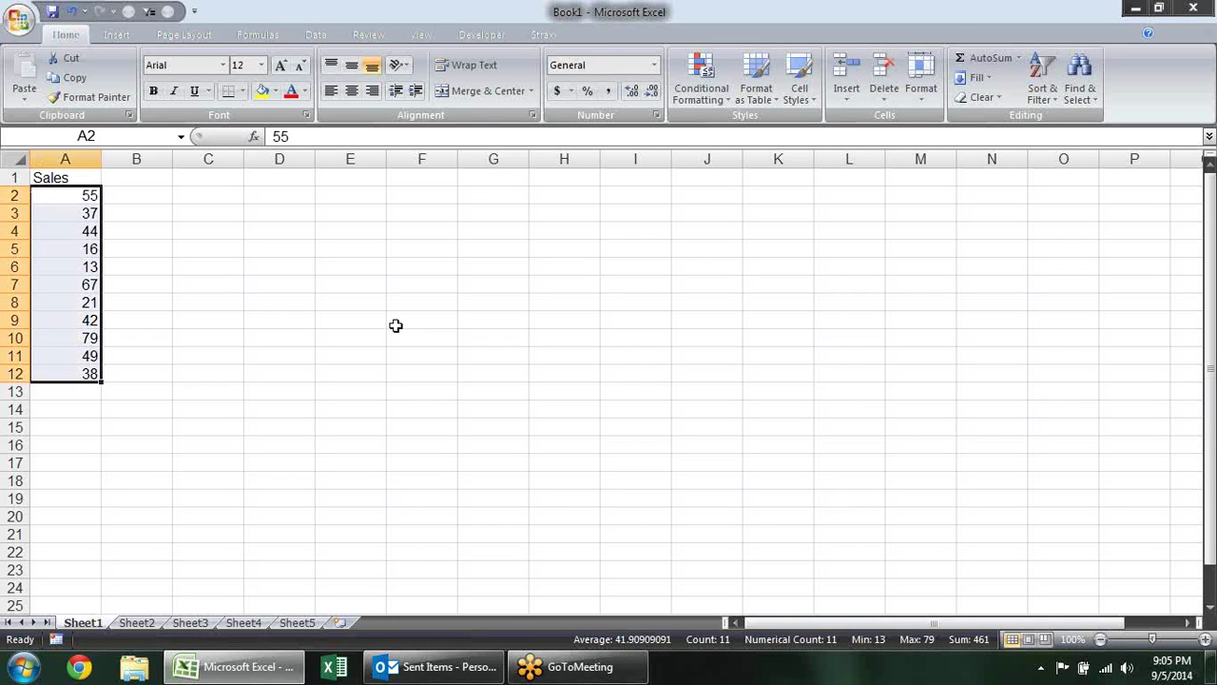
Insert a clustered column chart of the Sales data in A1:A12 and move it beside the data
drag(89, 180, 66, 378)
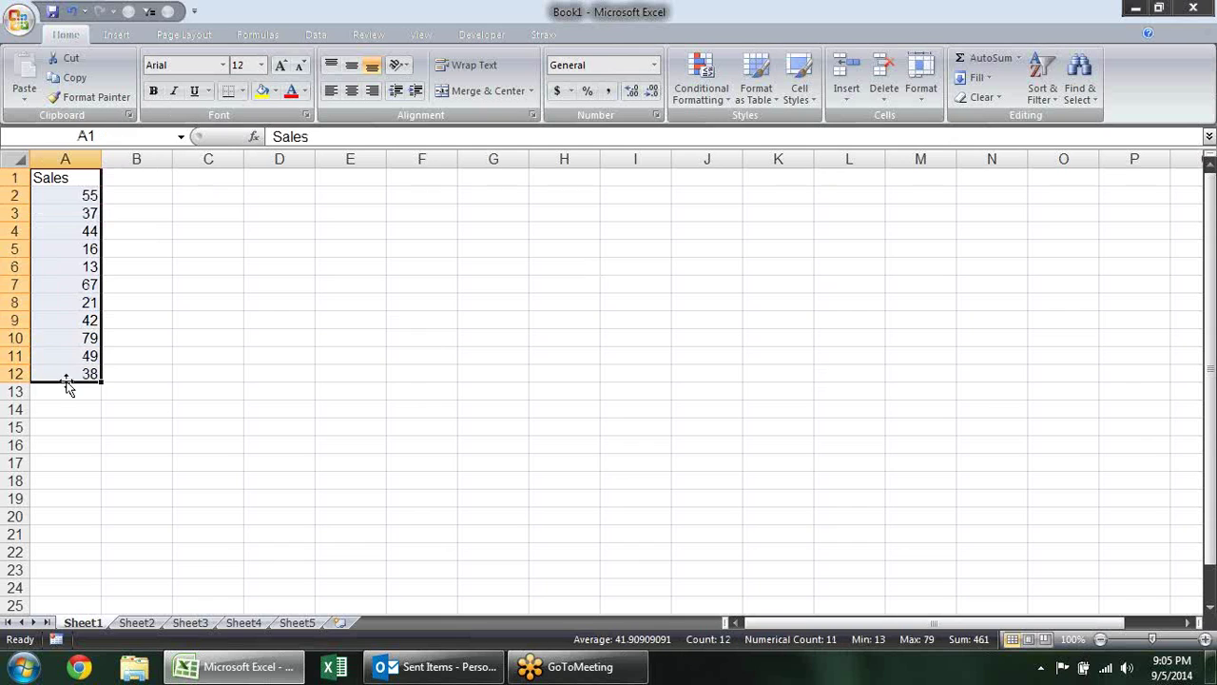
click(116, 34)
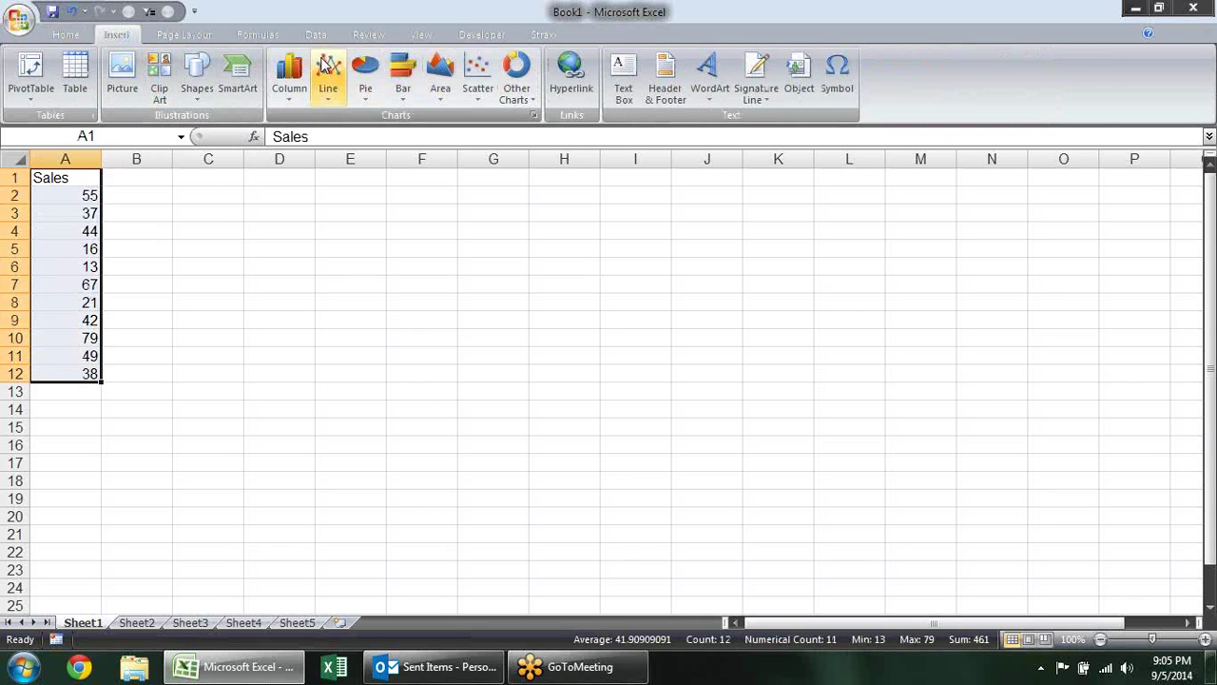
click(289, 71)
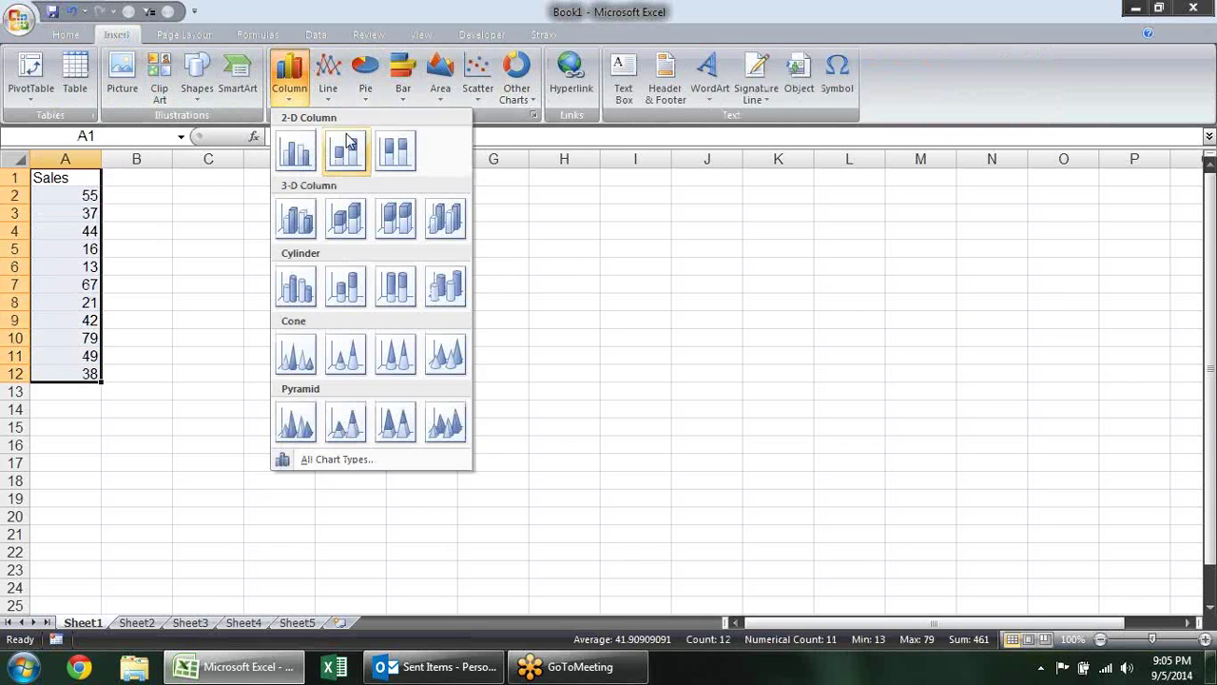
click(297, 149)
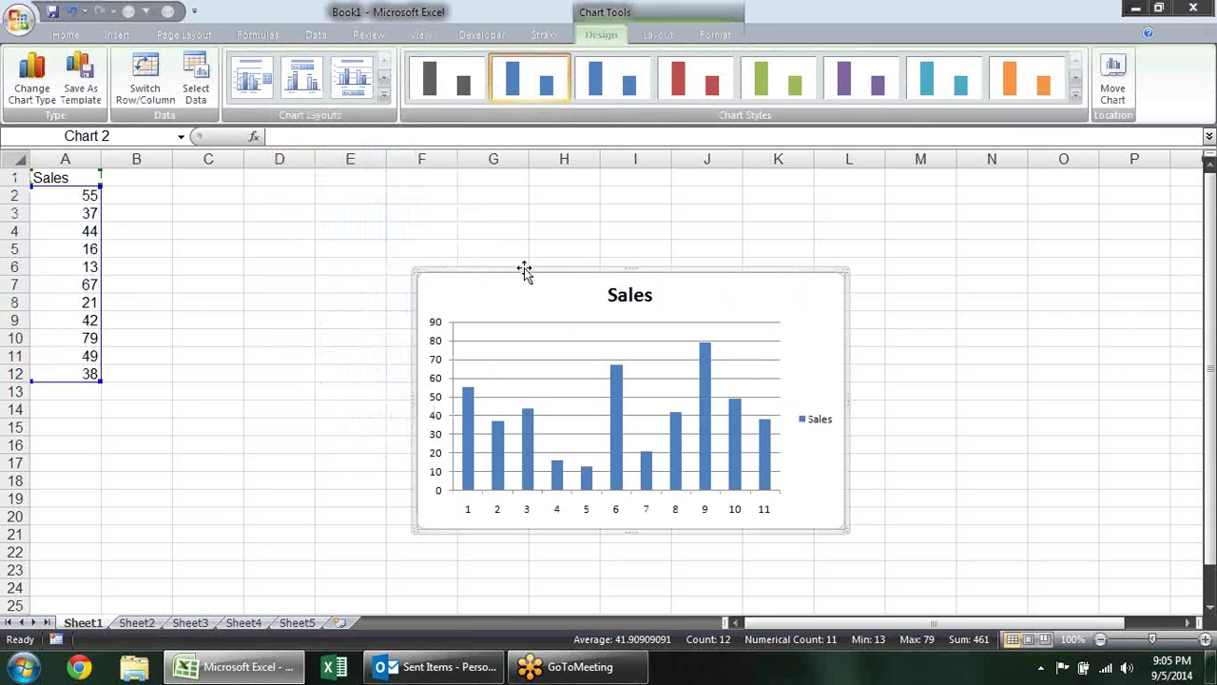
drag(493, 278, 357, 204)
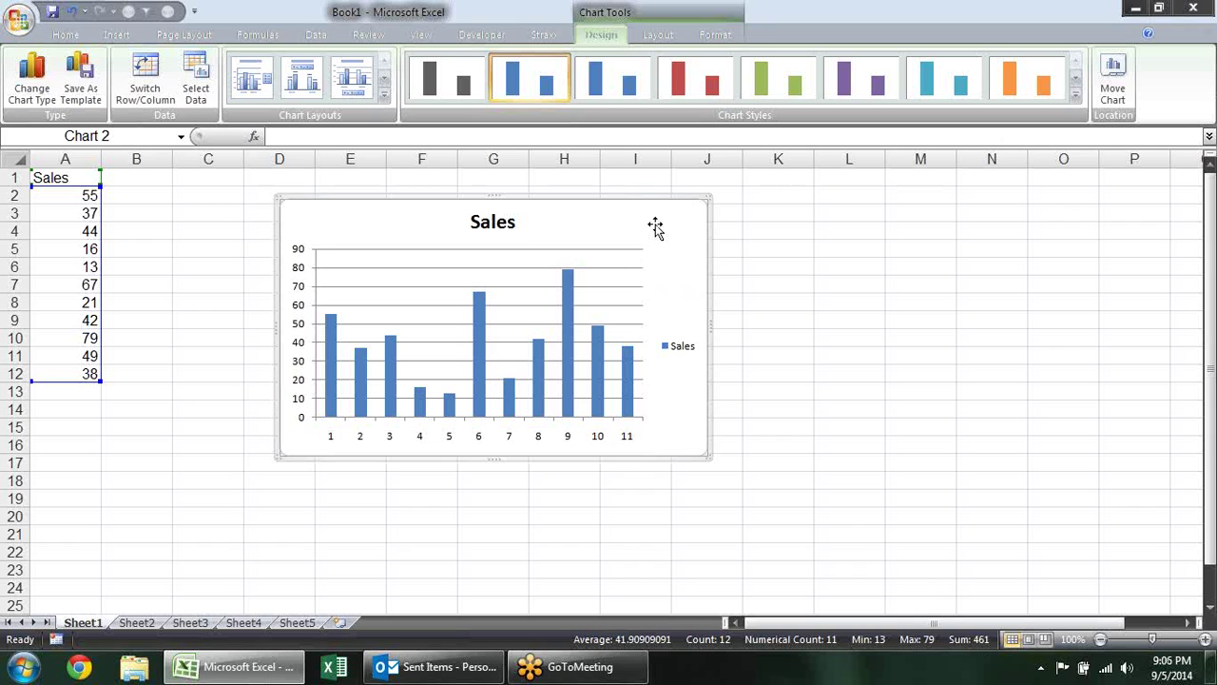
click(483, 223)
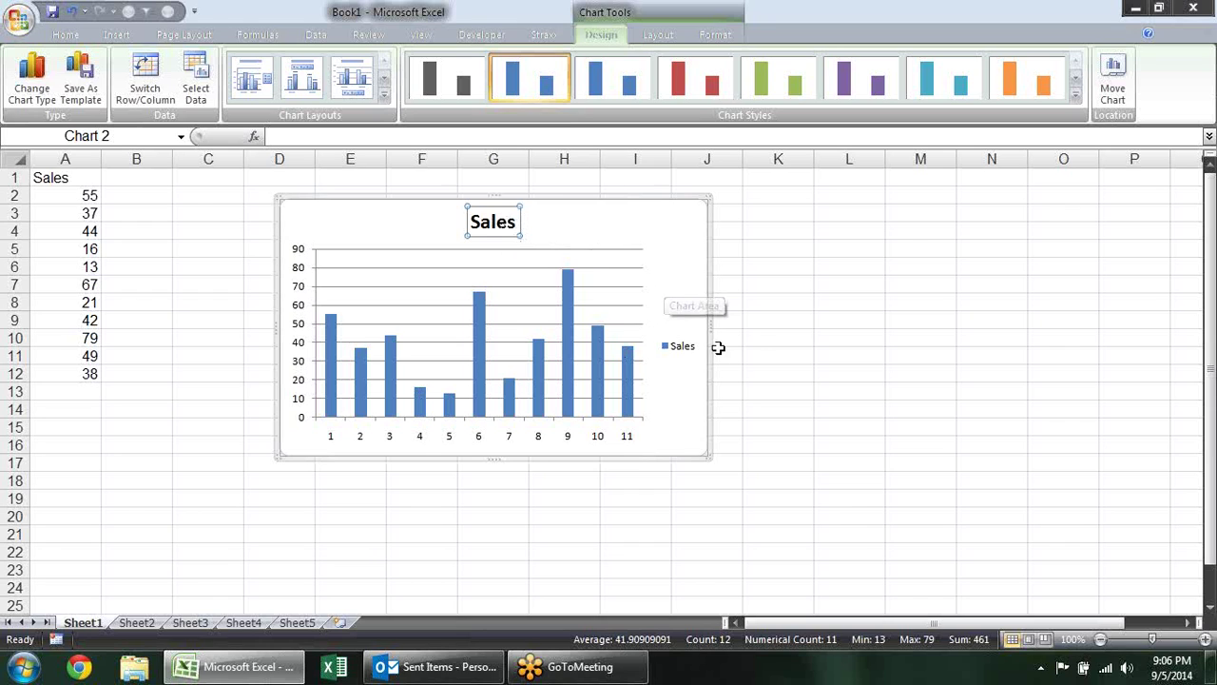
click(693, 351)
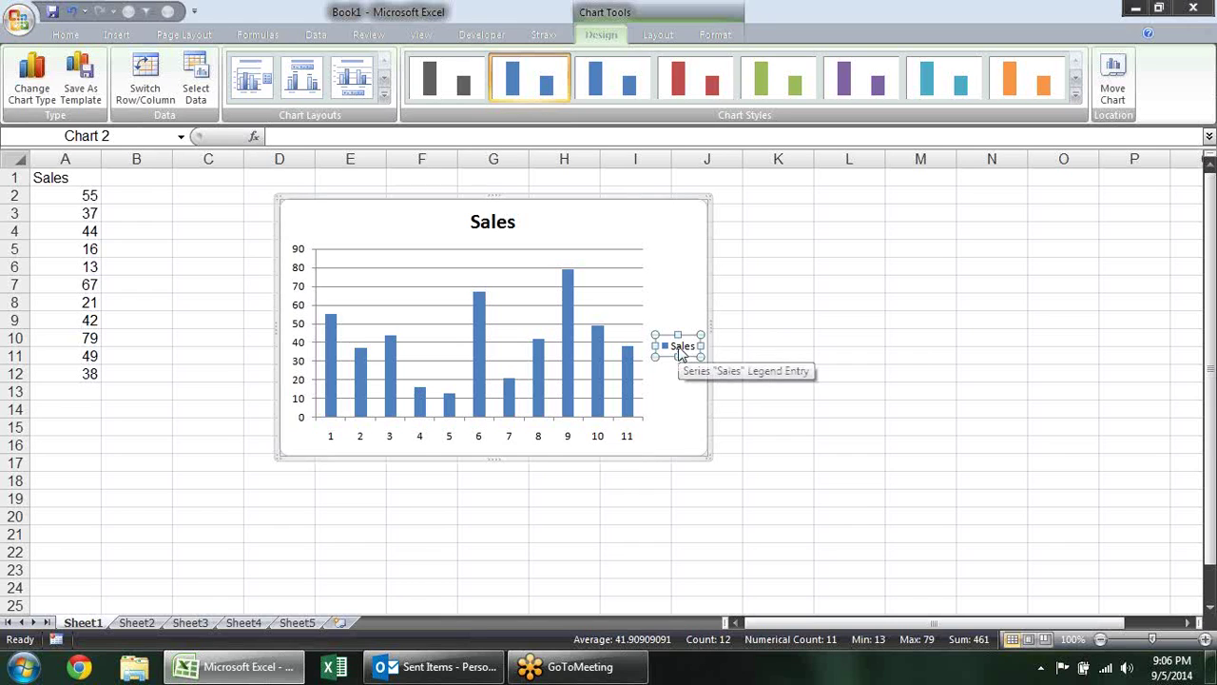
click(622, 437)
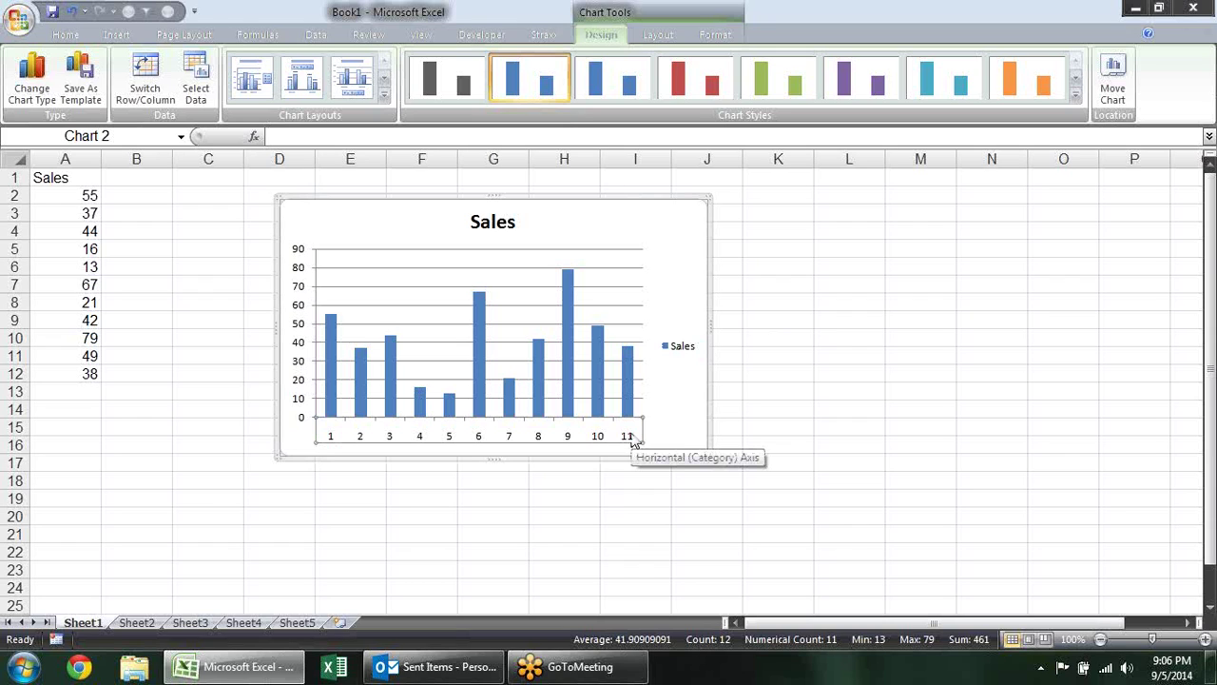
click(302, 359)
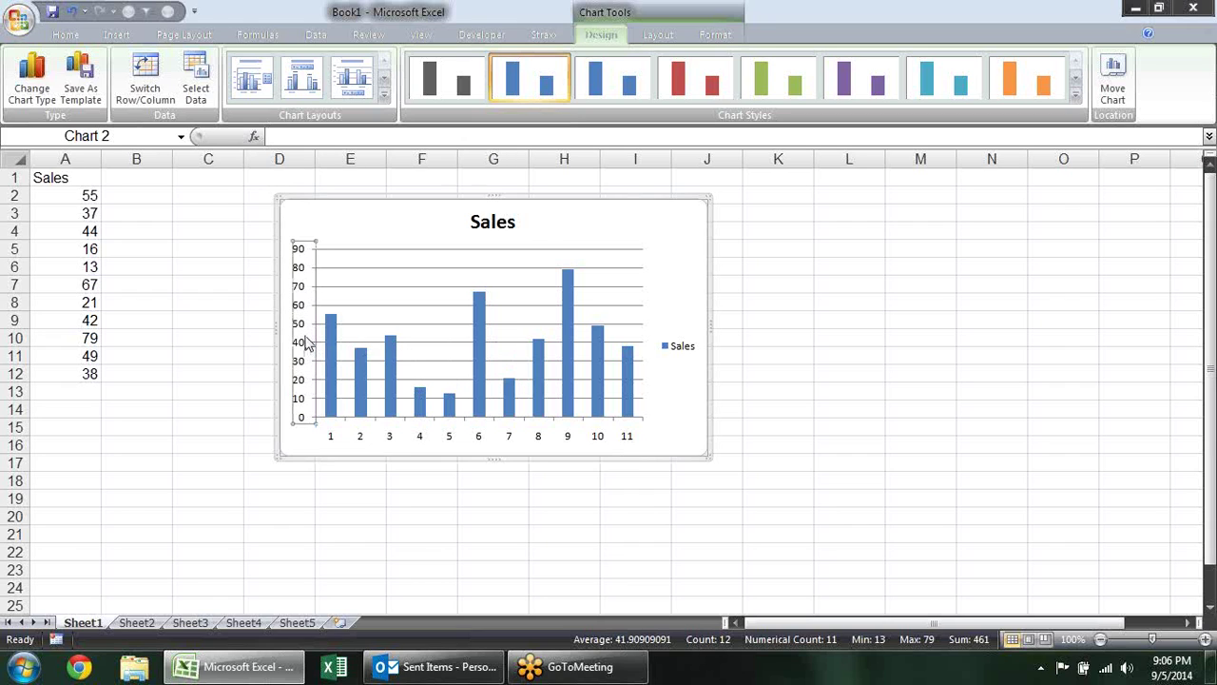
mouse_move(335, 344)
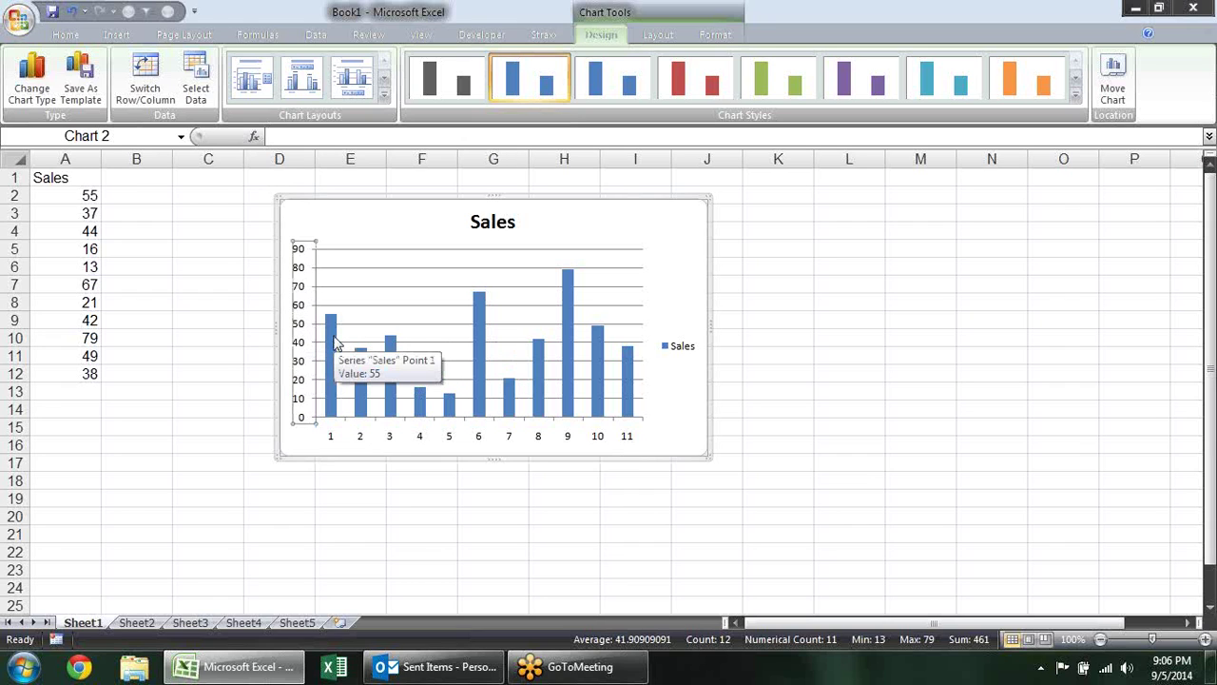
click(335, 345)
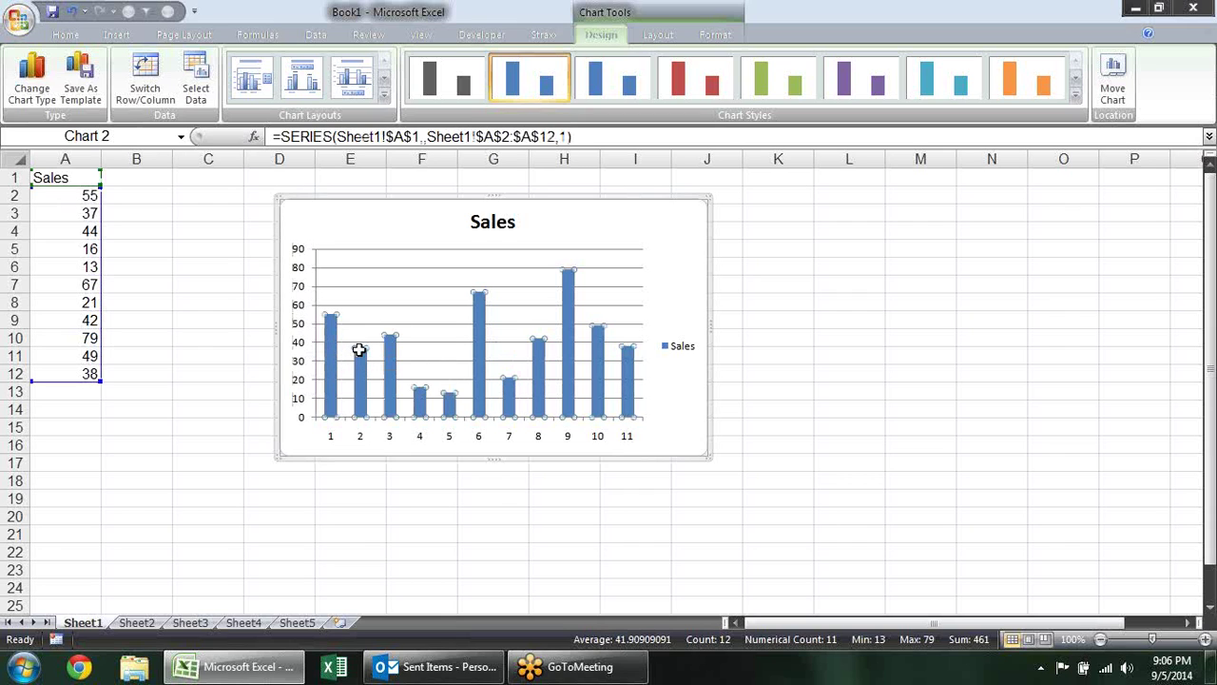
mouse_move(330, 331)
click(610, 250)
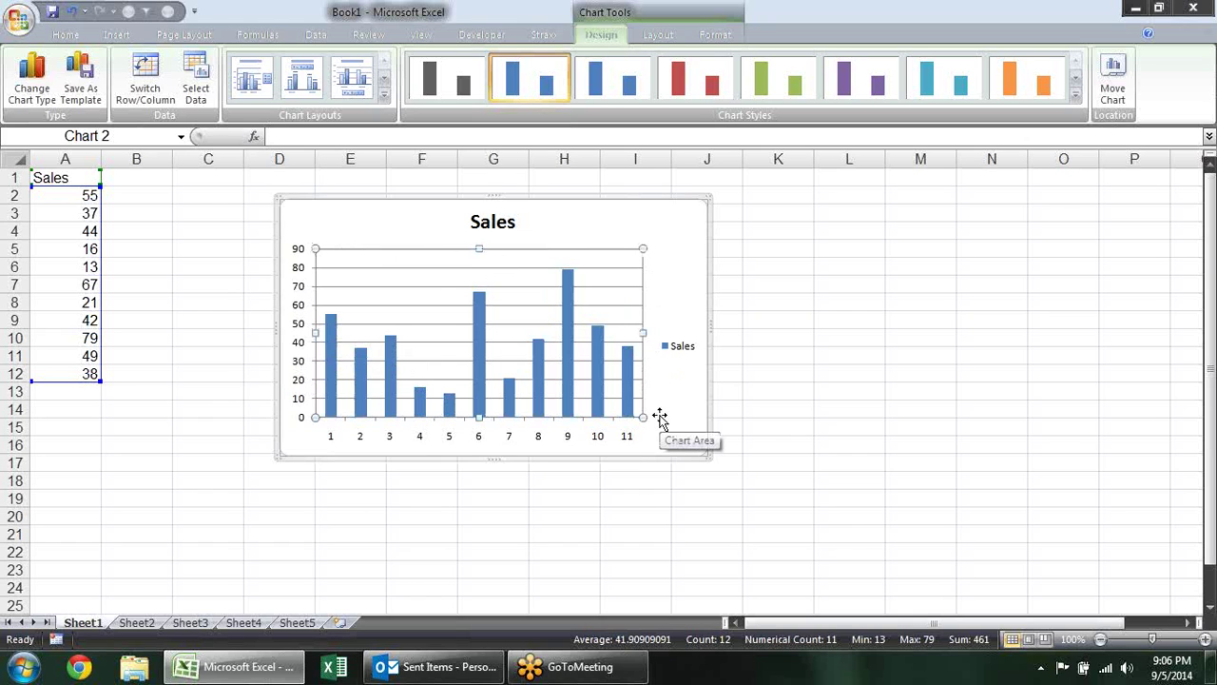
click(678, 242)
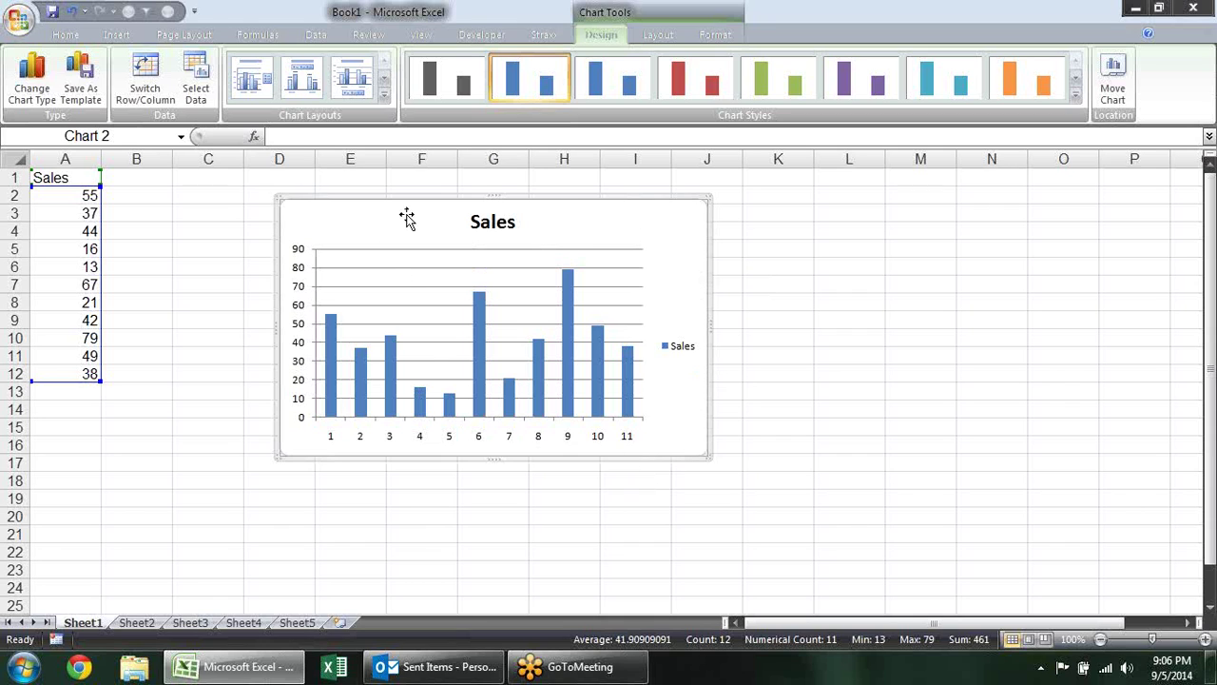
click(561, 254)
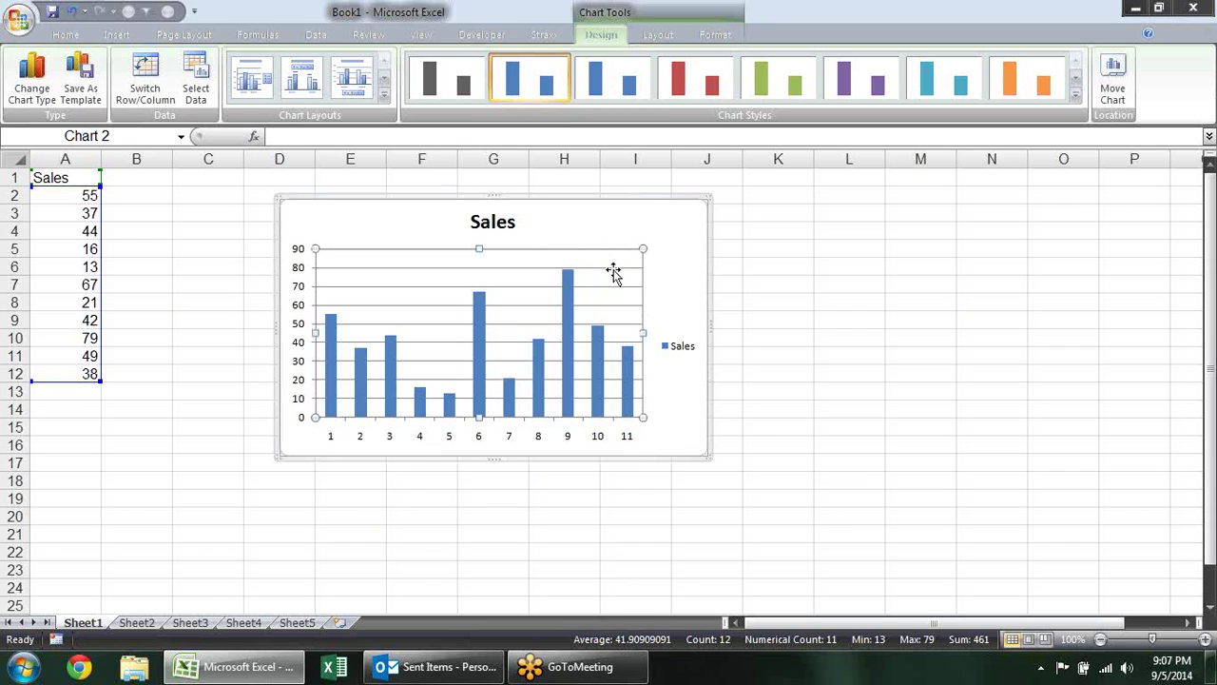
click(613, 269)
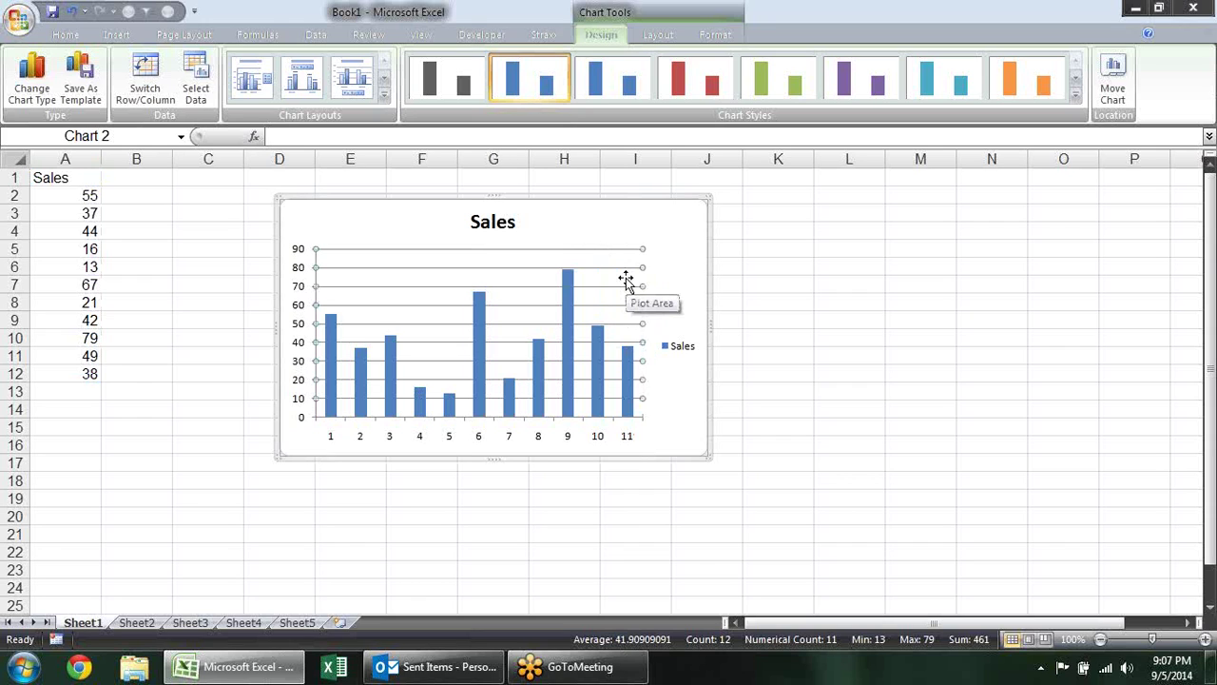
click(684, 230)
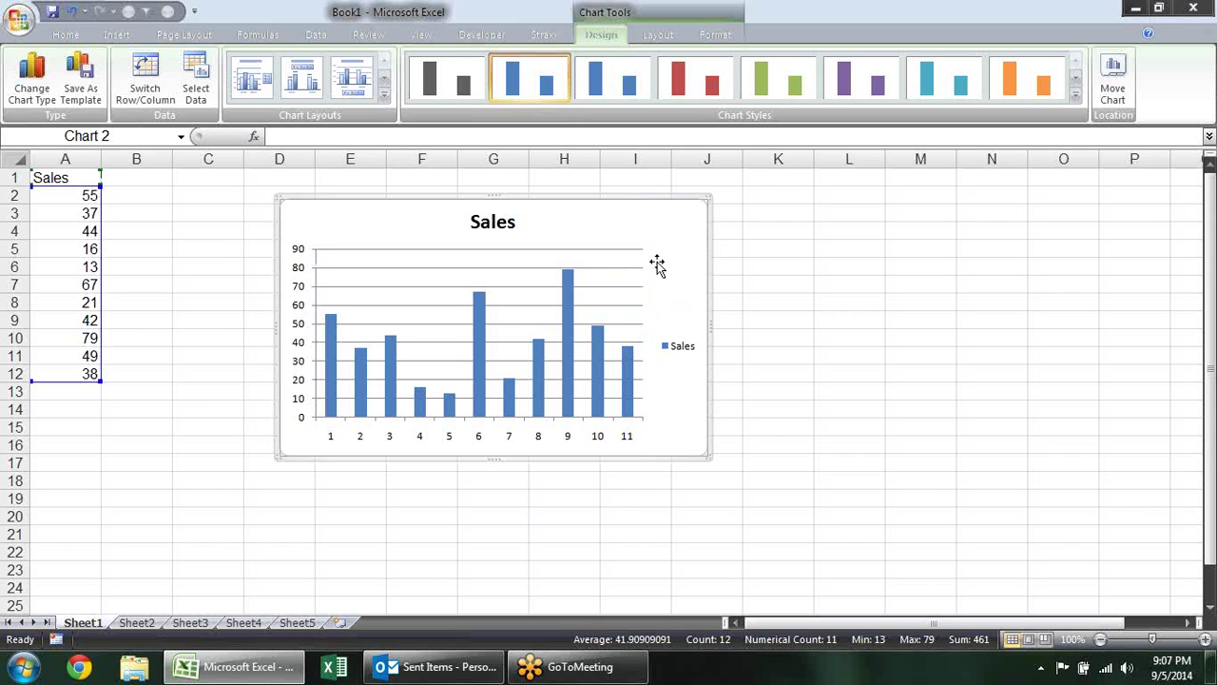
Open Format Chart Area and give the chart background a light pink solid fill
right_click(672, 234)
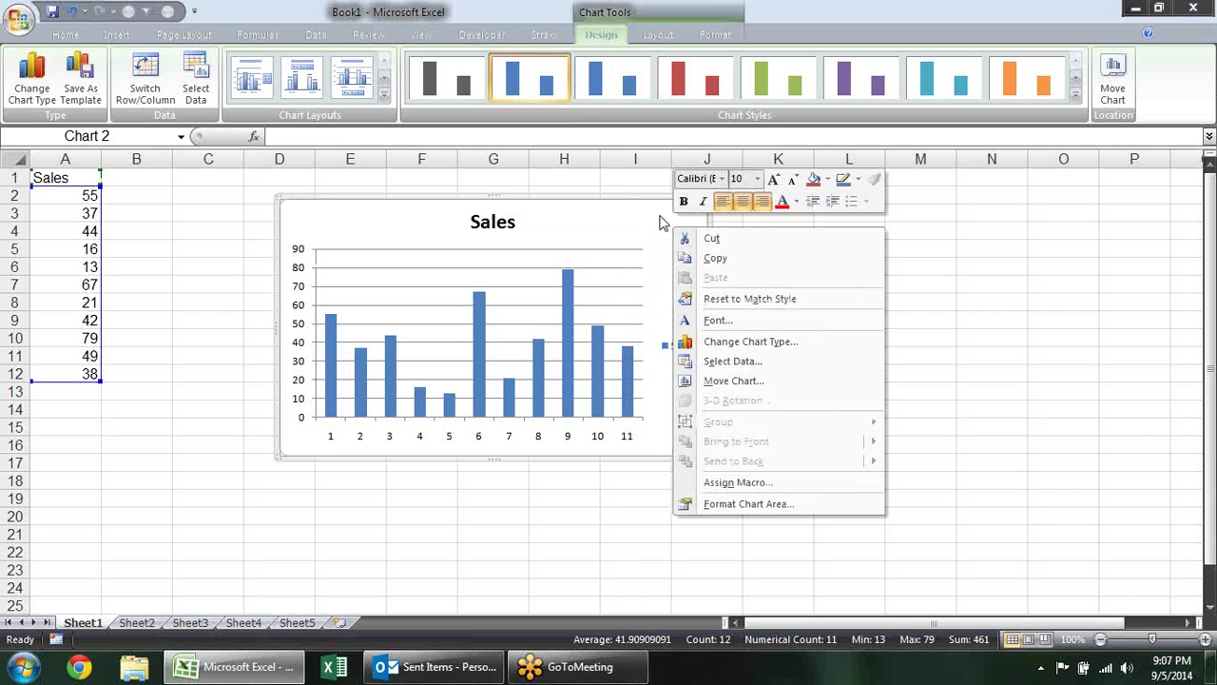
click(732, 511)
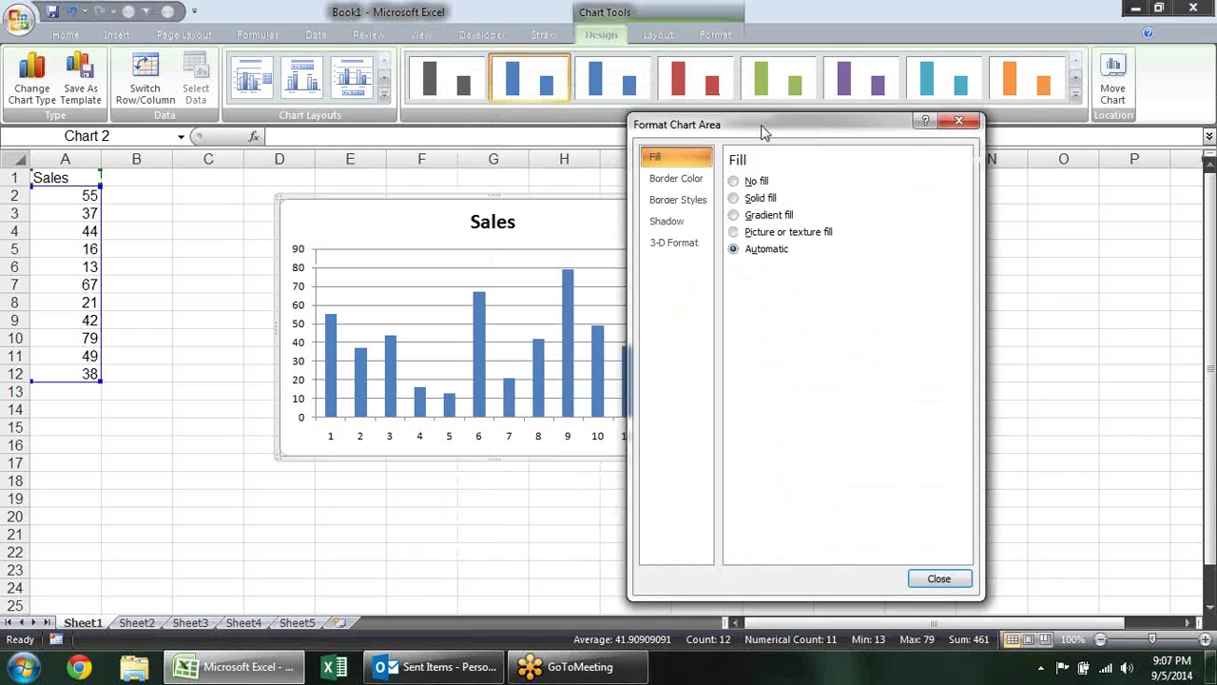
drag(521, 90, 868, 128)
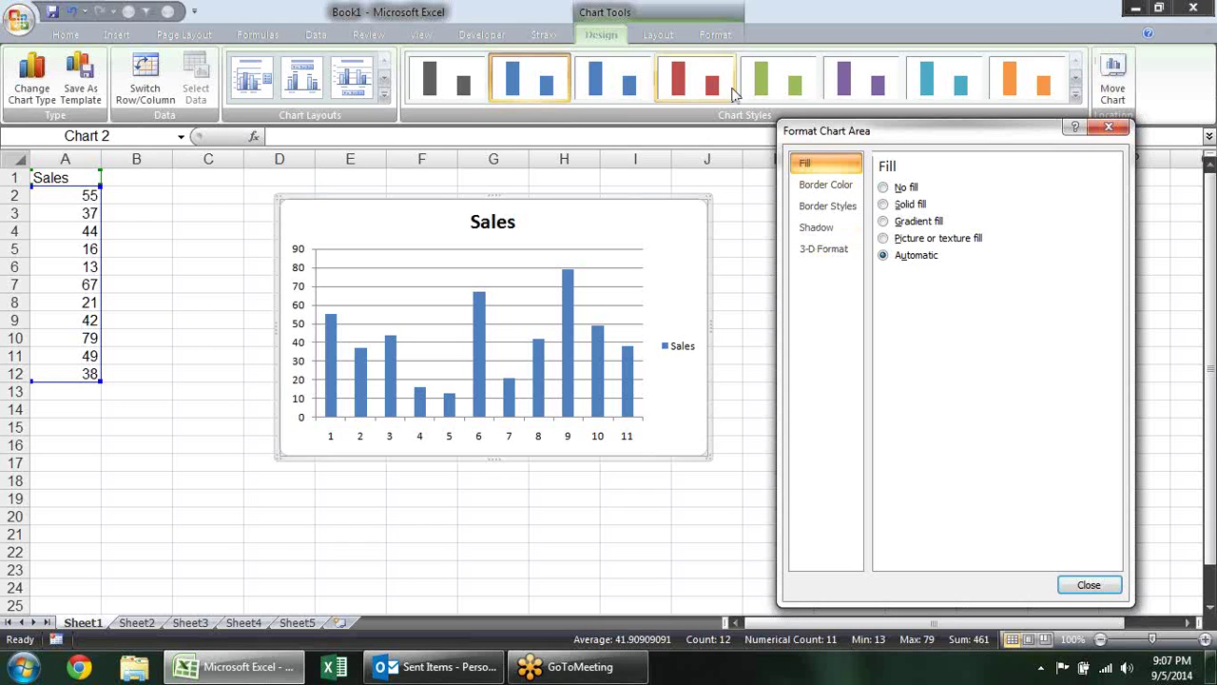
click(908, 205)
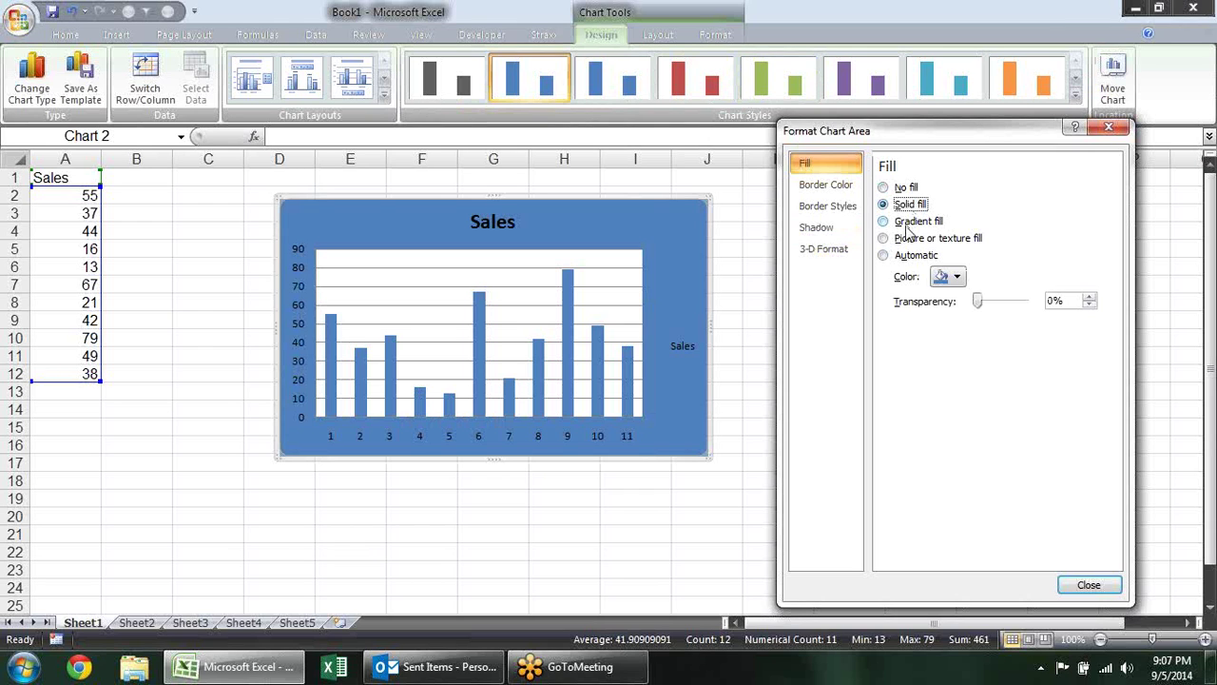
click(957, 276)
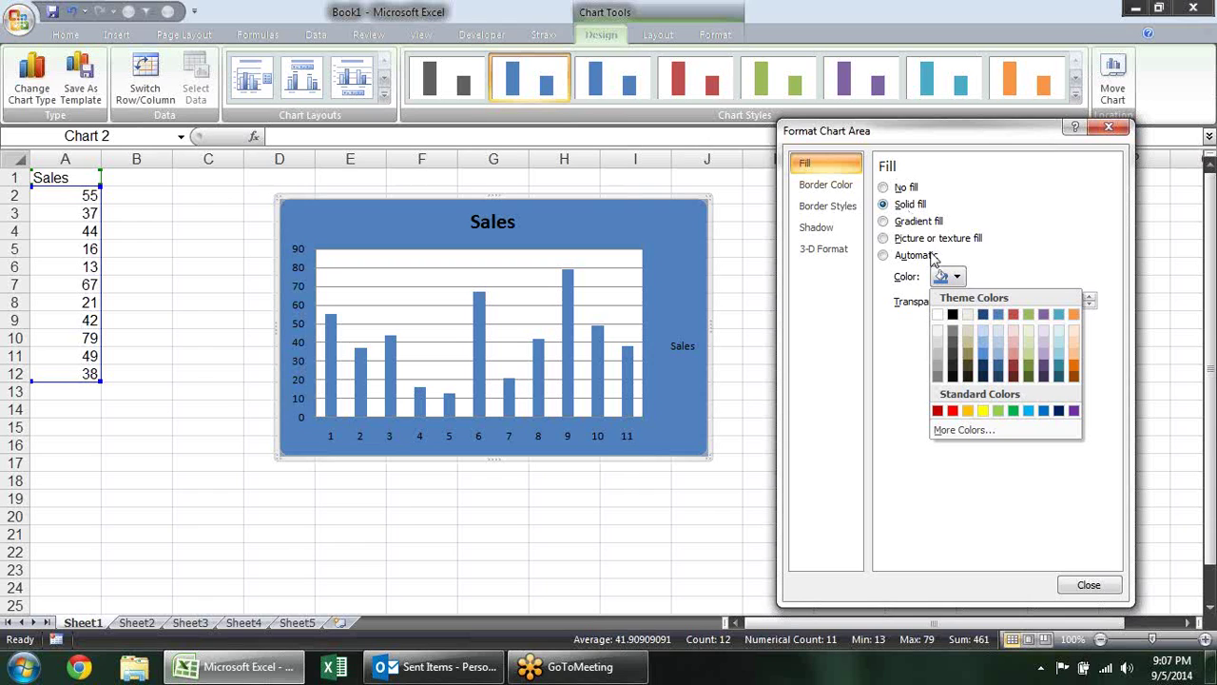
click(1012, 329)
Switch the background to a gradient fill, trying teal-blue before settling on the silver preset
click(903, 221)
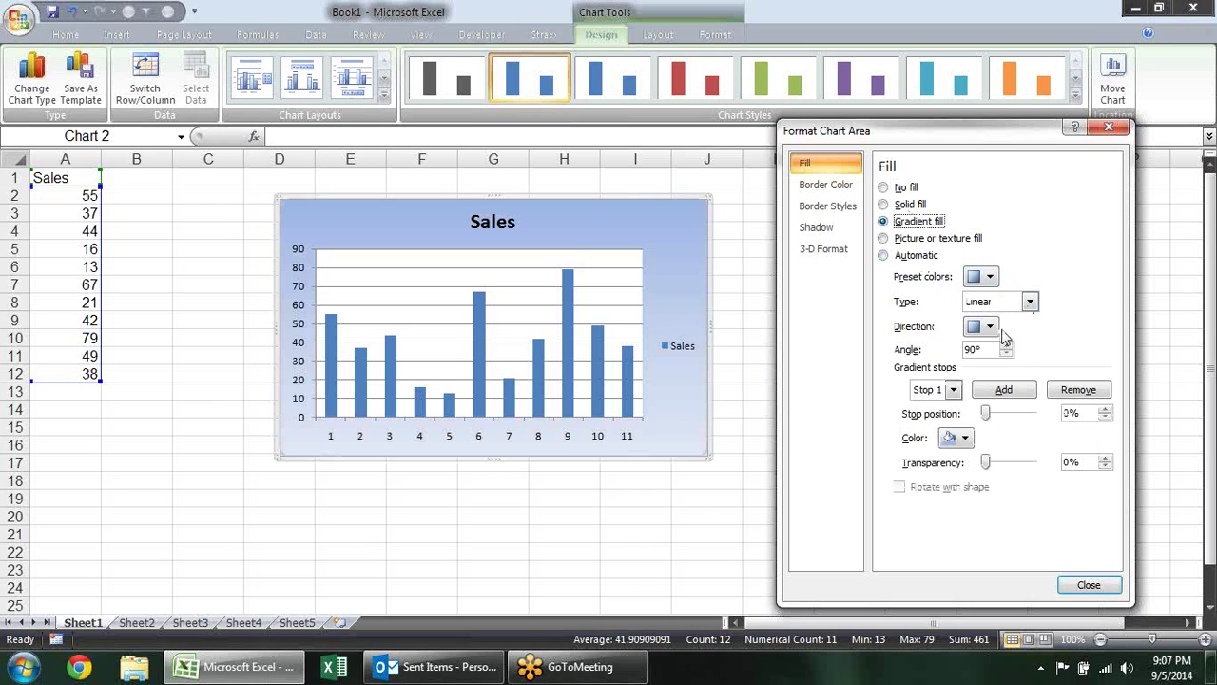
click(989, 277)
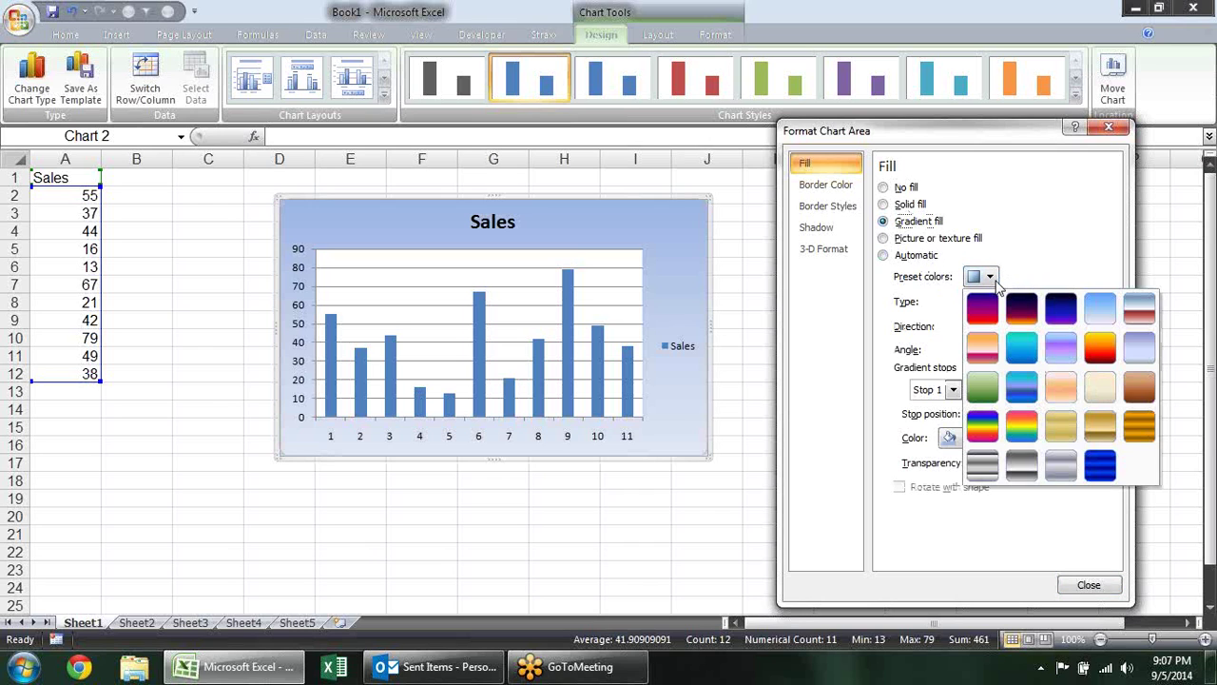
click(1022, 354)
click(989, 276)
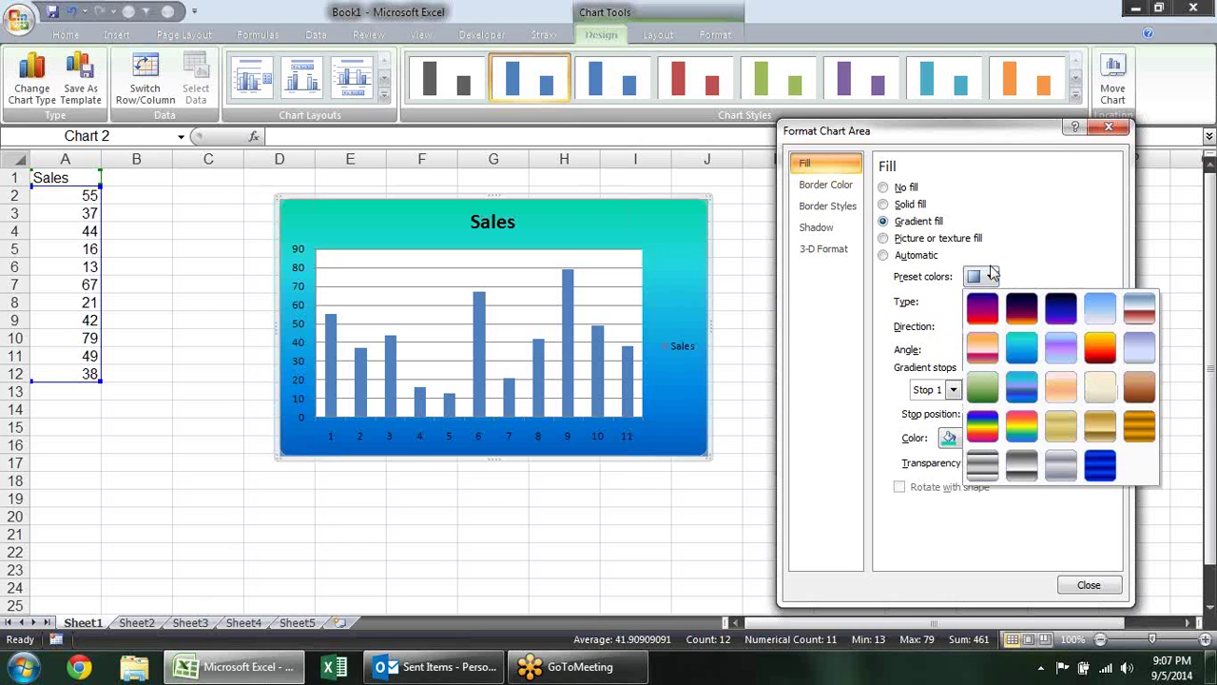
click(1035, 464)
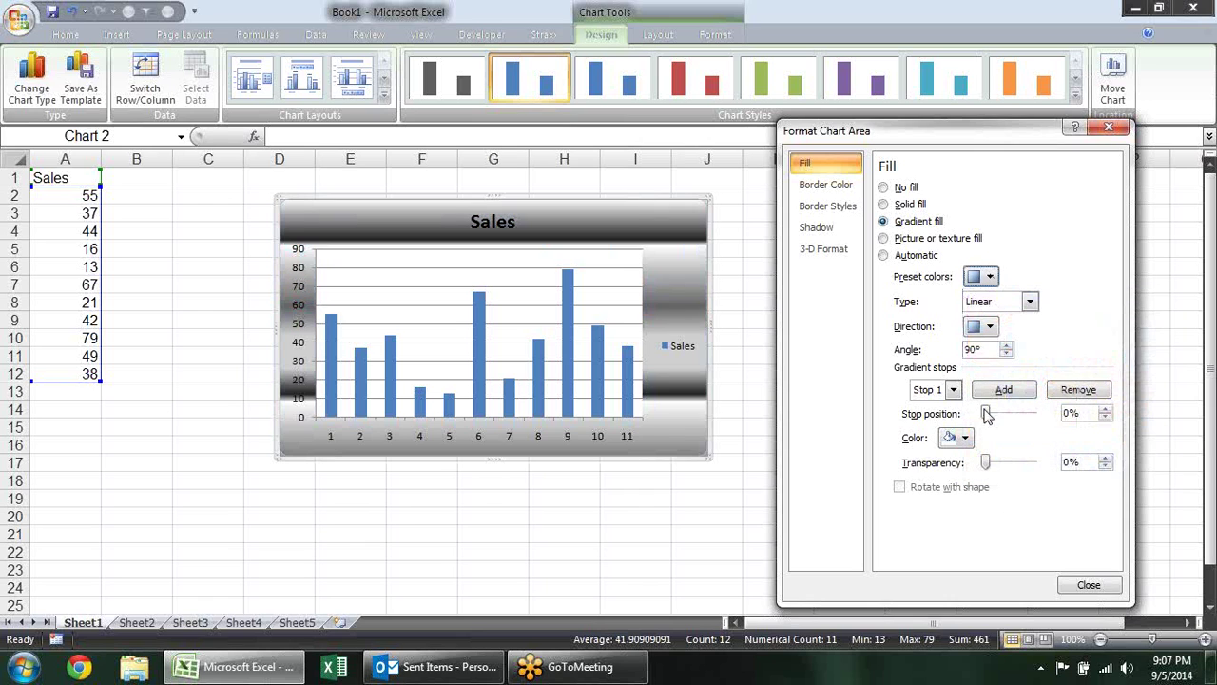
Make the gradient radial and add a new stop at 33% with 35% transparency
click(1029, 302)
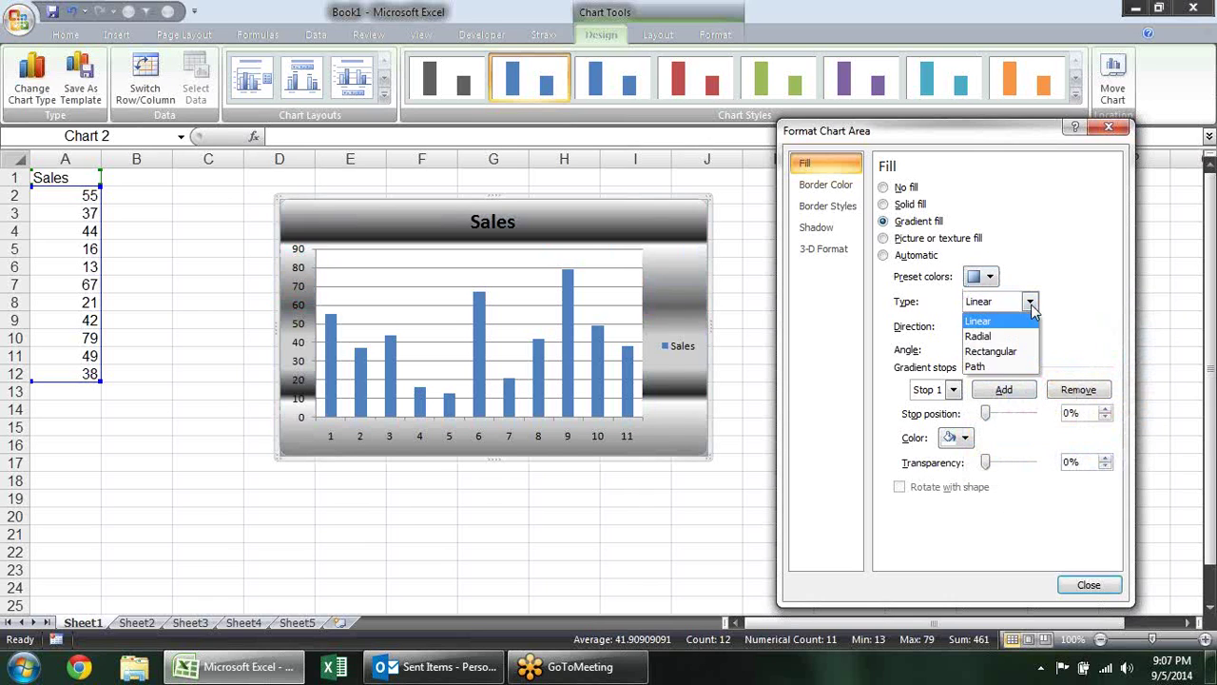
click(1010, 337)
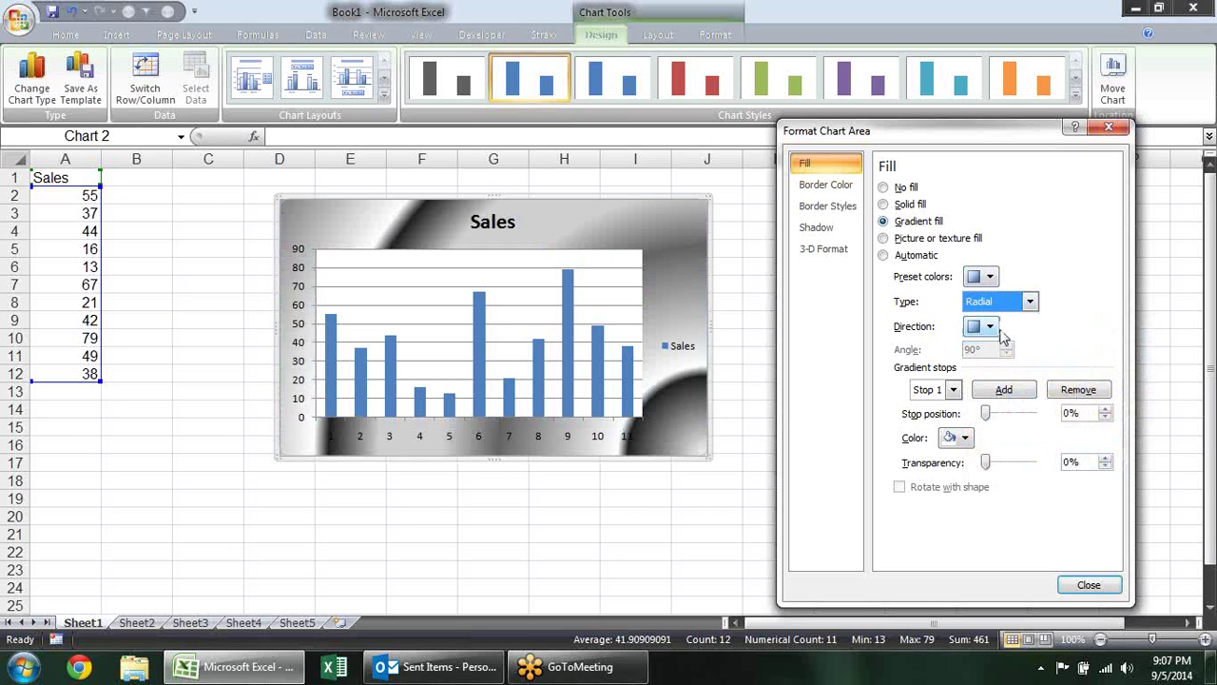
click(953, 390)
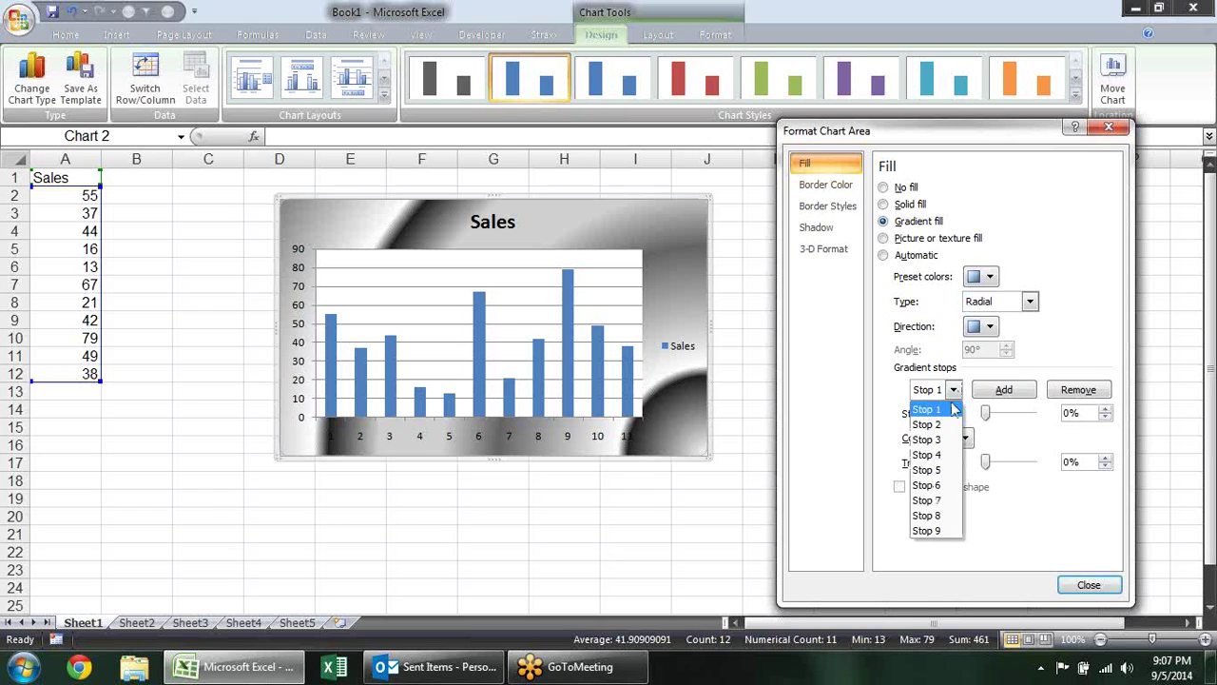
click(927, 454)
click(990, 392)
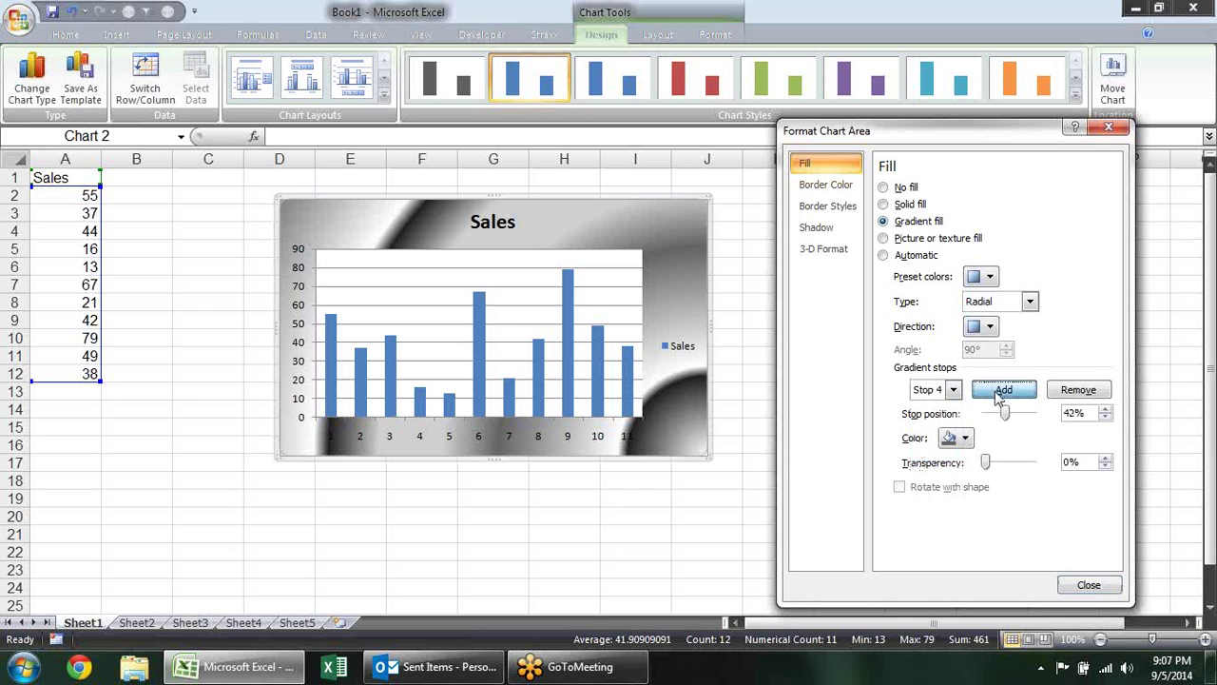
drag(1001, 416, 1000, 413)
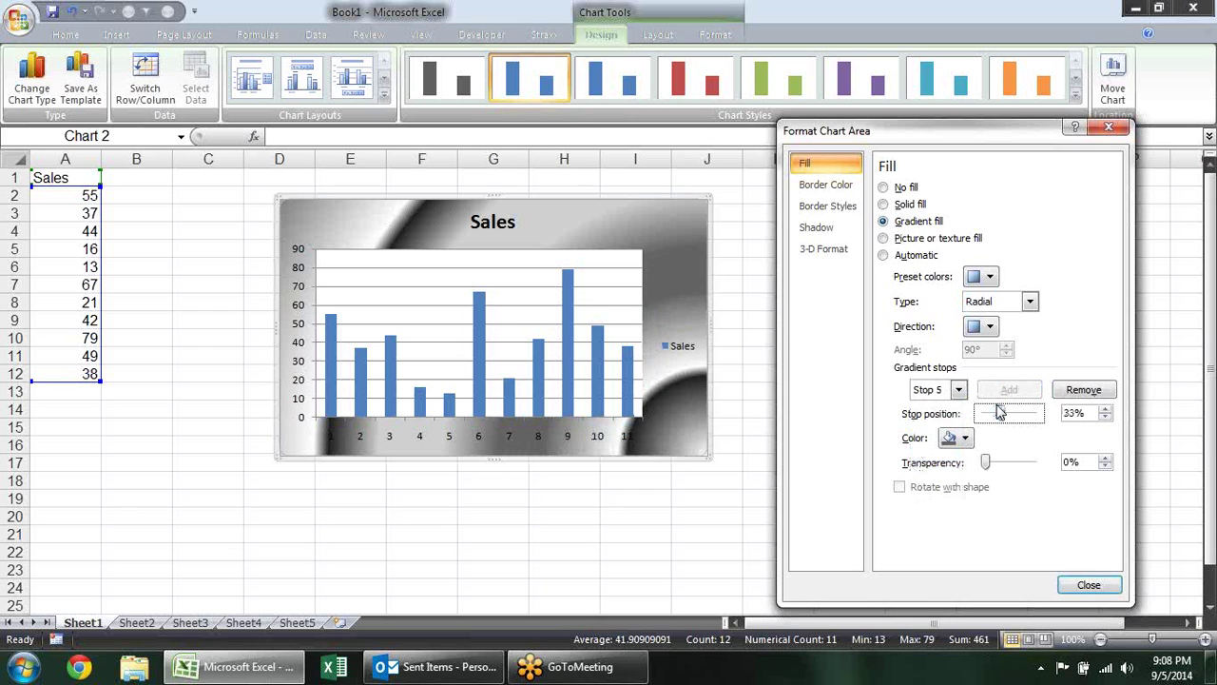
click(986, 462)
drag(986, 463, 1001, 464)
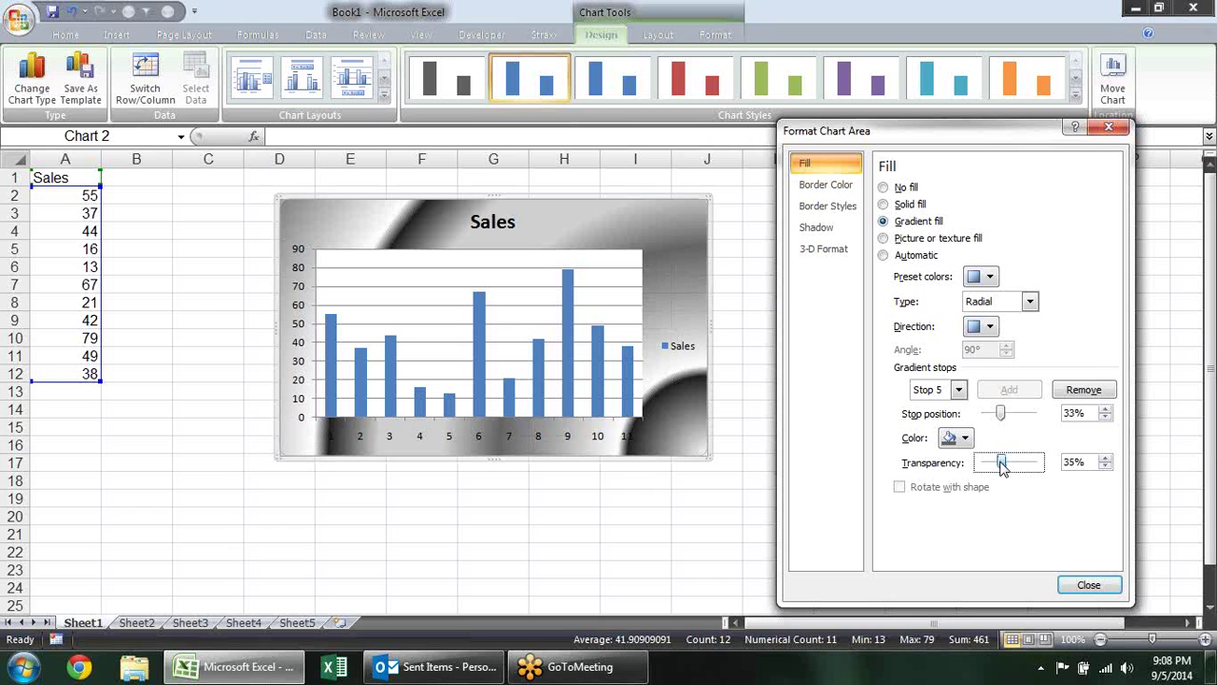
click(913, 205)
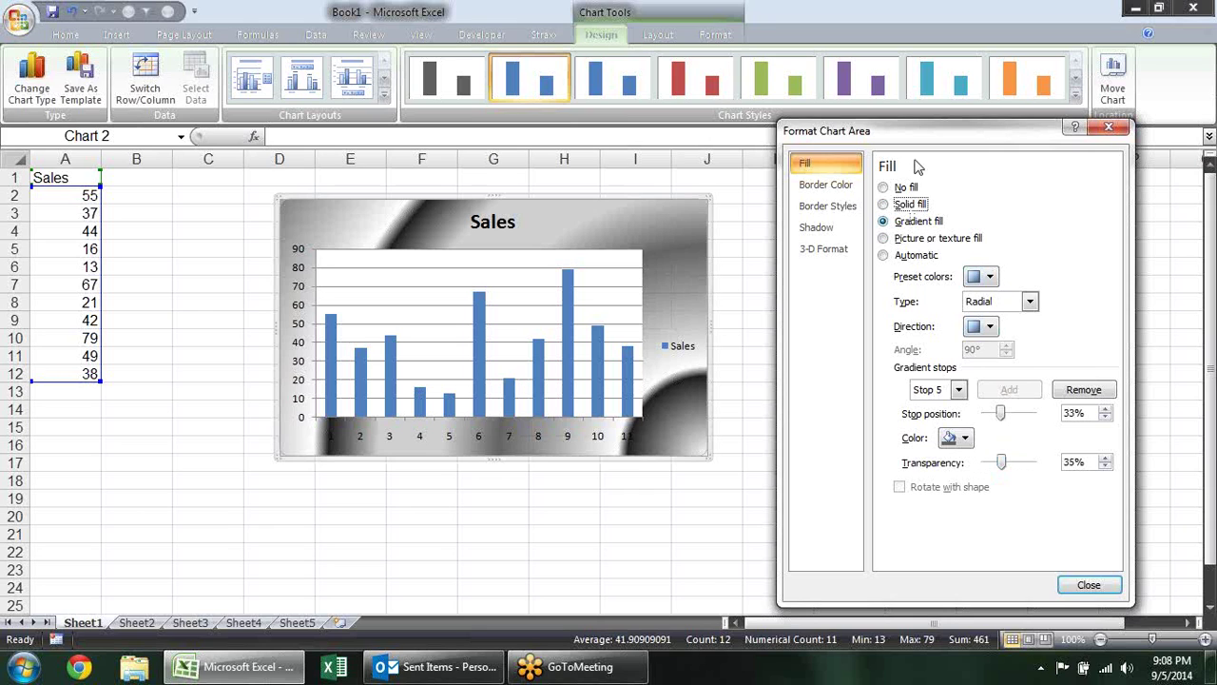
Fill the chart background with the Koala sample picture at 50% transparency, declining the clip art install
click(883, 204)
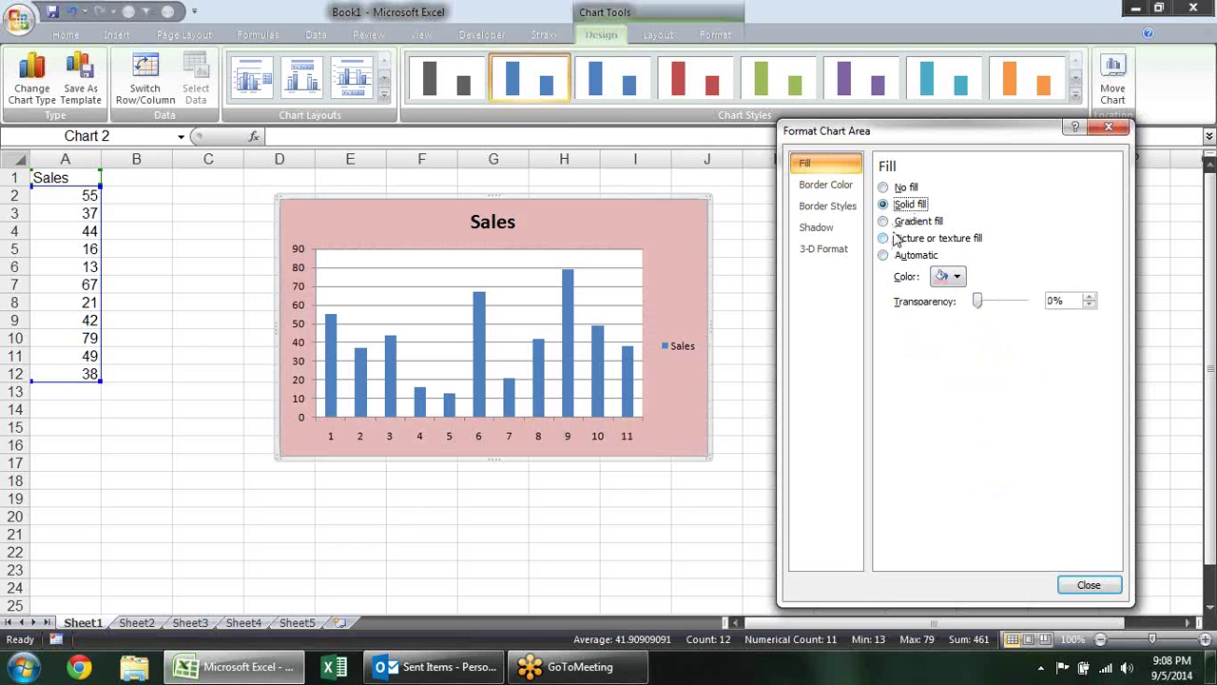
click(903, 239)
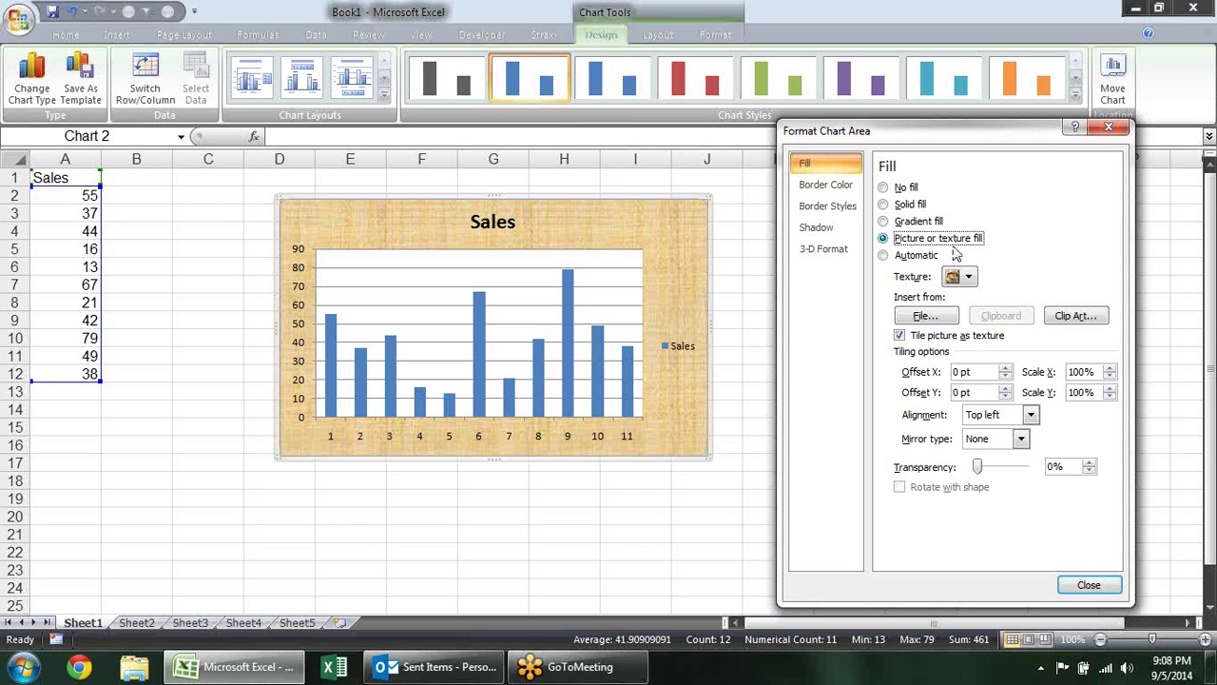
click(930, 319)
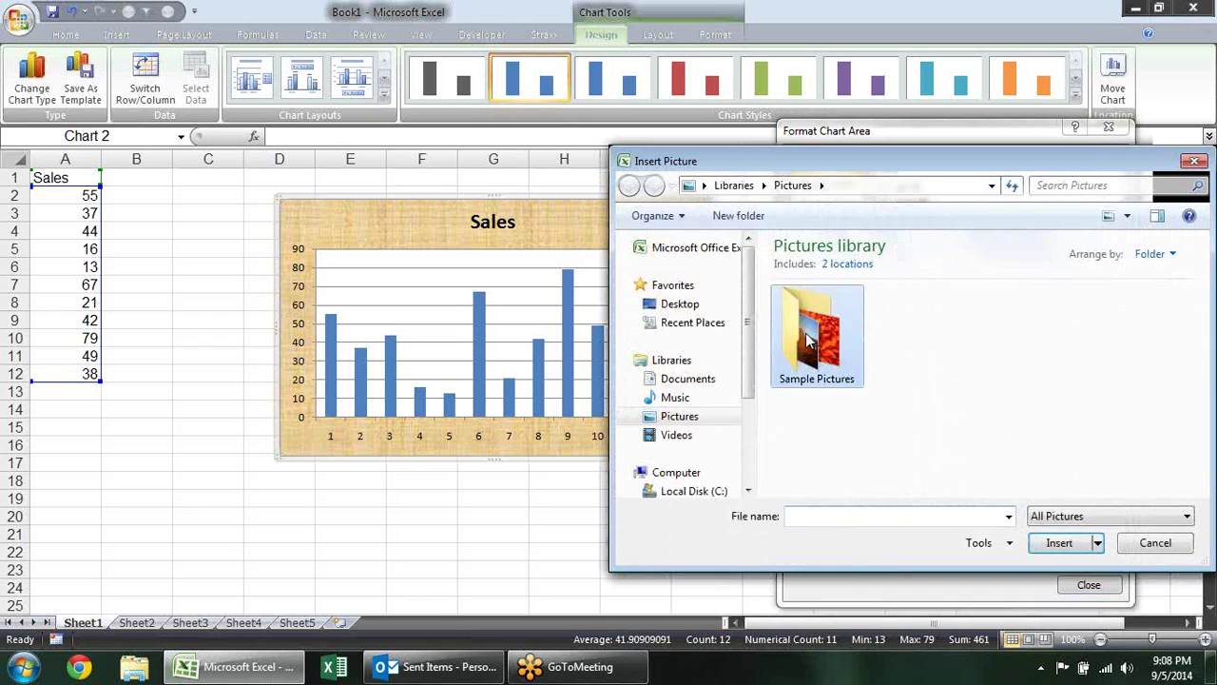
double_click(808, 342)
double_click(835, 383)
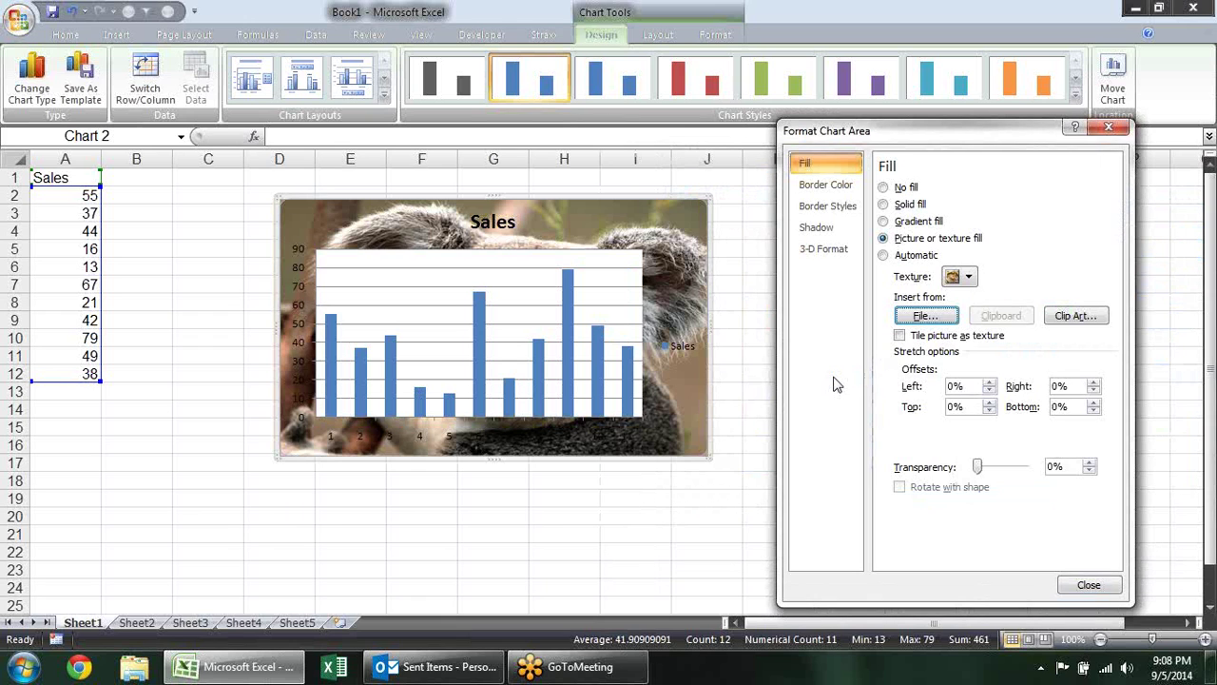
click(1071, 318)
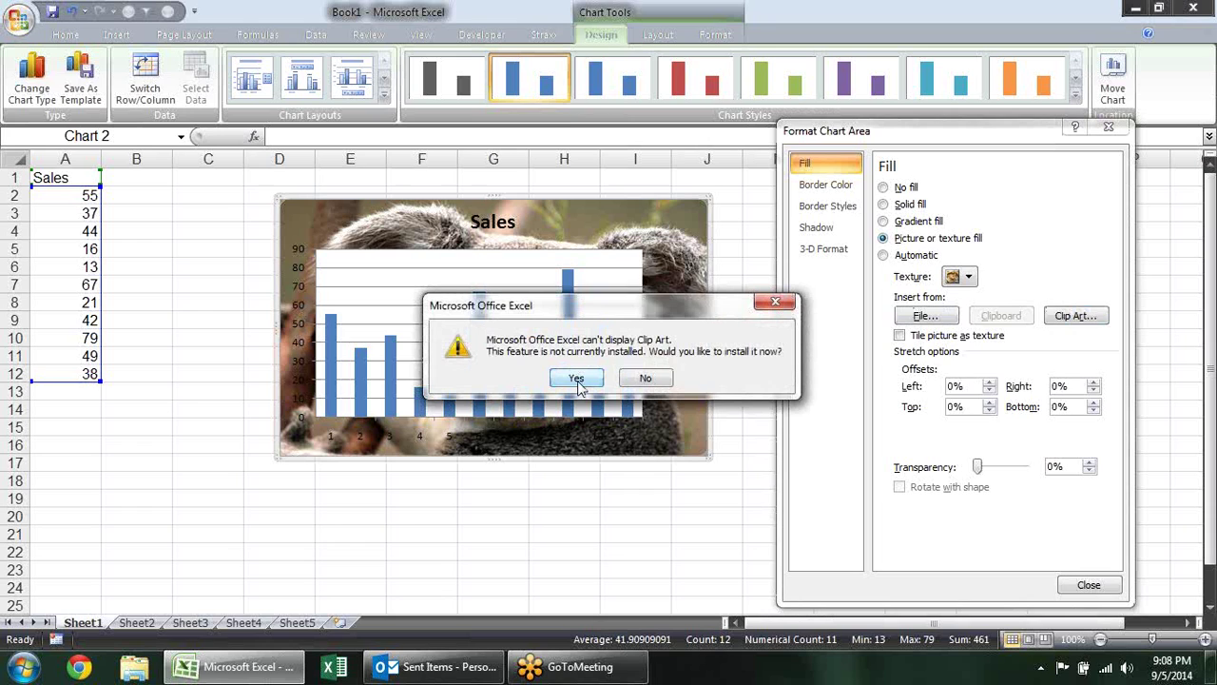
click(654, 381)
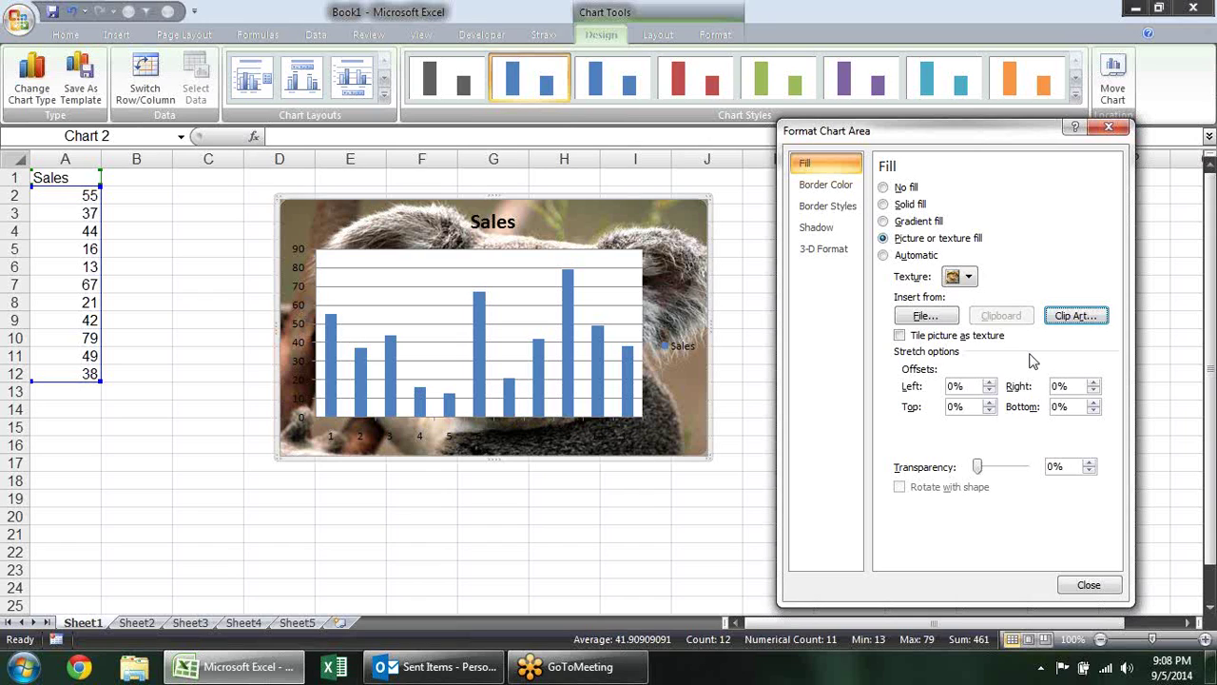
drag(979, 470, 1001, 470)
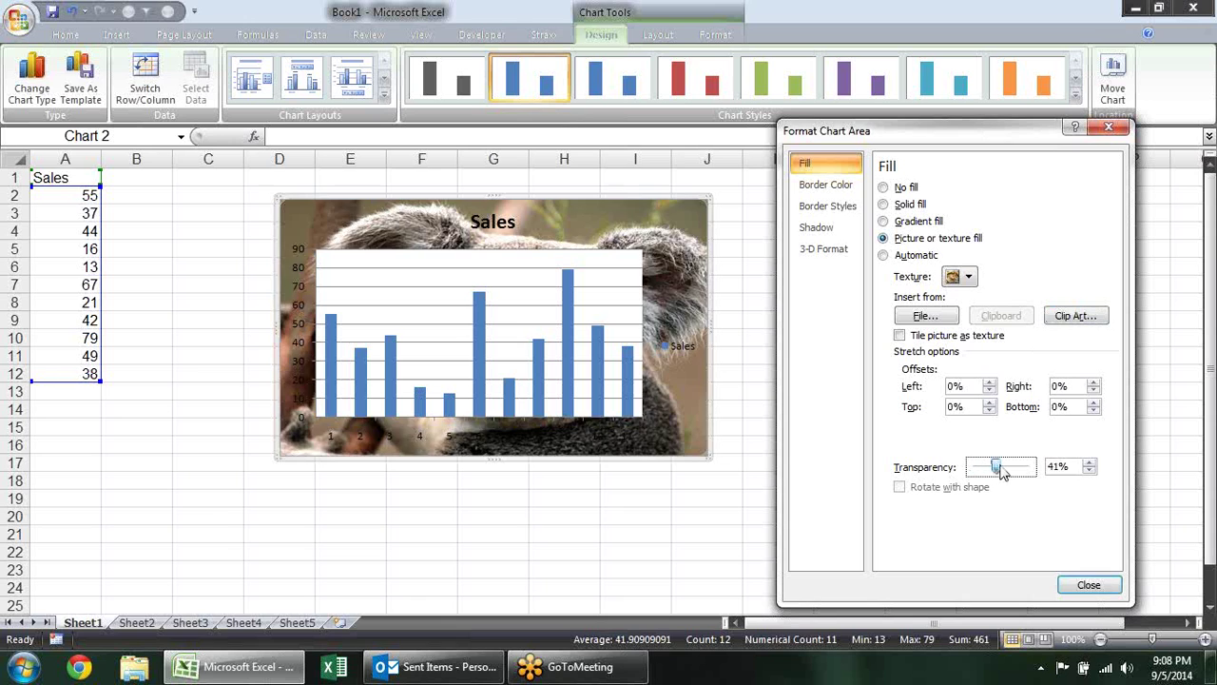
click(577, 548)
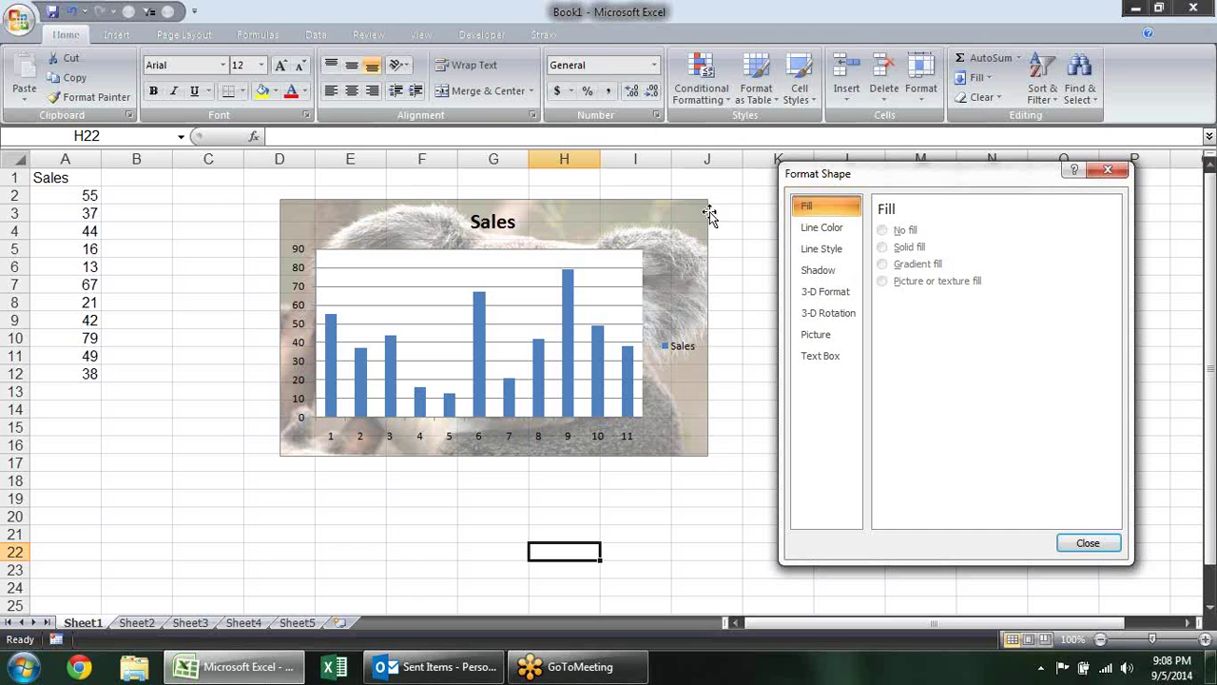
Set the chart's border colour to No line and check the borderless chart
click(677, 218)
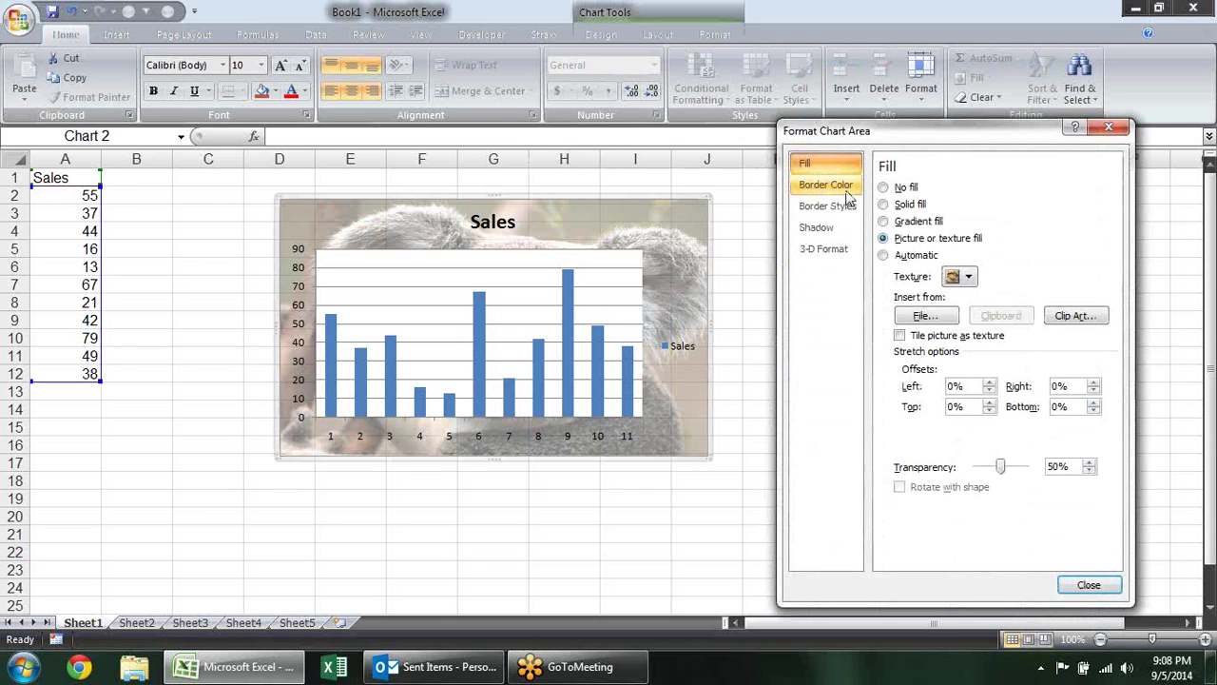
click(846, 188)
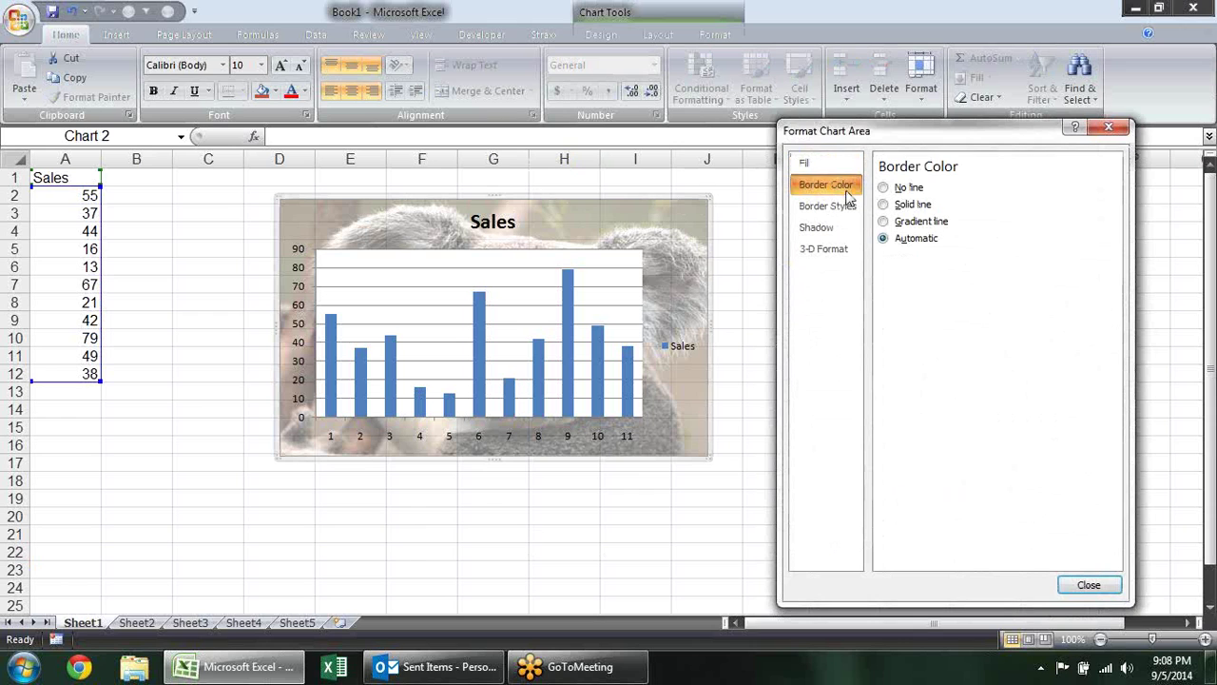
click(906, 189)
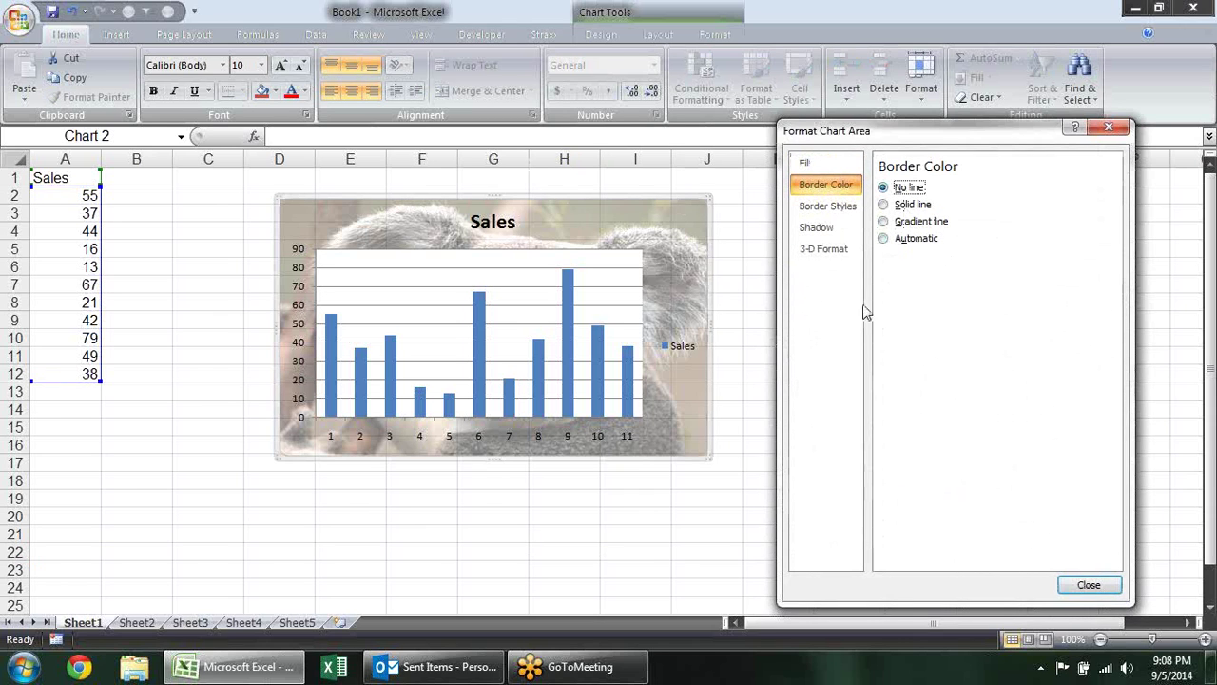
click(659, 564)
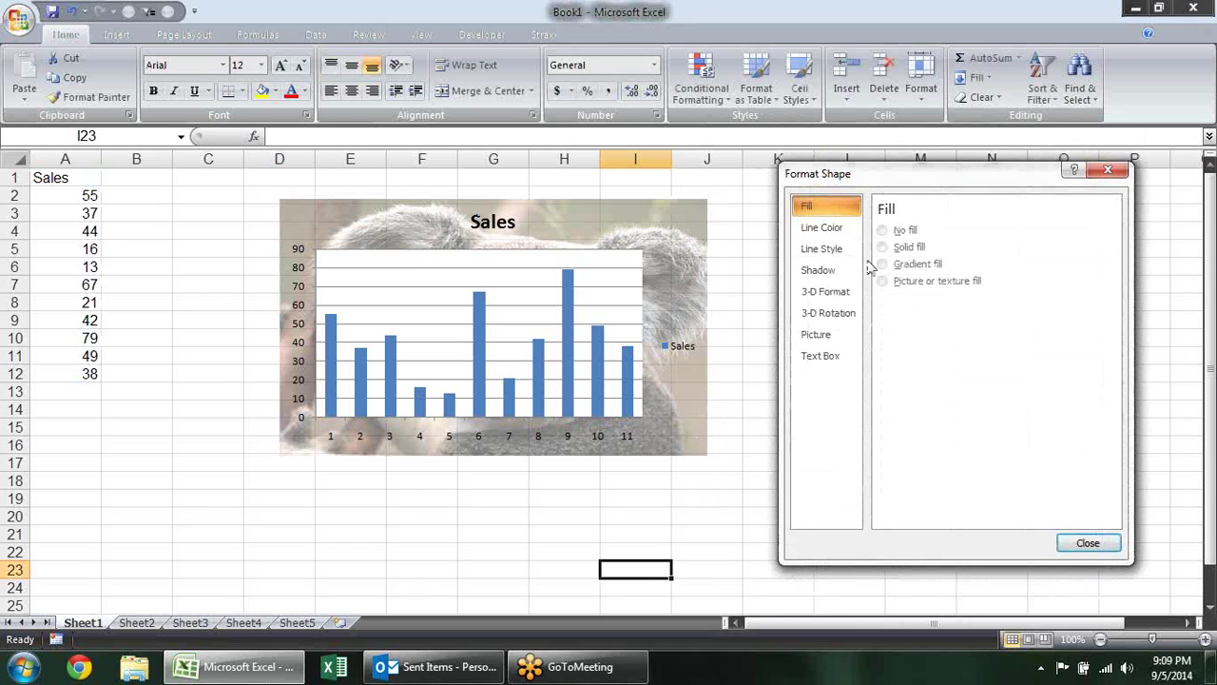
click(656, 279)
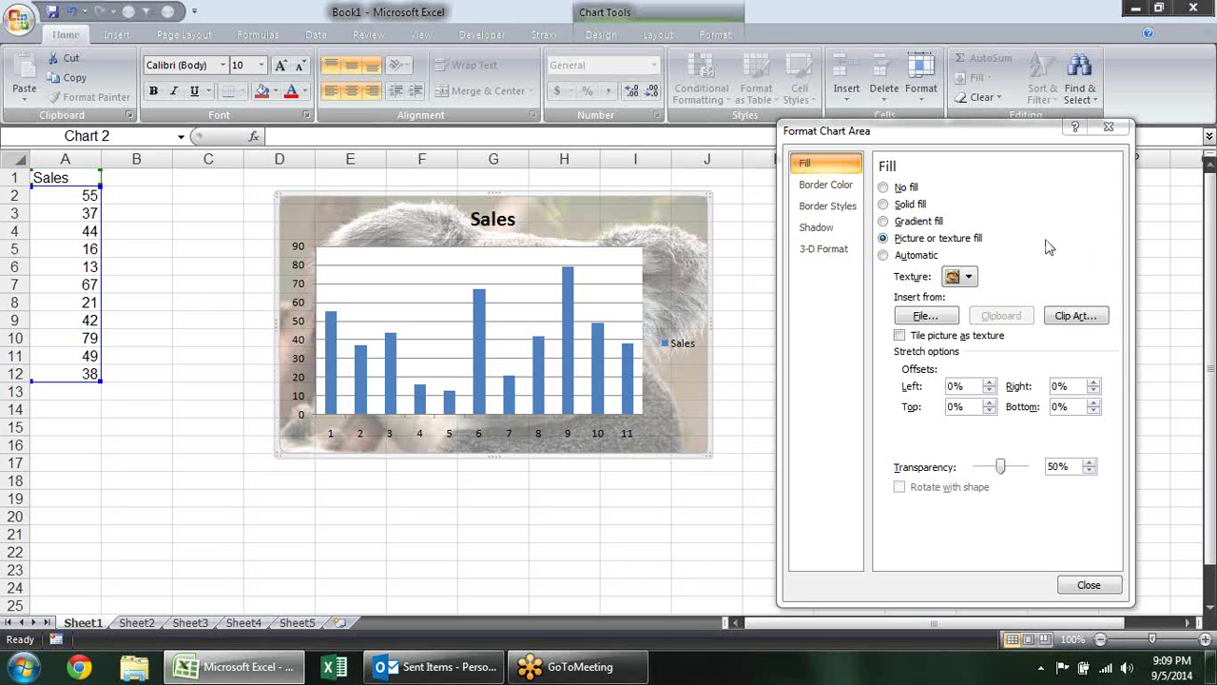
Set the chart area fill to No fill, then reselect the chart and its Sales series
click(883, 187)
click(644, 530)
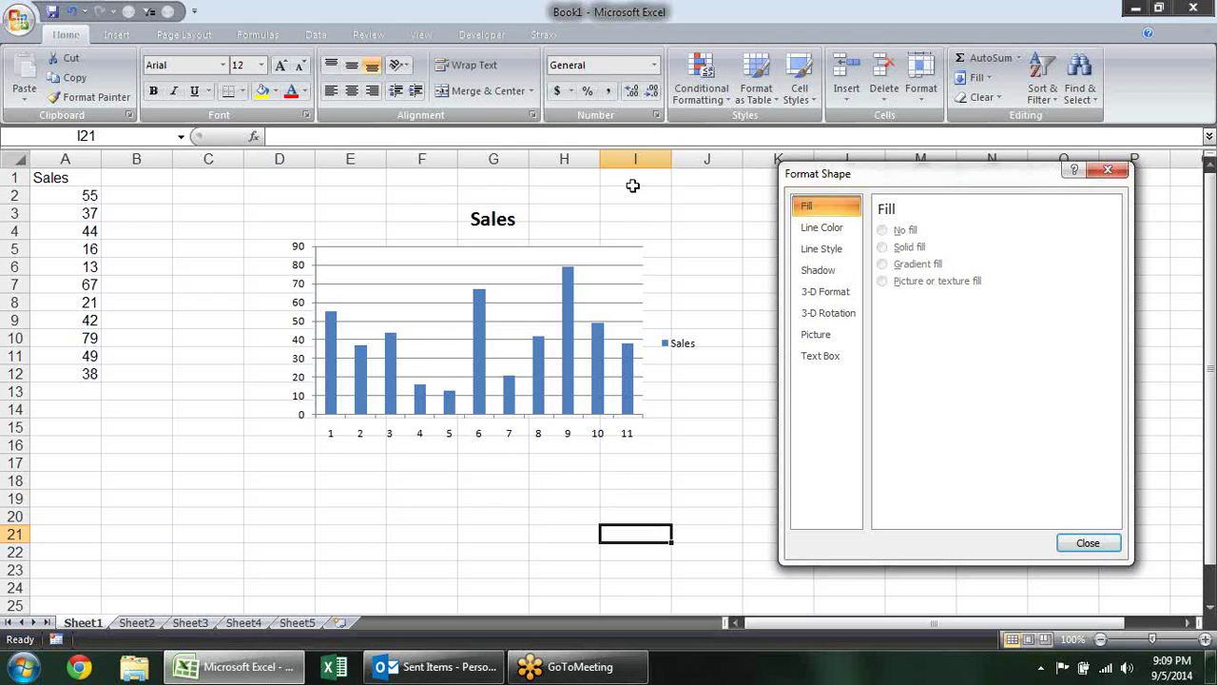
click(567, 211)
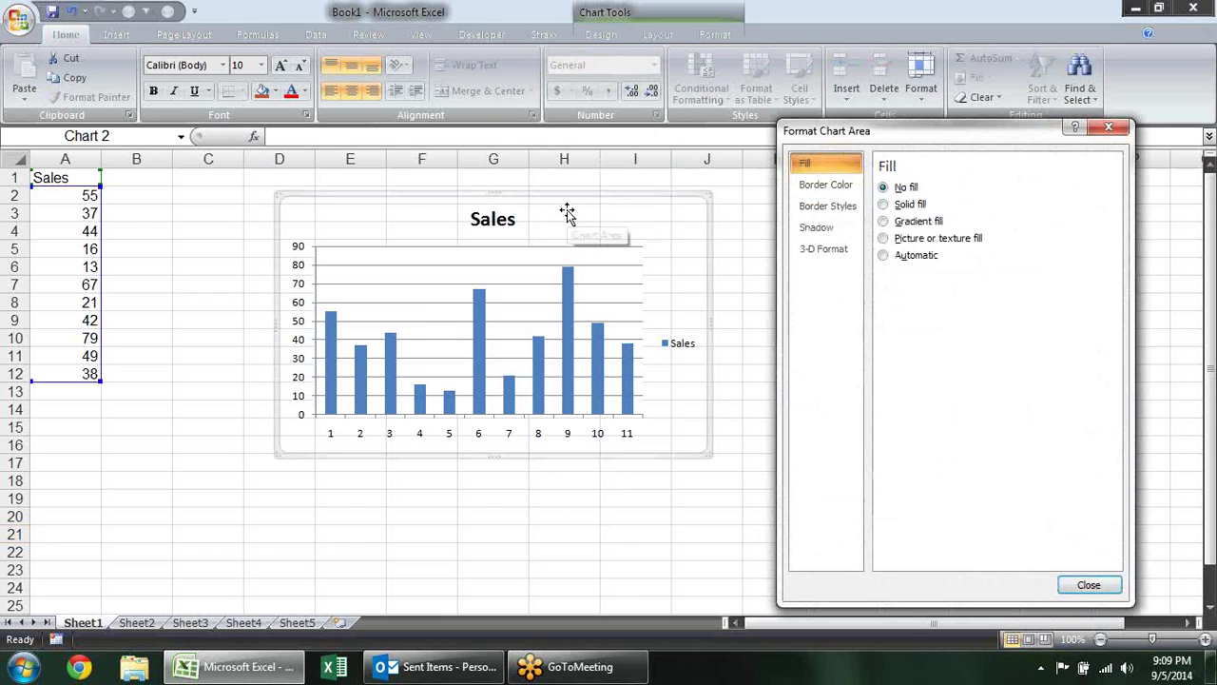
click(570, 280)
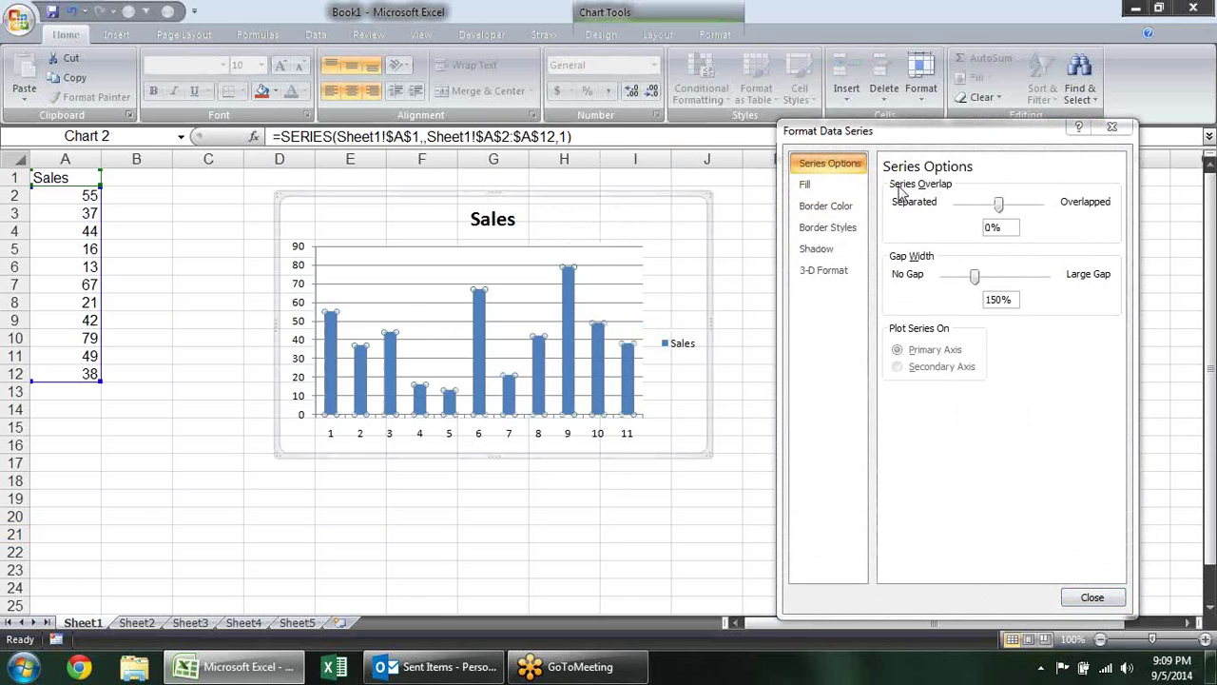
Inspect the legend, chart area and major gridlines settings, then close the formatting settings
click(681, 348)
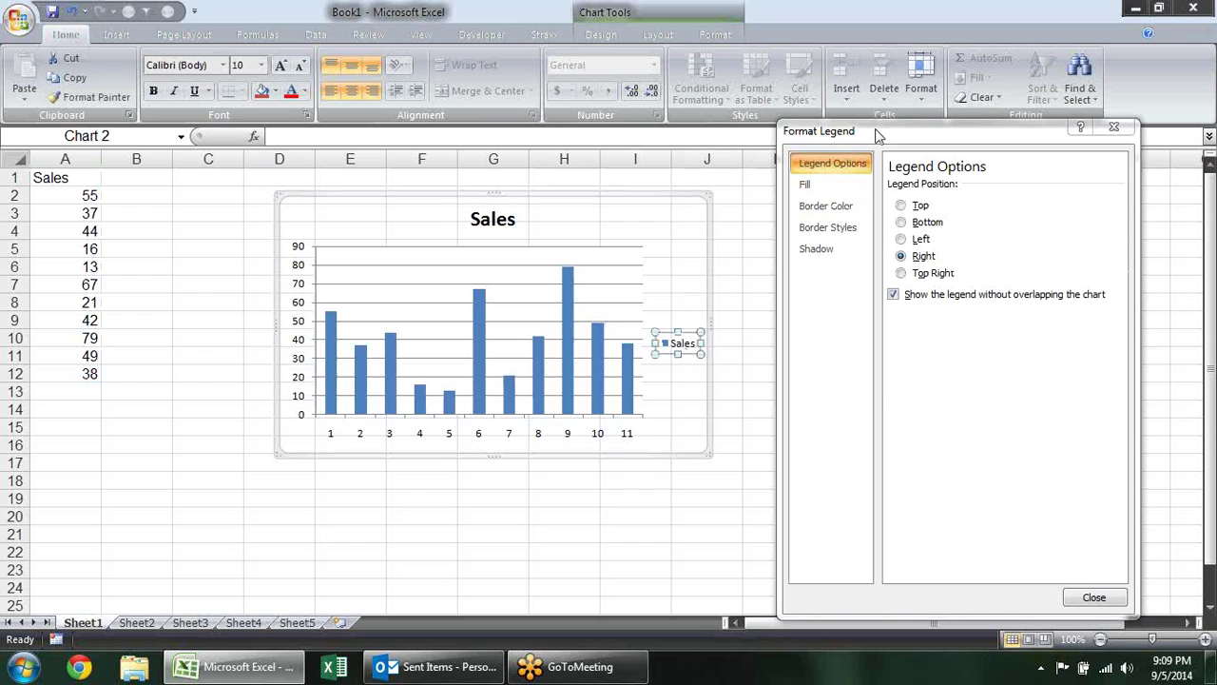
click(670, 233)
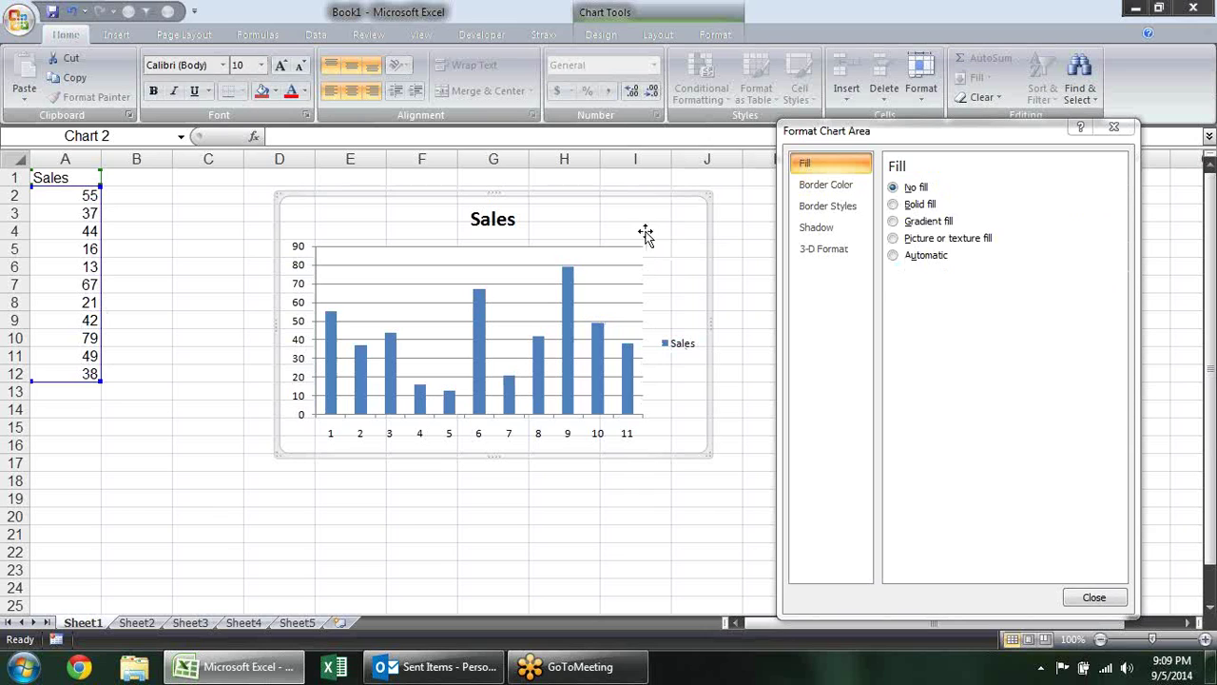
click(638, 248)
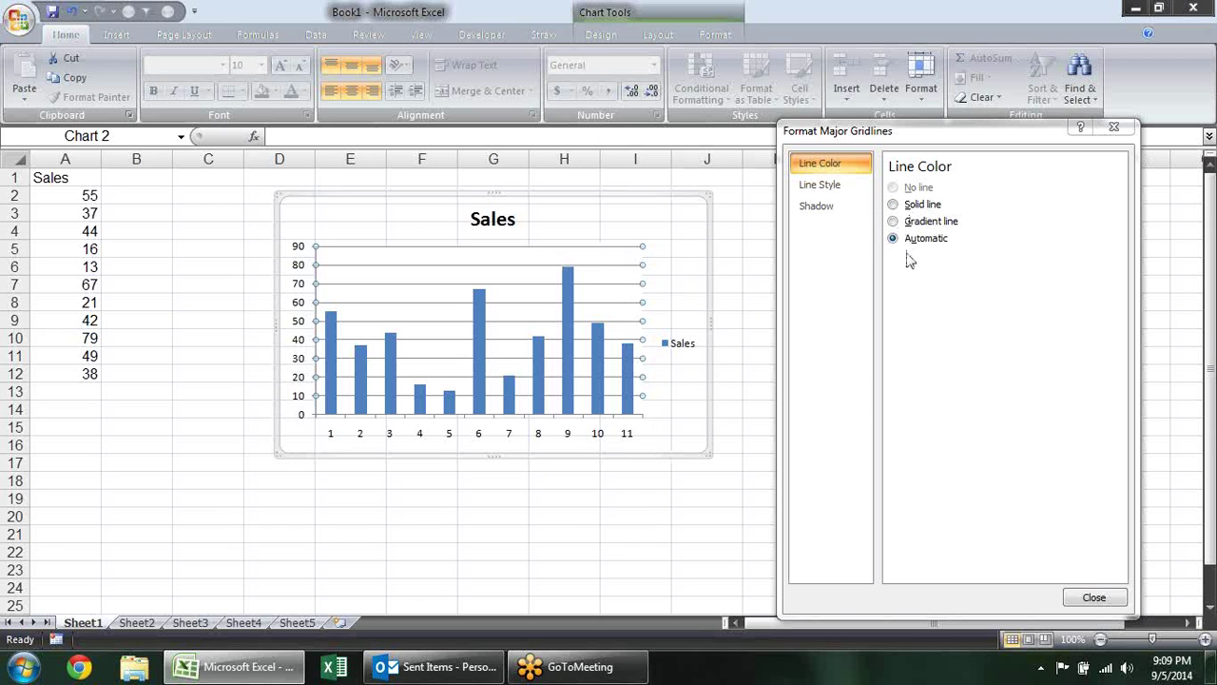
click(859, 171)
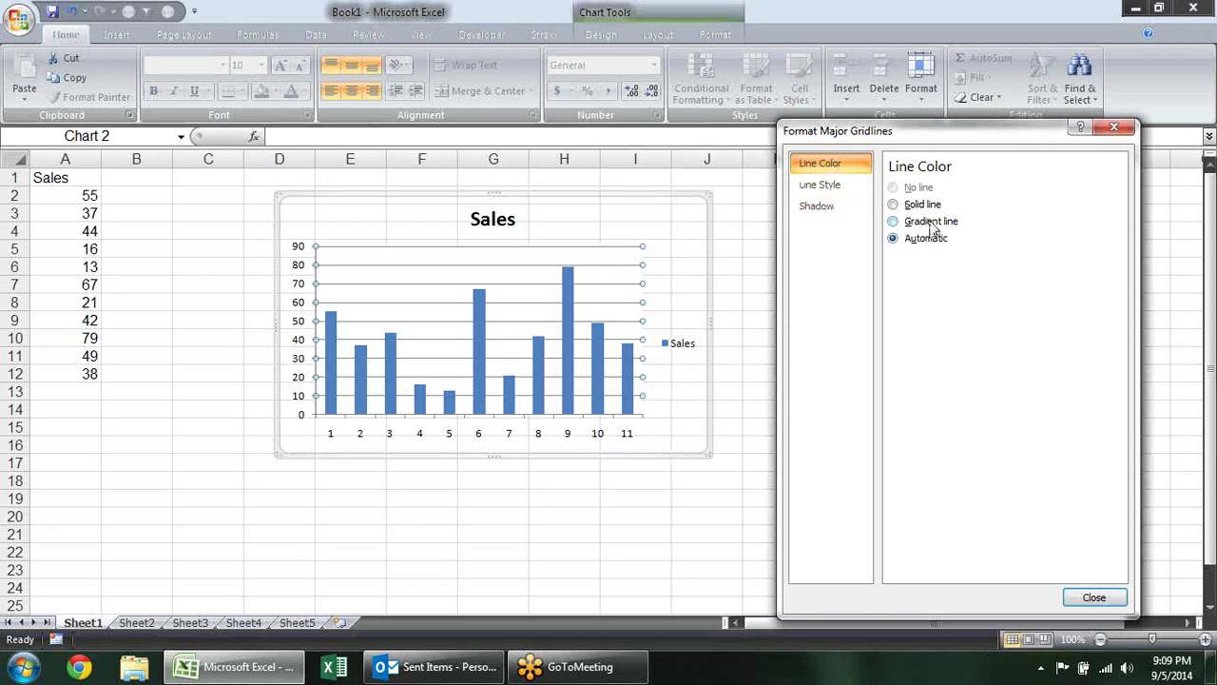
click(1095, 598)
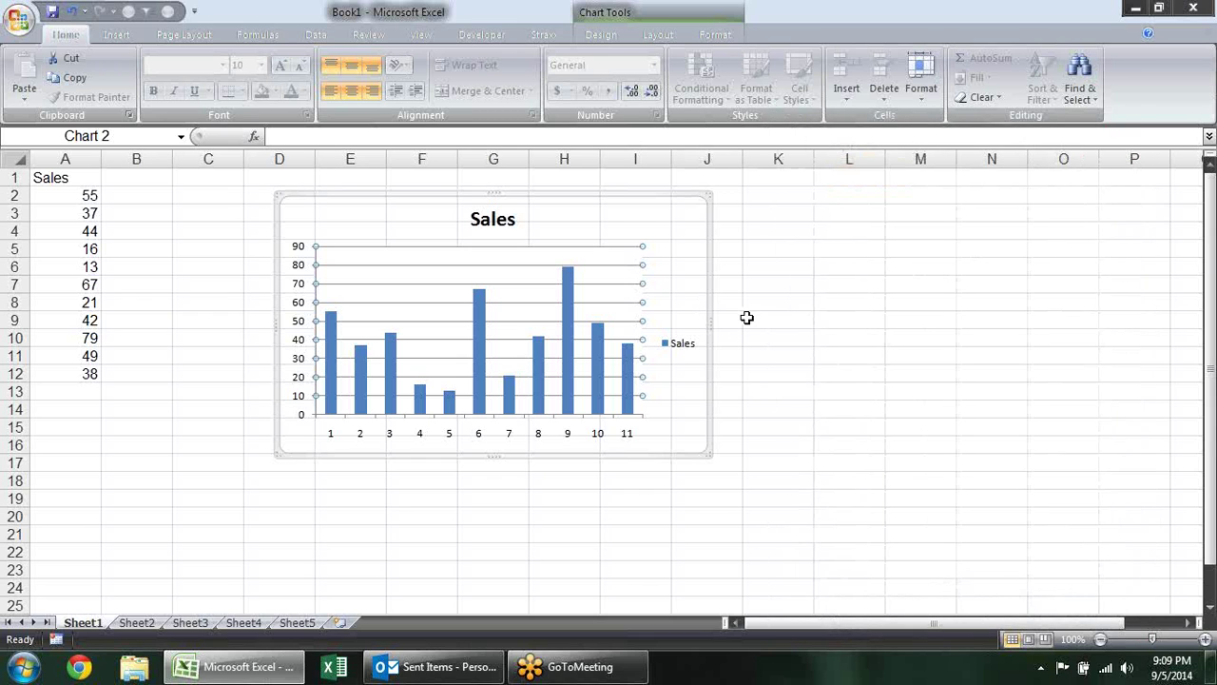
Delete the horizontal gridlines and set the plot area to No fill after trying solid and gradient fills
key(Delete)
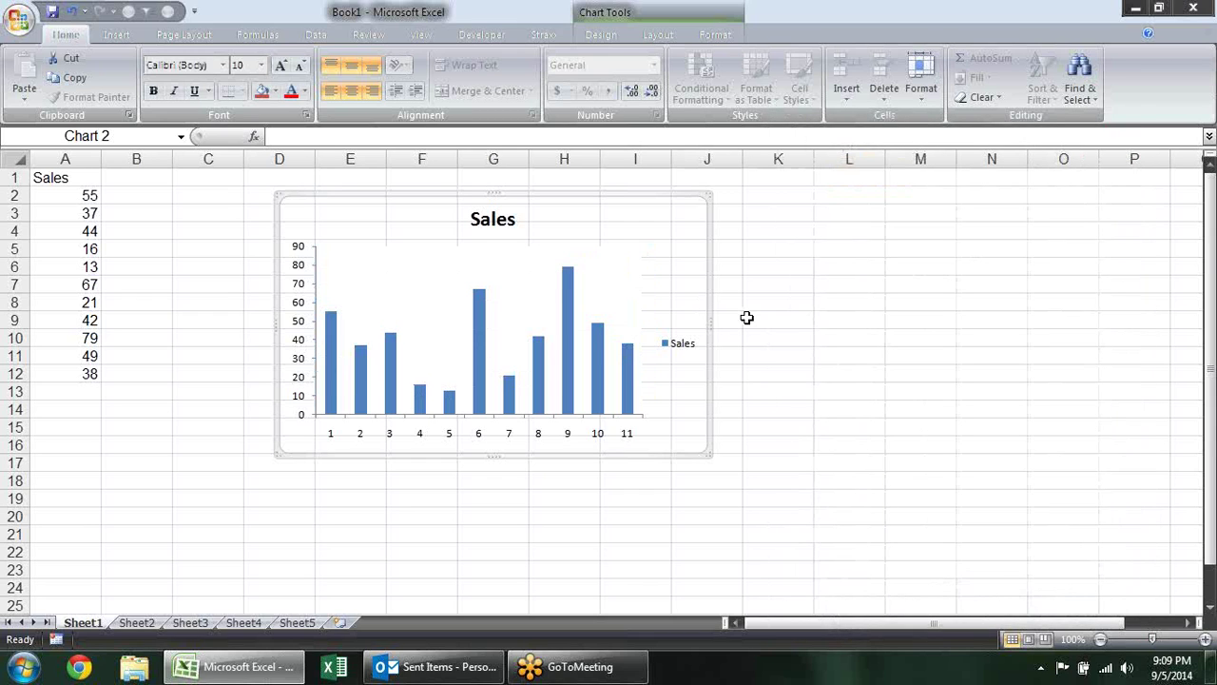
click(618, 273)
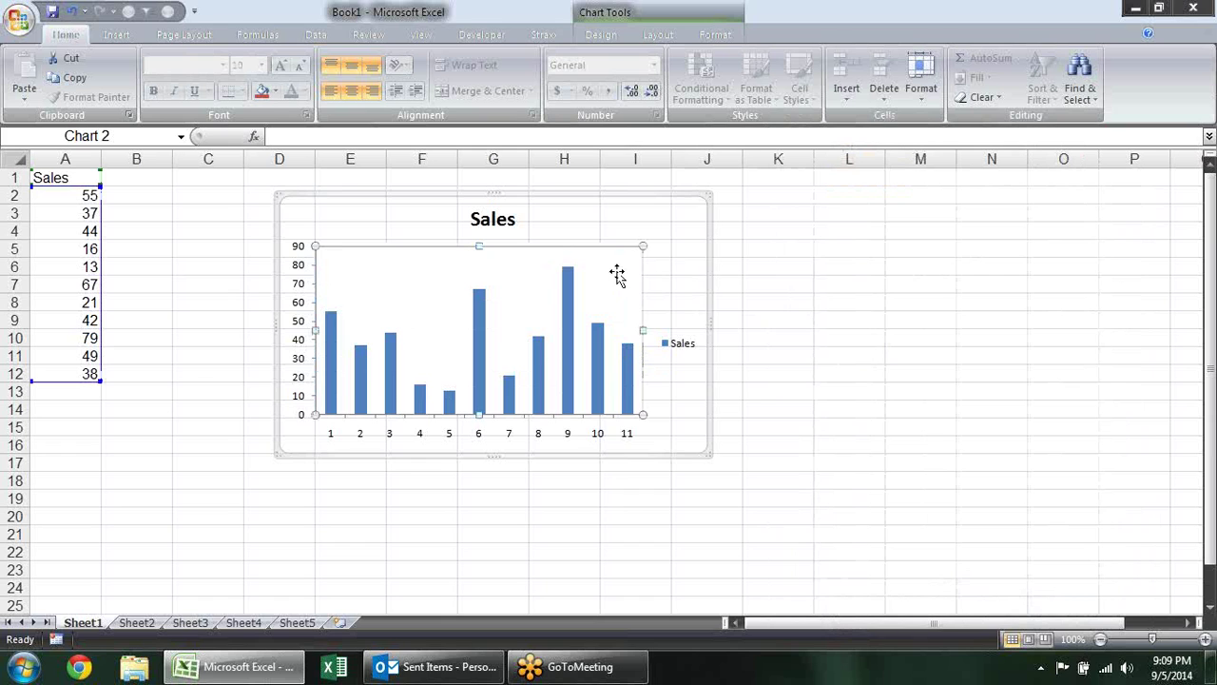
right_click(617, 273)
click(646, 385)
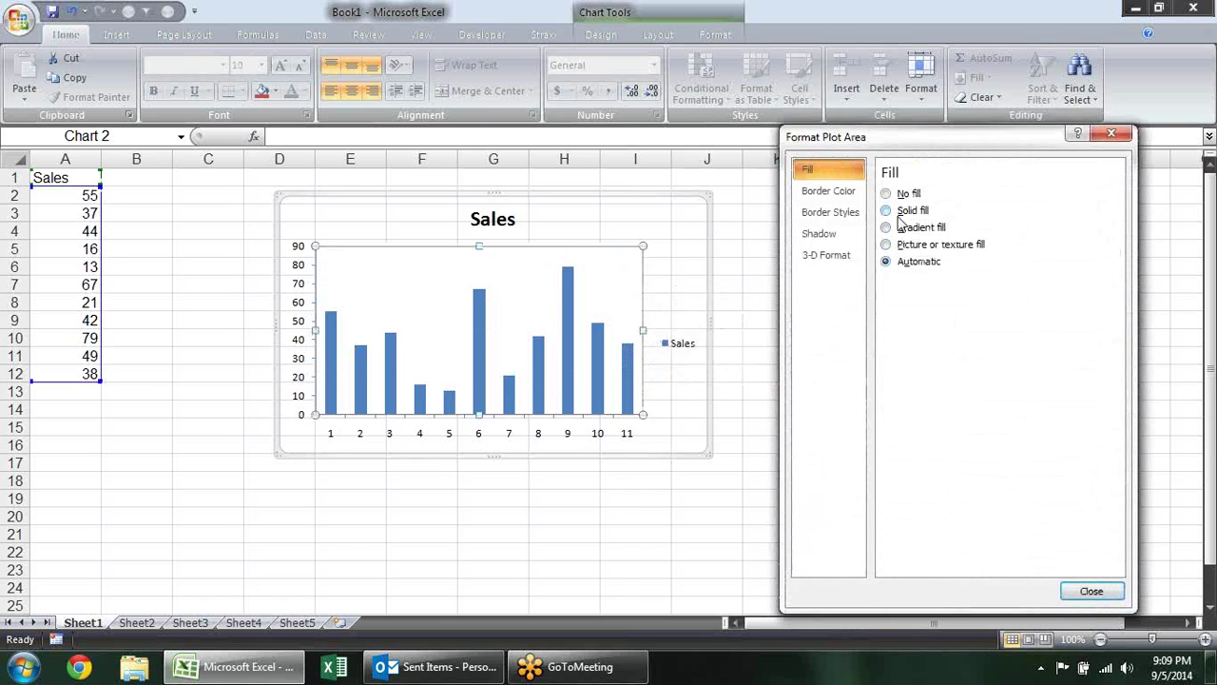
click(893, 211)
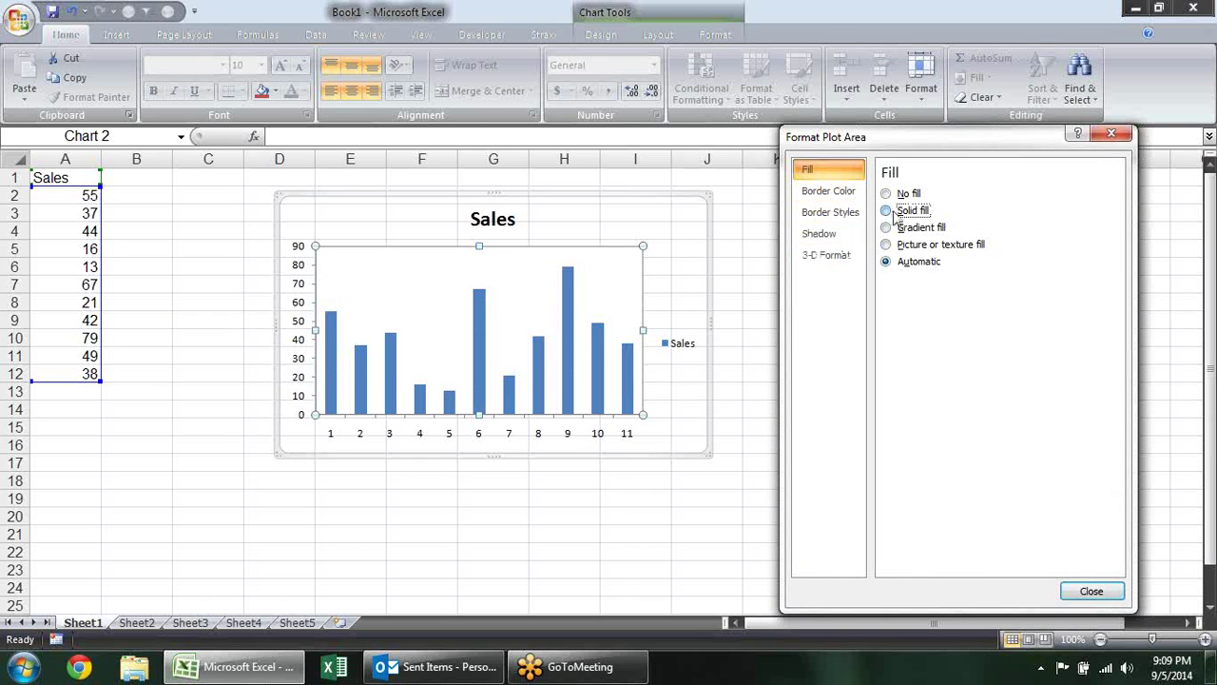
click(911, 228)
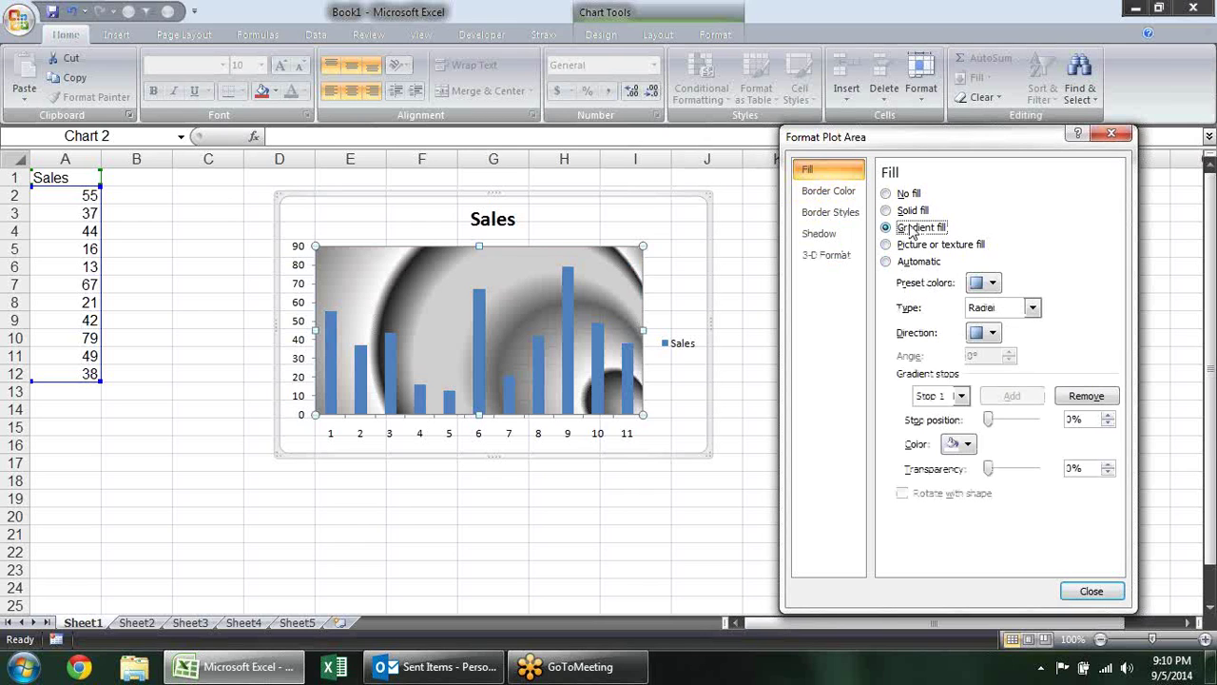
click(911, 211)
click(908, 194)
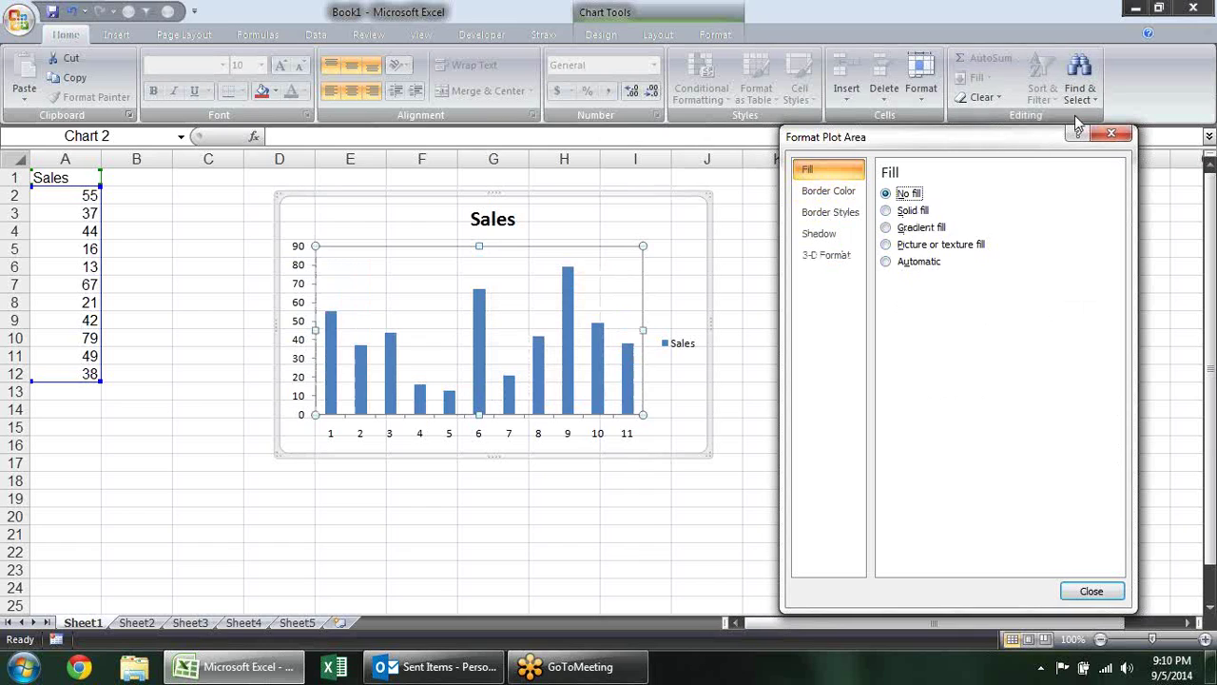
click(1110, 133)
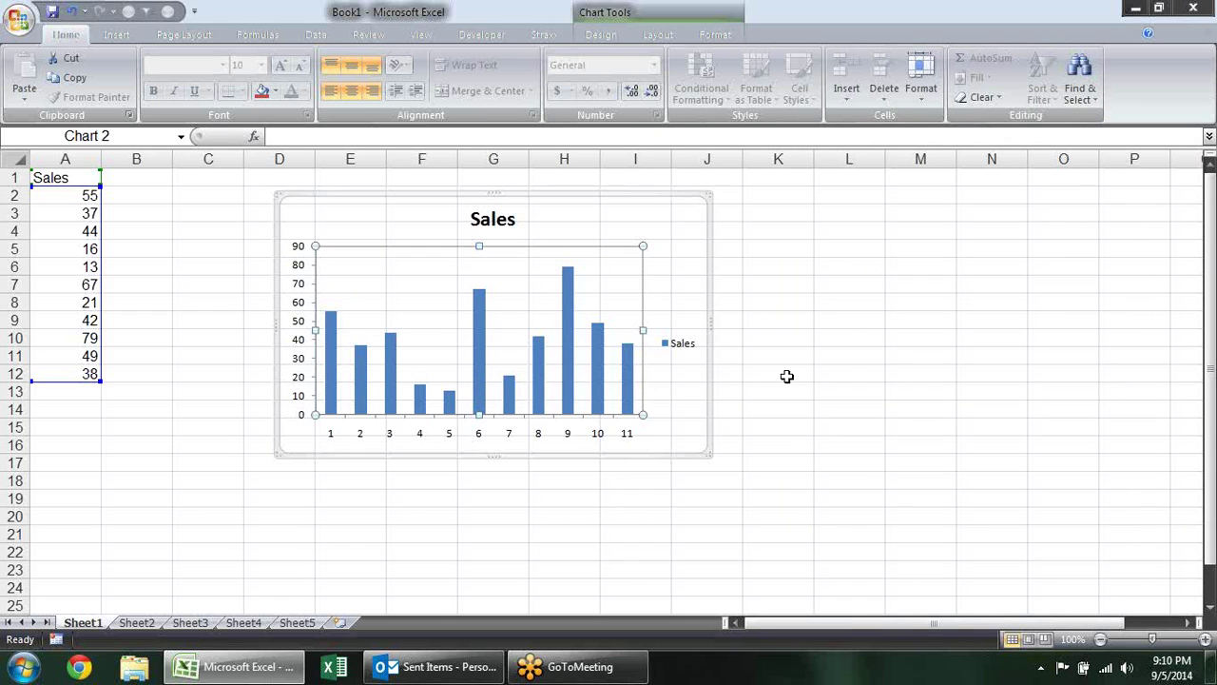
click(816, 282)
Widen the plot area to the right and raise its top, then reopen Format Chart Area
click(599, 248)
mouse_move(643, 329)
mouse_down()
mouse_move(662, 330)
mouse_move(625, 326)
mouse_move(656, 330)
mouse_up()
drag(486, 246, 487, 240)
mouse_move(678, 234)
mouse_down()
mouse_move(668, 217)
mouse_move(680, 257)
mouse_up()
click(813, 298)
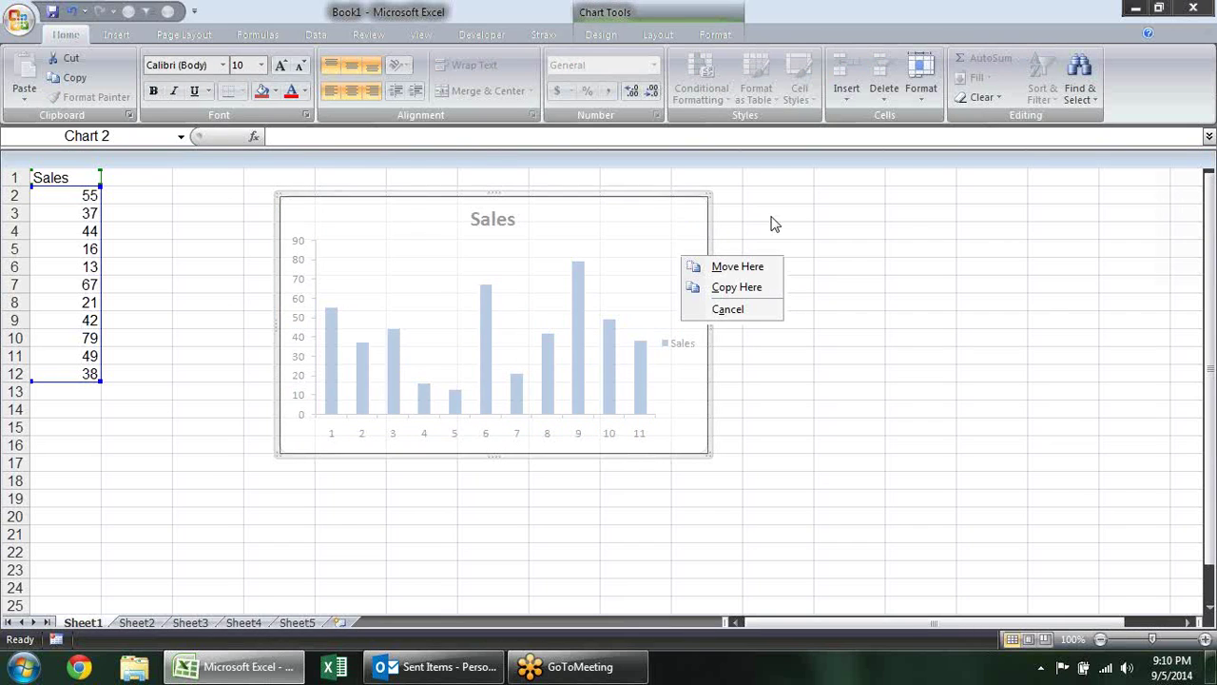
key(Escape)
right_click(676, 240)
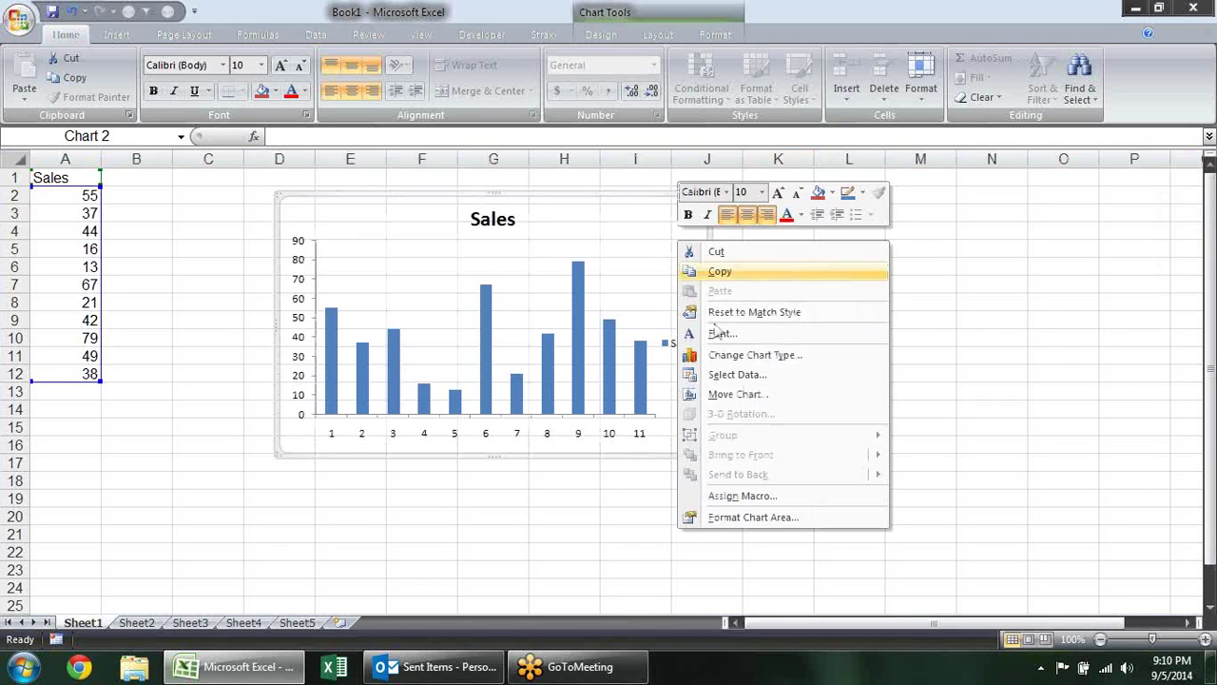
click(751, 519)
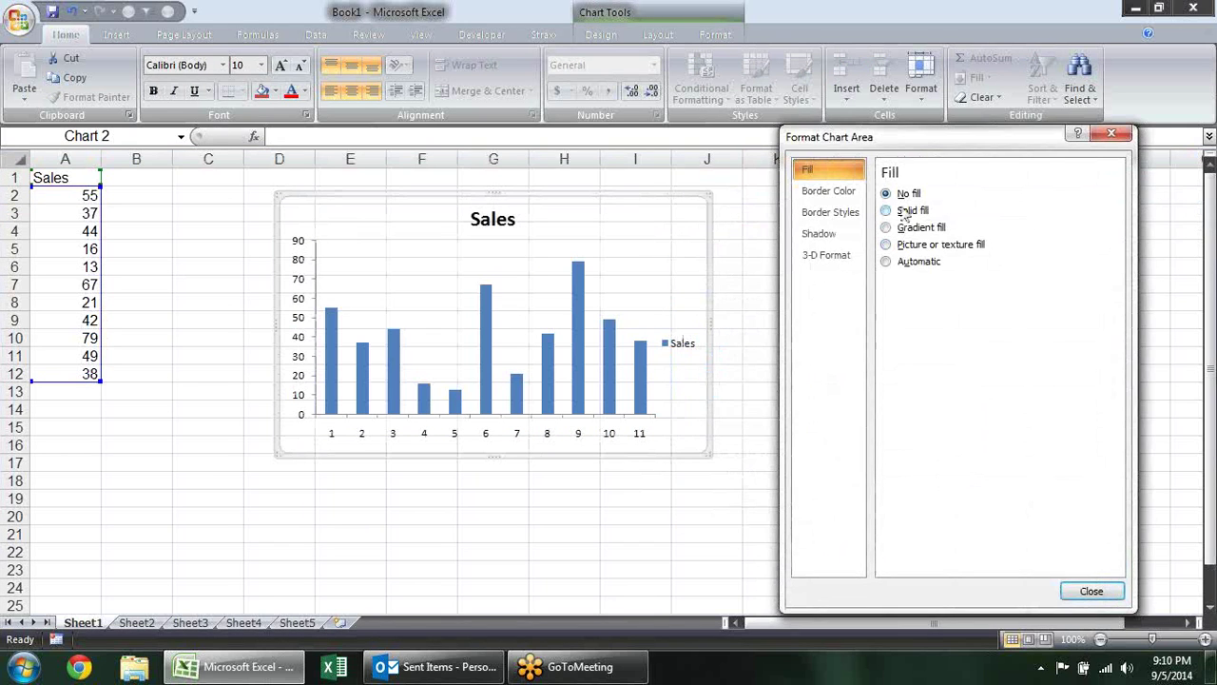
Give the chart border the second compound line type
click(827, 191)
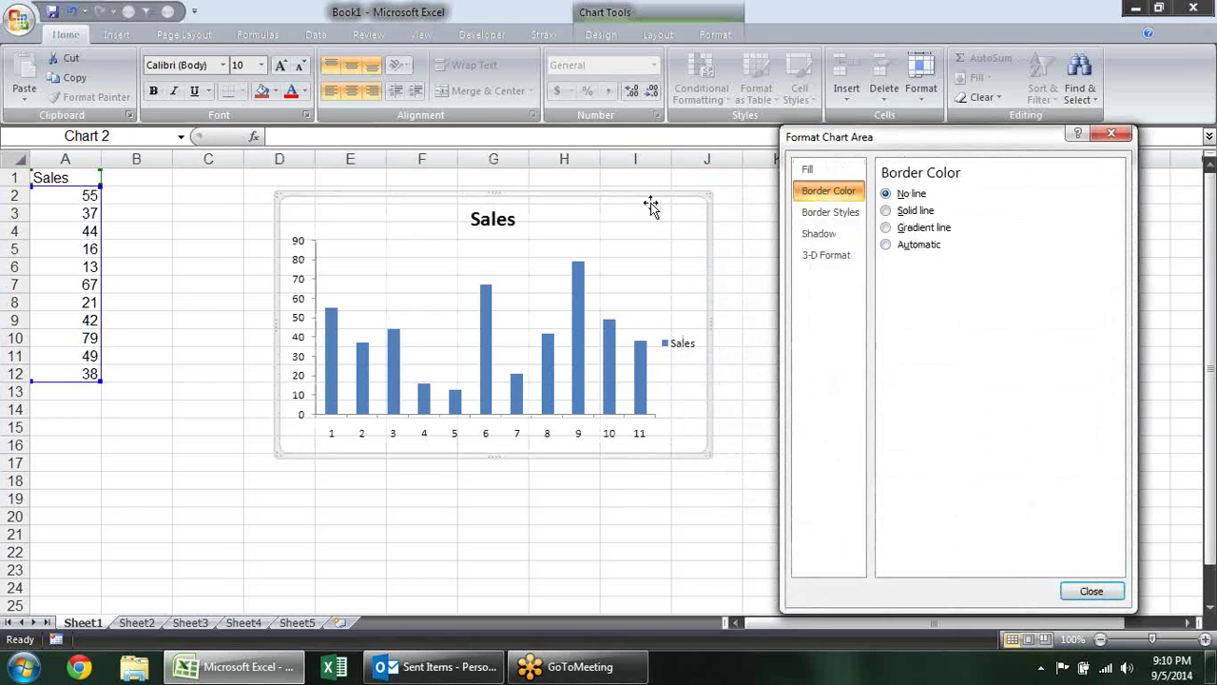
click(844, 213)
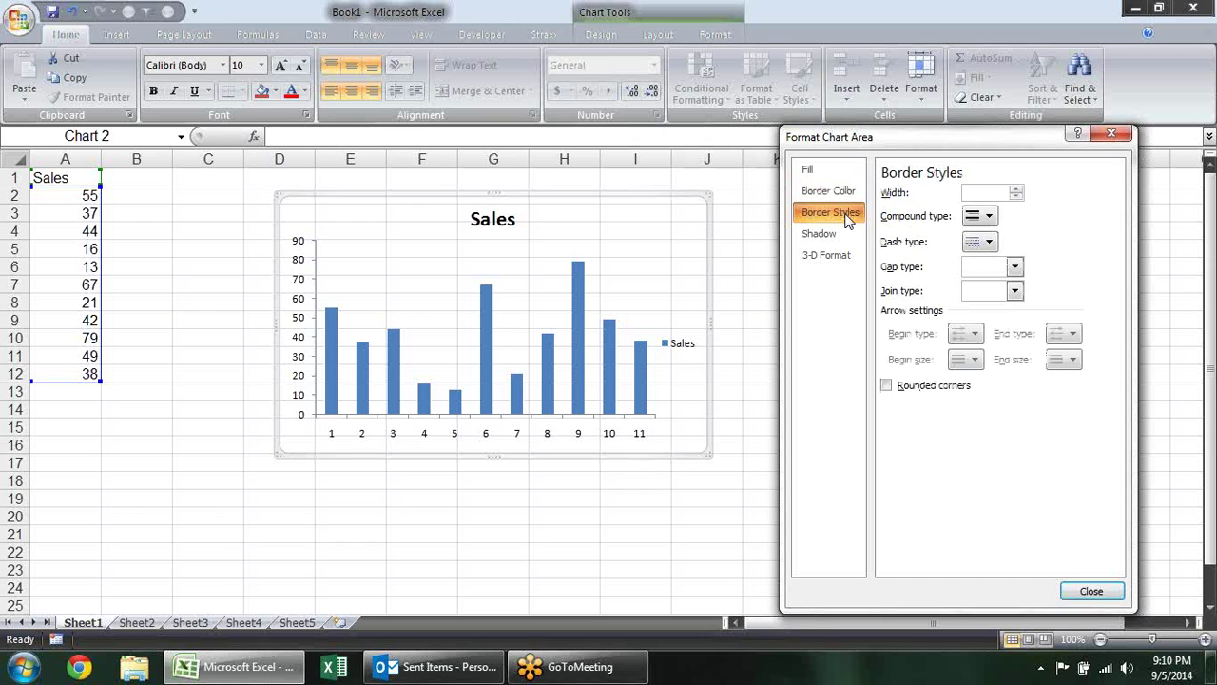
click(991, 216)
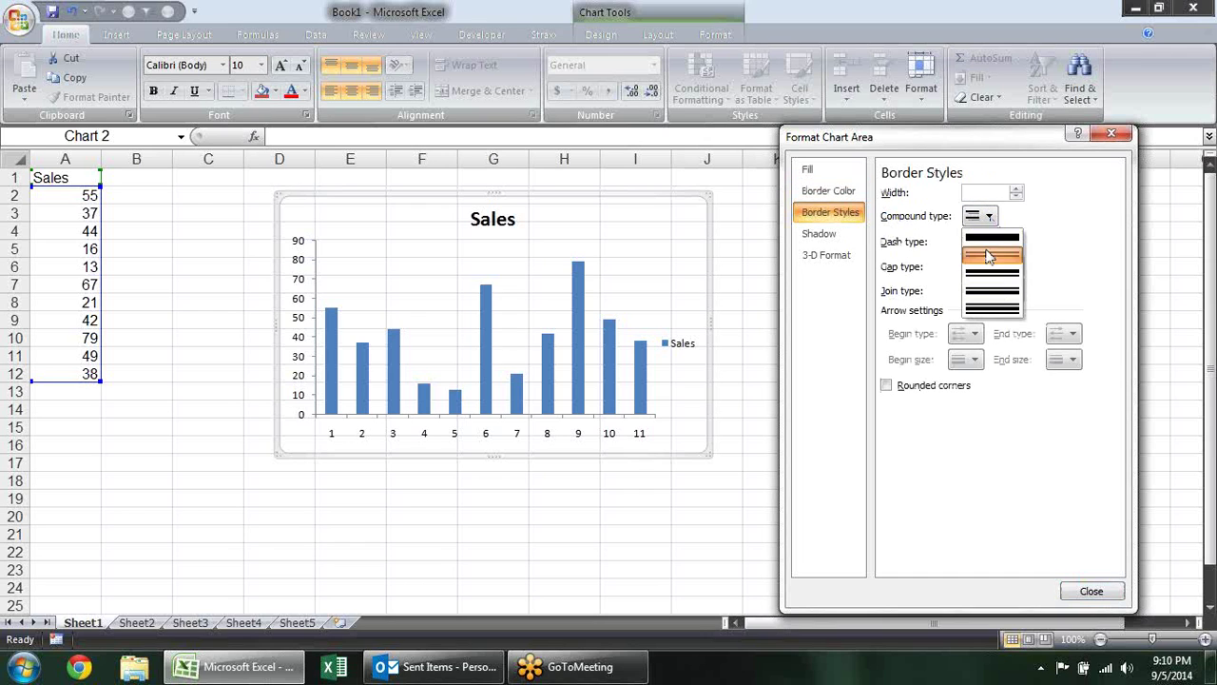
click(988, 255)
click(745, 230)
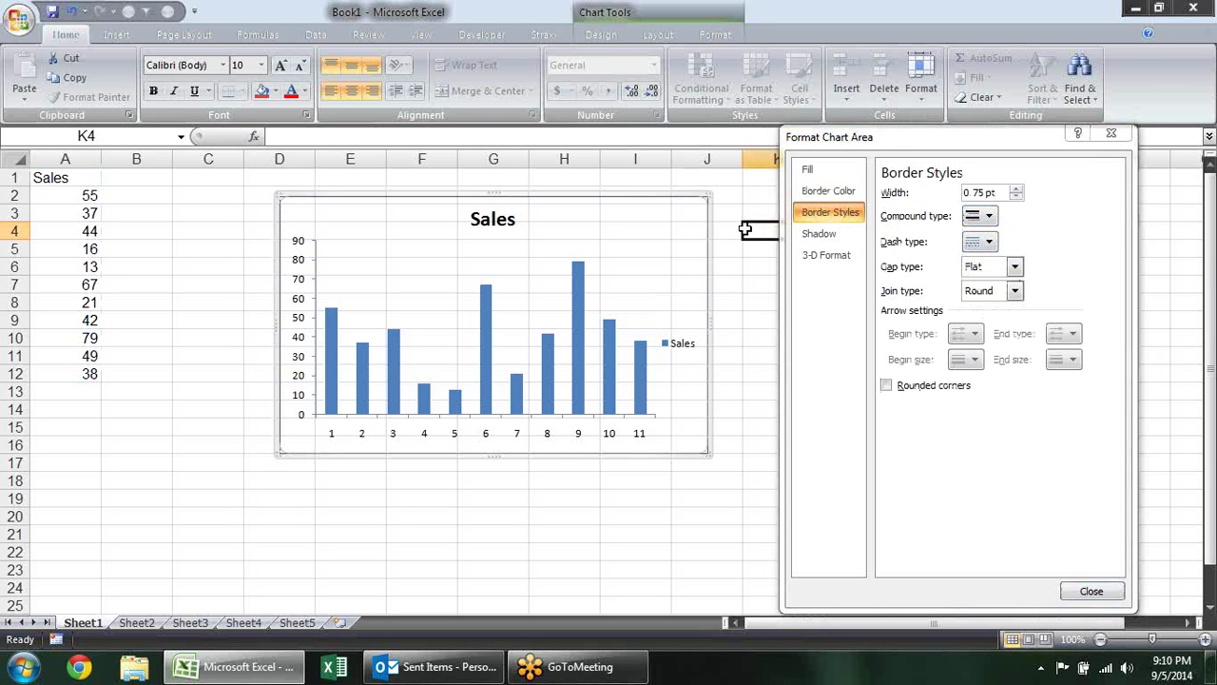
Reselect the chart and change its border colour to a gradient line
click(690, 228)
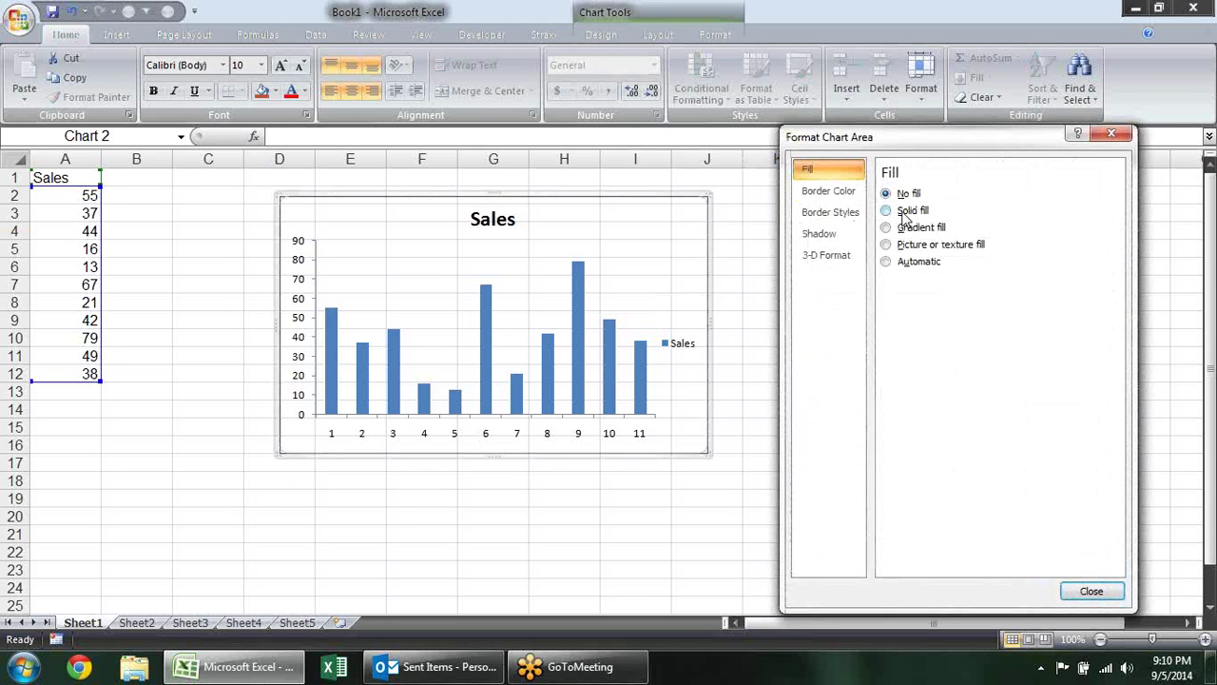
click(816, 193)
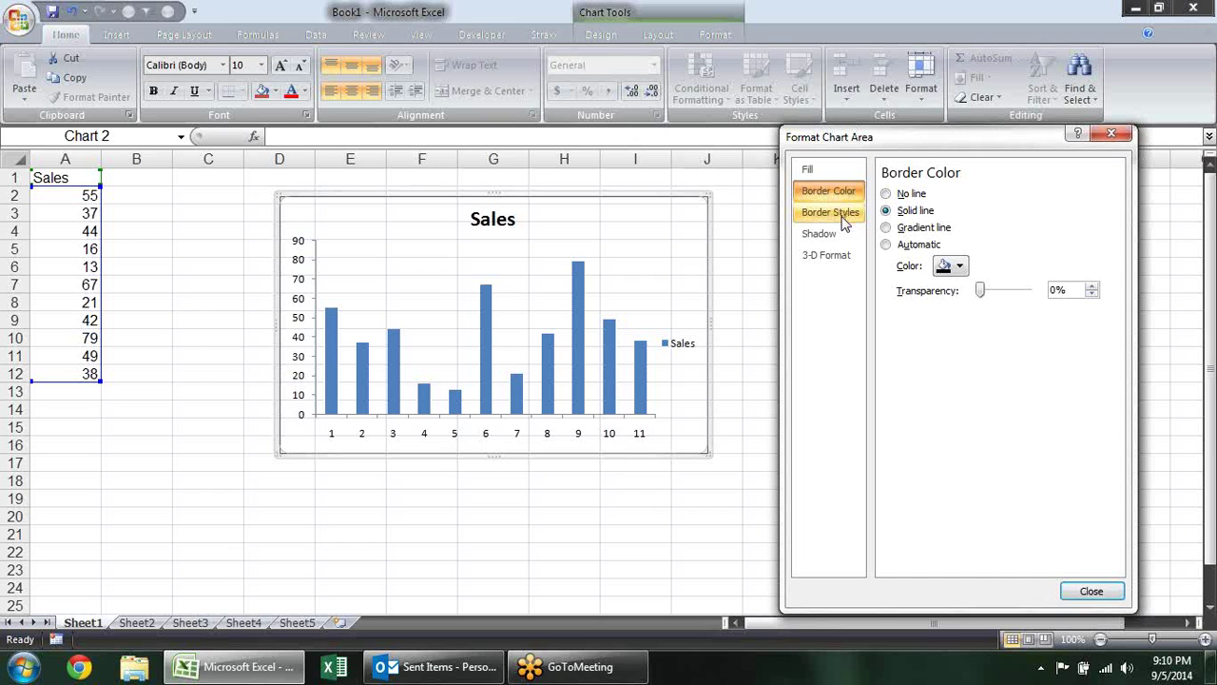
click(842, 215)
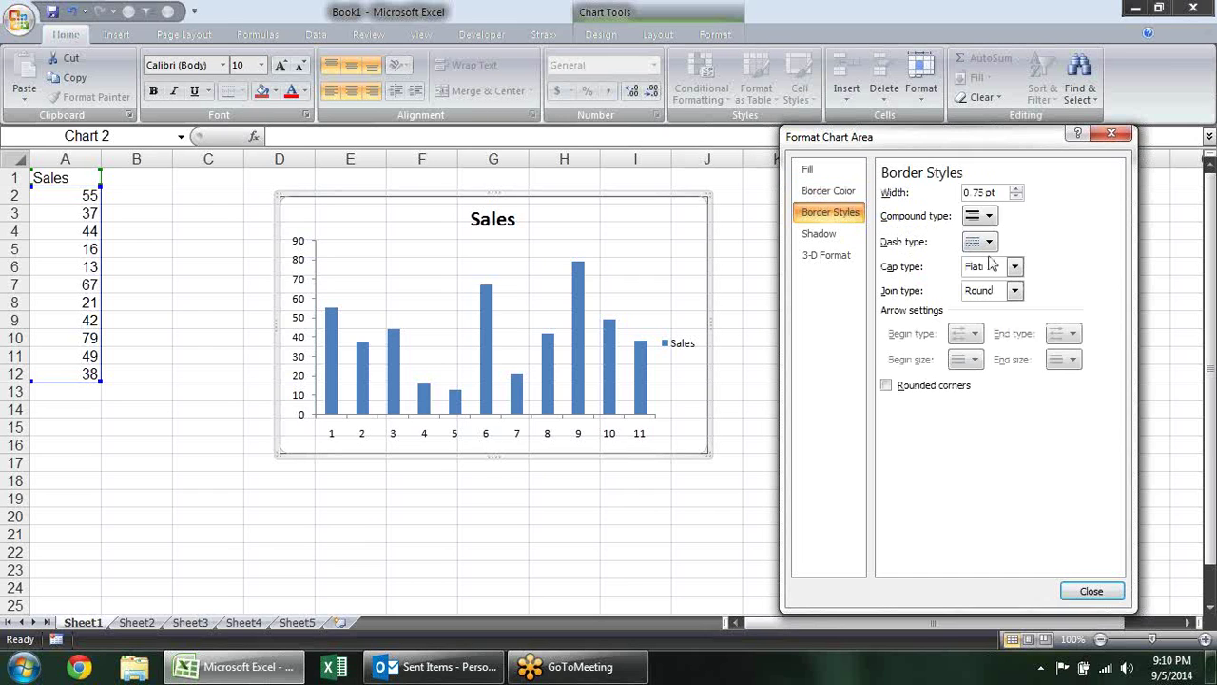
click(860, 195)
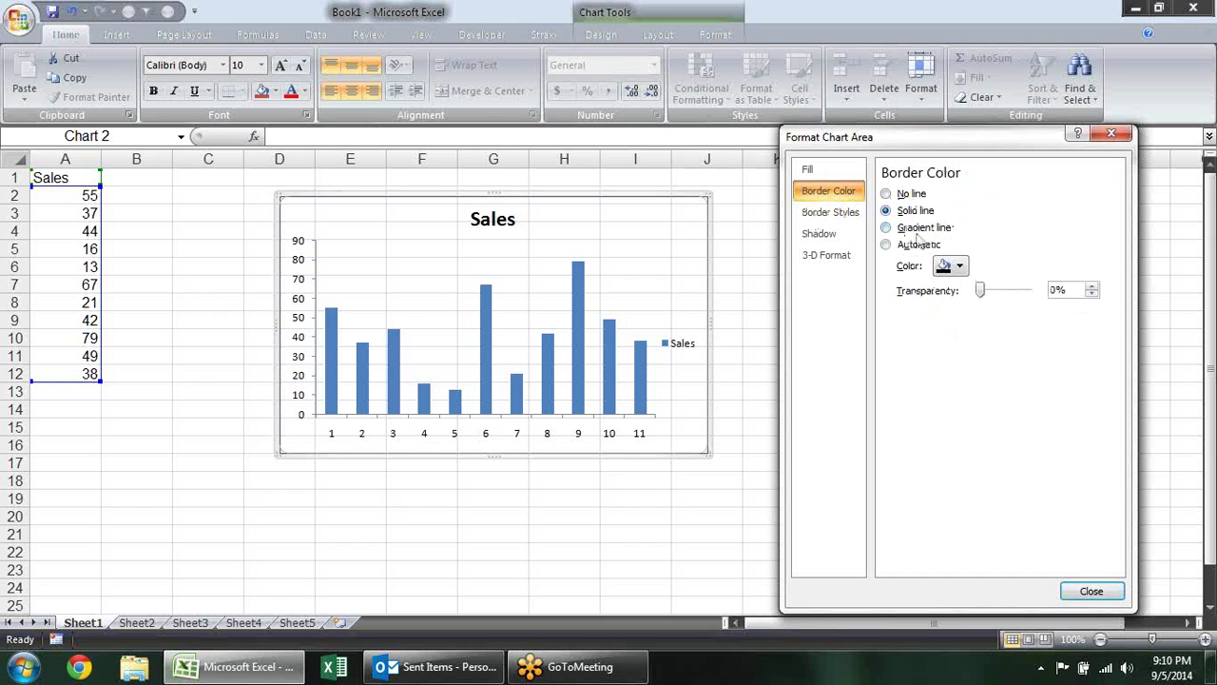
click(918, 233)
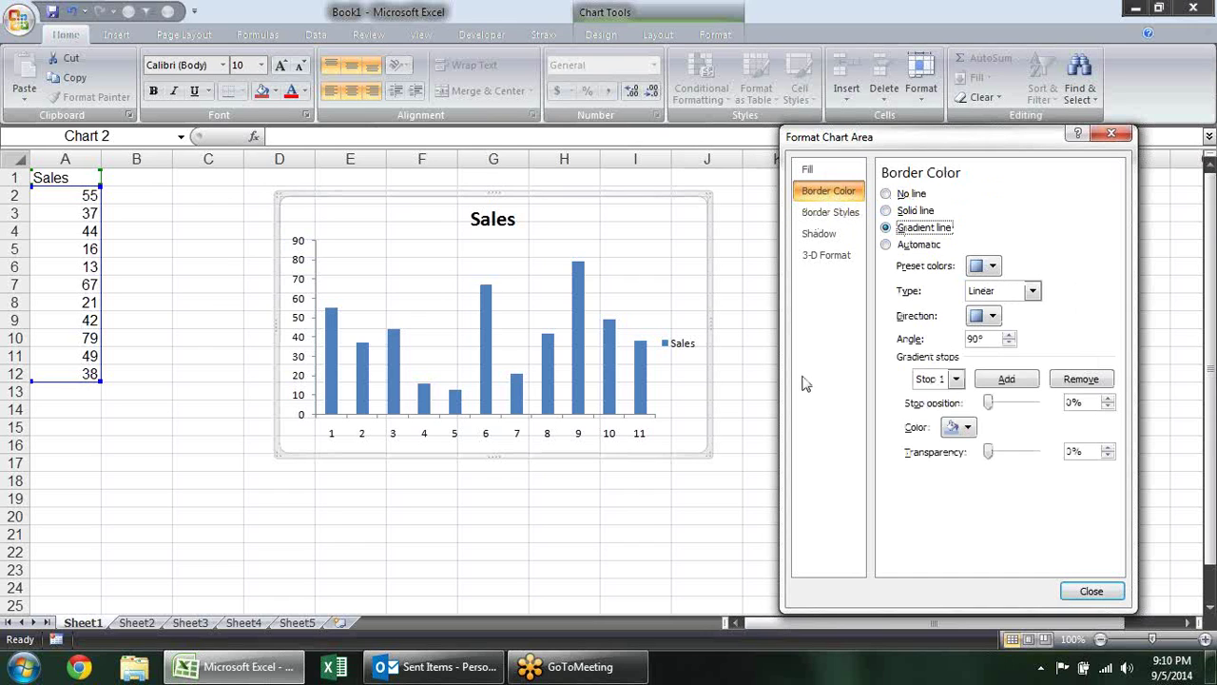
click(739, 319)
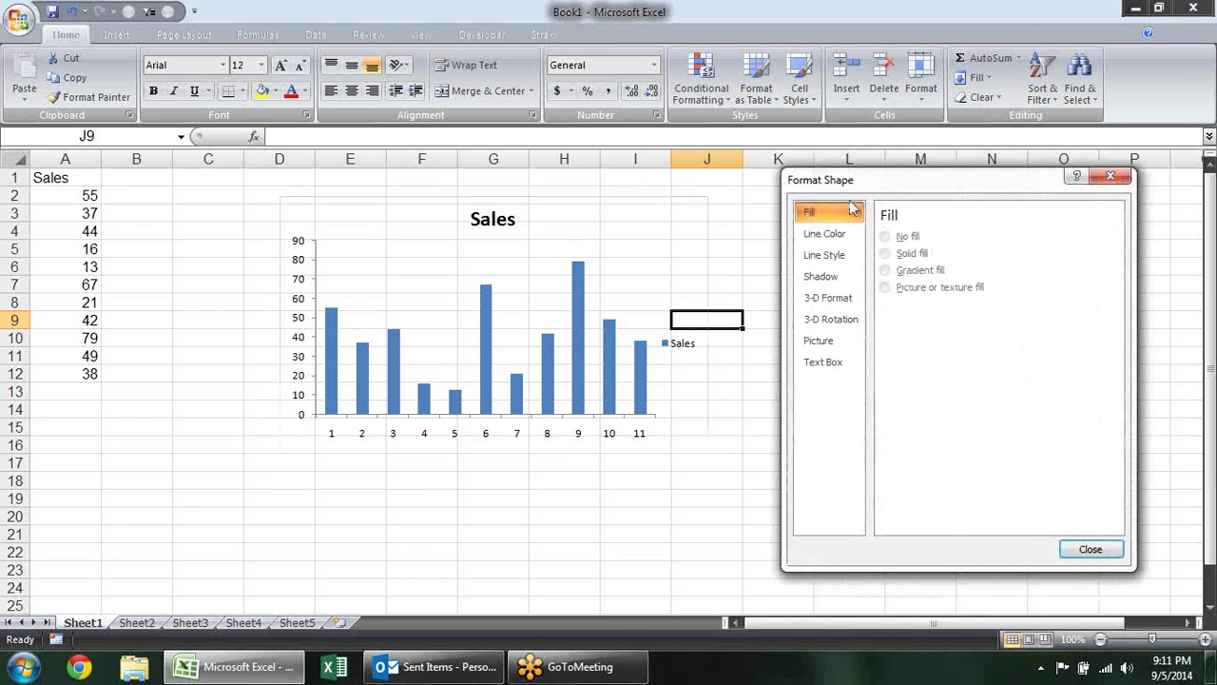
Set the chart border to a solid 0.75 pt line and the chart area to No fill
click(827, 237)
click(682, 217)
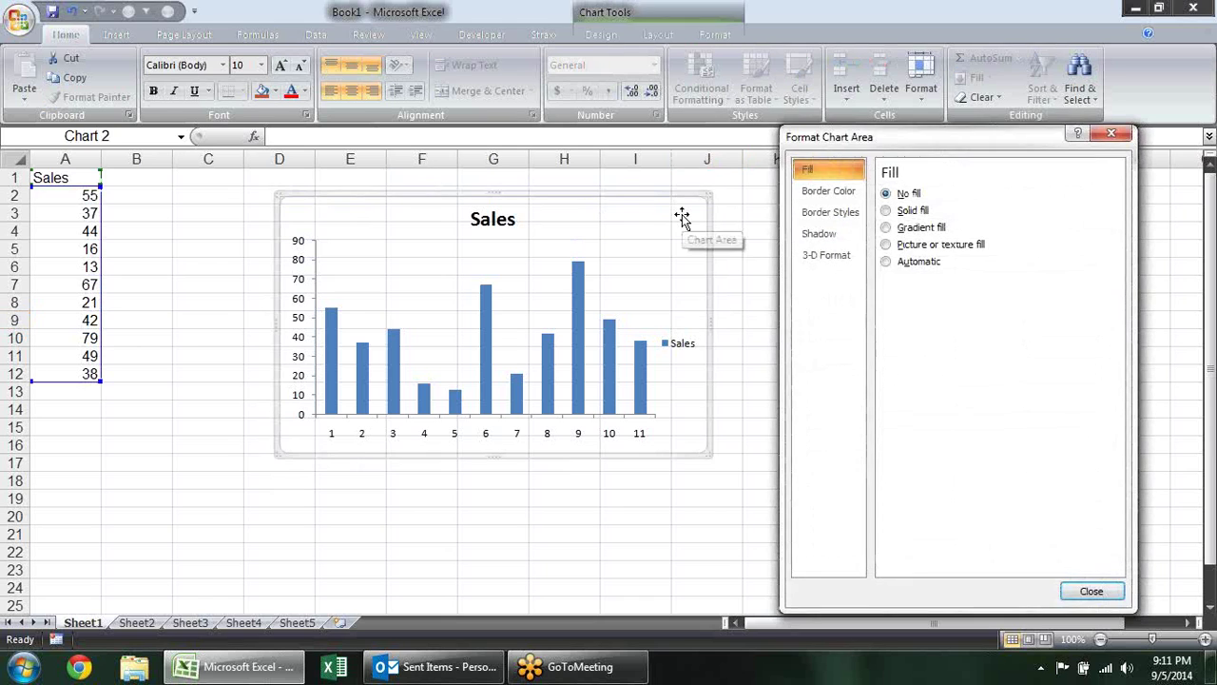
click(908, 210)
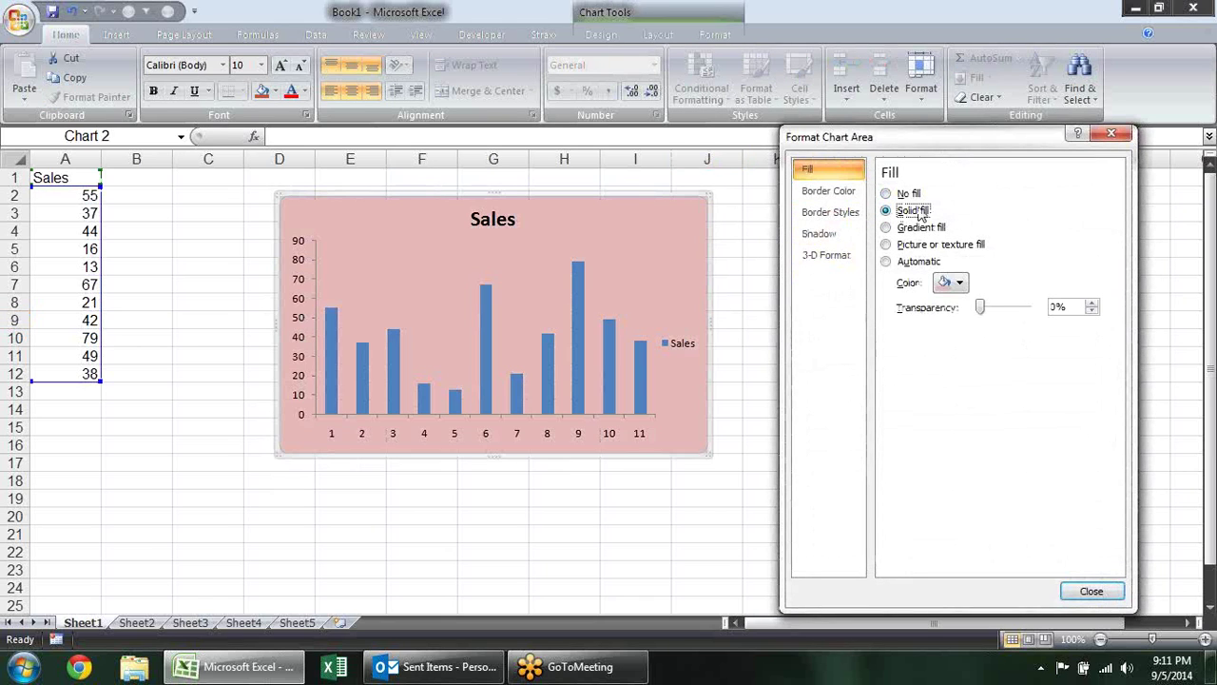
click(828, 190)
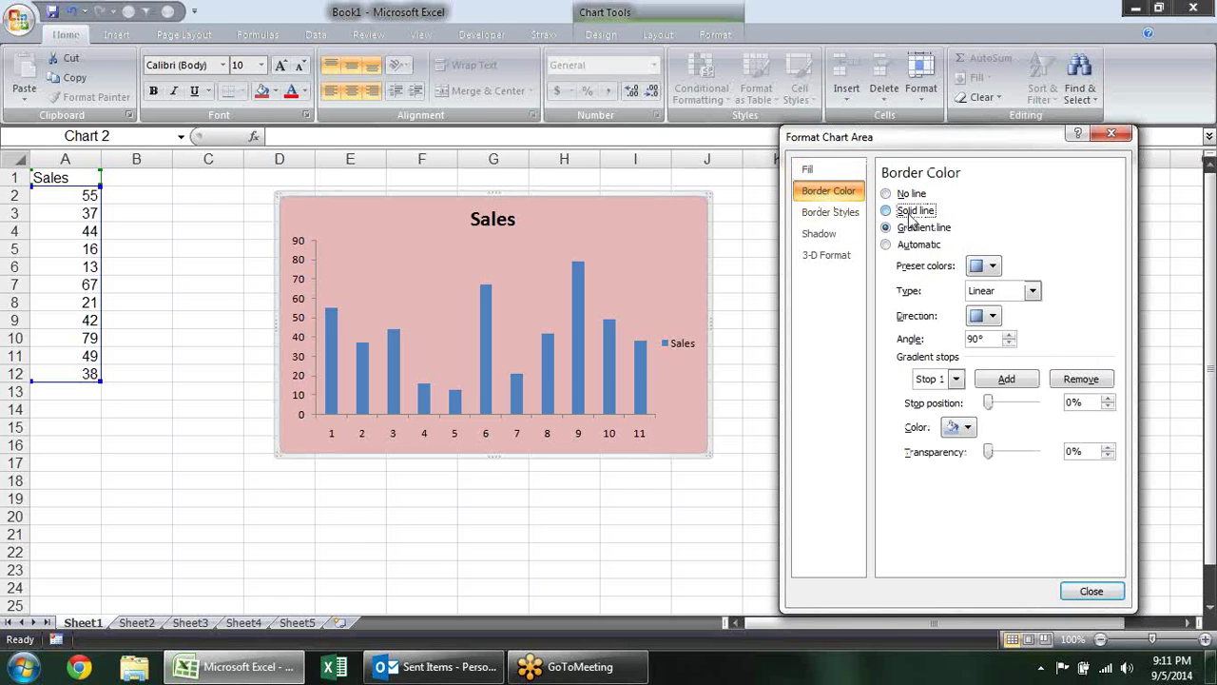
click(911, 210)
click(810, 170)
click(908, 193)
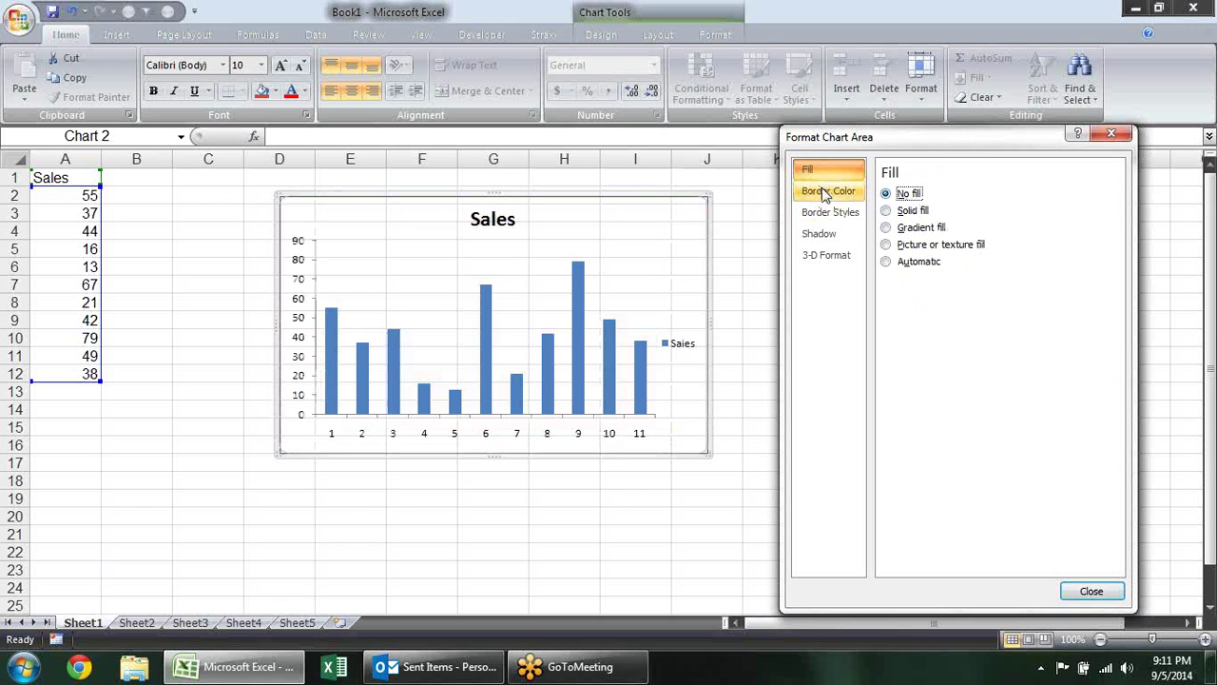
click(826, 191)
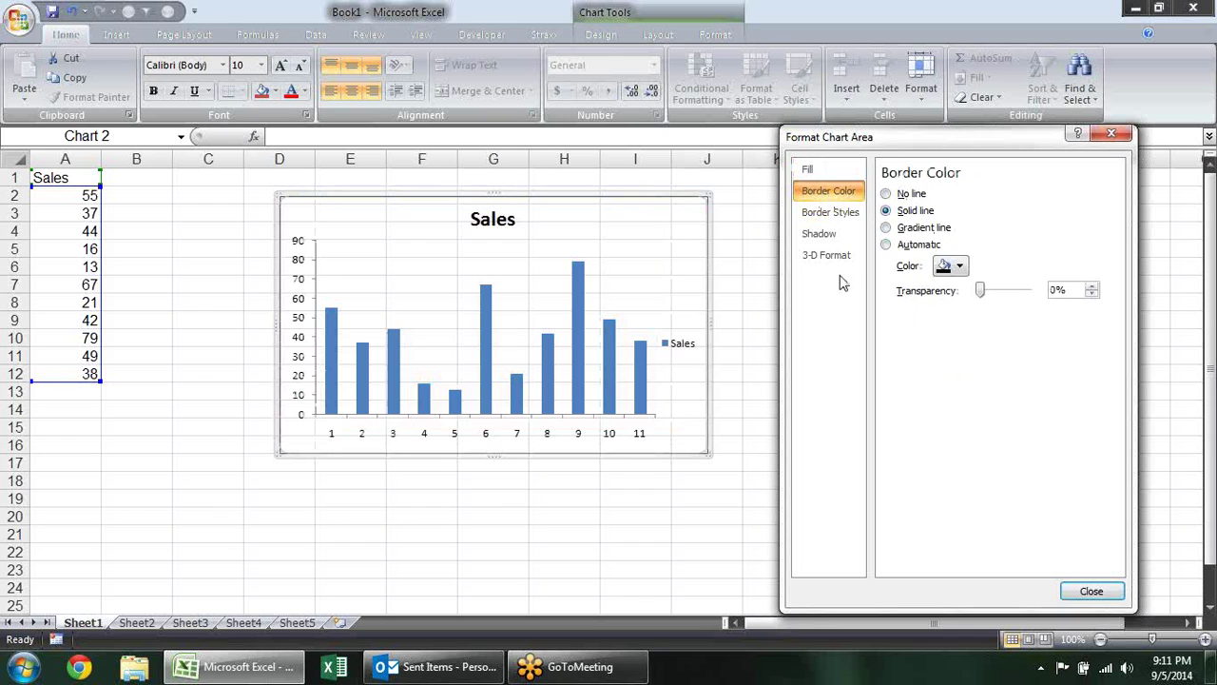
click(844, 212)
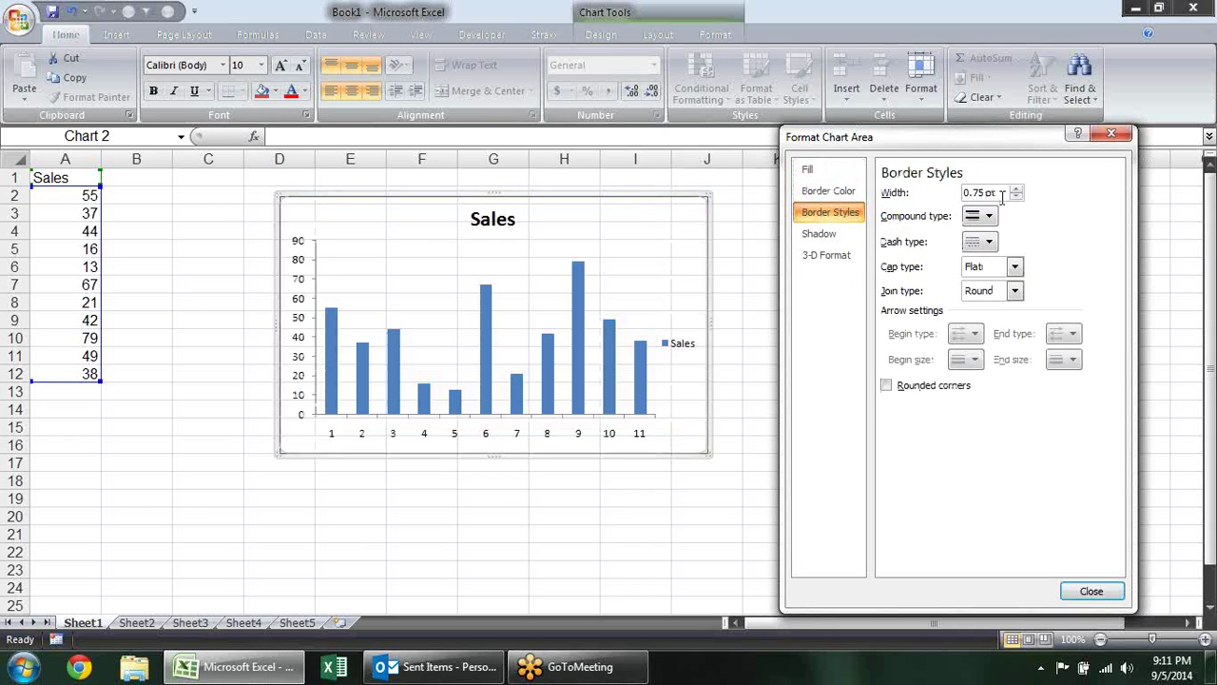
Leave the border dash type and Flat cap type unchanged, and set the join type to Bevel
click(989, 244)
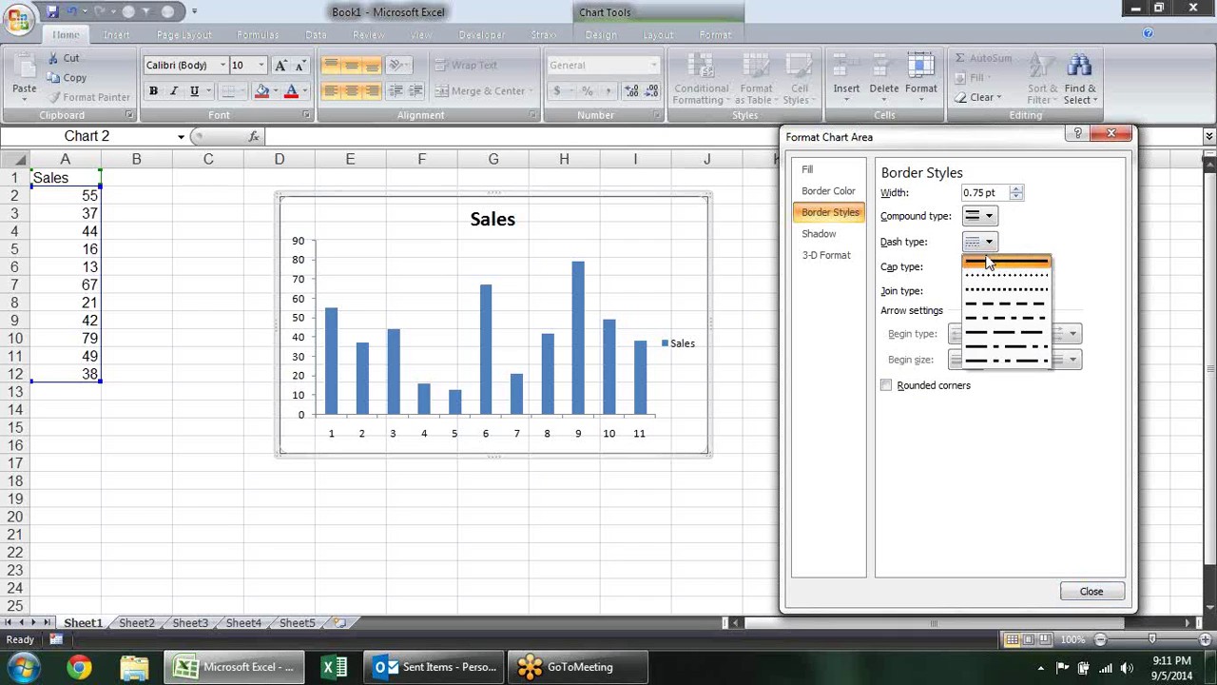
click(1050, 225)
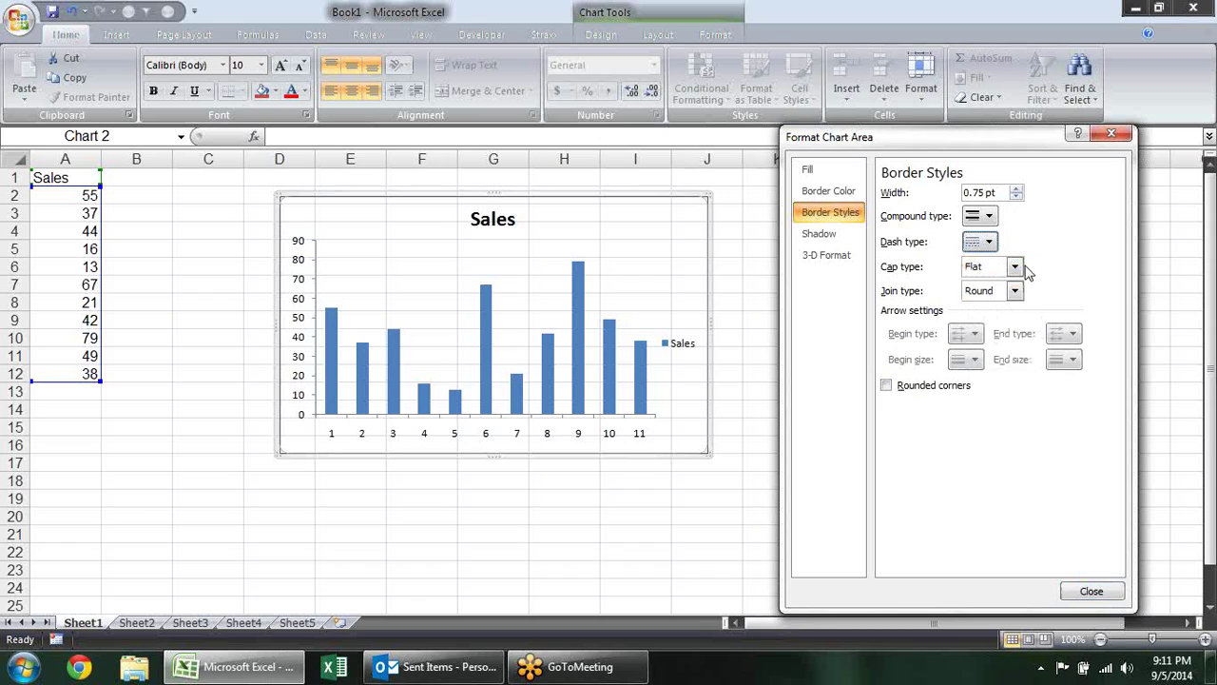
click(1015, 267)
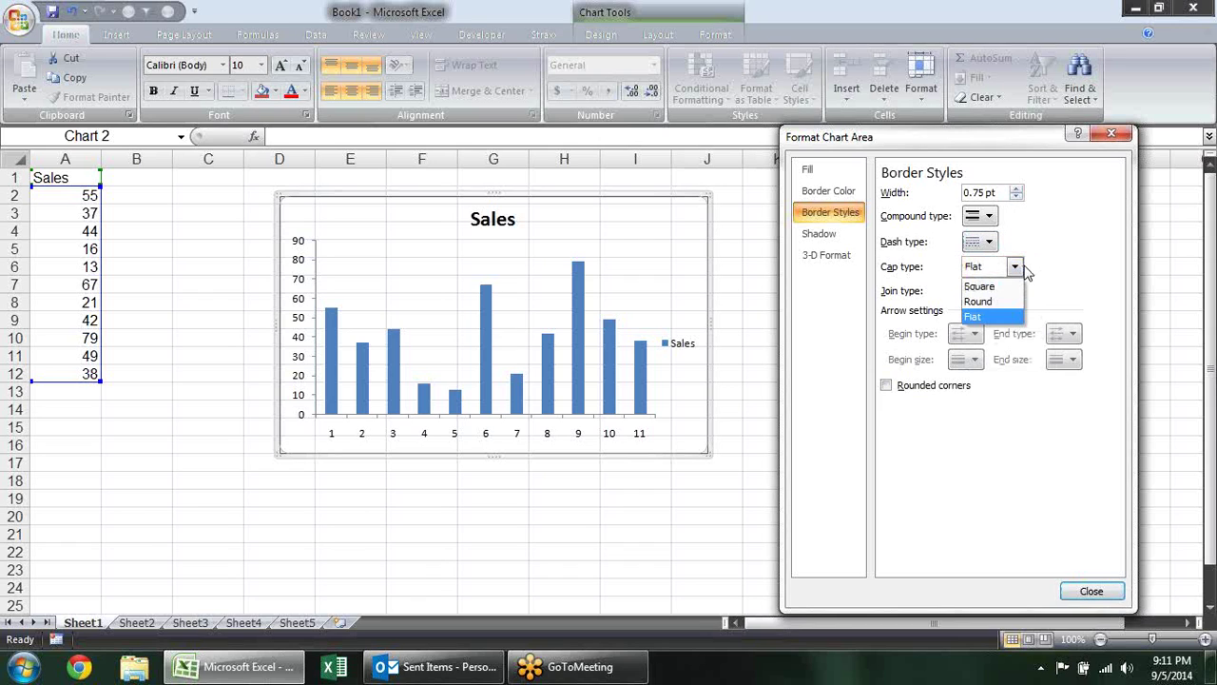
click(1068, 252)
click(1017, 269)
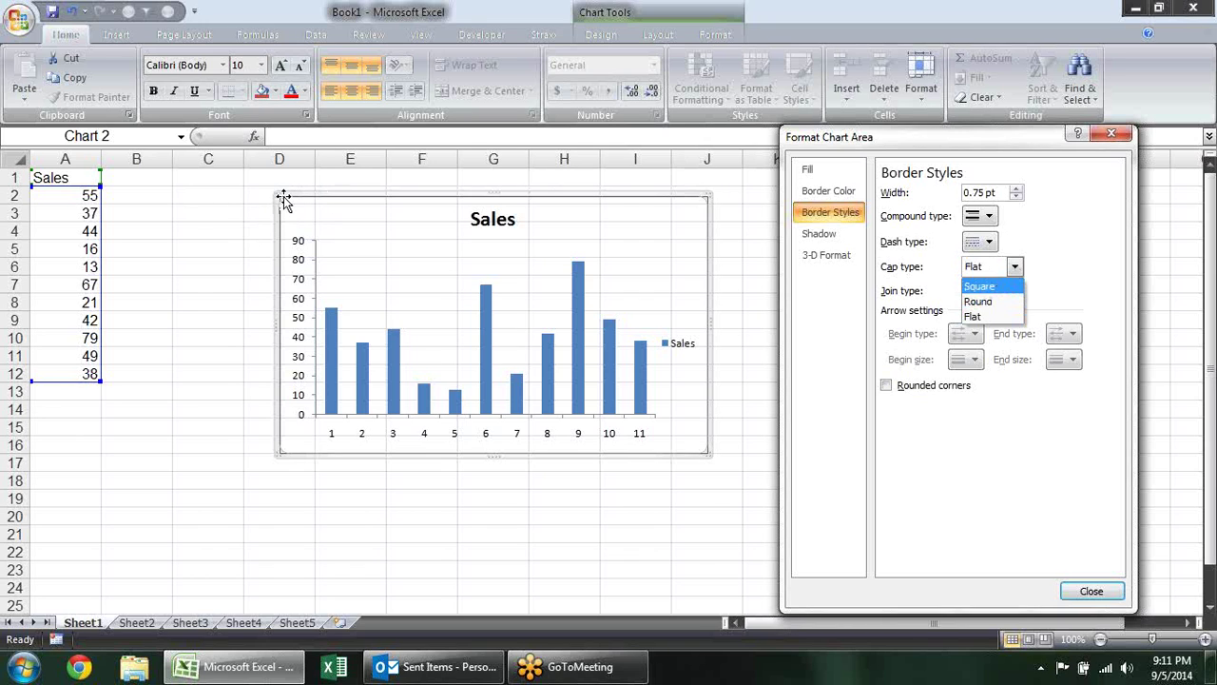
click(1081, 268)
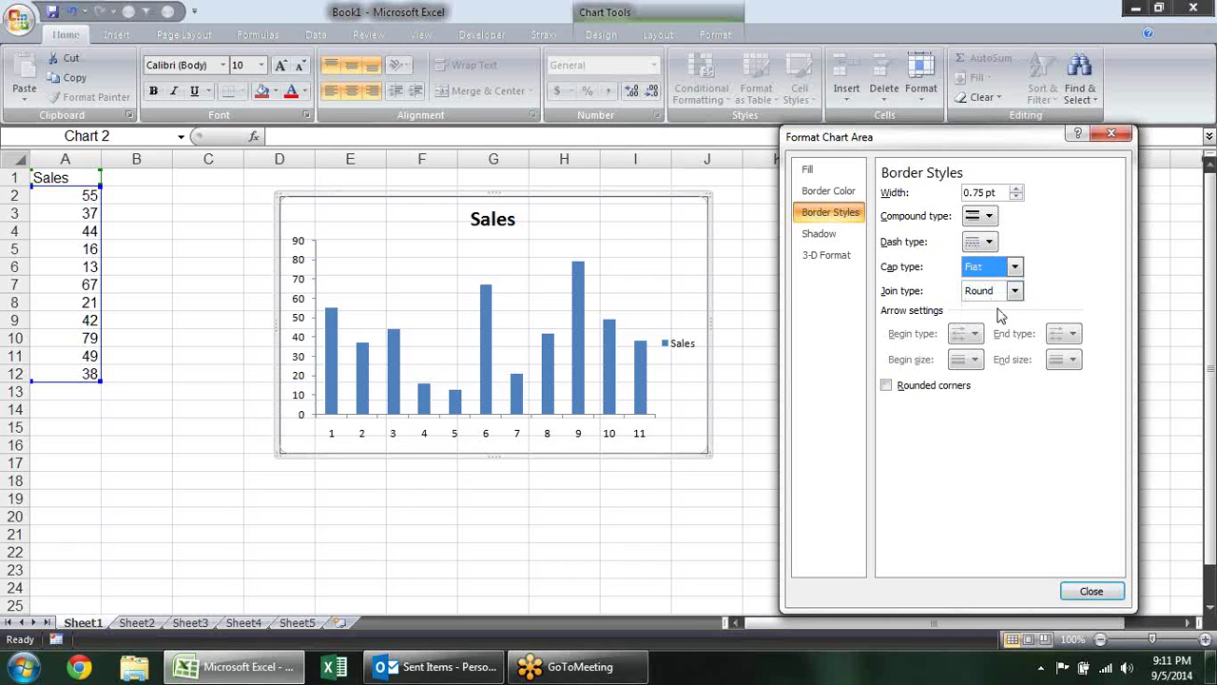
click(1015, 291)
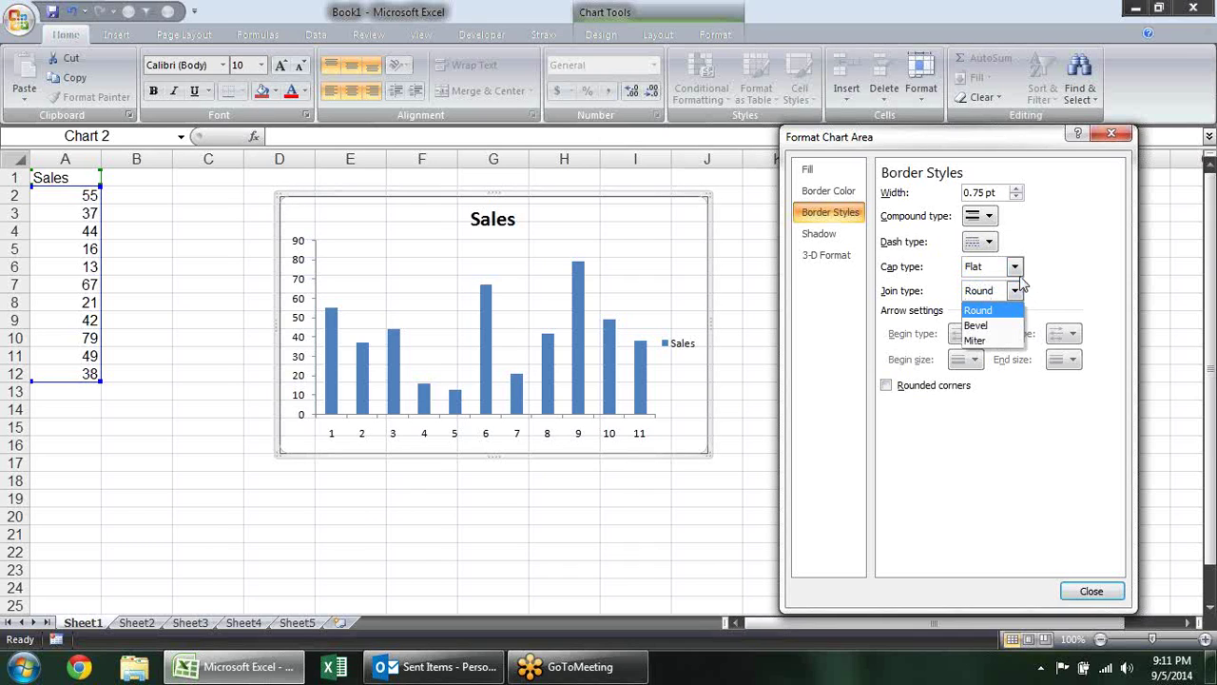
click(1015, 291)
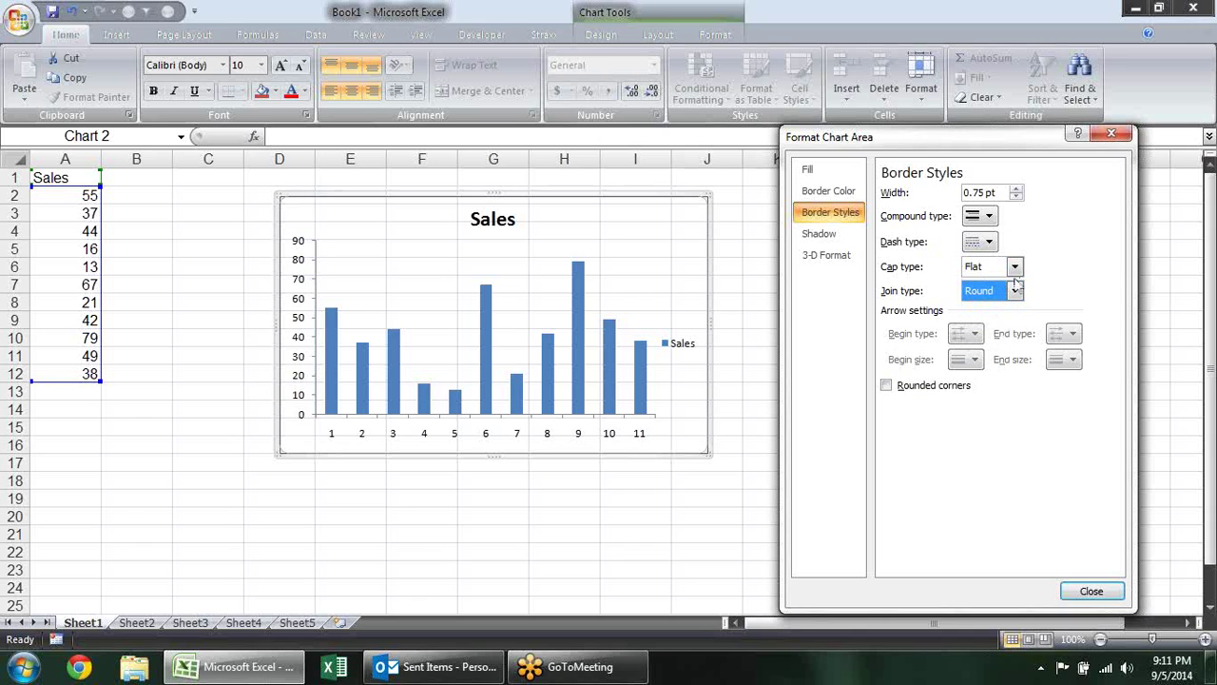
click(1015, 291)
click(996, 326)
Give the chart border rounded corners, then reselect the chart and show its Shadow settings
click(909, 388)
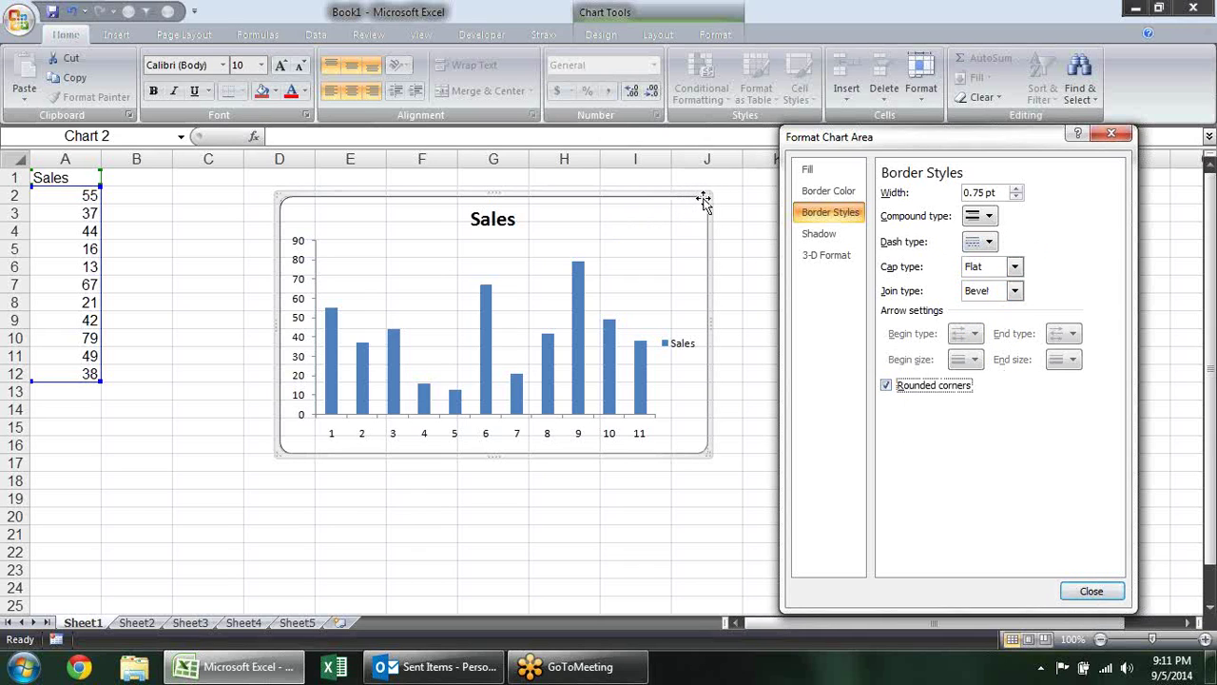
click(751, 276)
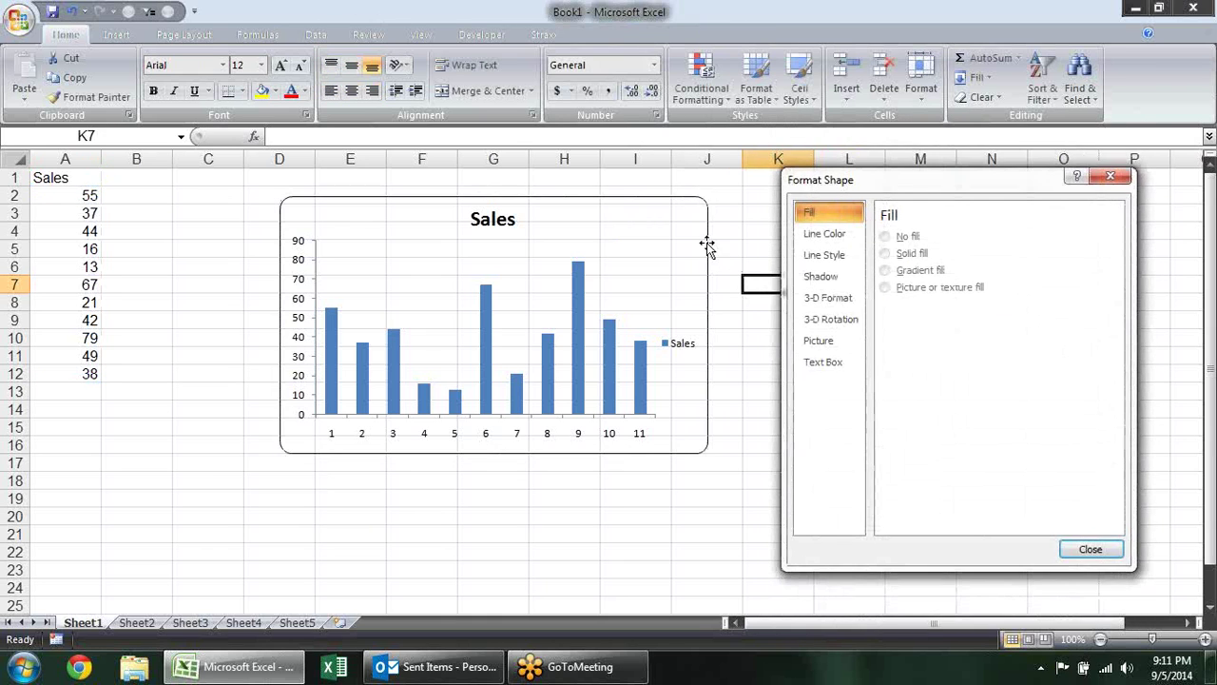
click(692, 236)
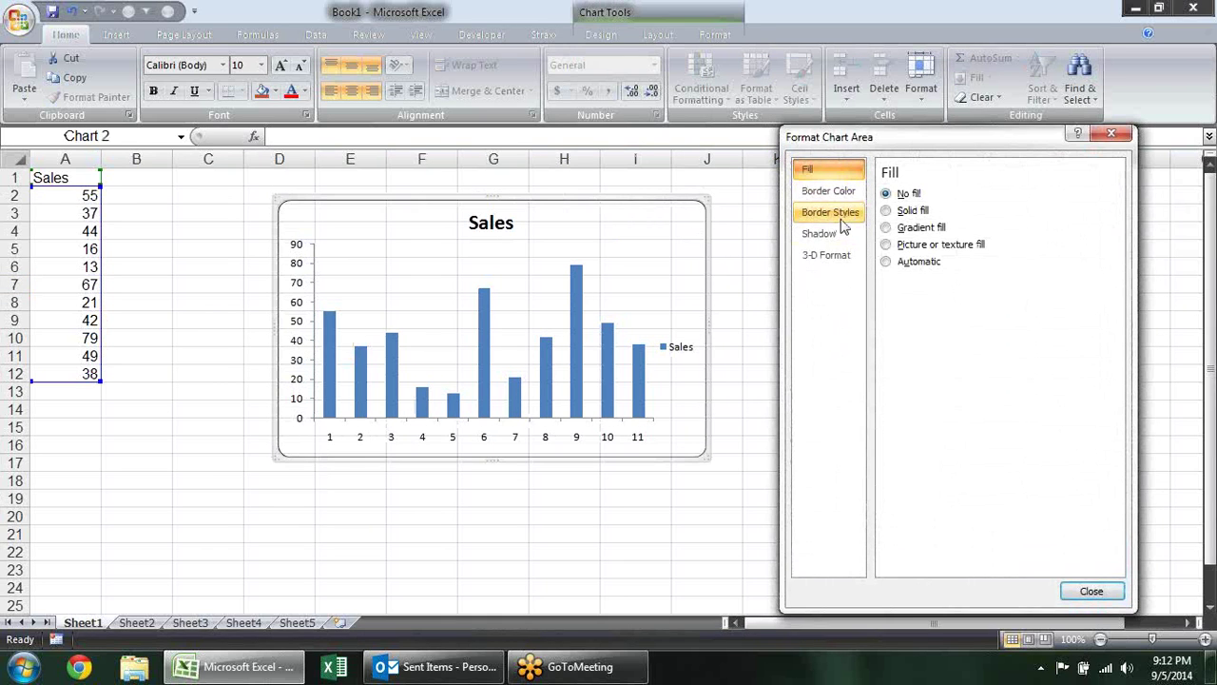
click(835, 234)
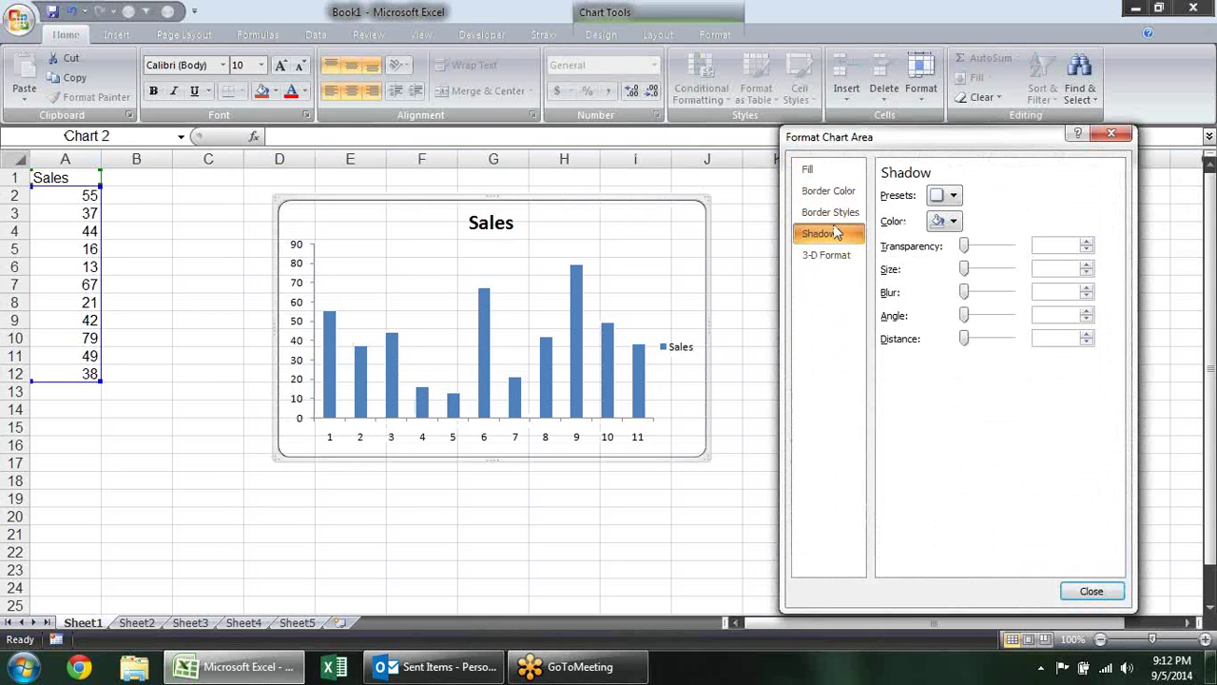
Give the chart area a solid fill, trying light blue before settling on olive green
click(946, 196)
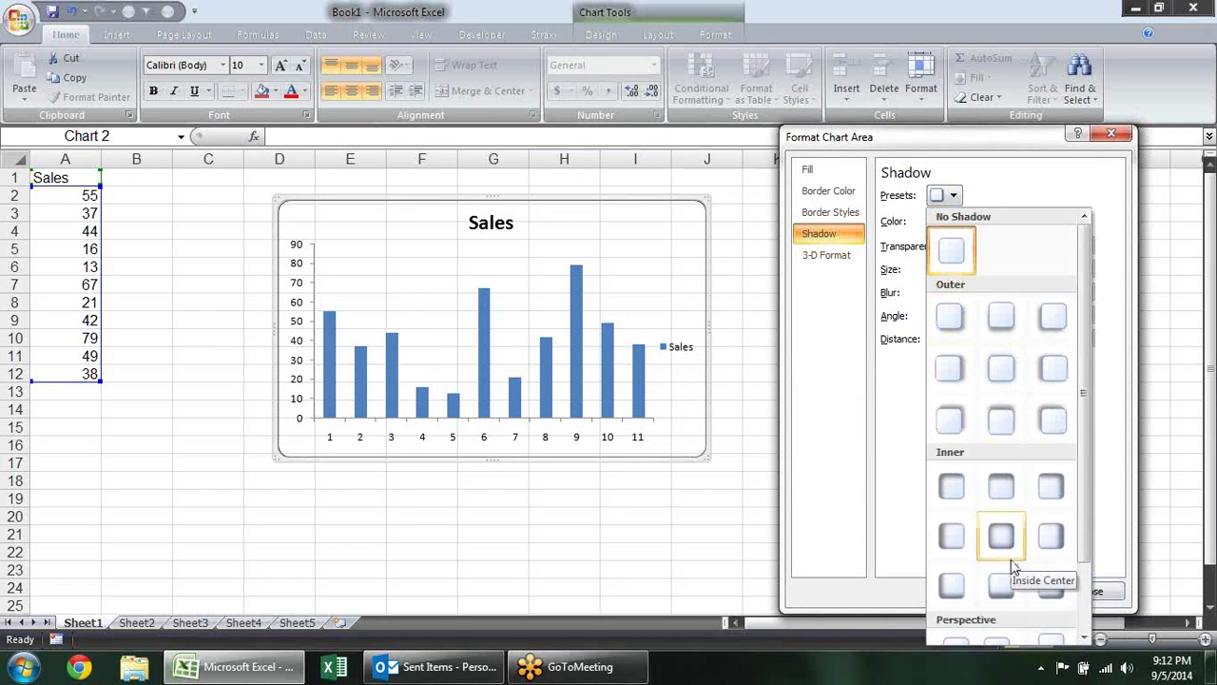
click(817, 171)
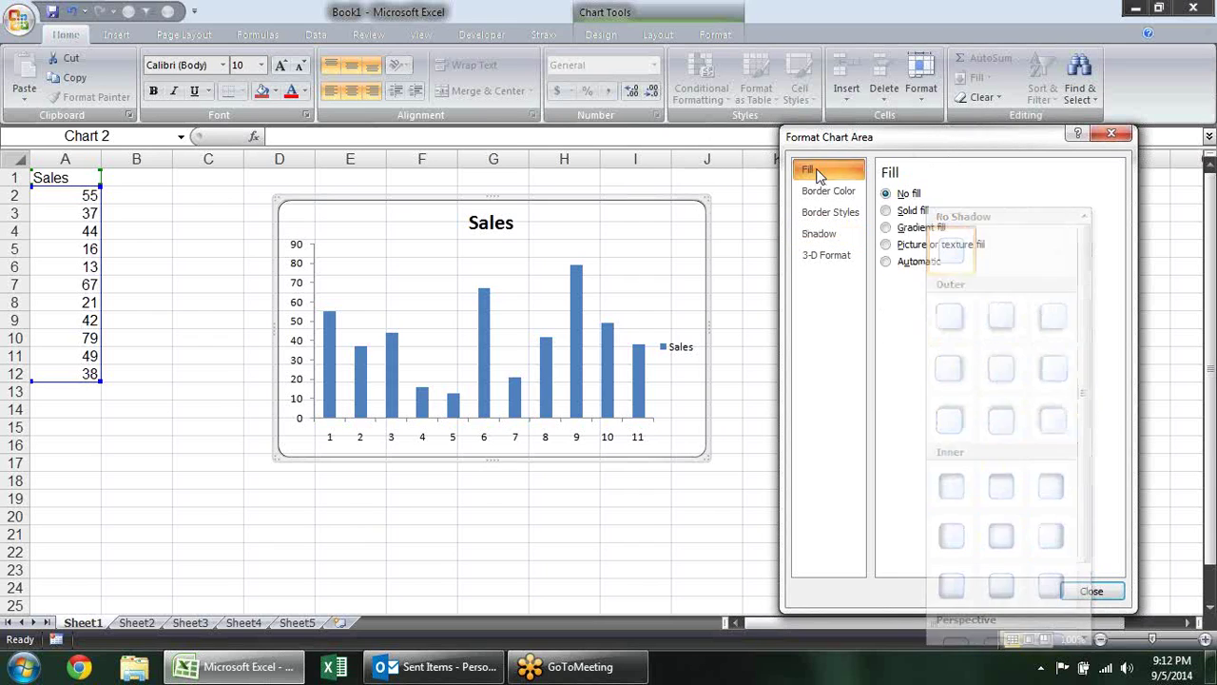
click(913, 211)
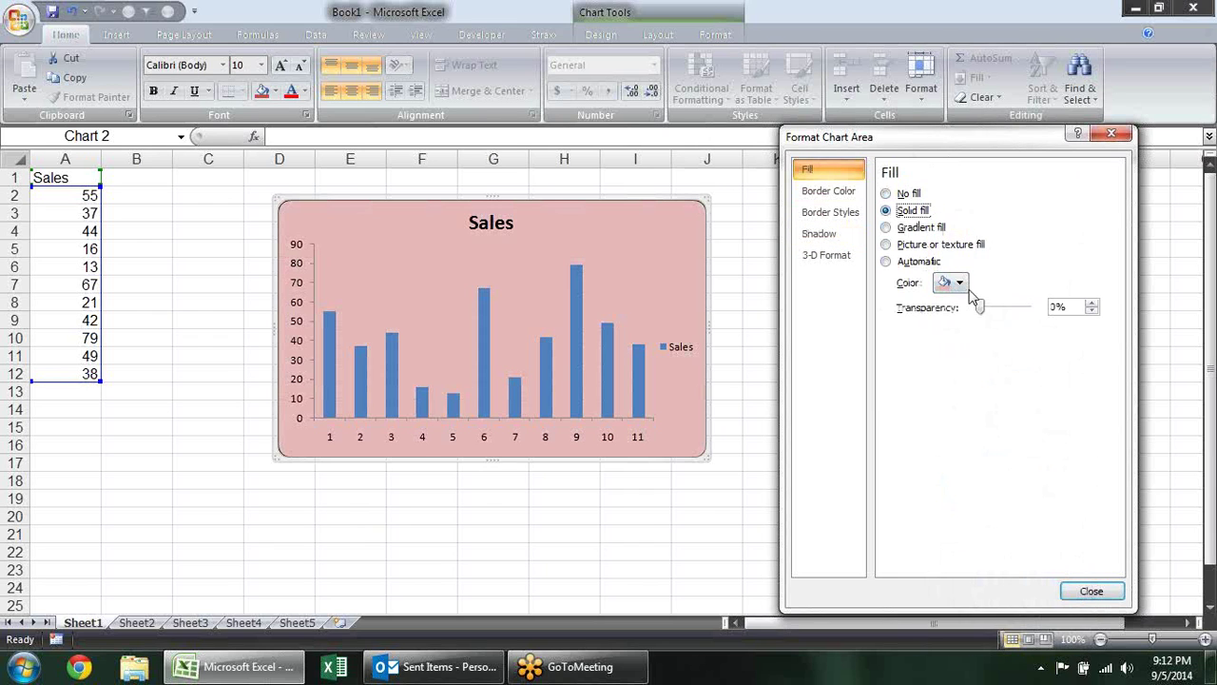
click(959, 283)
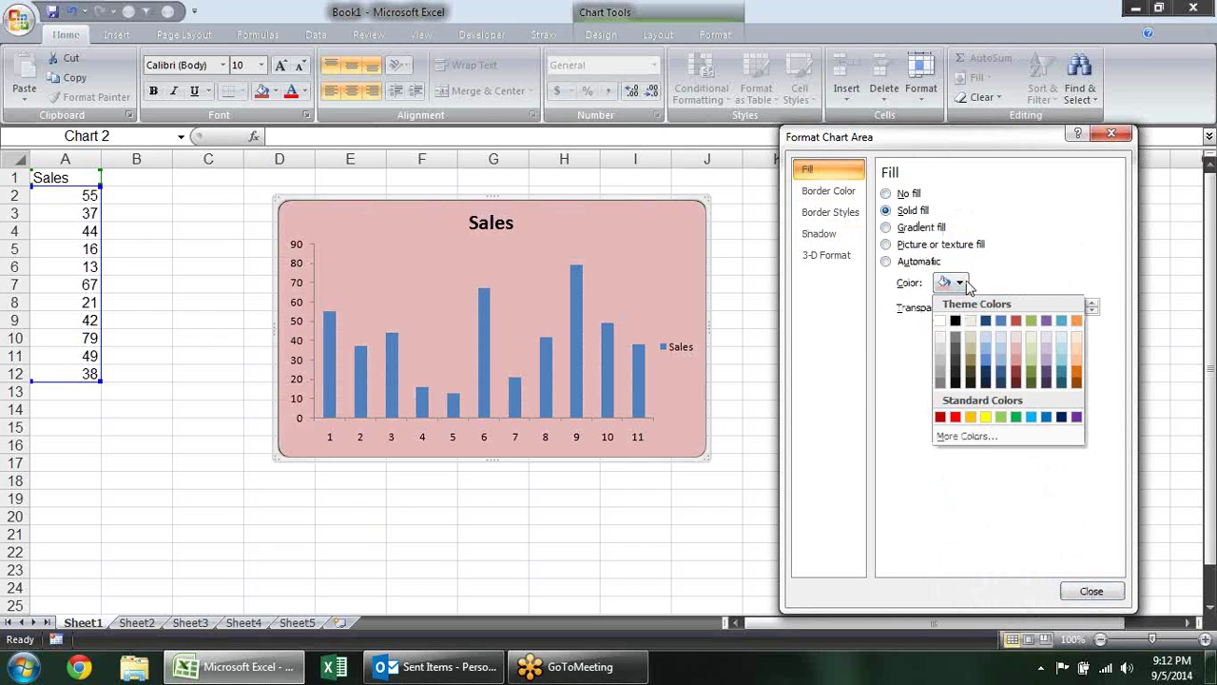
click(986, 353)
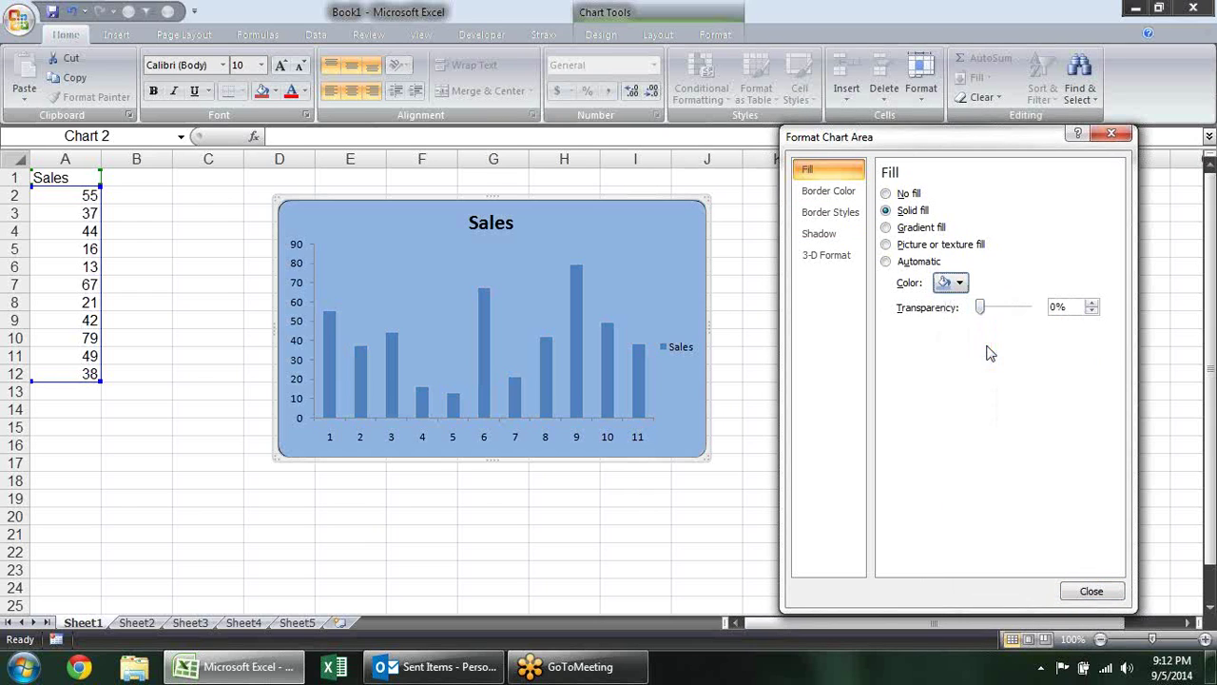
click(959, 282)
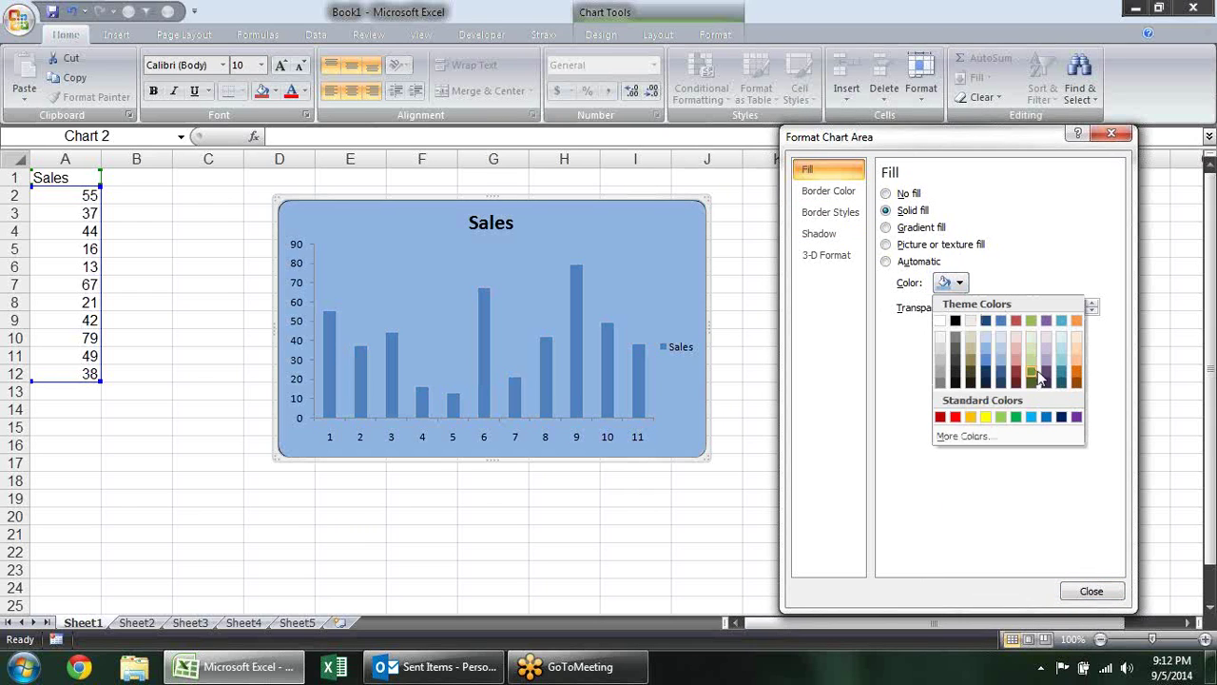
click(1035, 372)
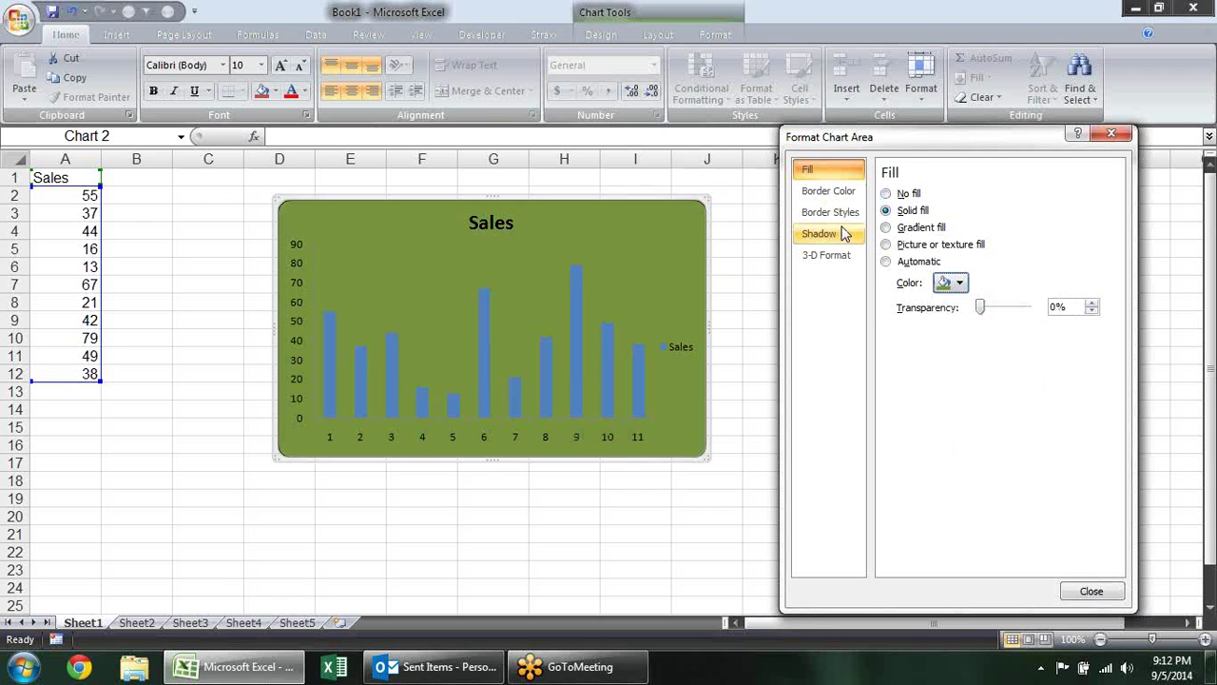
Apply the Offset Right shadow preset to the chart and preview it
click(832, 233)
click(954, 196)
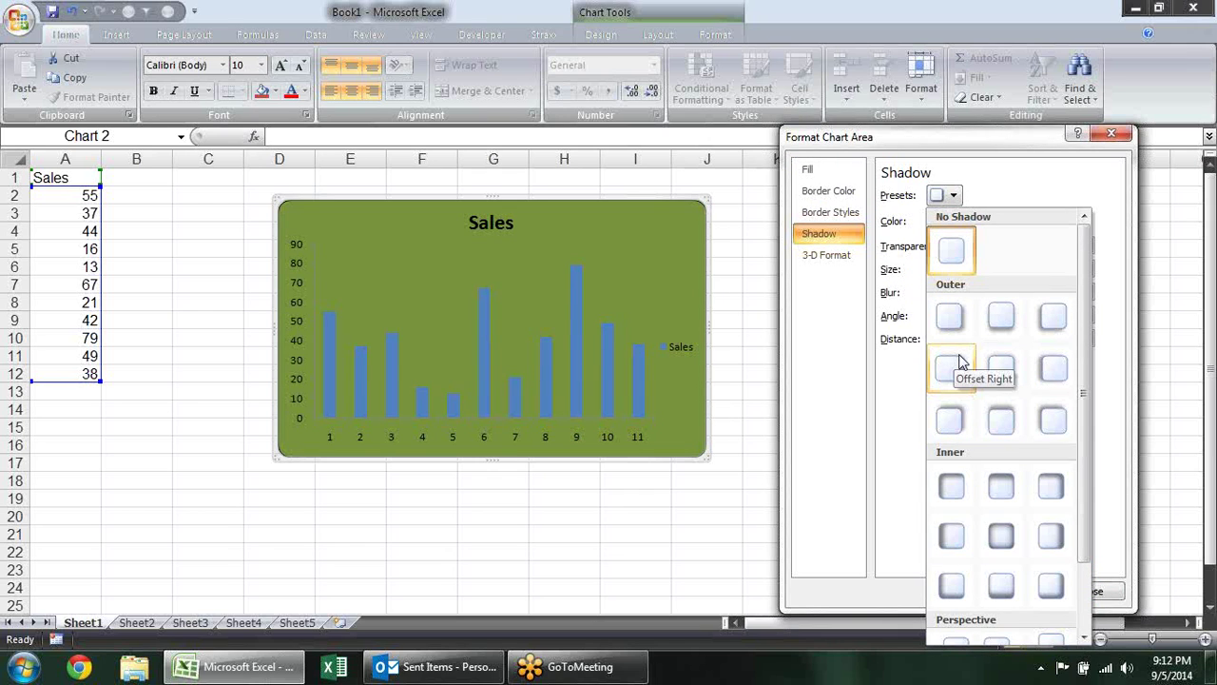
click(951, 368)
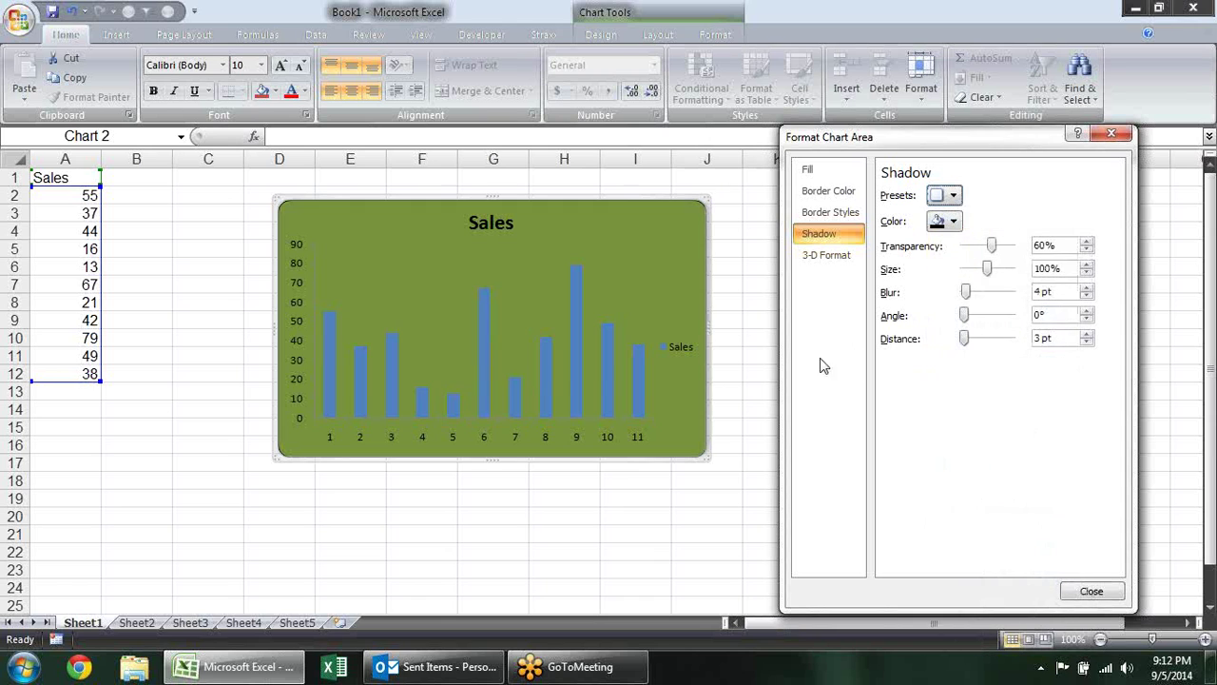
click(726, 491)
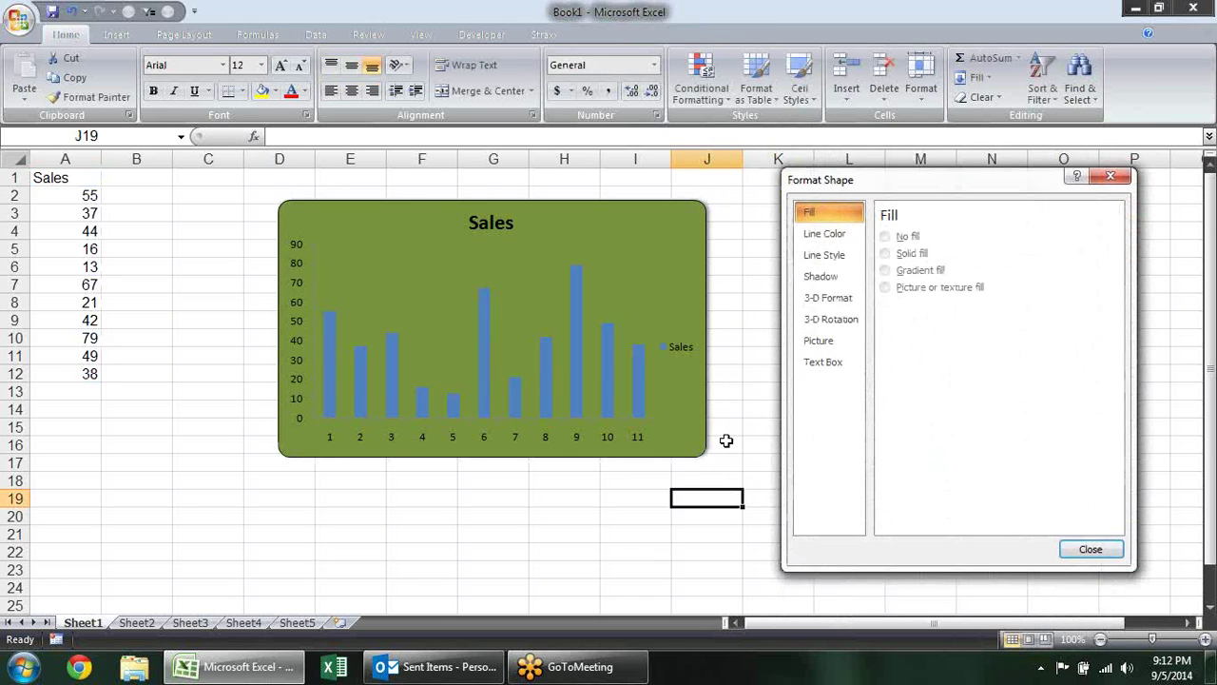
click(685, 270)
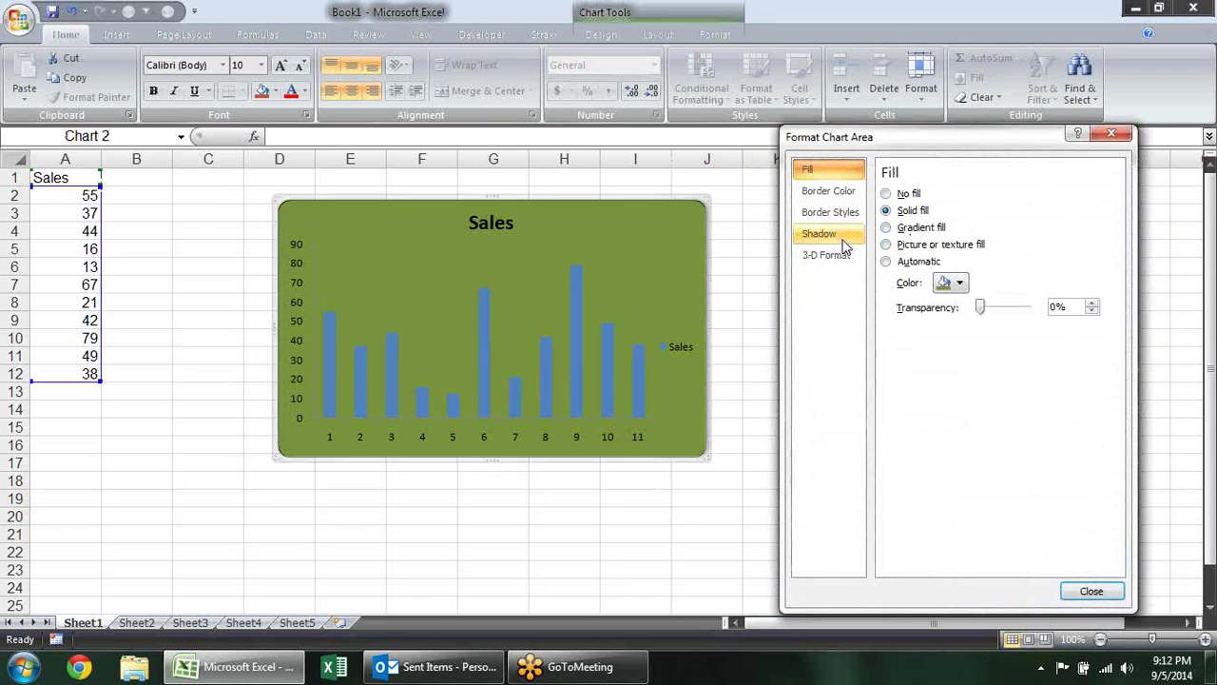
click(842, 234)
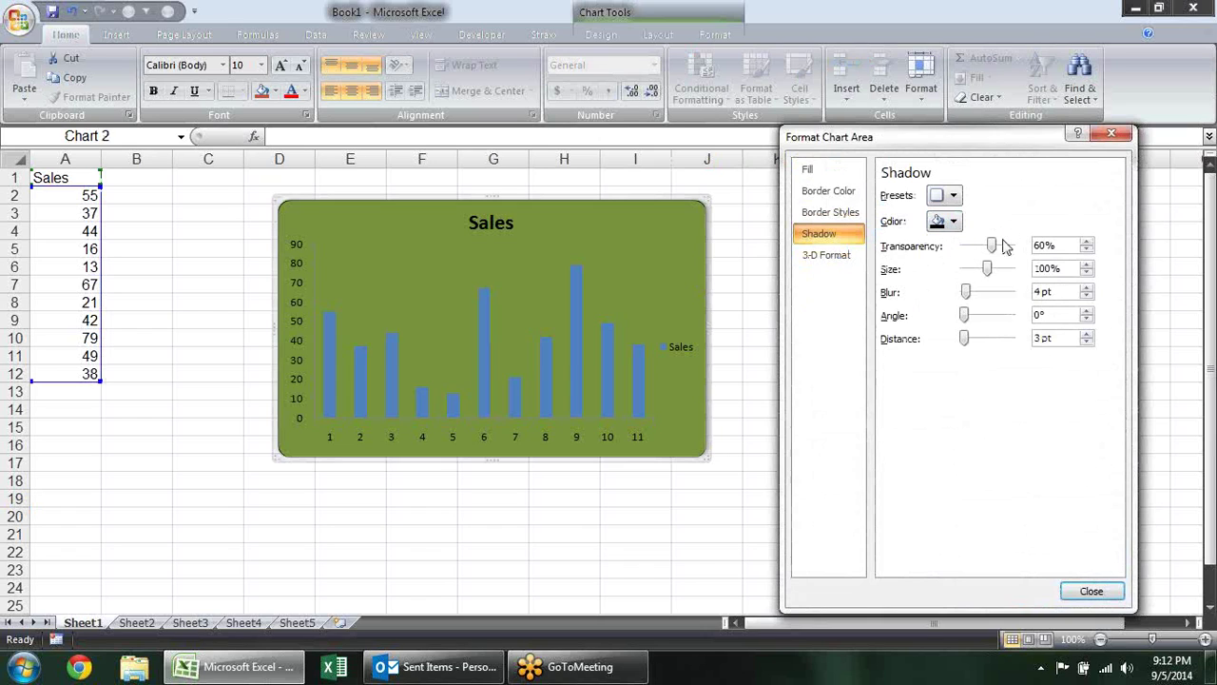
Set the chart shadow size to 100%
mouse_move(988, 269)
mouse_down()
mouse_move(1004, 271)
mouse_move(985, 274)
mouse_up()
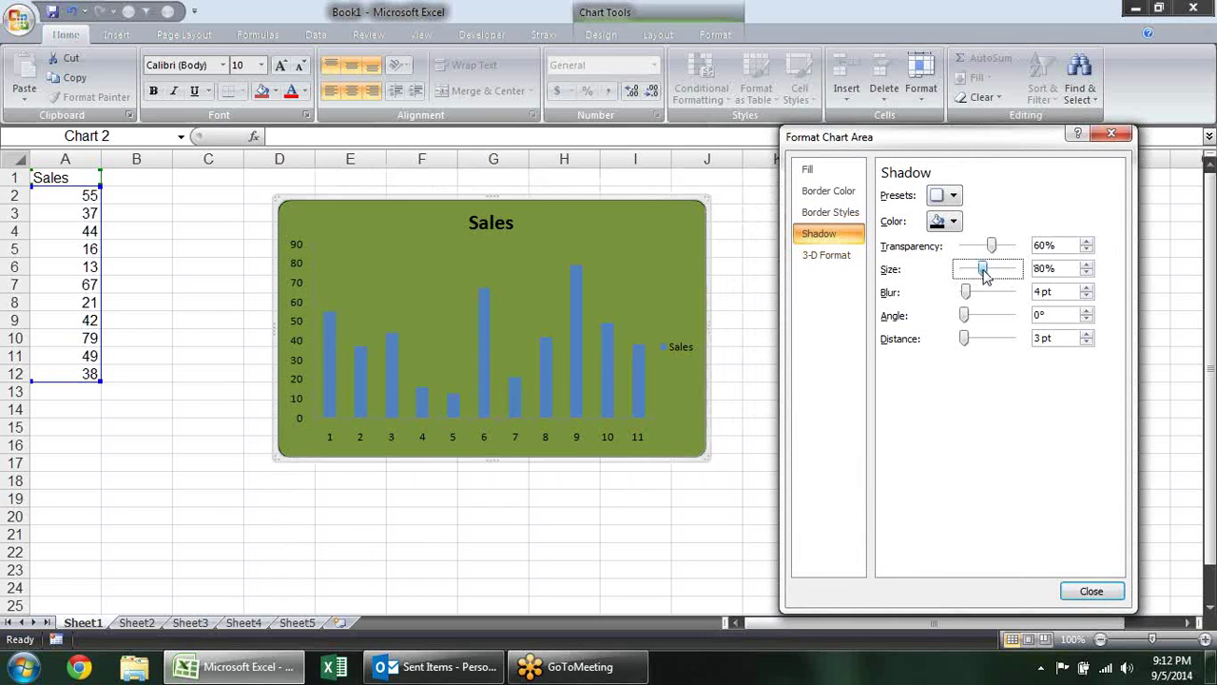
mouse_move(985, 274)
mouse_down()
mouse_move(1003, 275)
mouse_move(986, 295)
mouse_move(962, 292)
mouse_move(984, 295)
mouse_move(978, 271)
mouse_up()
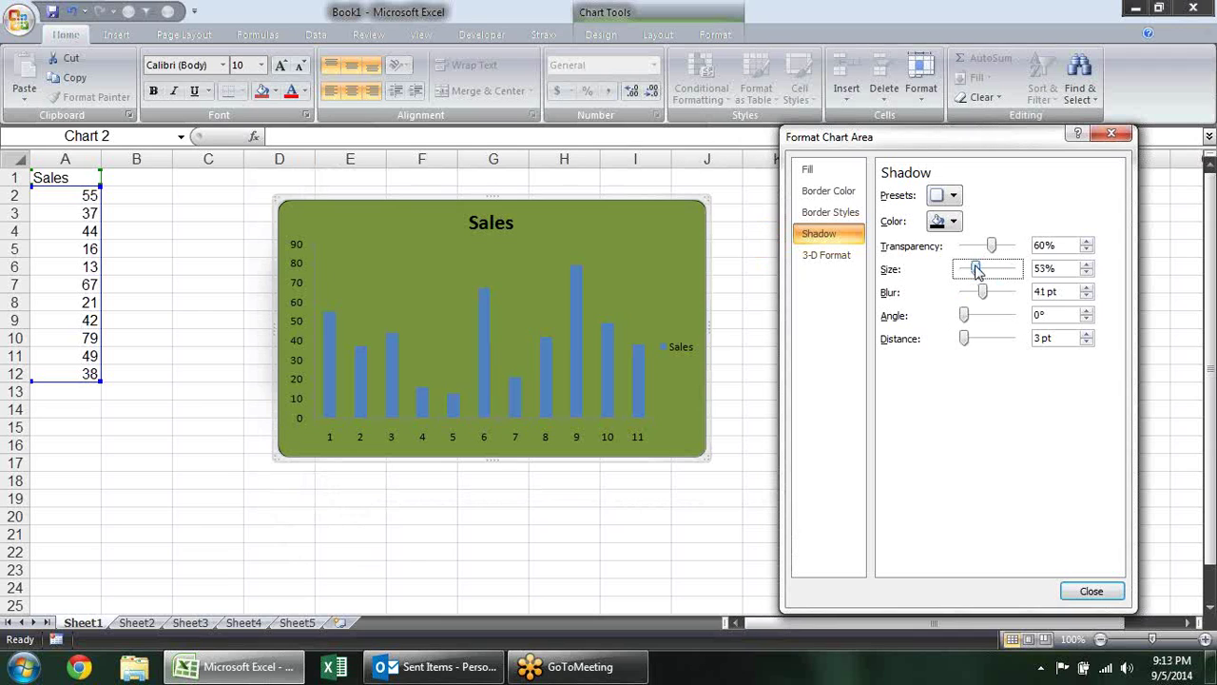
click(1086, 267)
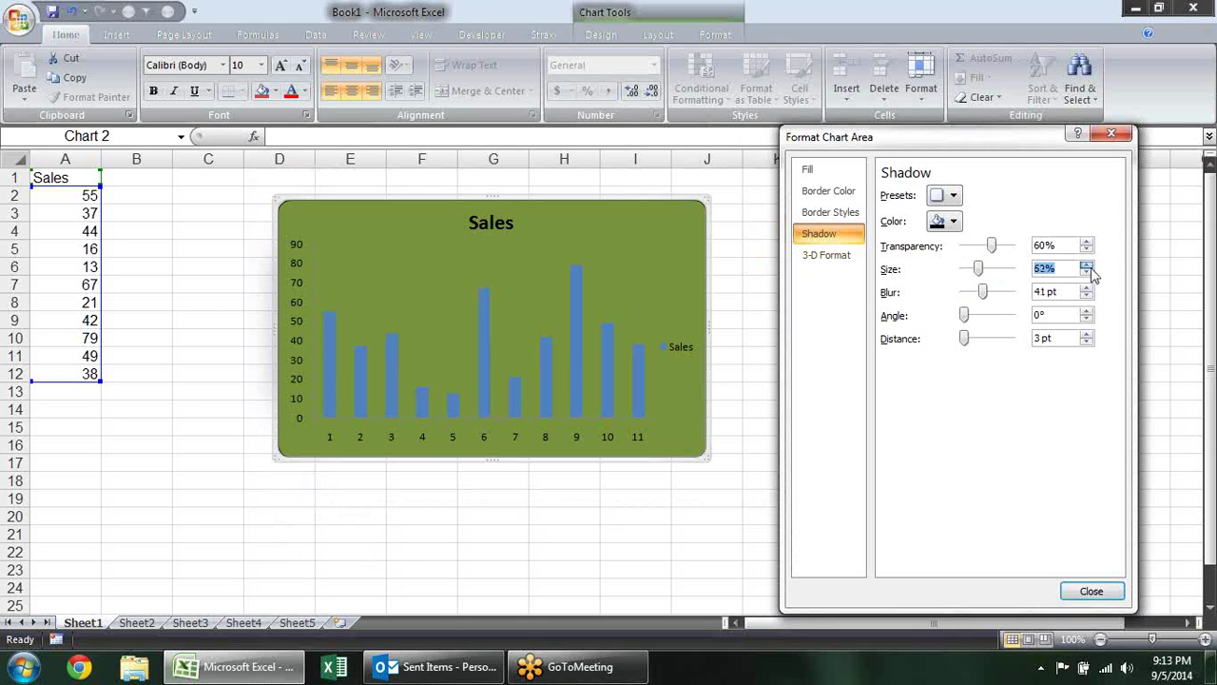
click(1089, 268)
drag(986, 274, 995, 274)
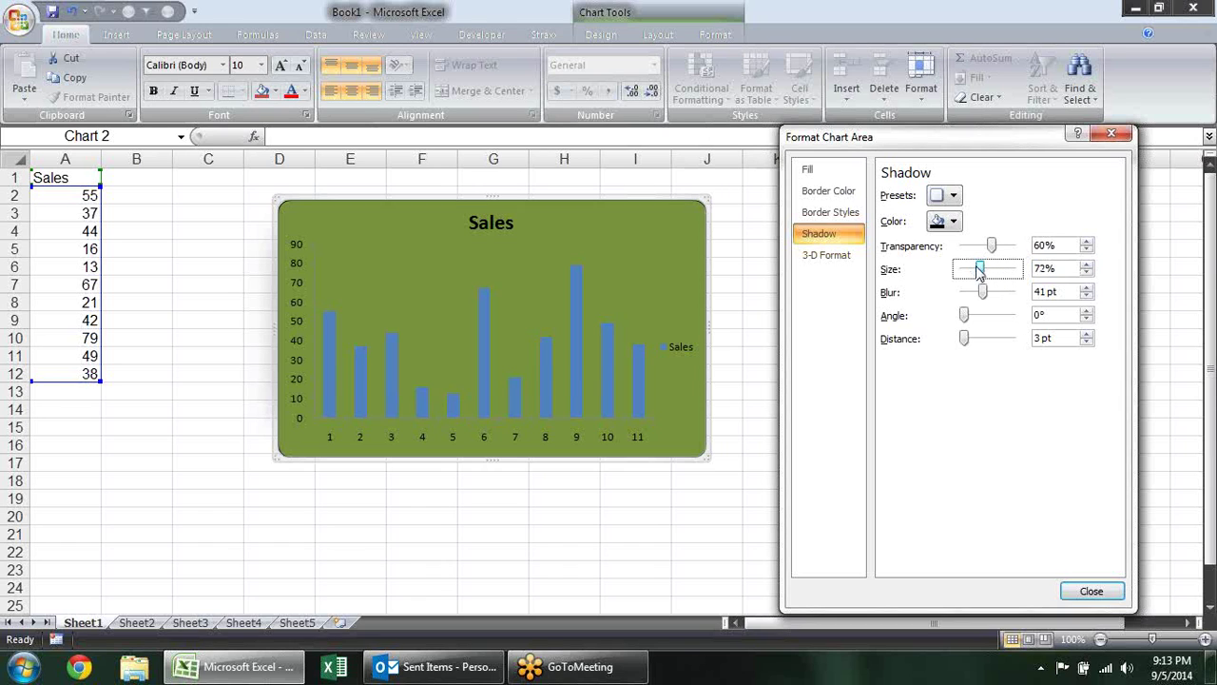
drag(980, 271, 1021, 259)
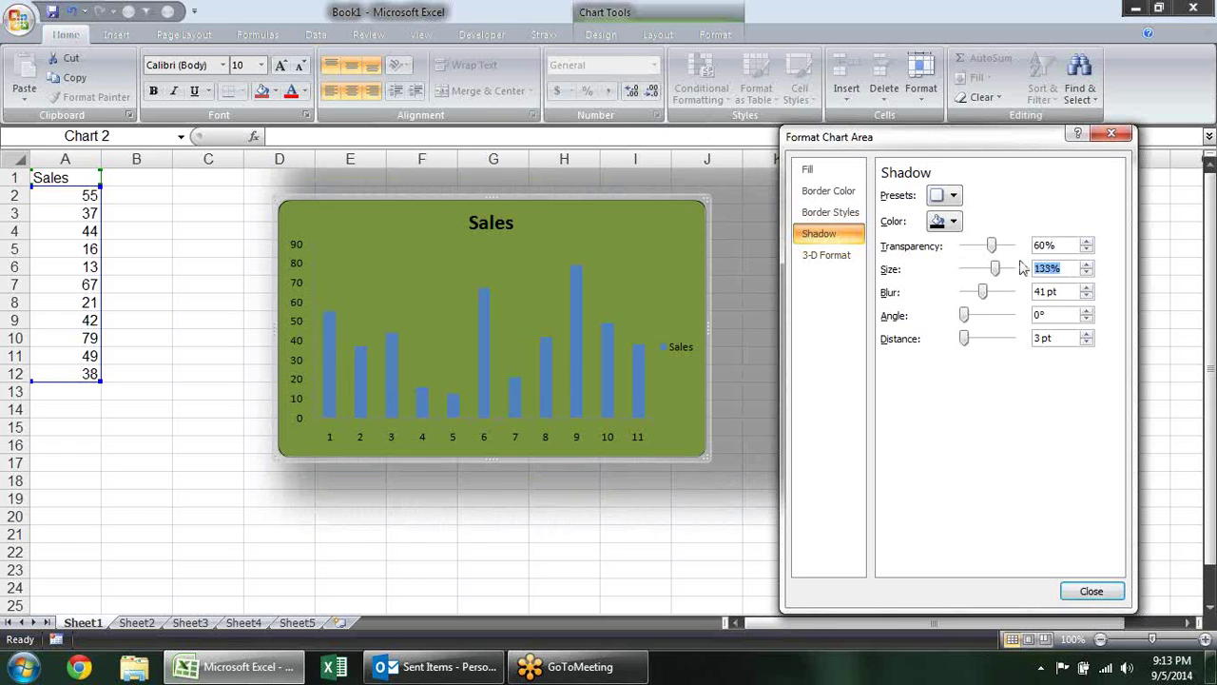
text(80)
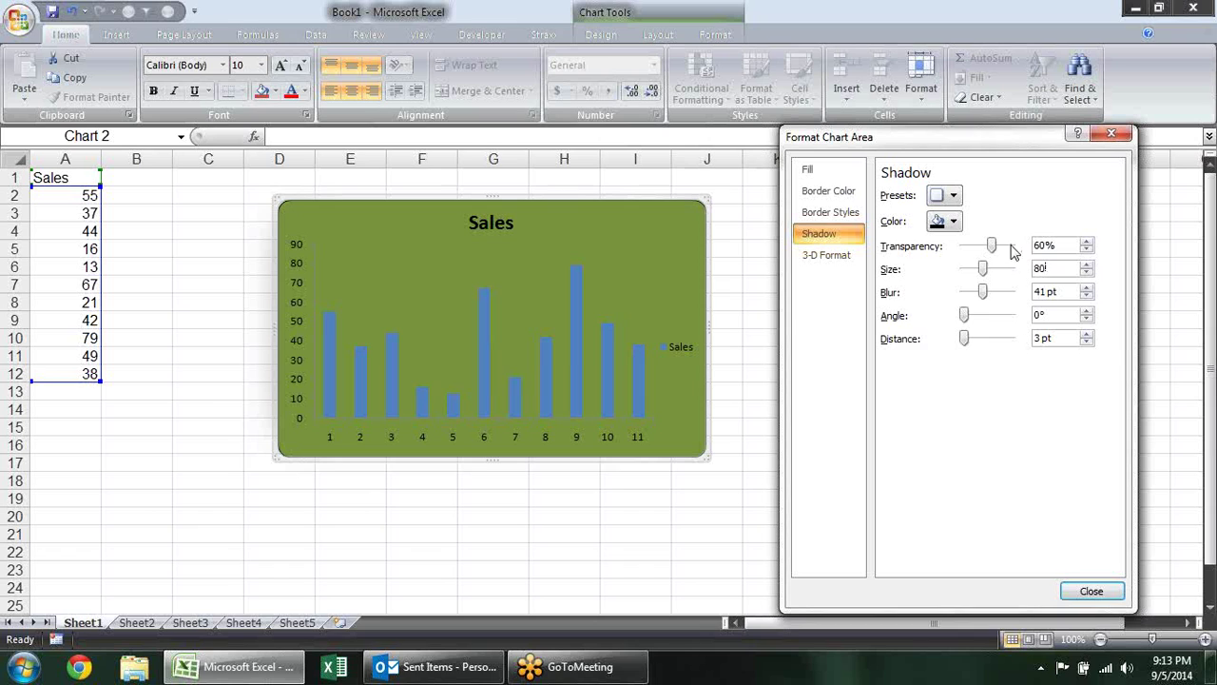
drag(1057, 267, 988, 271)
click(989, 270)
text(100)
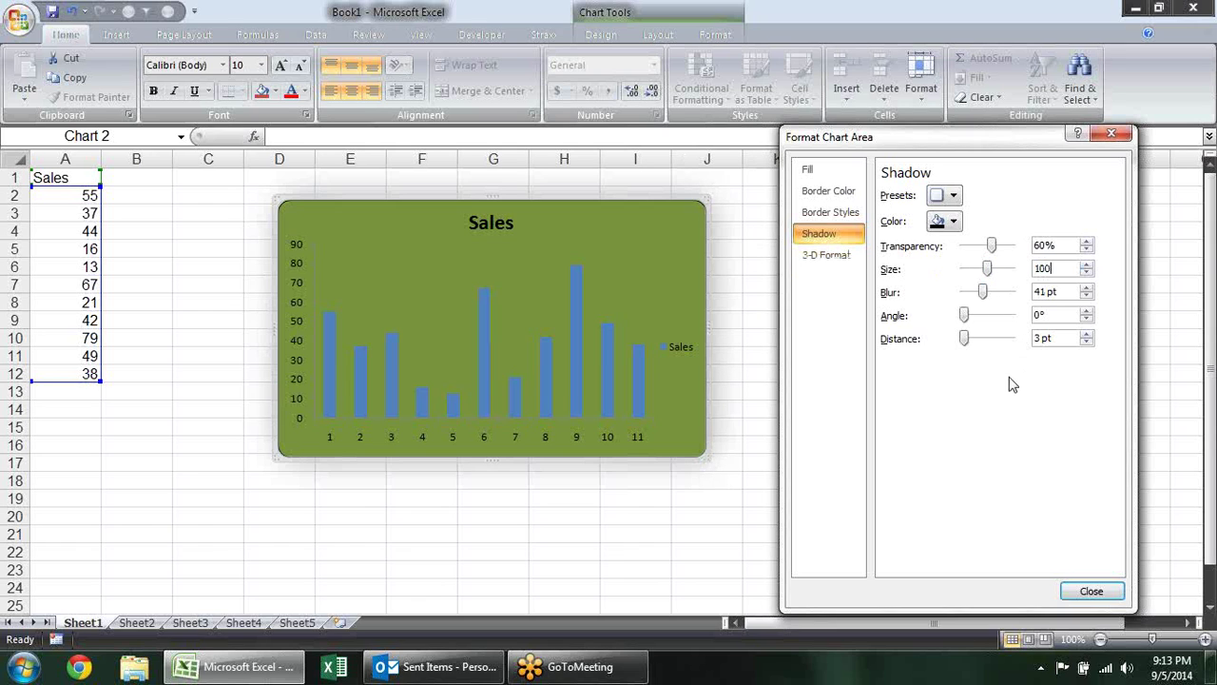
Set the shadow angle to 211° and the distance to about 76 pt
drag(964, 314, 991, 315)
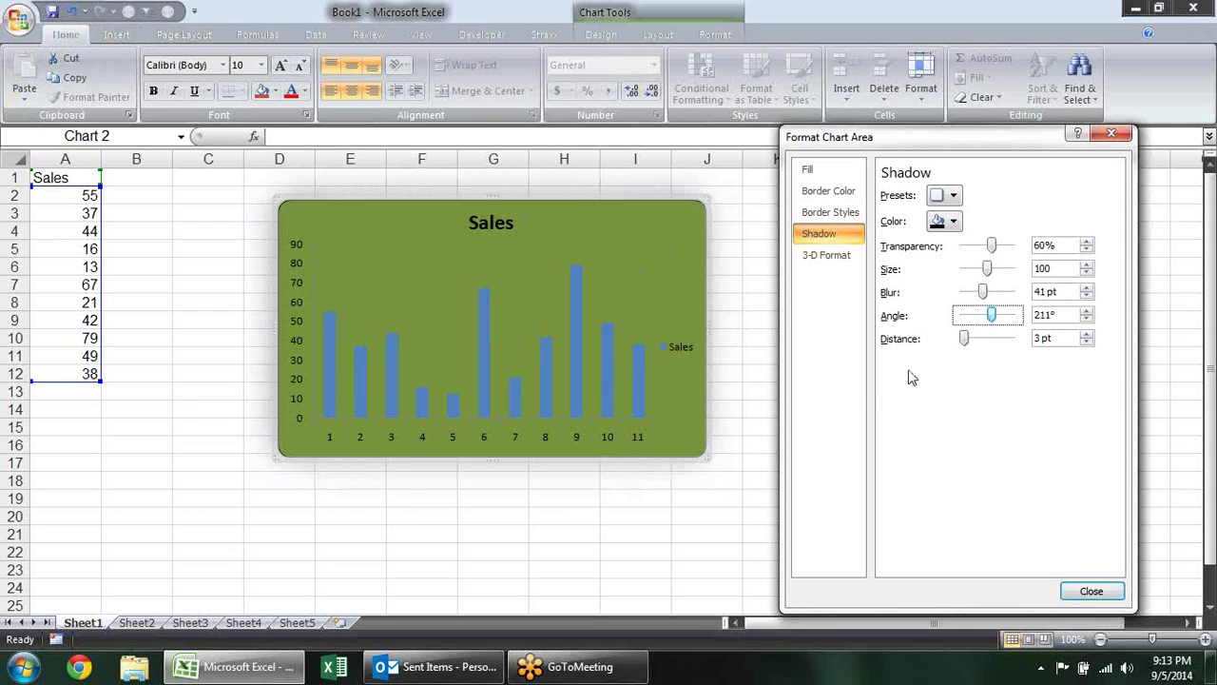
drag(964, 340, 987, 348)
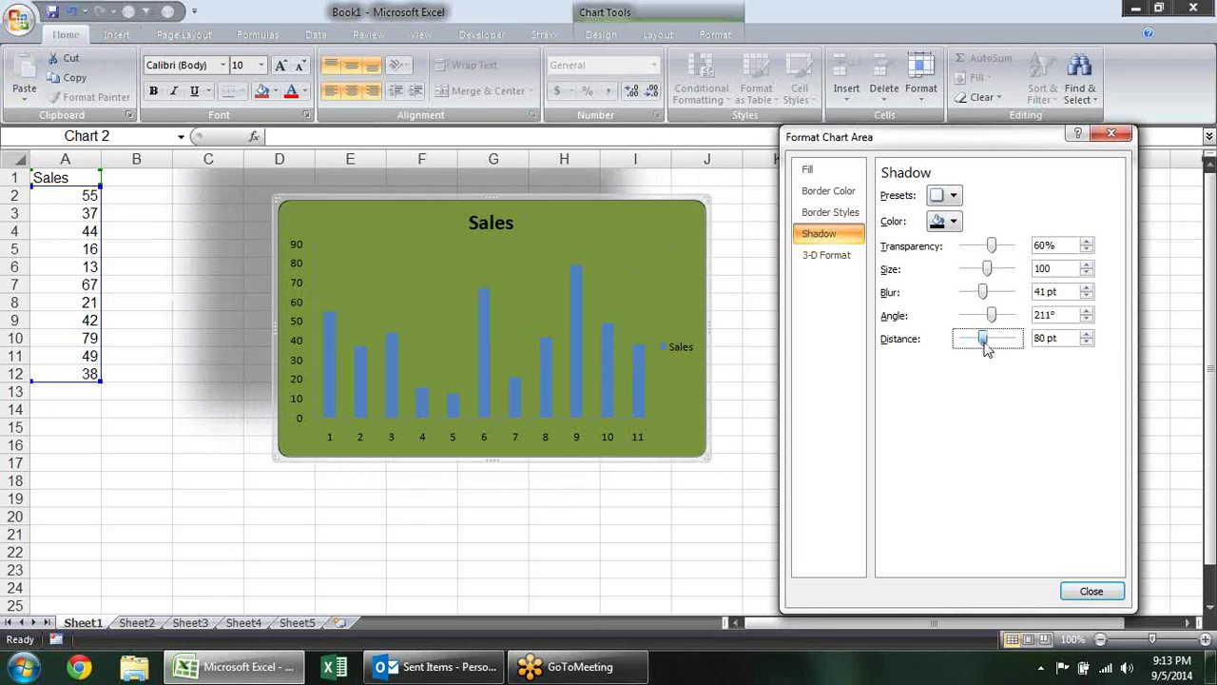
drag(972, 344, 968, 338)
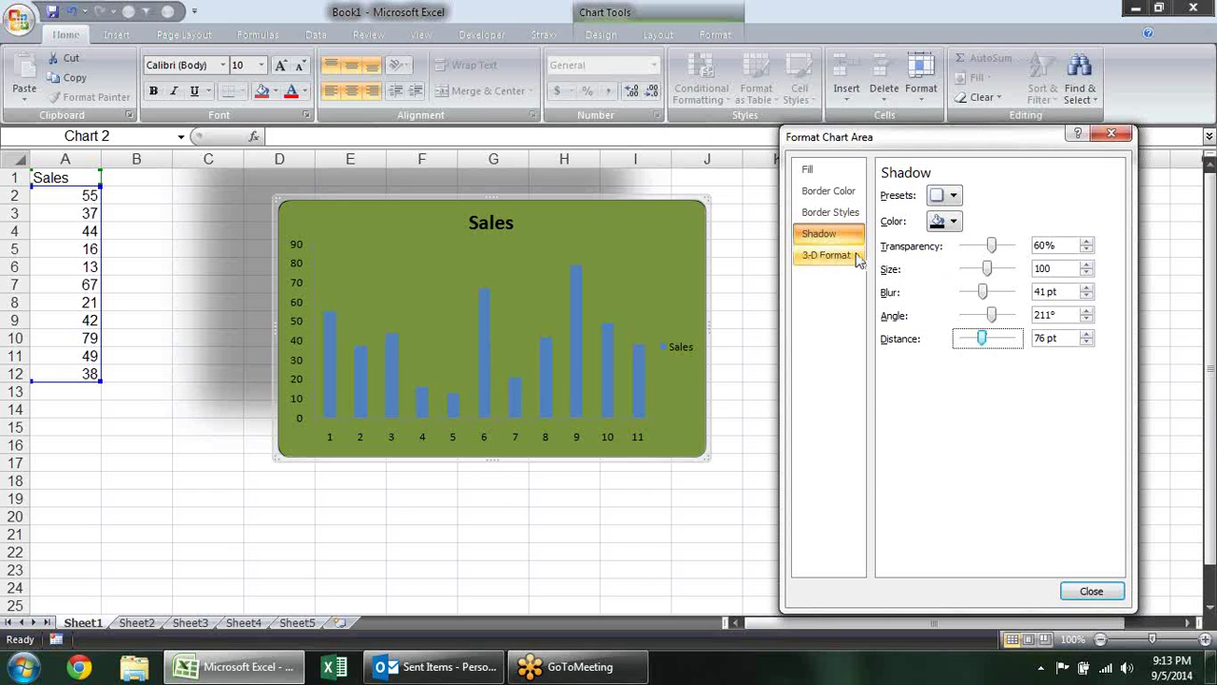
click(826, 255)
Apply a Relaxed Inset bevel to the chart's bottom edge and preview it
click(976, 262)
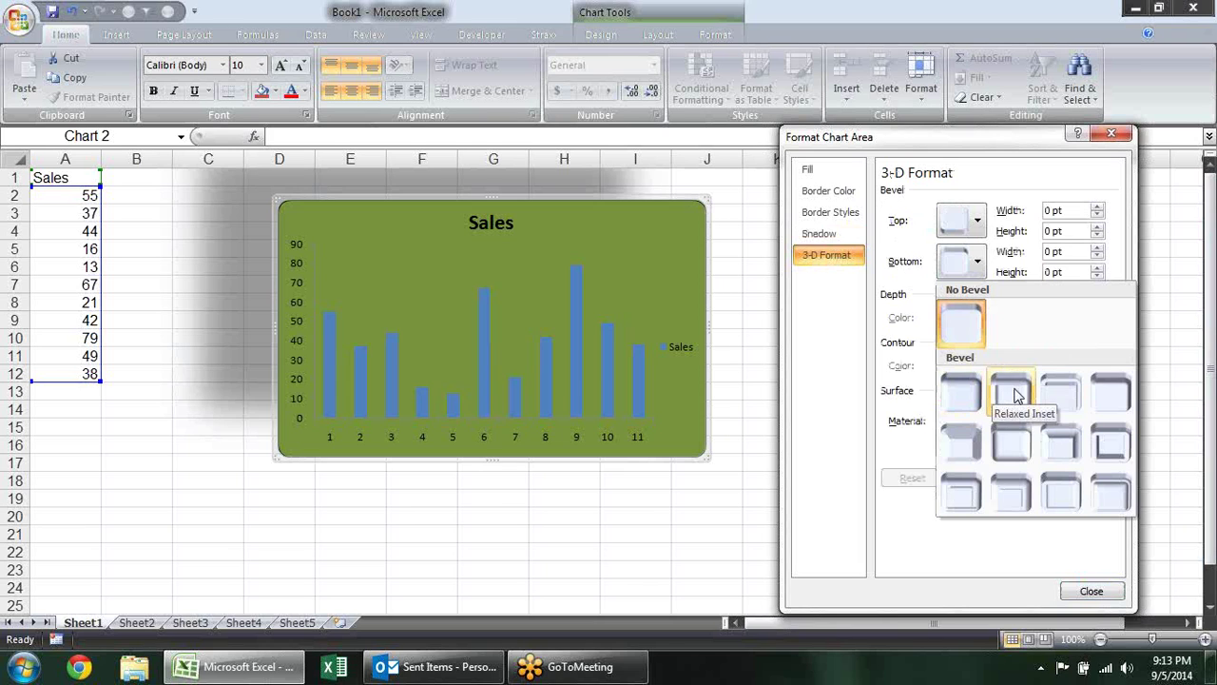
click(1010, 394)
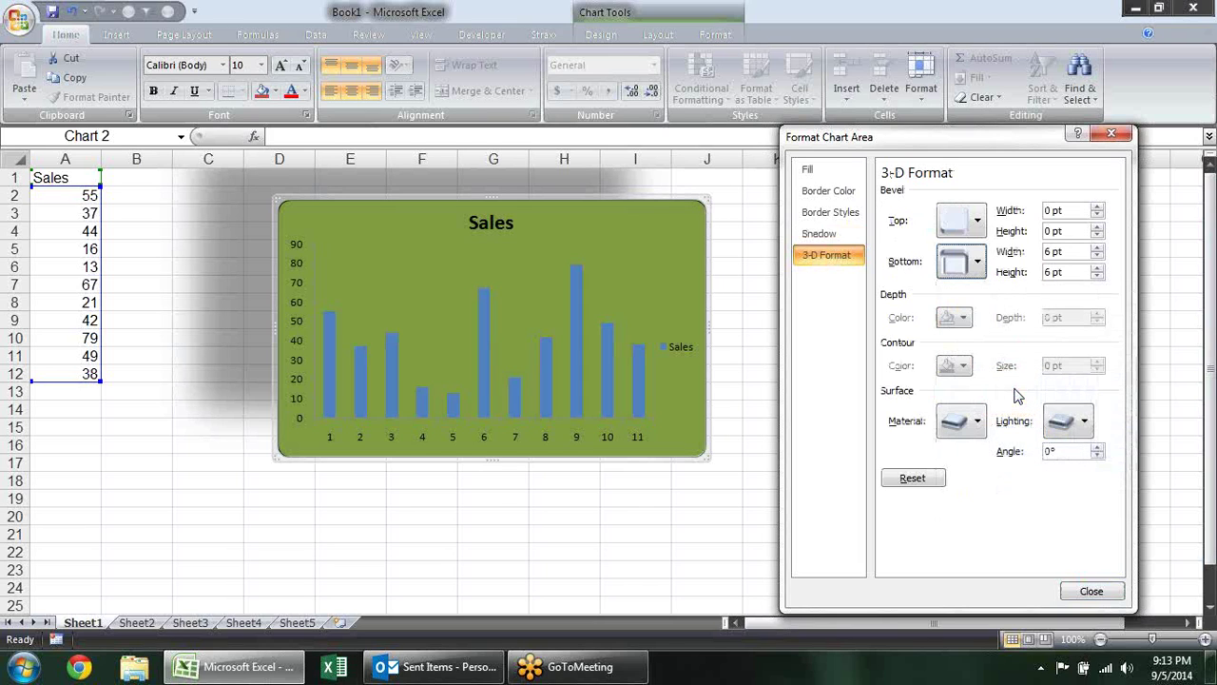
click(652, 516)
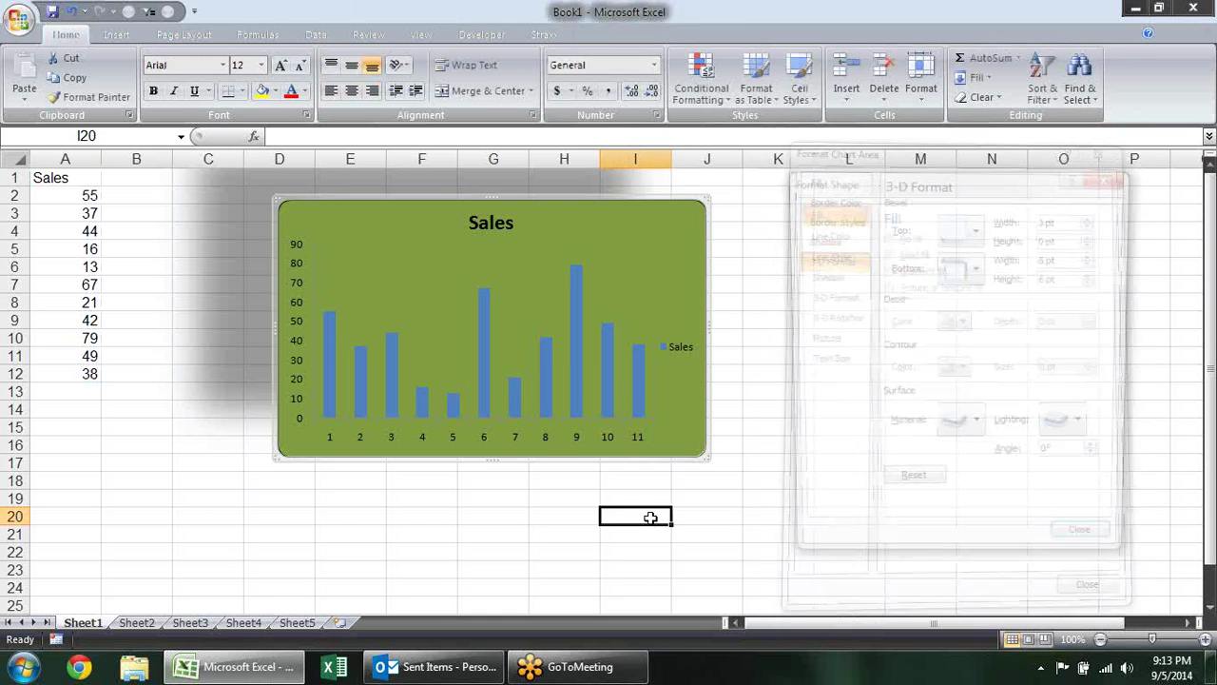
click(657, 266)
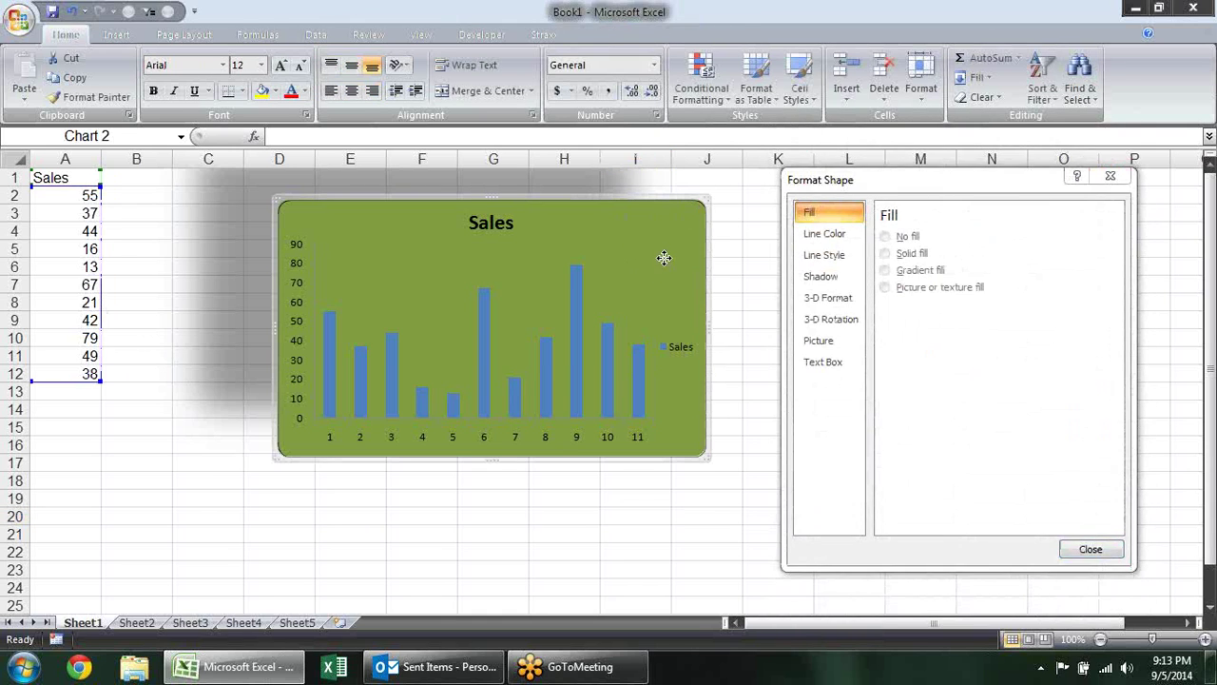
click(825, 255)
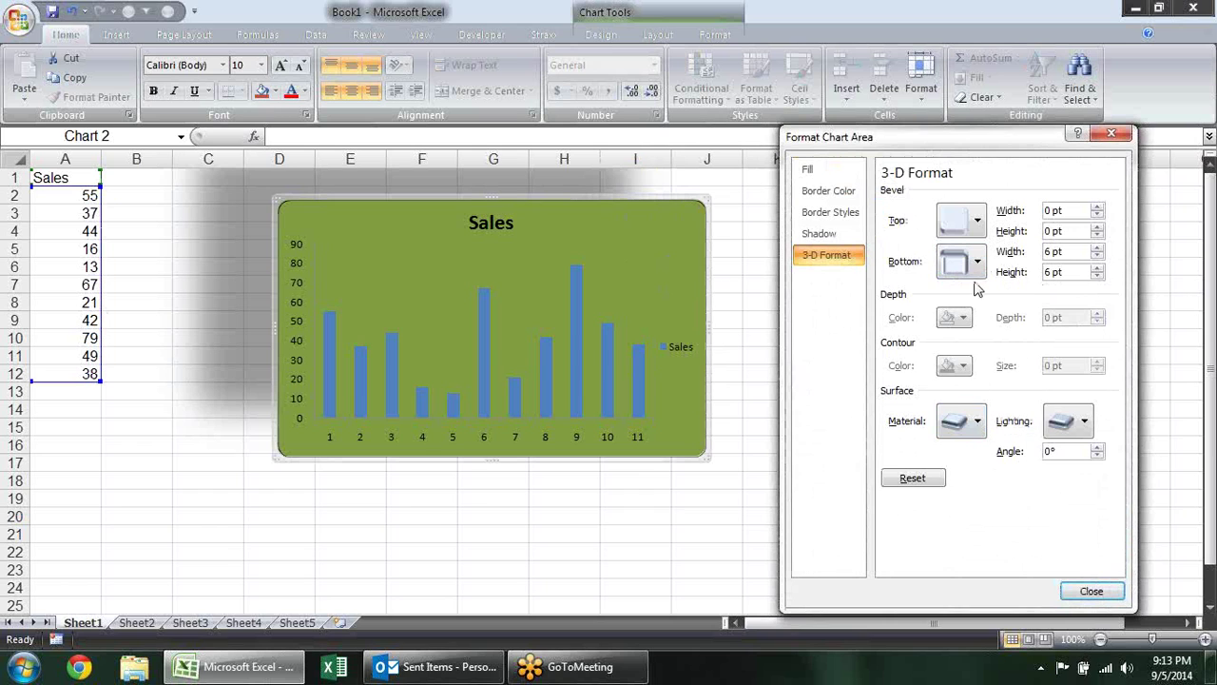
Switch to a different bottom bevel preset (9 pt wide, 6 pt high), then select the plot area
click(965, 262)
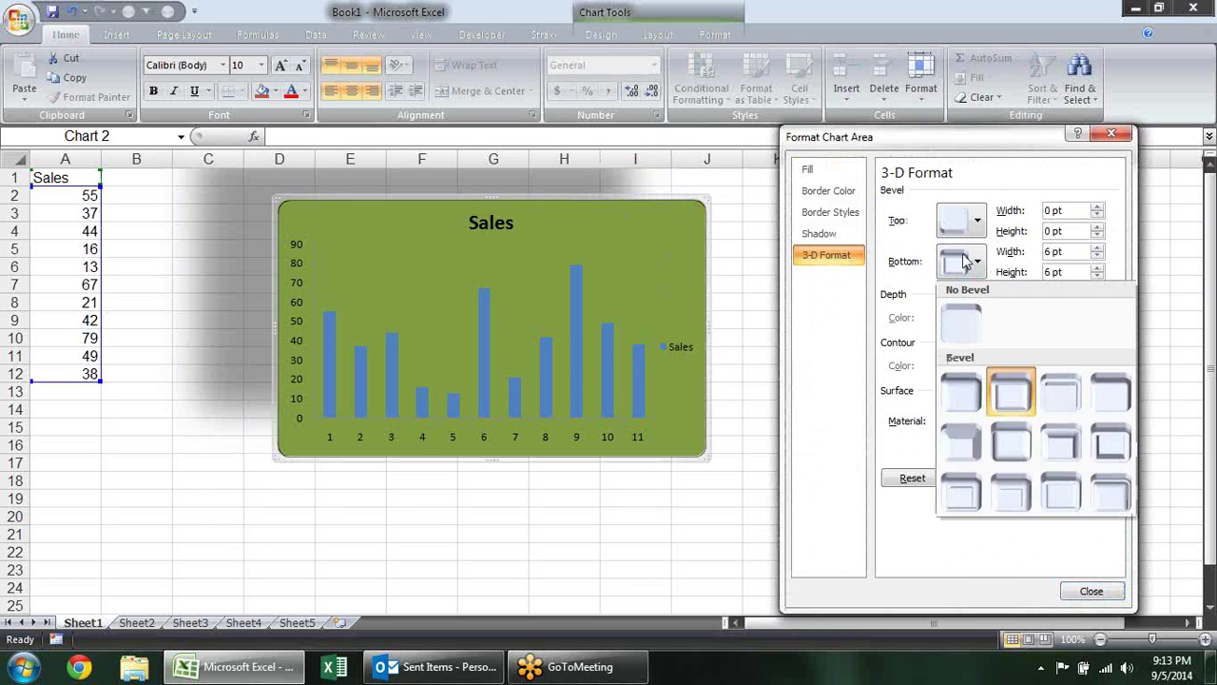
click(1121, 494)
click(730, 483)
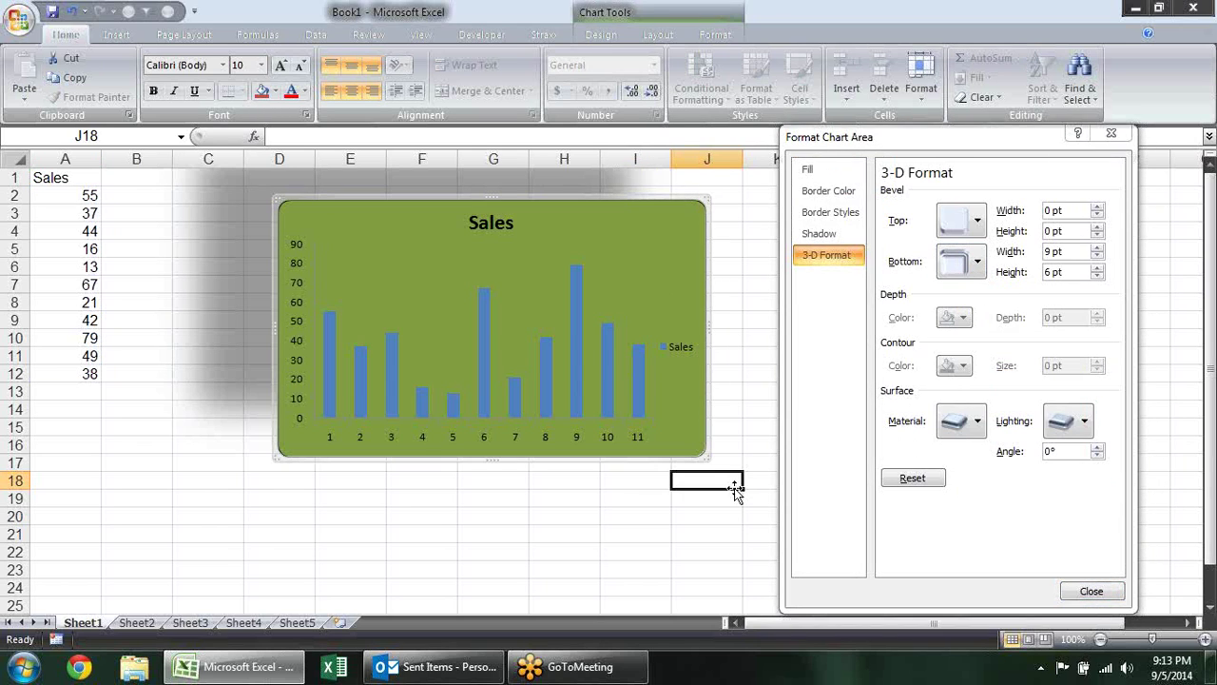
click(701, 273)
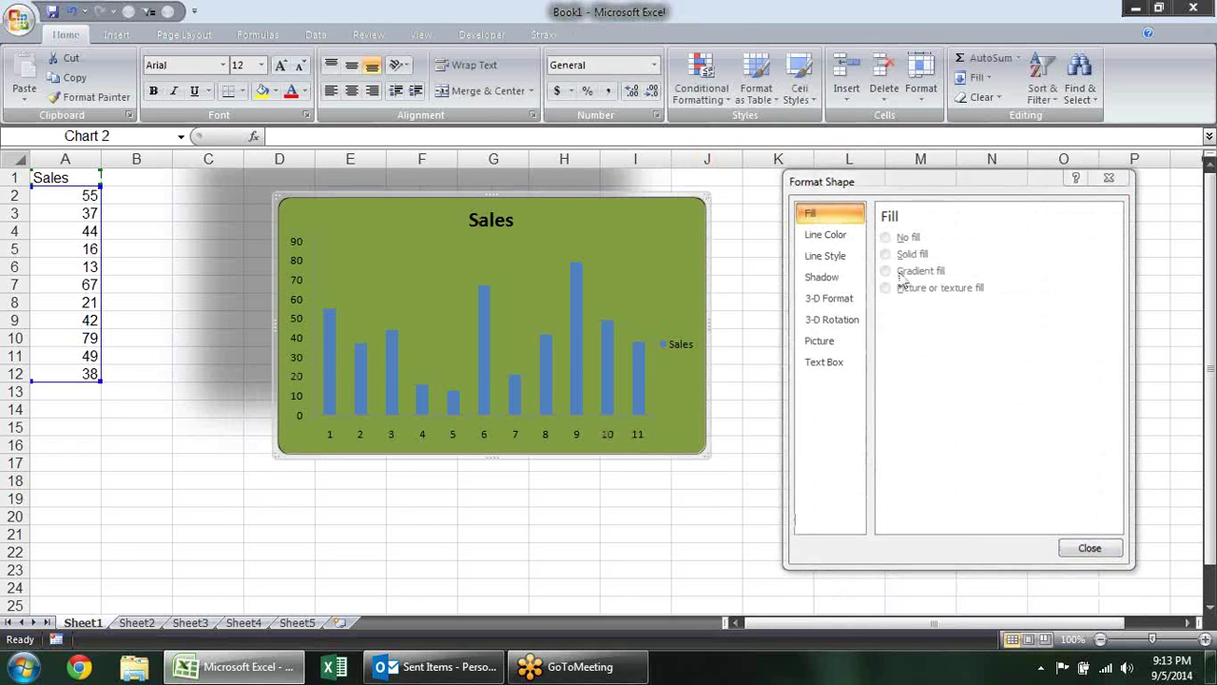
click(826, 259)
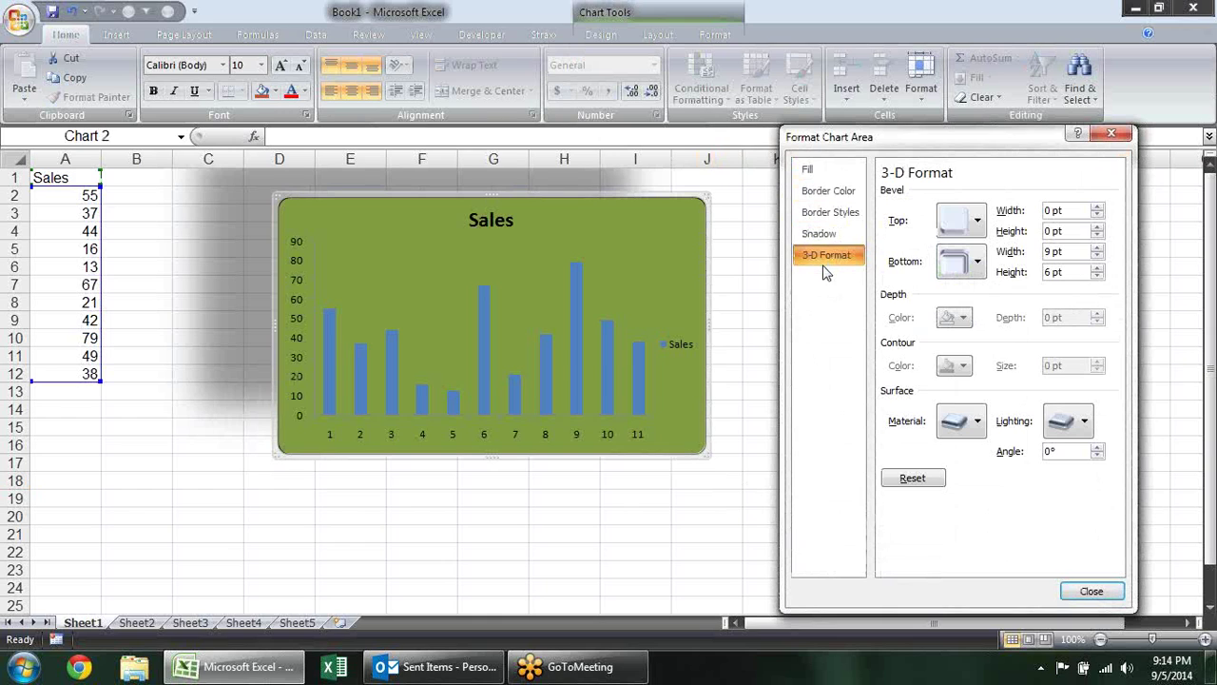
click(623, 269)
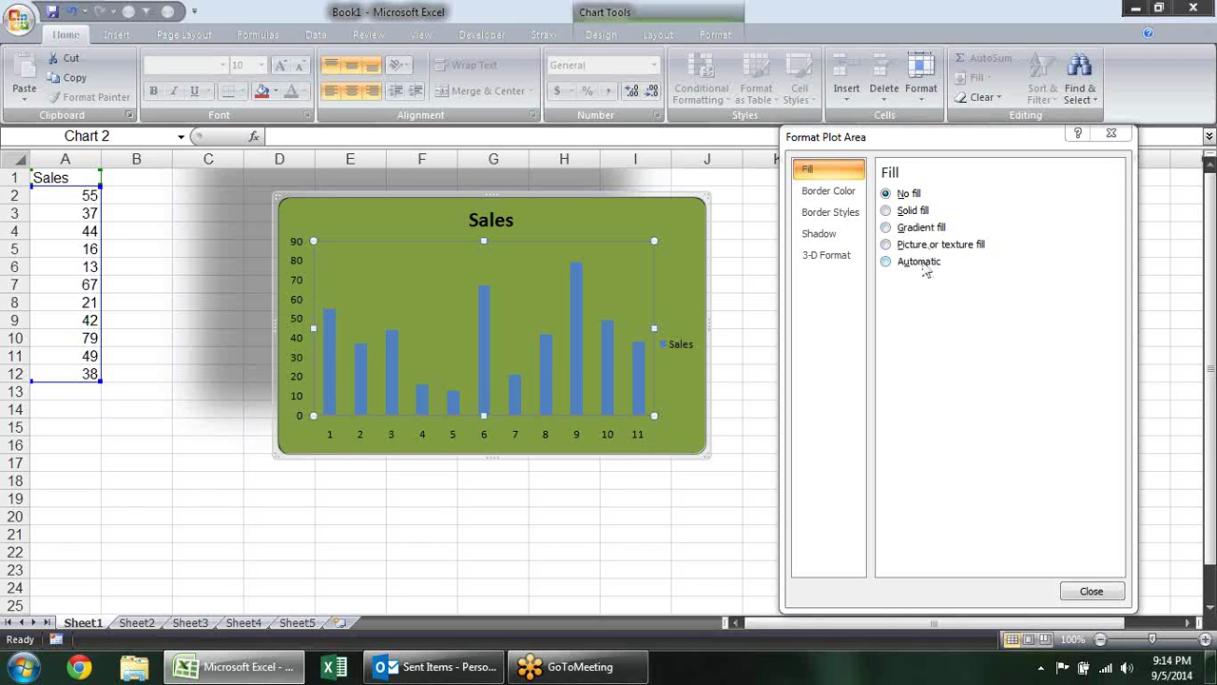
Try solid, gradient and picture fills on the plot area, leave it unfilled, then select the chart title
click(916, 213)
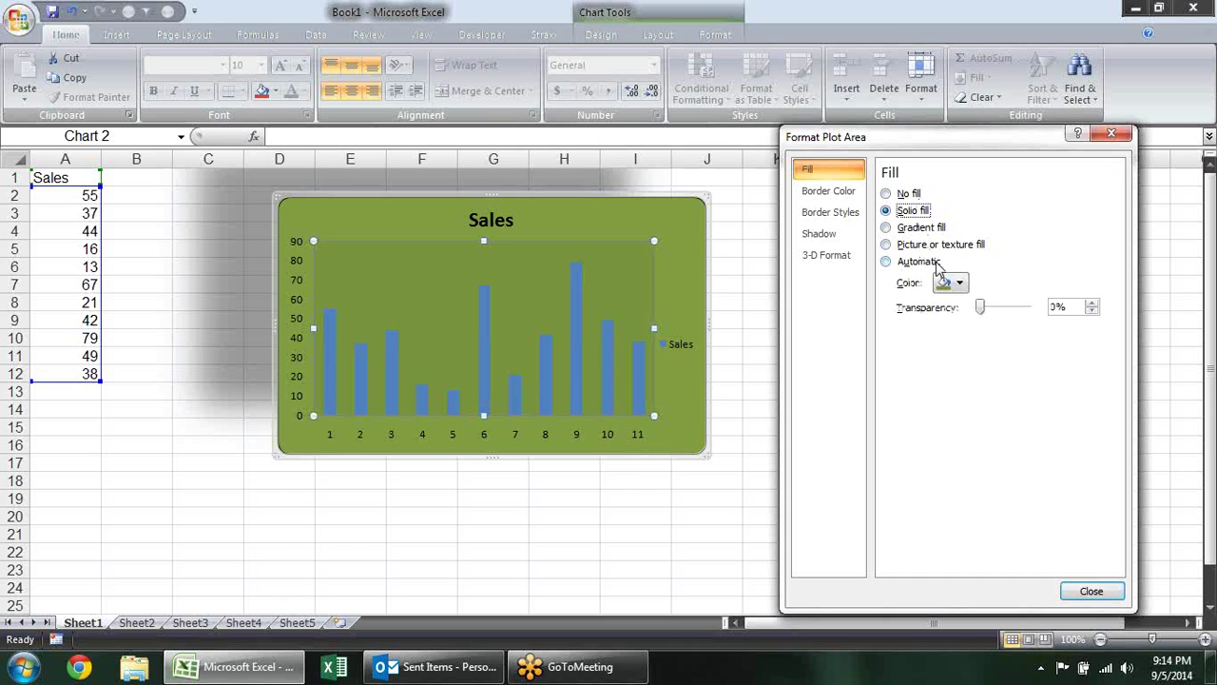
click(927, 228)
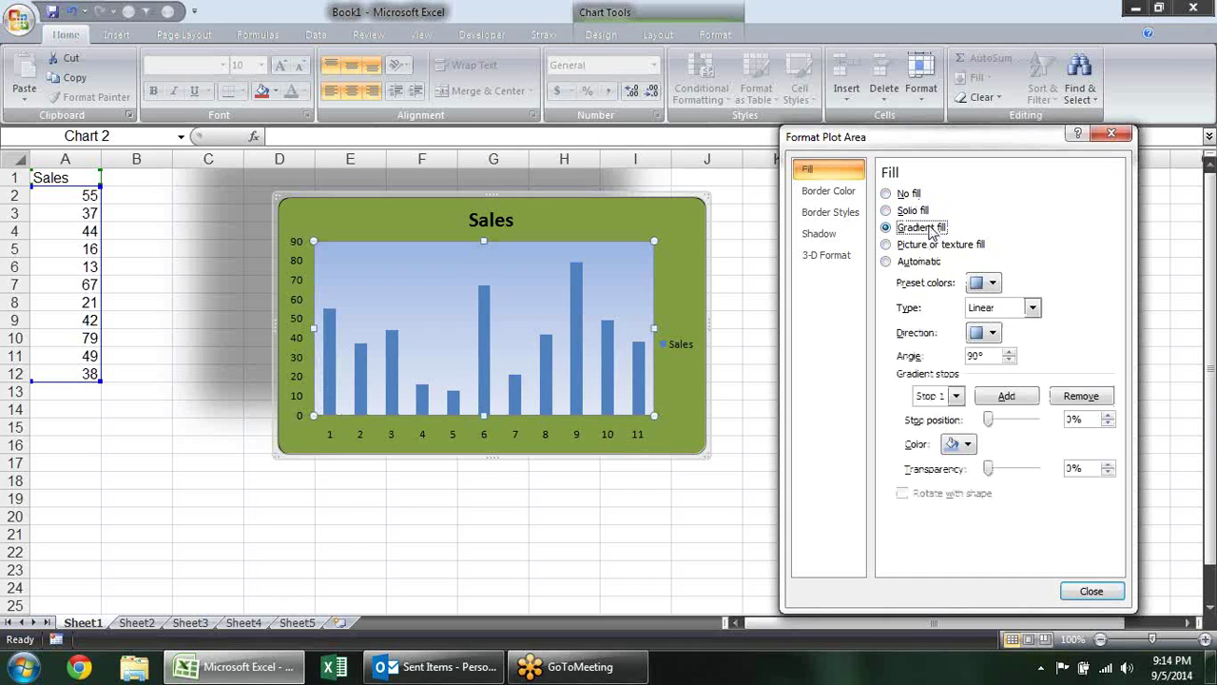
click(922, 246)
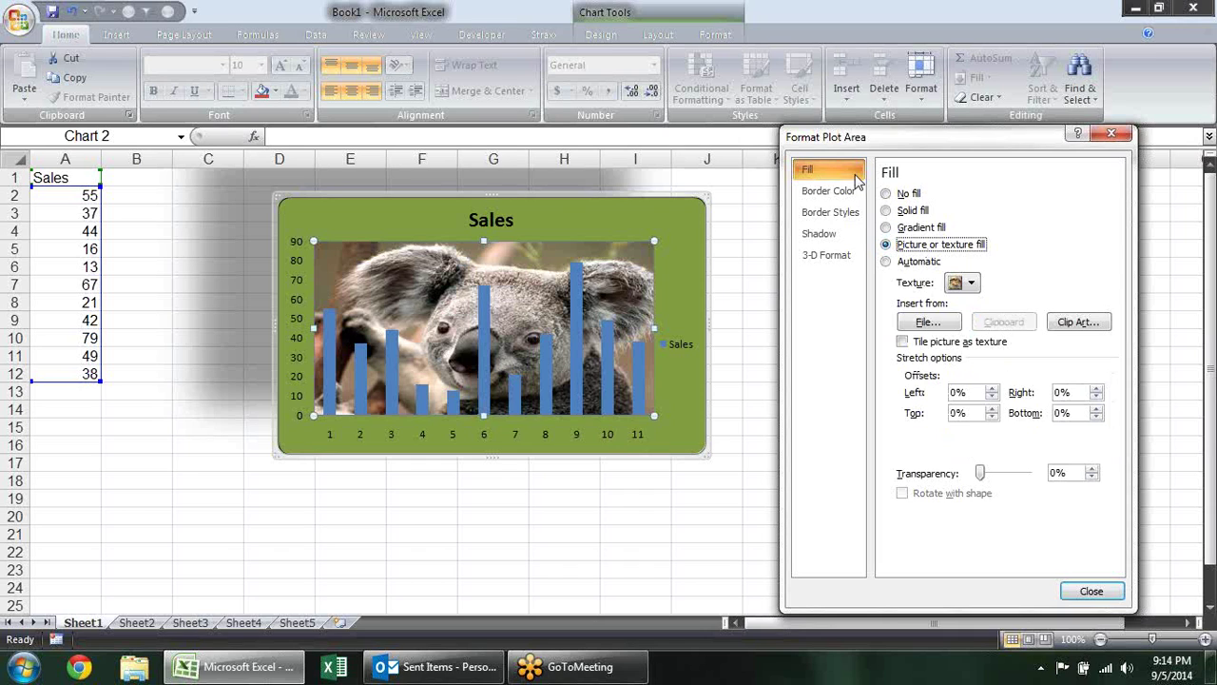
click(827, 191)
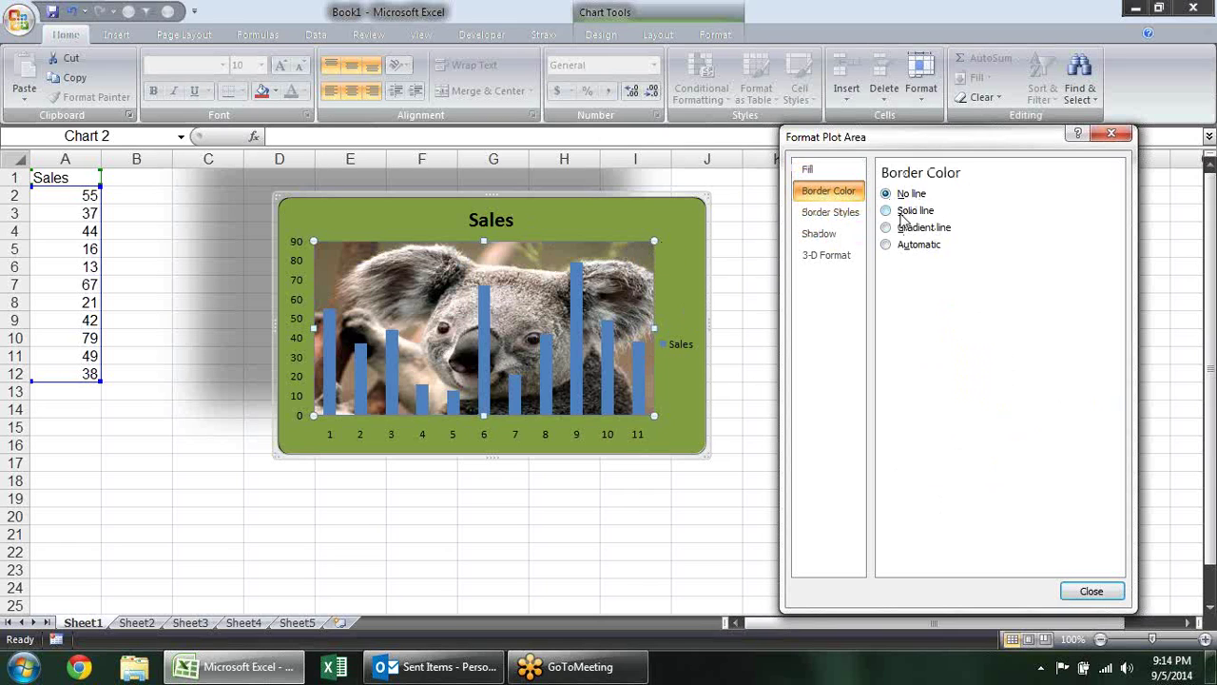
click(807, 169)
click(901, 194)
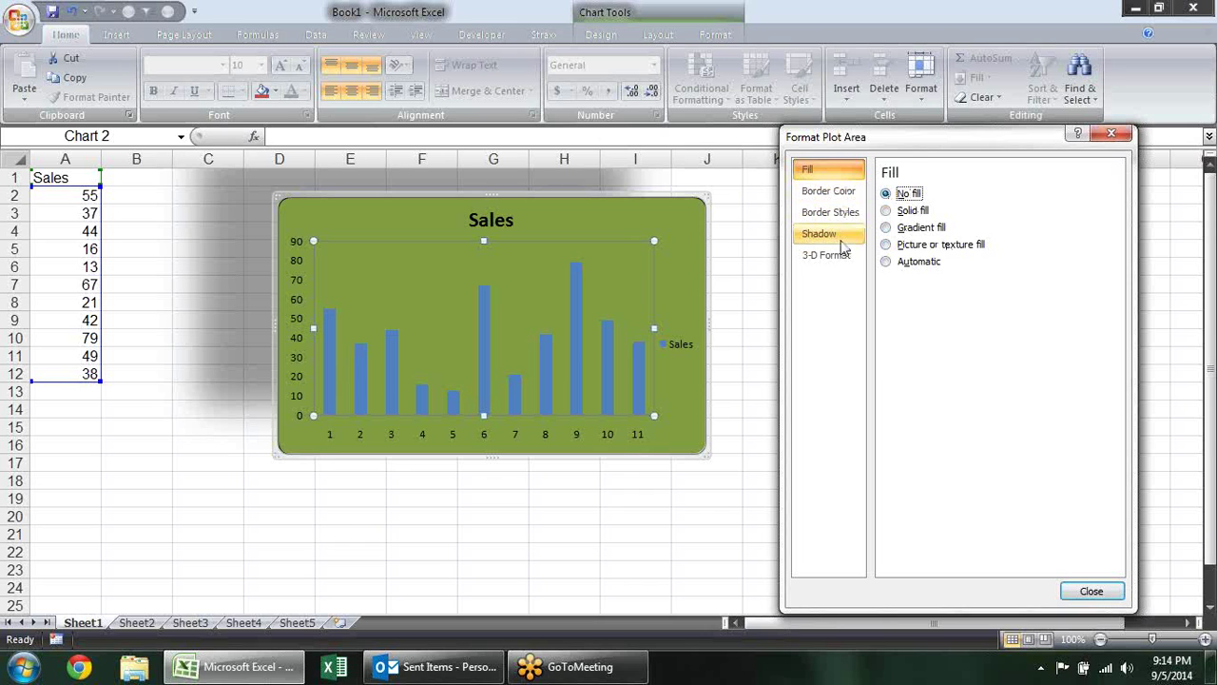
click(835, 236)
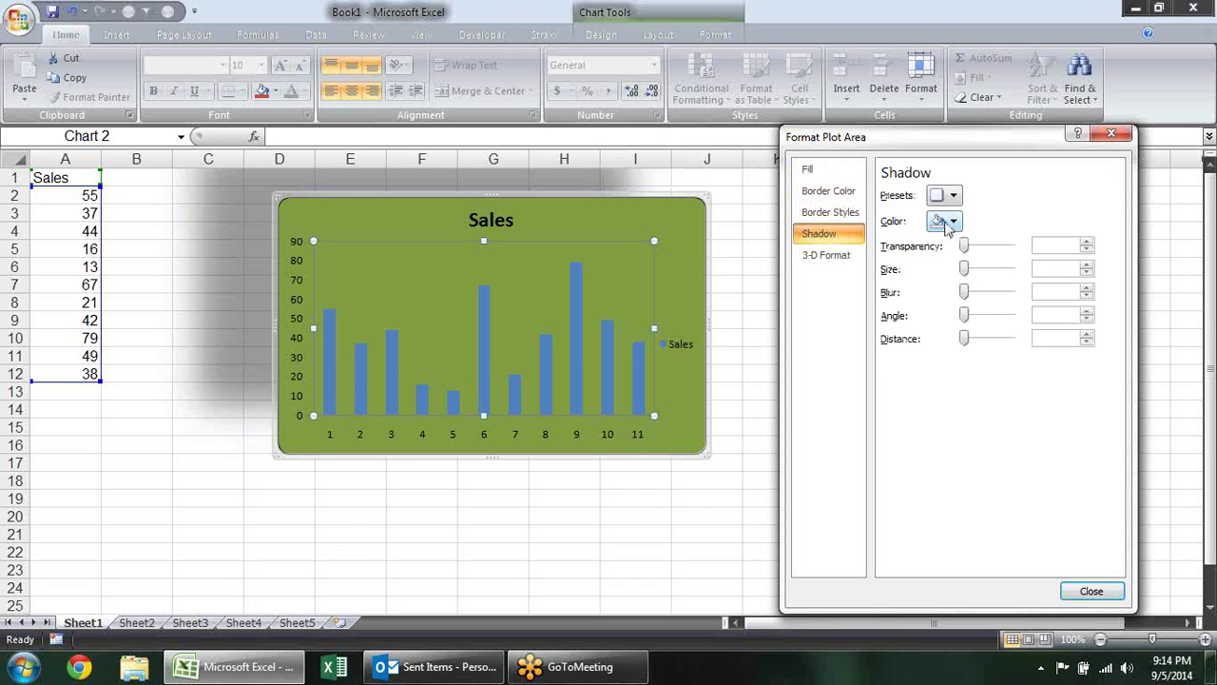
click(823, 258)
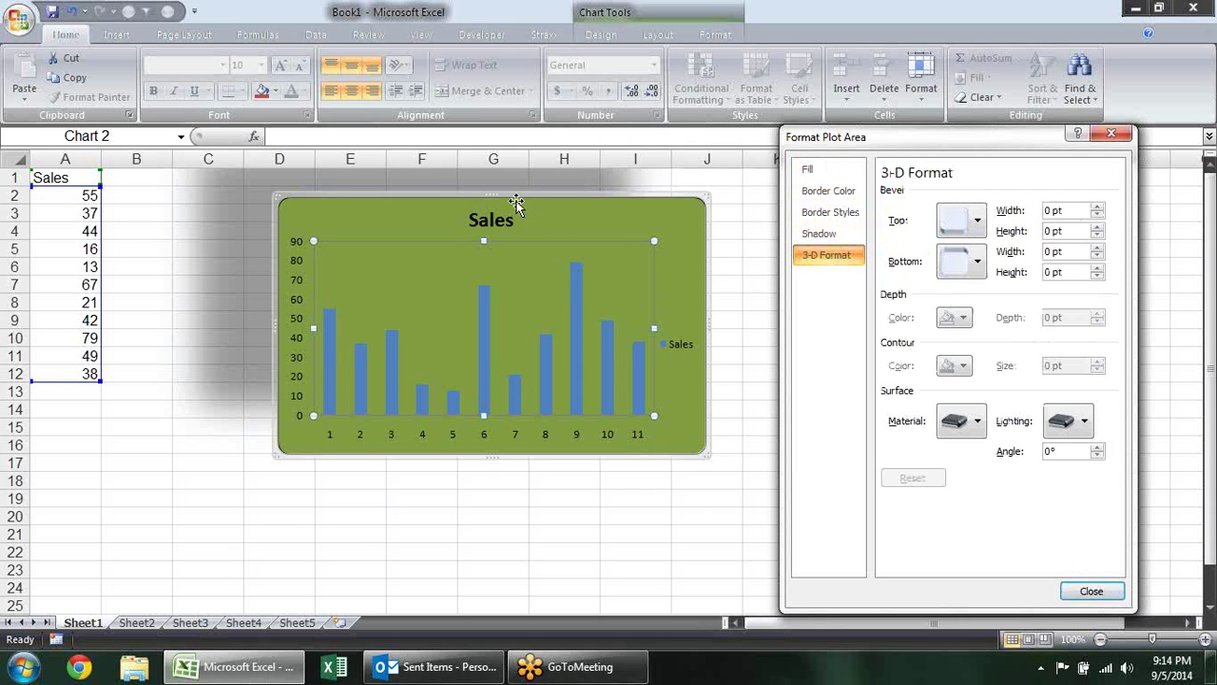
click(509, 220)
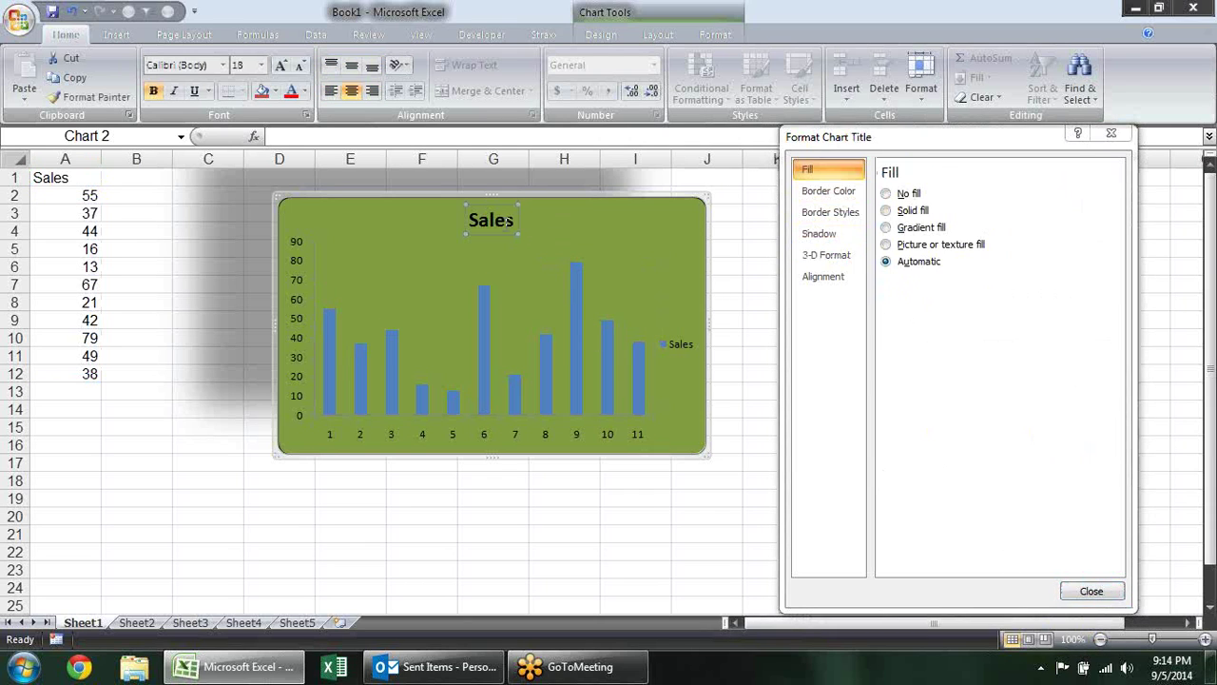
Fill the Sales chart title with solid light peach at 0% transparency
click(909, 215)
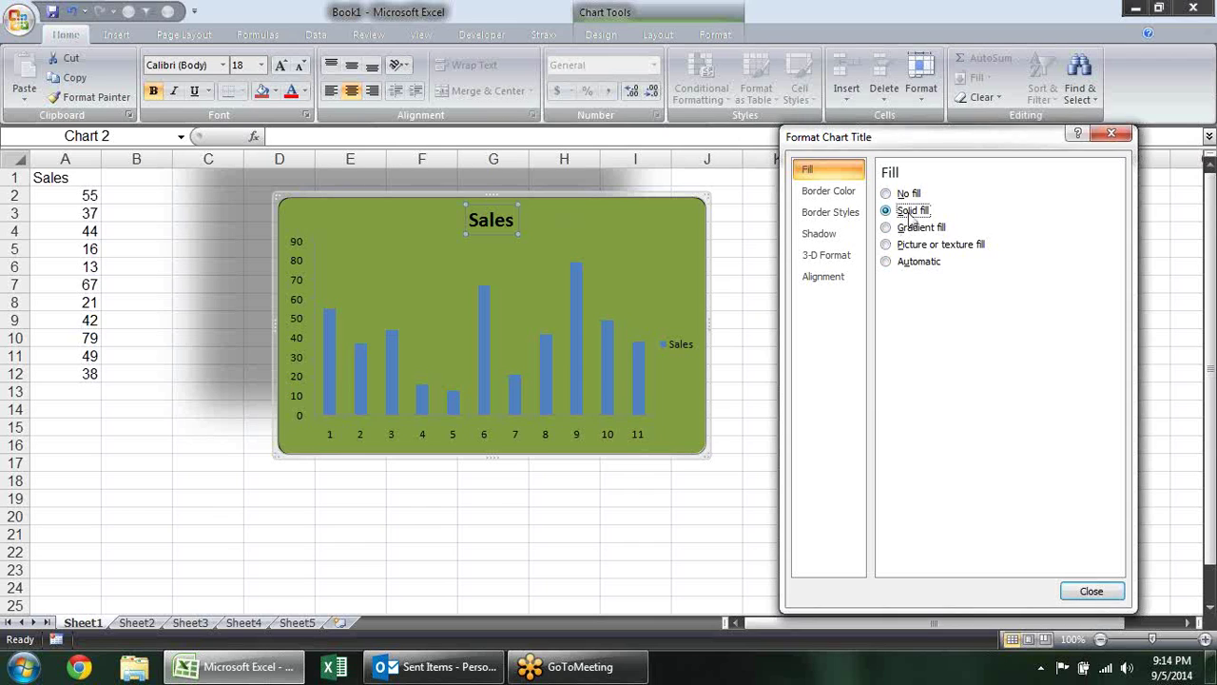
click(960, 283)
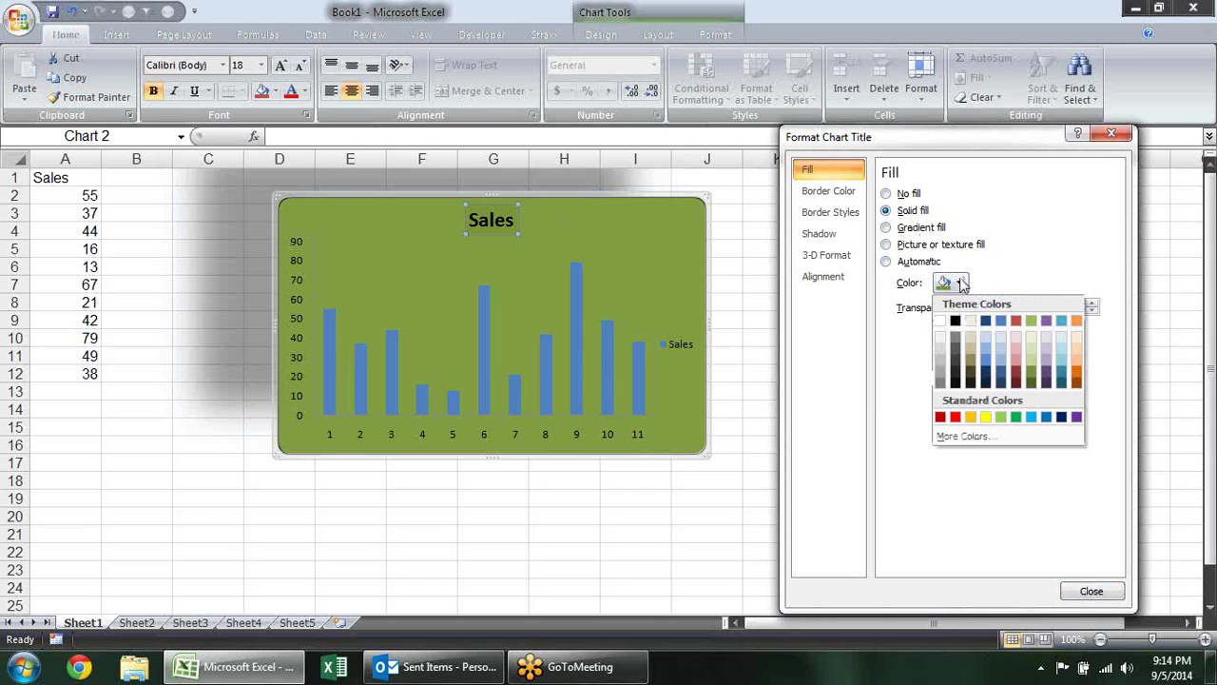
click(1016, 349)
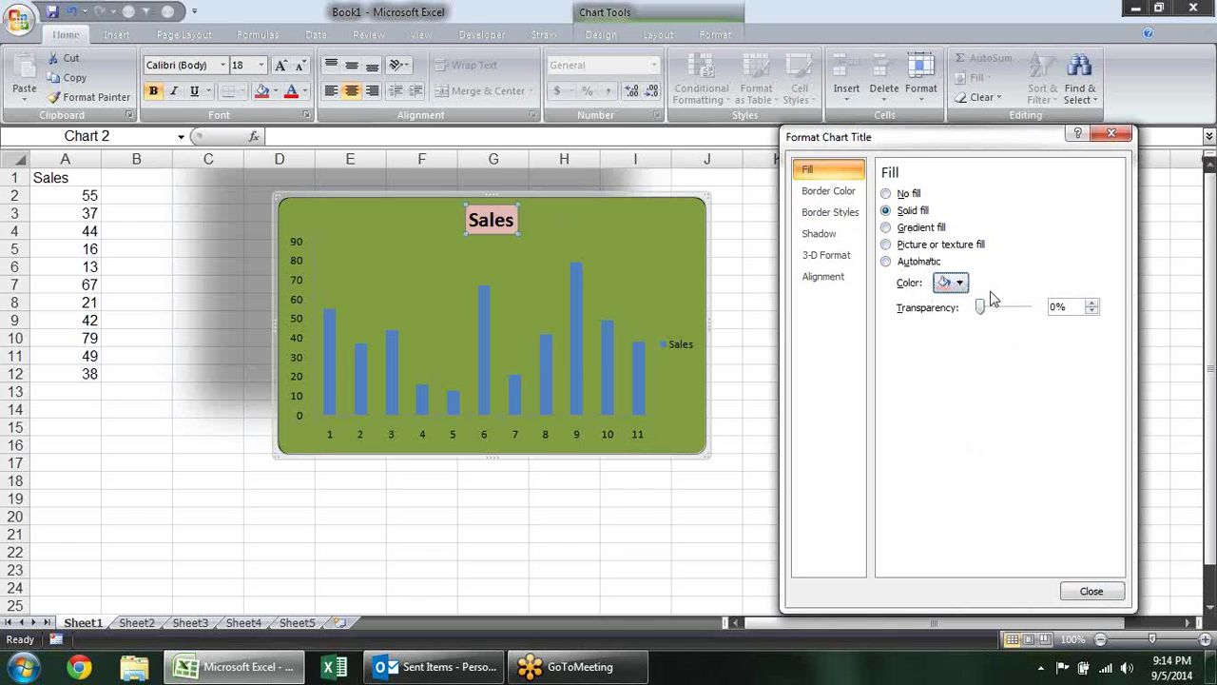
drag(986, 312, 1007, 315)
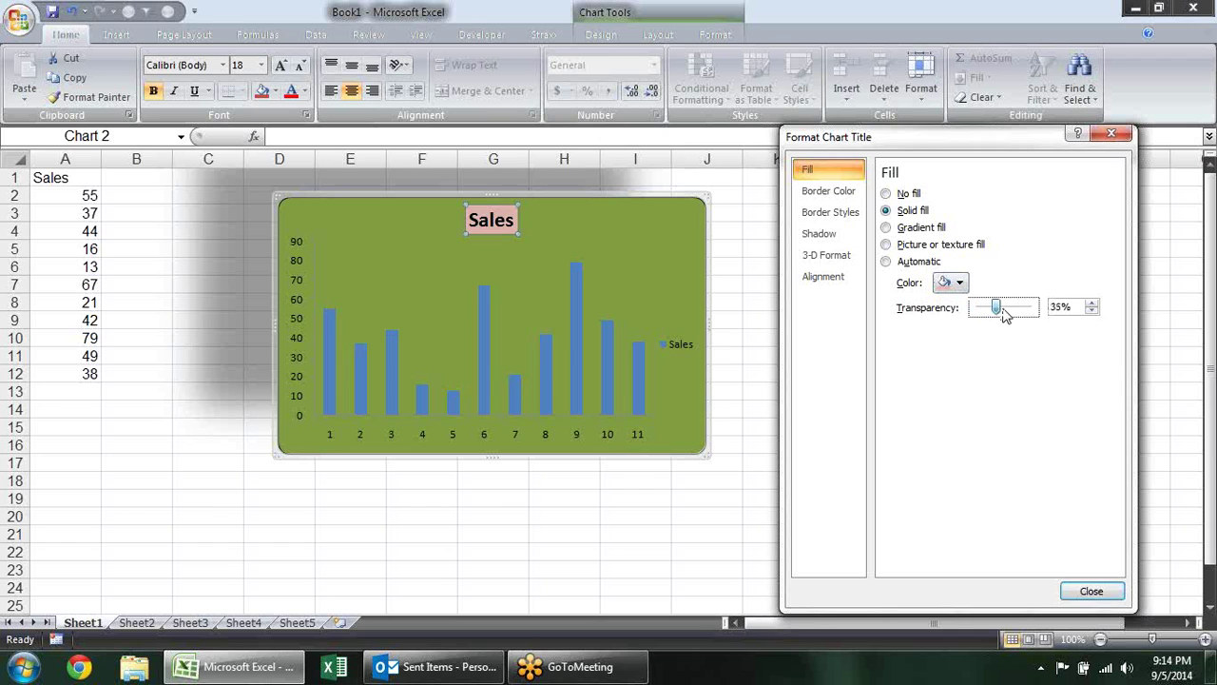
drag(1006, 316, 980, 310)
click(853, 240)
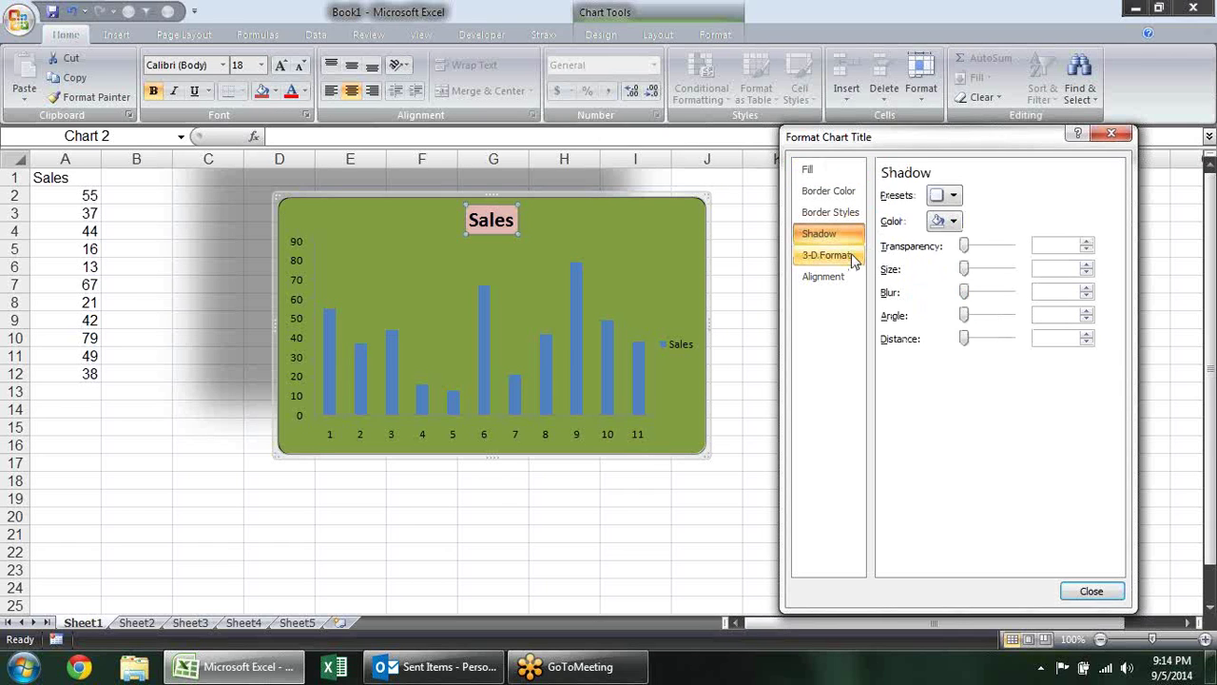
click(856, 256)
Try Top vertical alignment for the title, then set it to Middle
click(827, 276)
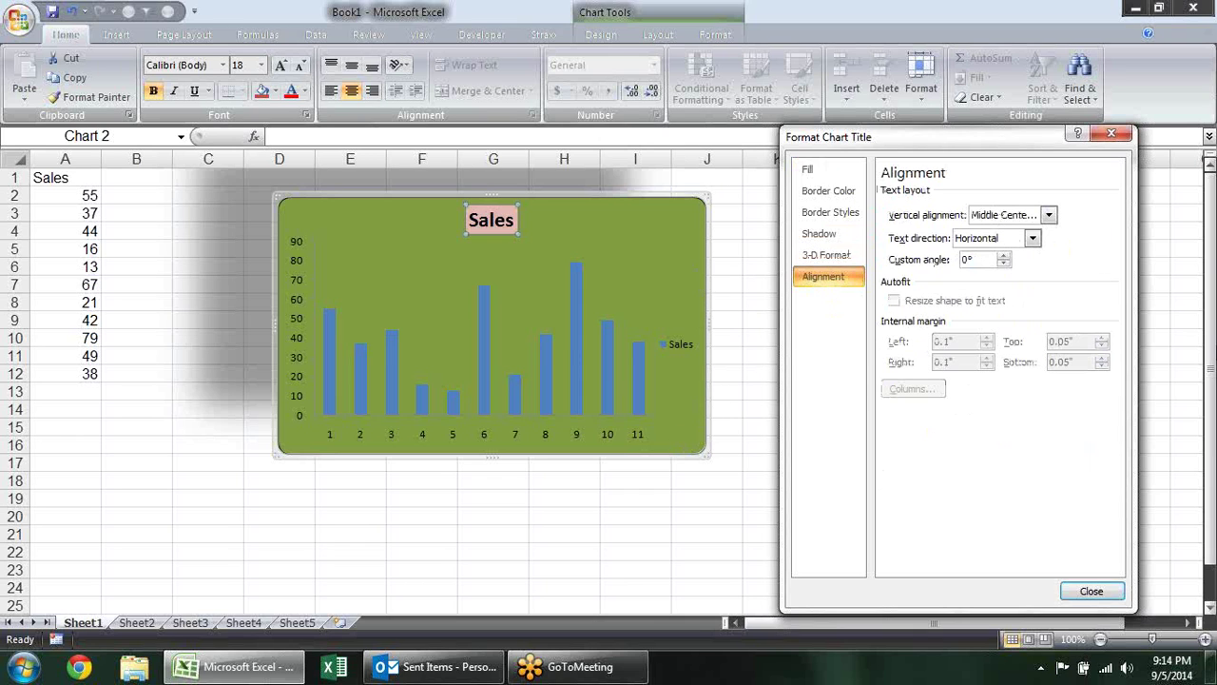
click(1049, 216)
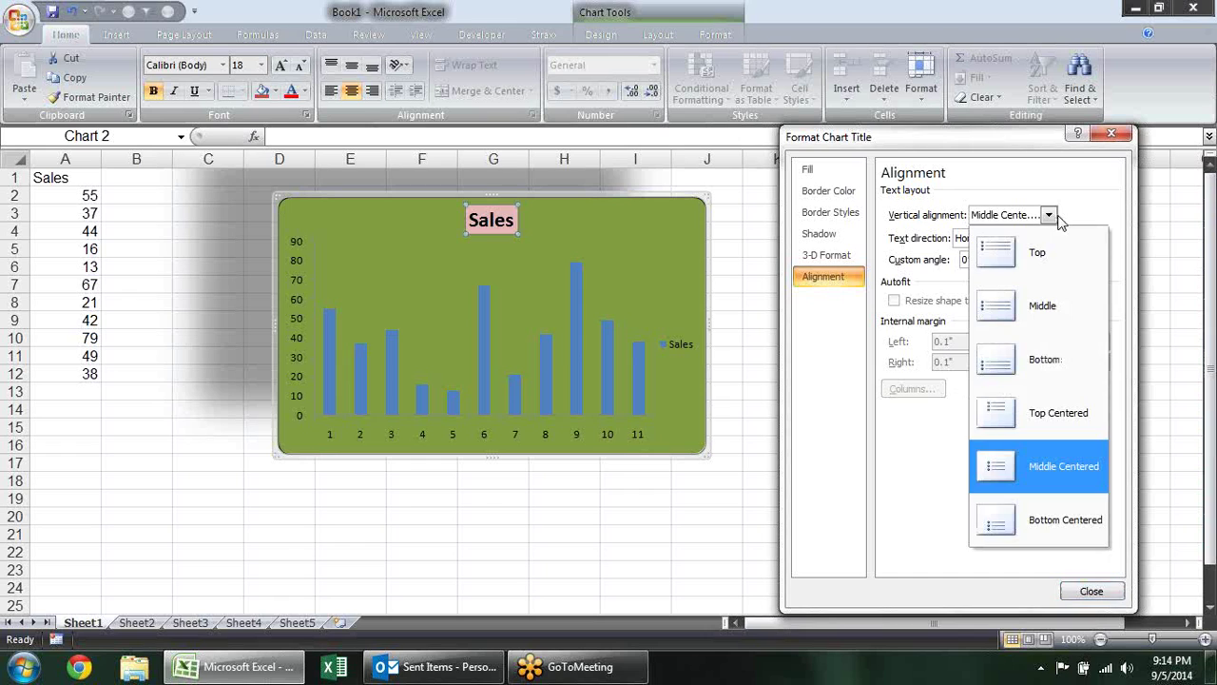
click(1036, 249)
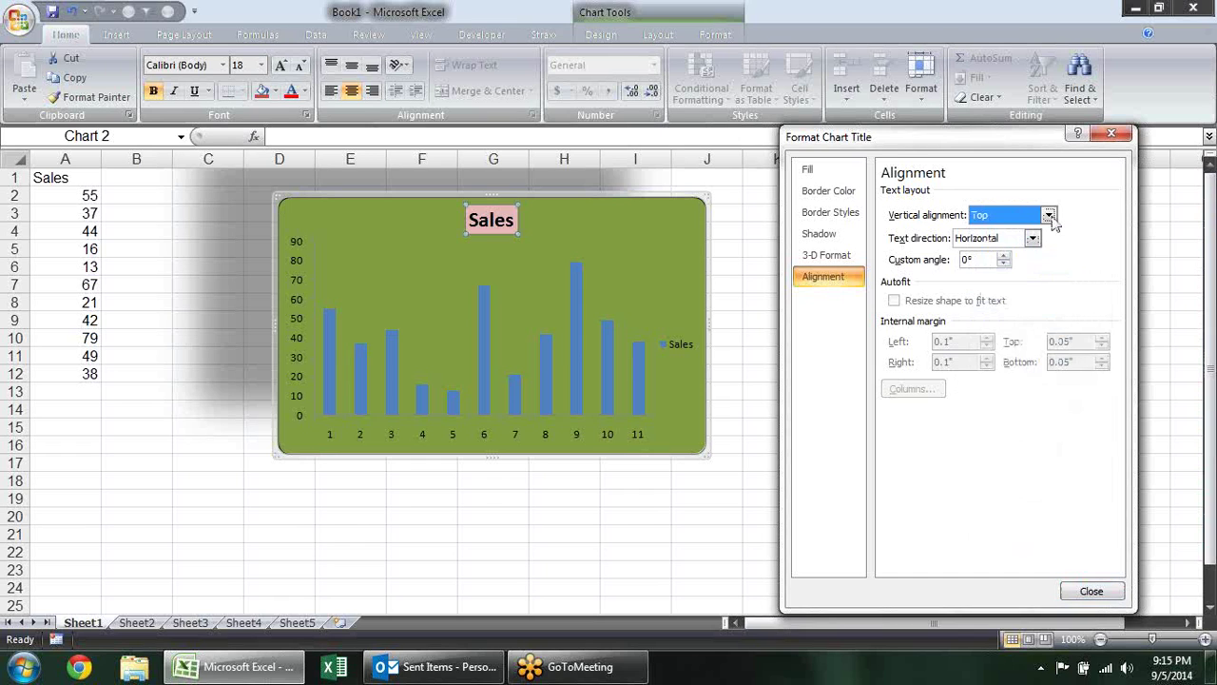
click(1050, 217)
click(1046, 305)
Try 90°, 270° and stacked text directions, then restore horizontal title text at a 0° custom angle
click(1032, 239)
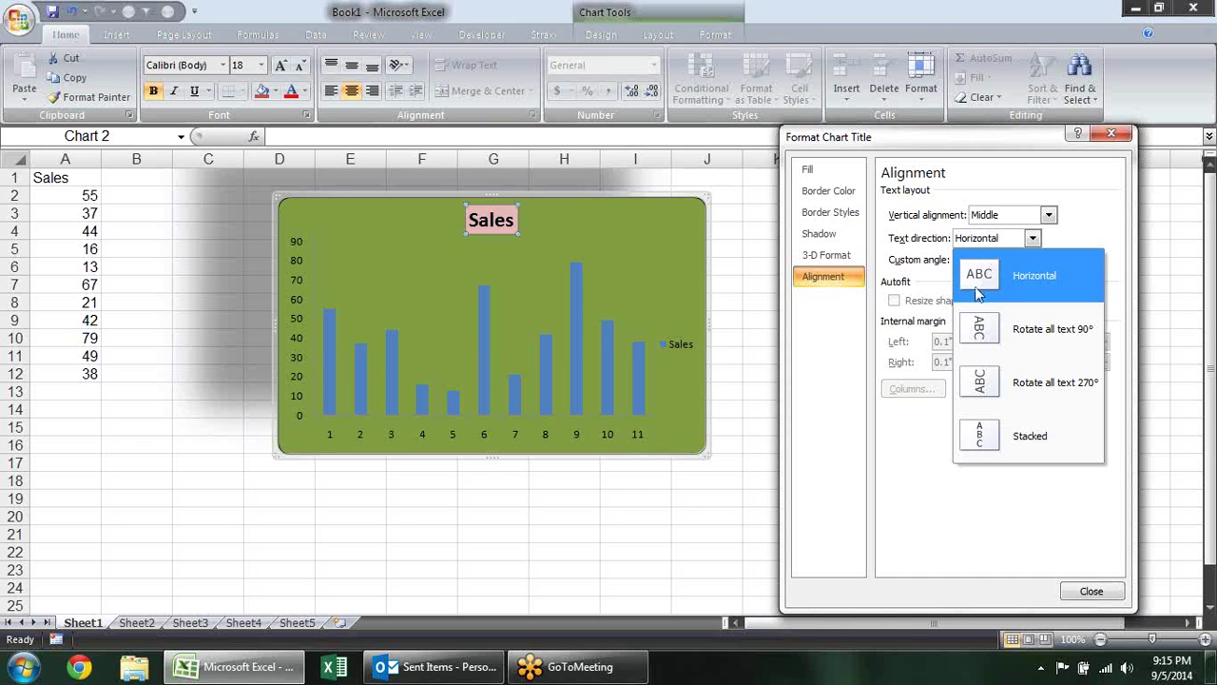
click(1036, 329)
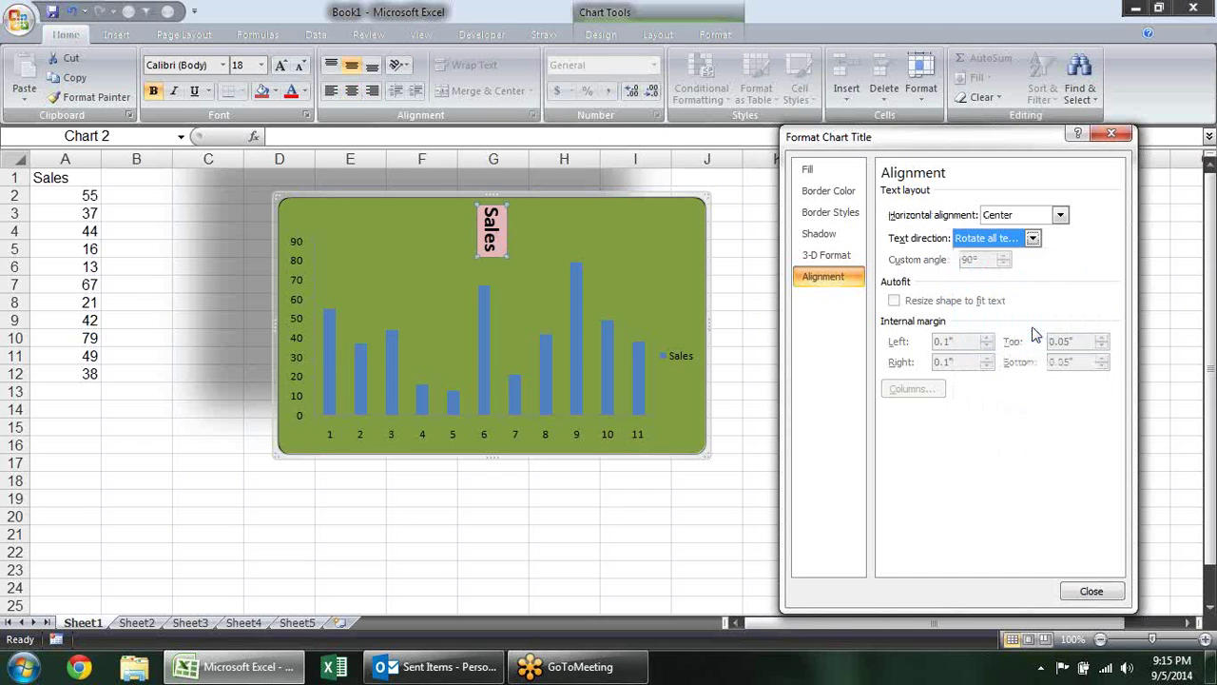
click(1040, 242)
click(1037, 383)
click(1032, 238)
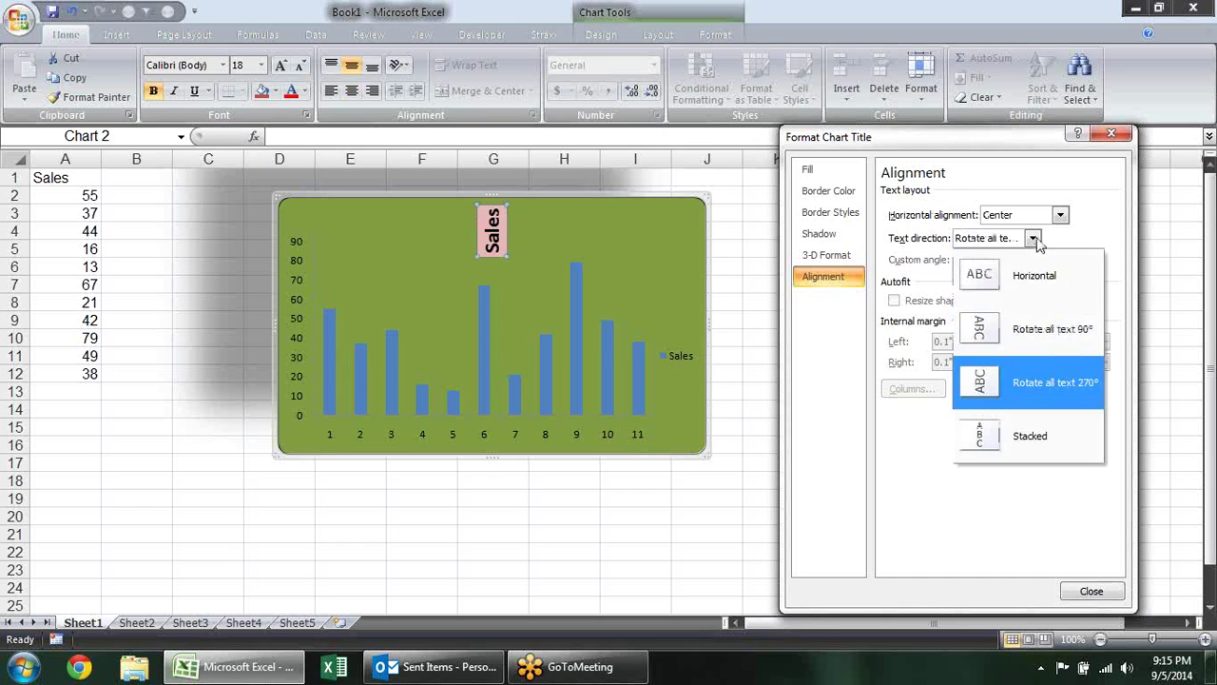
click(1015, 429)
click(1034, 237)
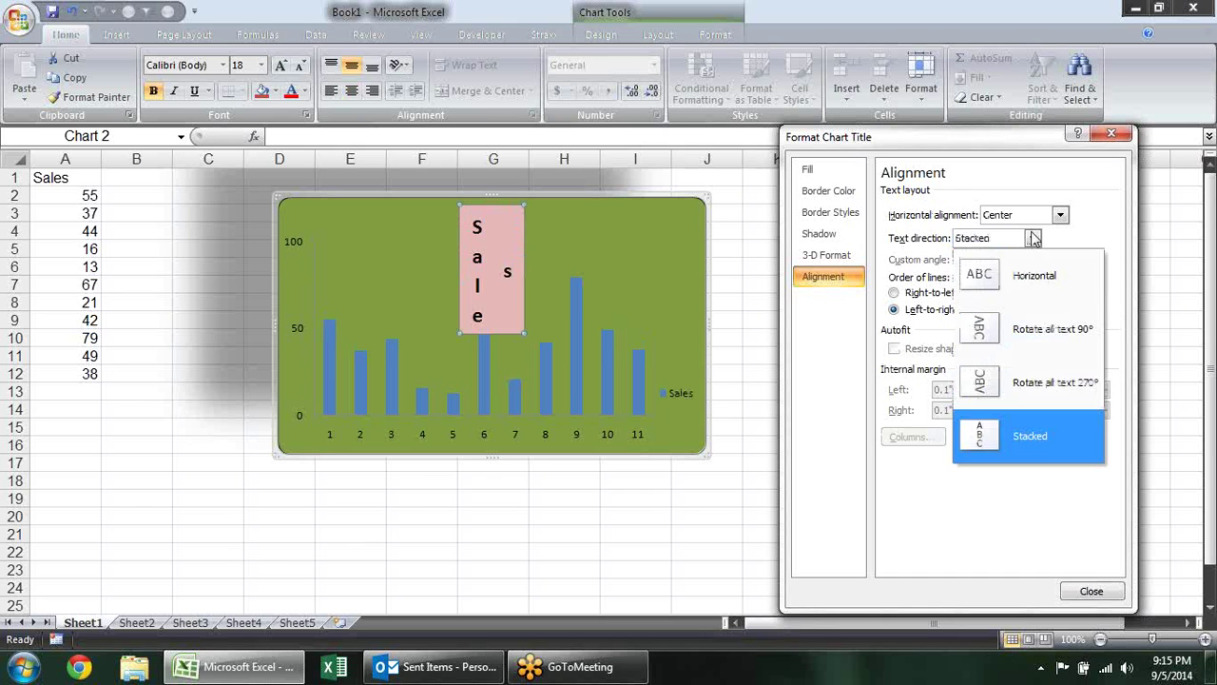
click(1027, 276)
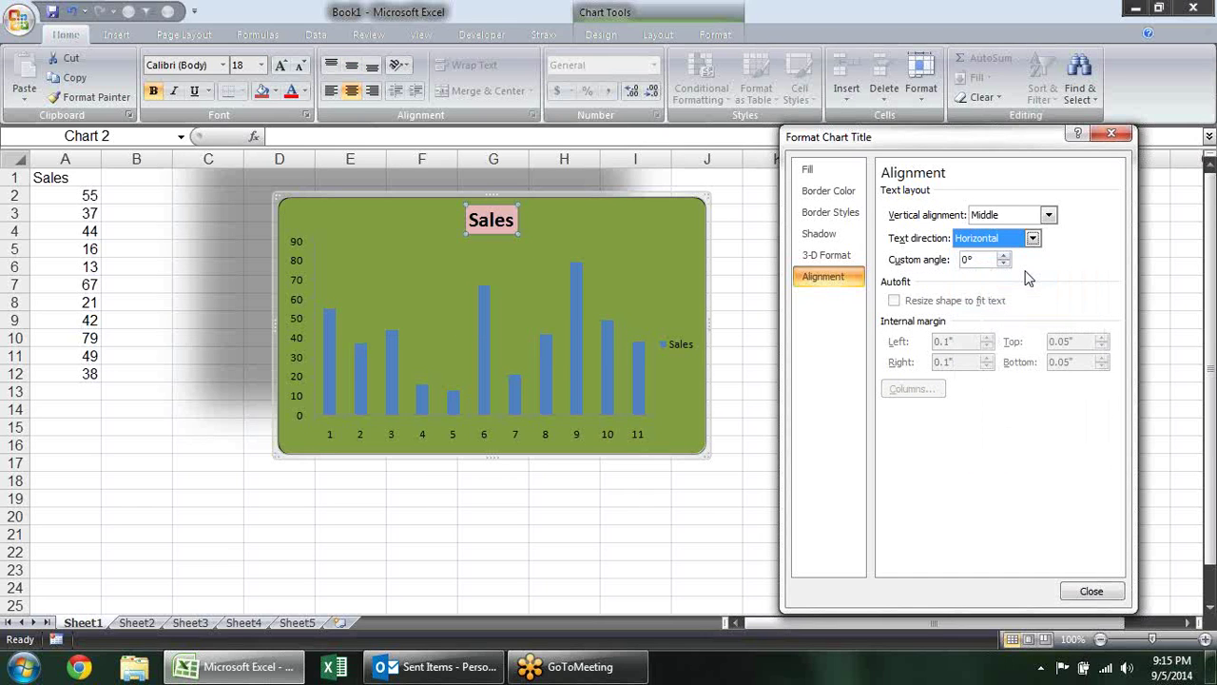
click(988, 260)
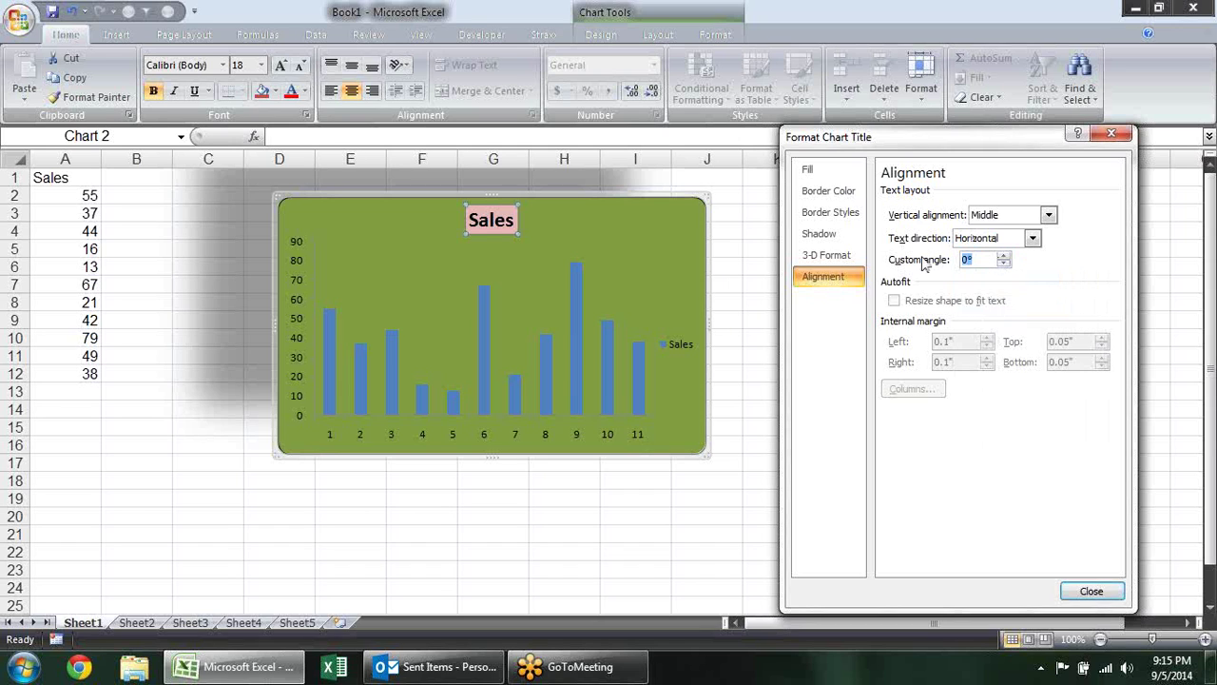
text(45)
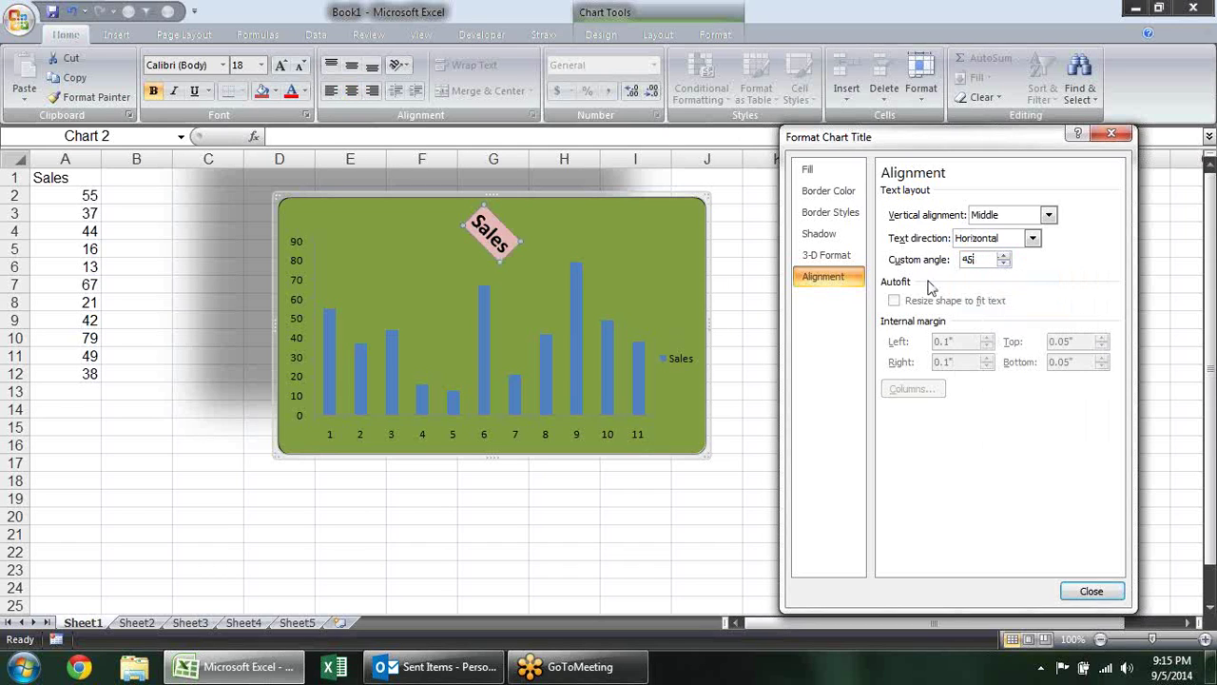
drag(977, 259, 940, 265)
text(0)
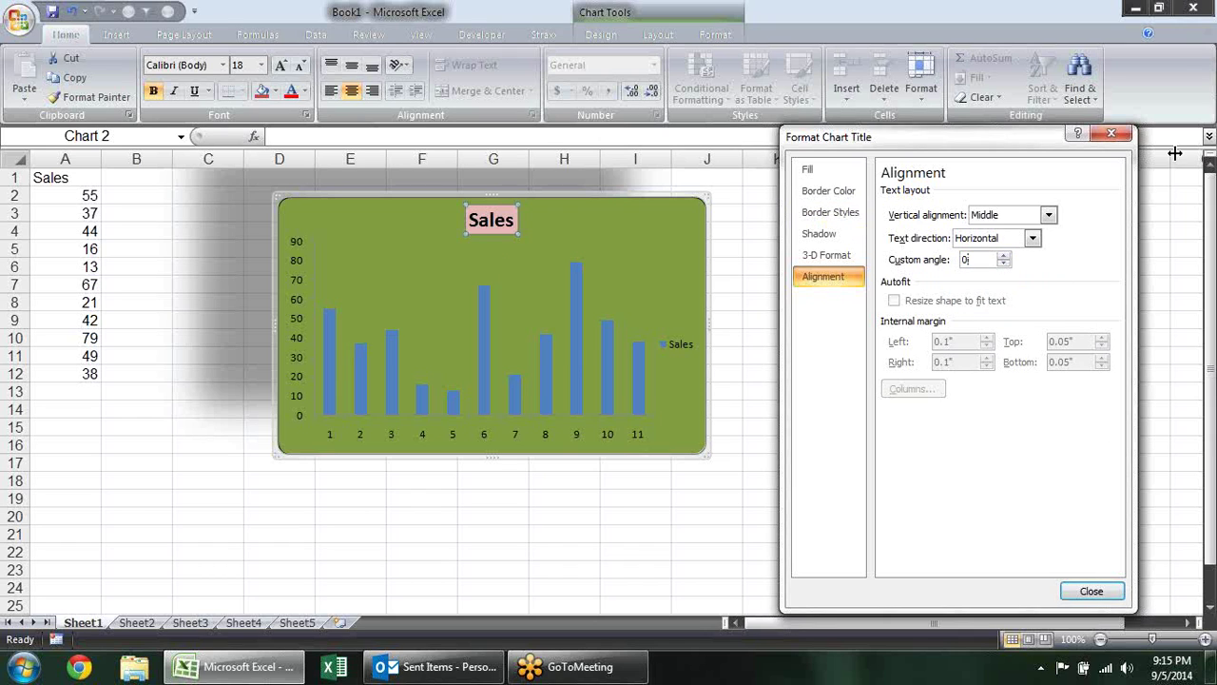
Cycle the legend through Top, Bottom, Left and Right positions, ending at Top Right
click(690, 352)
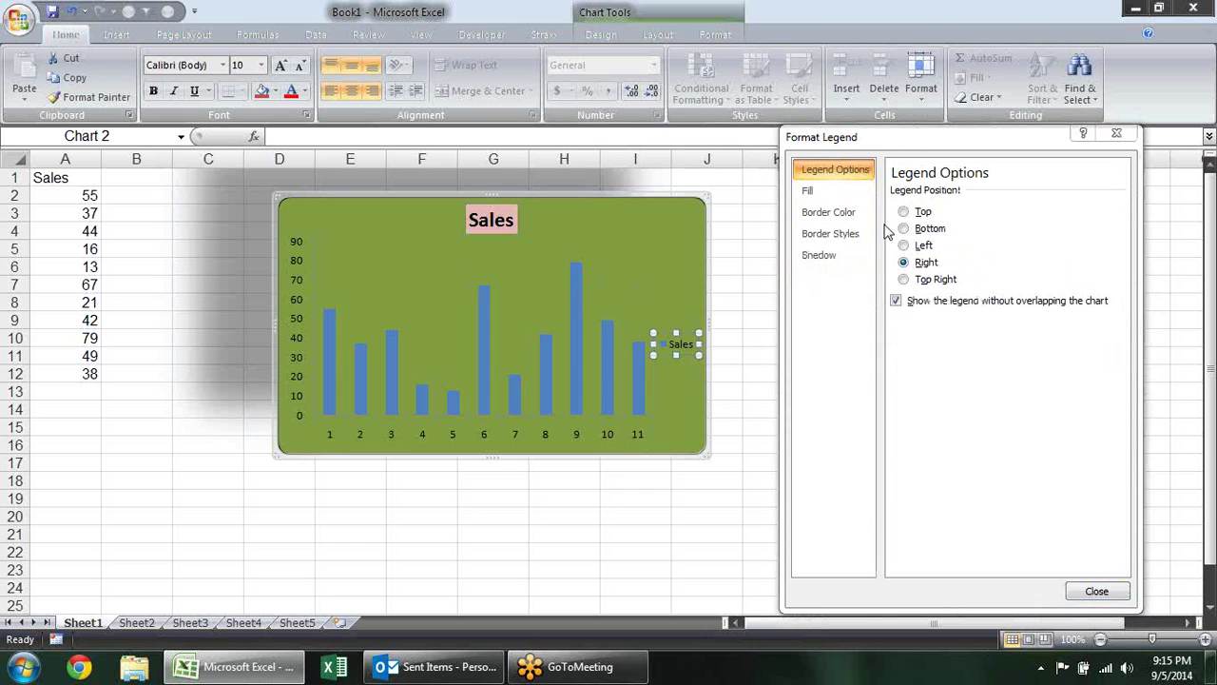
click(833, 191)
click(832, 169)
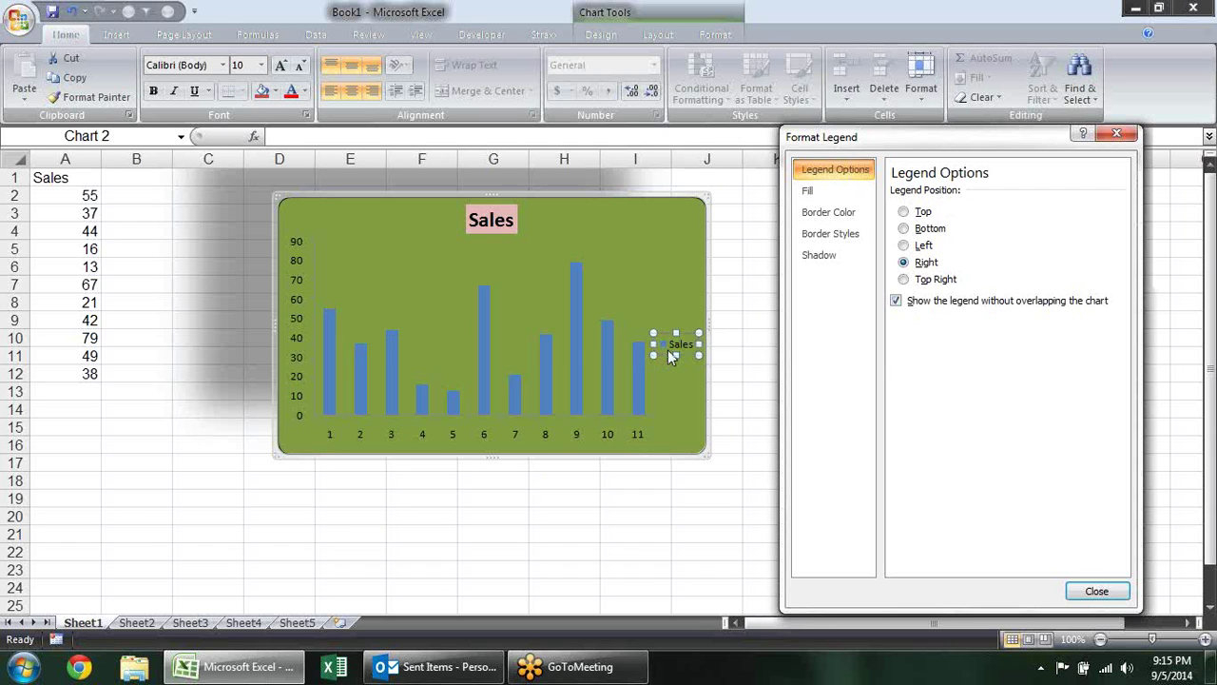
click(903, 212)
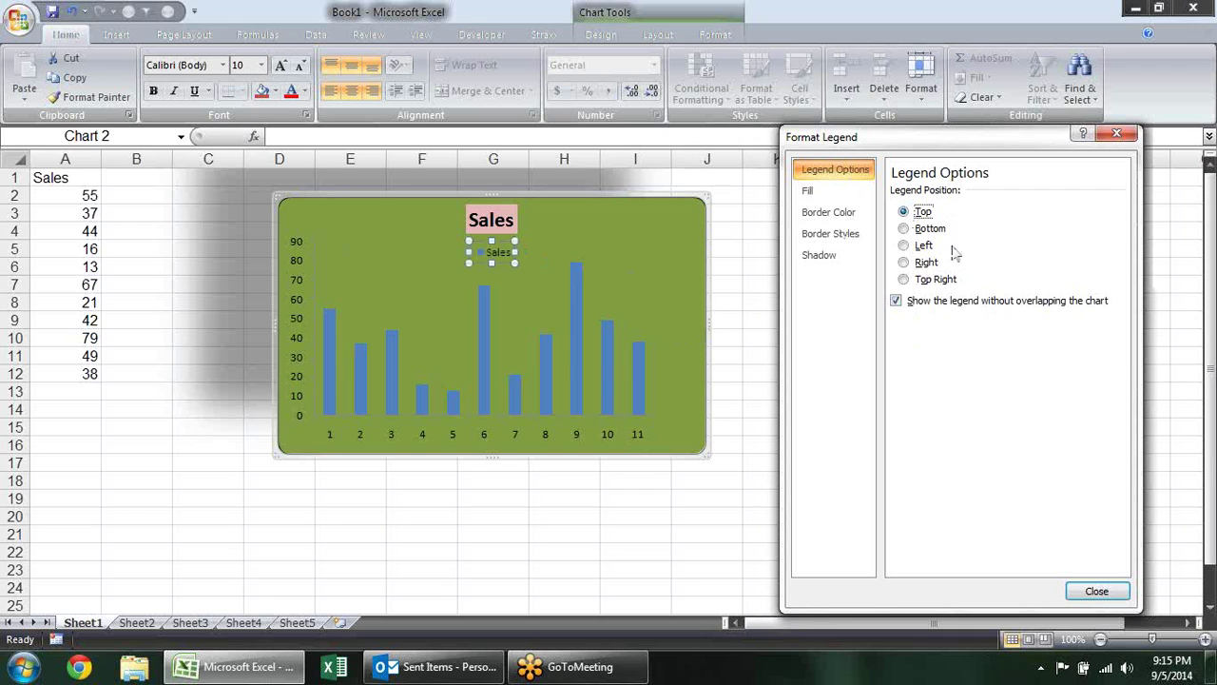
click(928, 228)
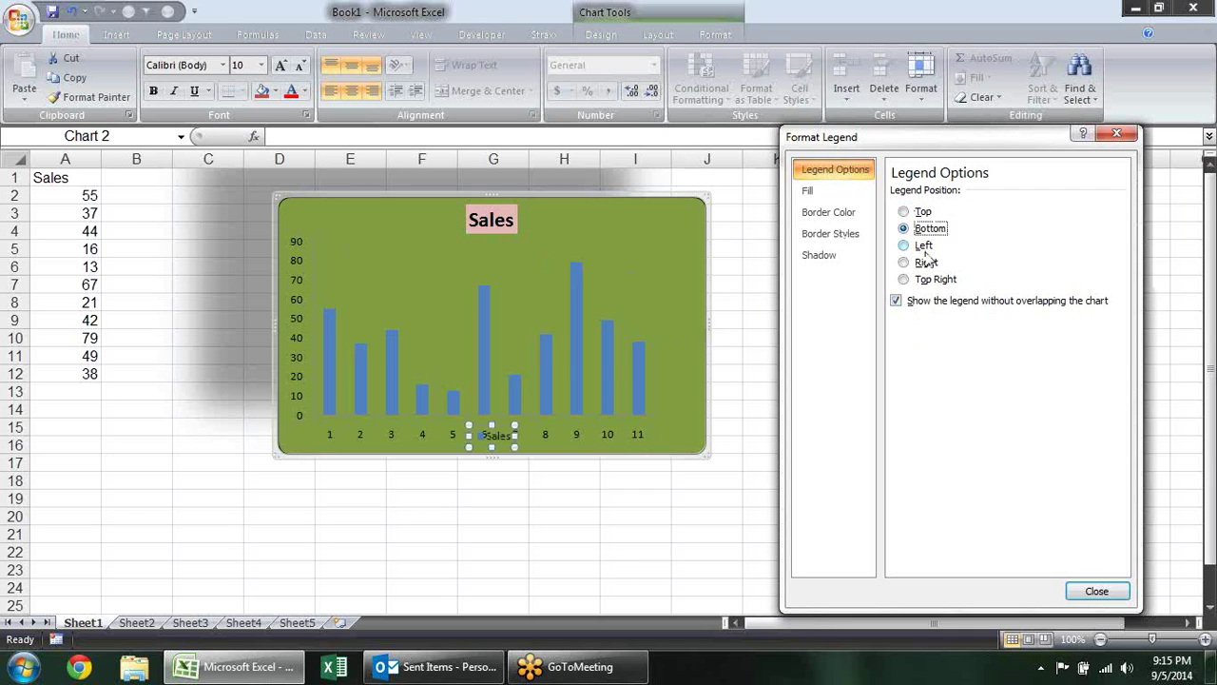
click(924, 245)
click(926, 263)
click(936, 278)
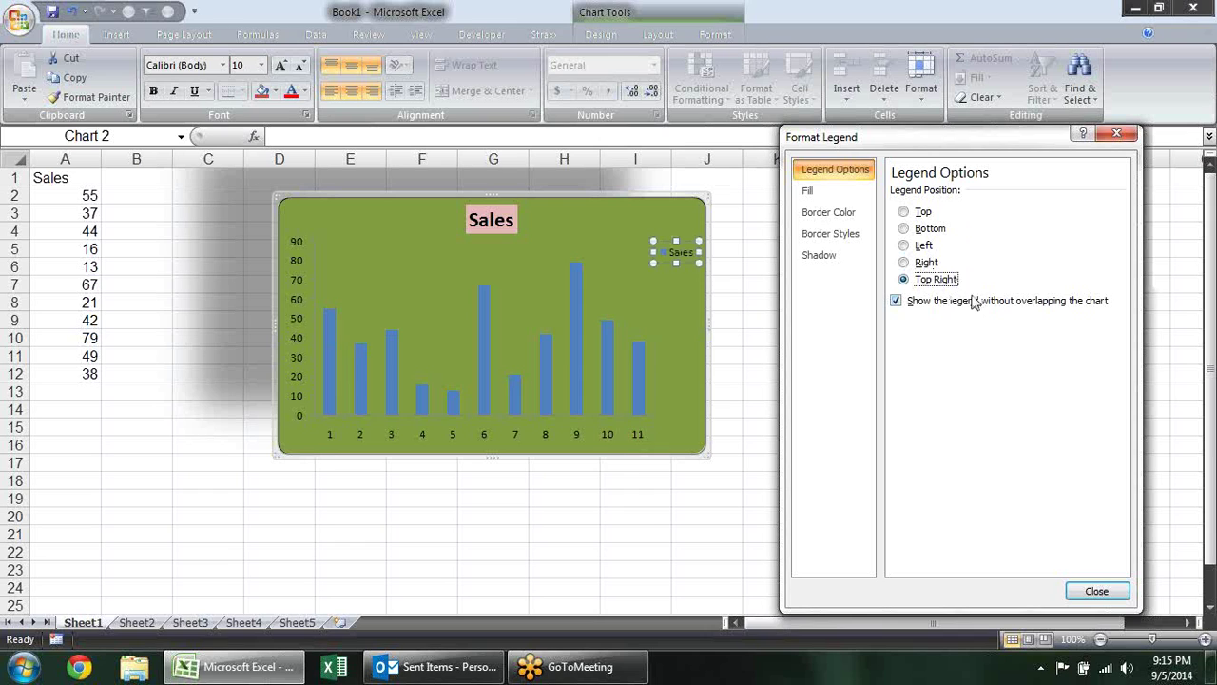
Apply an outer shadow preset to the legend (60% transparency, 4 pt blur, 3 pt distance)
click(846, 193)
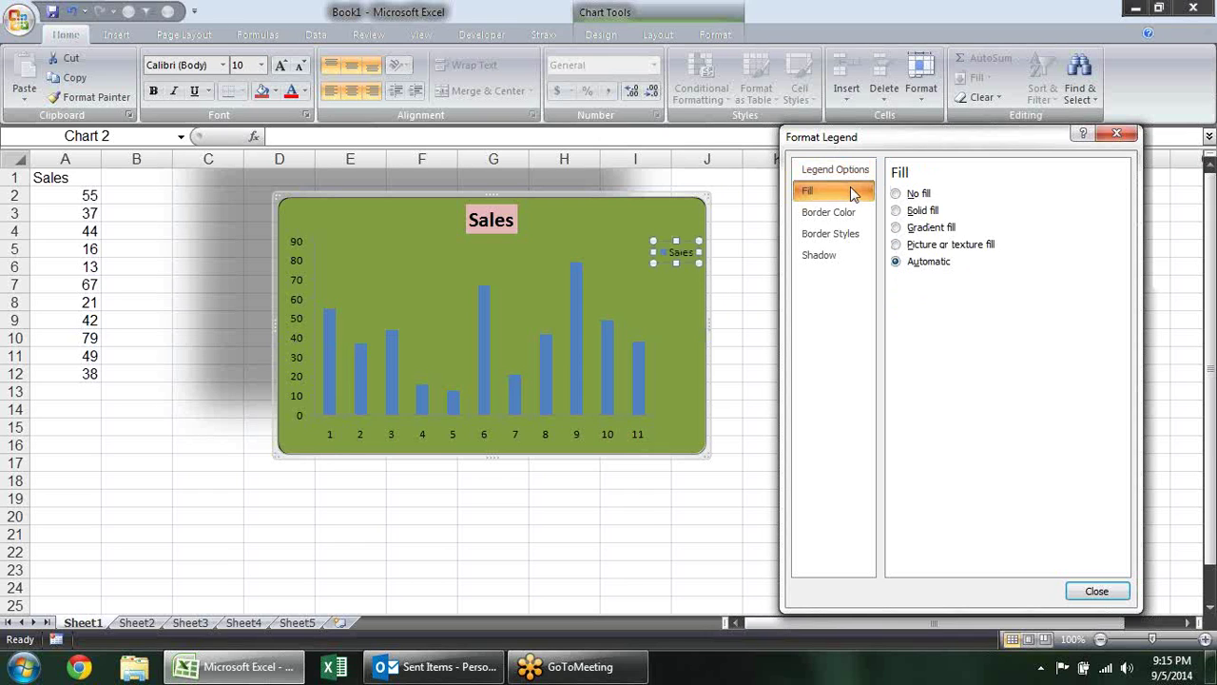
click(848, 212)
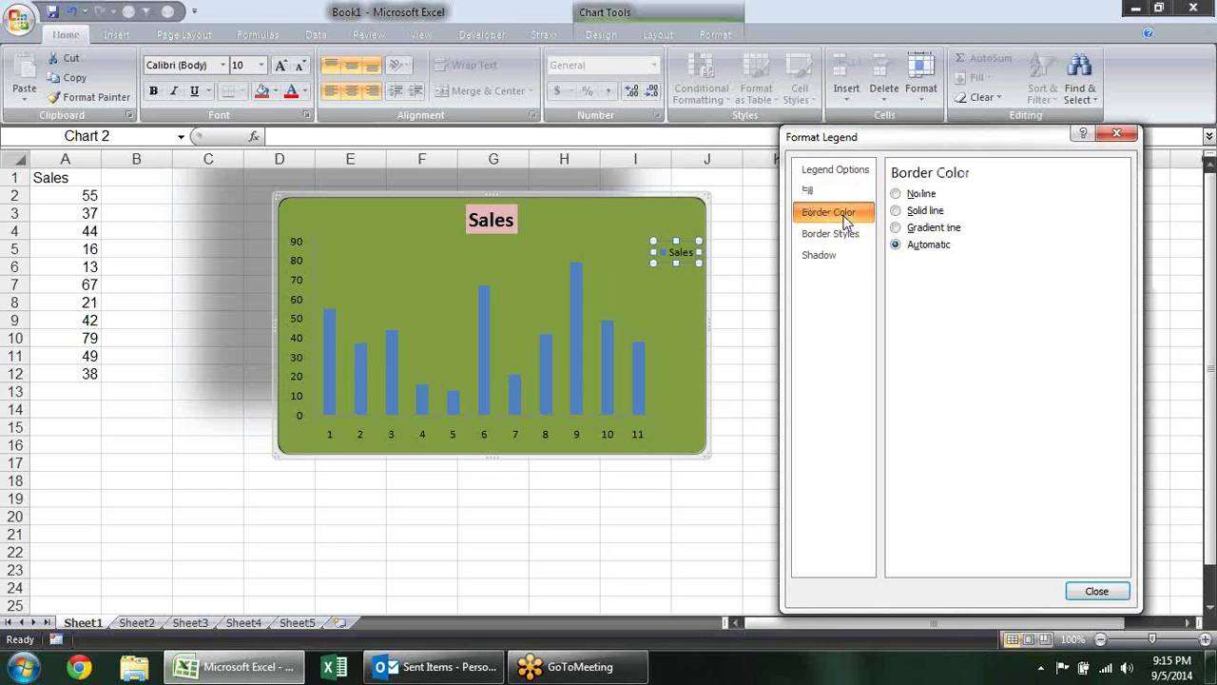
click(849, 233)
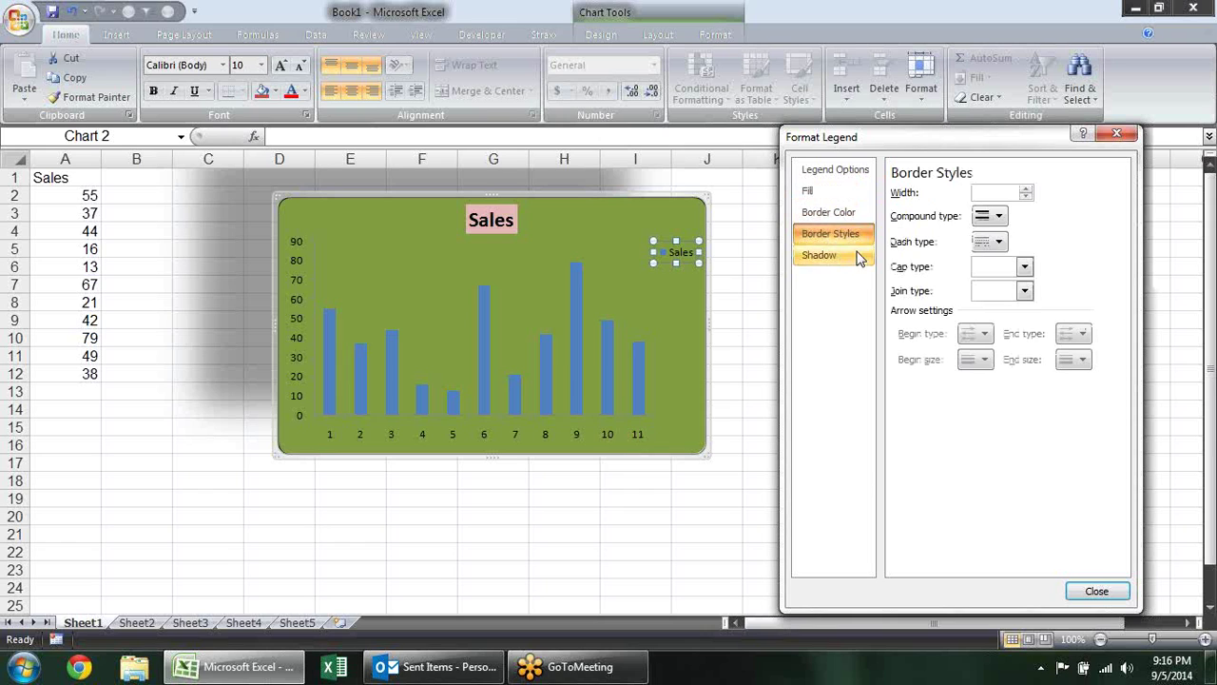
click(849, 259)
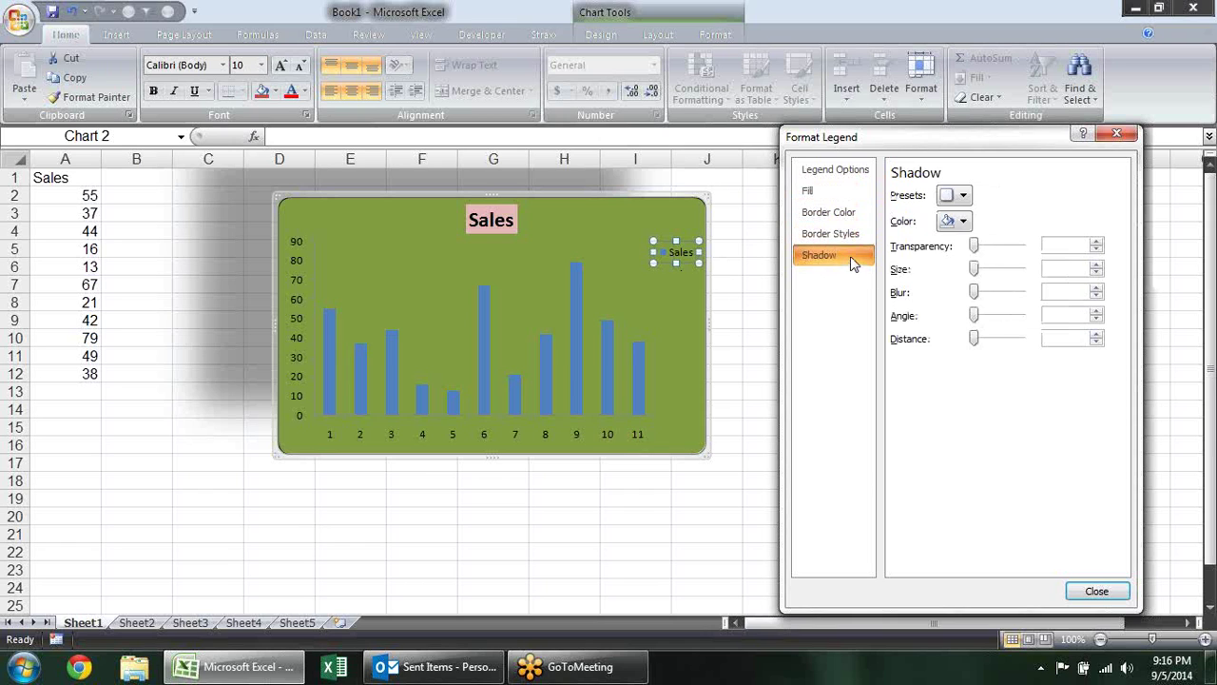
click(963, 197)
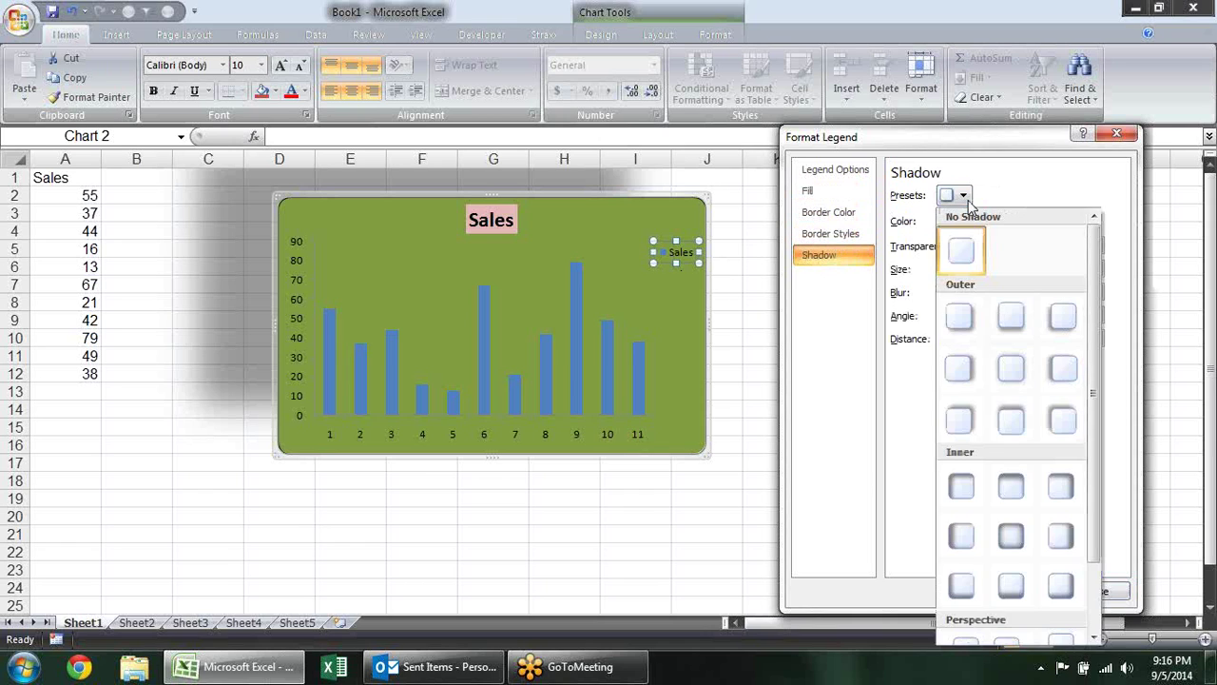
click(958, 368)
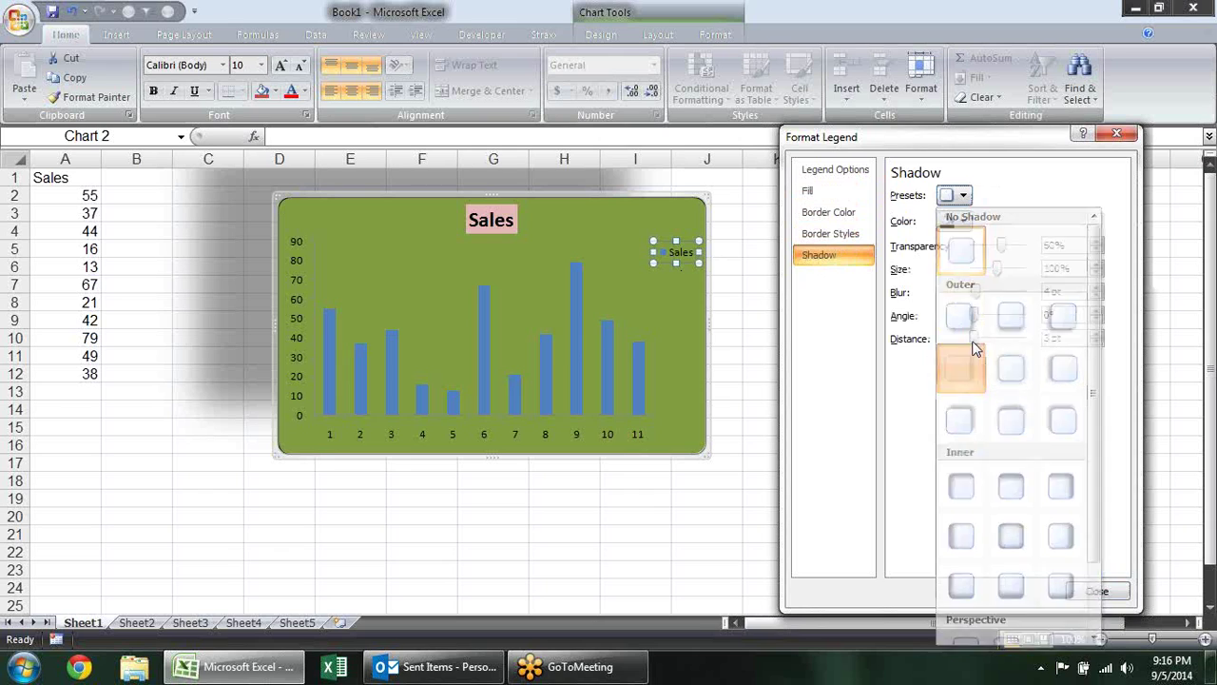
click(637, 437)
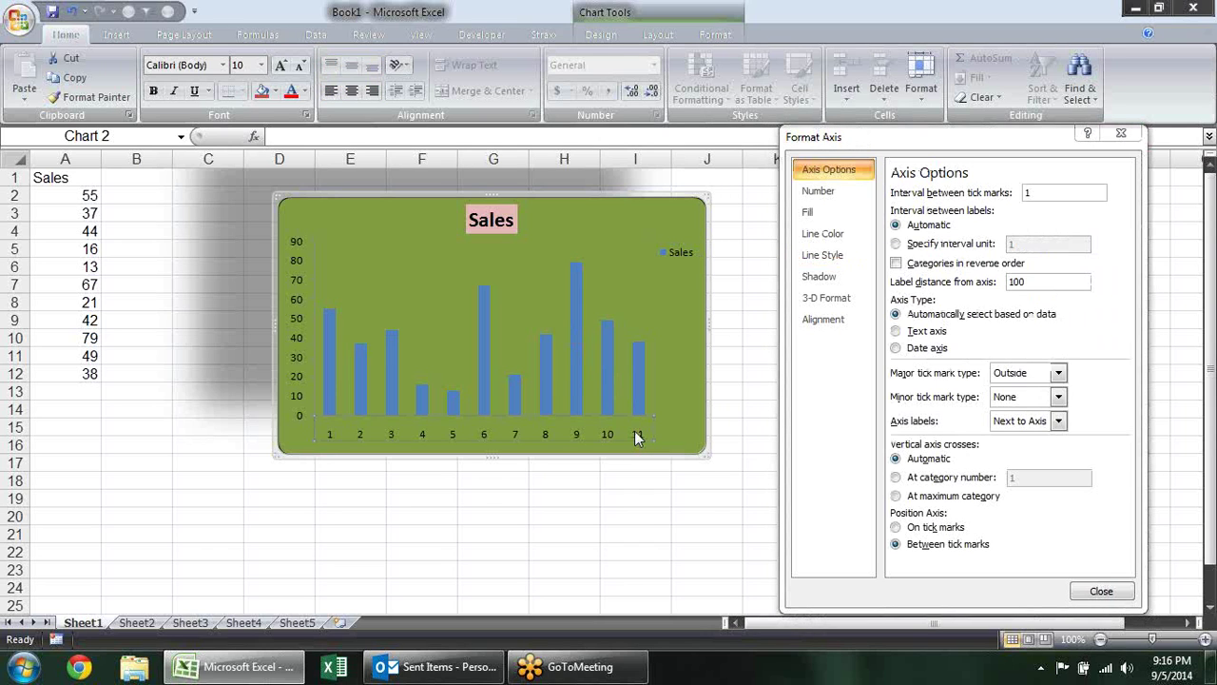
Keep the category axis type Automatic after trying Text and Date, and set major tick marks to Cross
click(815, 191)
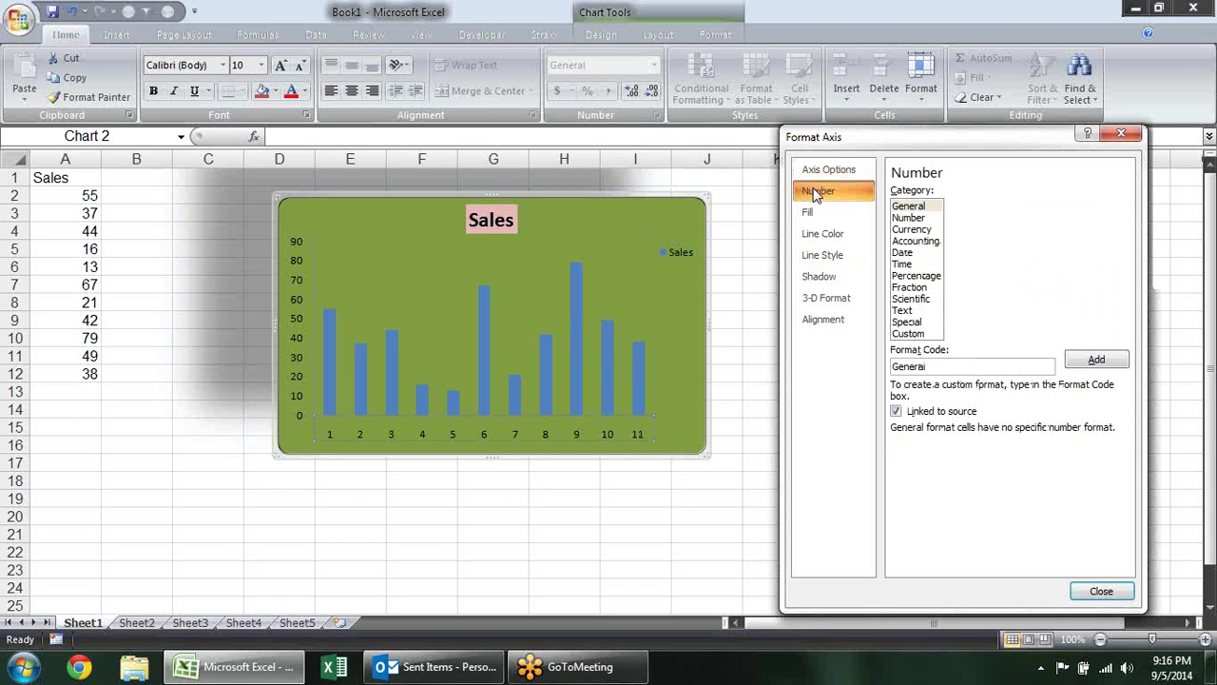
click(849, 171)
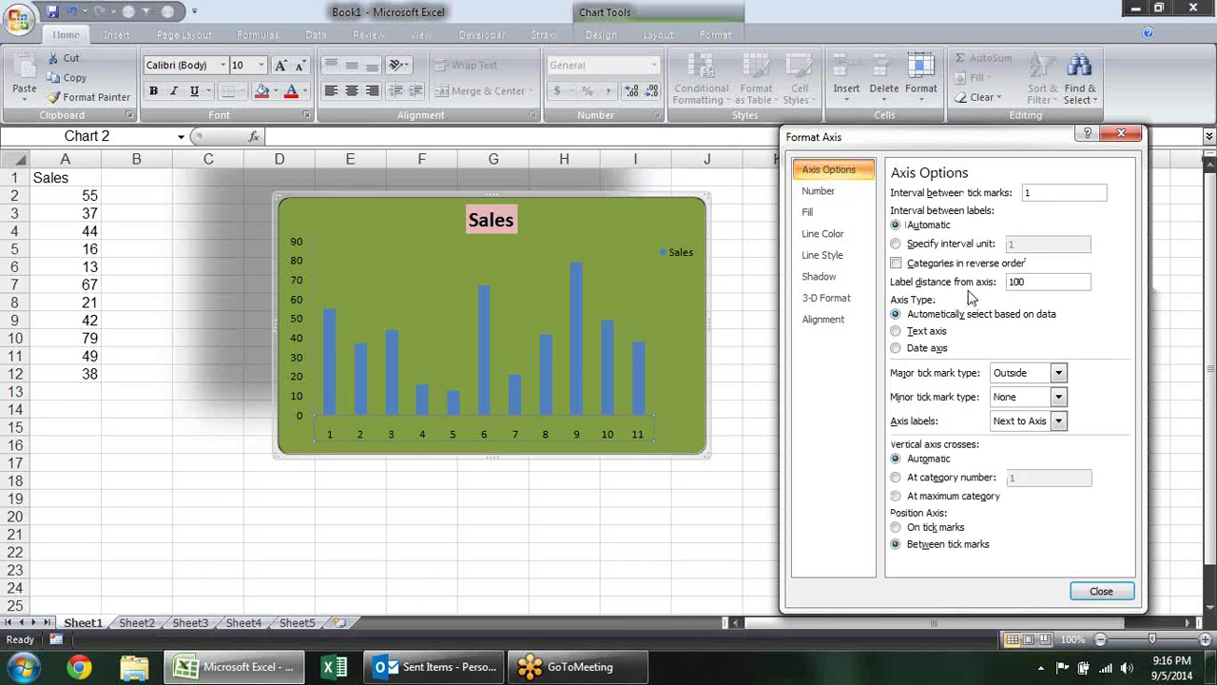
click(944, 333)
click(926, 348)
click(947, 315)
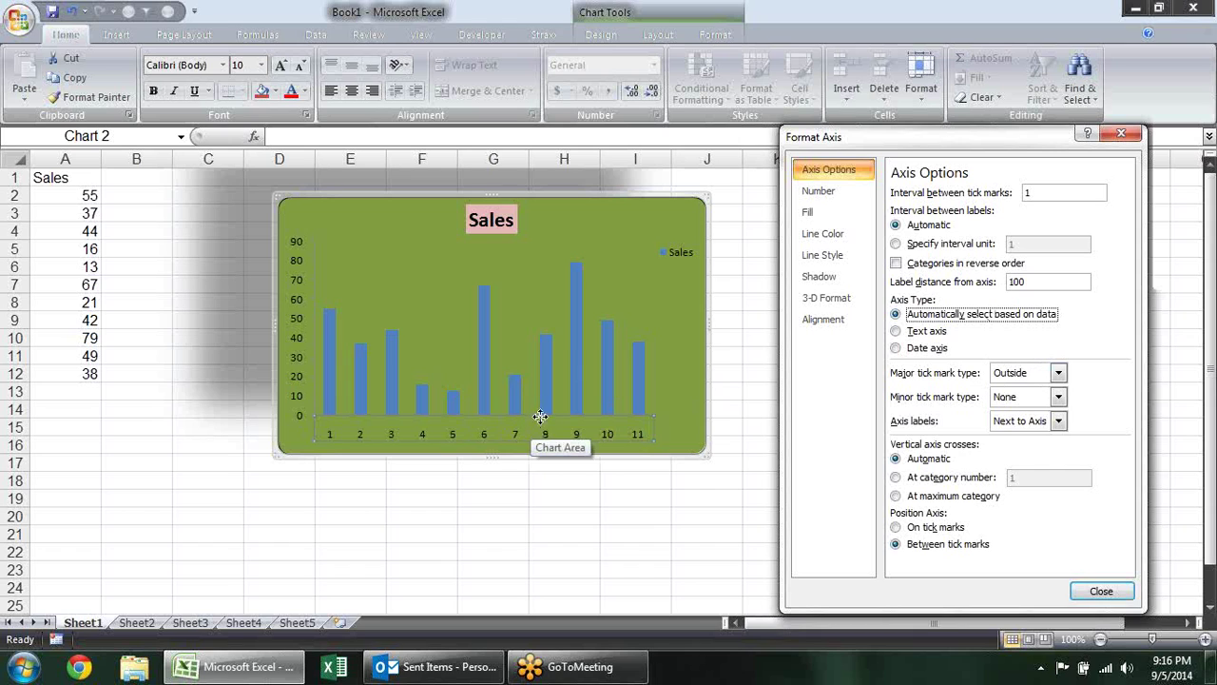
click(1058, 373)
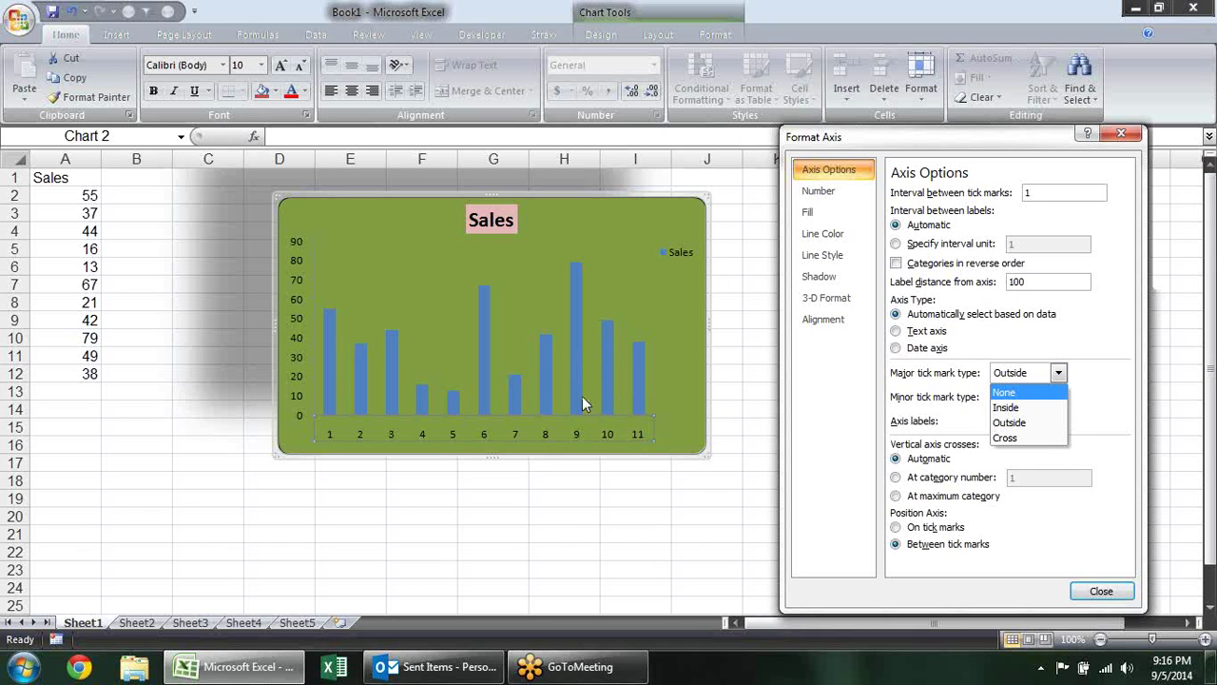
click(1005, 438)
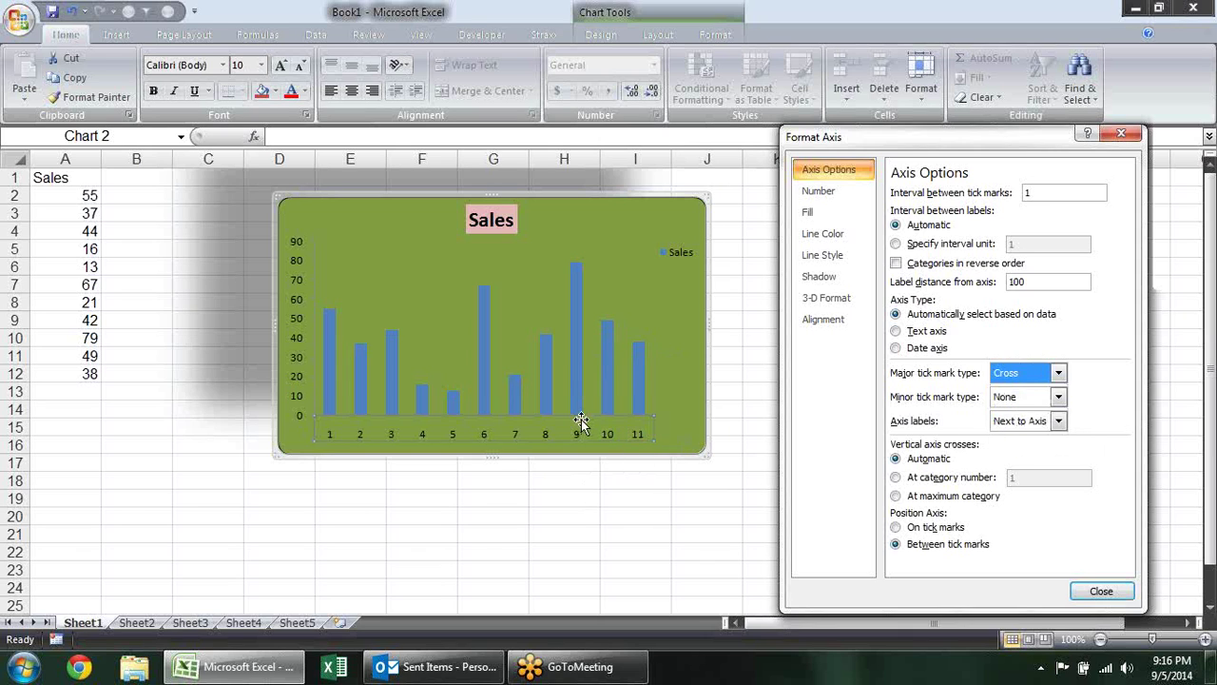
click(690, 201)
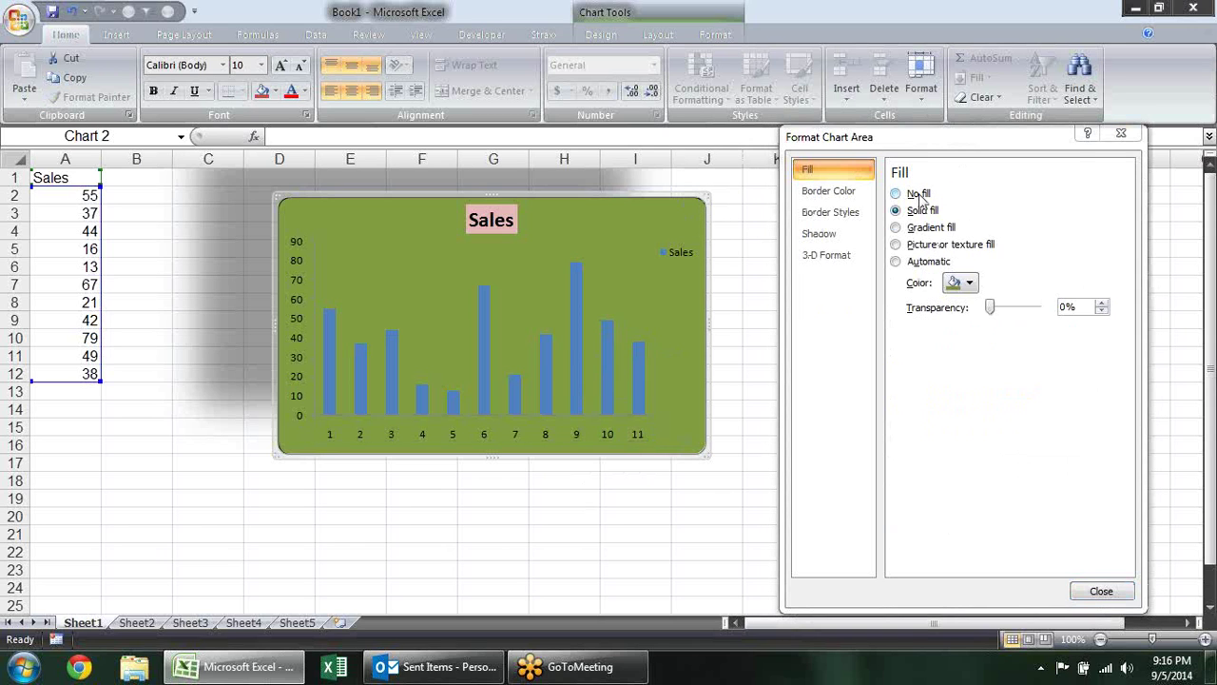
Set the Sales chart area to No fill so the background turns white, then reselect the category axis
click(918, 196)
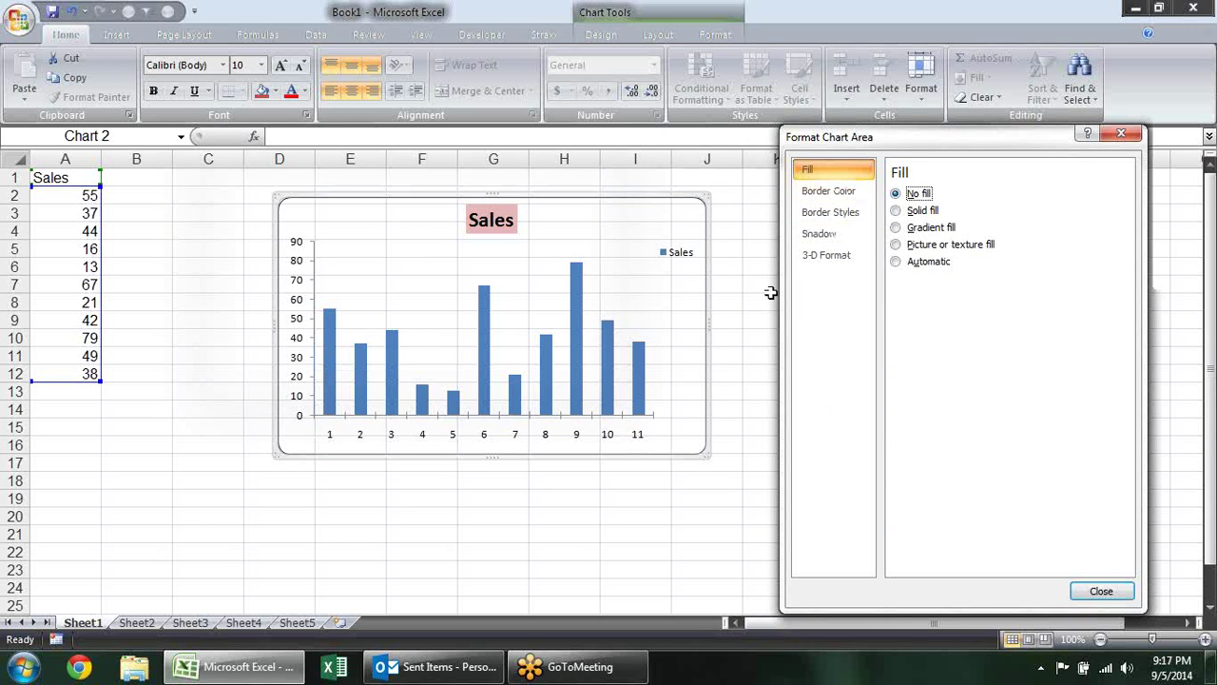
click(644, 445)
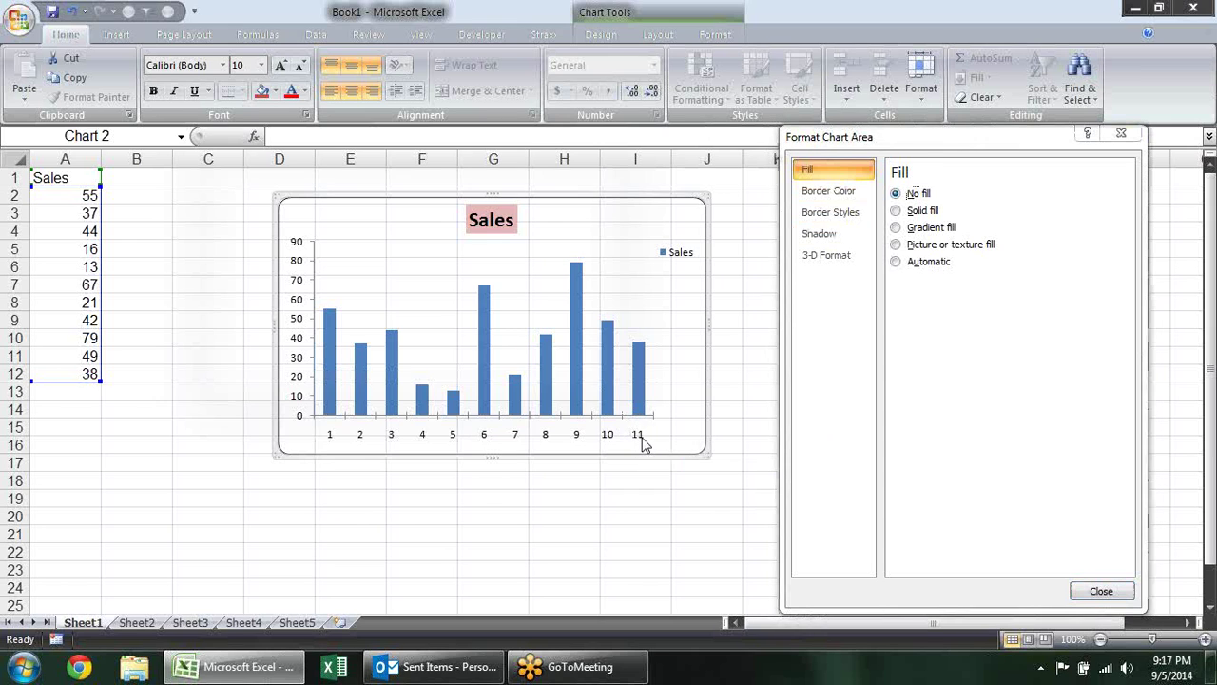
click(643, 440)
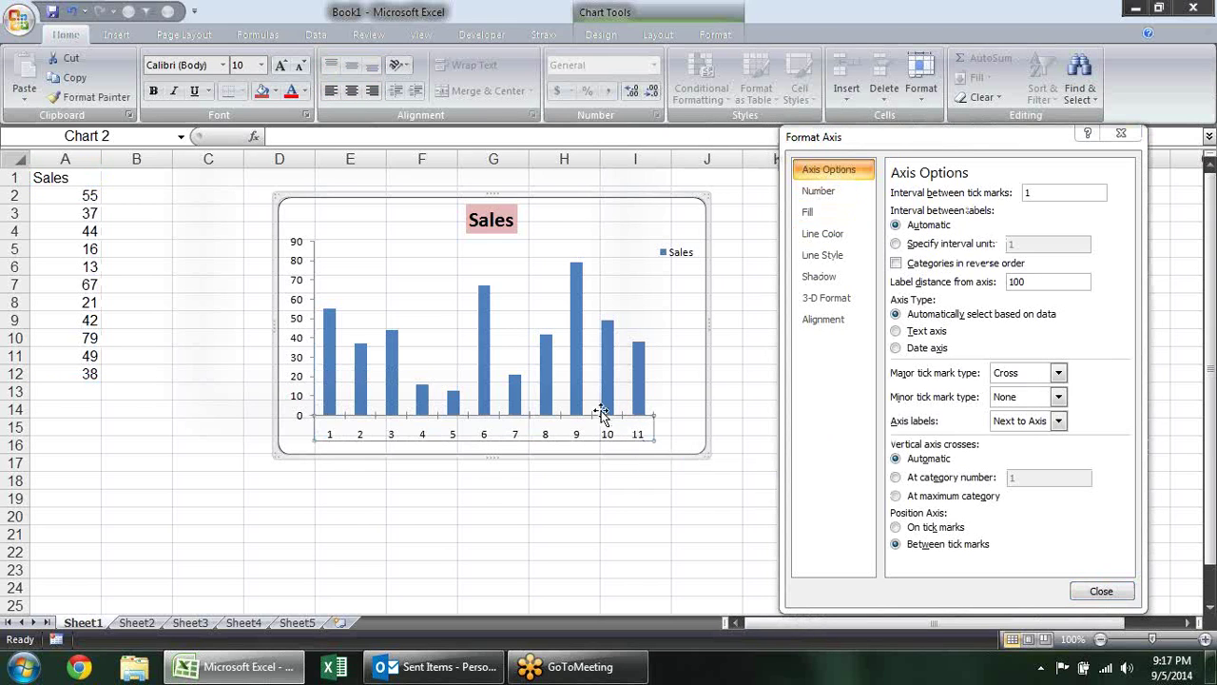
Set both the major and minor tick marks of the category axis to Inside
click(1058, 374)
click(1043, 397)
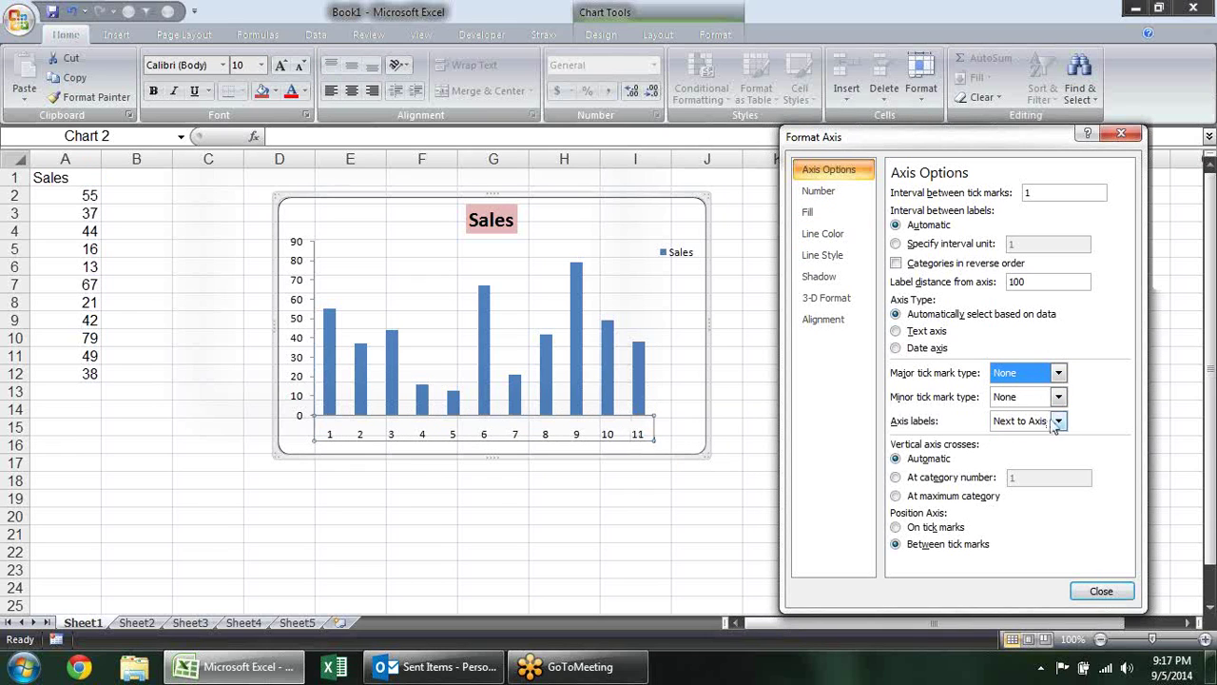
click(1057, 399)
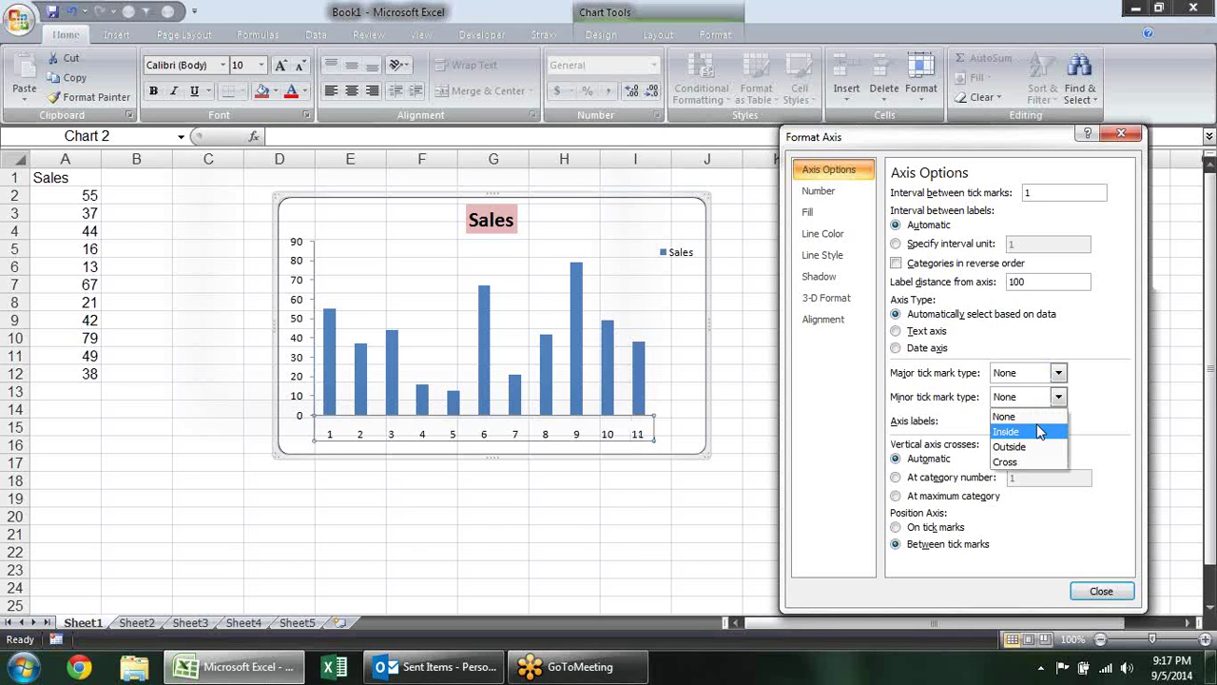
click(1039, 432)
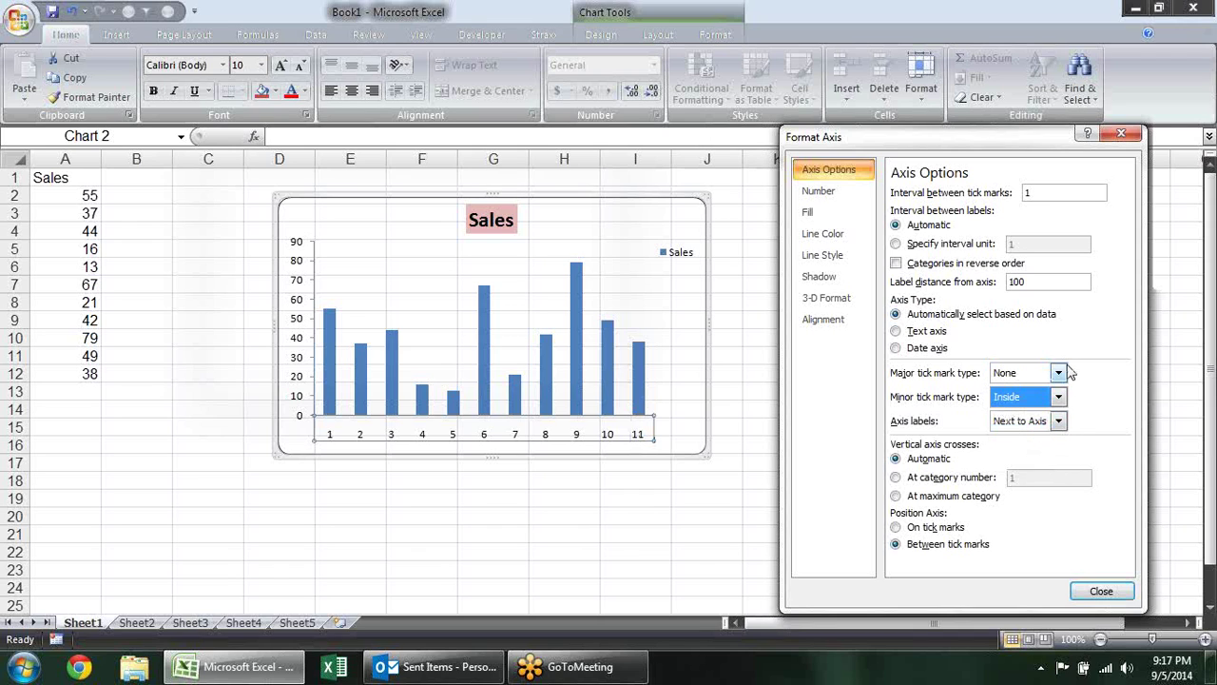
click(1060, 372)
click(1051, 406)
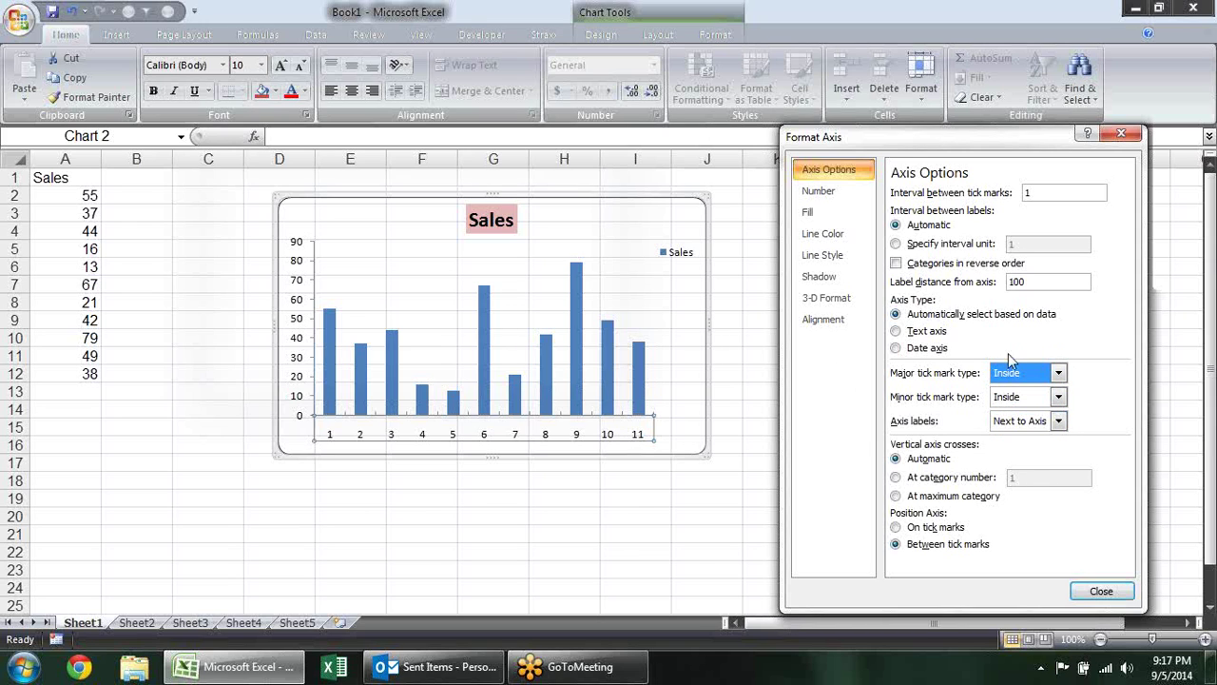
Try the High, Low and None axis label positions, then restore labels Next to Axis
click(1058, 423)
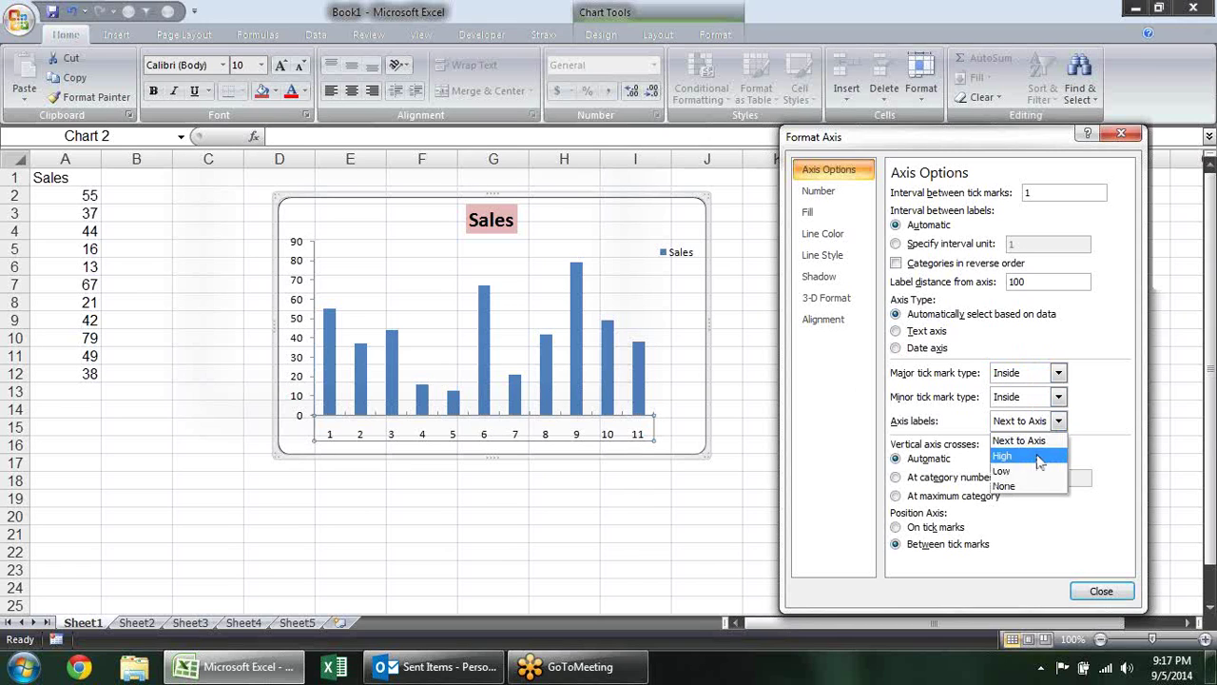
click(1038, 458)
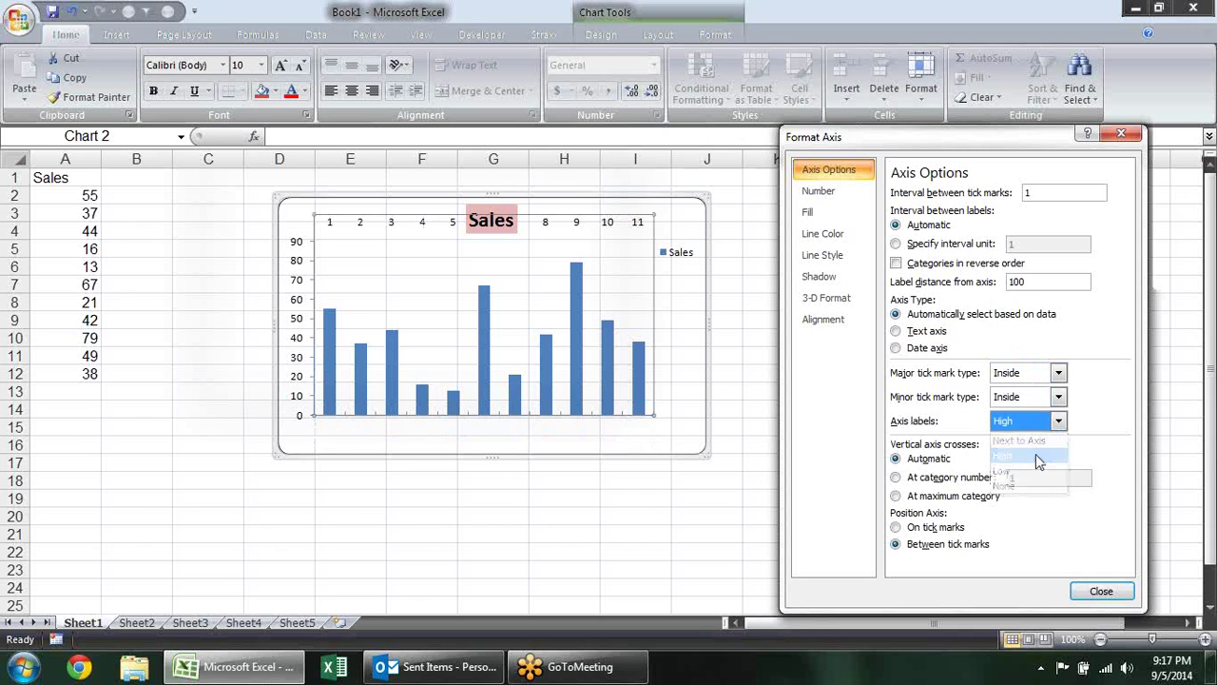
click(1058, 423)
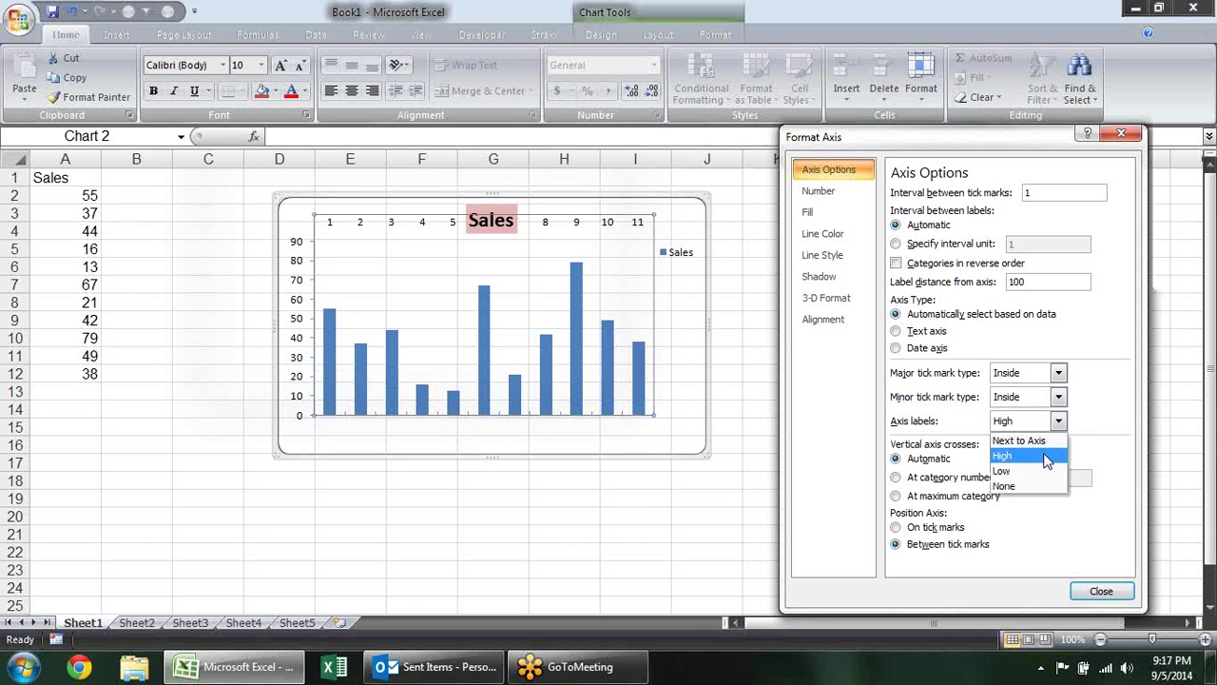
click(1041, 466)
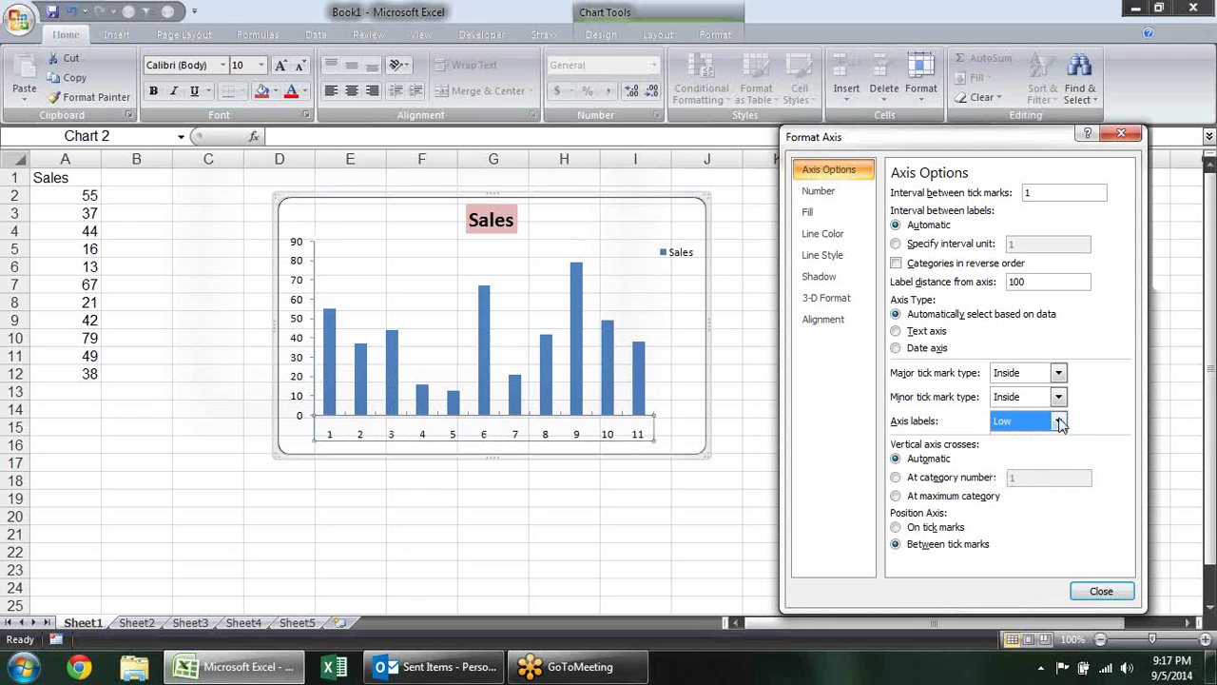
click(1061, 421)
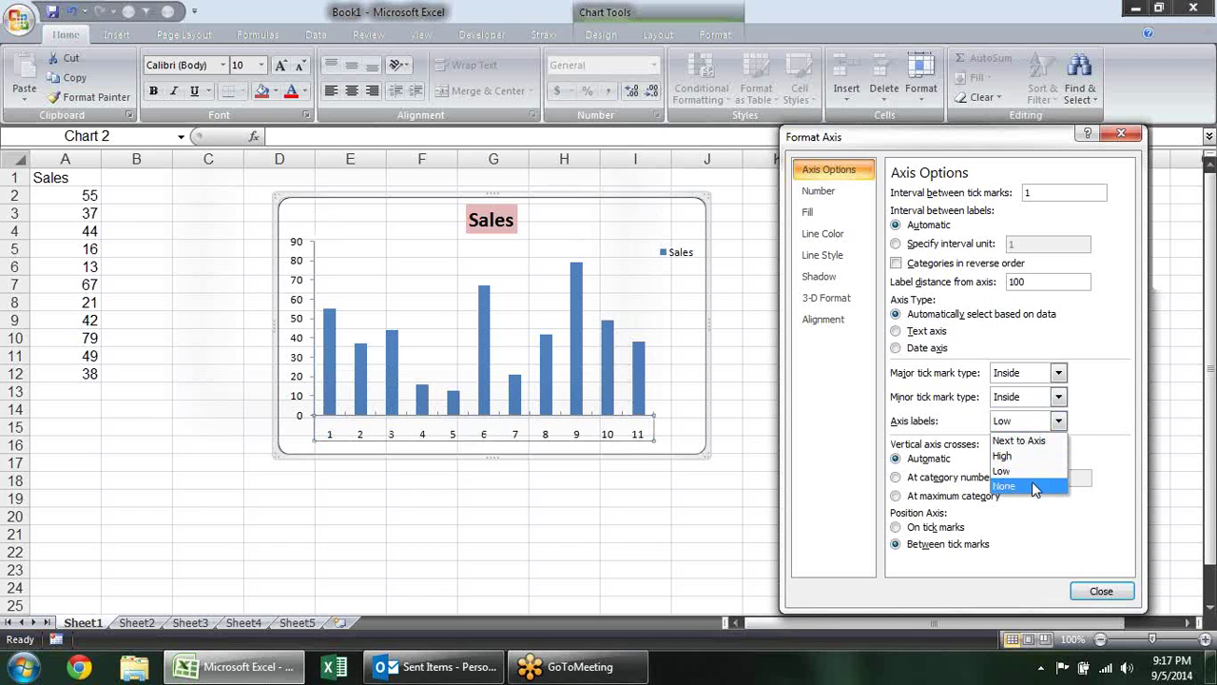
click(1036, 486)
click(1059, 424)
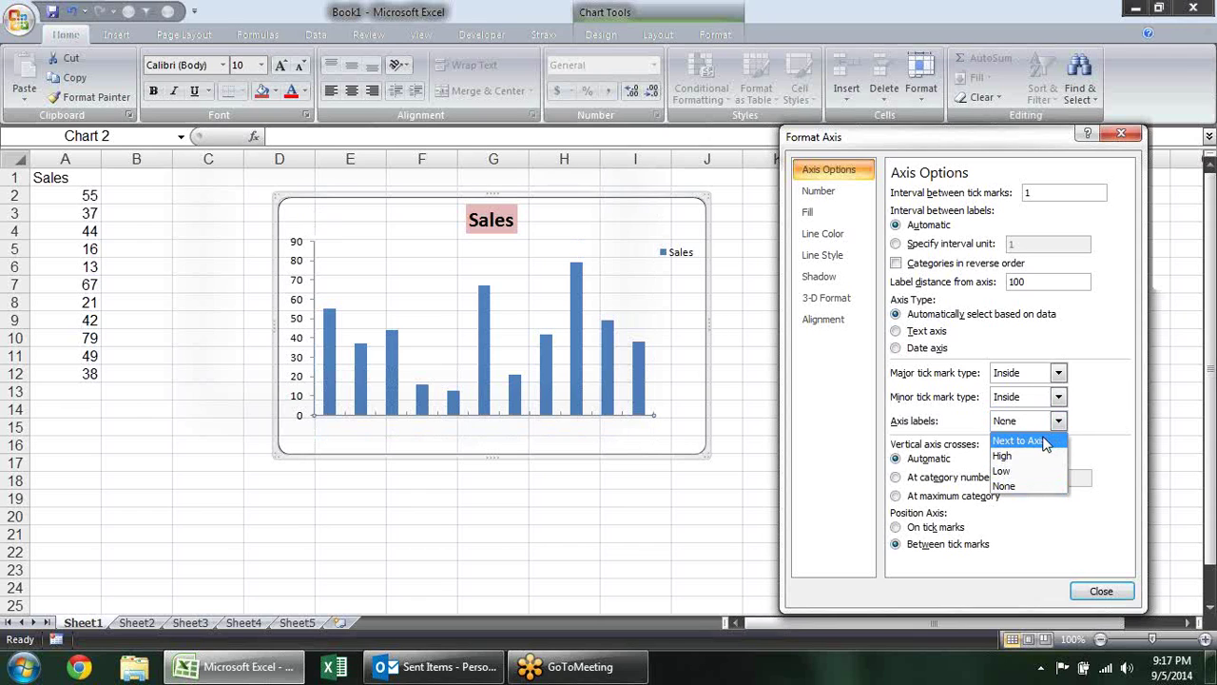
click(1045, 441)
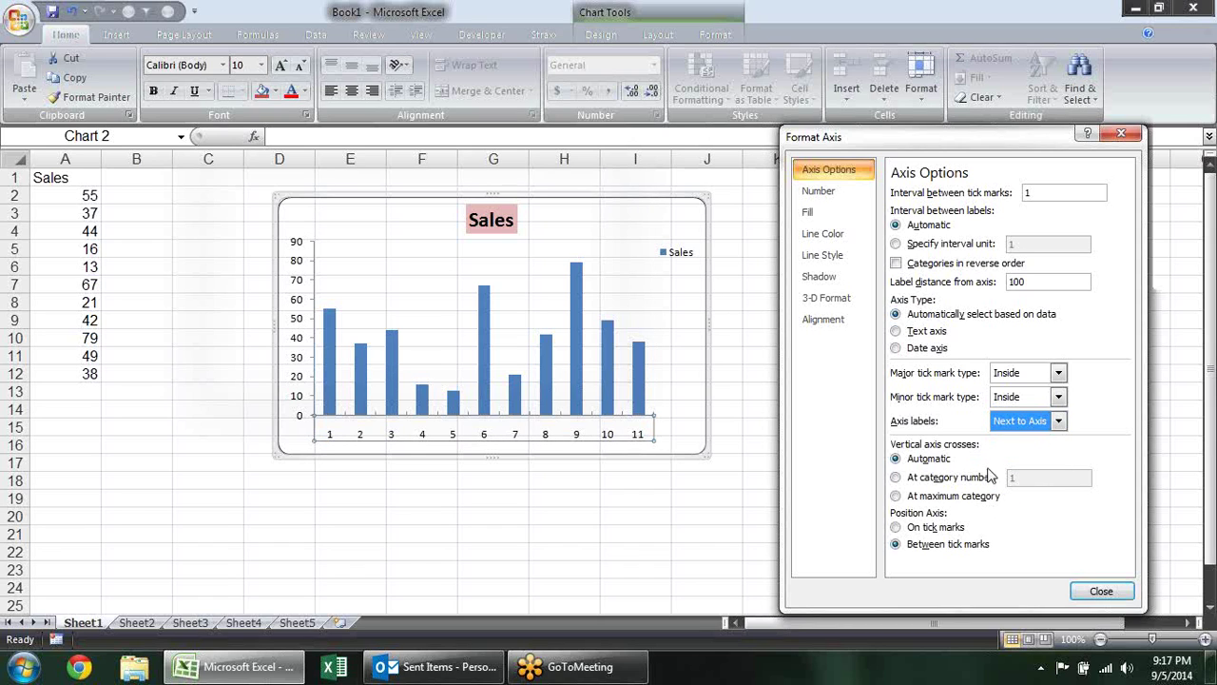
Test vertical axis crossing and On/Between tick mark positions, restore defaults, and show the Number settings
click(976, 482)
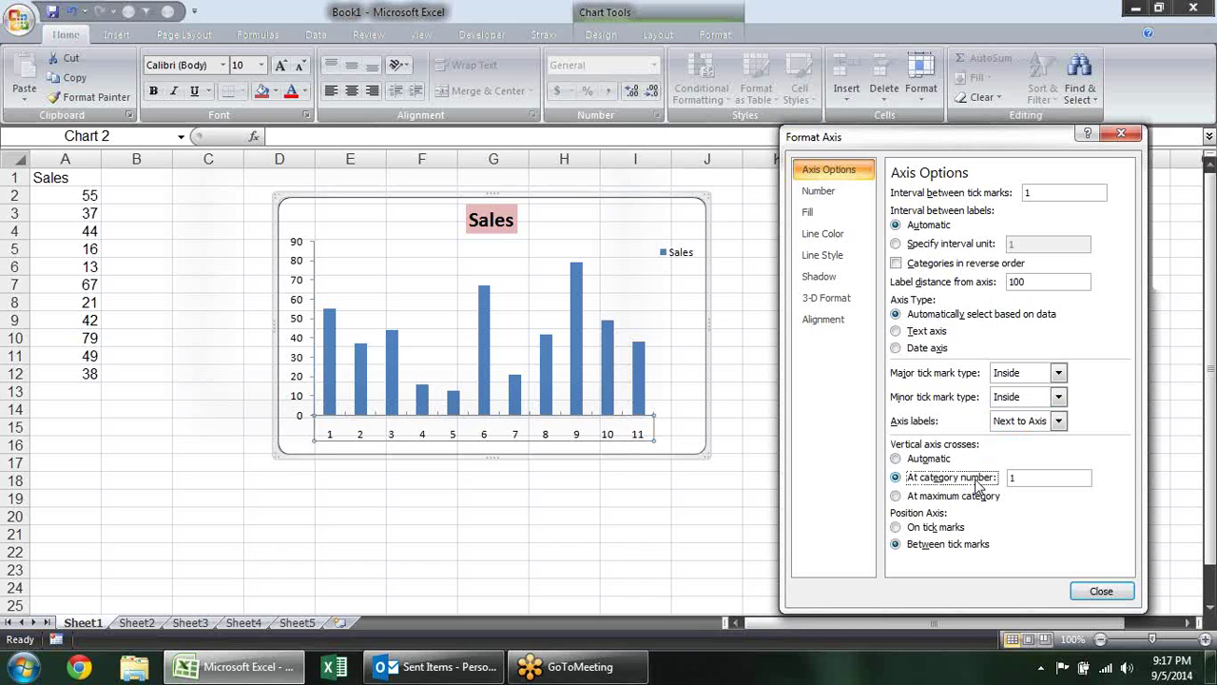
drag(1015, 476, 1005, 482)
text(5)
click(955, 494)
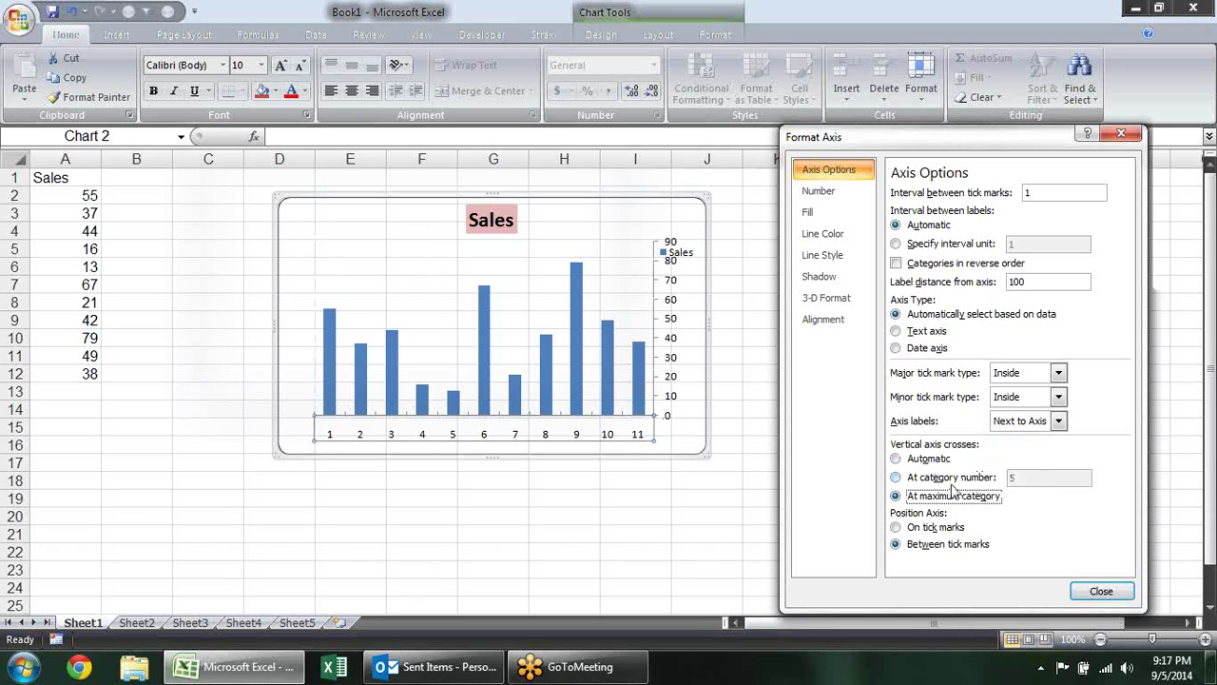
click(928, 460)
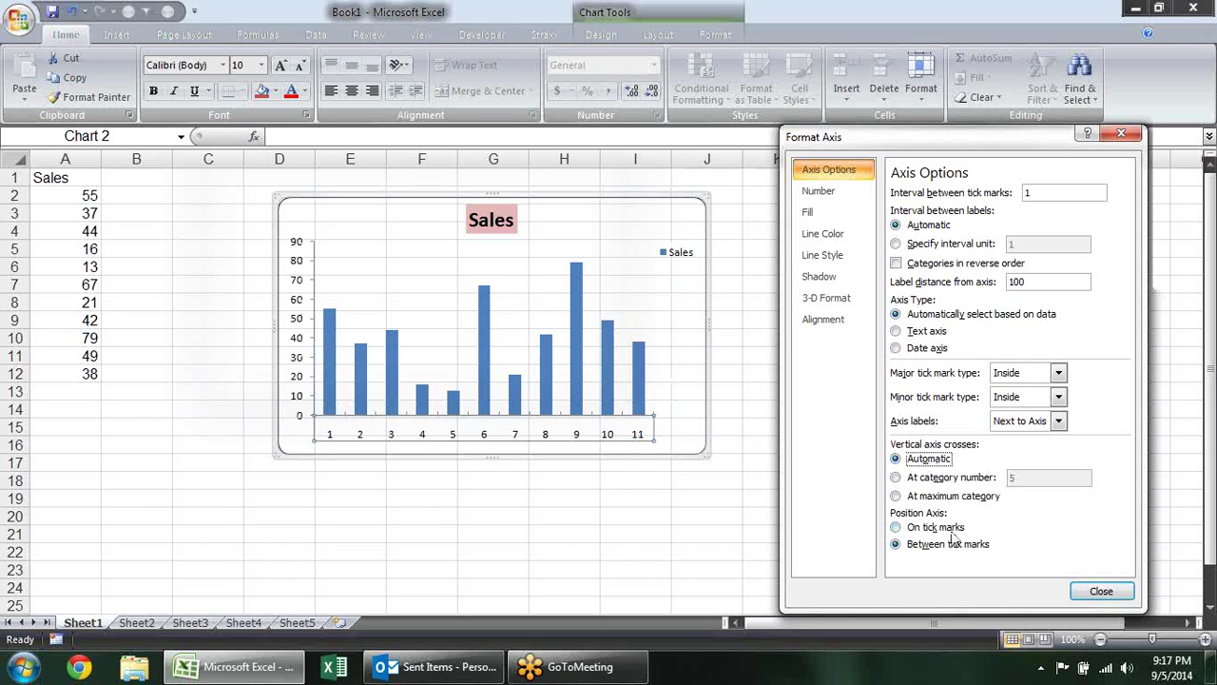
click(950, 530)
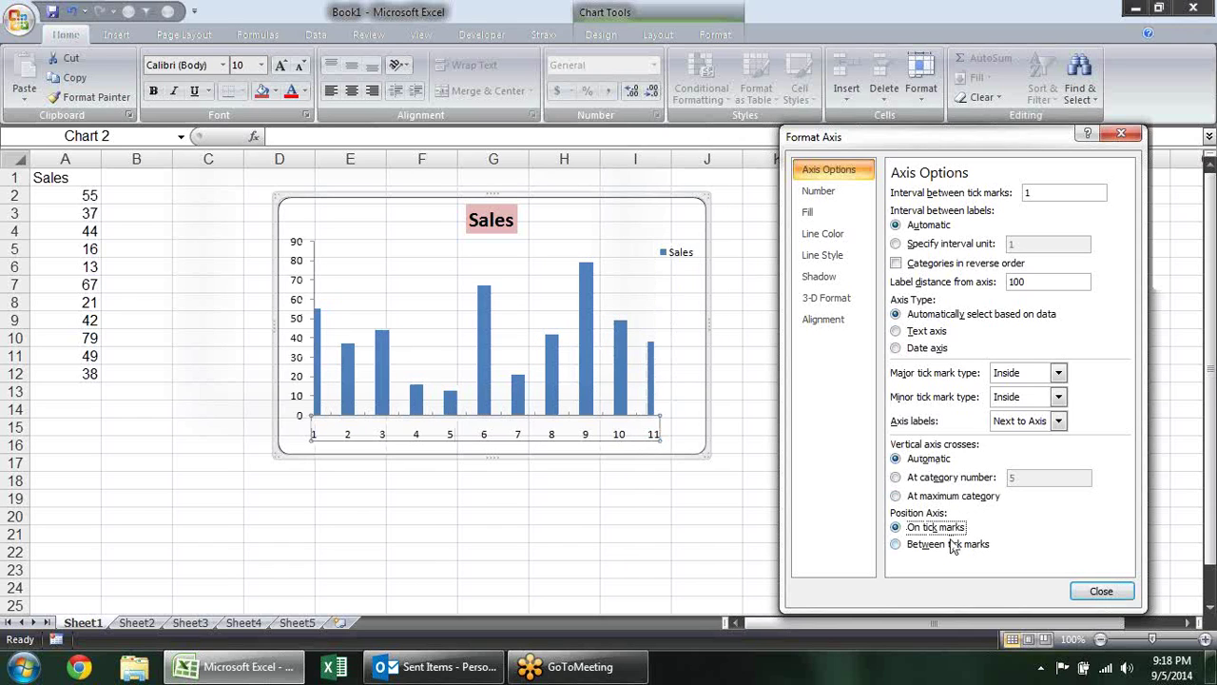
click(950, 548)
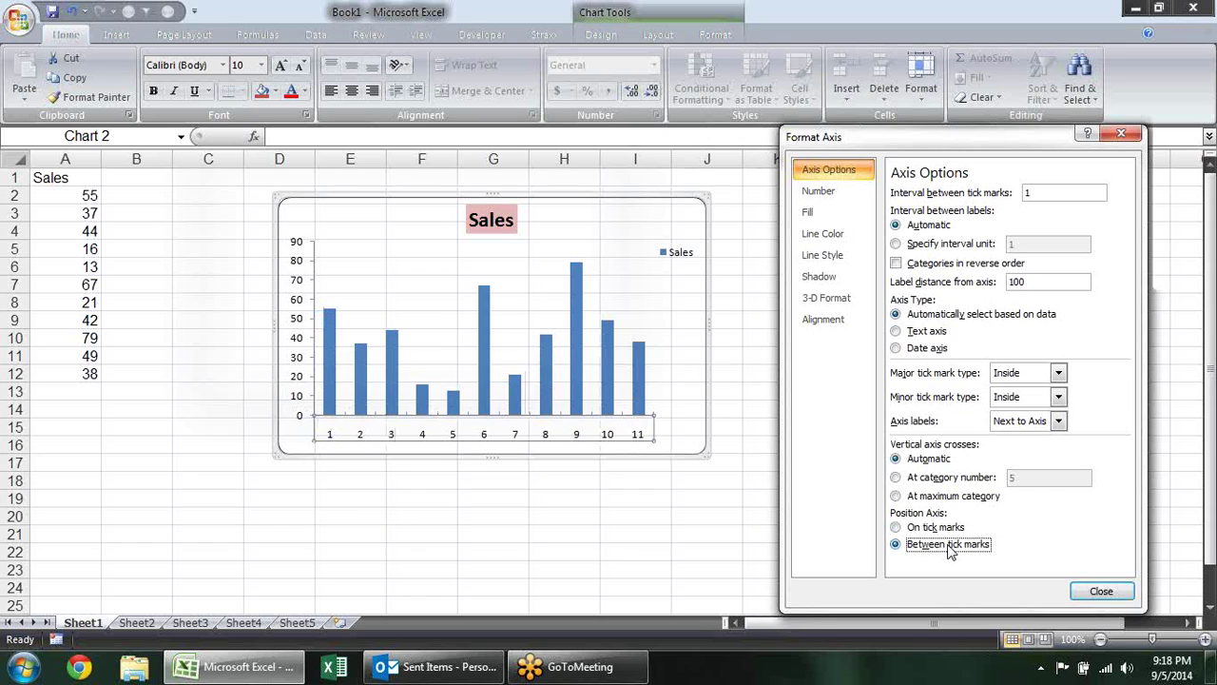
click(949, 533)
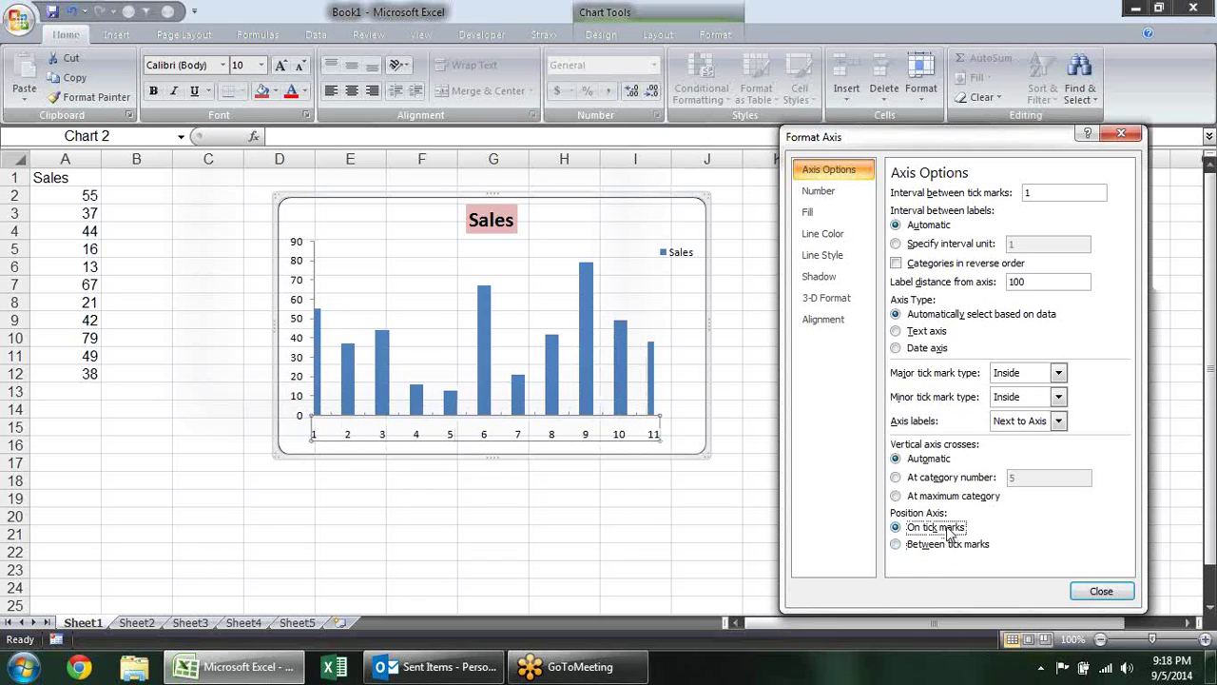
click(950, 546)
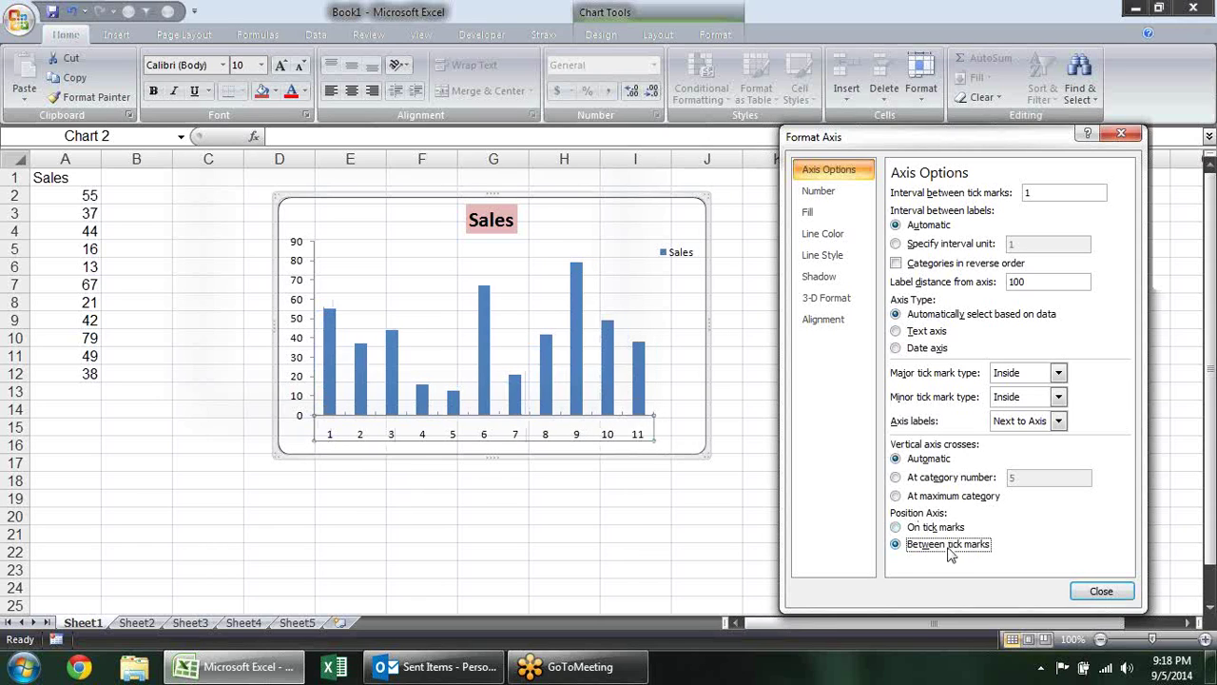
click(850, 193)
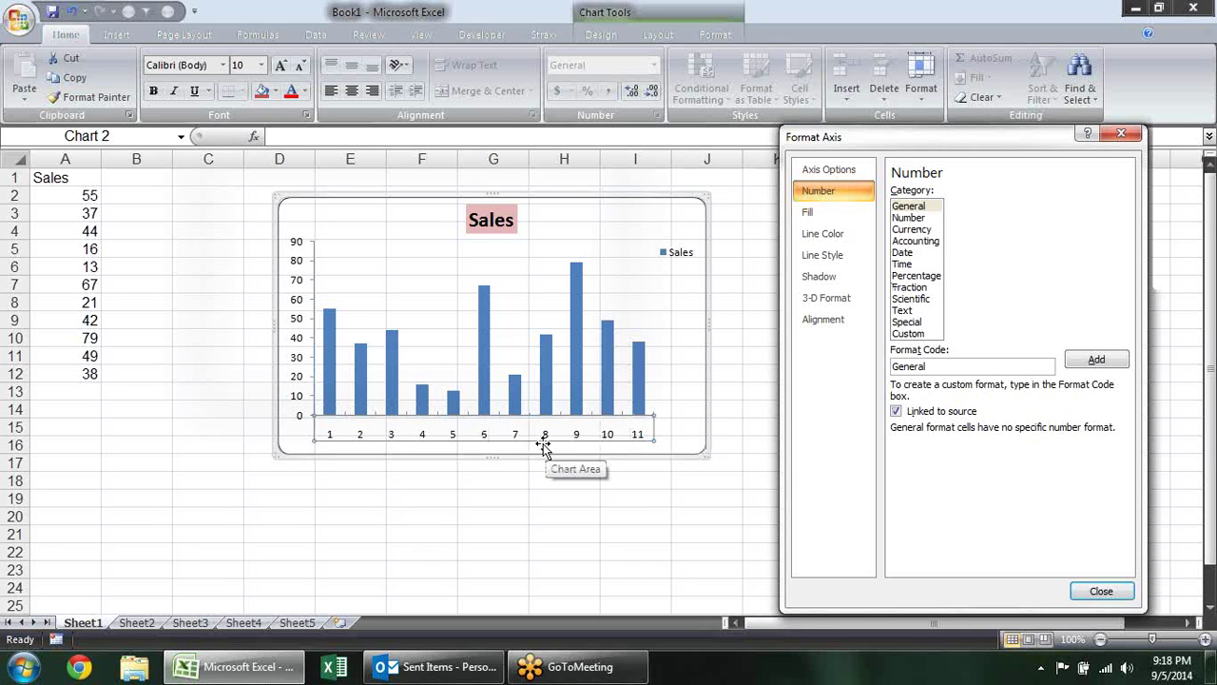
Insert a new column A headed 'Date' with dates 1-Jan through 11-Jan in A2:A12
key(Escape)
key(Escape)
key(Escape)
right_click(80, 159)
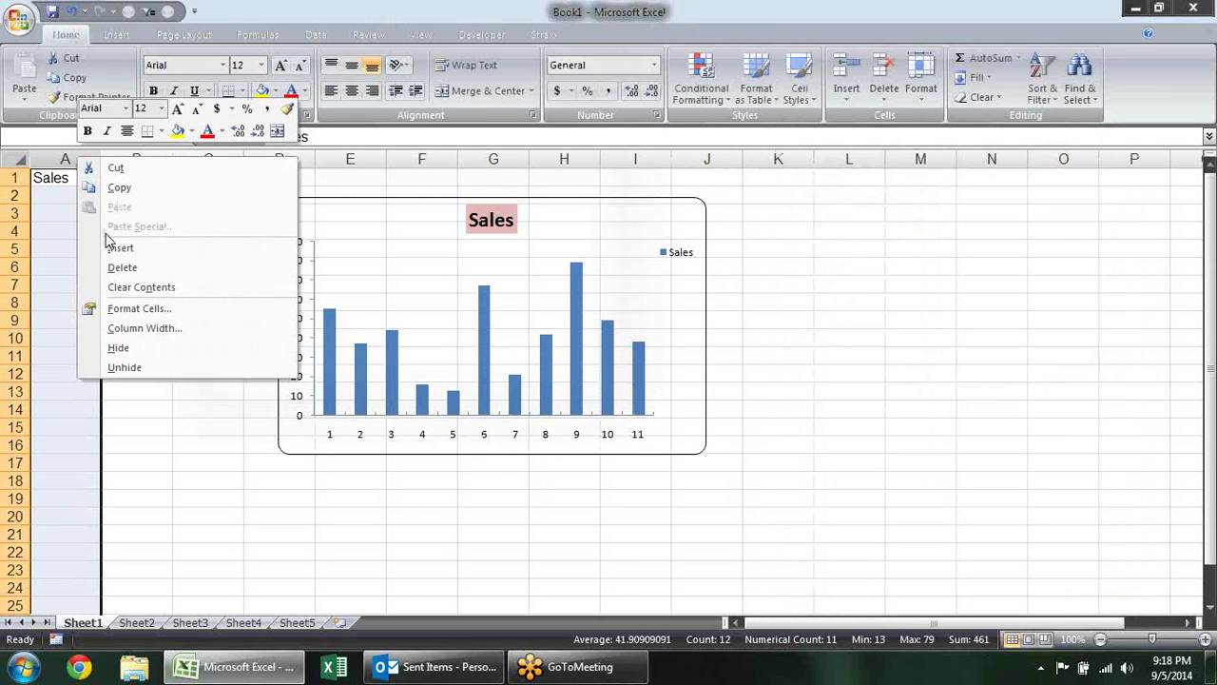
click(136, 250)
click(60, 180)
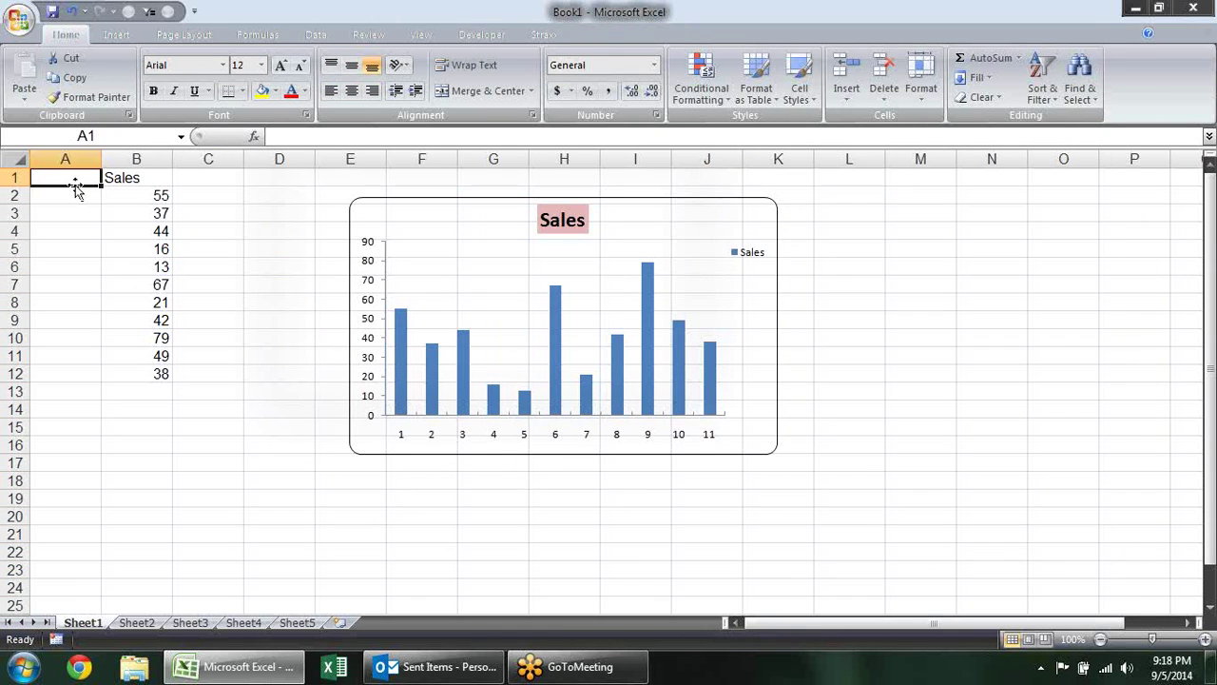
text(Date)
key(Return)
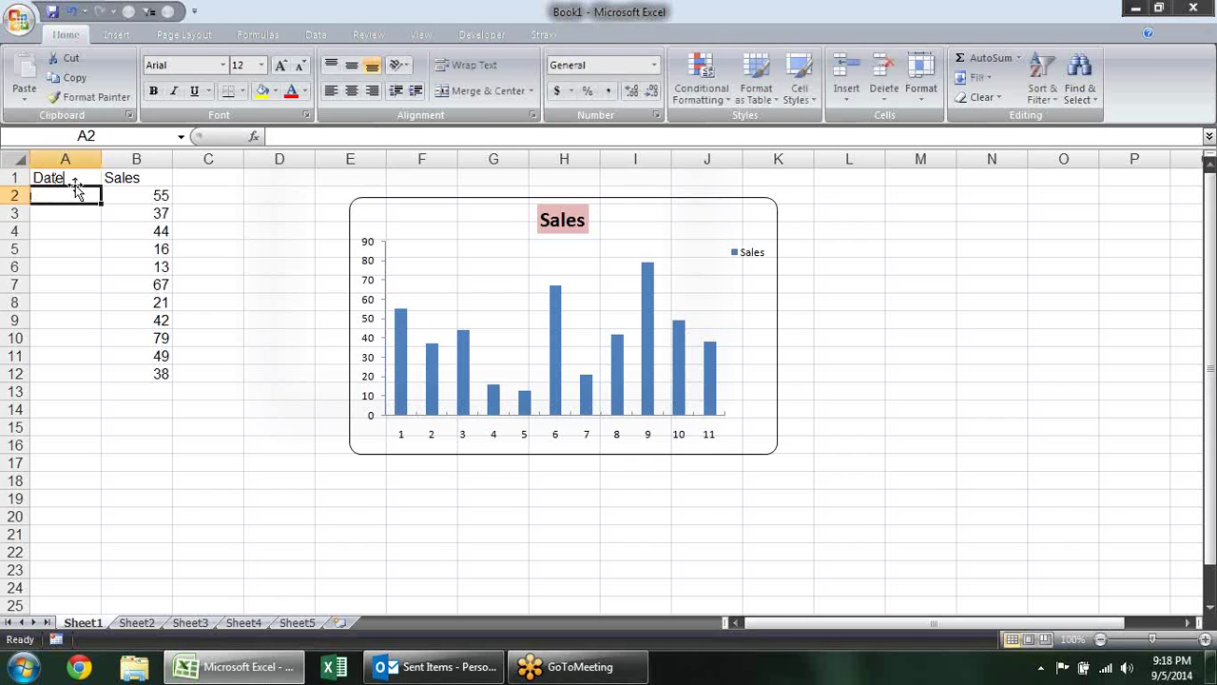
text(1-jan-14)
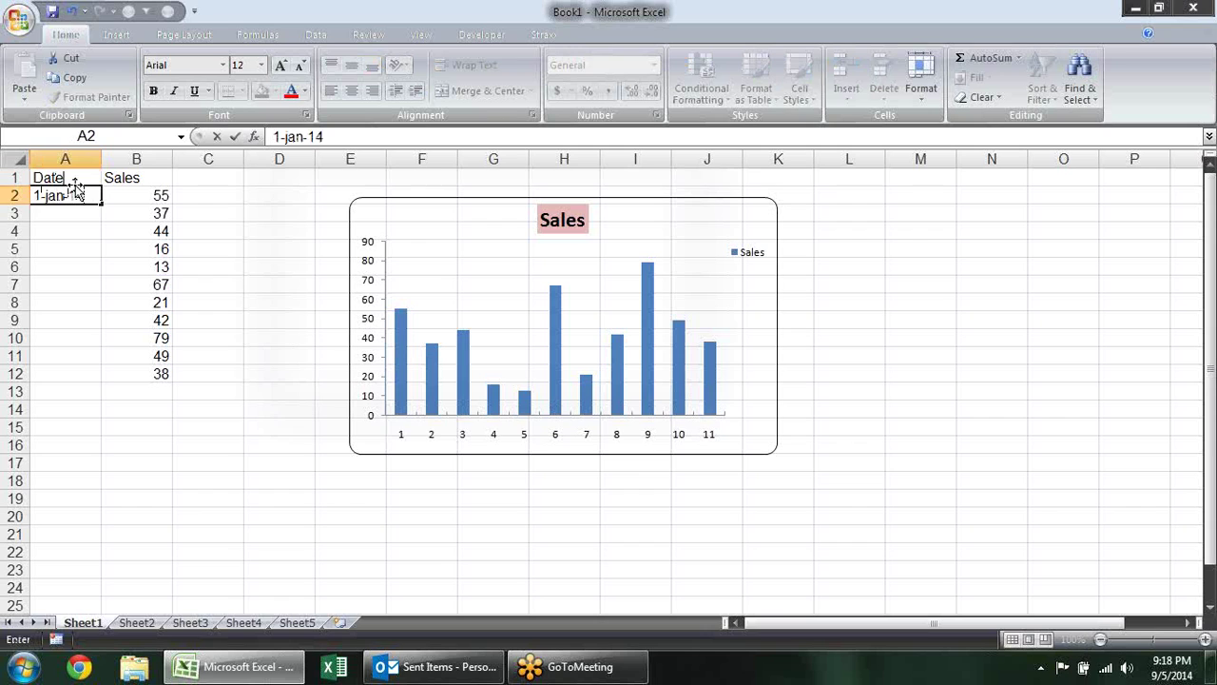
key(Return)
click(76, 194)
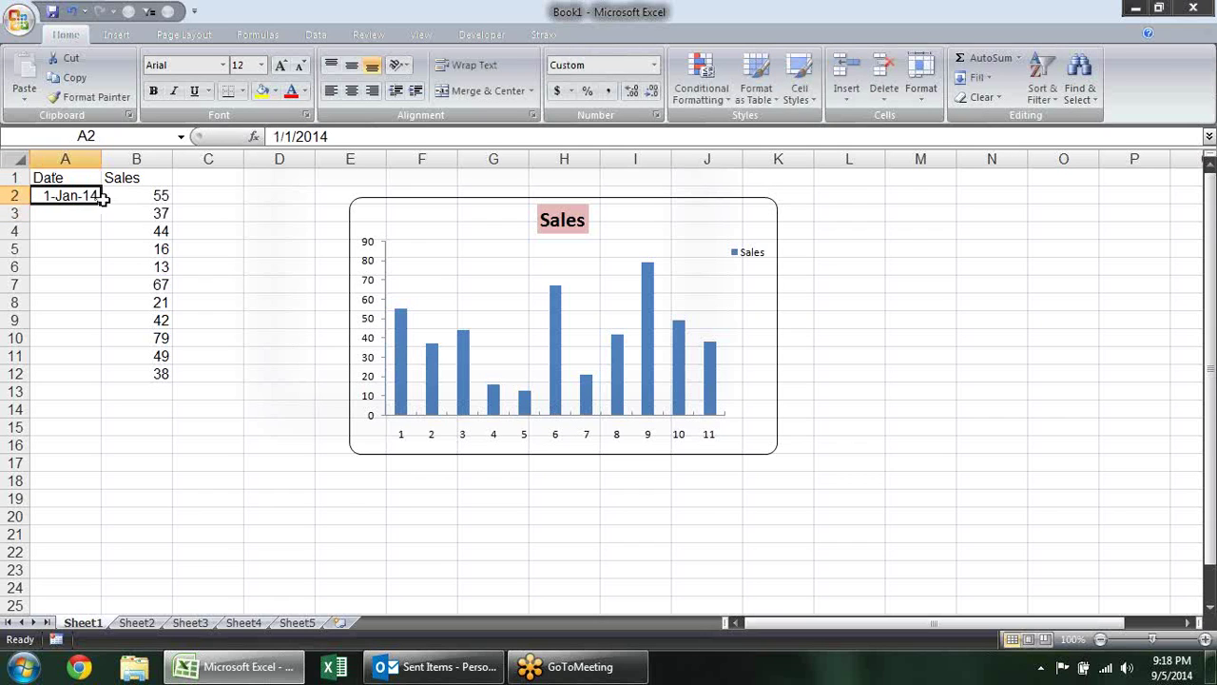
drag(101, 206, 101, 377)
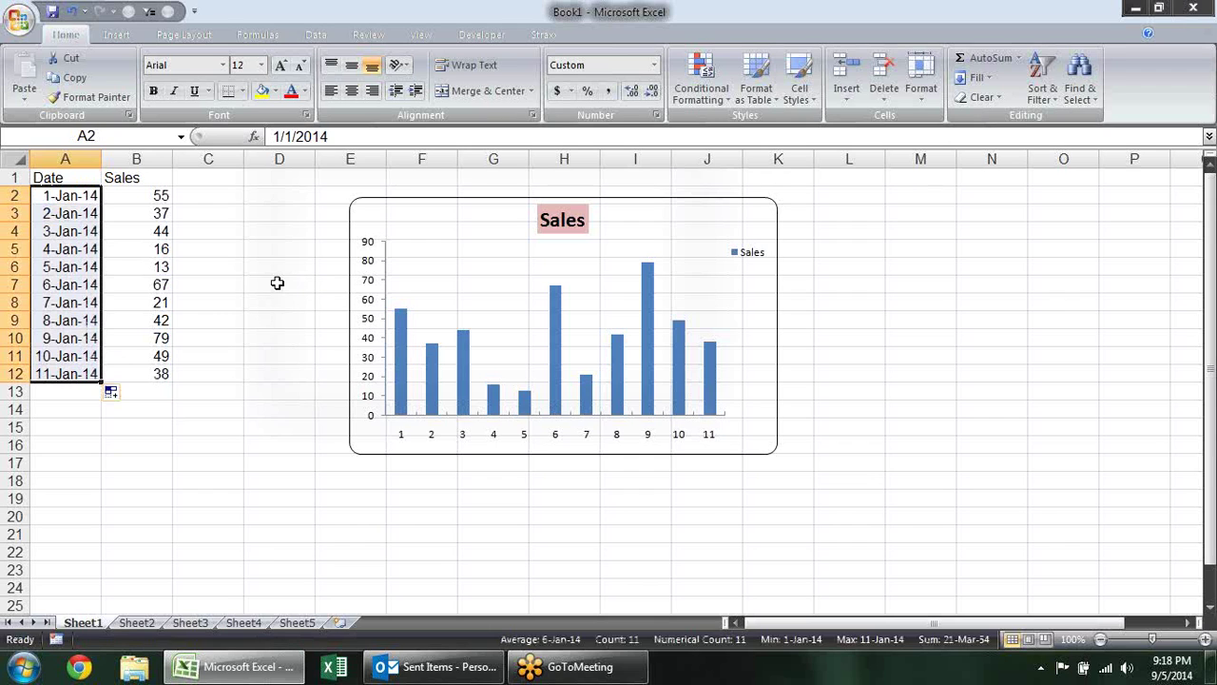
Extend the chart's source range to the Date column, then delete the chart and select A1:B12
click(587, 306)
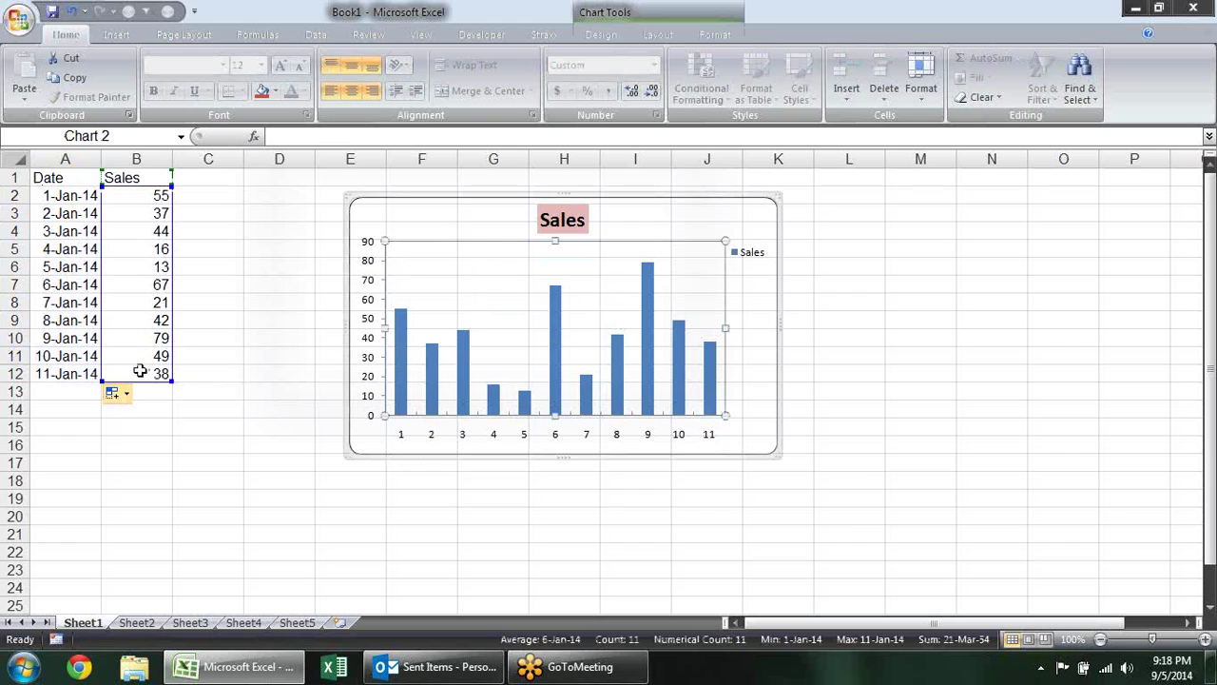
drag(102, 378, 11, 382)
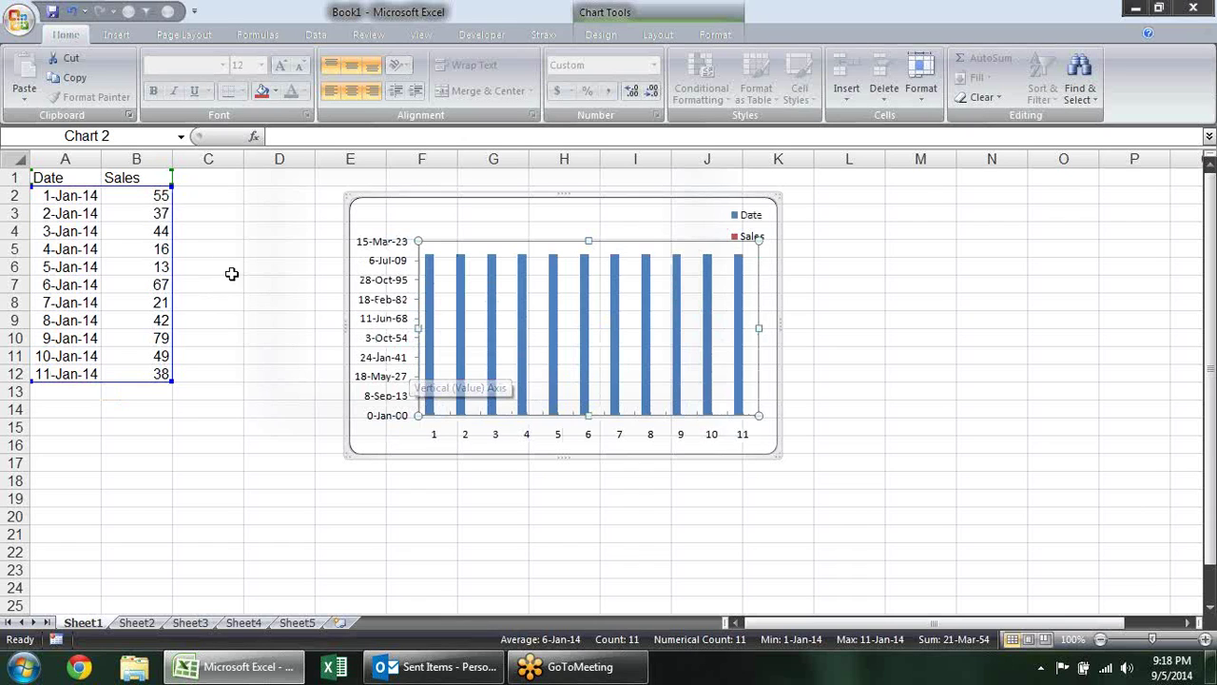
drag(133, 190, 133, 190)
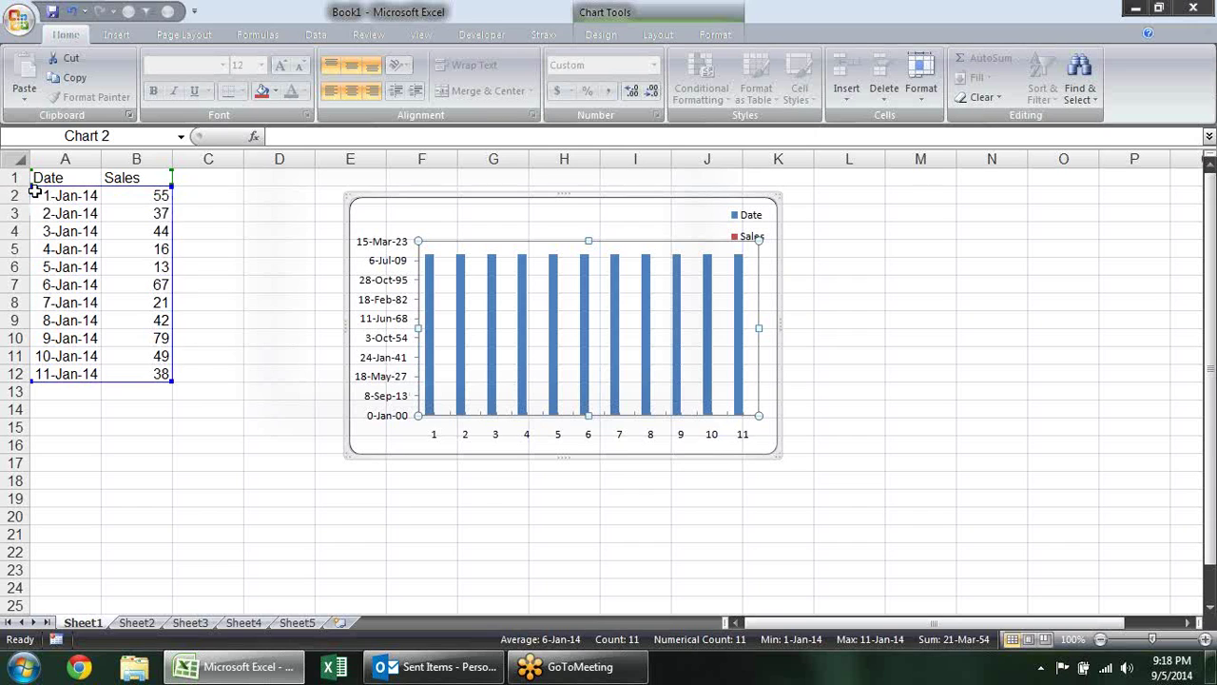
click(619, 197)
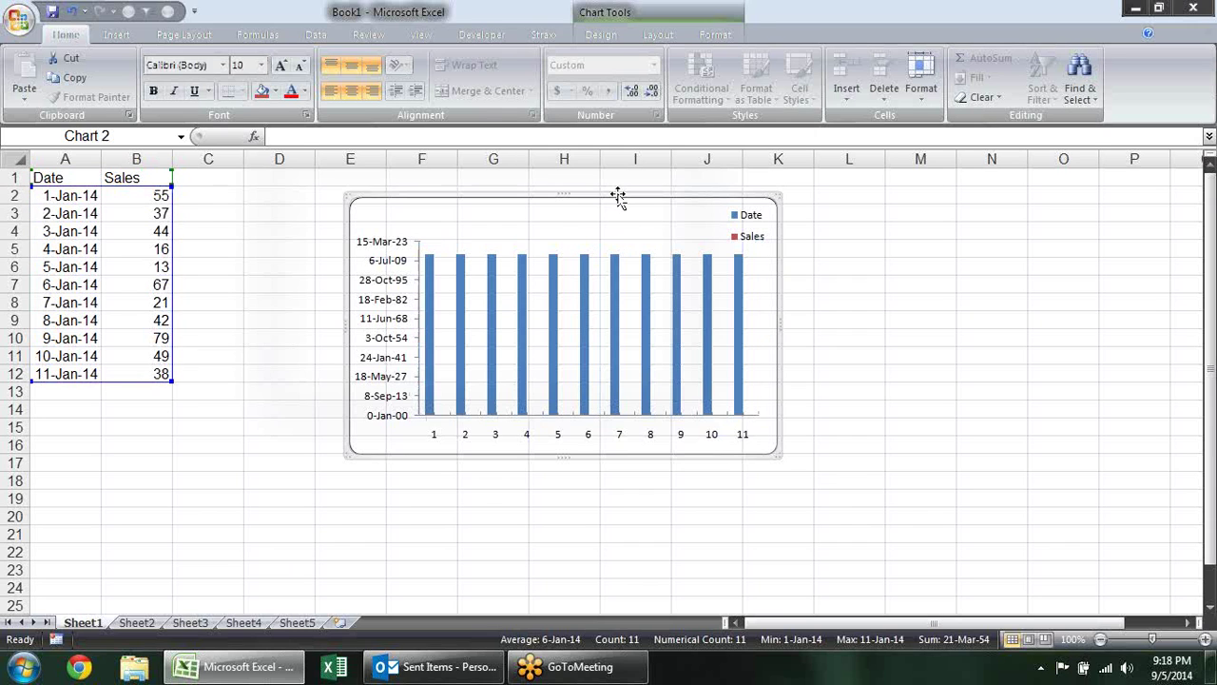
key(Delete)
drag(88, 178, 158, 372)
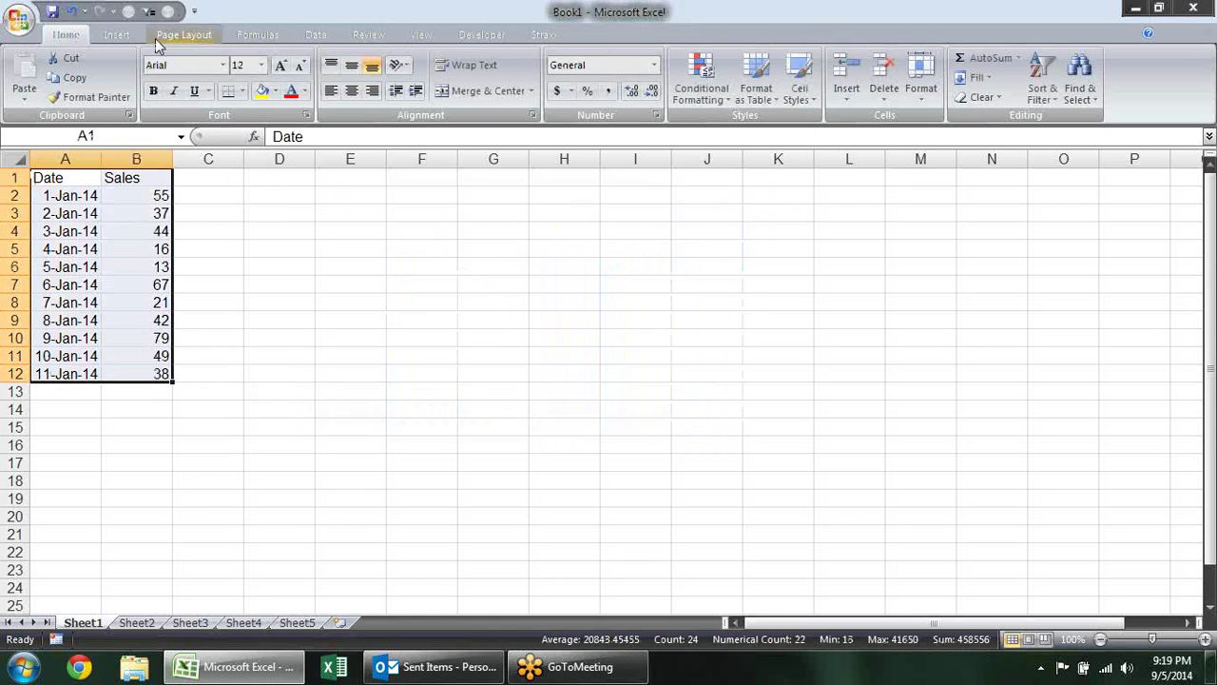
Insert a 2-D Clustered Column chart from the Date and Sales table
click(116, 35)
click(289, 71)
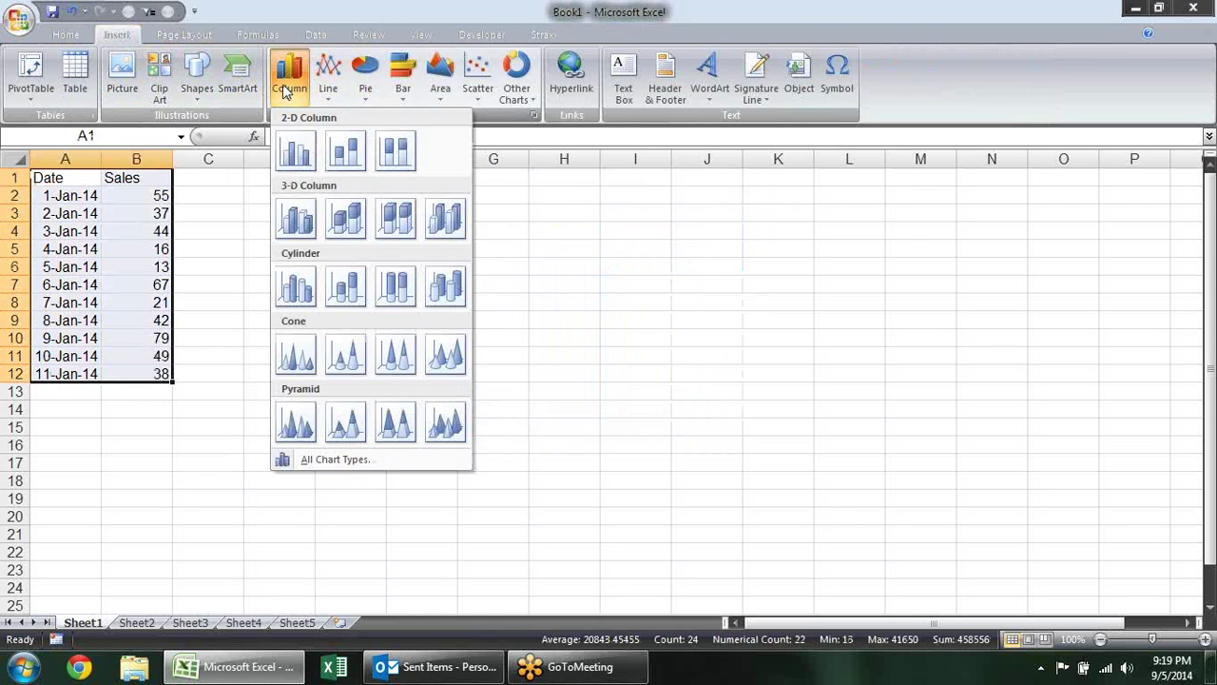
click(295, 150)
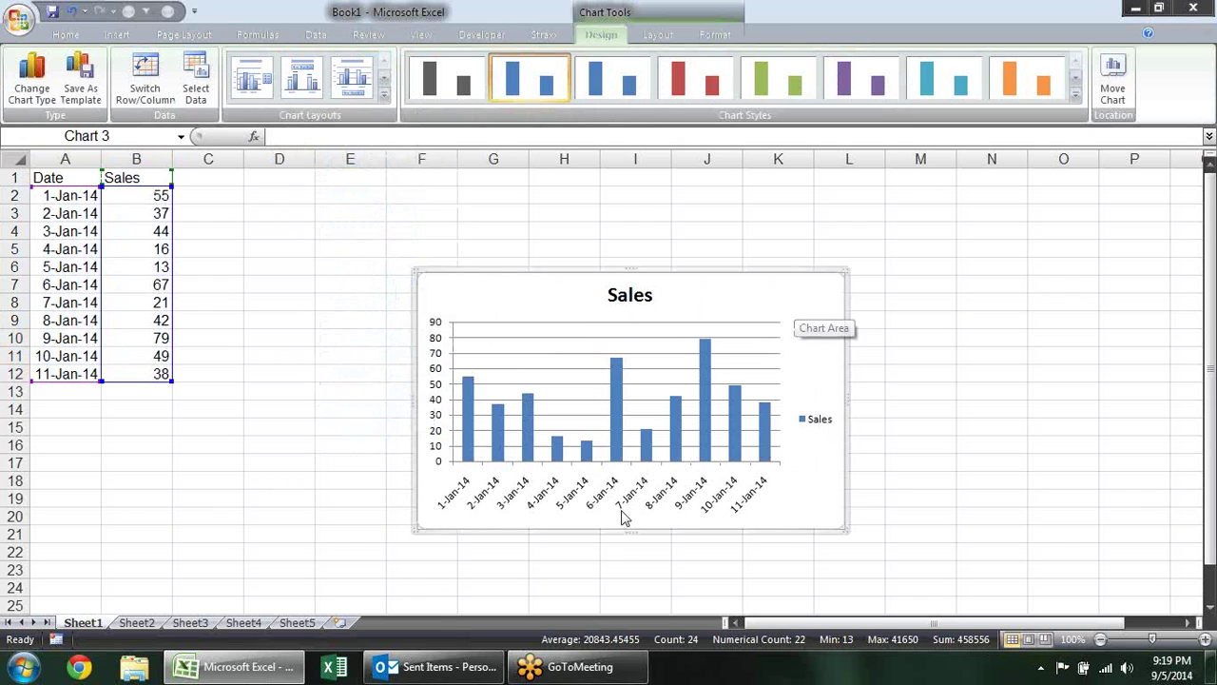
Format the category axis numbers as Date with the 14-Mar (d-mmm) type
click(726, 497)
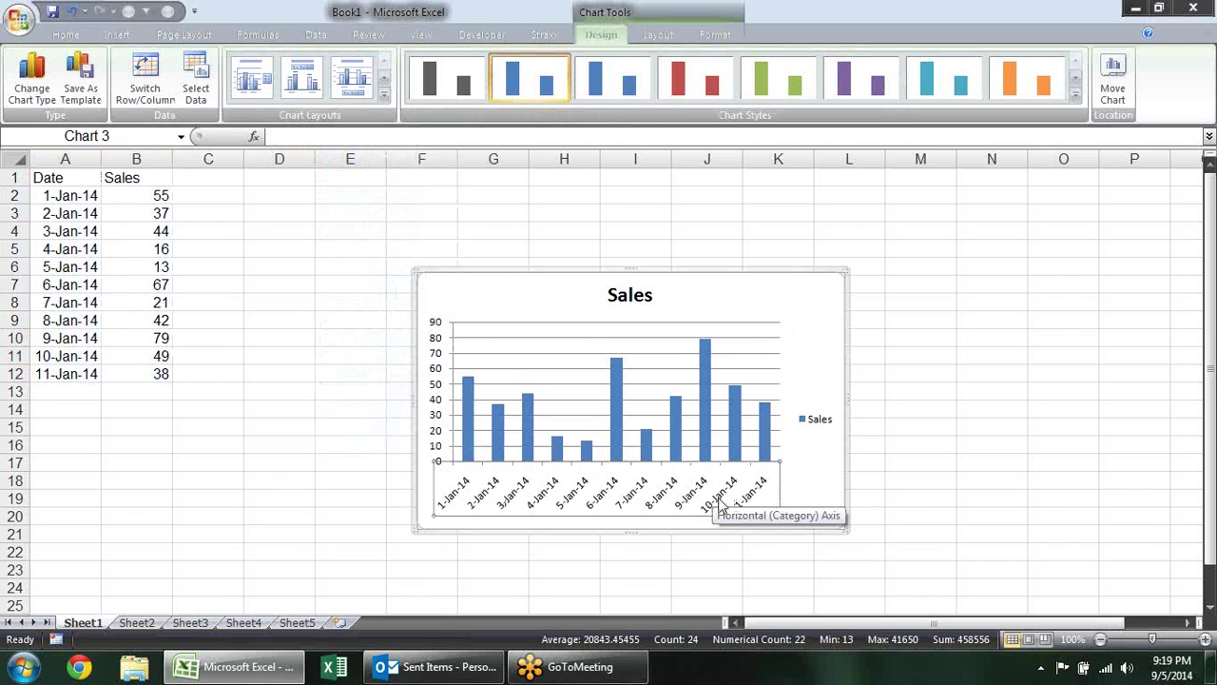
right_click(719, 498)
click(743, 487)
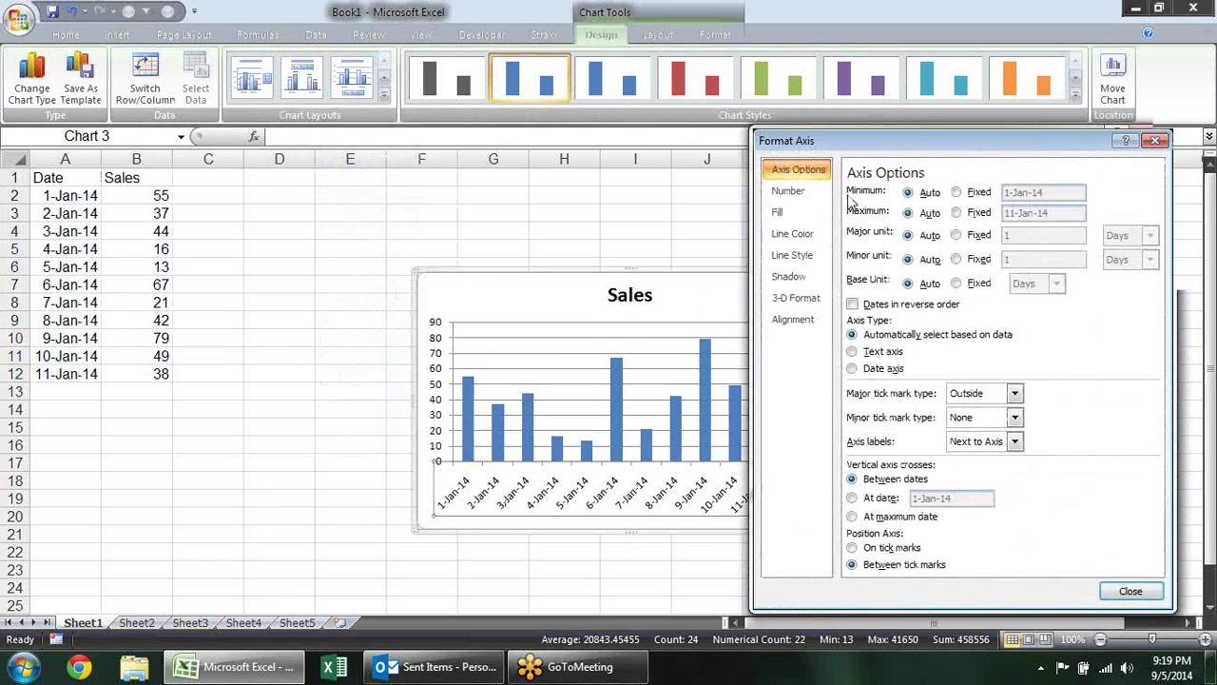
click(787, 191)
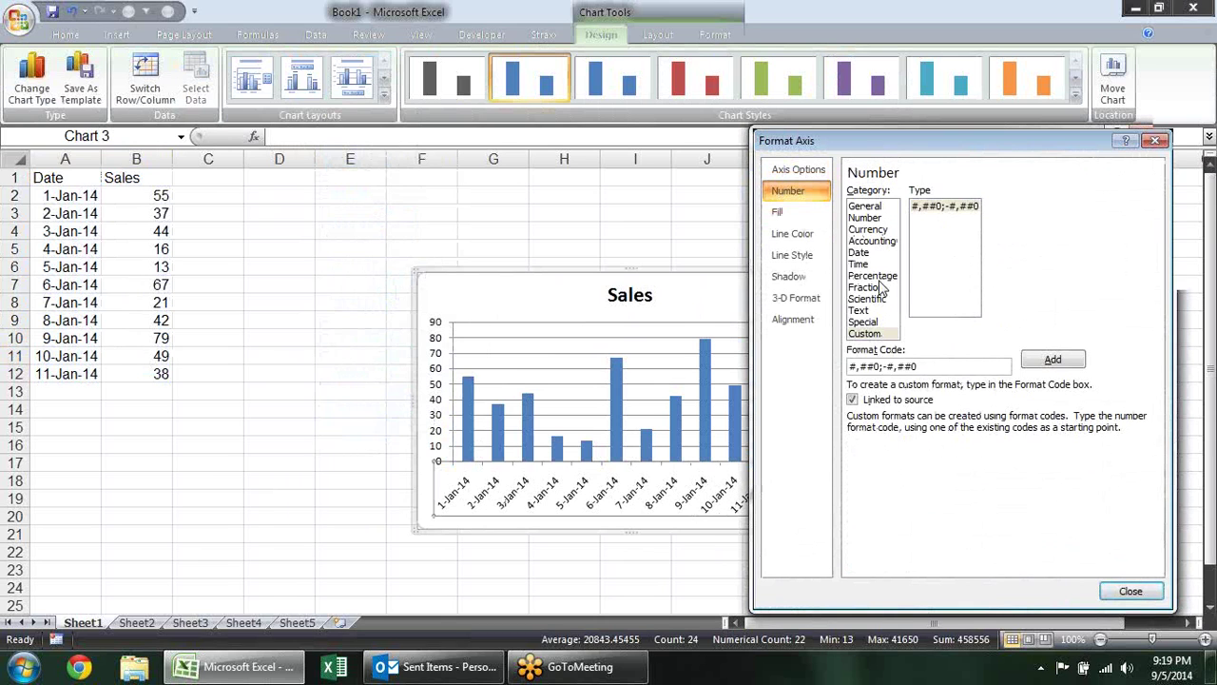
click(860, 252)
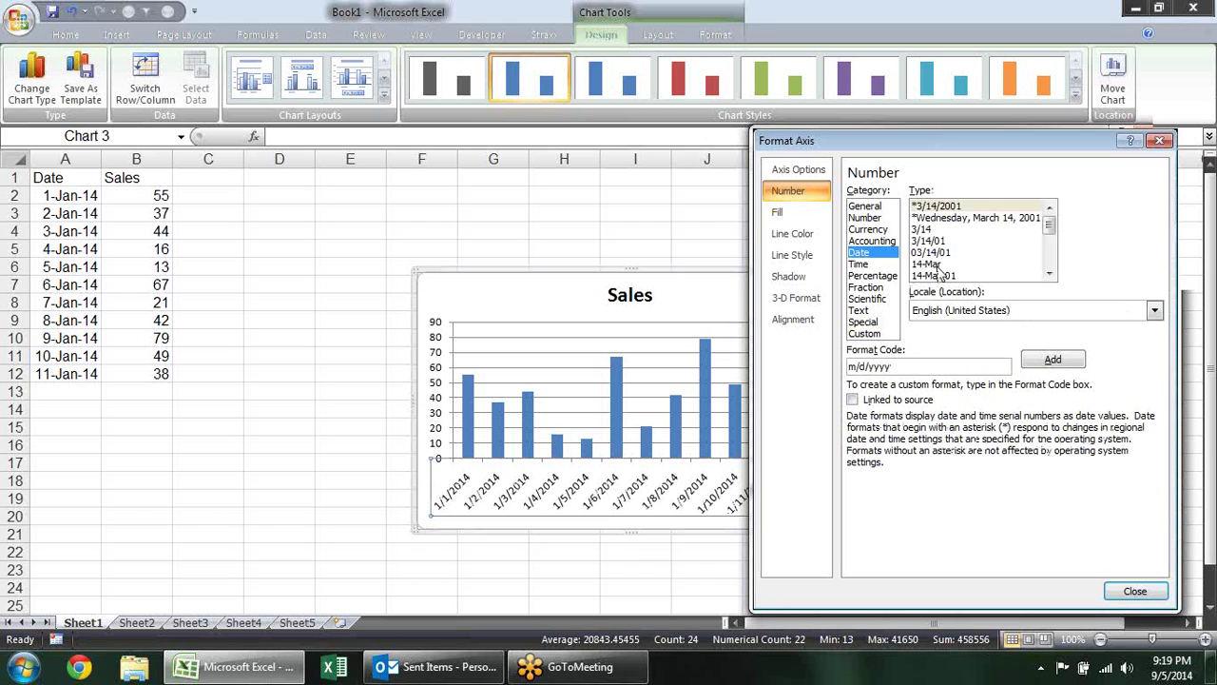
click(937, 267)
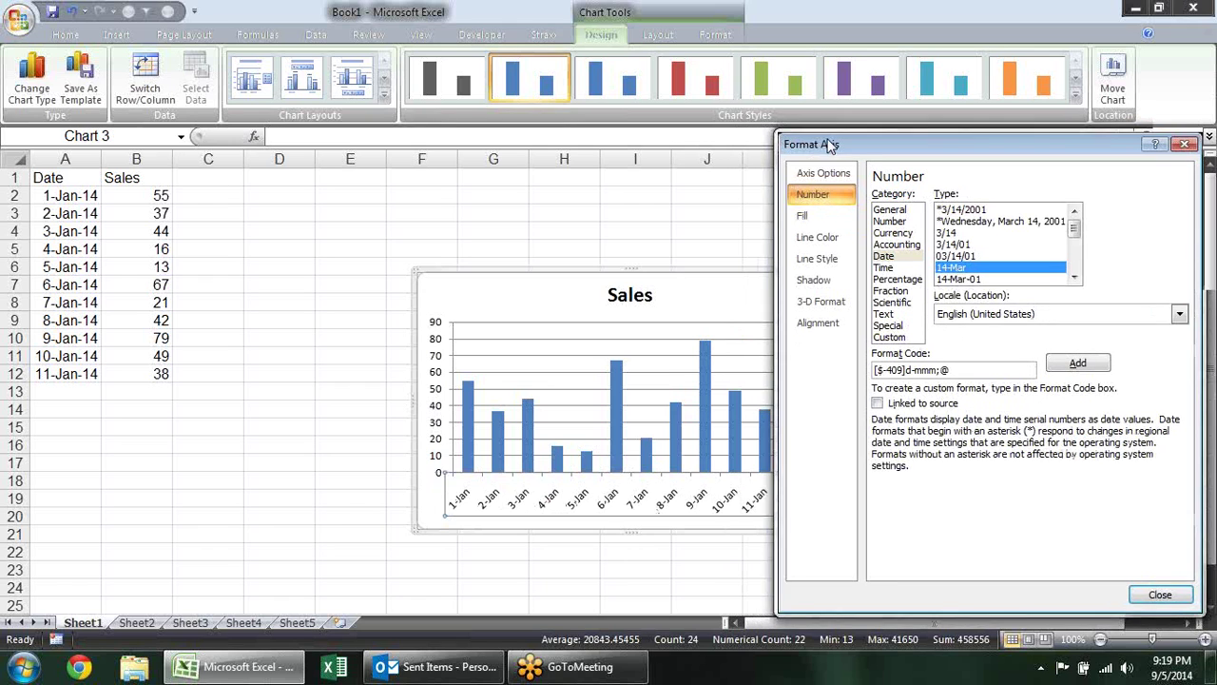
drag(777, 140, 830, 147)
Set the date axis Fill to No fill and Line Color to No line
click(825, 221)
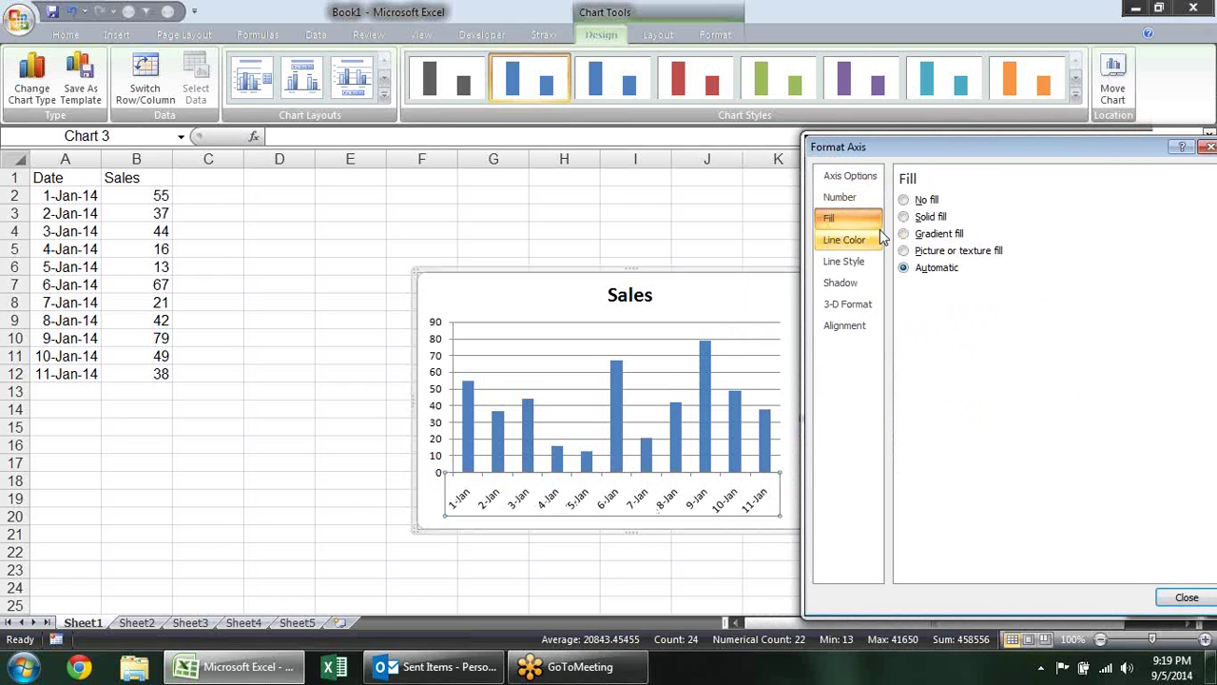
click(910, 217)
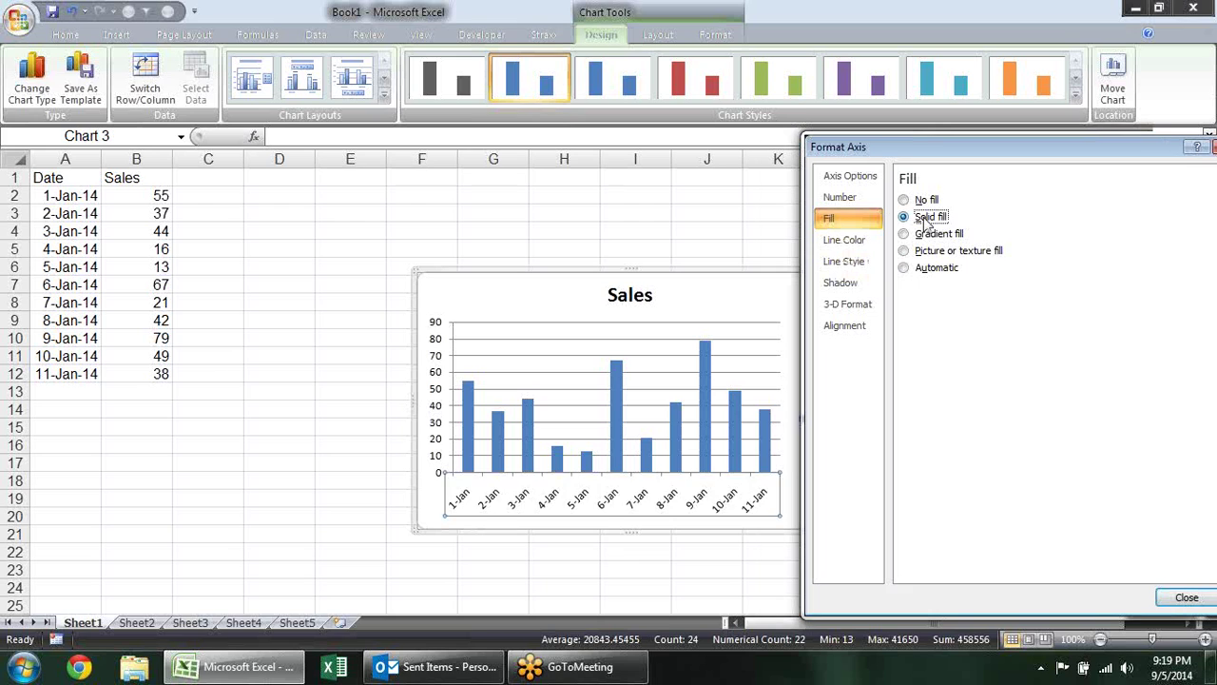
click(897, 199)
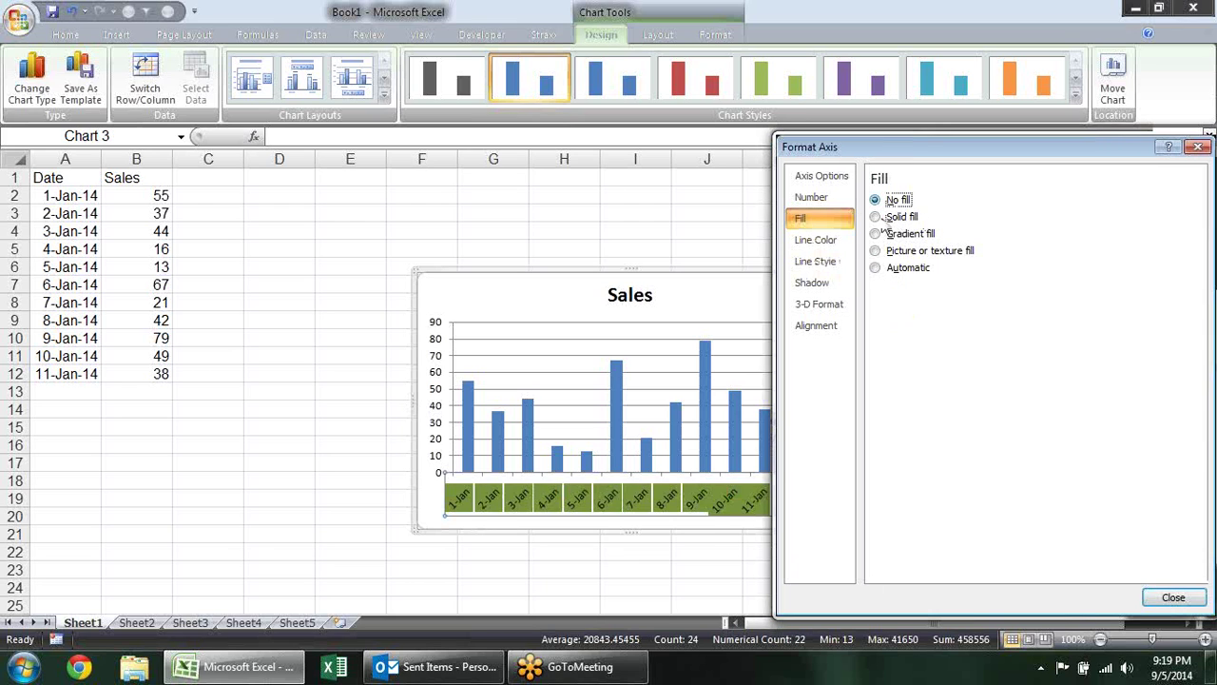
click(844, 244)
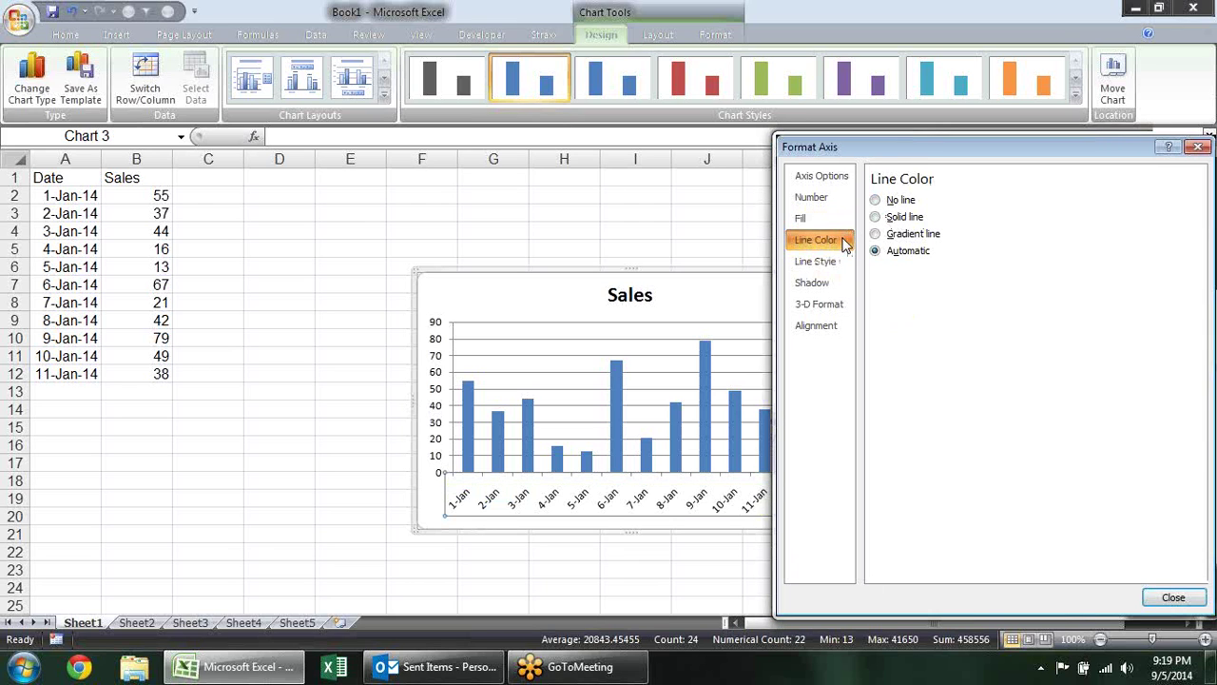
click(890, 218)
click(894, 199)
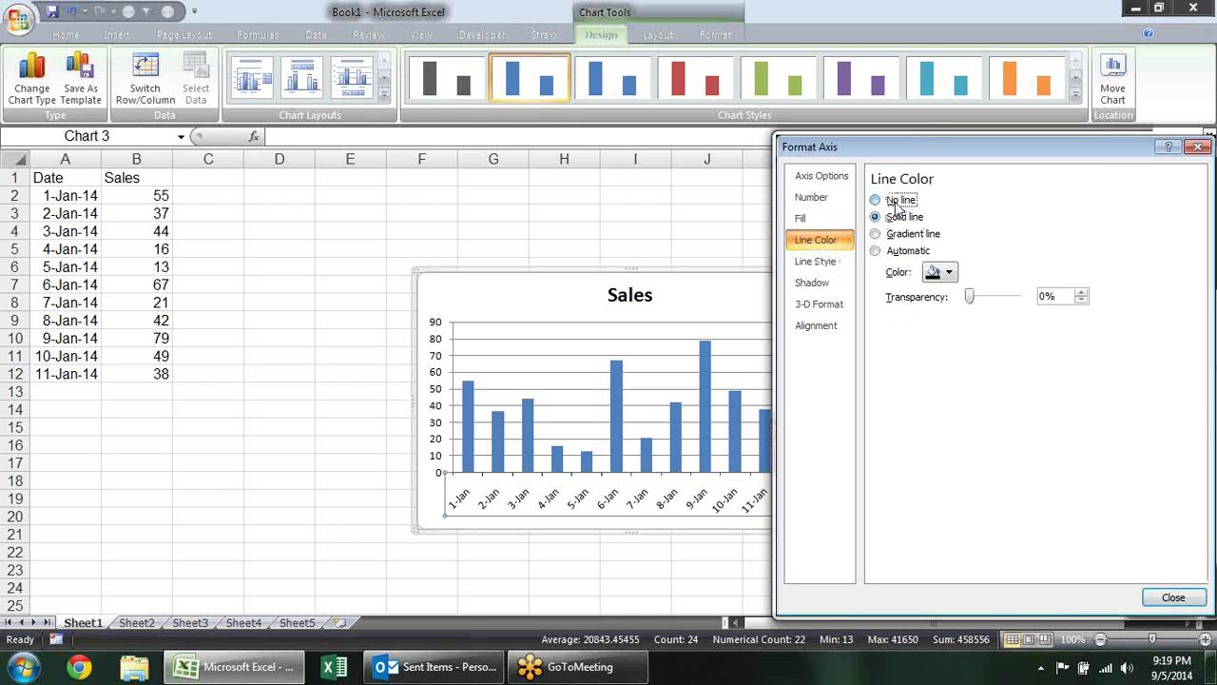
Look through the axis Line Style, Shadow, 3-D Format and Alignment pages
click(845, 261)
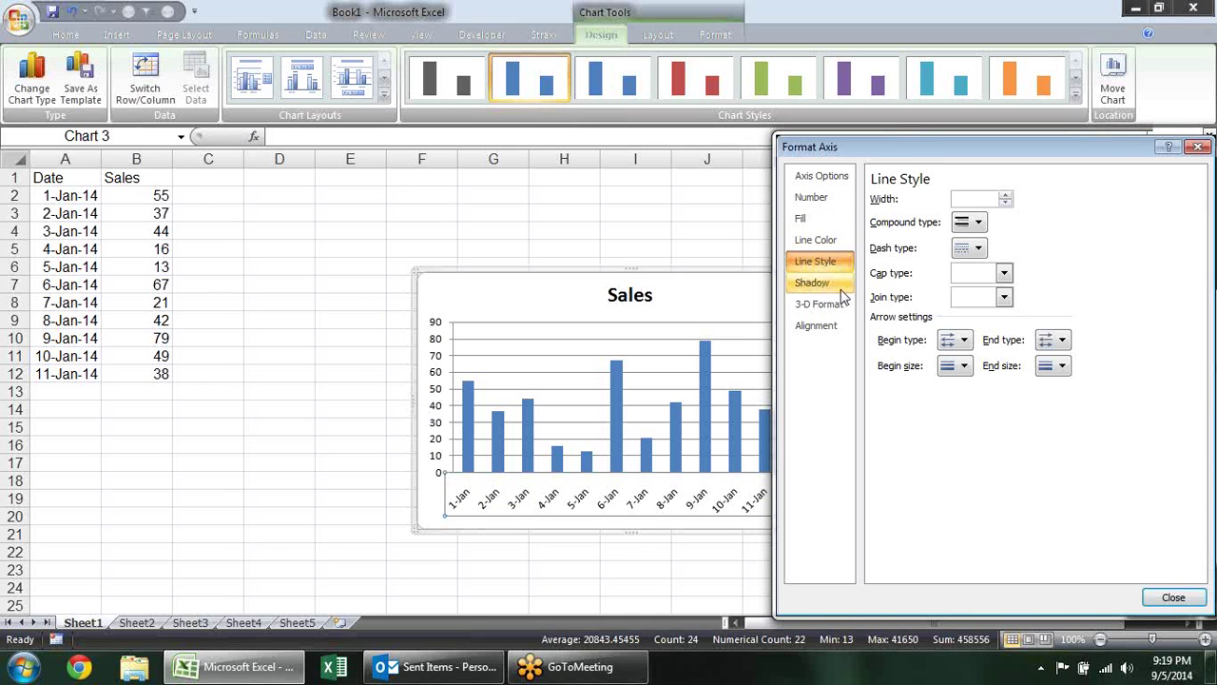
click(843, 290)
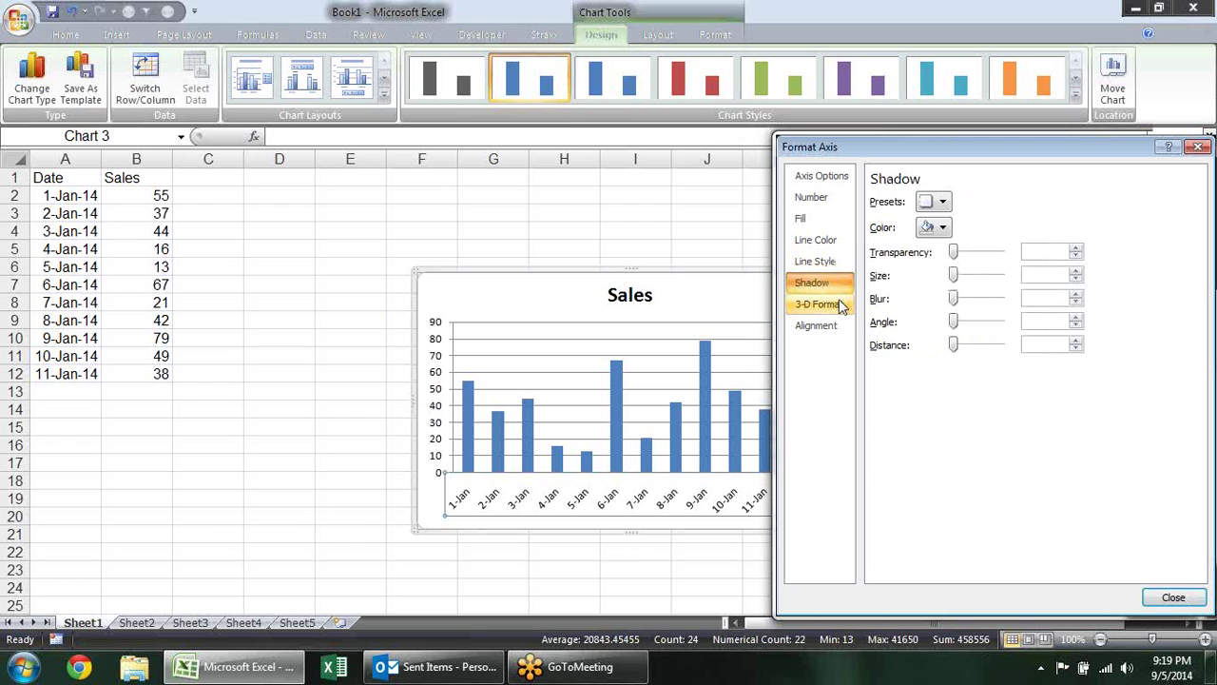
click(842, 303)
click(837, 325)
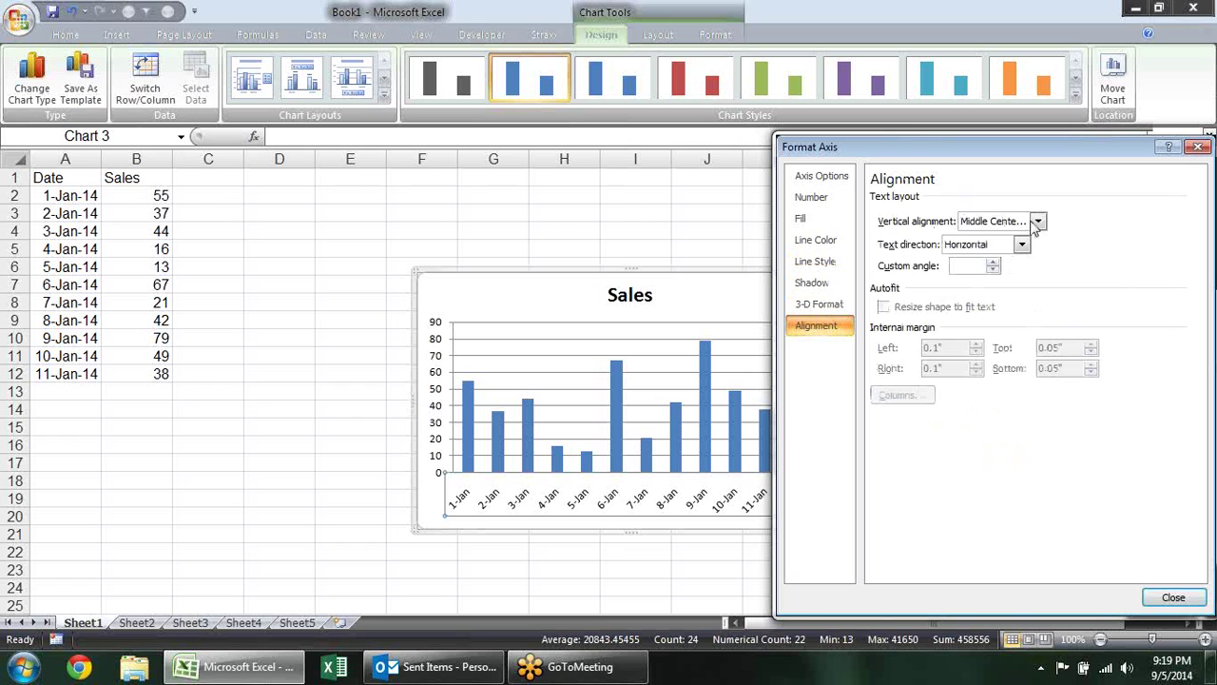
Set the date axis labels' vertical alignment to Bottom
click(1036, 222)
click(1023, 309)
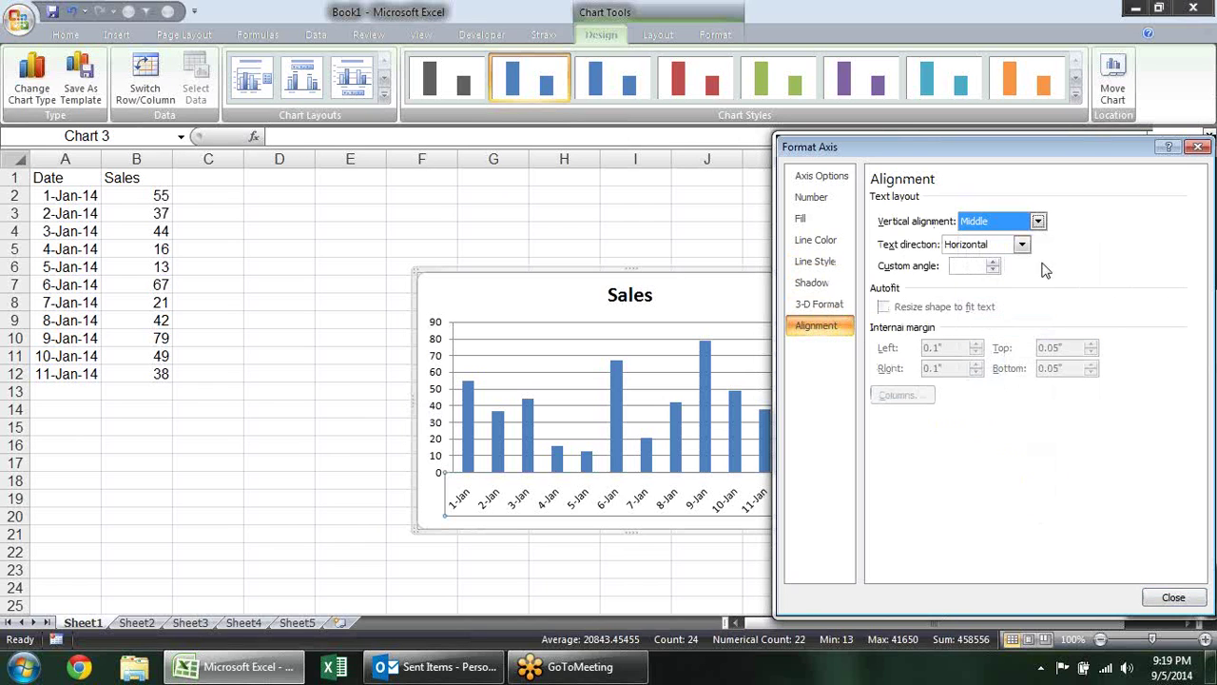
click(1037, 220)
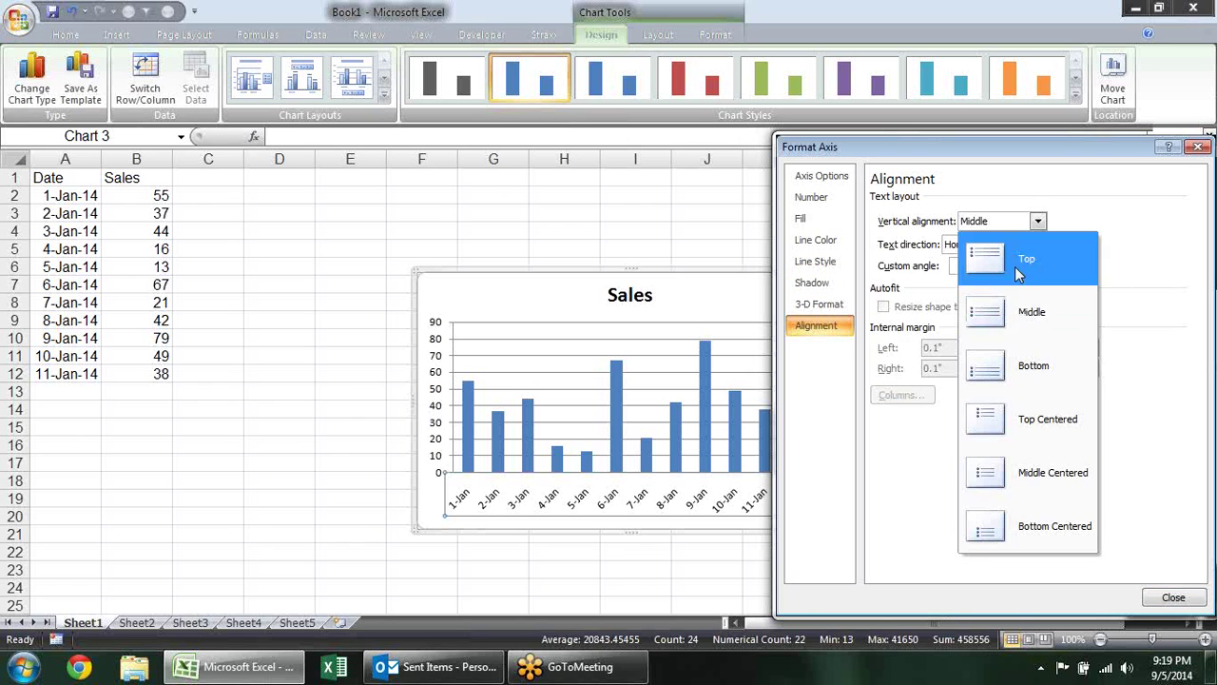
click(1005, 373)
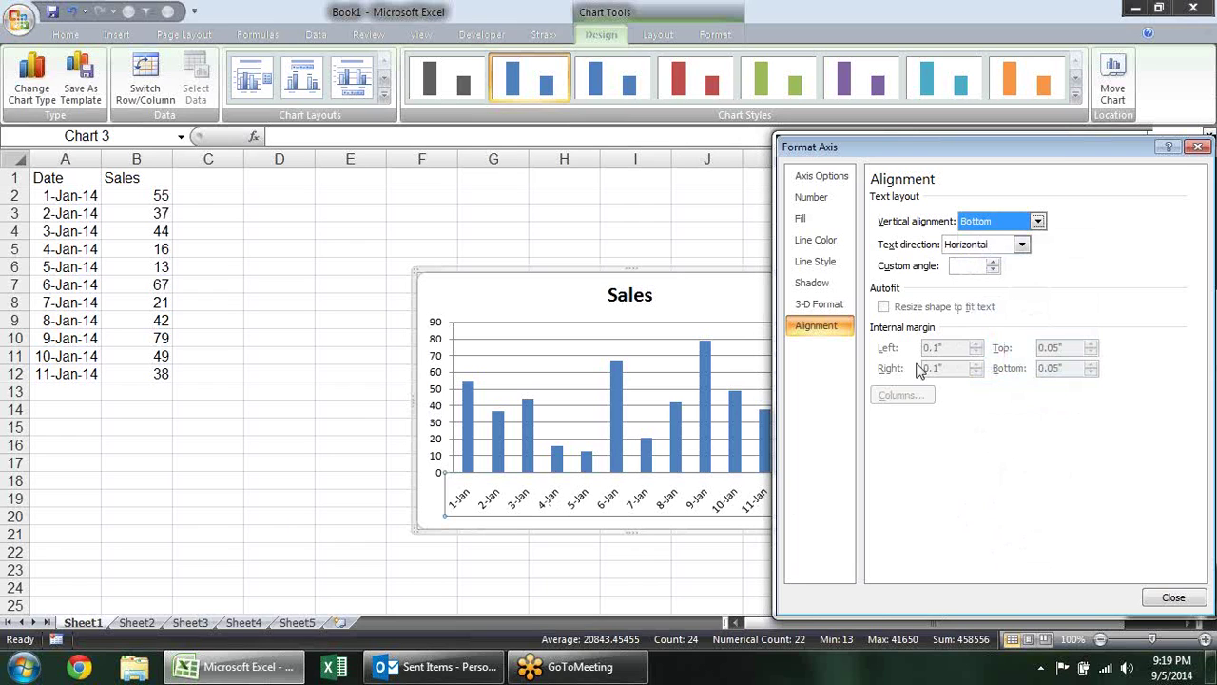
Try 90°, 270° and stacked text directions, return labels to Horizontal, and close Format Axis
click(1022, 245)
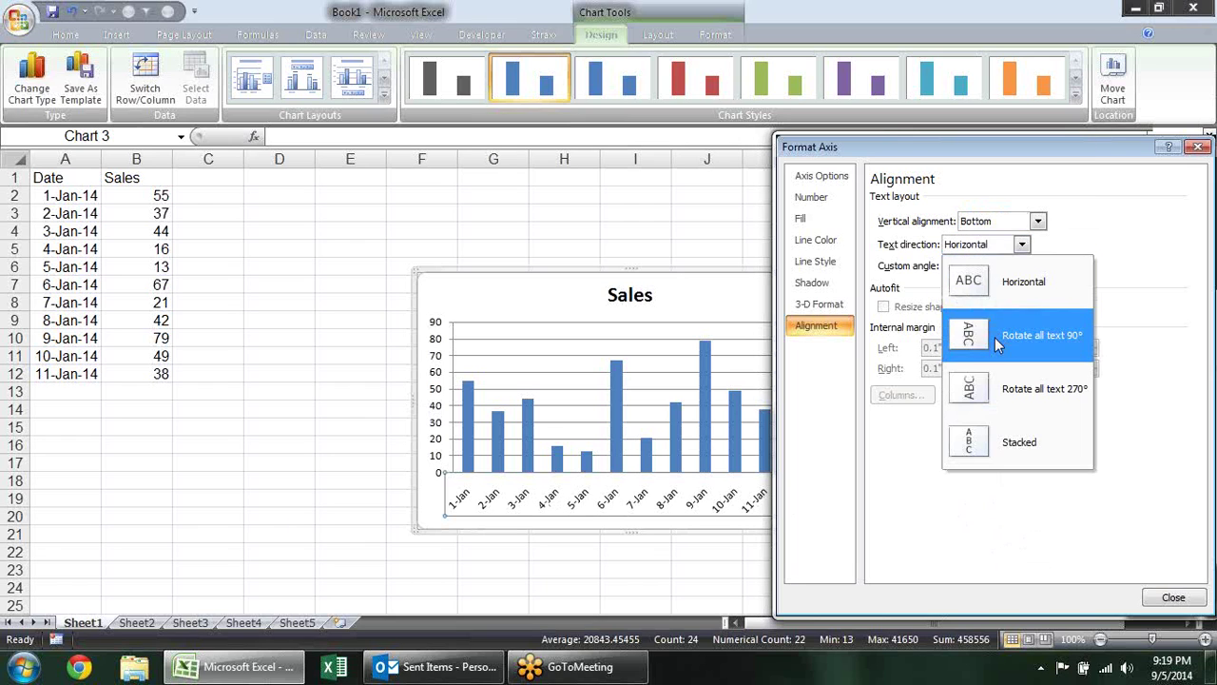
click(996, 337)
click(1022, 245)
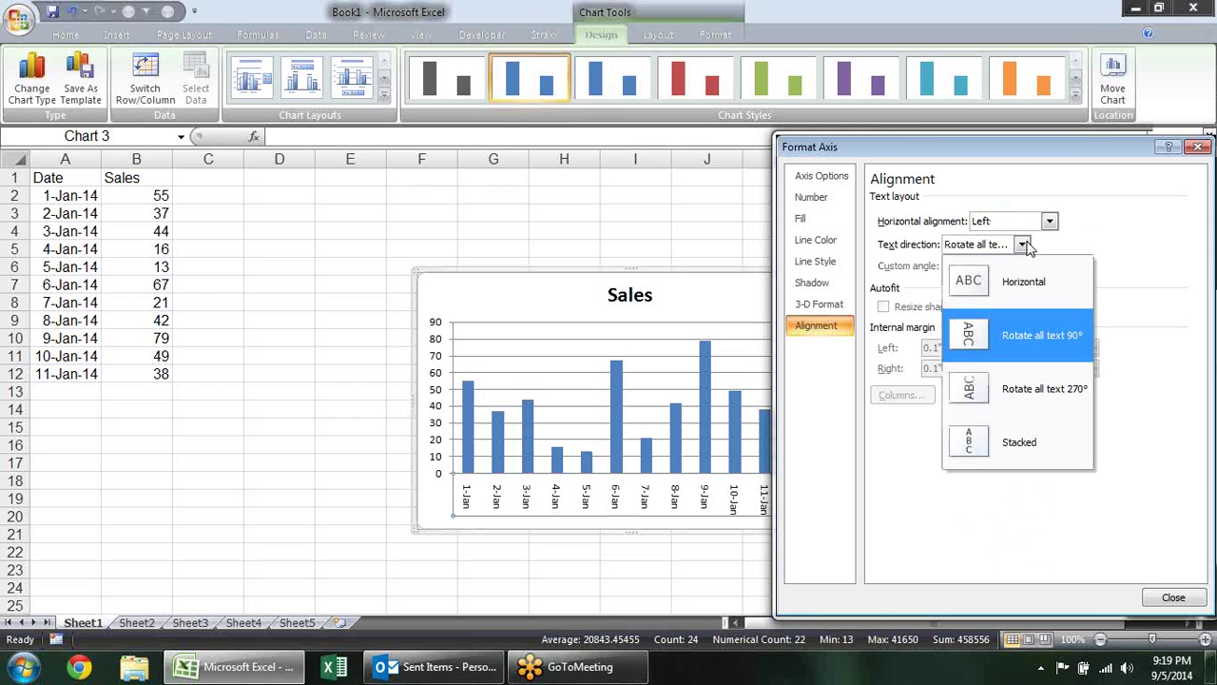
click(1012, 395)
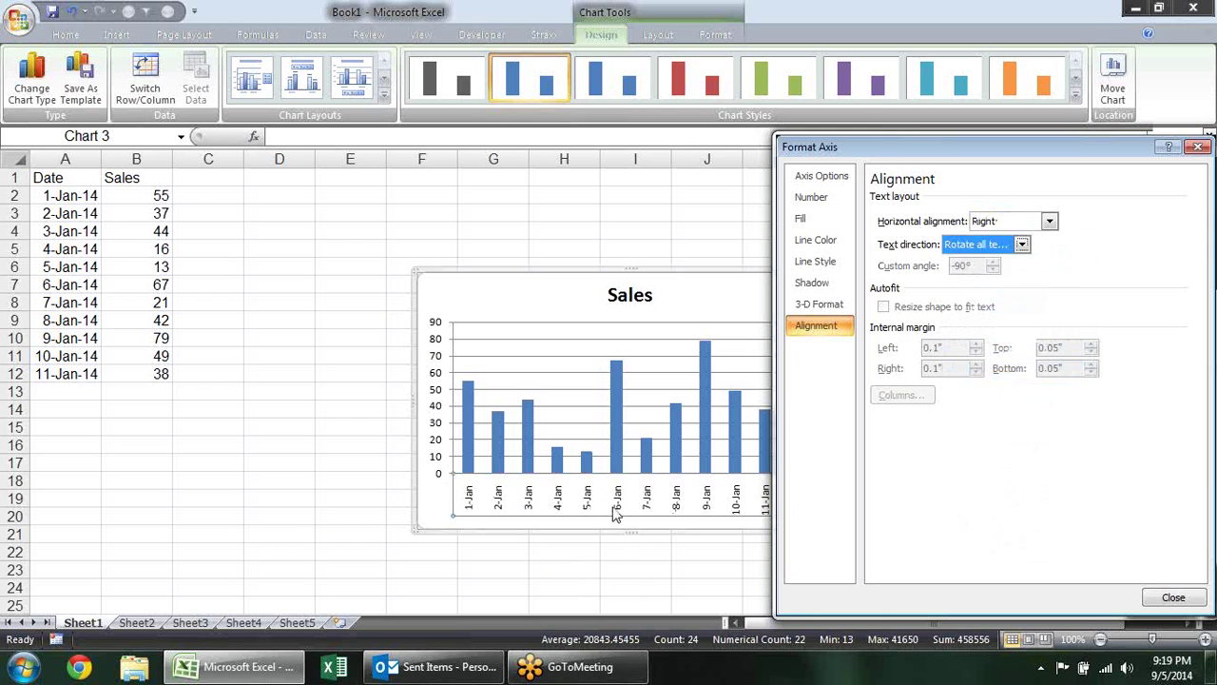
click(1023, 245)
click(1008, 425)
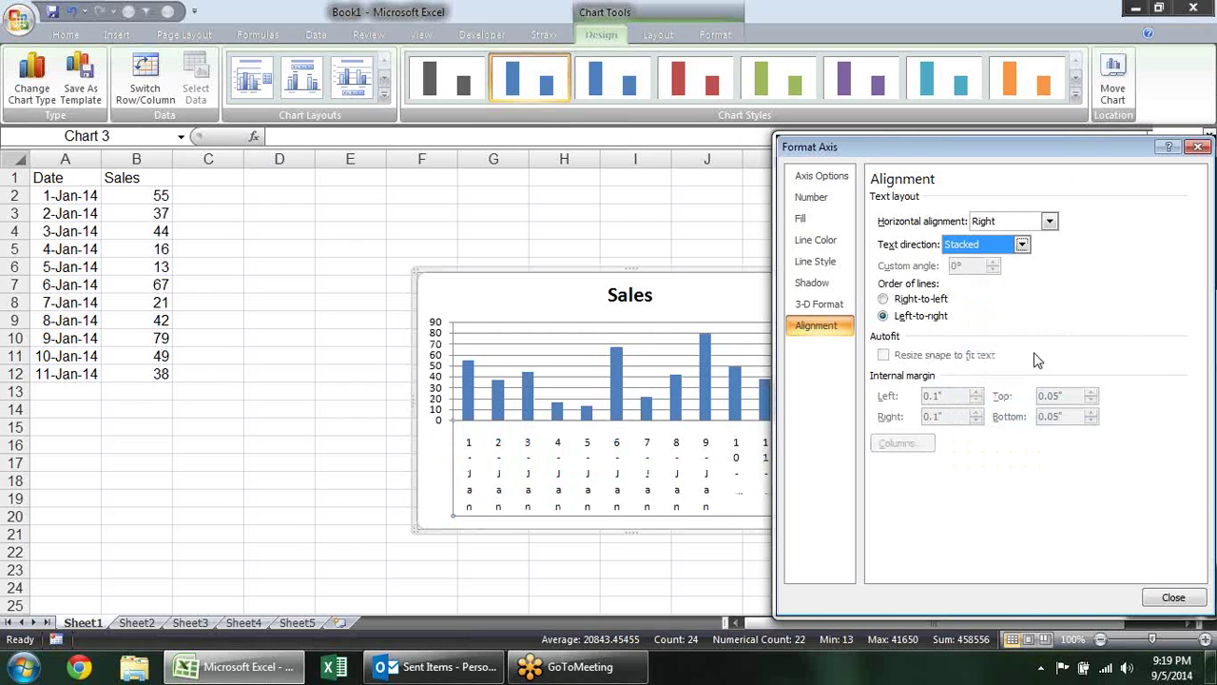
click(1021, 245)
click(1000, 300)
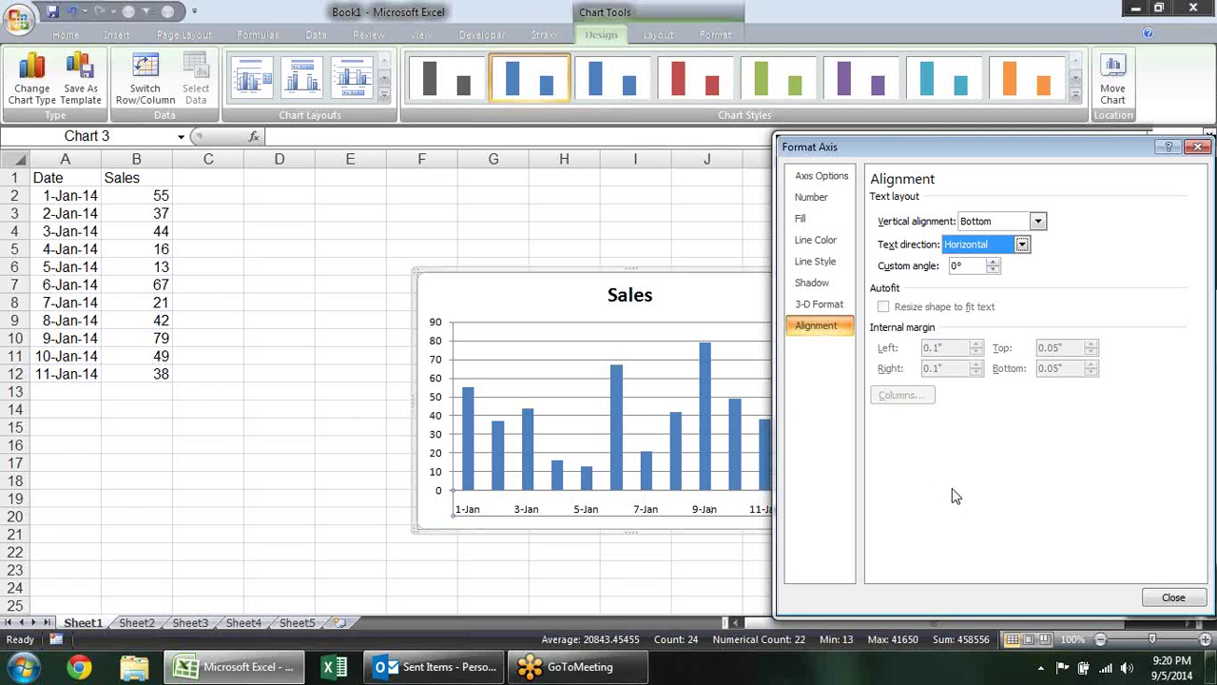
key(Escape)
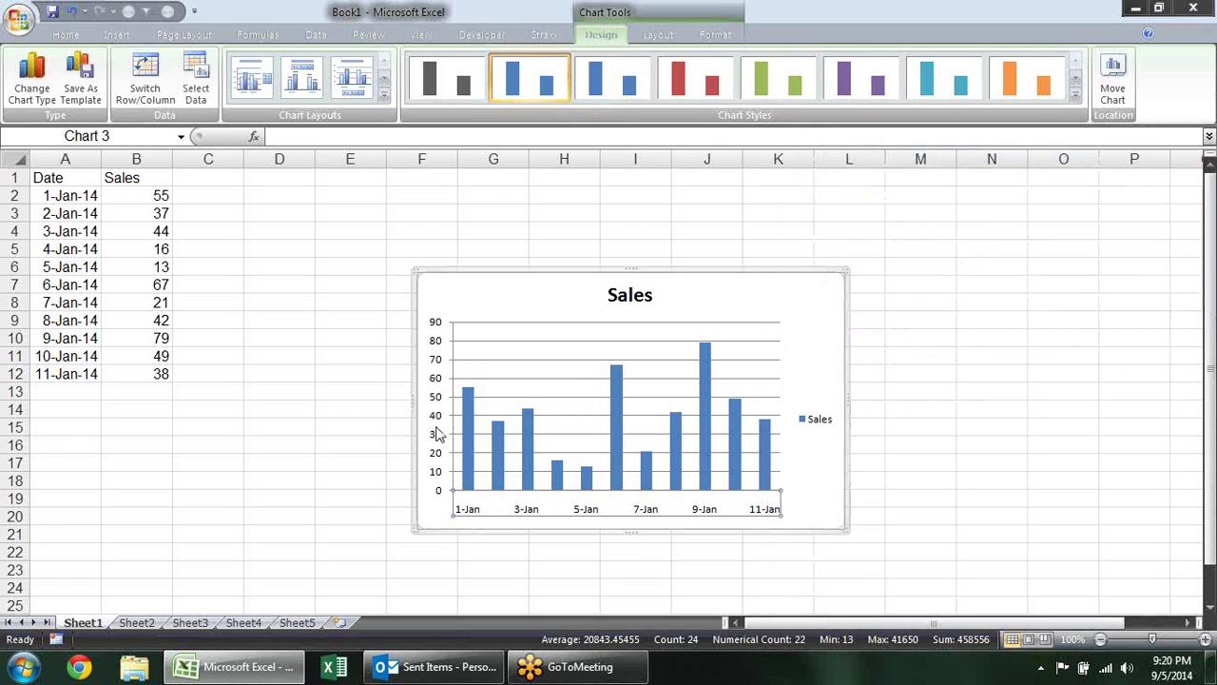
Open Format Axis for the Sales chart's vertical value axis via its right-click menu
click(432, 381)
right_click(437, 382)
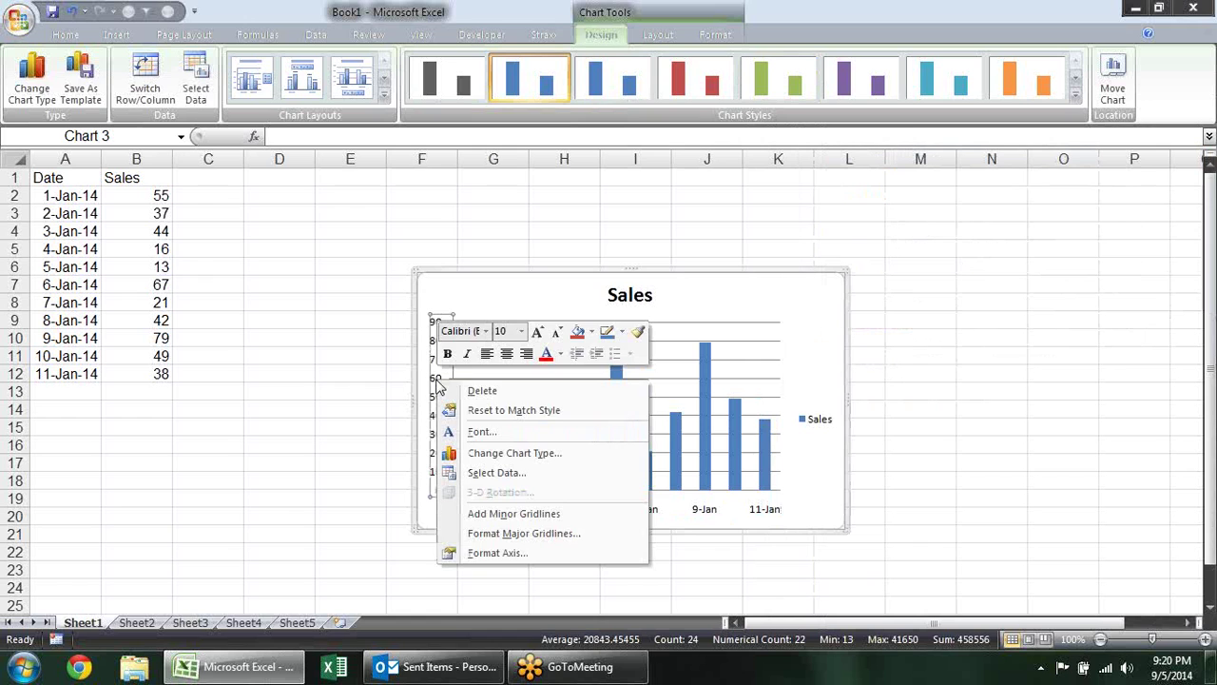
click(495, 552)
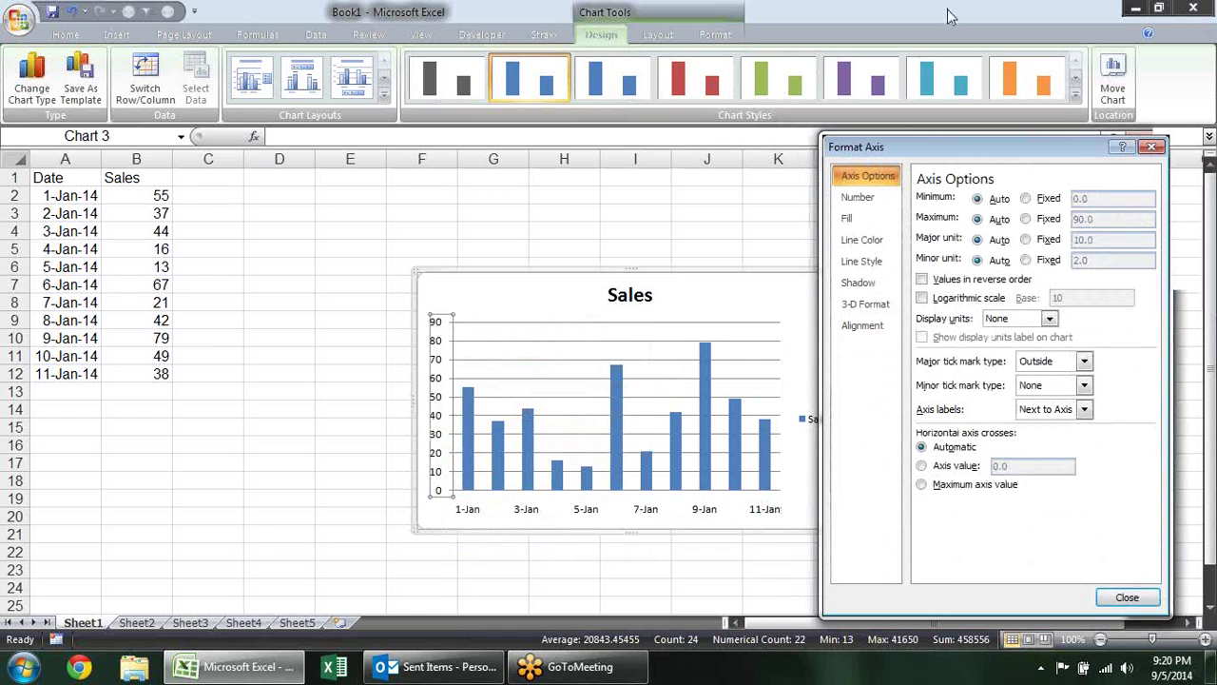
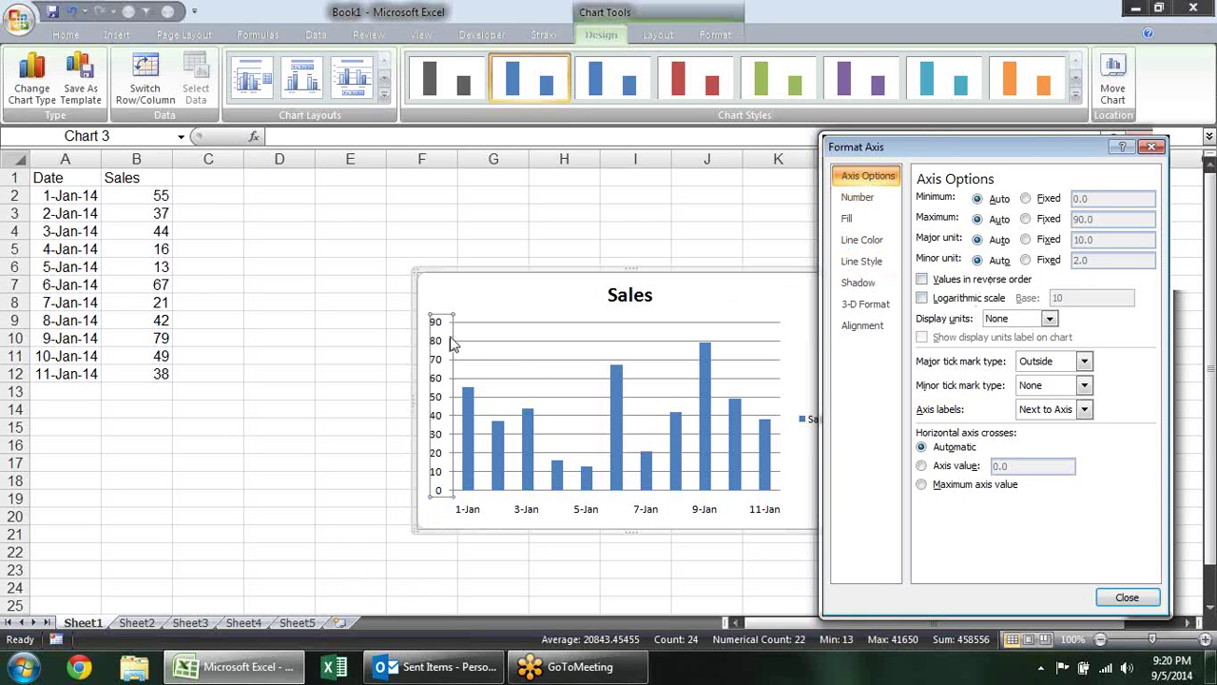
Format the vertical axis numbers as Currency with the ₹ Hindi (India) symbol and two decimals
click(986, 283)
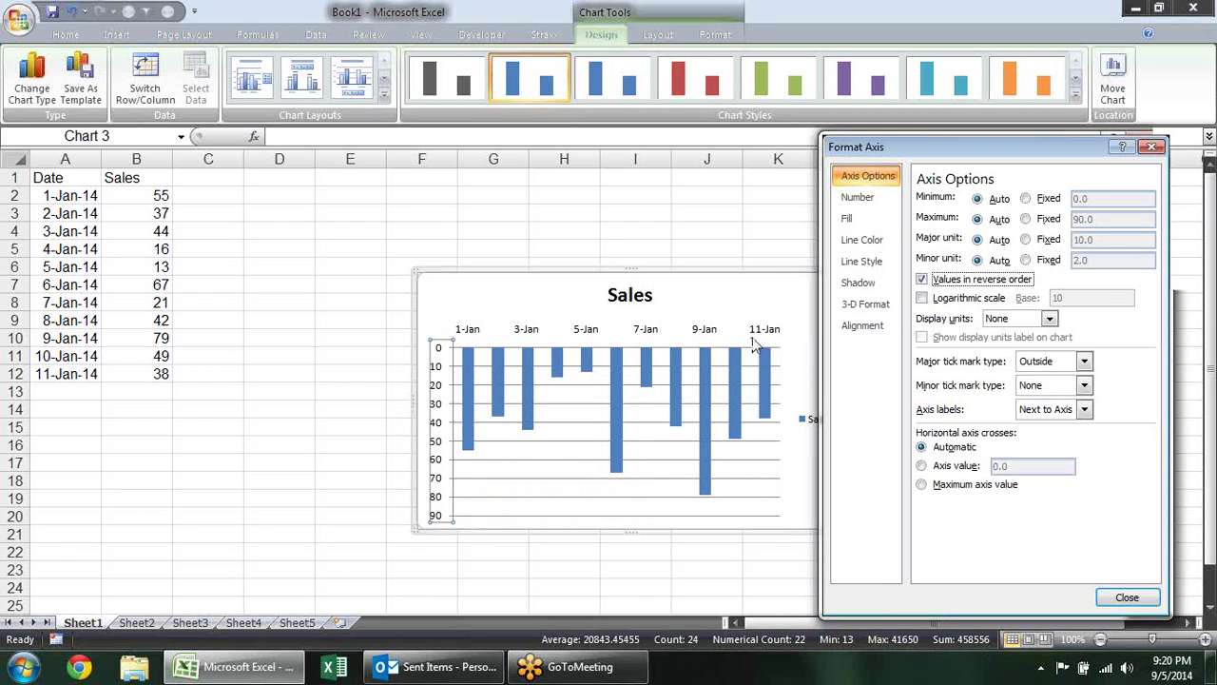
click(921, 279)
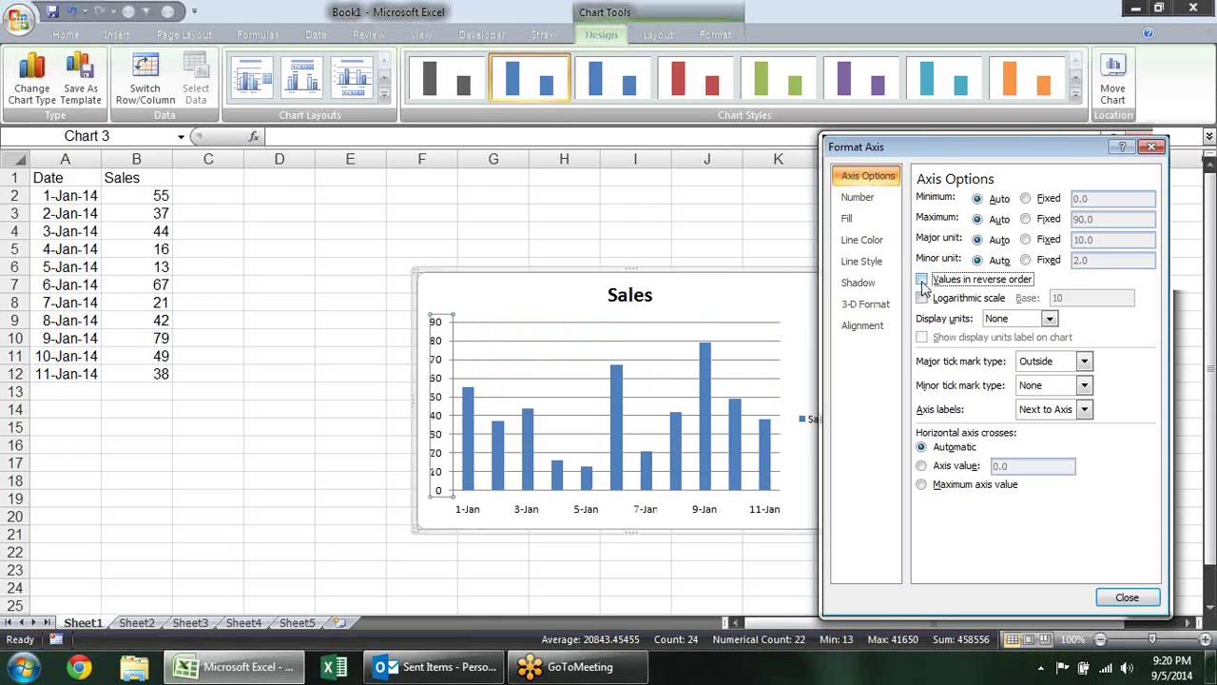
click(879, 217)
click(877, 198)
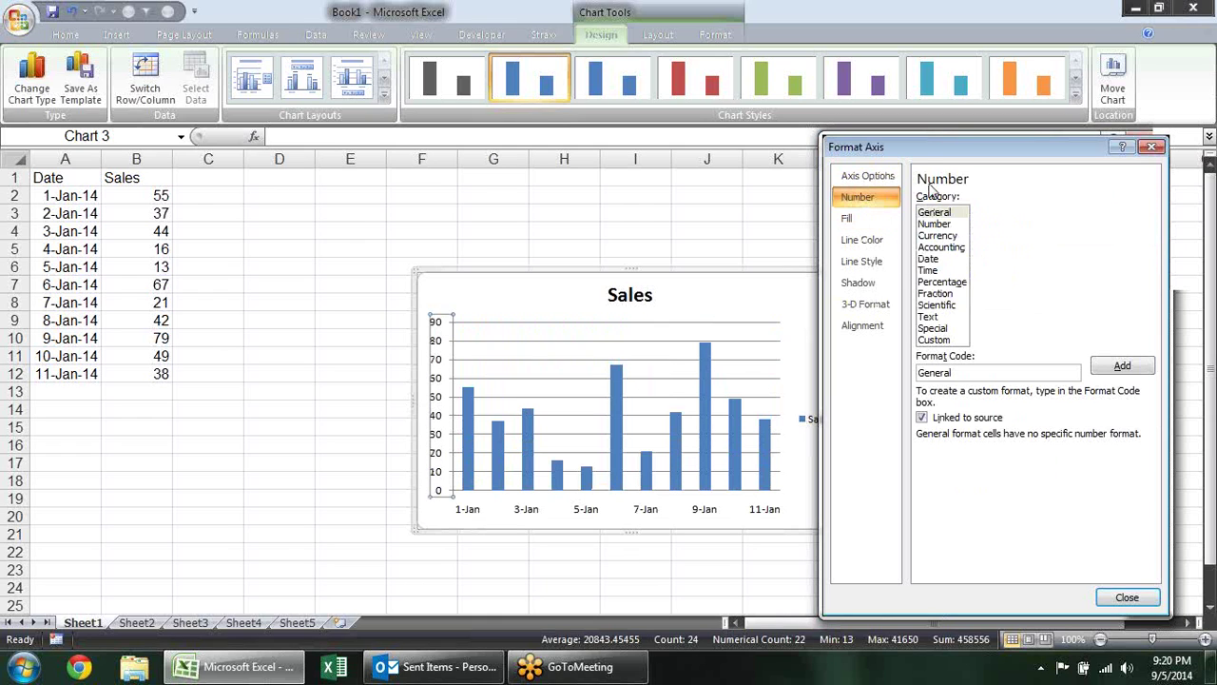
click(937, 224)
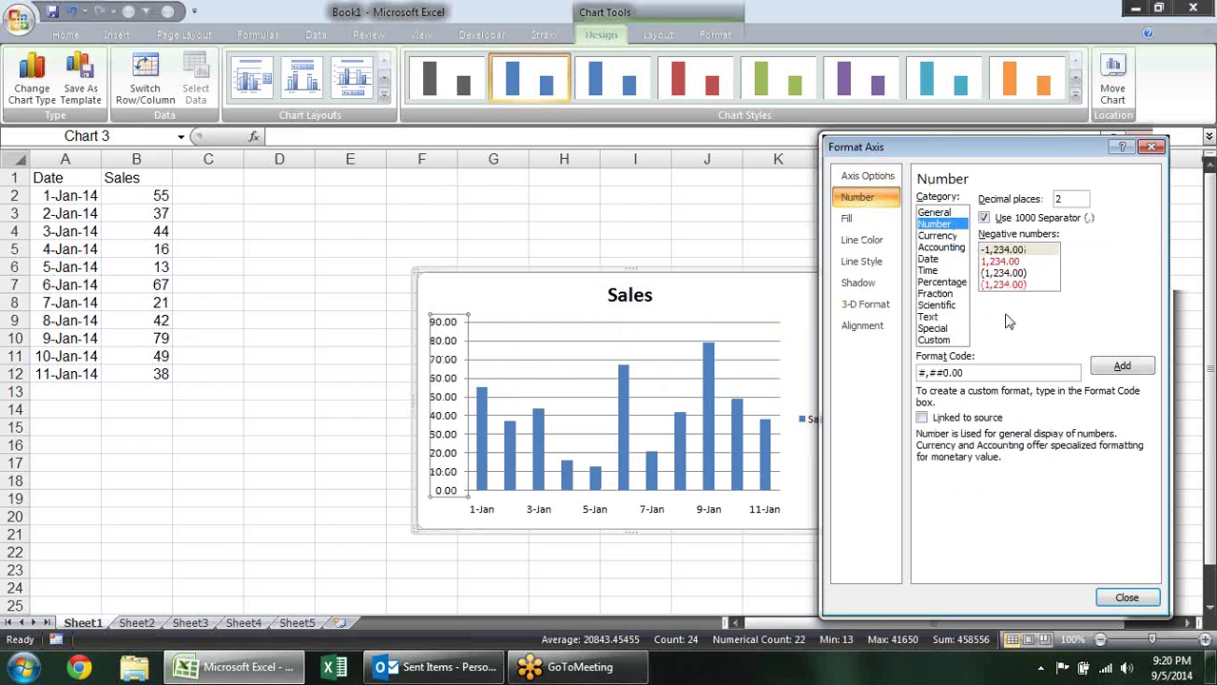
click(951, 236)
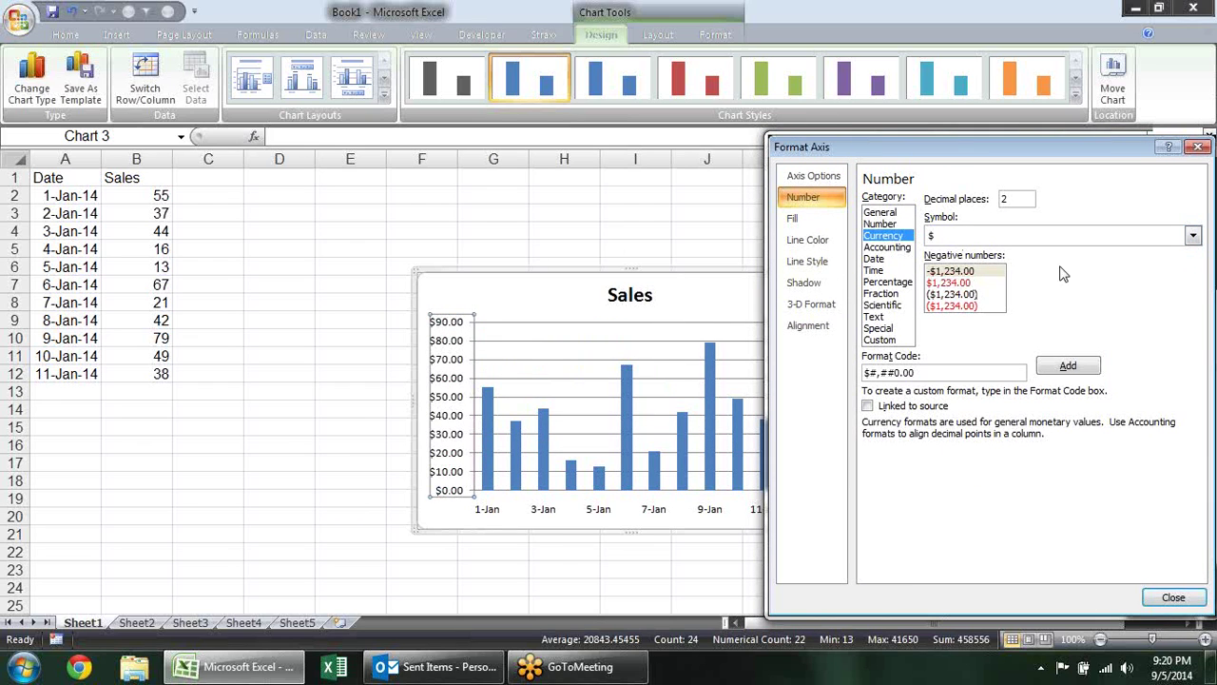
click(1190, 238)
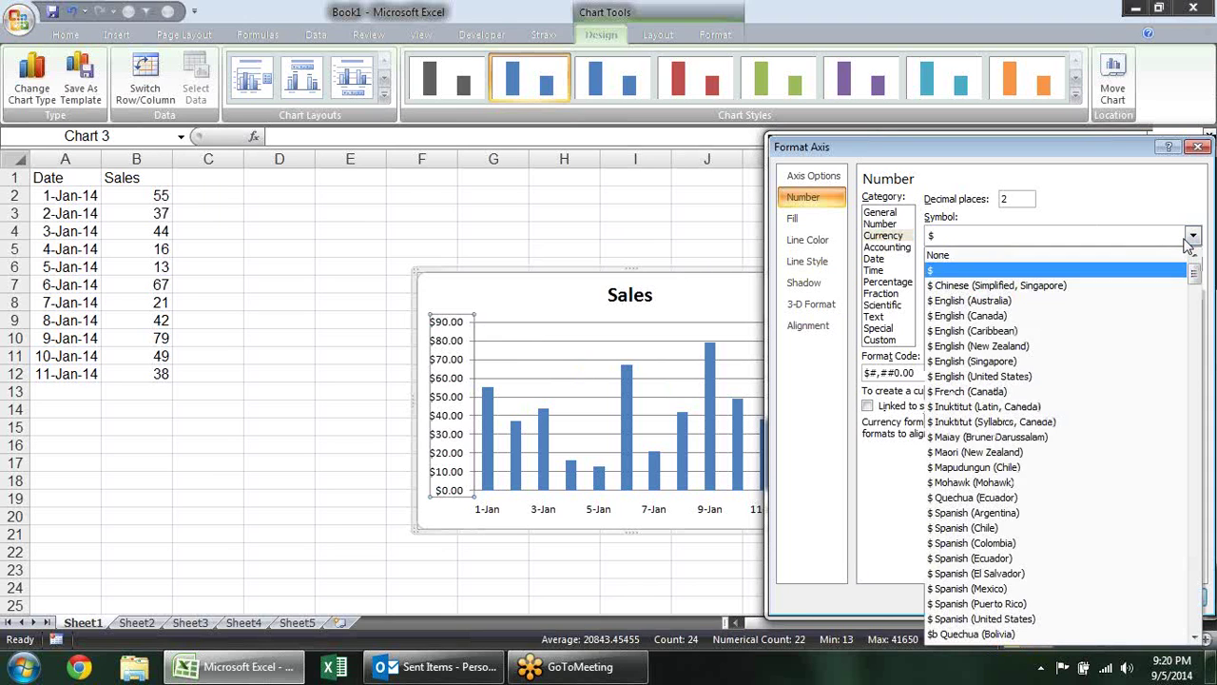
drag(1194, 273, 1193, 433)
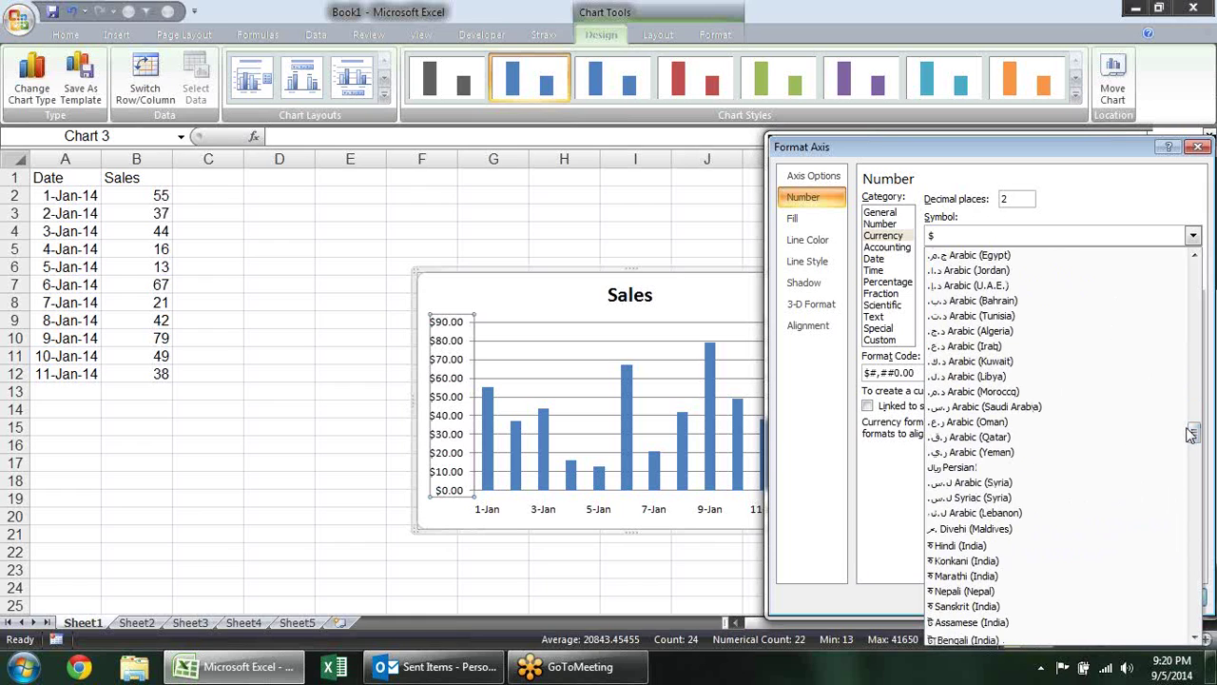
click(1116, 558)
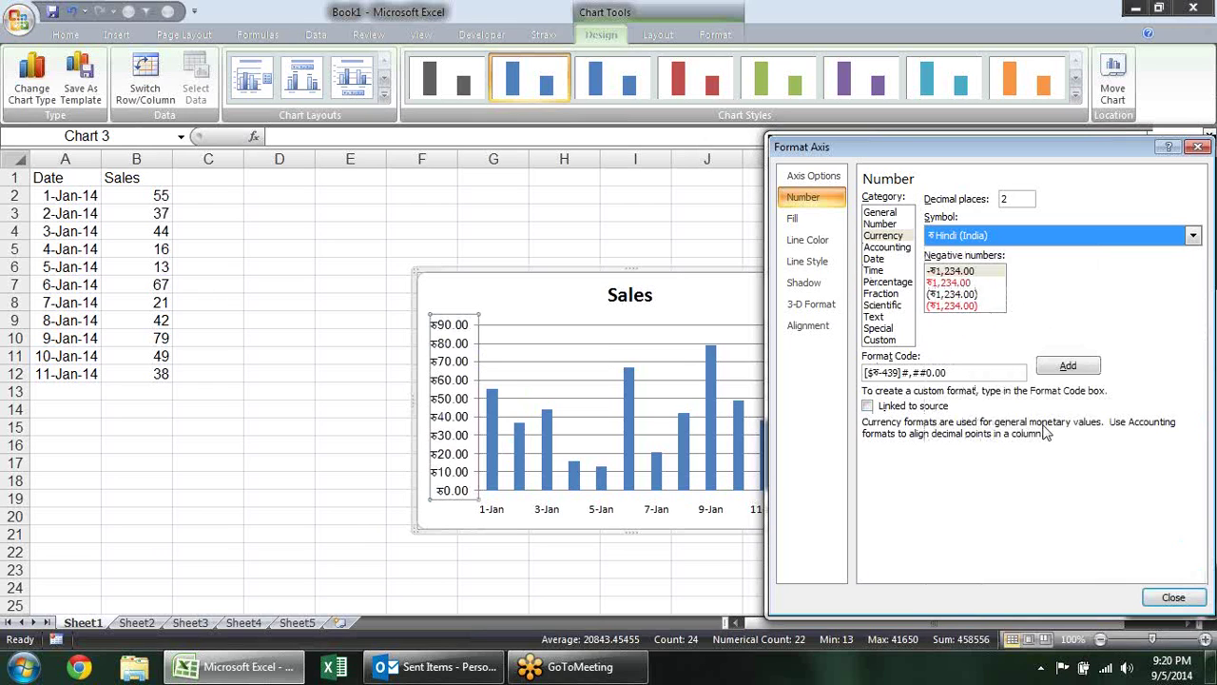
Review the remaining Format Axis pages, including line colour and alignment, then close the dialog
click(791, 237)
click(806, 261)
click(804, 282)
click(810, 303)
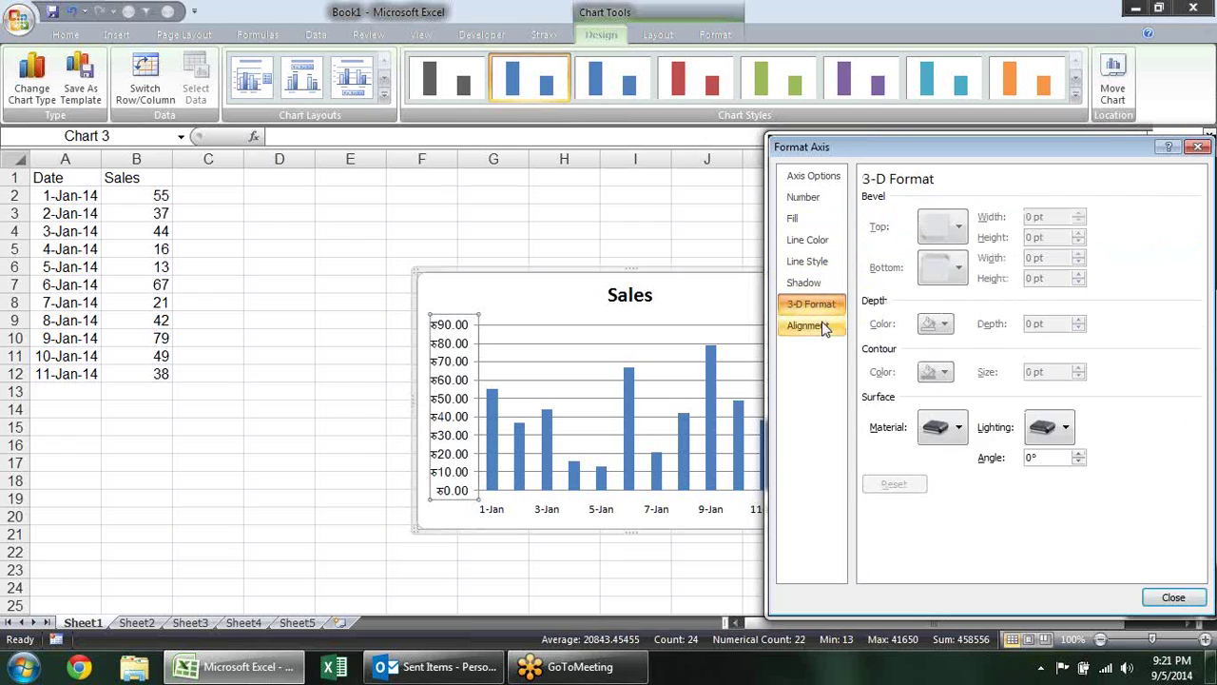
click(823, 326)
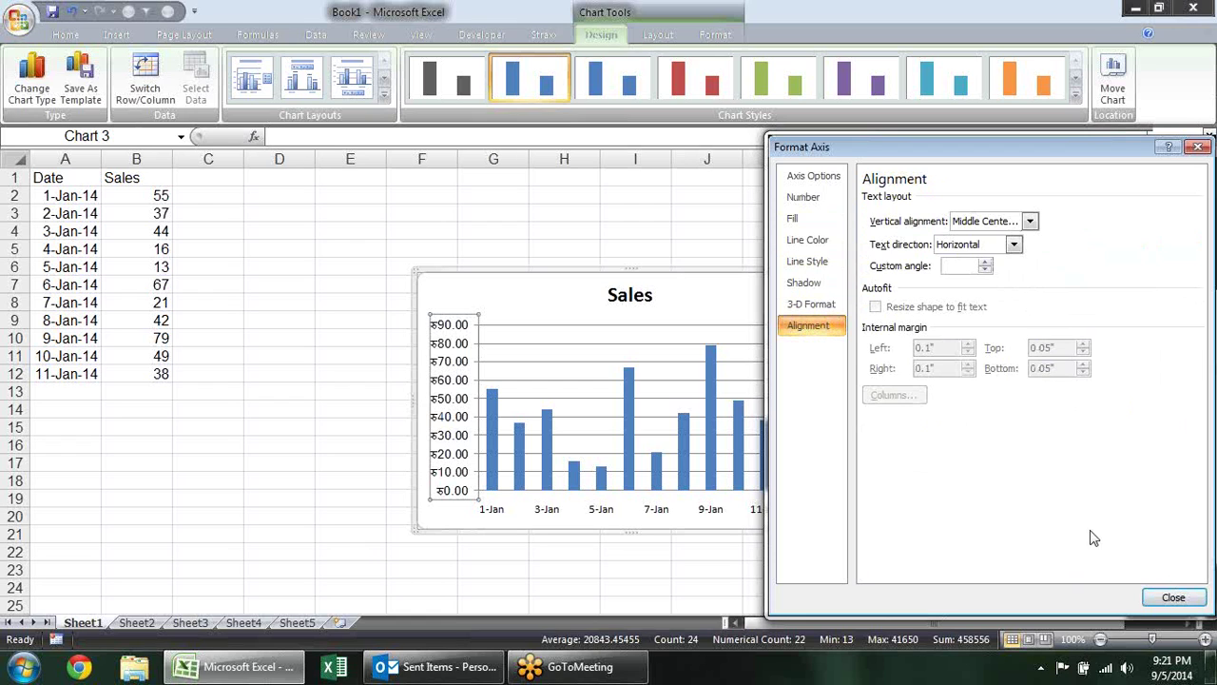
click(1162, 603)
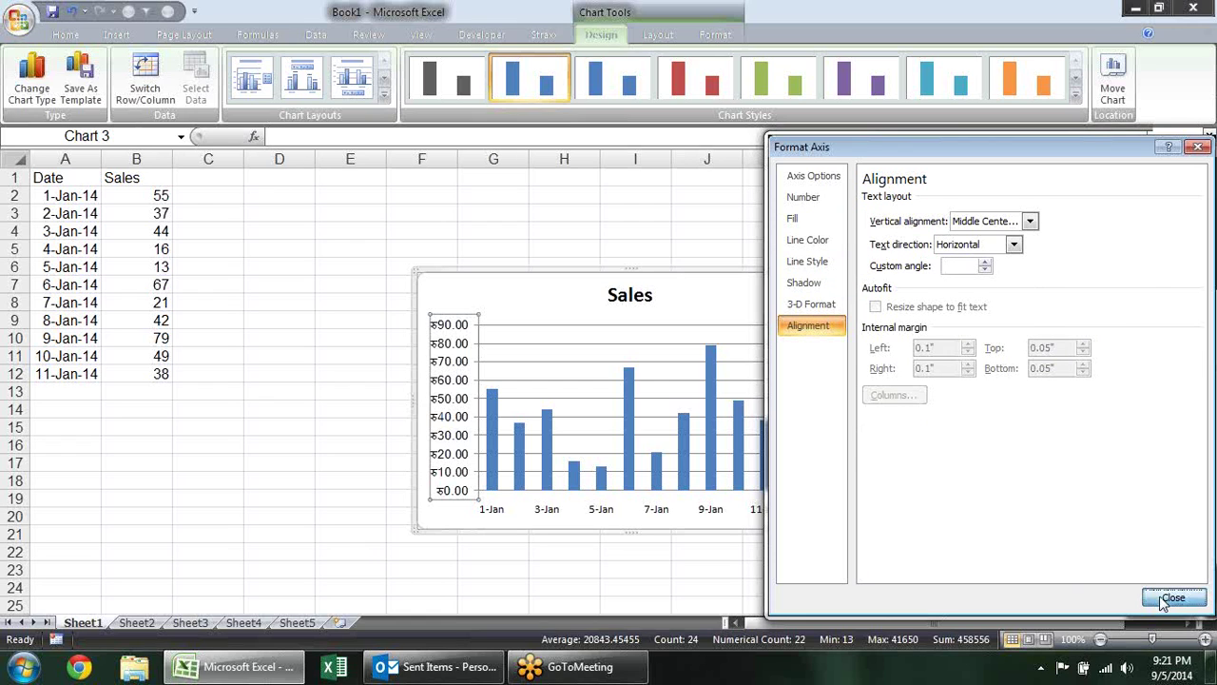
Add data labels to the Sales bars, then select the labels to format them
click(633, 376)
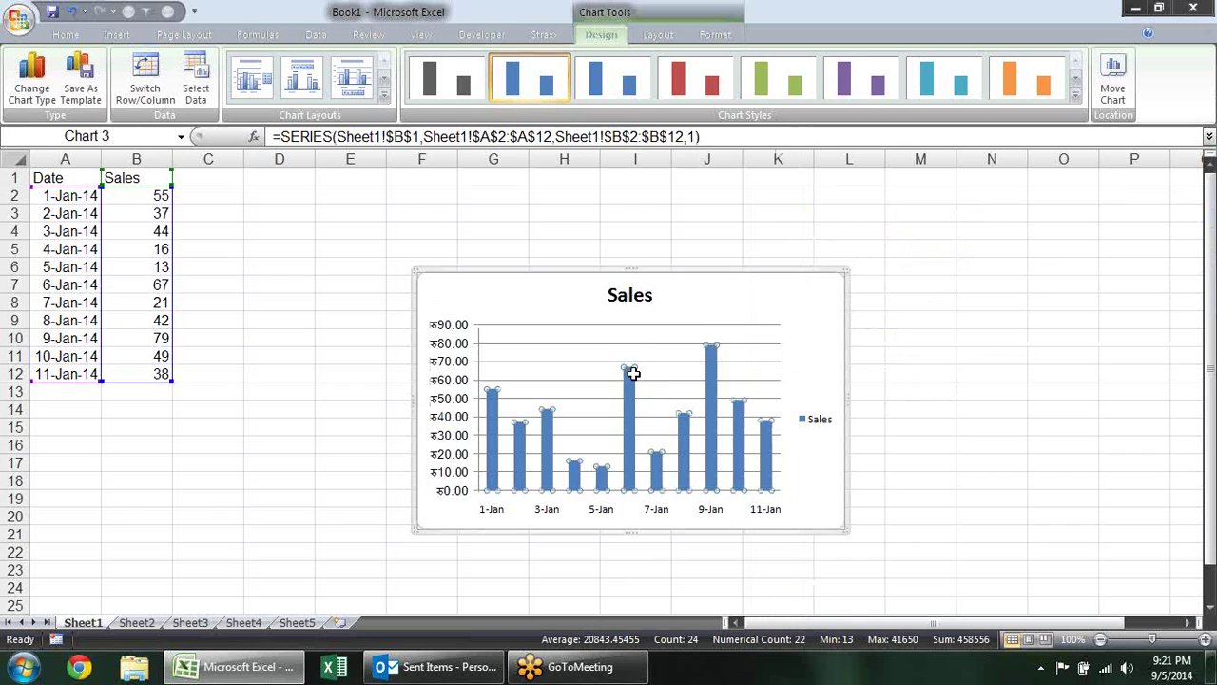
right_click(633, 384)
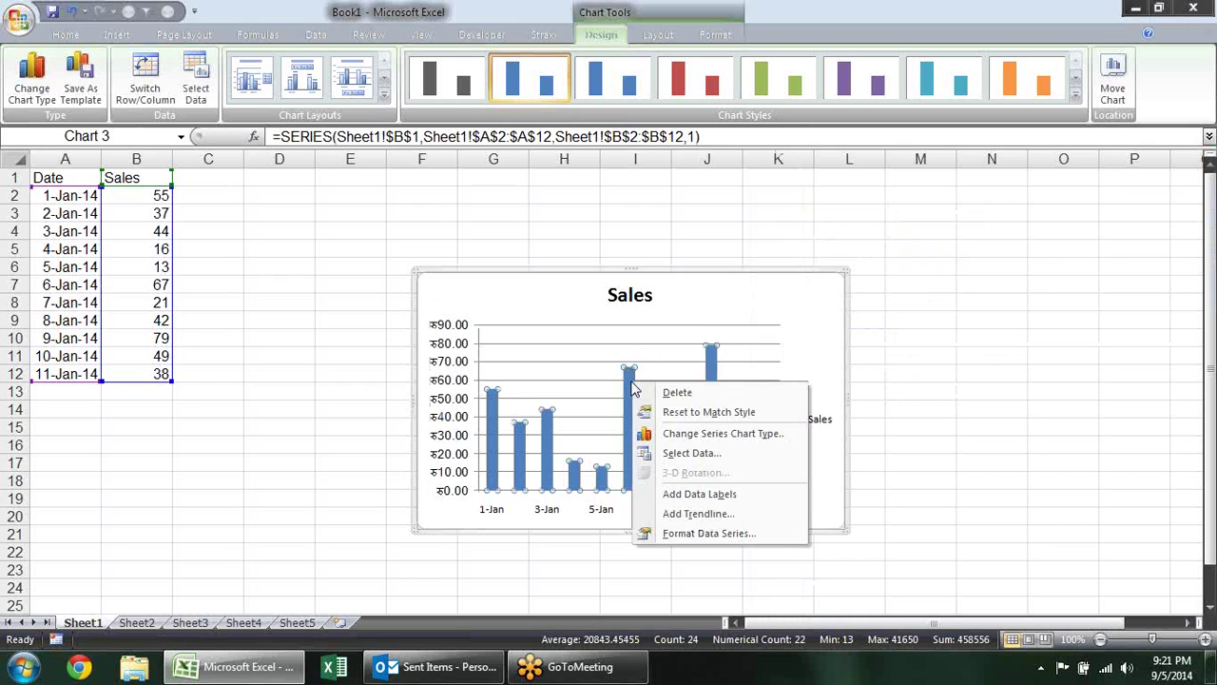
click(690, 495)
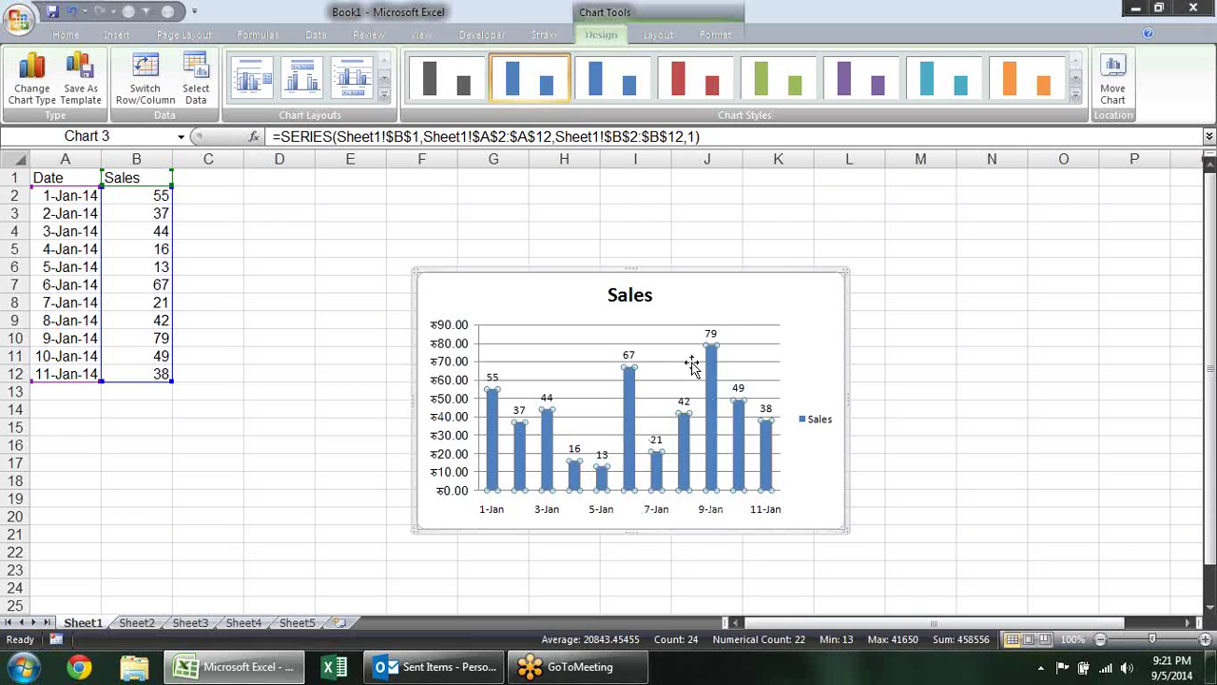
click(713, 336)
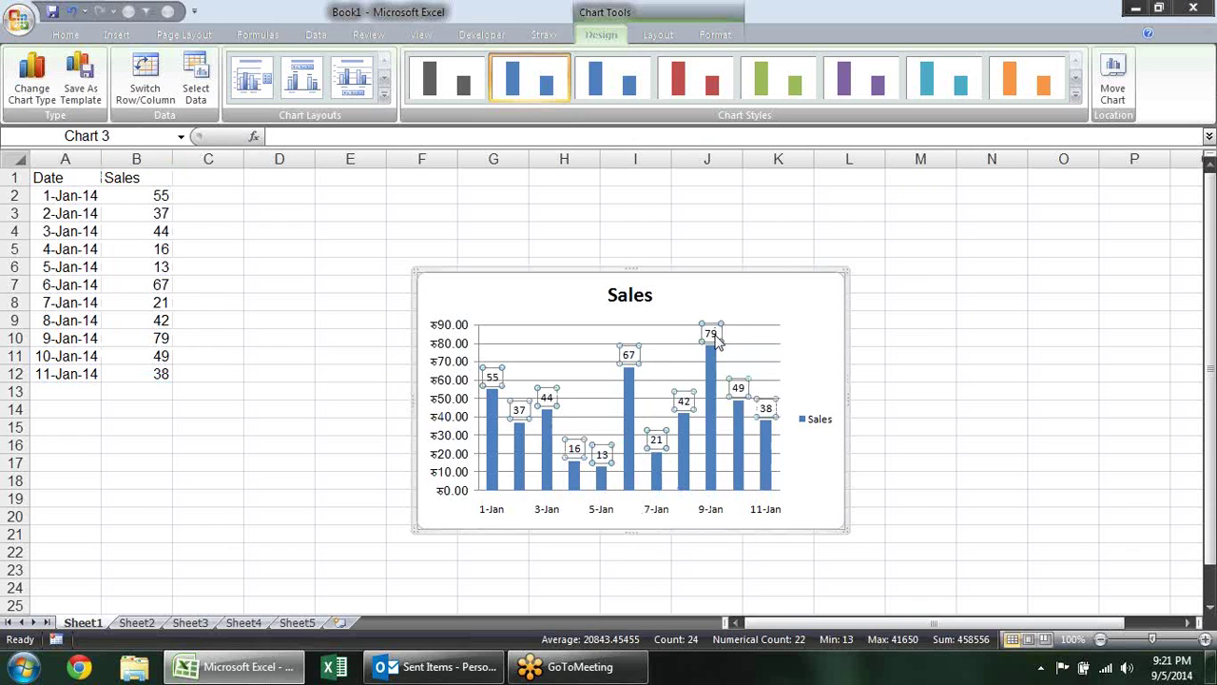
right_click(715, 337)
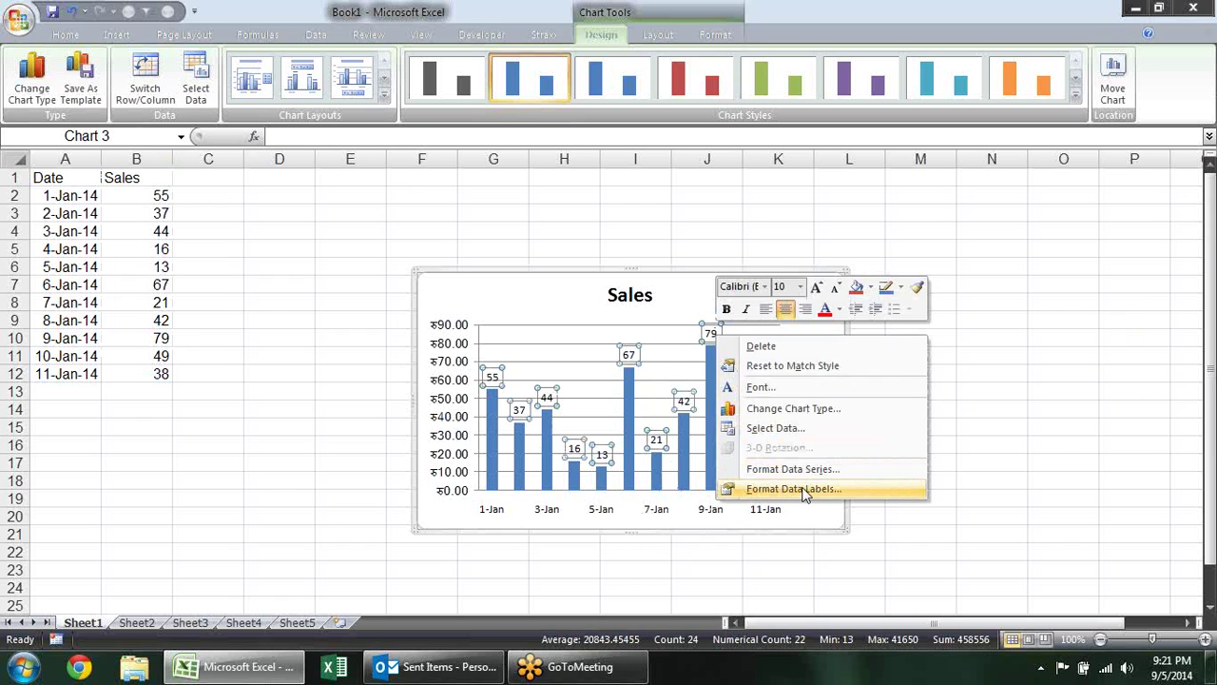
Set the data labels to show only Value, positioned at Outside End
click(805, 490)
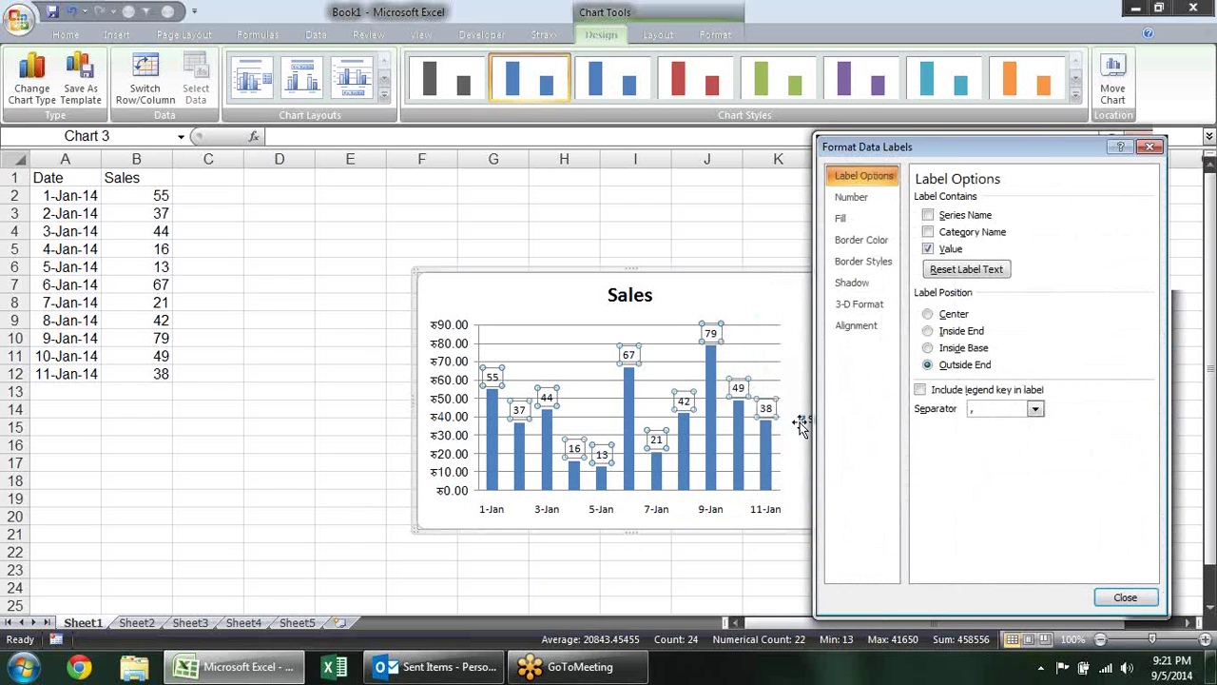
click(928, 215)
click(928, 232)
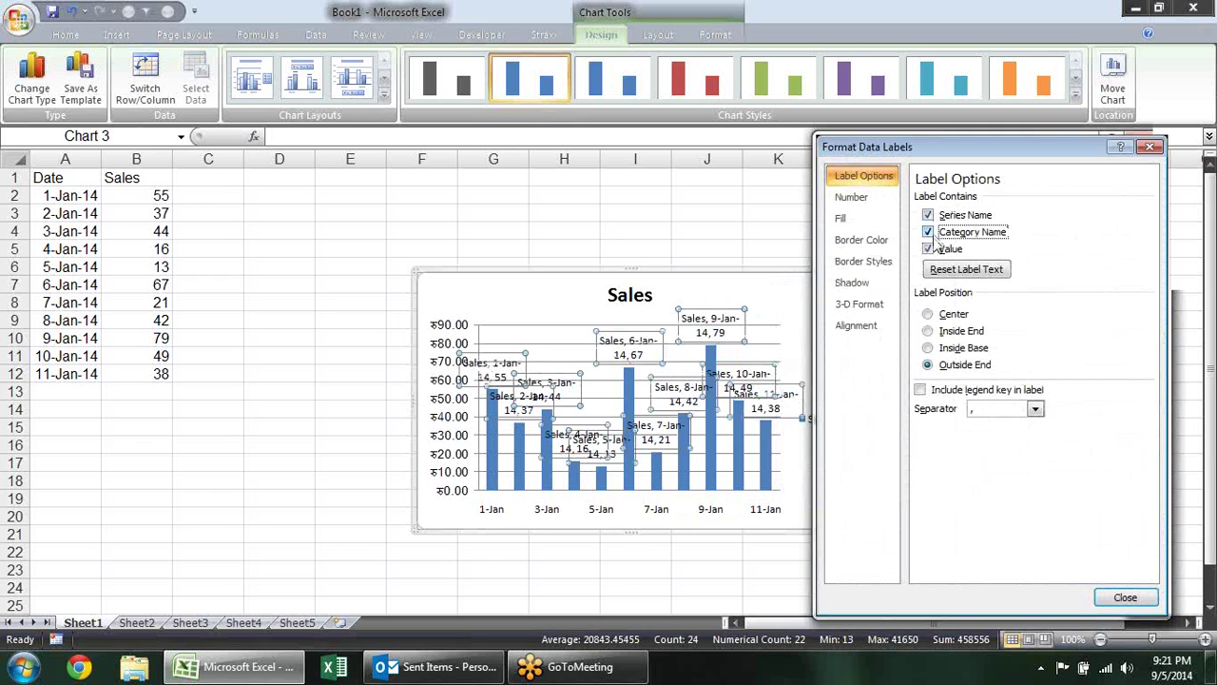
click(928, 248)
click(928, 248)
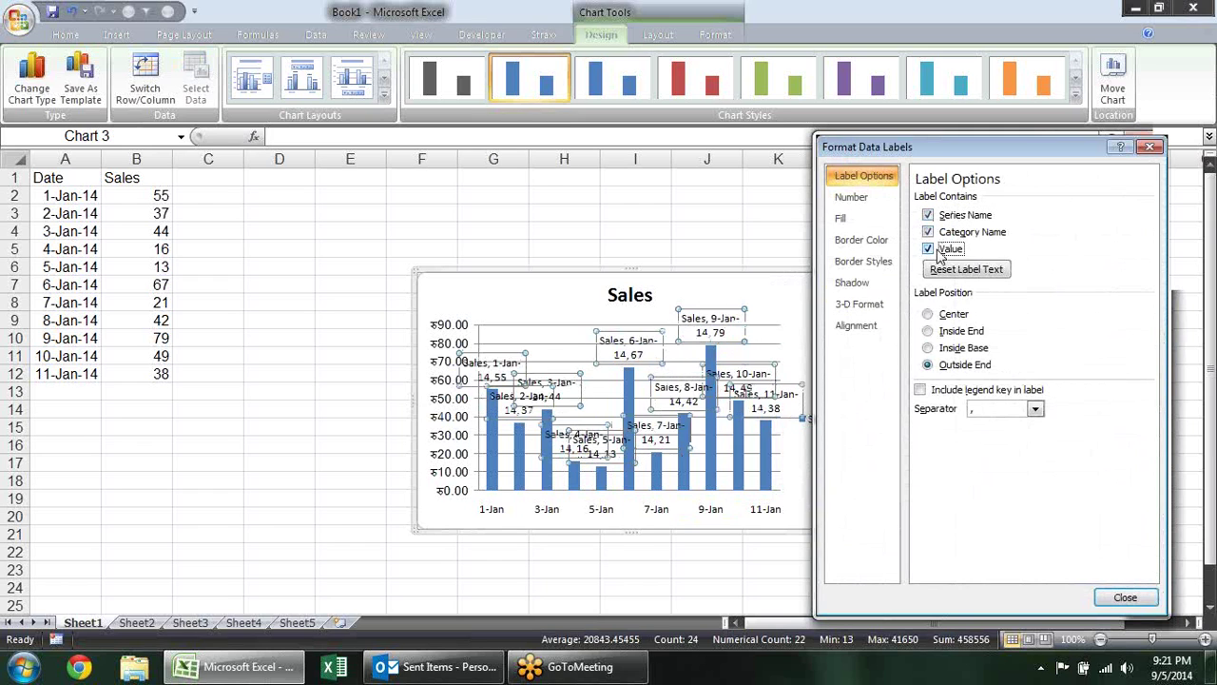
click(939, 233)
click(928, 214)
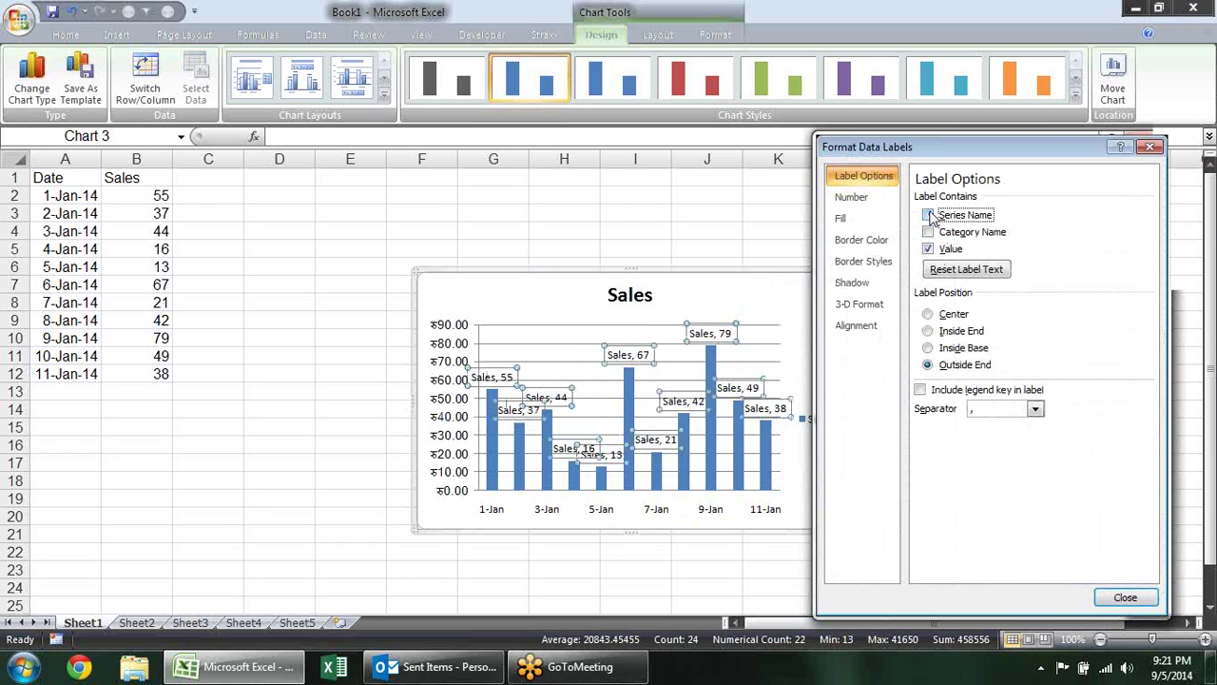
click(953, 314)
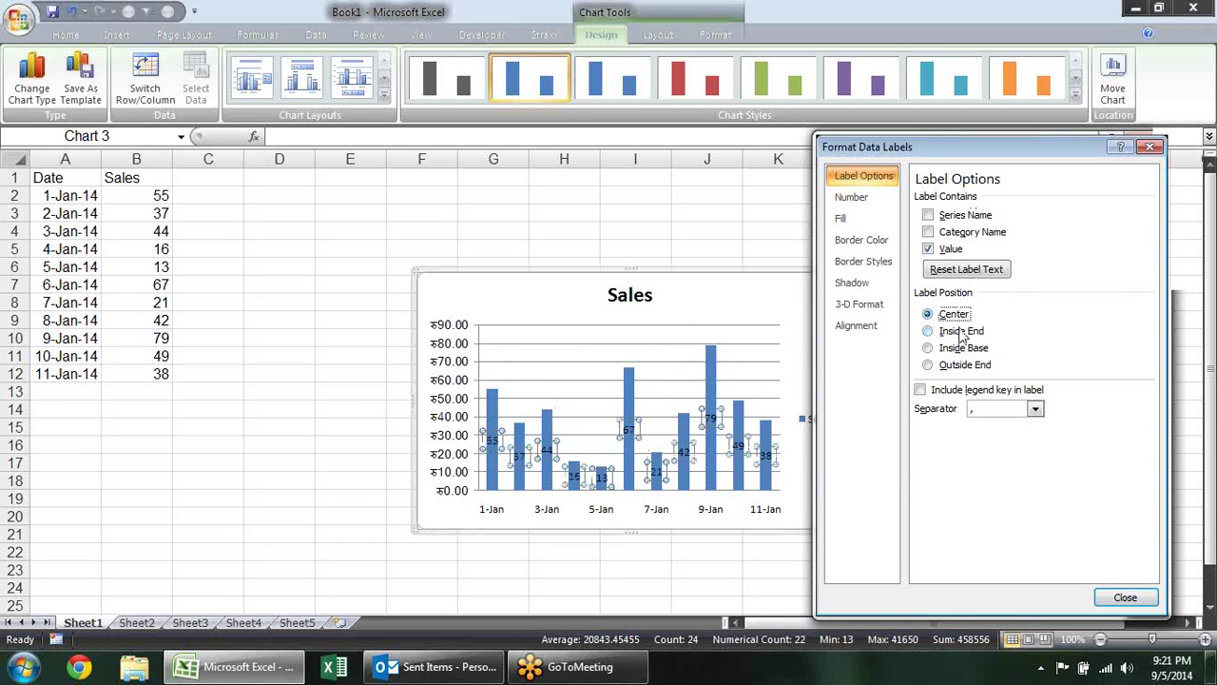
click(962, 332)
click(963, 348)
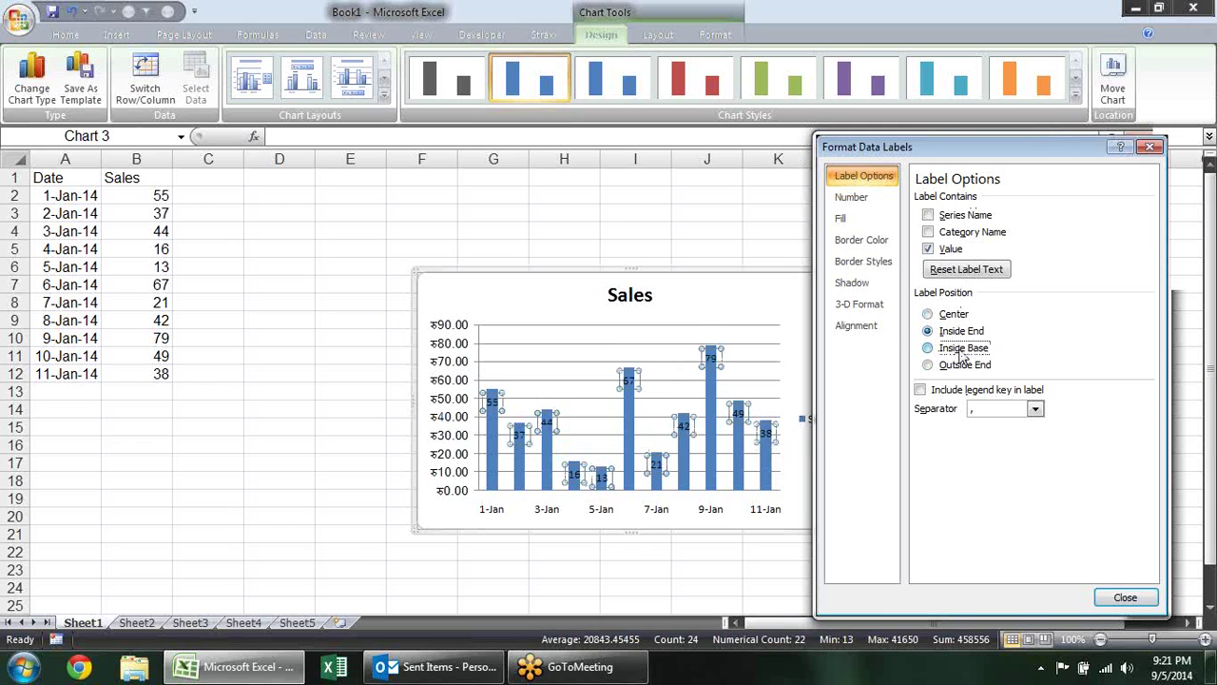
click(963, 367)
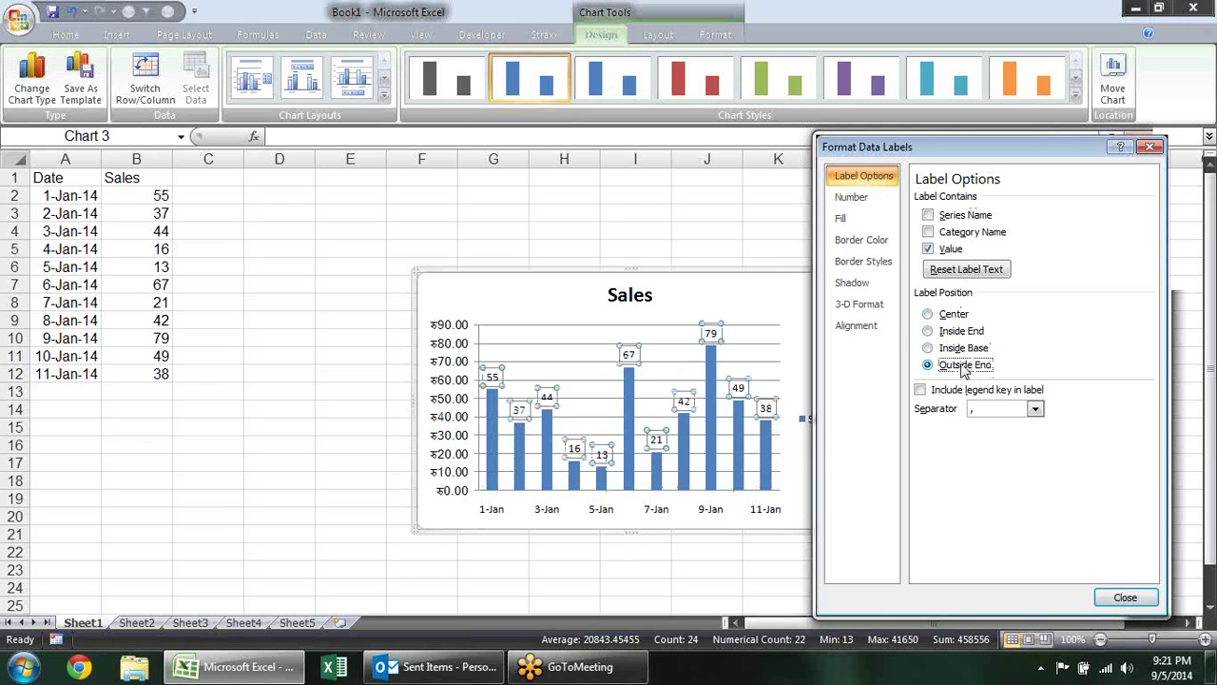
Format the label numbers as Currency with the ₹ Hindi (India) symbol
click(879, 207)
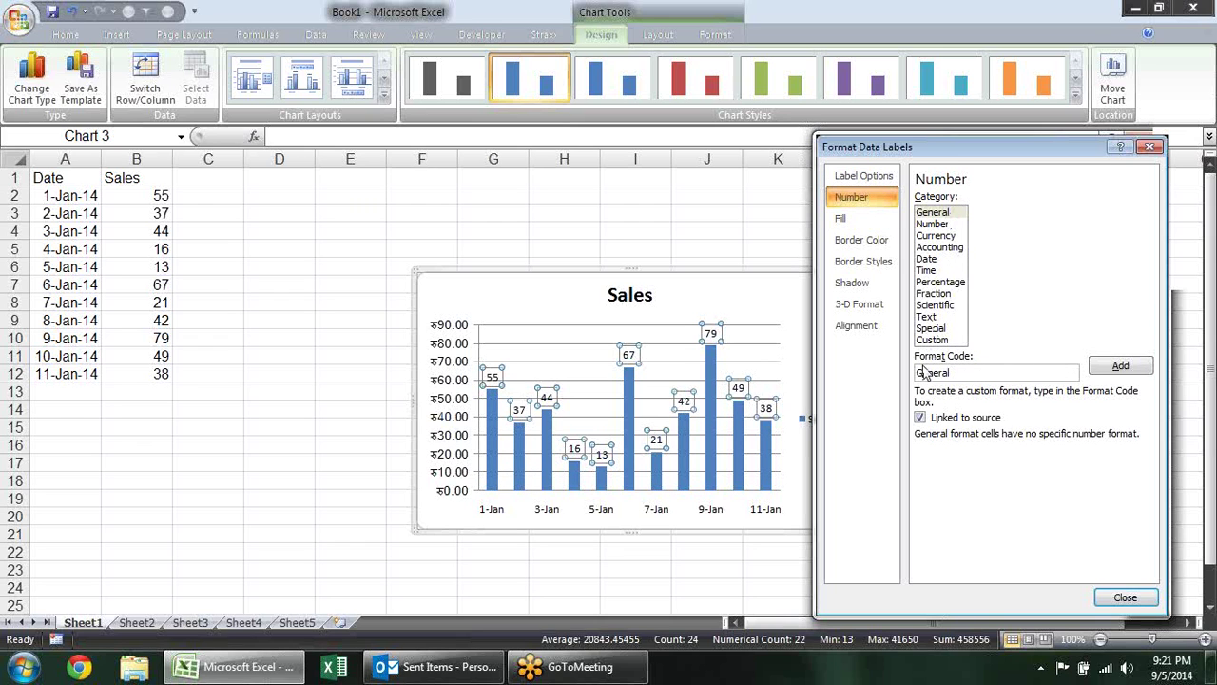
click(937, 235)
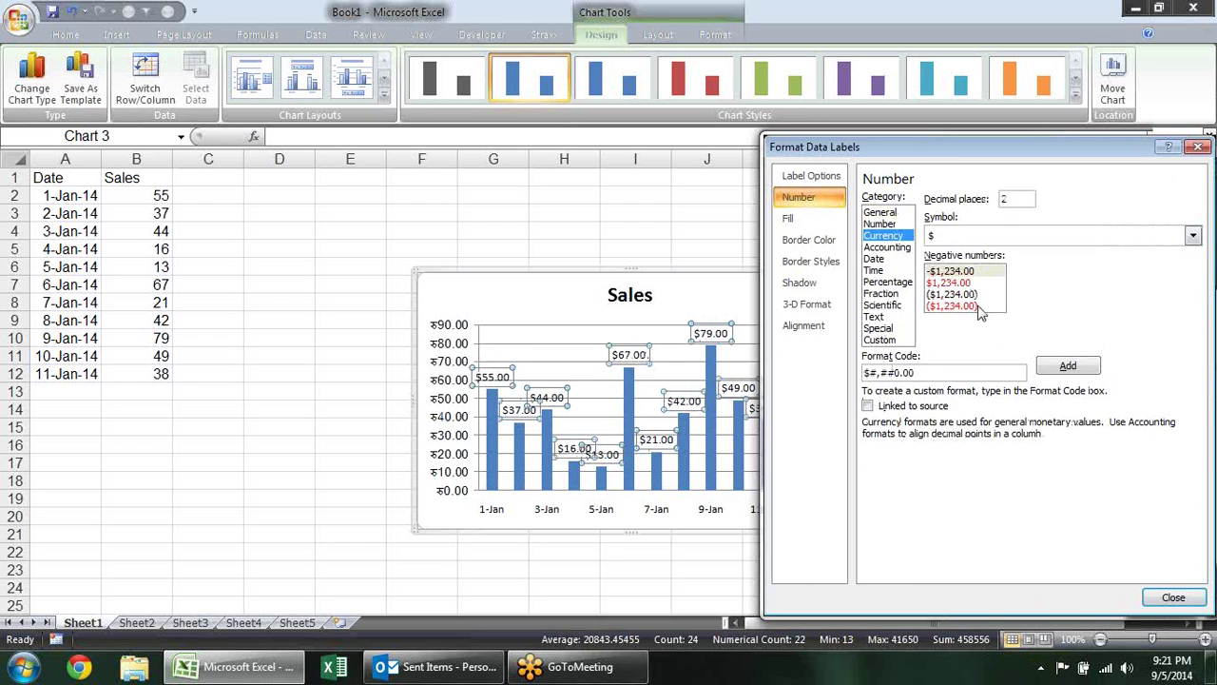
click(992, 242)
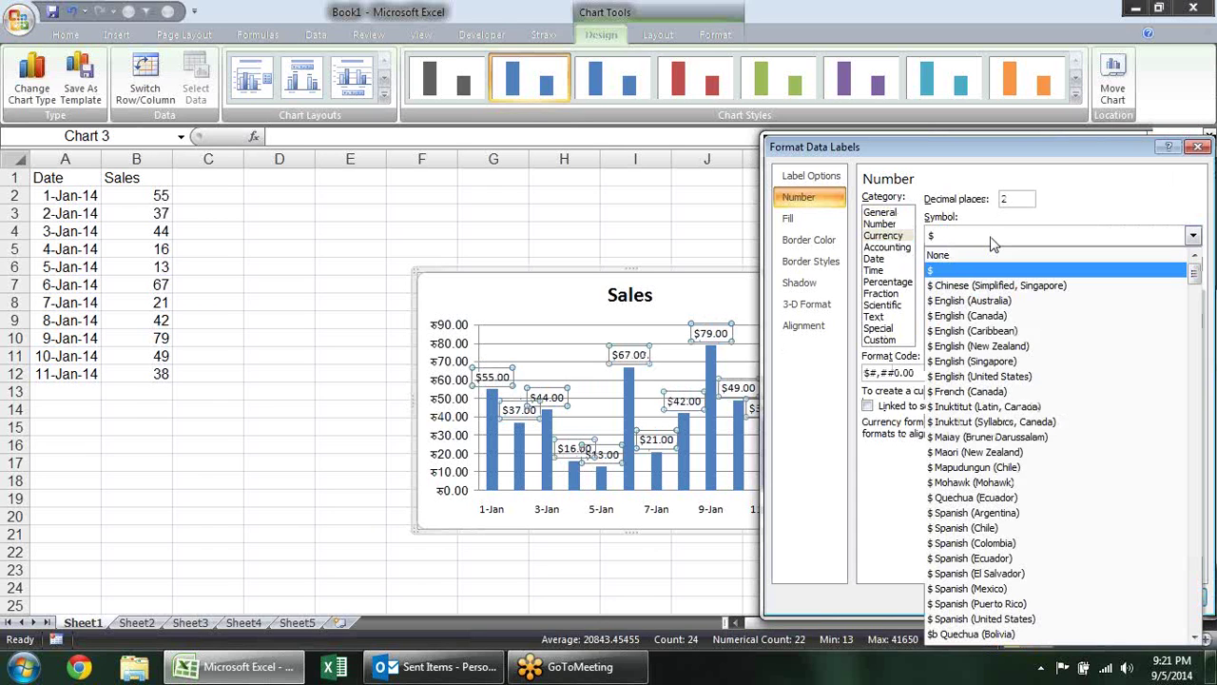
scroll(1032, 467, down, 5)
scroll(1031, 469, down, 6)
scroll(1031, 466, down, 5)
scroll(1031, 467, down, 5)
scroll(1032, 467, down, 5)
scroll(1031, 469, down, 3)
scroll(1031, 467, down, 6)
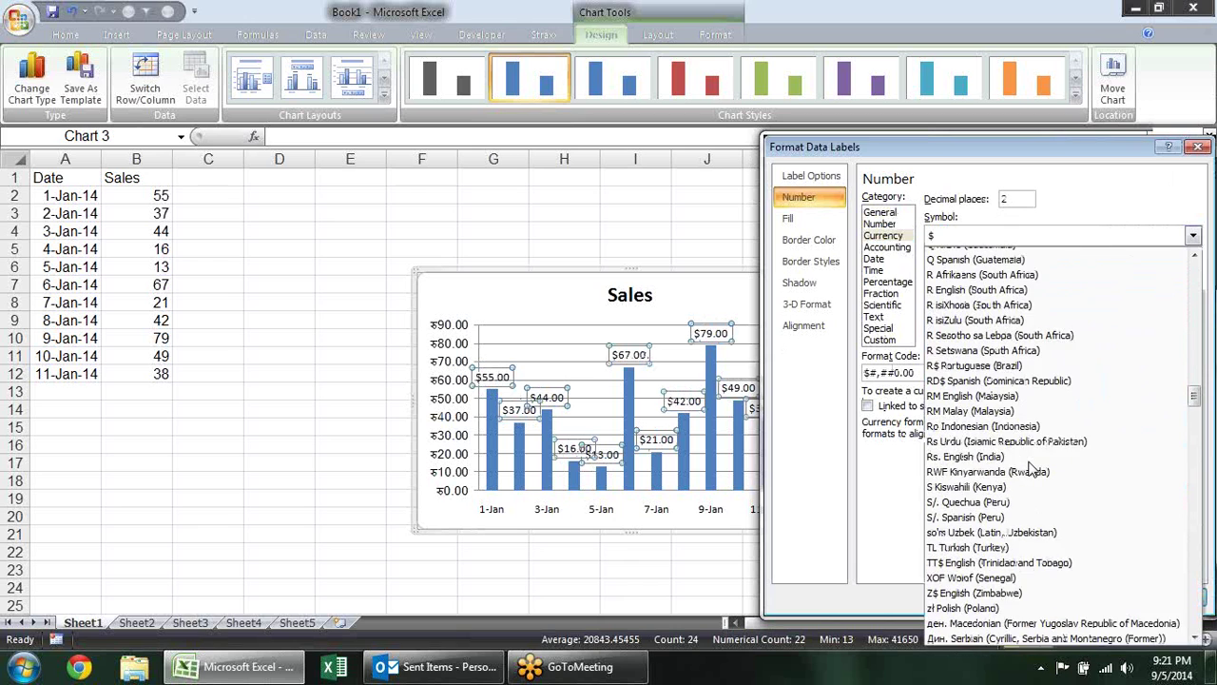
scroll(1032, 467, down, 6)
scroll(1031, 467, down, 5)
scroll(1032, 468, down, 5)
scroll(1031, 469, down, 3)
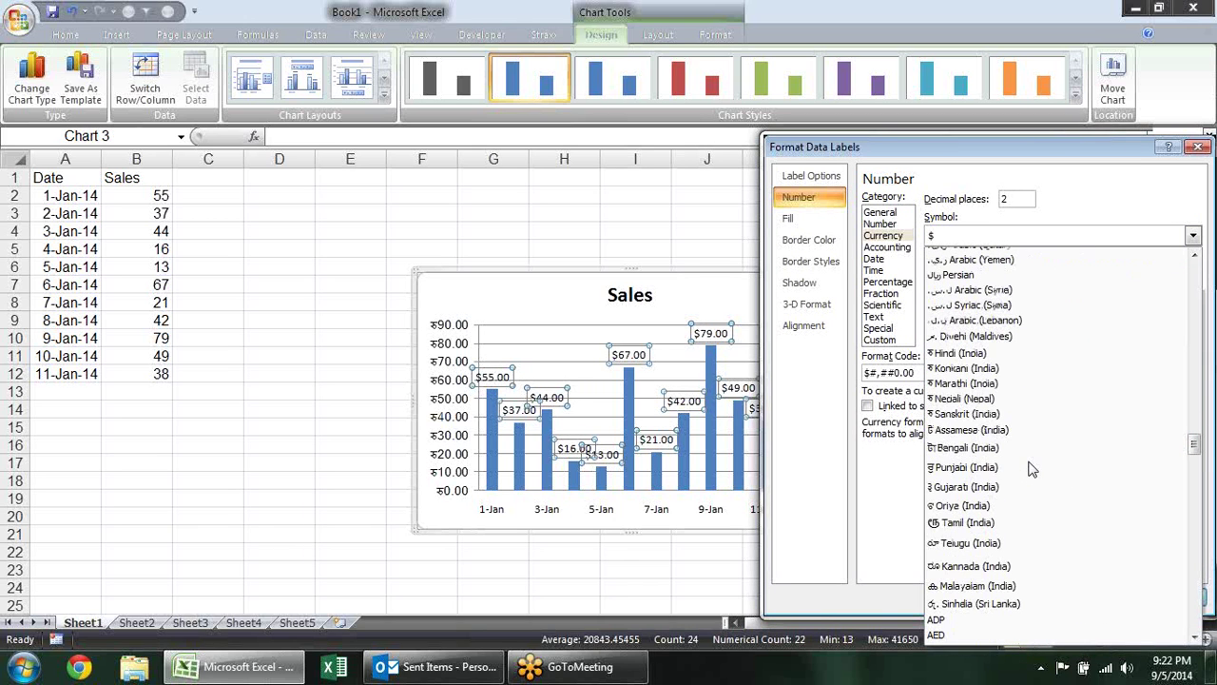
click(985, 358)
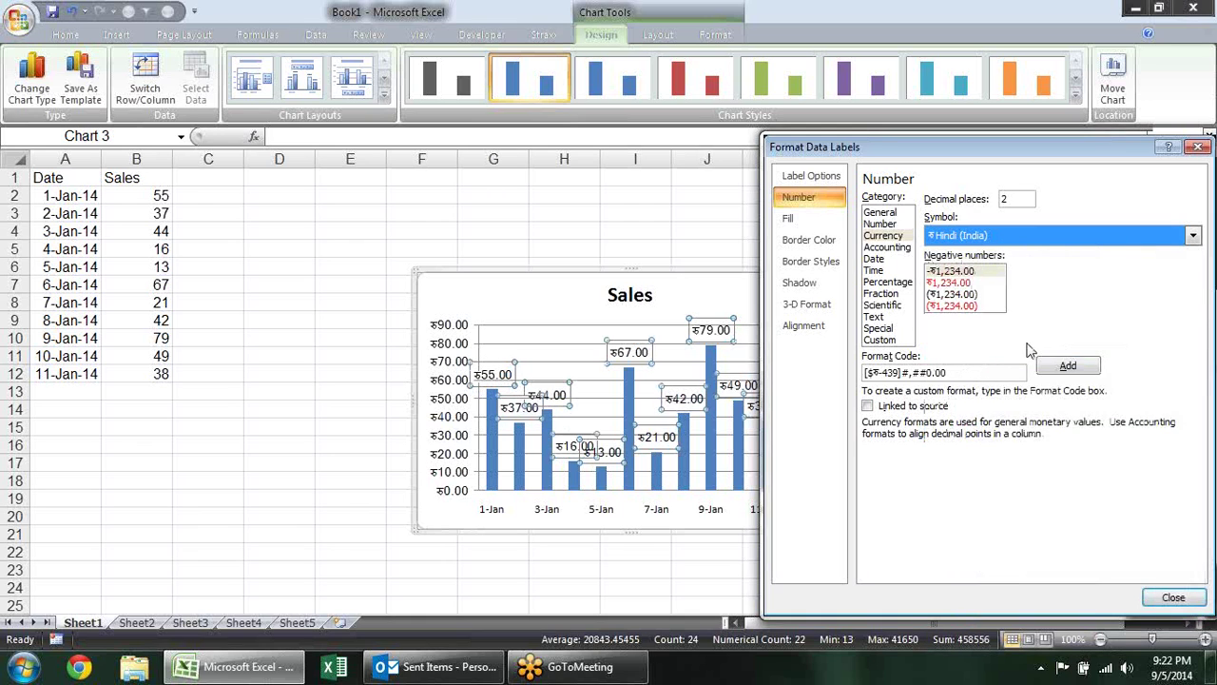
Give the data labels no fill and rotate their text 90°
click(803, 219)
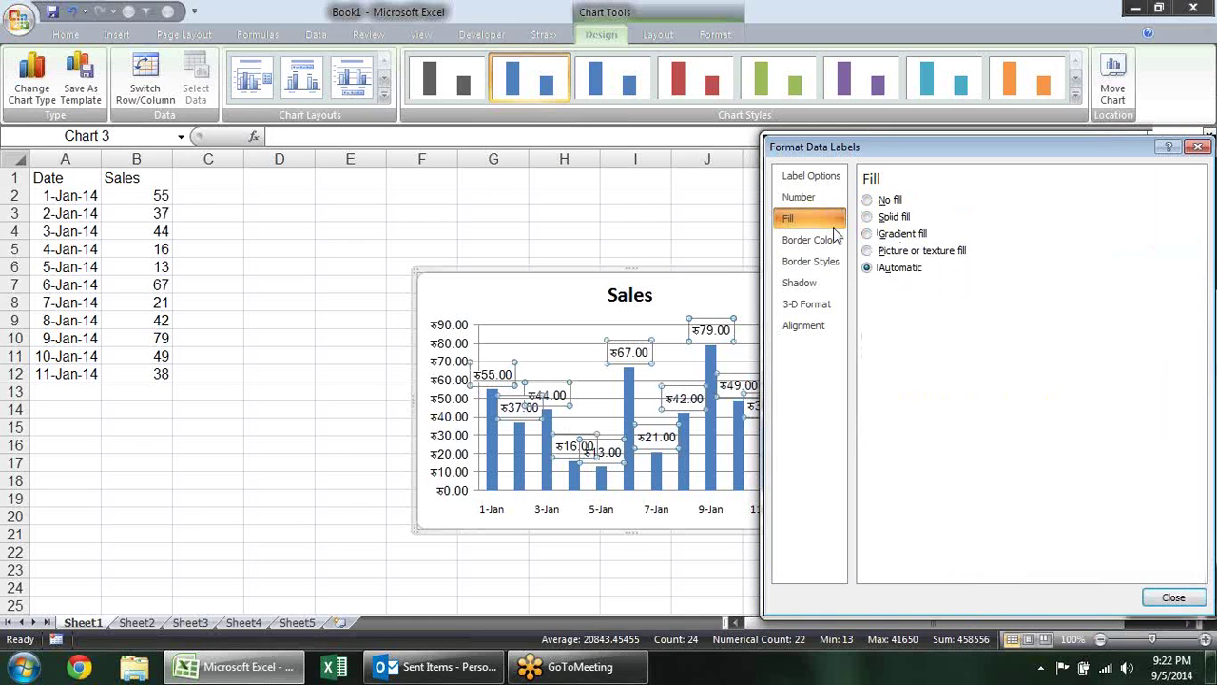
click(869, 217)
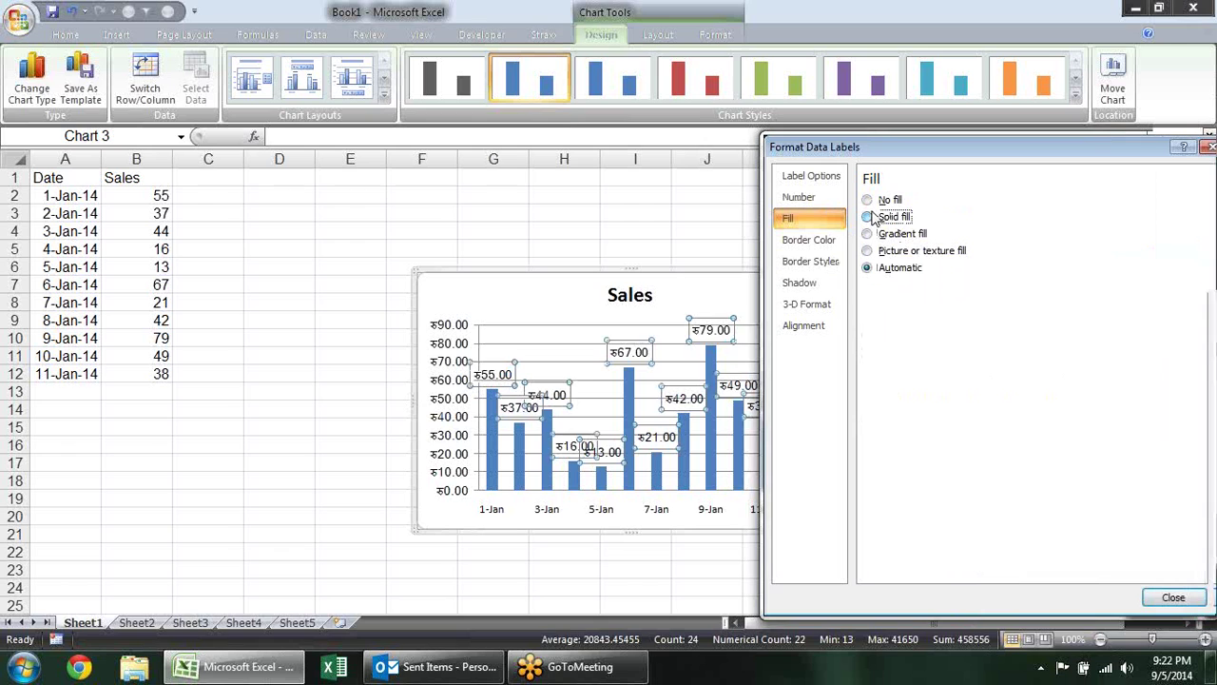
click(871, 200)
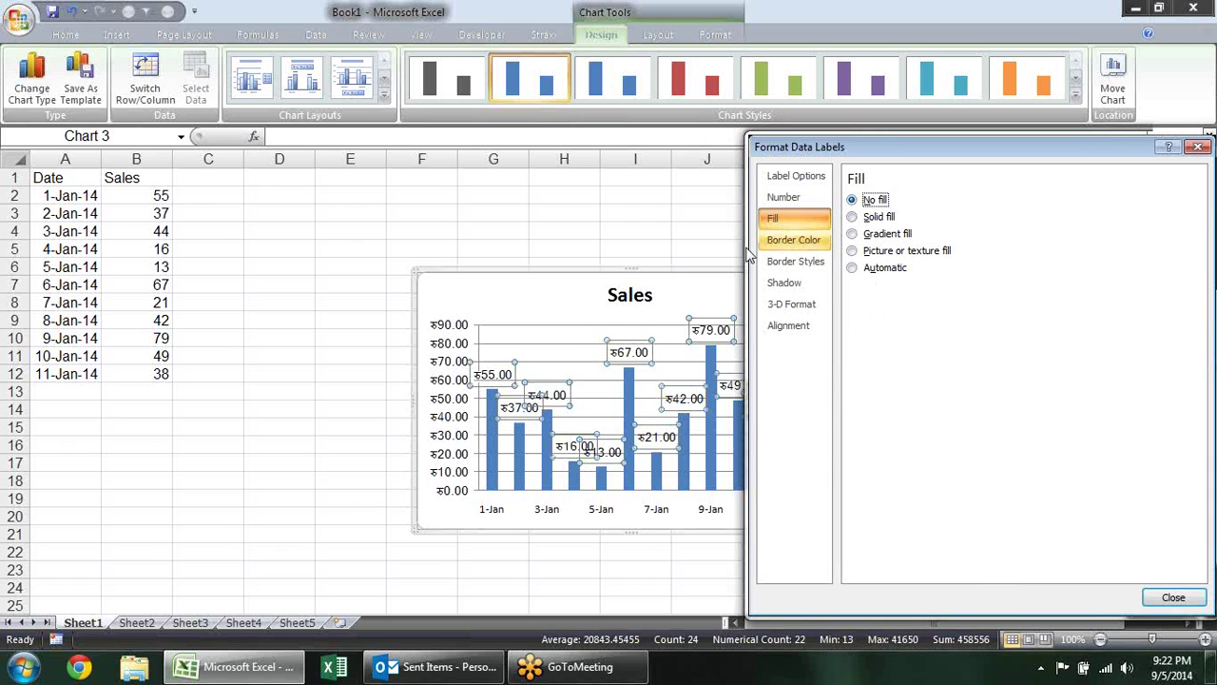
click(781, 325)
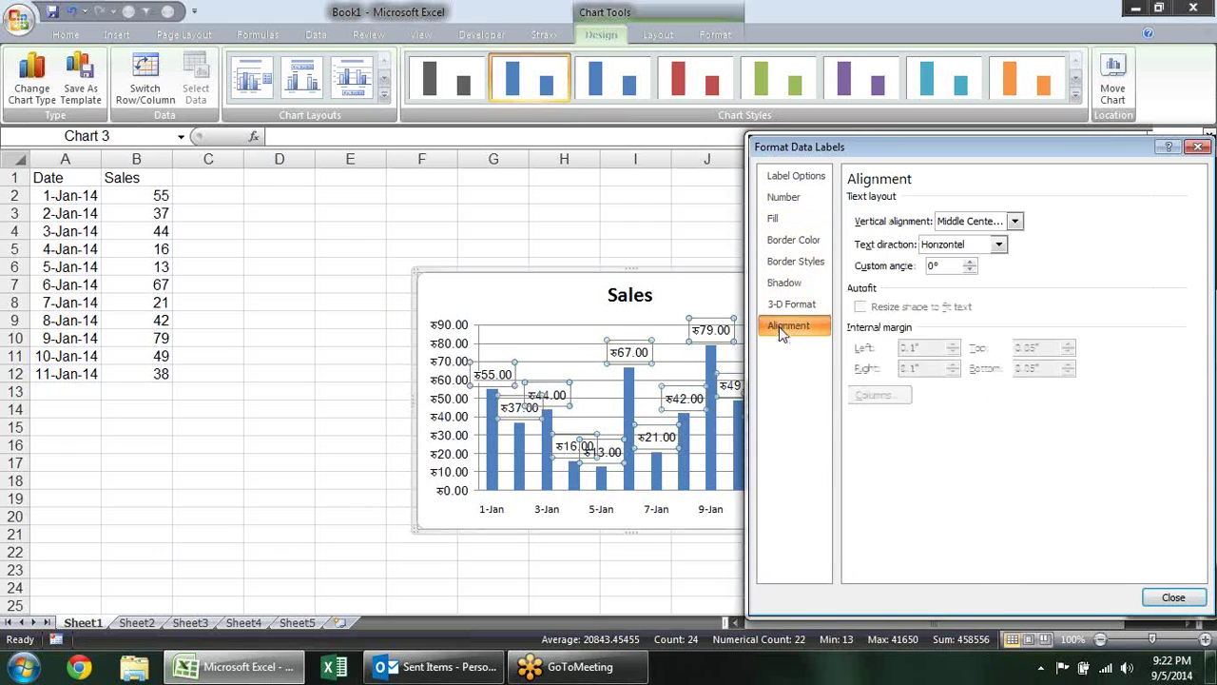
click(999, 245)
click(978, 336)
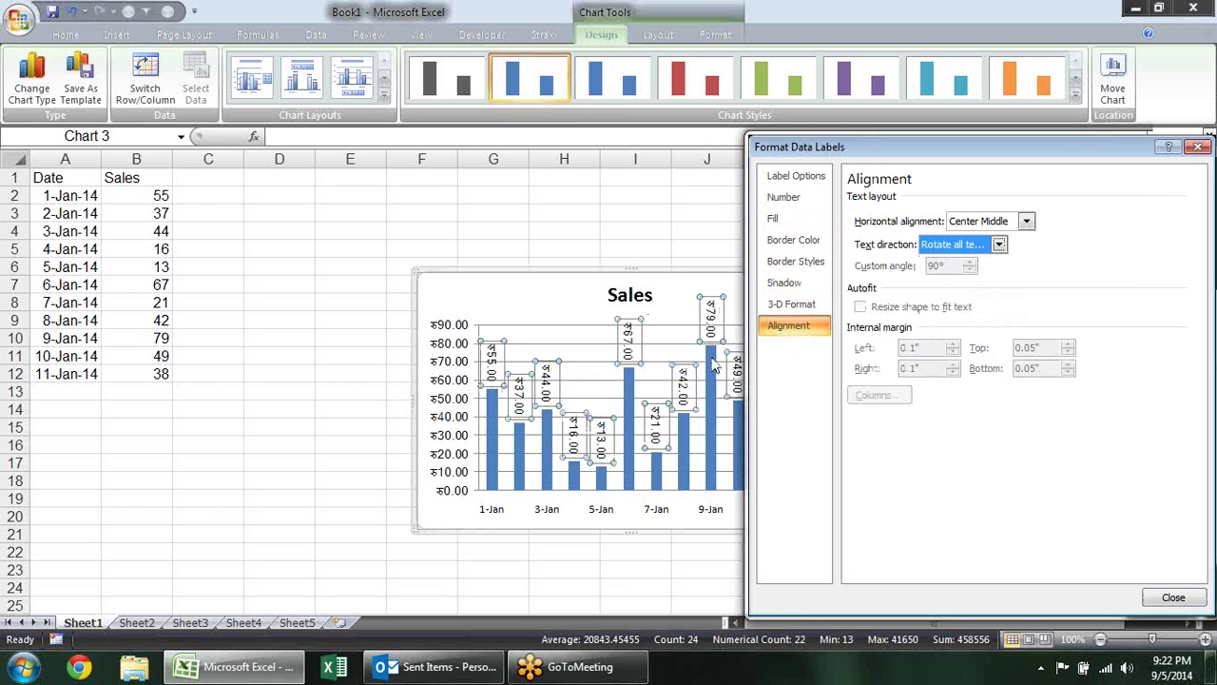
click(999, 245)
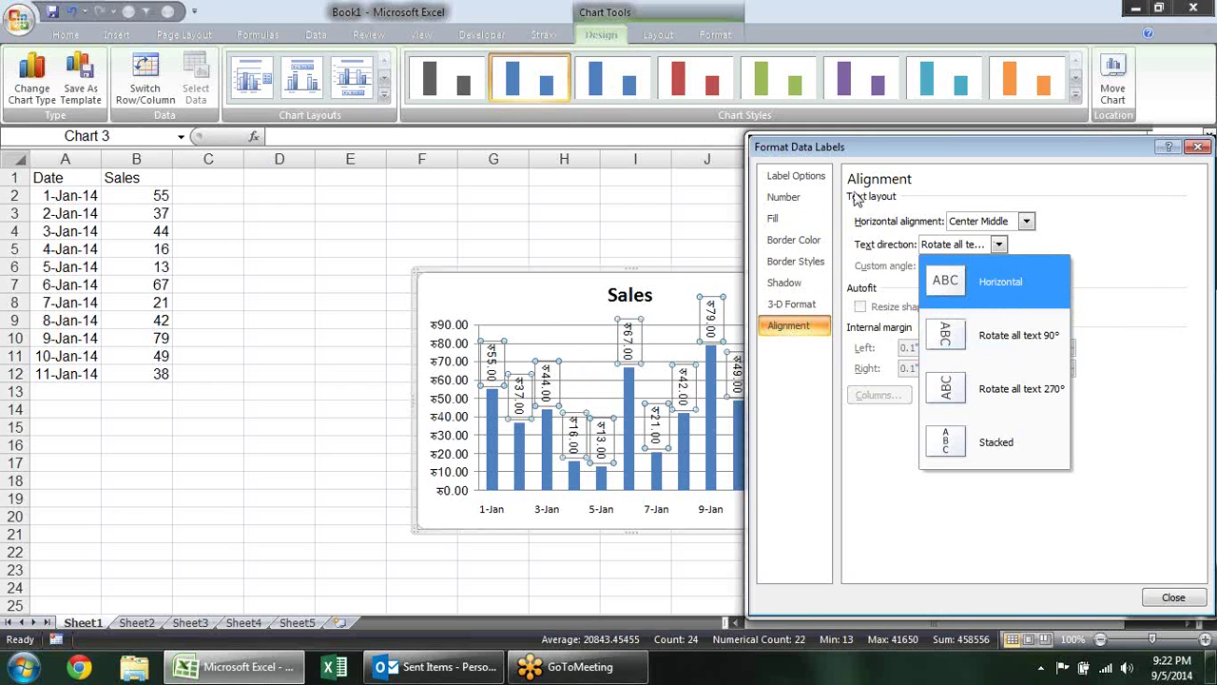
Centre the data labels inside the bars and move the chart up and left
click(806, 173)
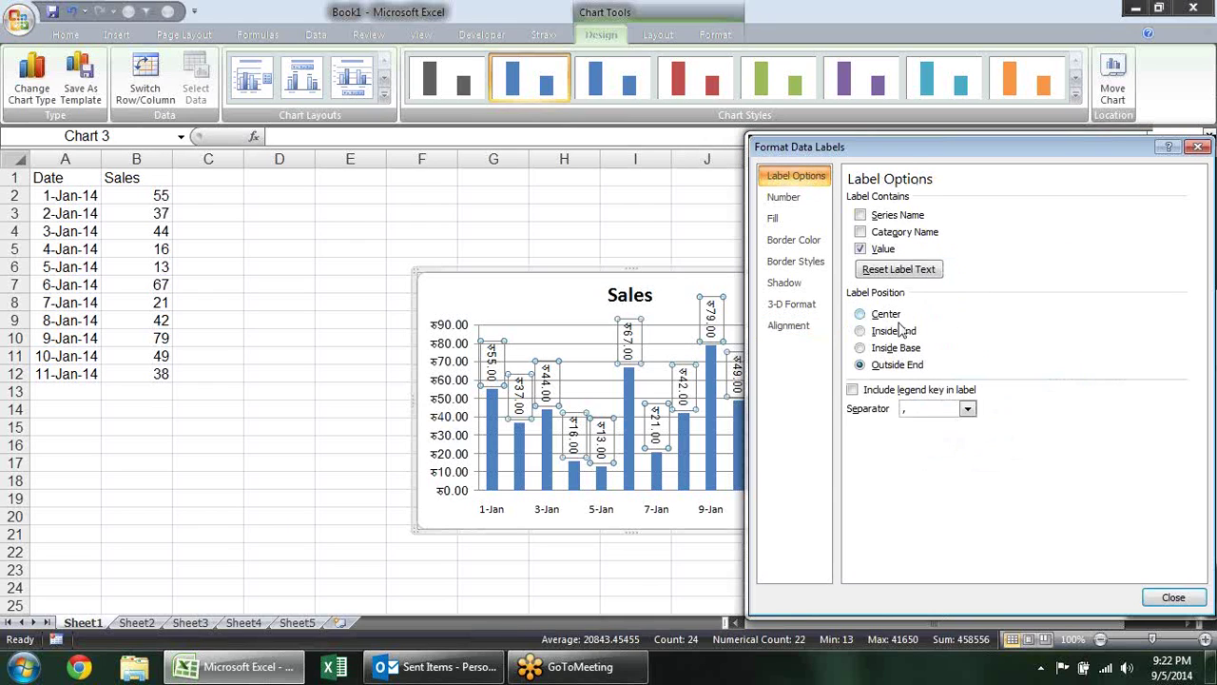
click(886, 314)
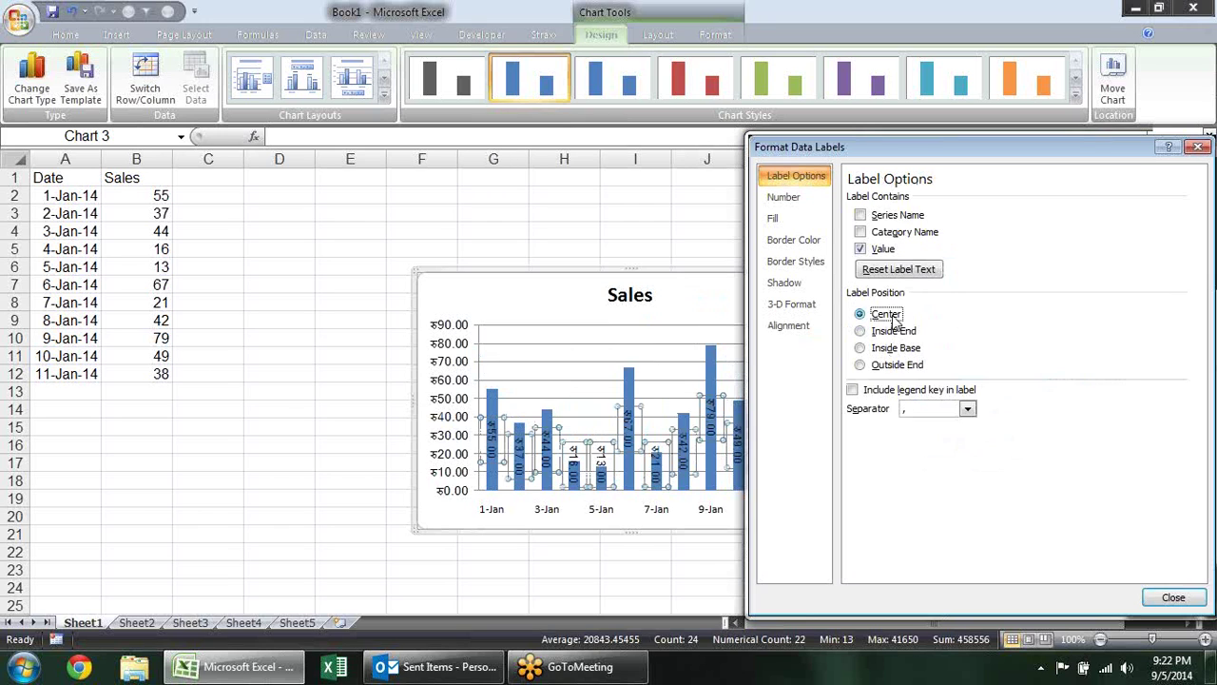
click(791, 327)
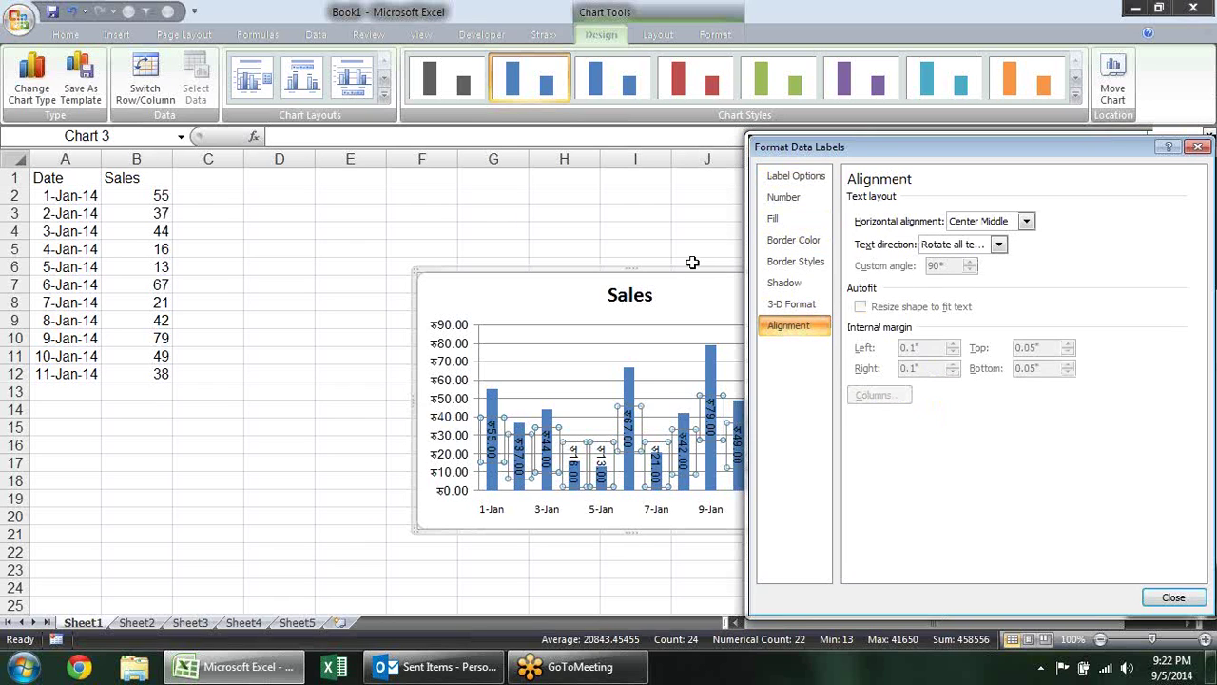
drag(684, 279, 561, 245)
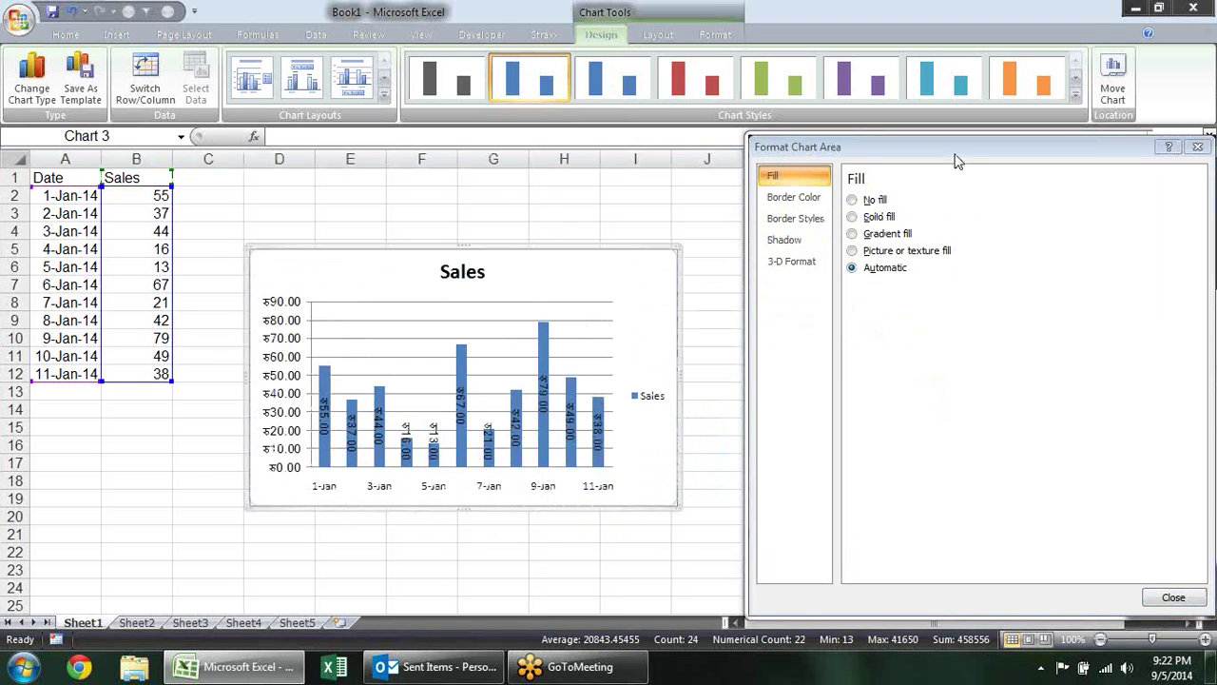
drag(908, 147, 832, 90)
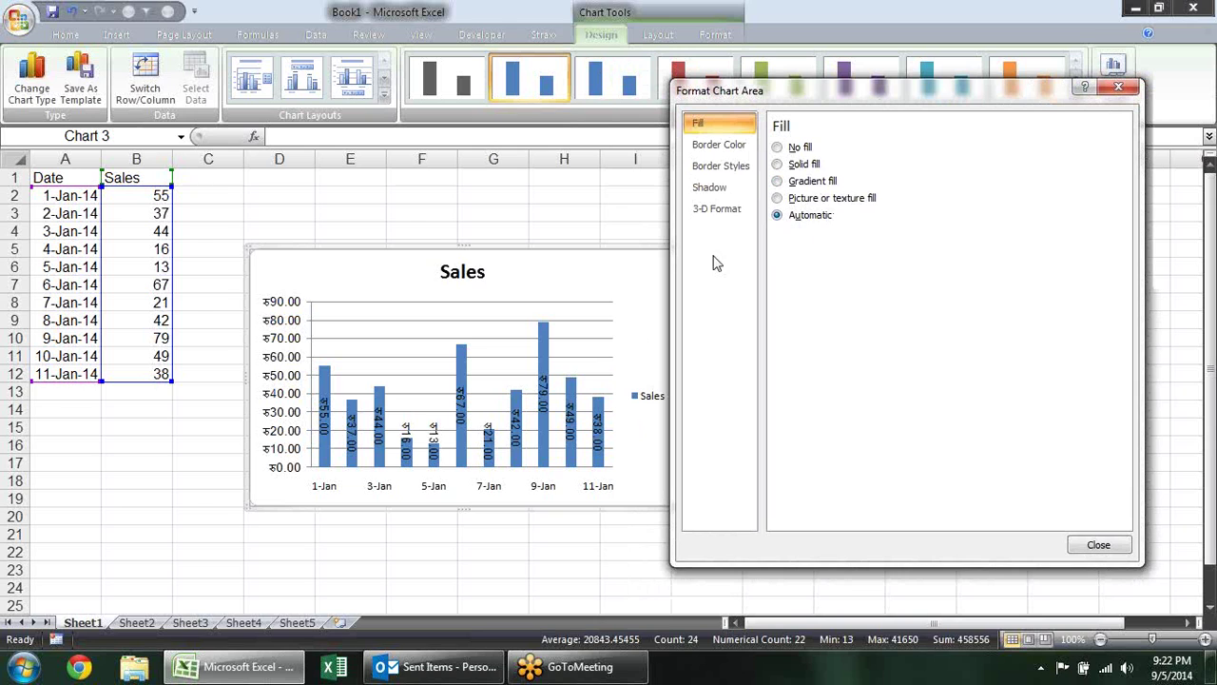
click(544, 394)
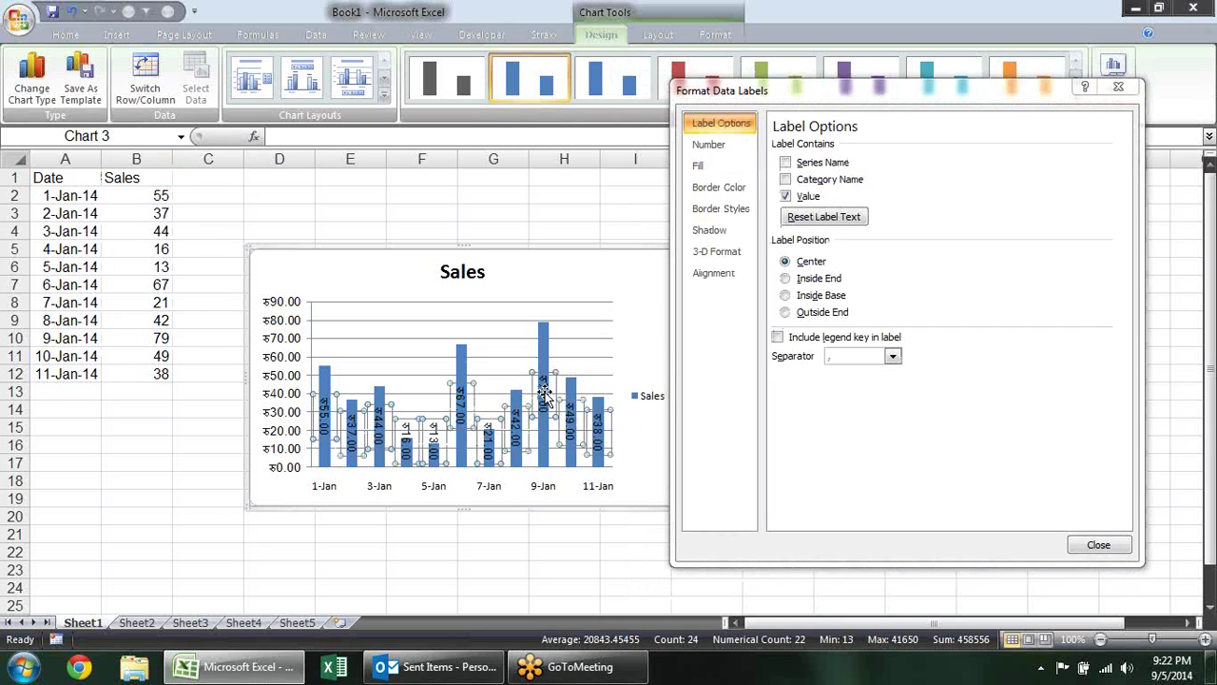
Close Format Data Labels, try selecting the 9-Jan label, then select the whole Sales series
click(1118, 86)
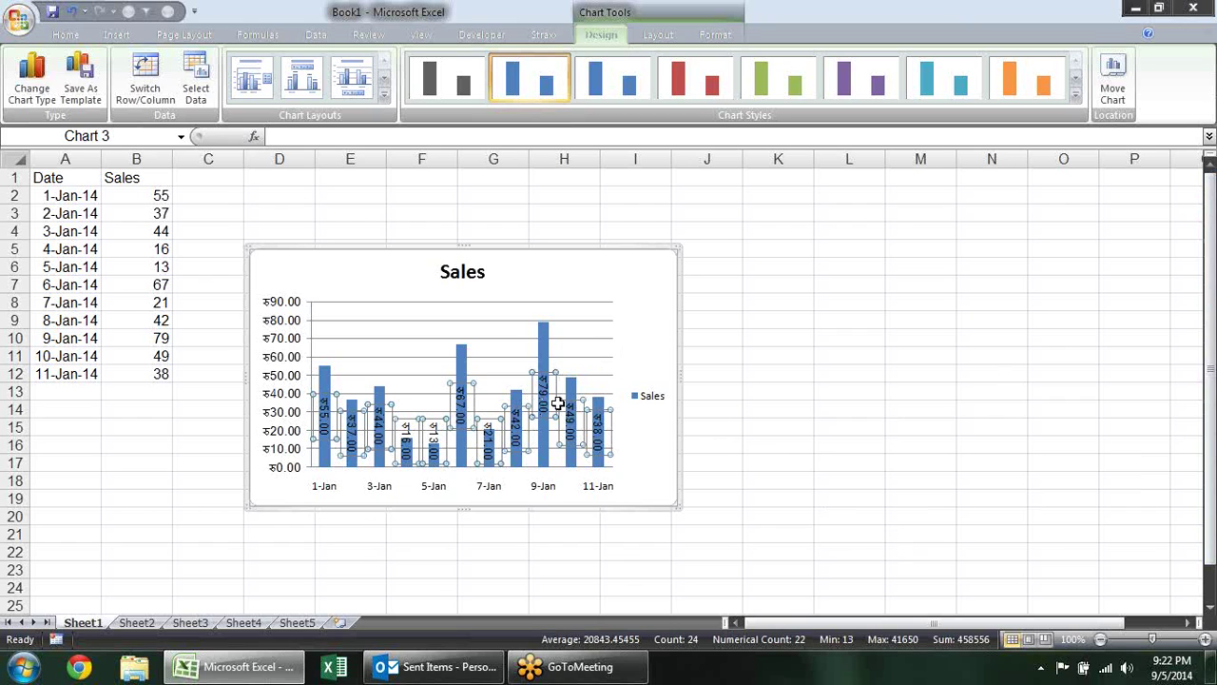
click(605, 420)
click(545, 387)
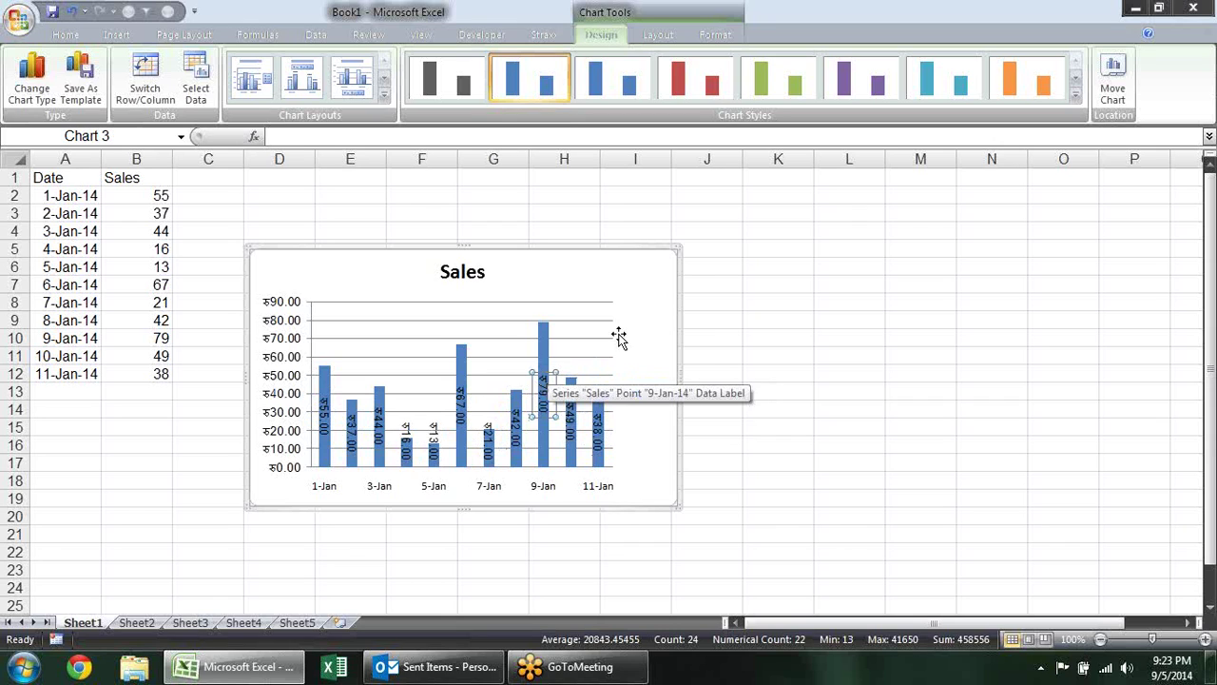
click(637, 331)
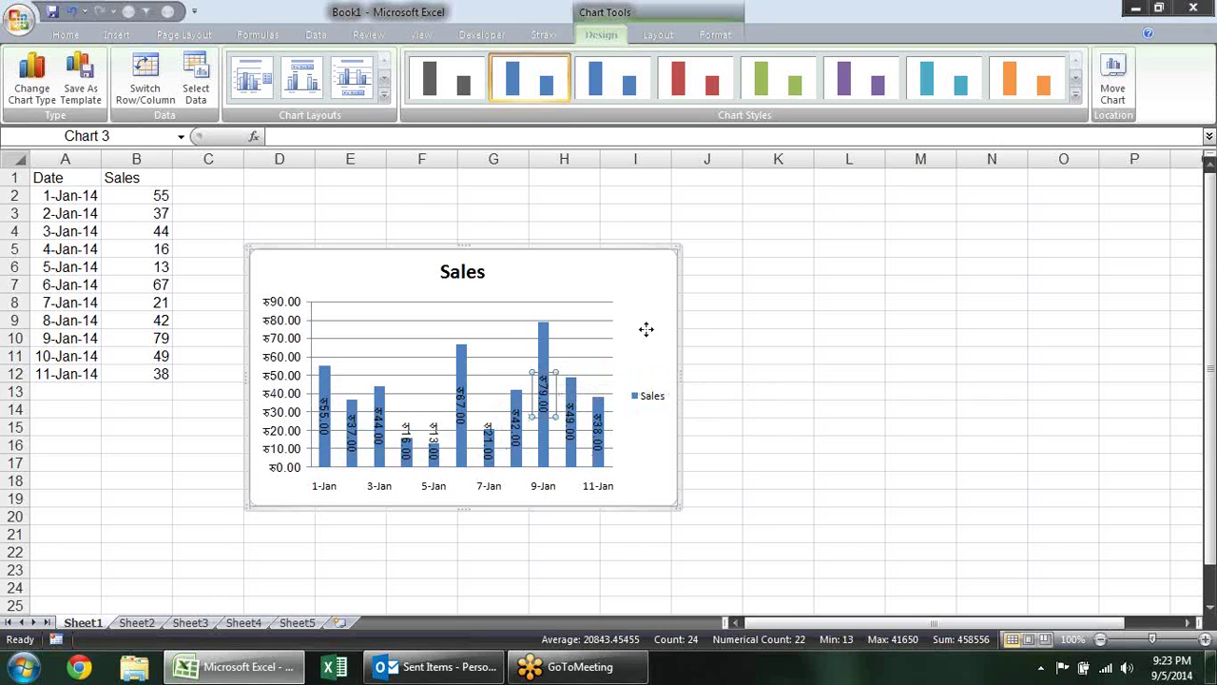
click(542, 335)
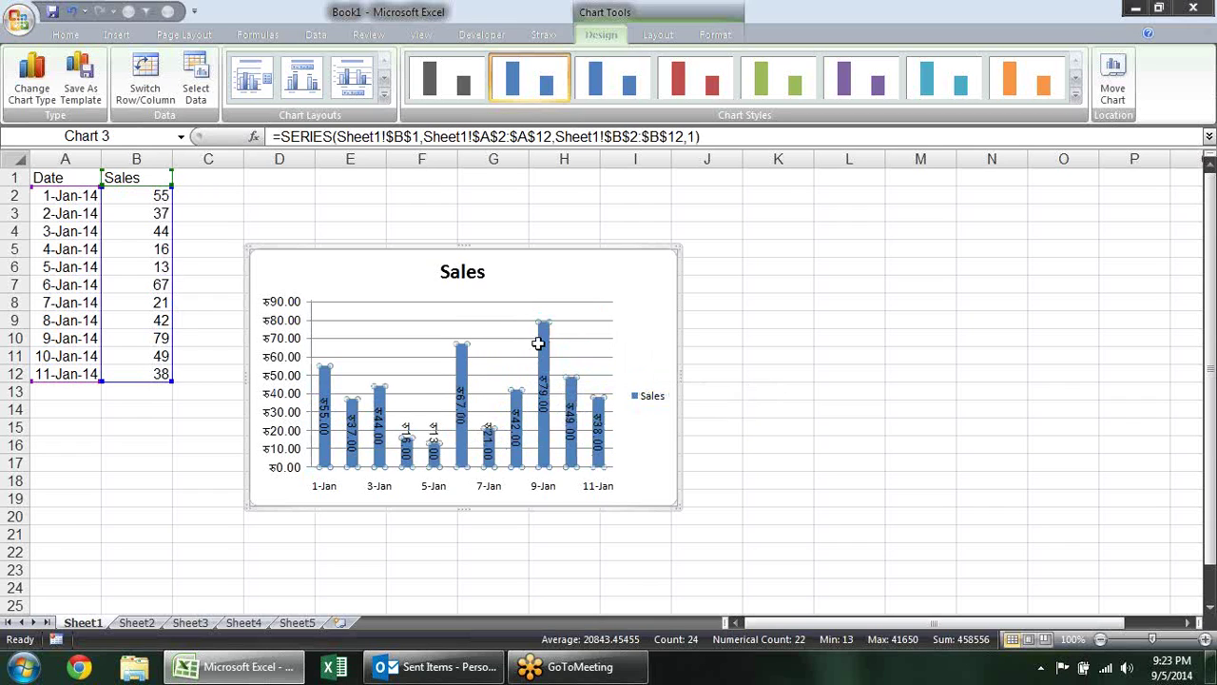
Set the Sales series overlap to 11% in Format Data Series and close it
right_click(547, 344)
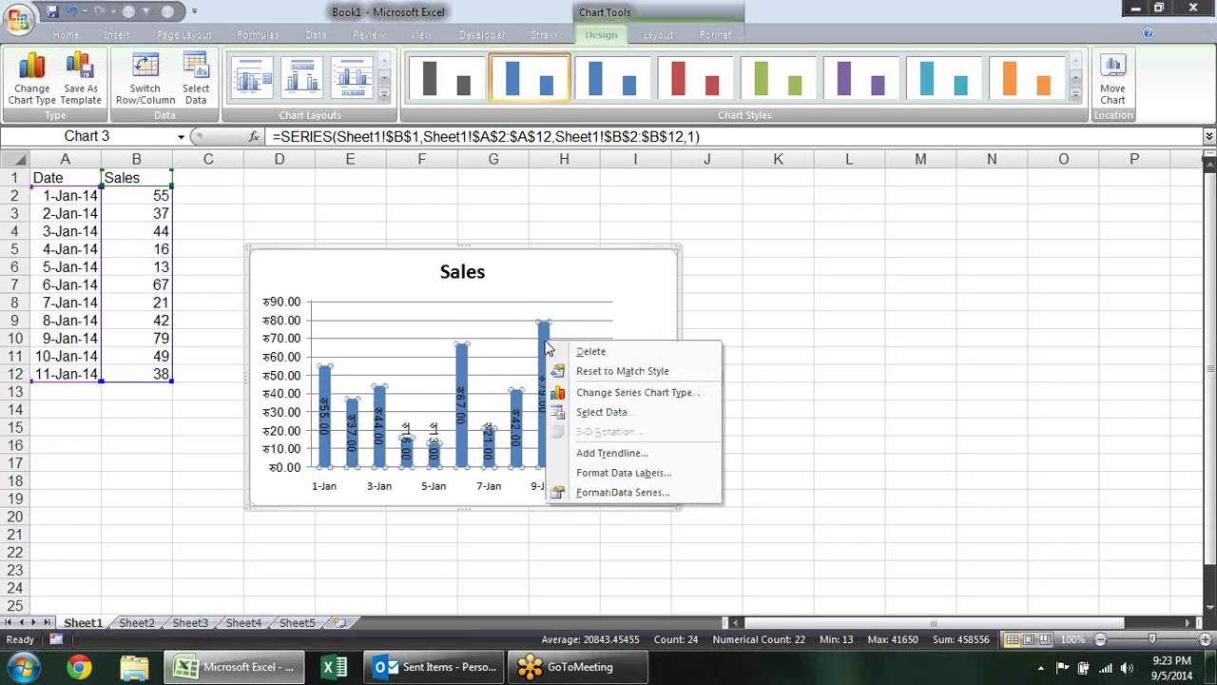
click(599, 494)
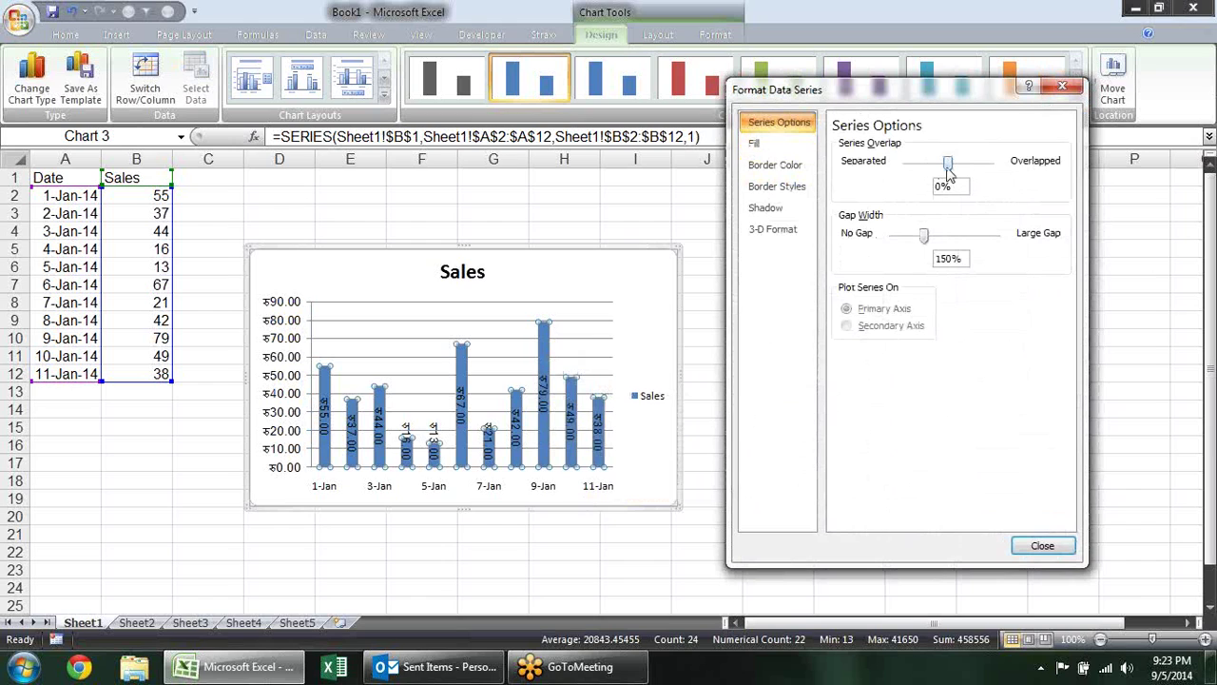
mouse_move(948, 168)
mouse_down()
mouse_move(931, 168)
mouse_move(951, 166)
mouse_up()
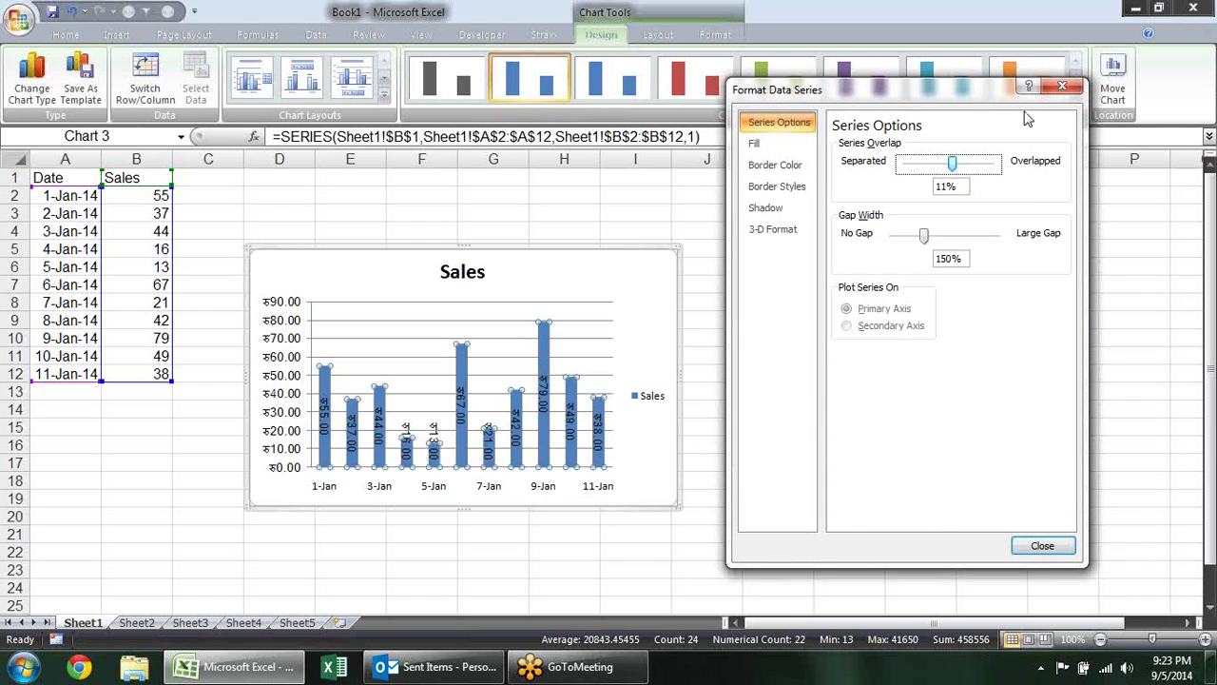
click(1063, 87)
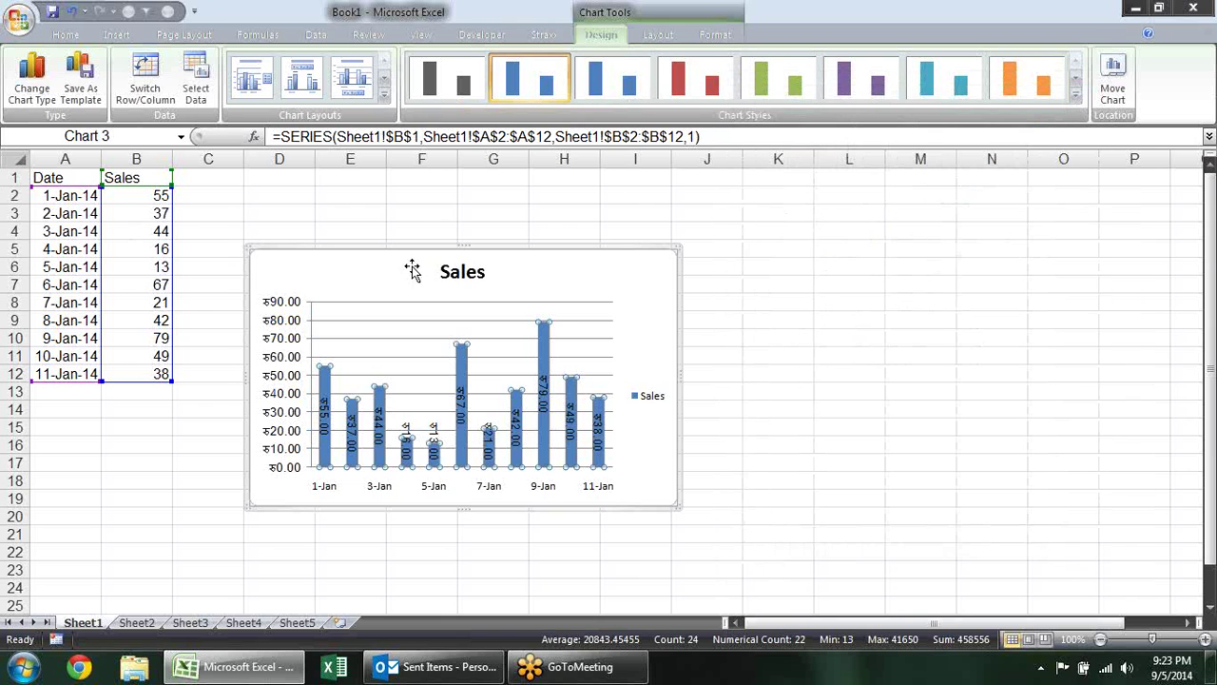
Enter the header SAles2 in cell C1
click(197, 199)
click(200, 181)
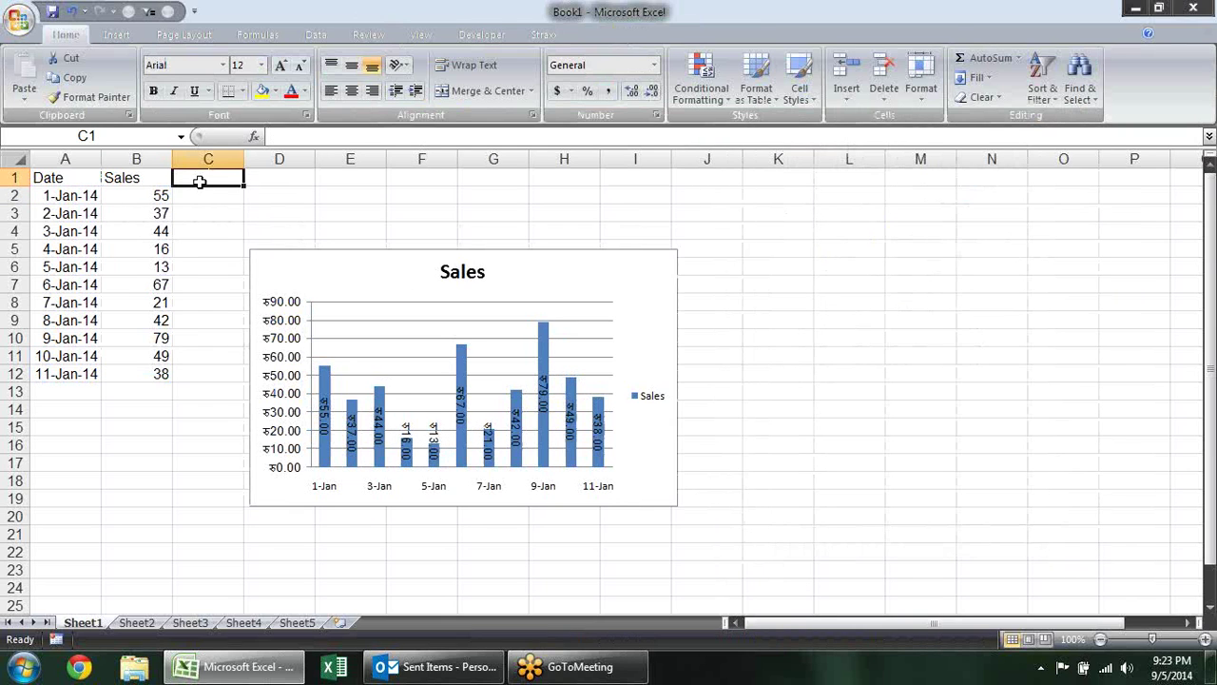
text(SAles2)
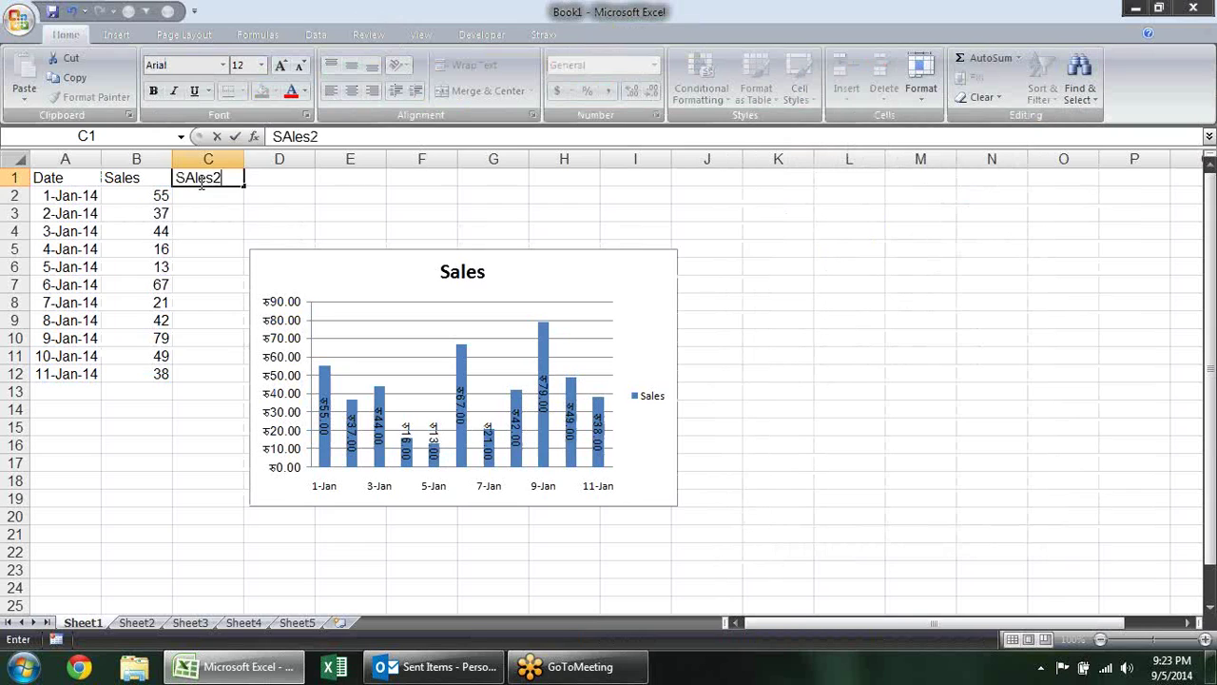
key(Return)
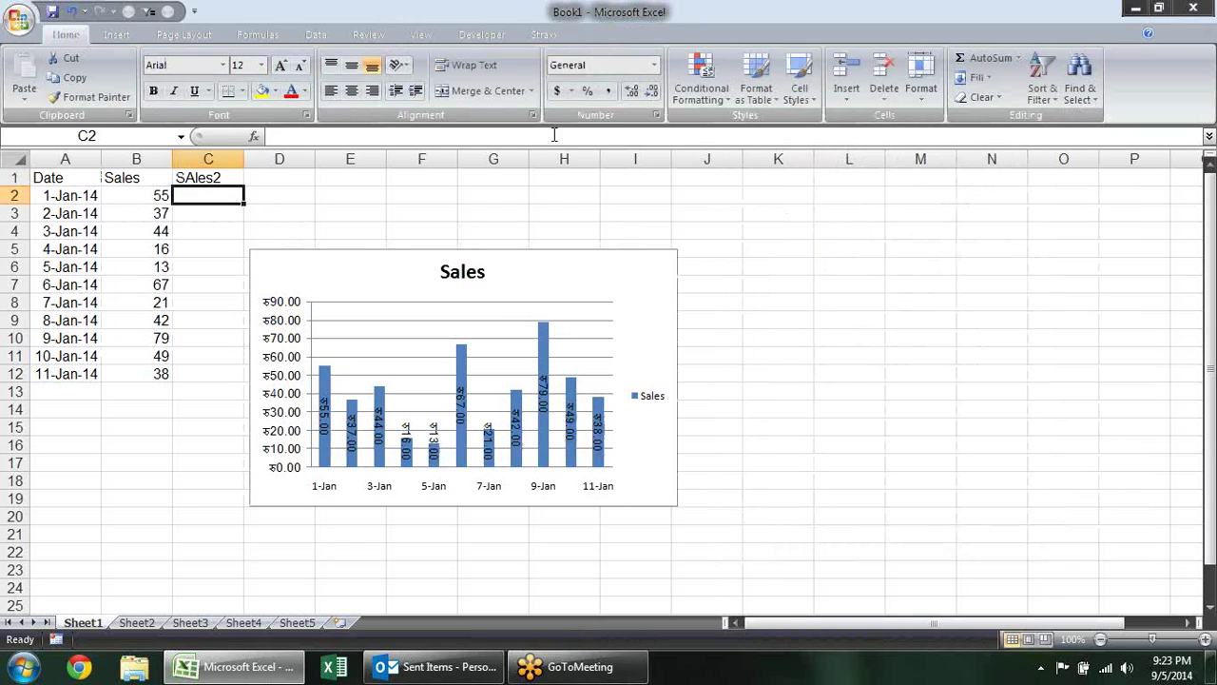
Fill C2:C12 with =RANDBETWEEN(10,90)
key(shift+Down)
key(shift+Down)
key(shift+Down)
key(shift+Down)
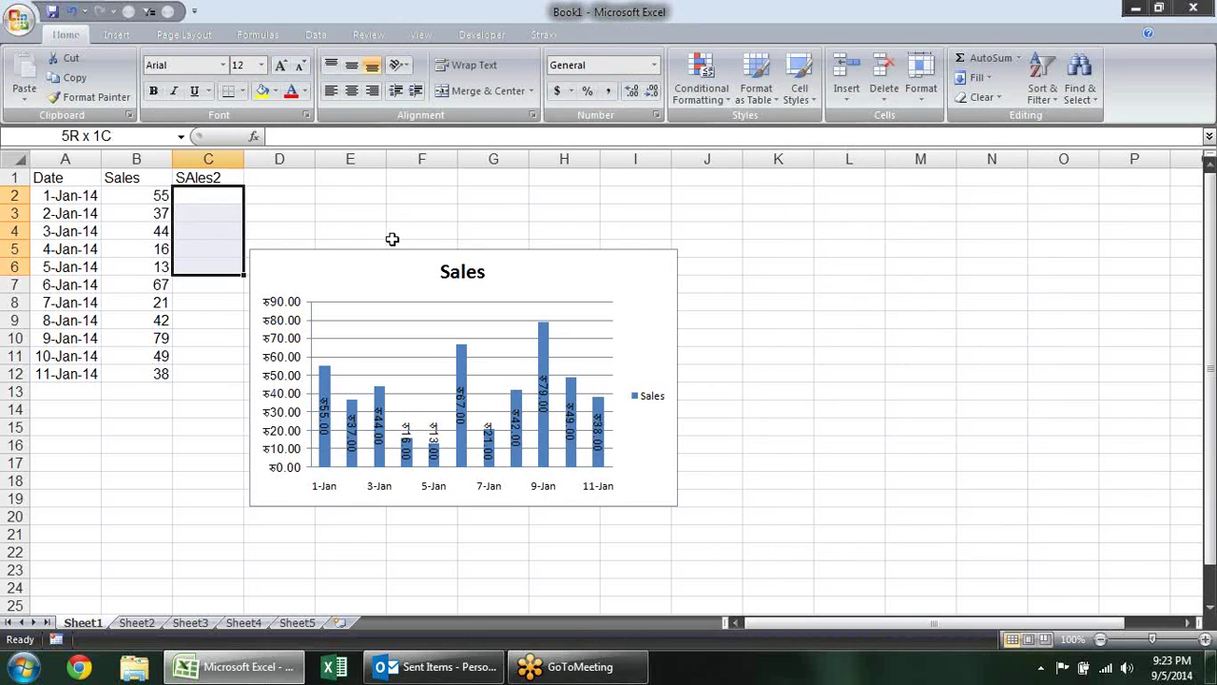
key(shift+Down)
key(shift+Down)
key(shift+Down)
key(shift+Down)
key(shift+Down)
key(shift+Down)
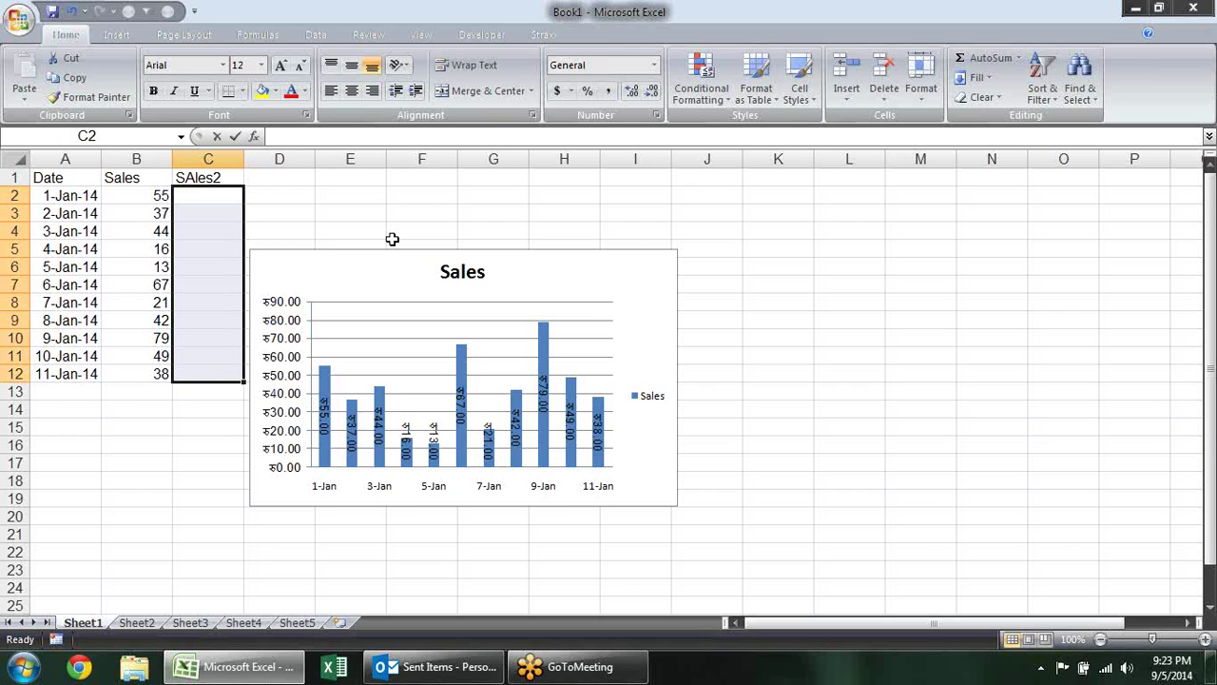
text(=ra)
key(Down)
key(Down)
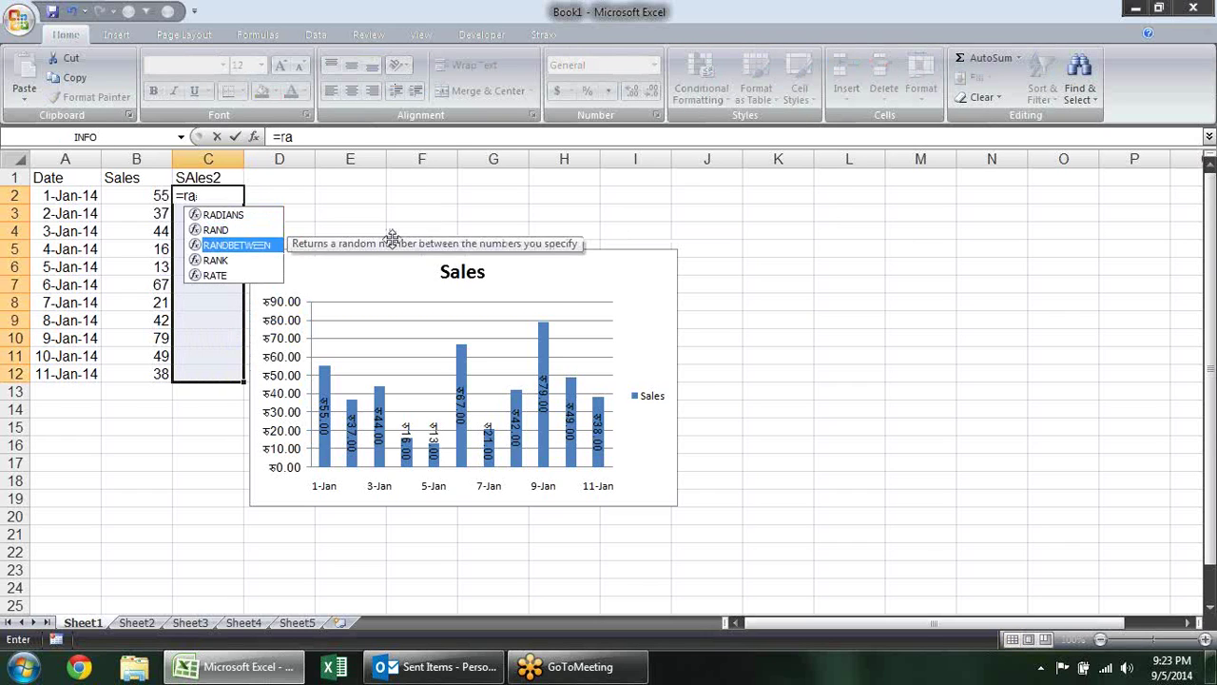
key(Tab)
text(0,90)
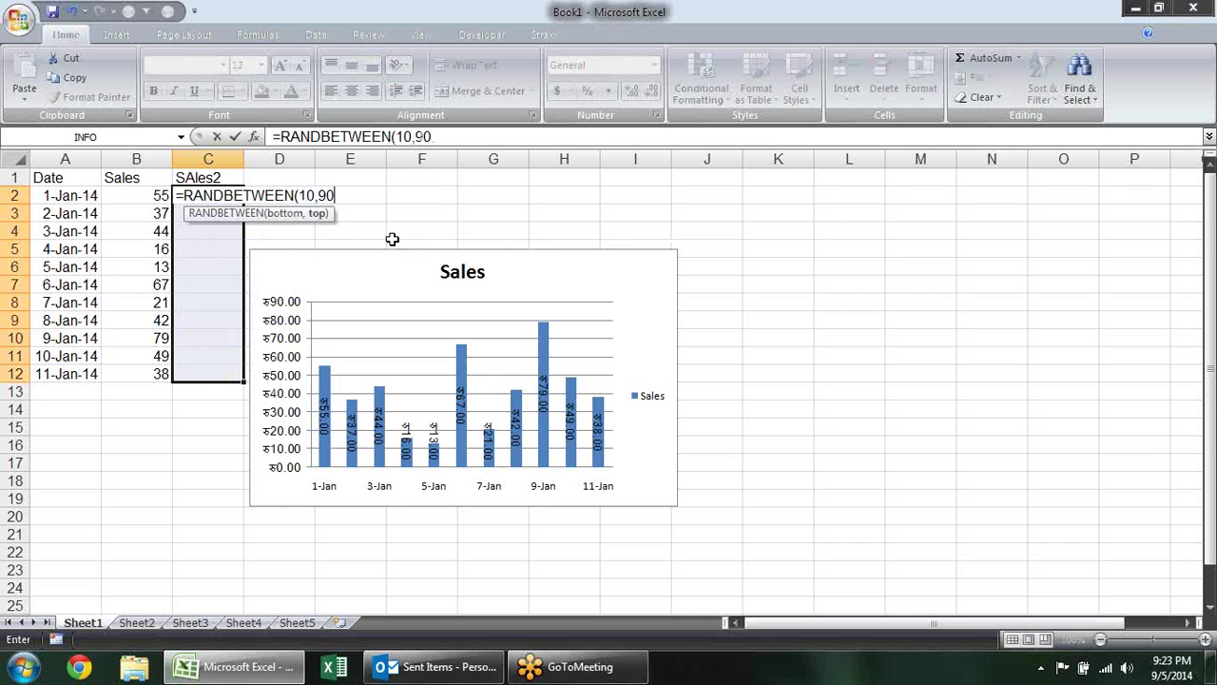
text())
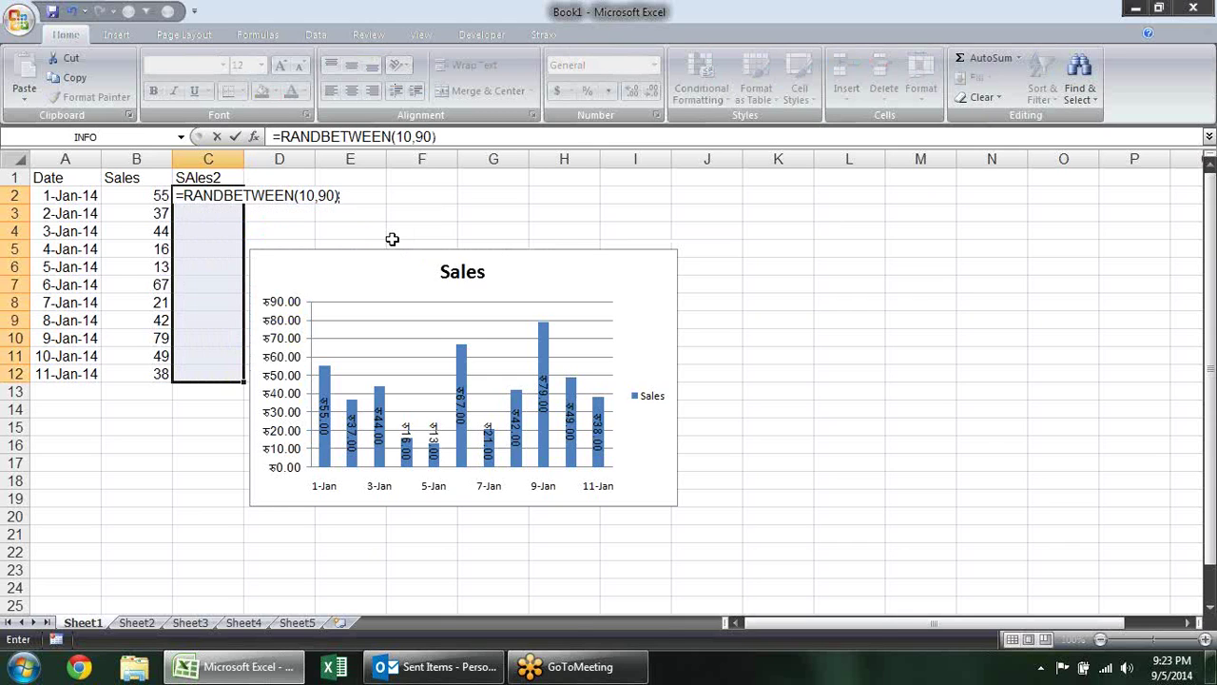
key(ctrl+Return)
Convert the random numbers in C2:C12 to fixed values with Paste Special > Values
key(ctrl+c)
key(alt+e)
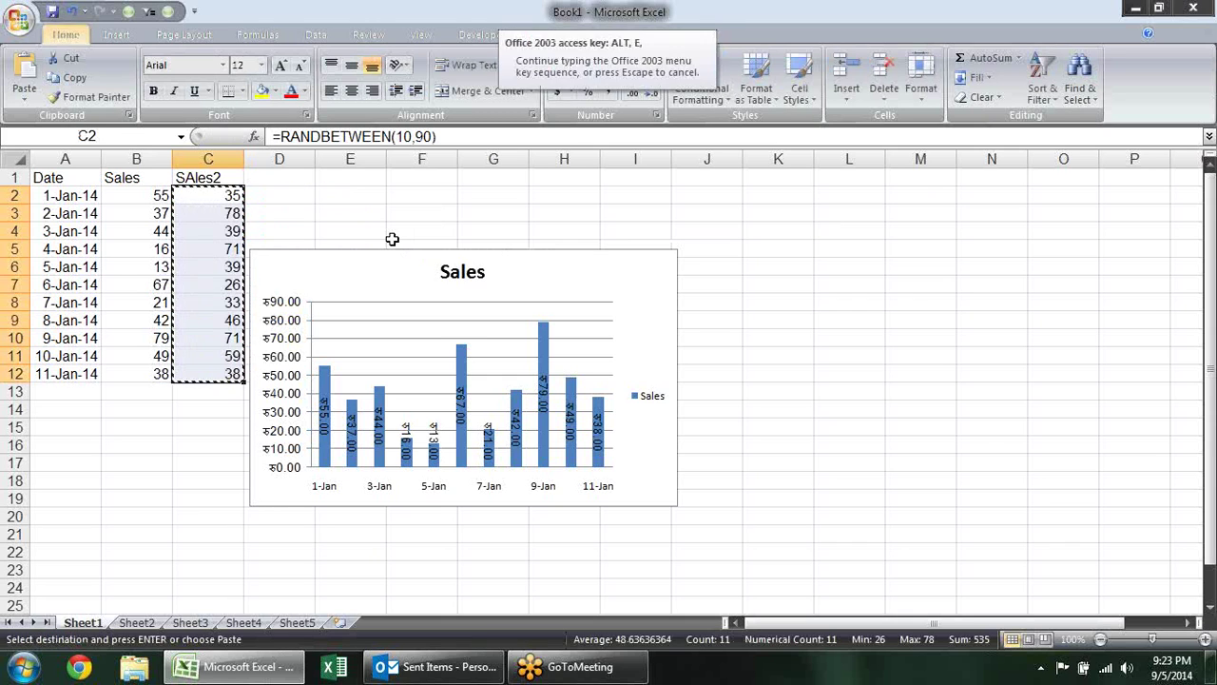
key(s)
key(v)
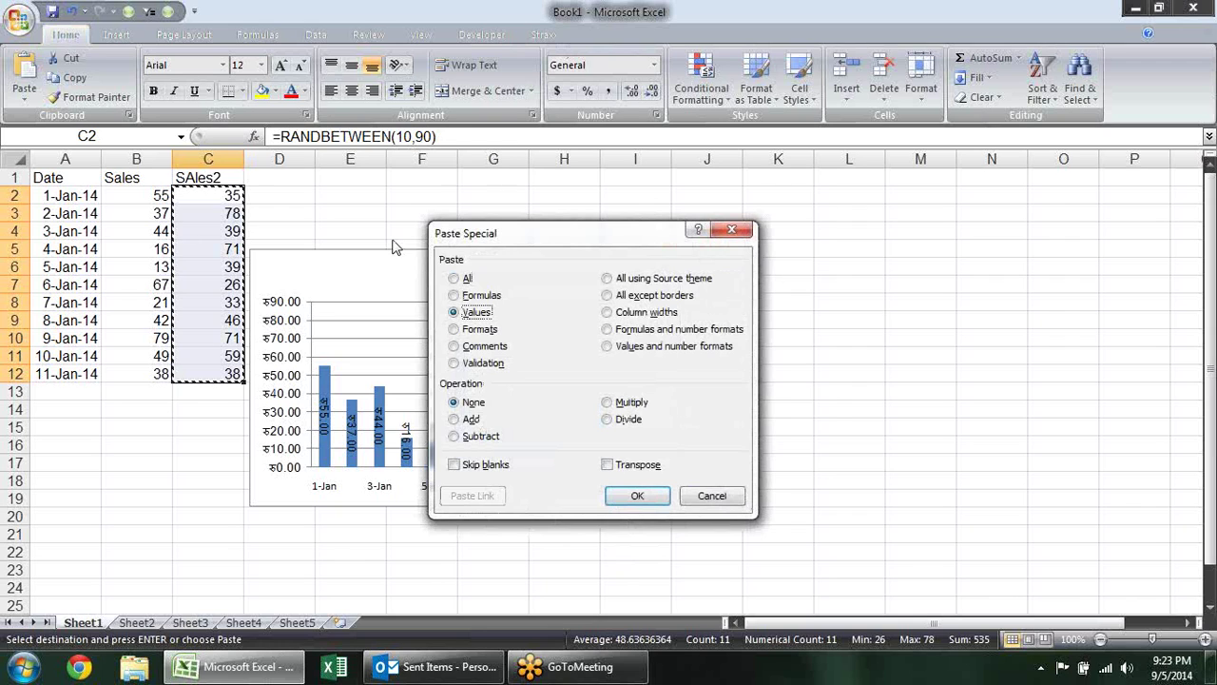
key(Return)
key(Escape)
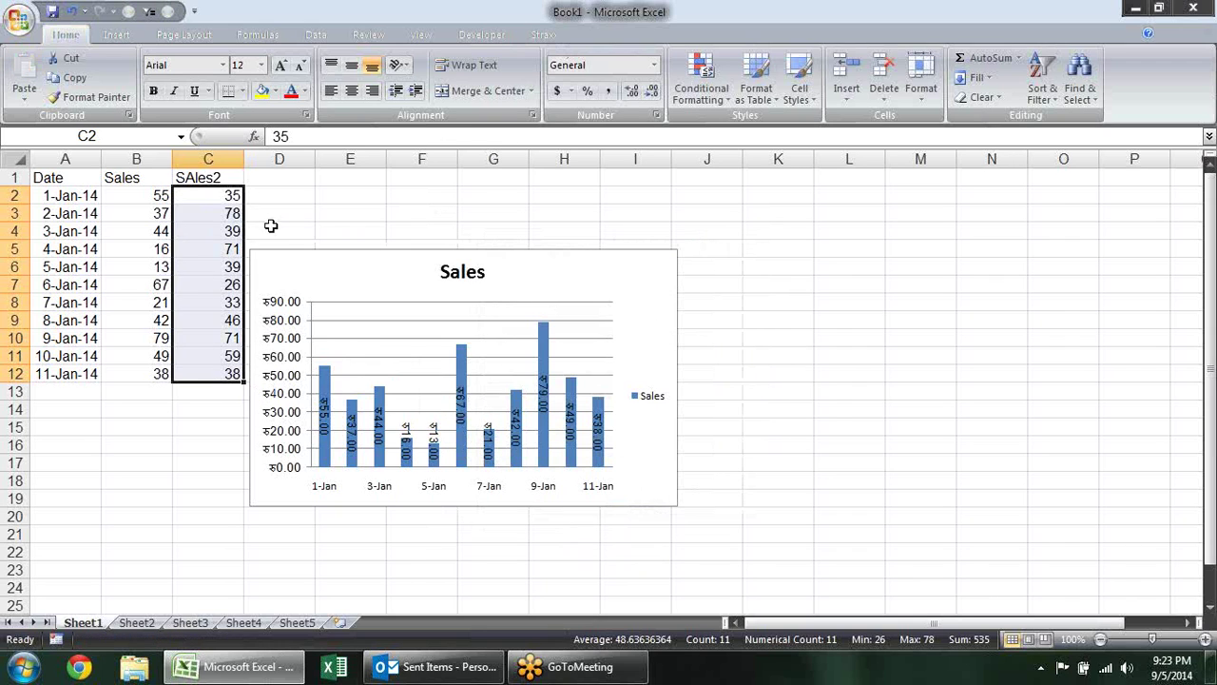
click(141, 236)
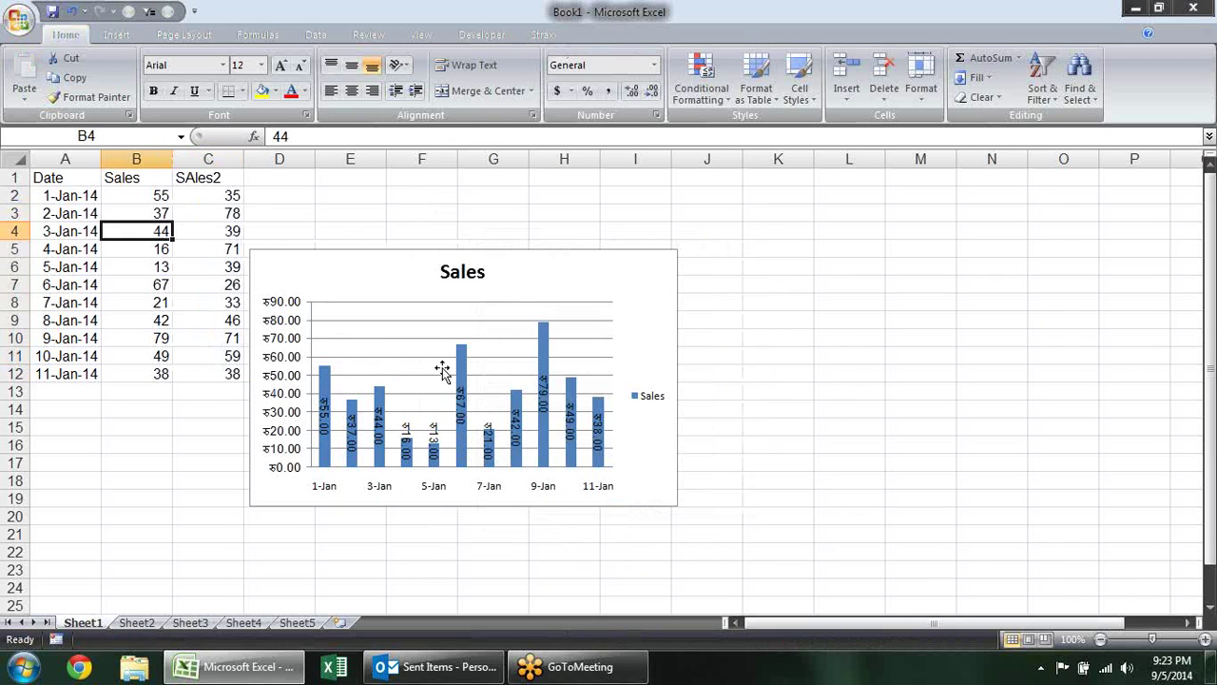
click(384, 392)
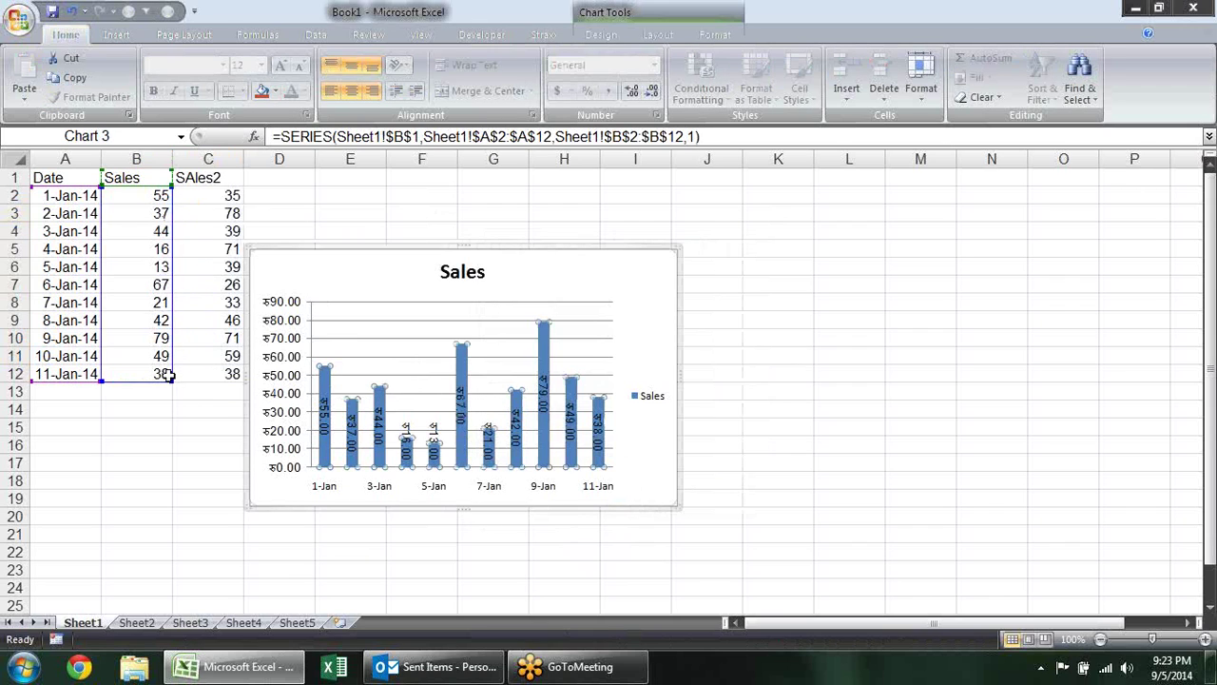
drag(174, 379, 239, 380)
drag(292, 249, 483, 242)
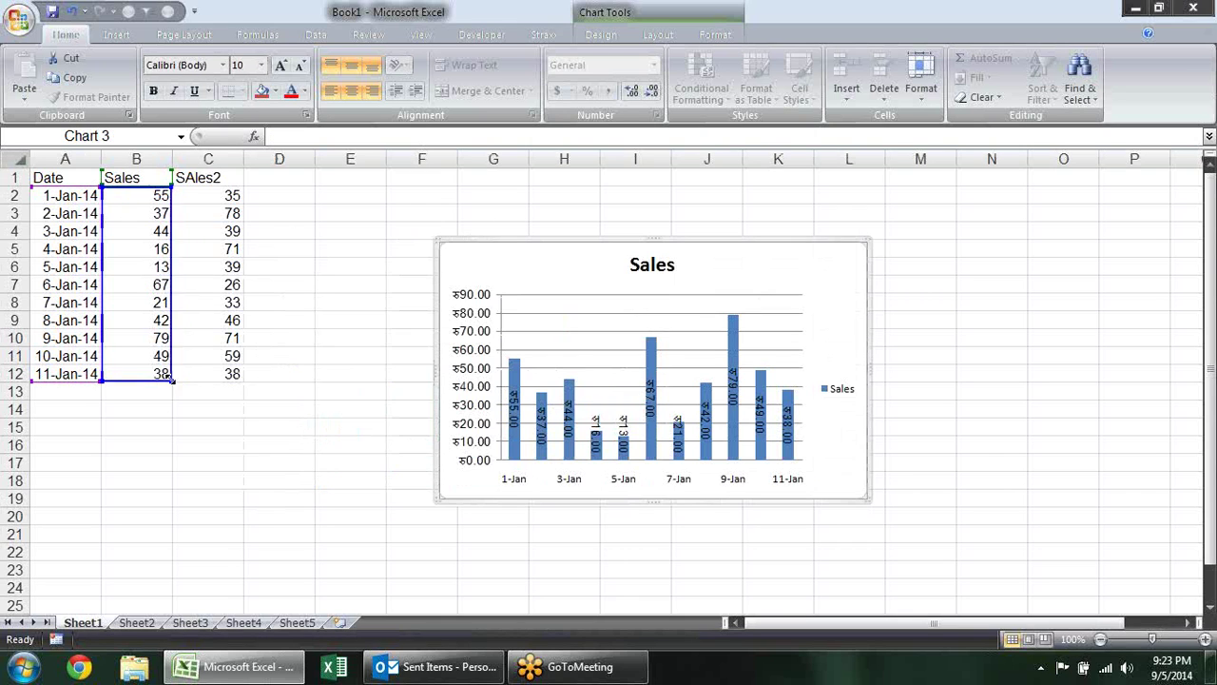
drag(172, 381, 275, 379)
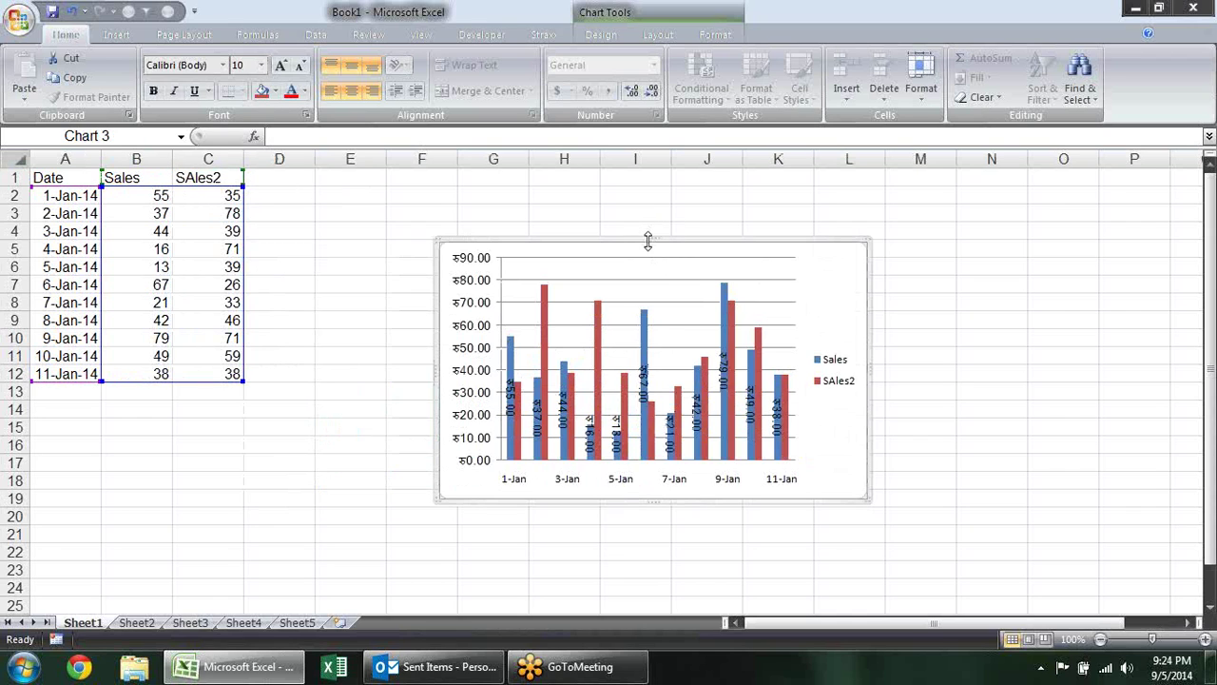
click(643, 329)
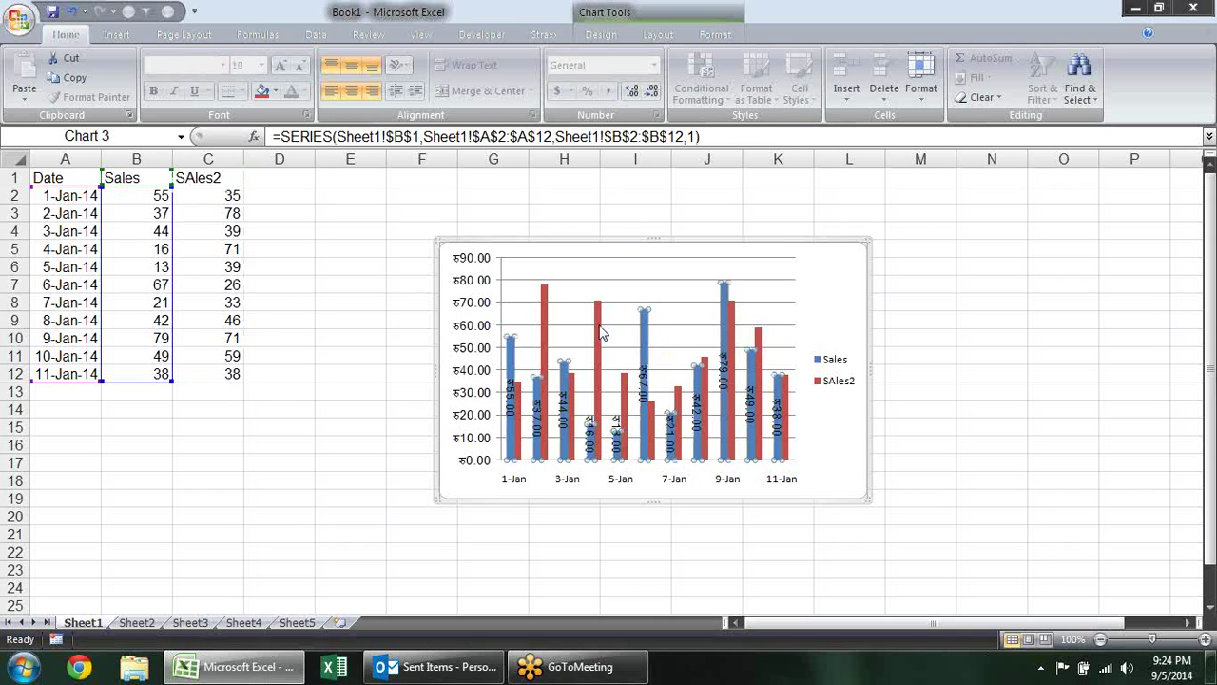
click(599, 331)
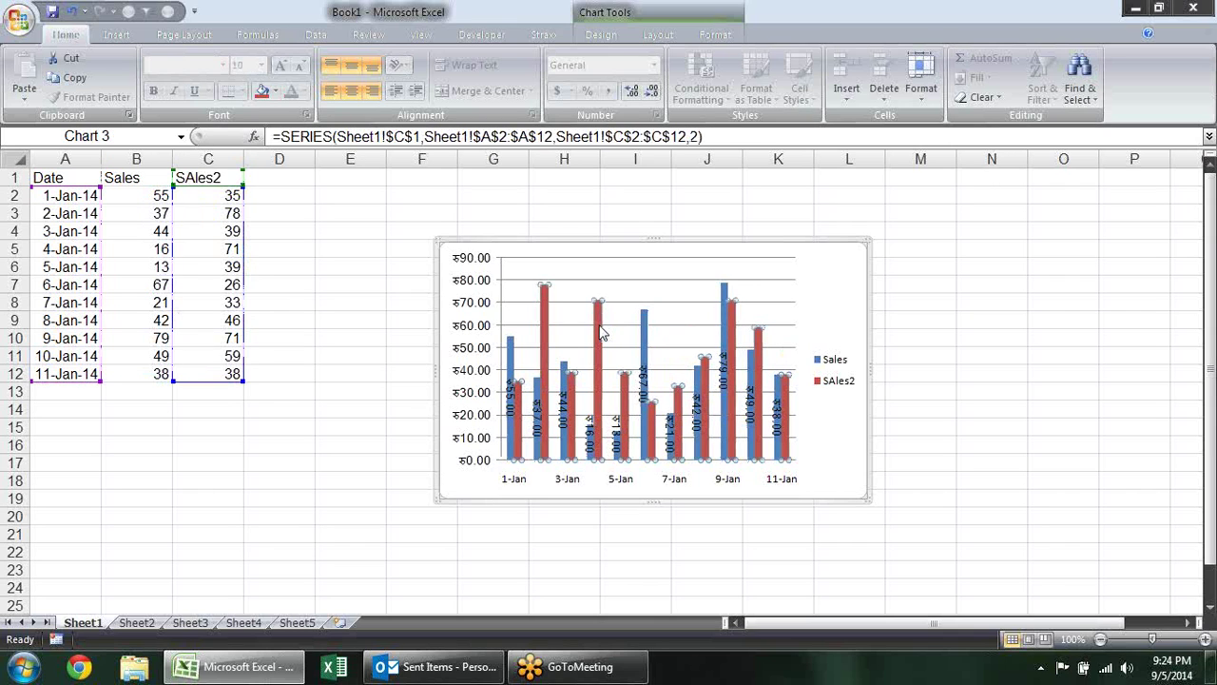
Open Format Data Series and move the chart further left on the sheet
right_click(601, 332)
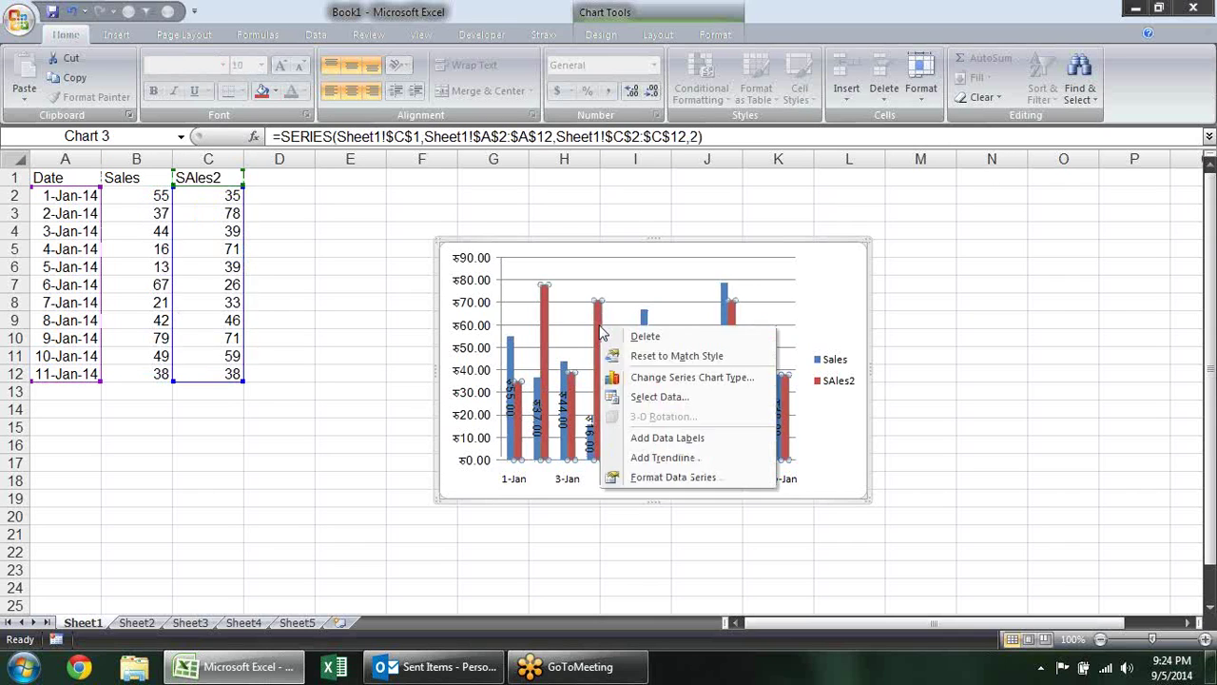
click(641, 483)
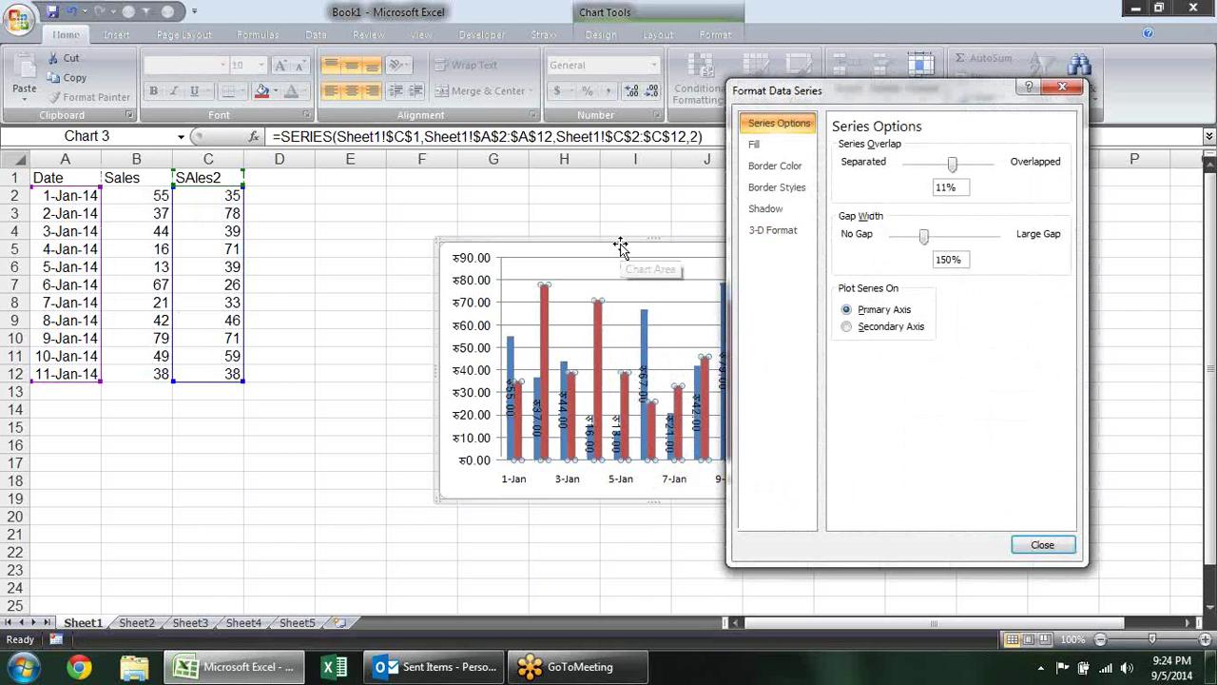
drag(600, 241, 431, 230)
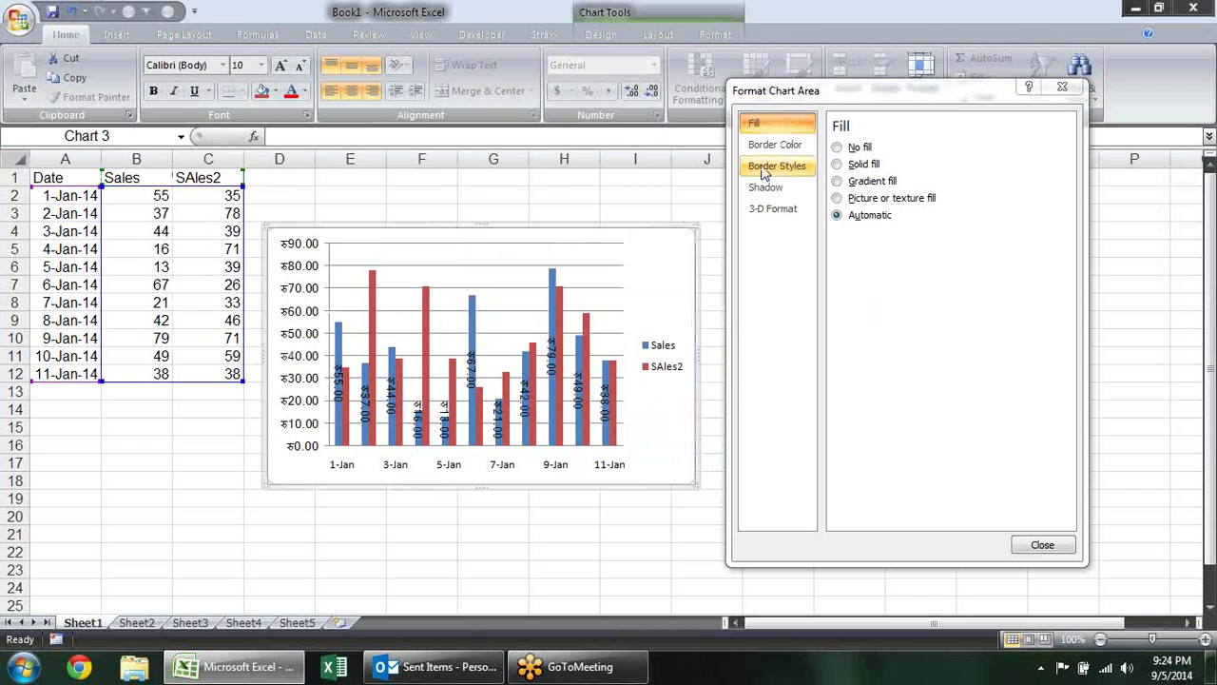
click(555, 278)
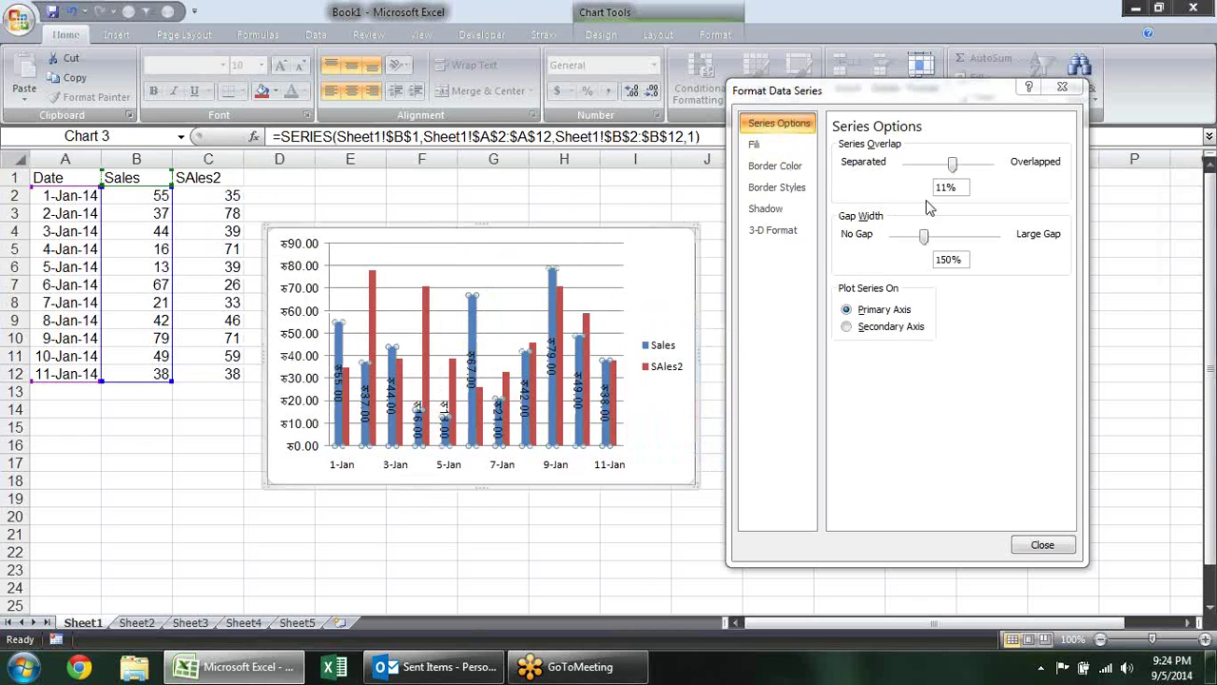
Set the Sales series overlap to -61% and the gap width to 45%
drag(952, 164, 995, 177)
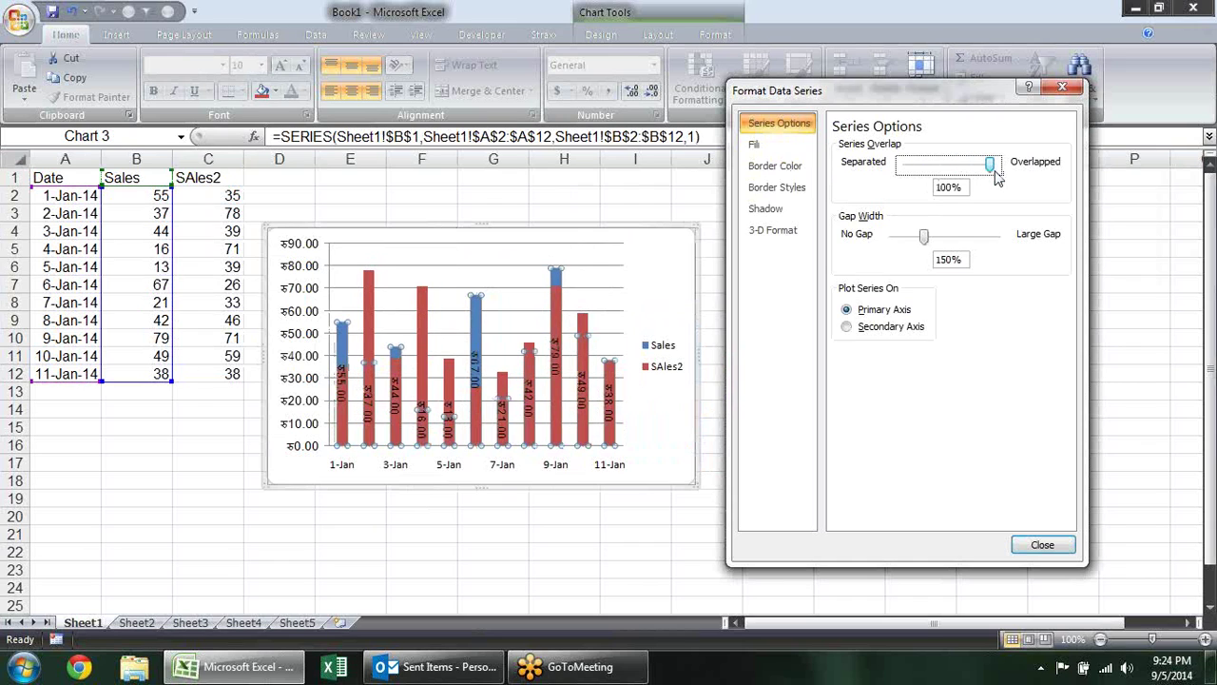
click(946, 166)
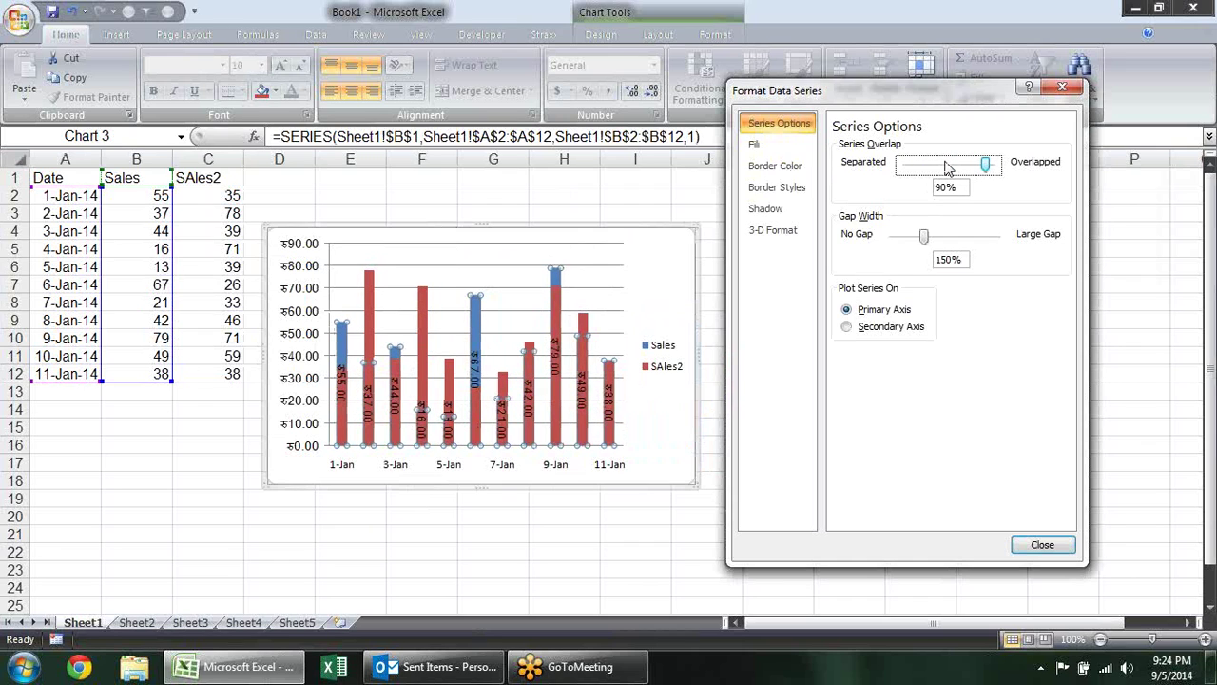
click(946, 166)
click(946, 167)
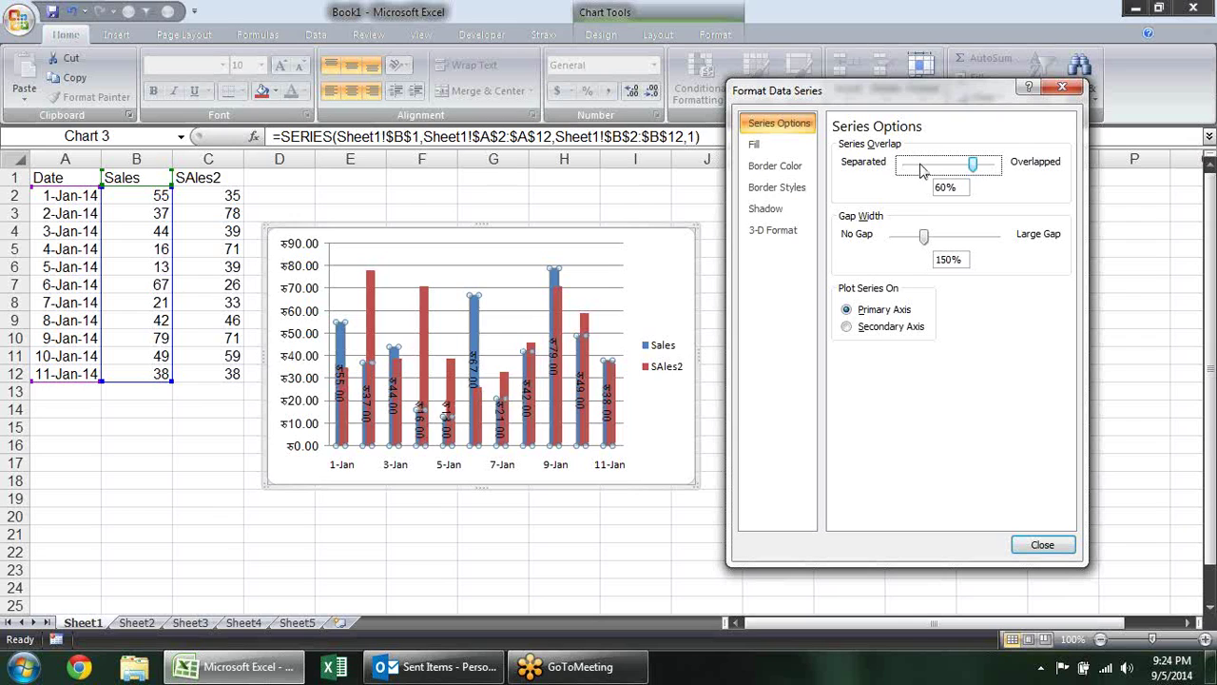
drag(968, 167, 923, 166)
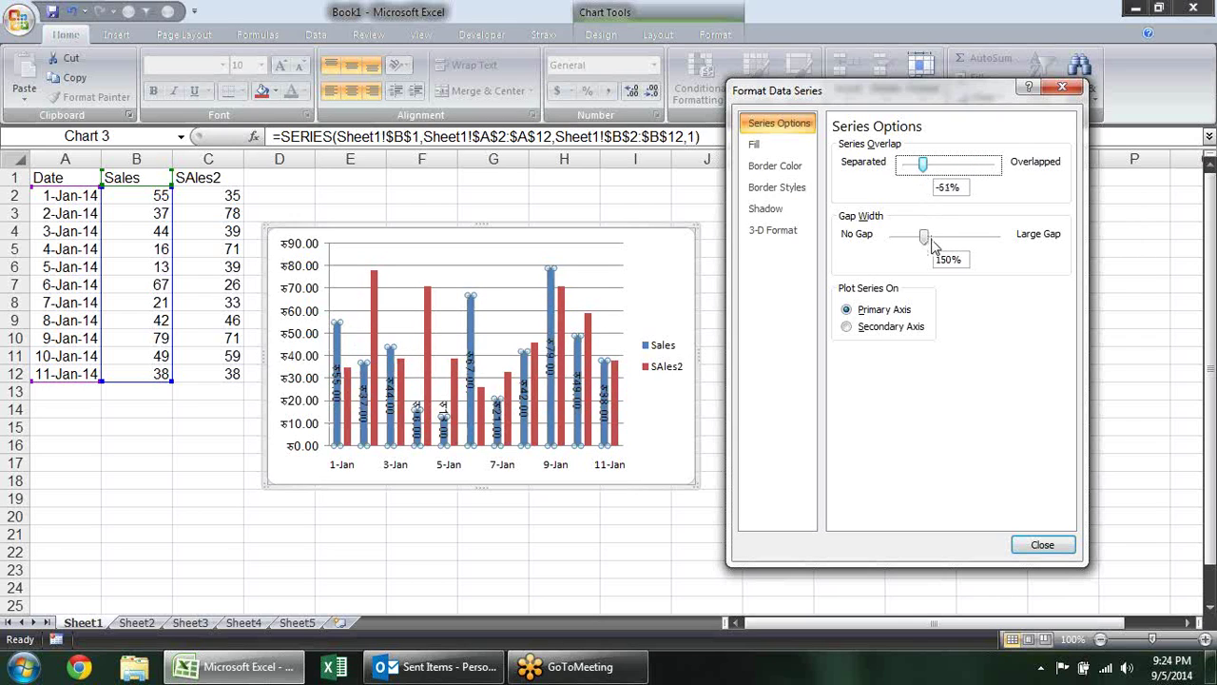
drag(924, 238, 892, 238)
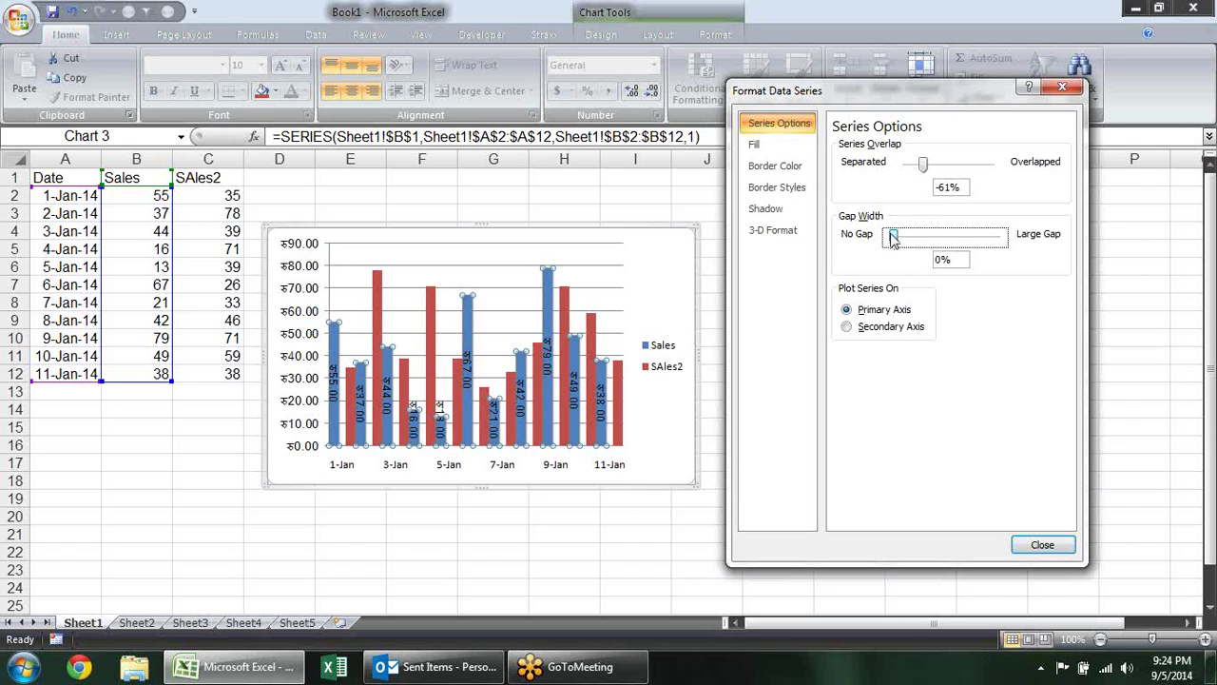
drag(898, 239, 910, 239)
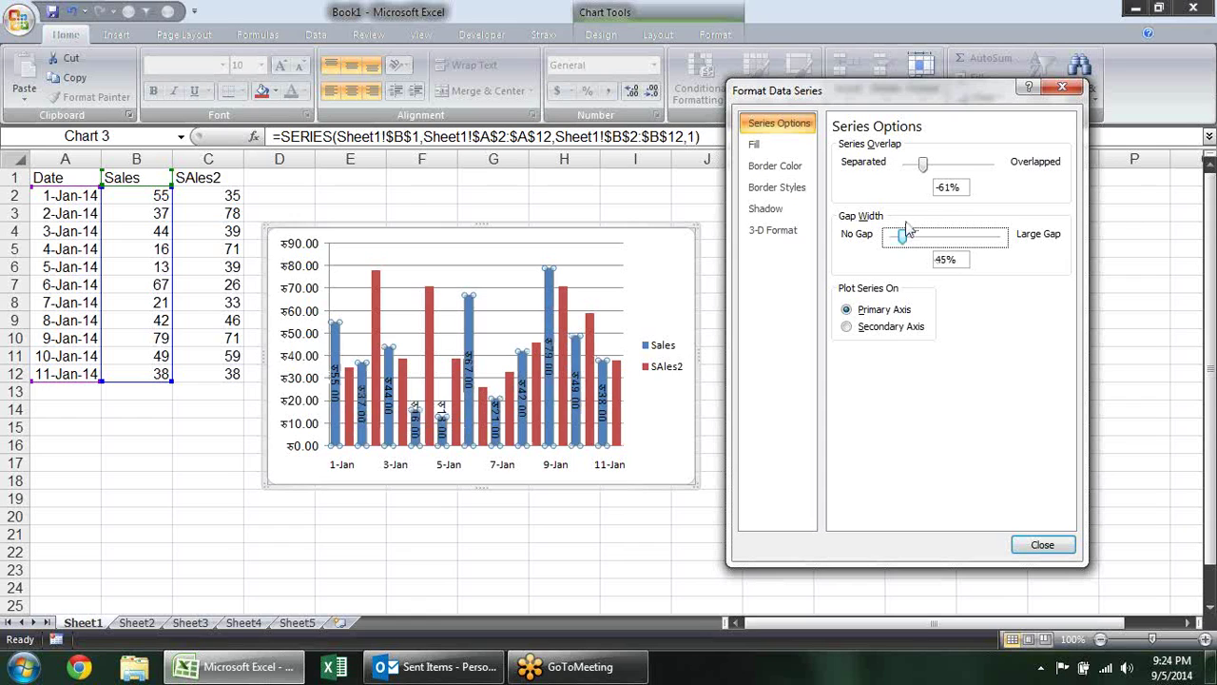
Compare plotting the Sales series on the Secondary versus the Primary Axis
click(885, 327)
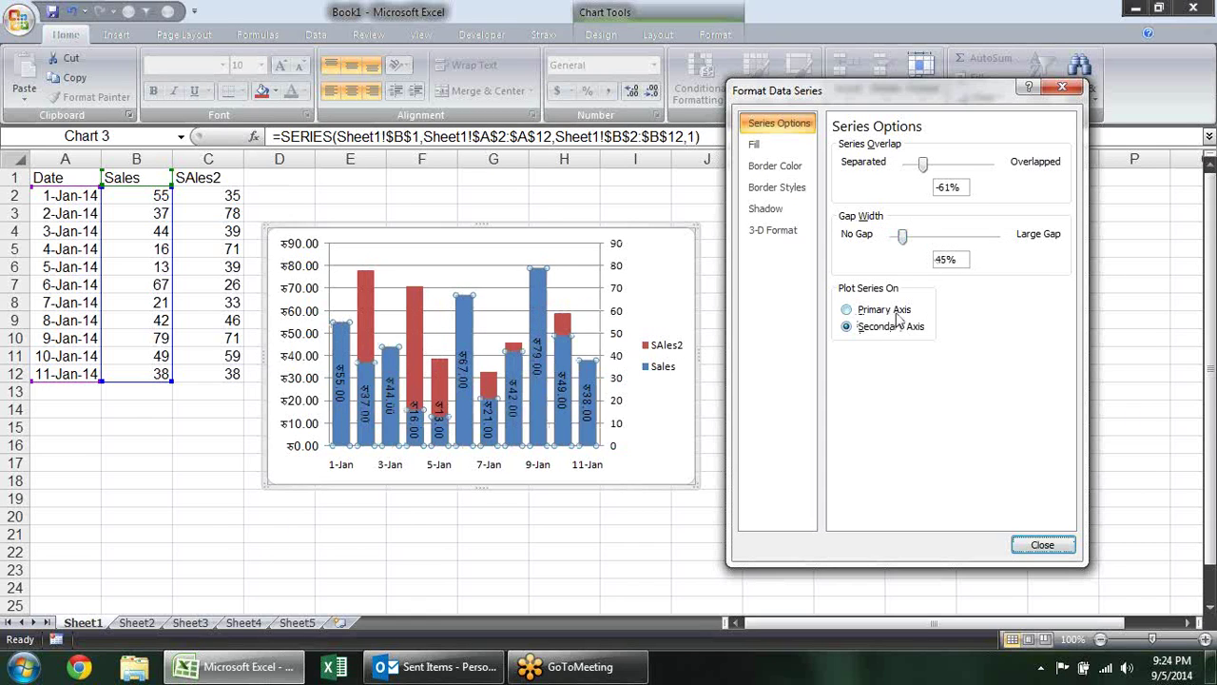
click(894, 311)
click(896, 327)
click(899, 309)
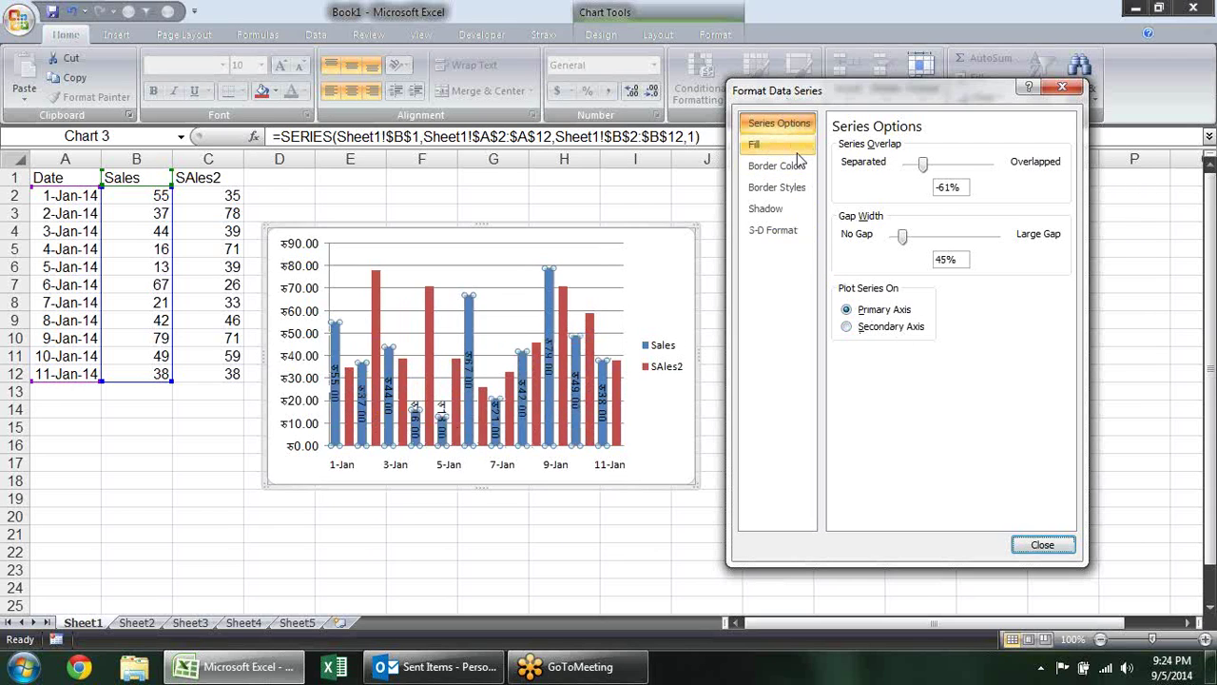
click(886, 328)
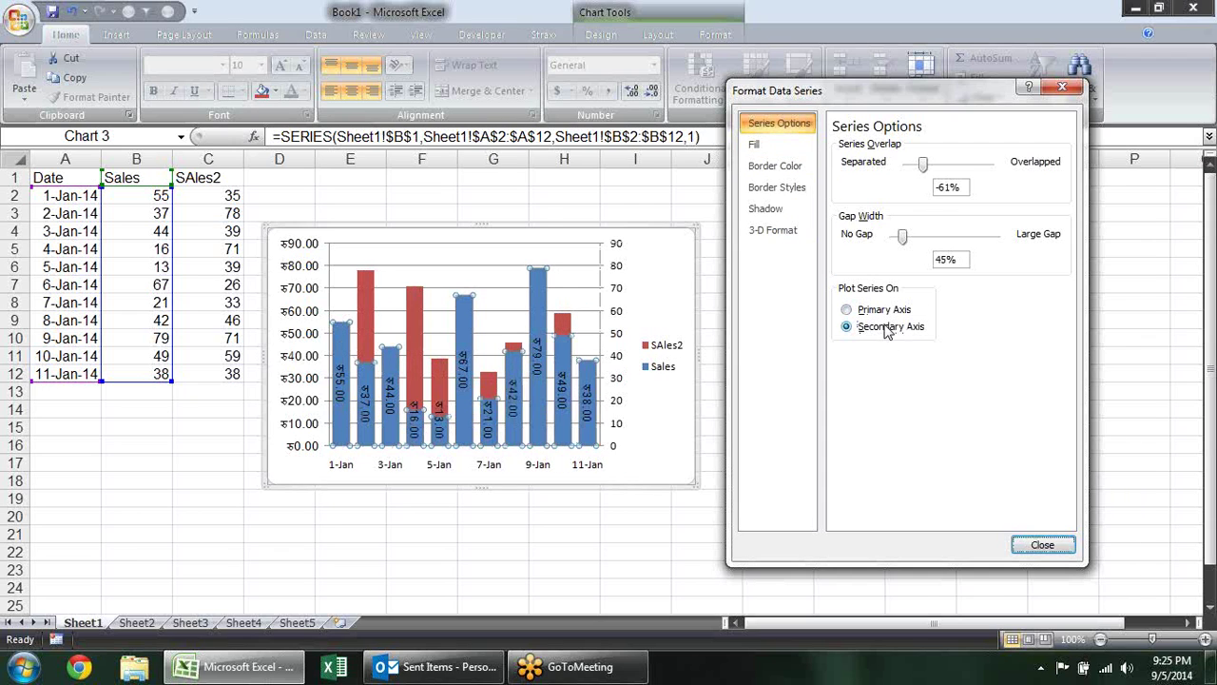
click(887, 311)
click(888, 327)
click(889, 317)
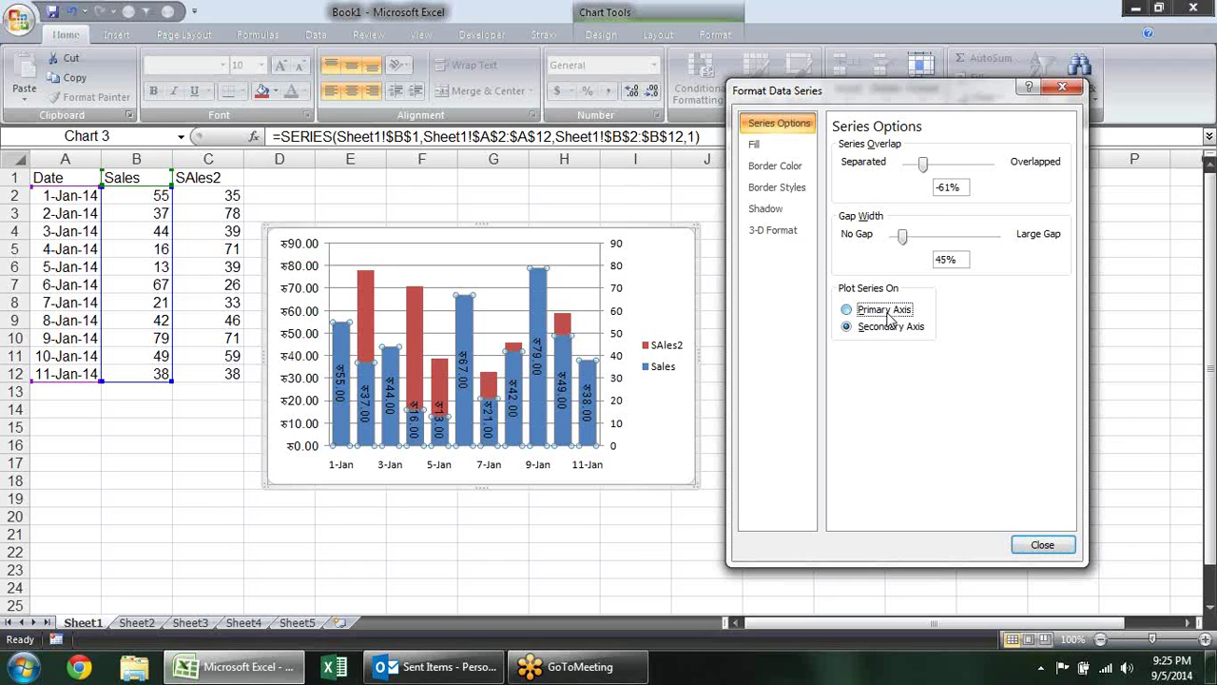
click(889, 329)
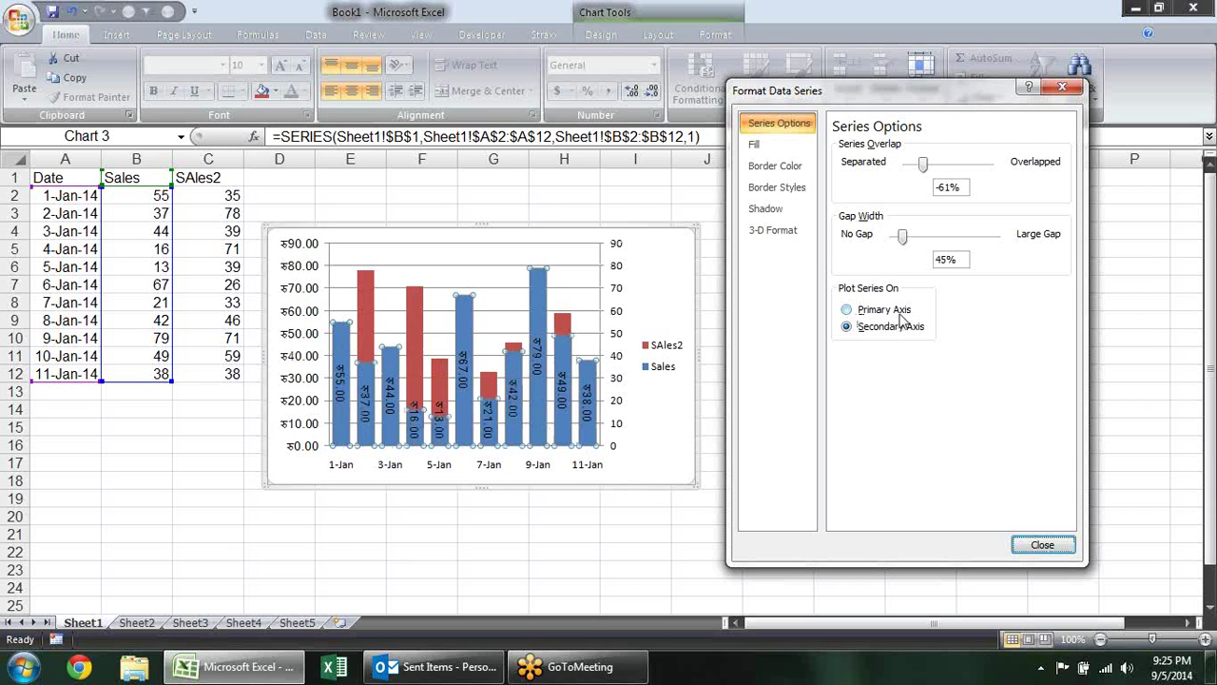
click(899, 317)
Keep Sales on the Primary Axis, set overlap to -6%, and select the date axis
click(894, 328)
click(884, 311)
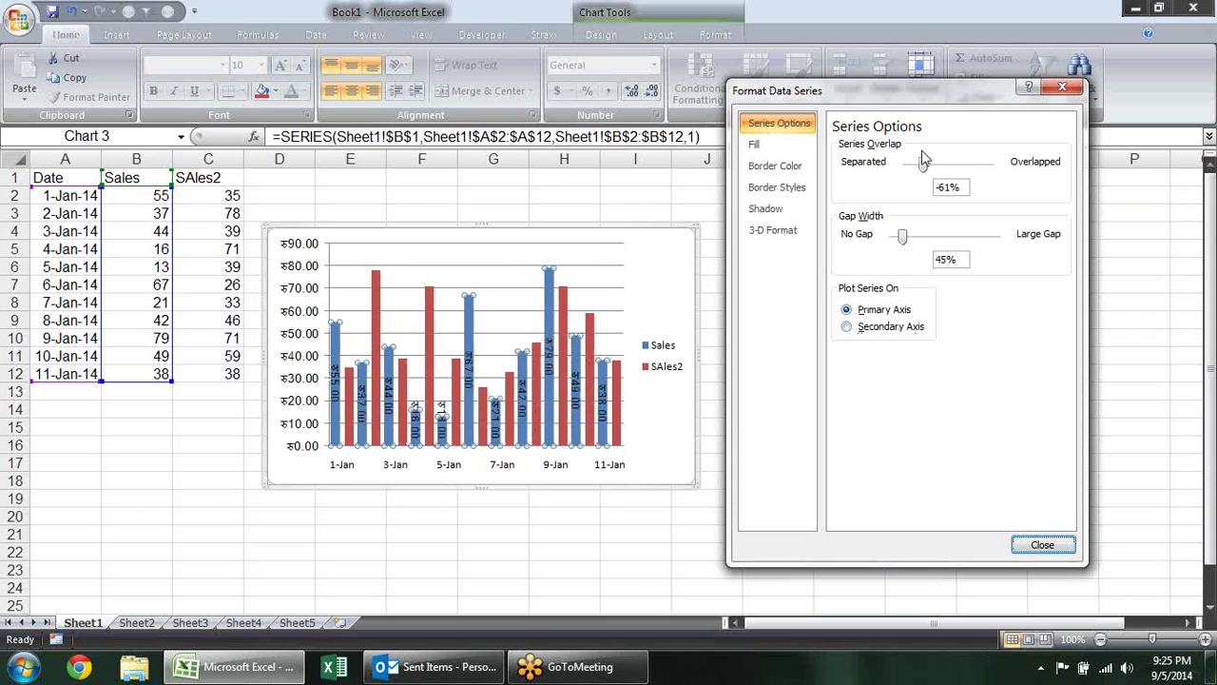
mouse_move(922, 165)
mouse_down()
mouse_move(991, 165)
mouse_move(944, 165)
mouse_up()
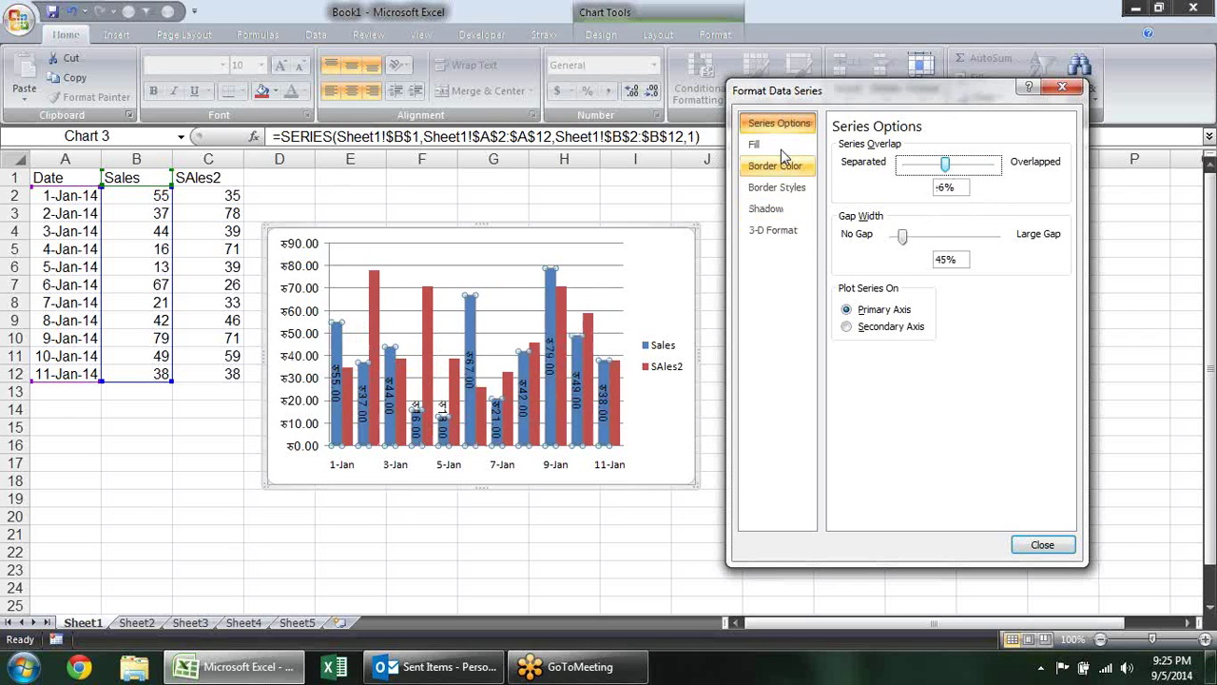
click(342, 466)
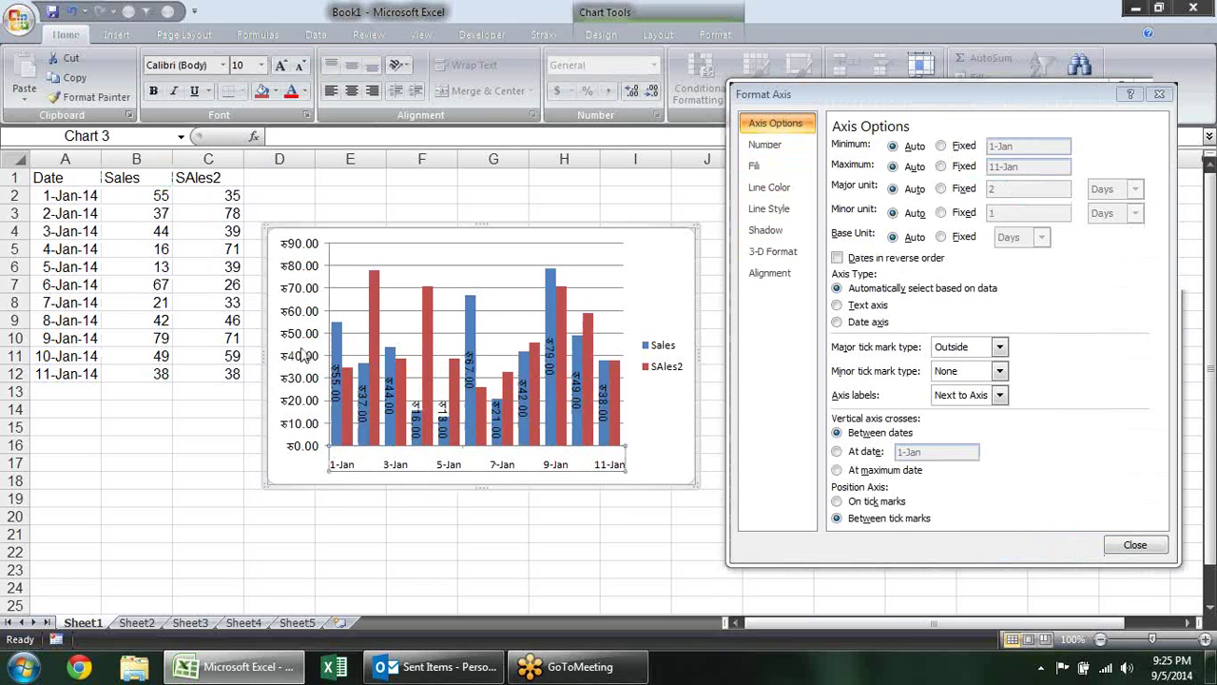
Reselect the Sales series, review Border Styles, Shadow and 3-D Format, then close the window
click(304, 359)
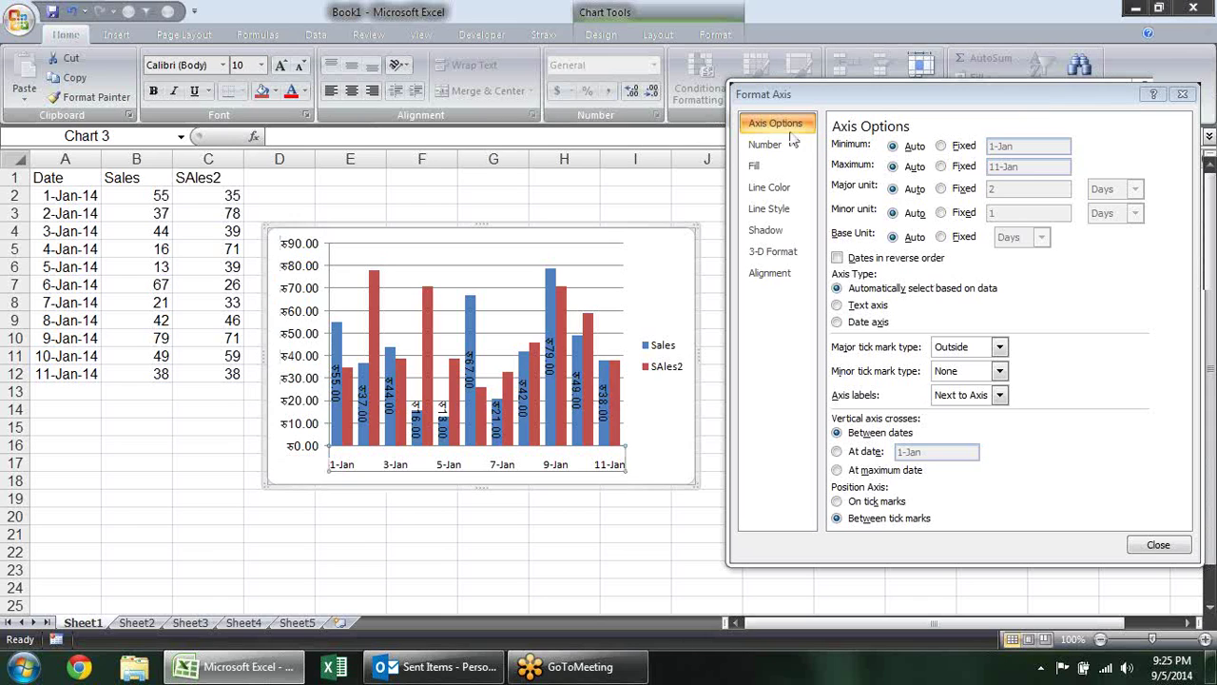
click(549, 292)
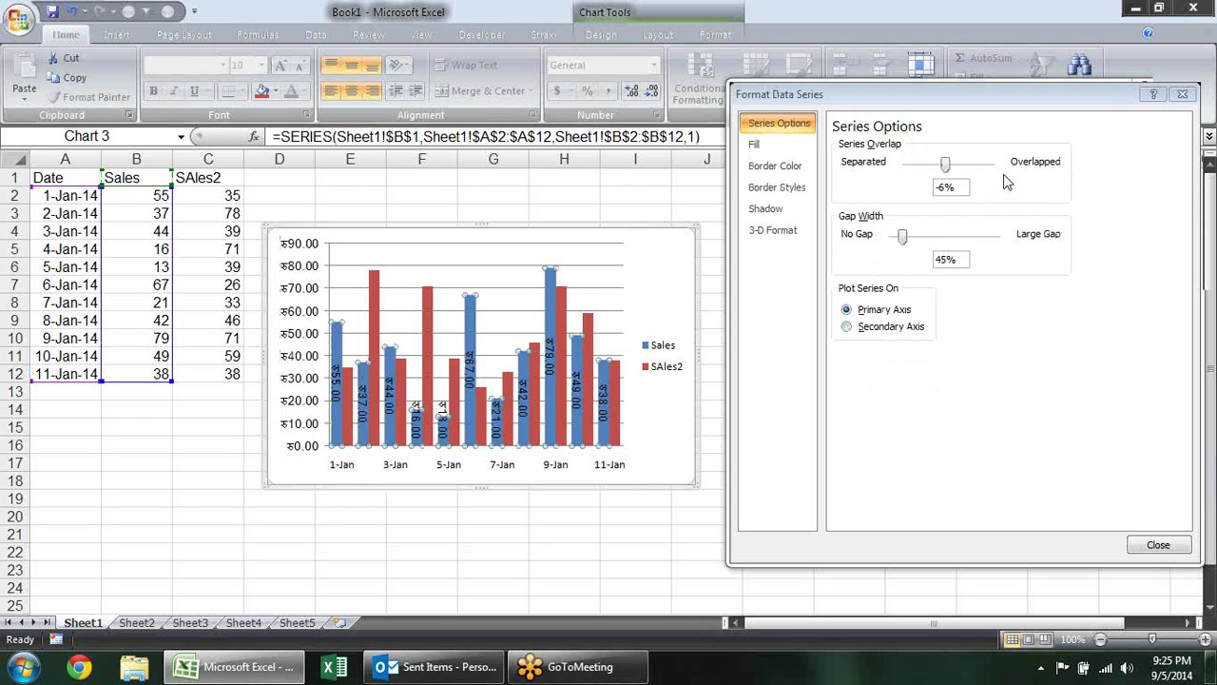
click(789, 187)
click(774, 208)
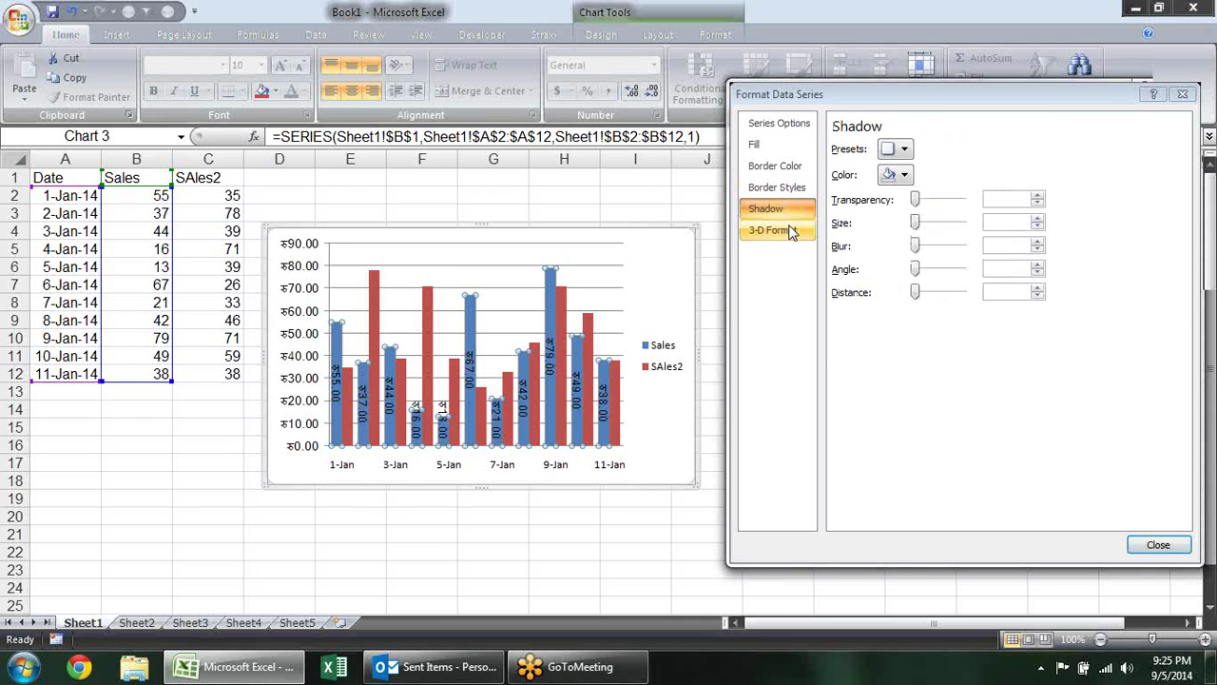
click(790, 236)
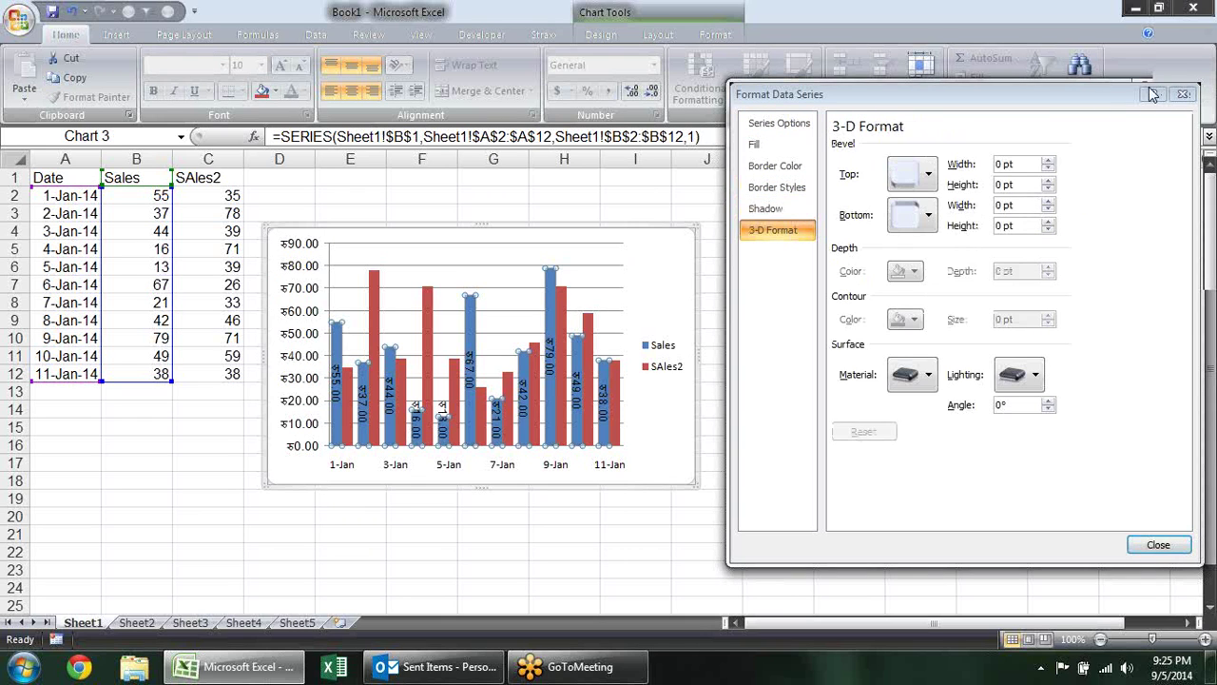
drag(1093, 102, 1016, 92)
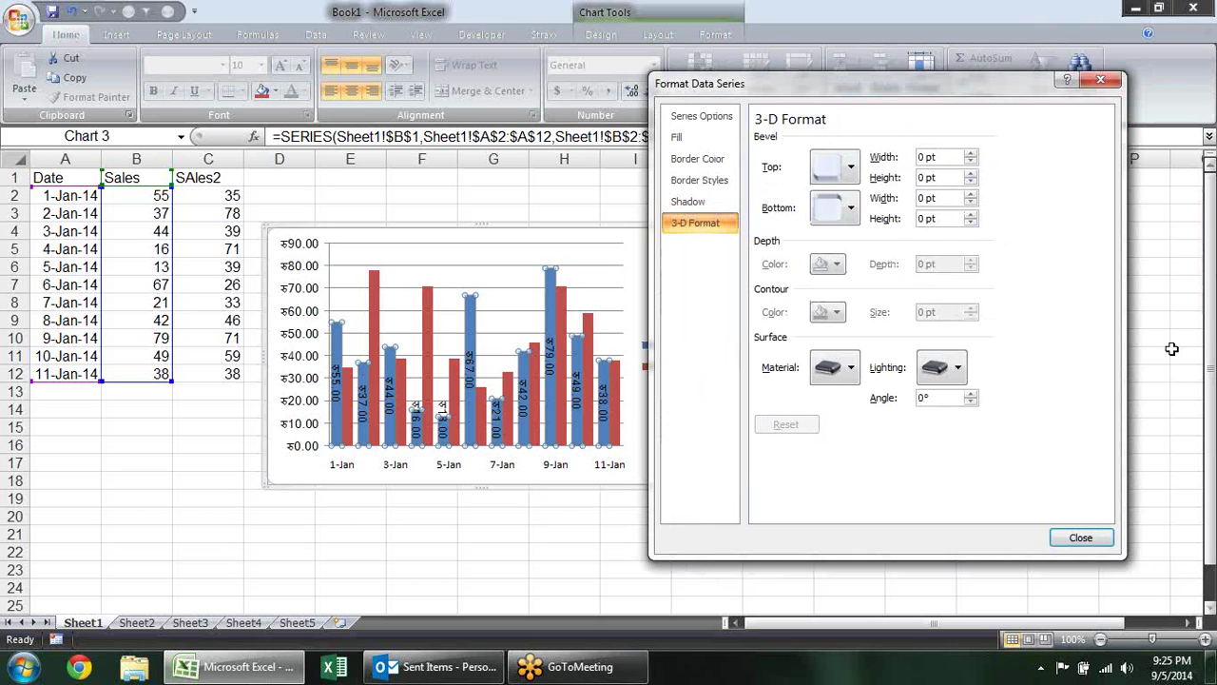
click(1114, 85)
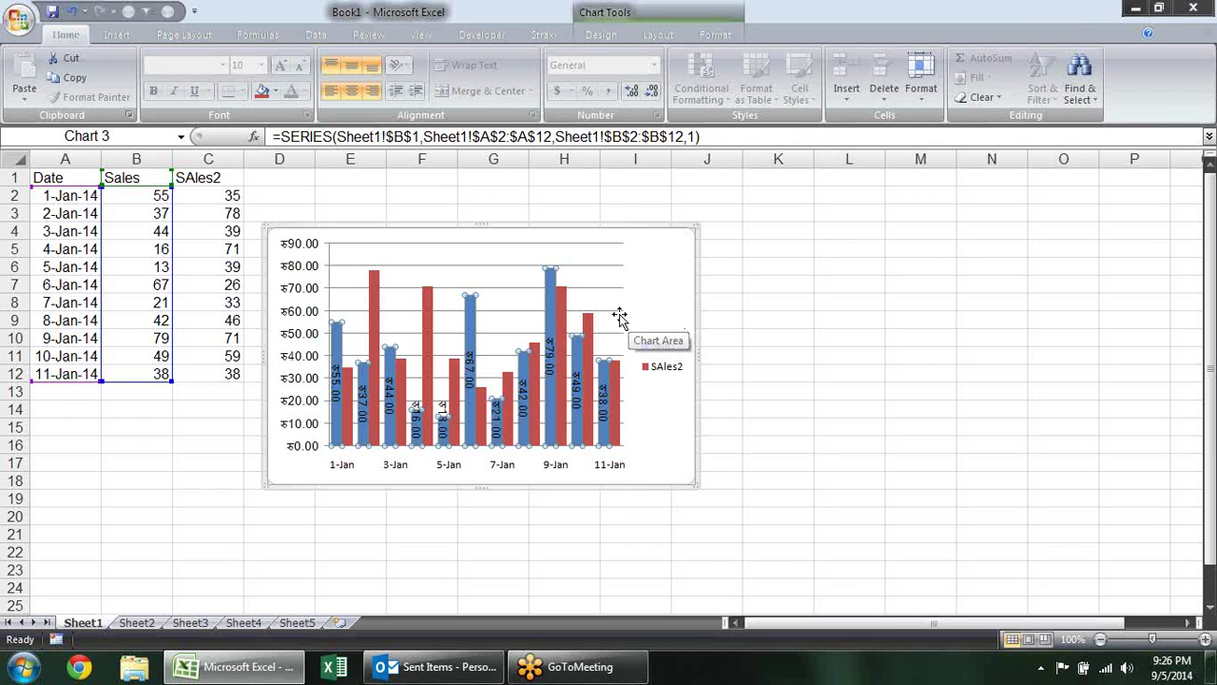
Give the 9-Jan Sales bar (₹79.00) its own green solid fill
click(546, 295)
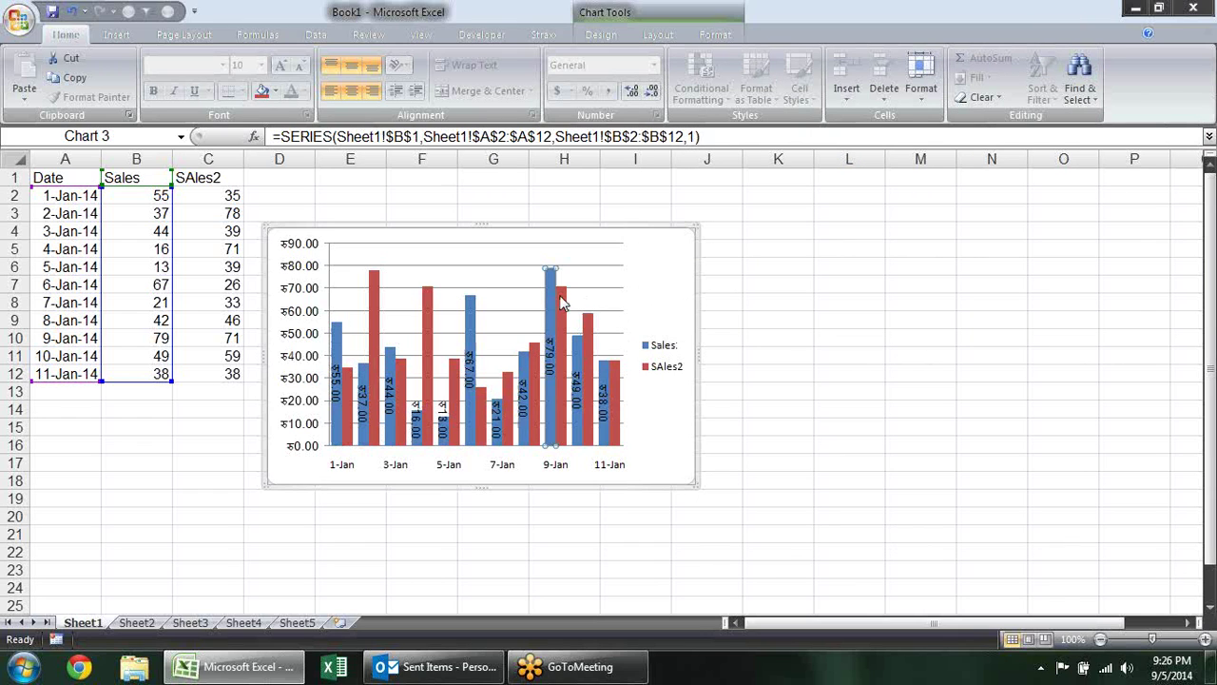
click(561, 302)
click(552, 297)
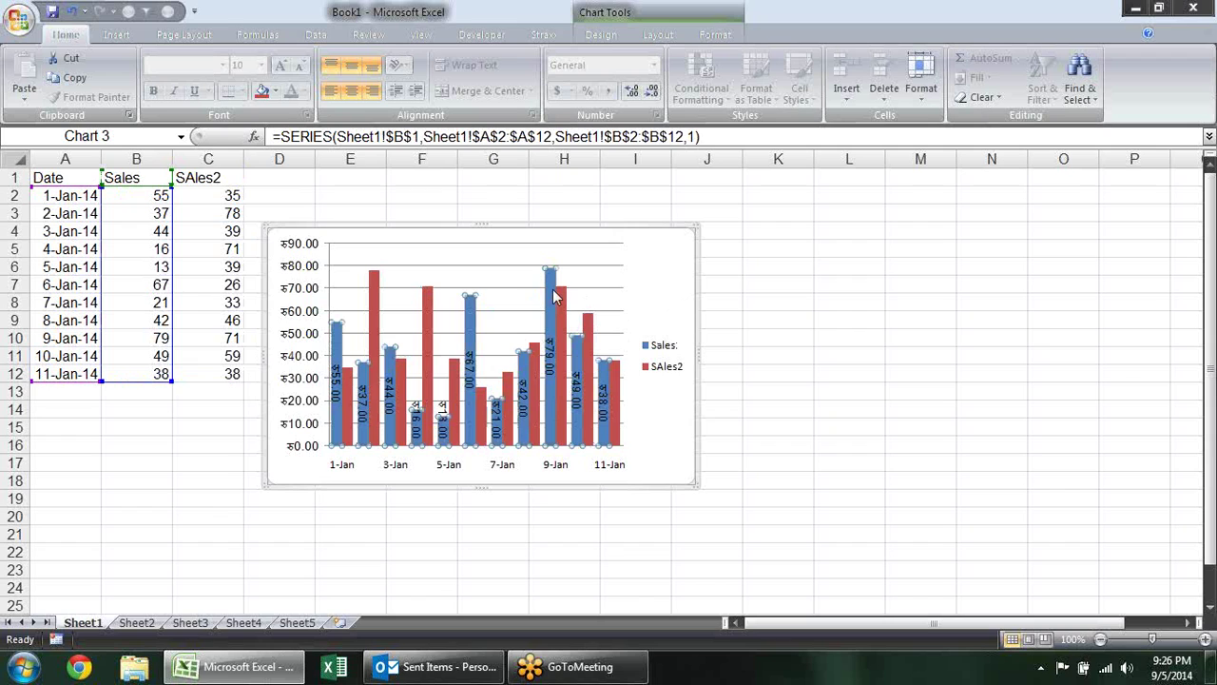
click(554, 296)
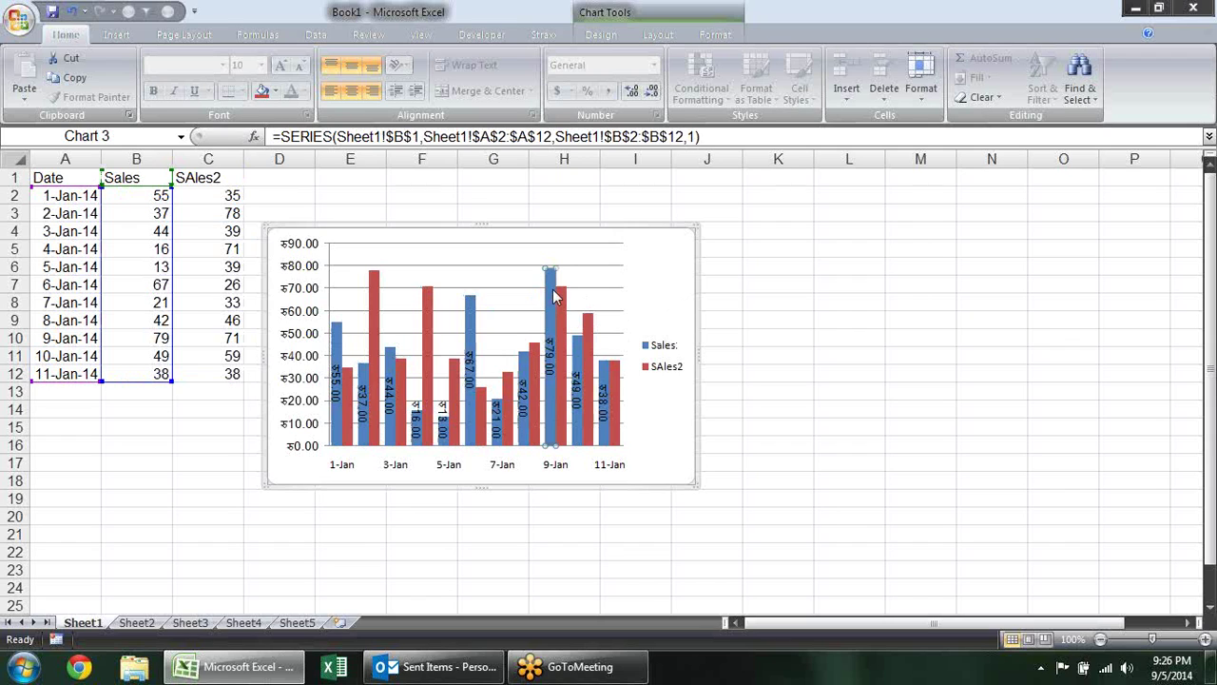
right_click(556, 297)
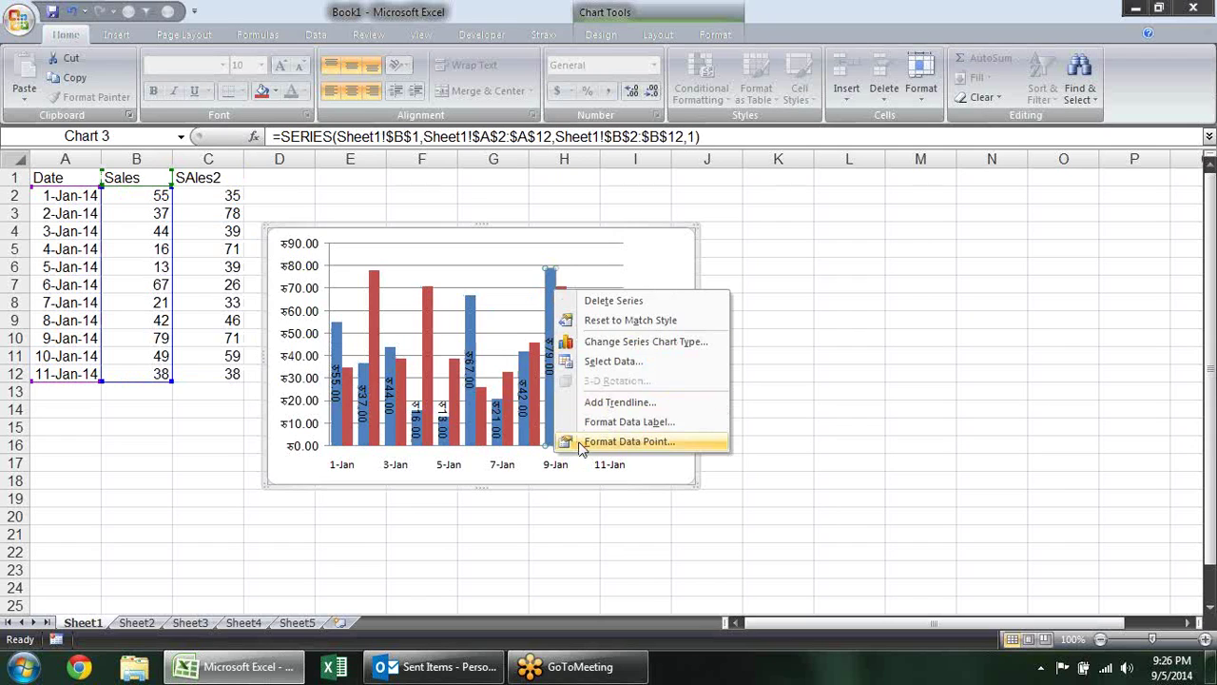
click(582, 443)
click(772, 141)
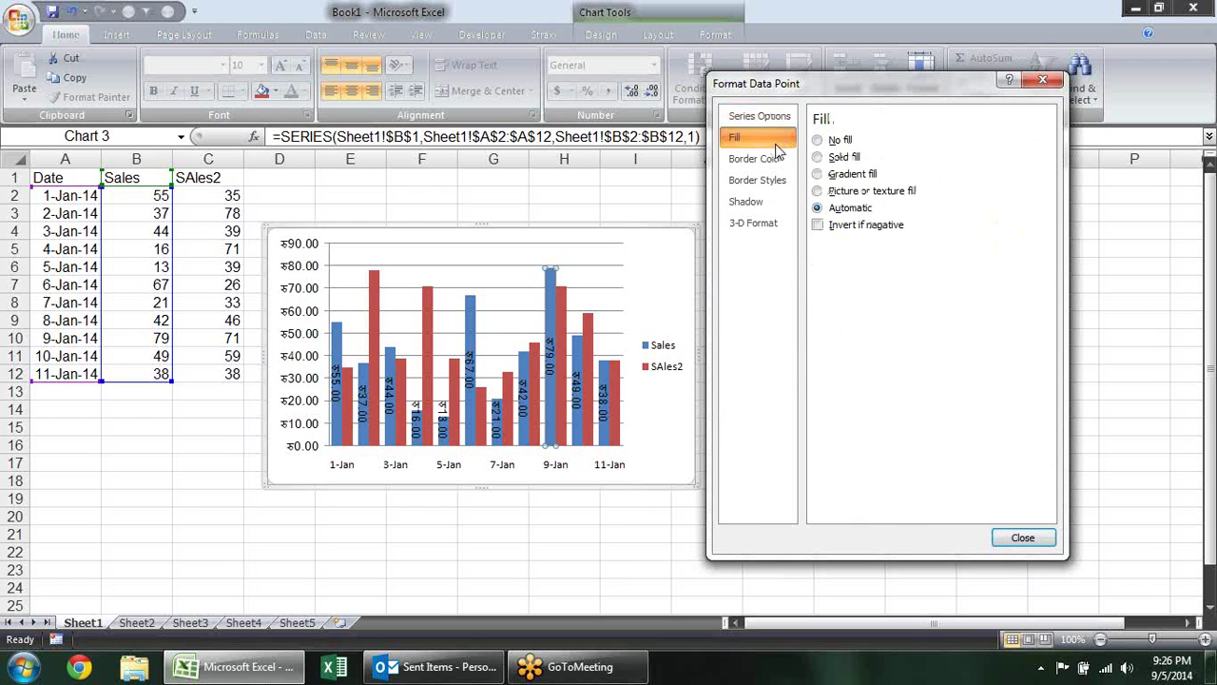
click(817, 157)
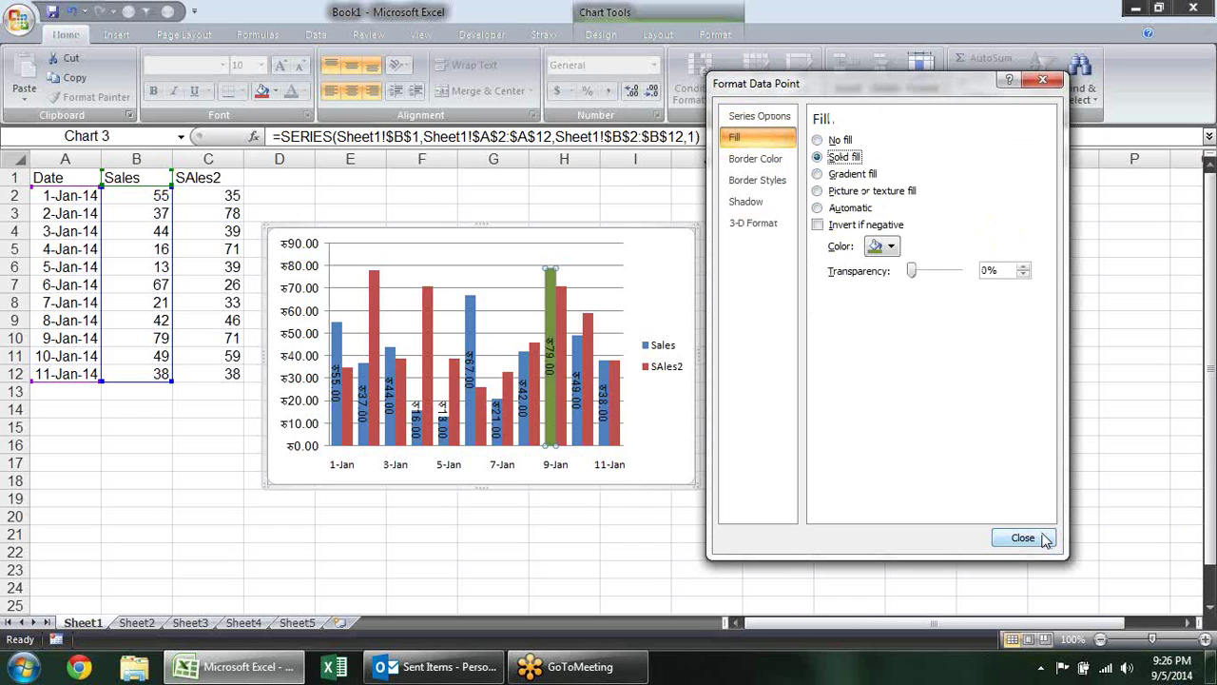
click(1023, 539)
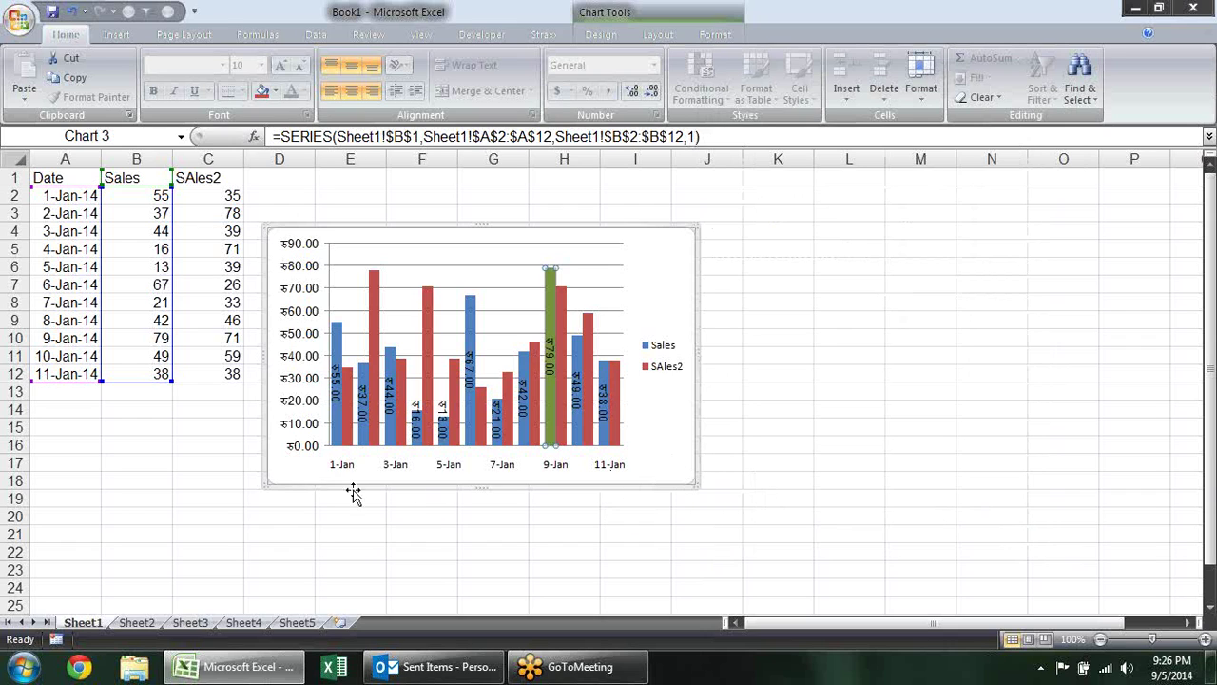
Select the red SAles2 series in the chart
right_click(514, 333)
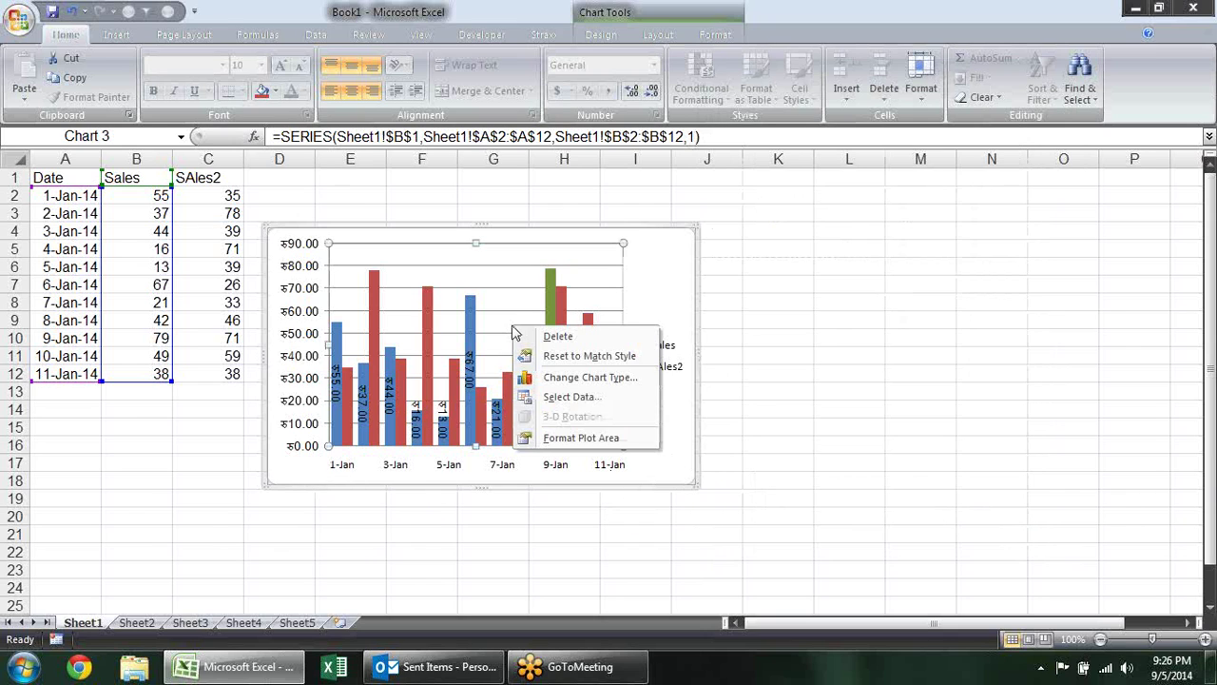
click(560, 307)
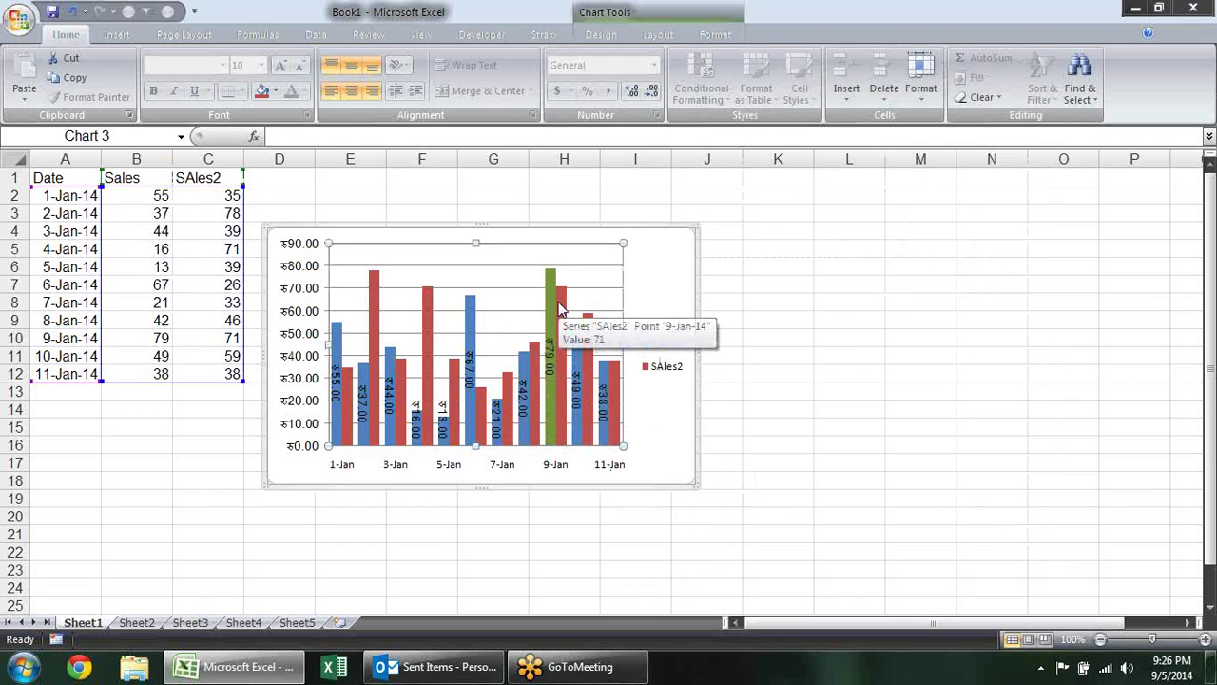
click(560, 306)
Add a SAles2 trendline, trying power, polynomial, logarithmic and linear before a 2-period moving average
right_click(560, 307)
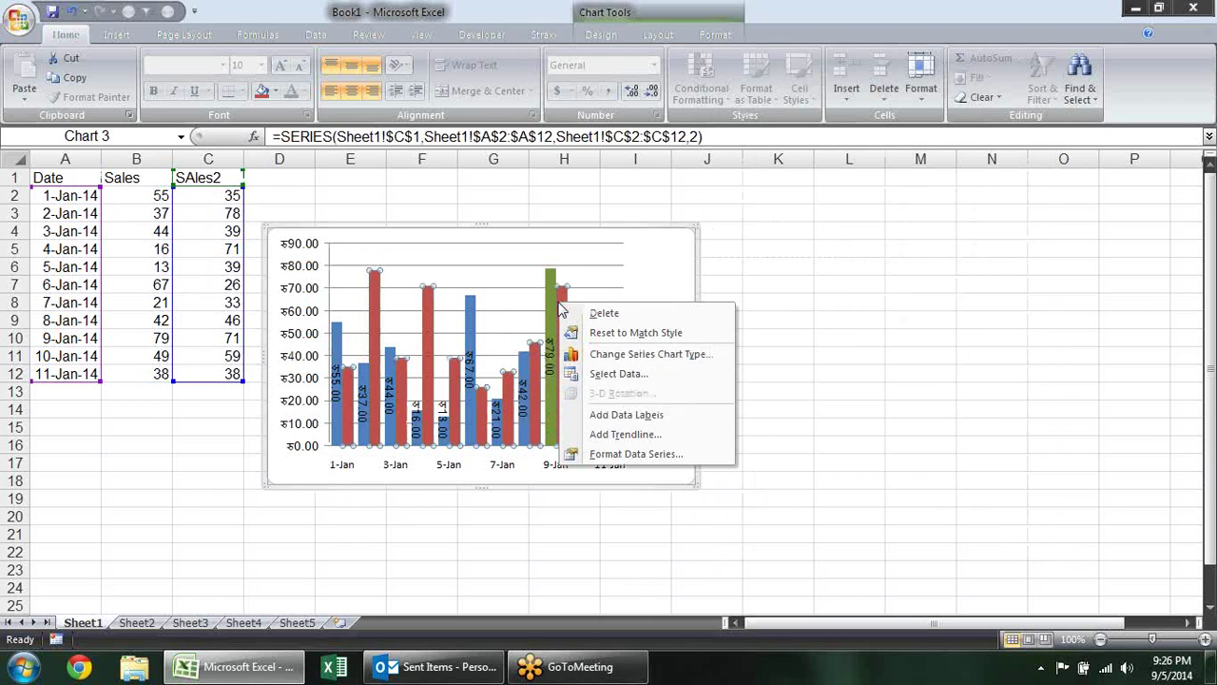
click(681, 435)
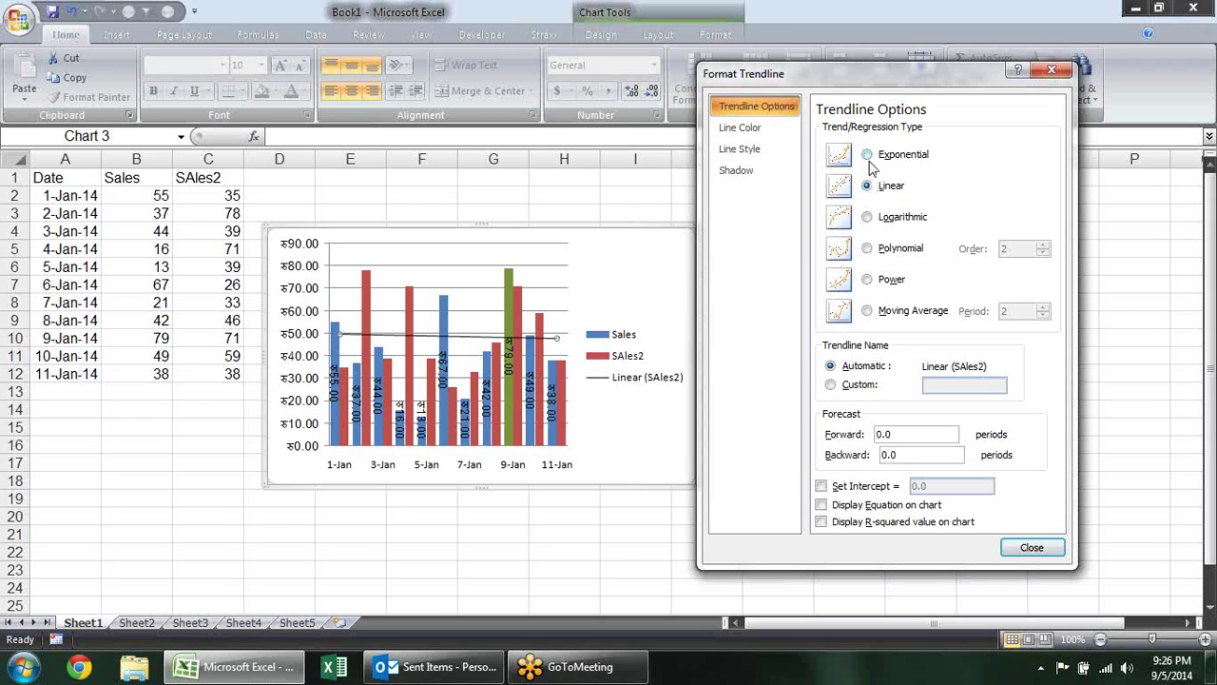
click(884, 282)
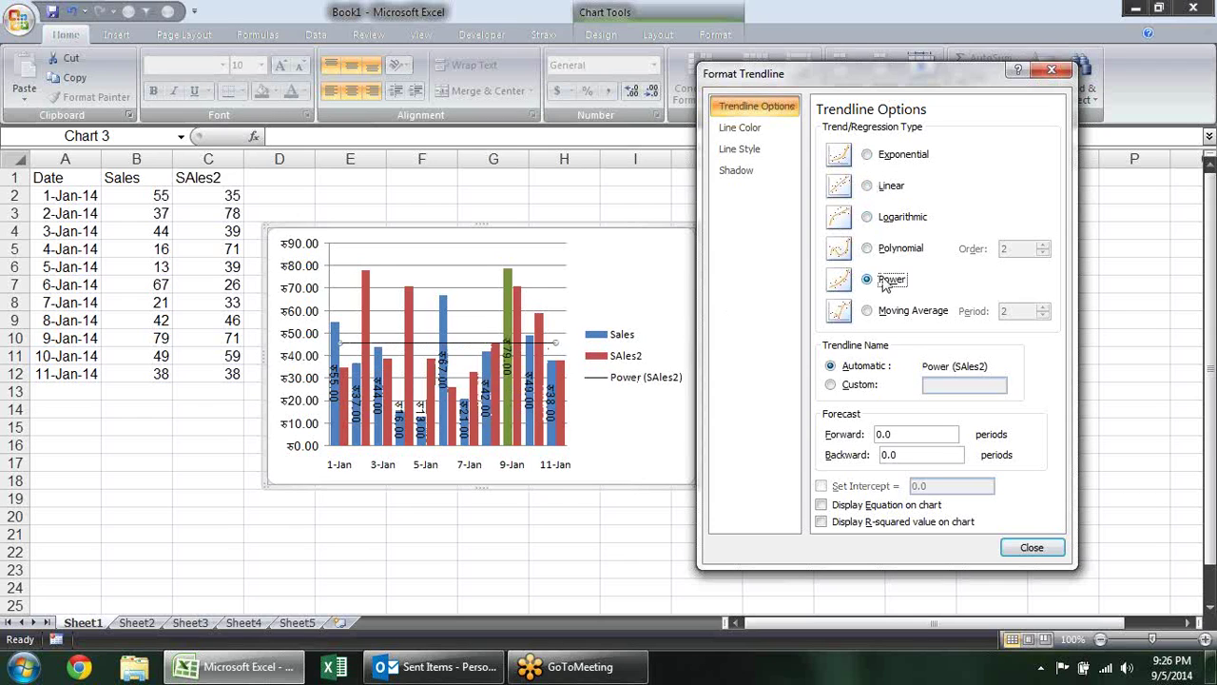
click(884, 248)
click(879, 218)
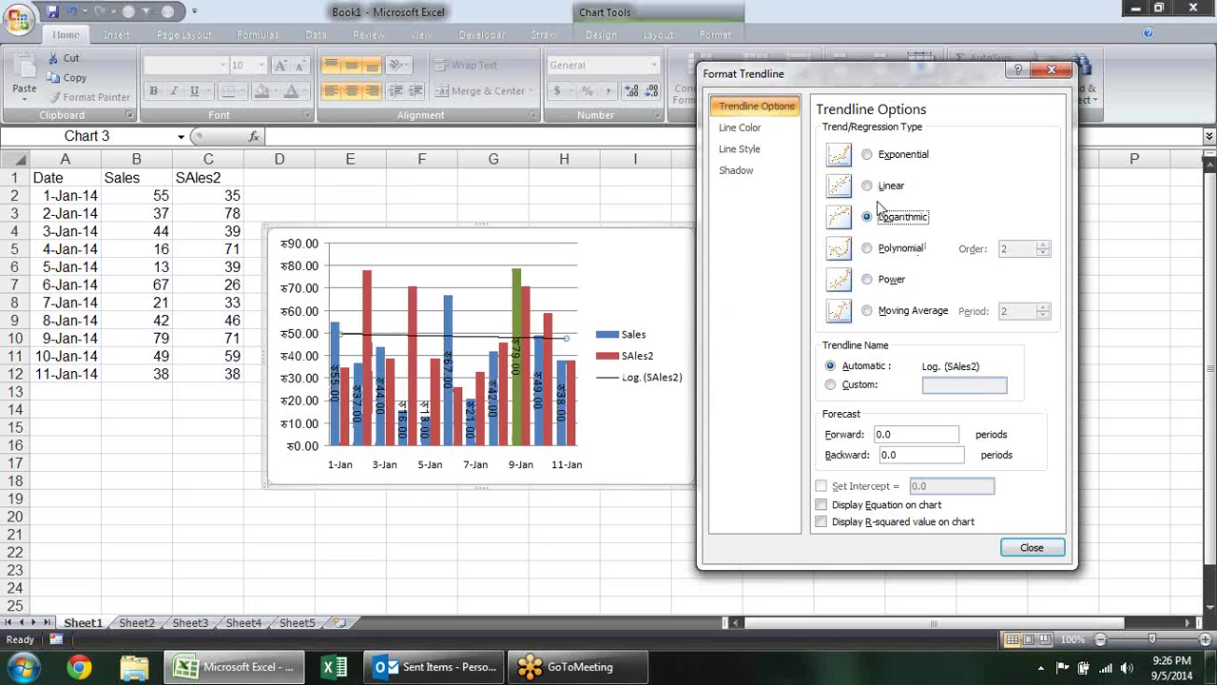
click(882, 187)
click(897, 312)
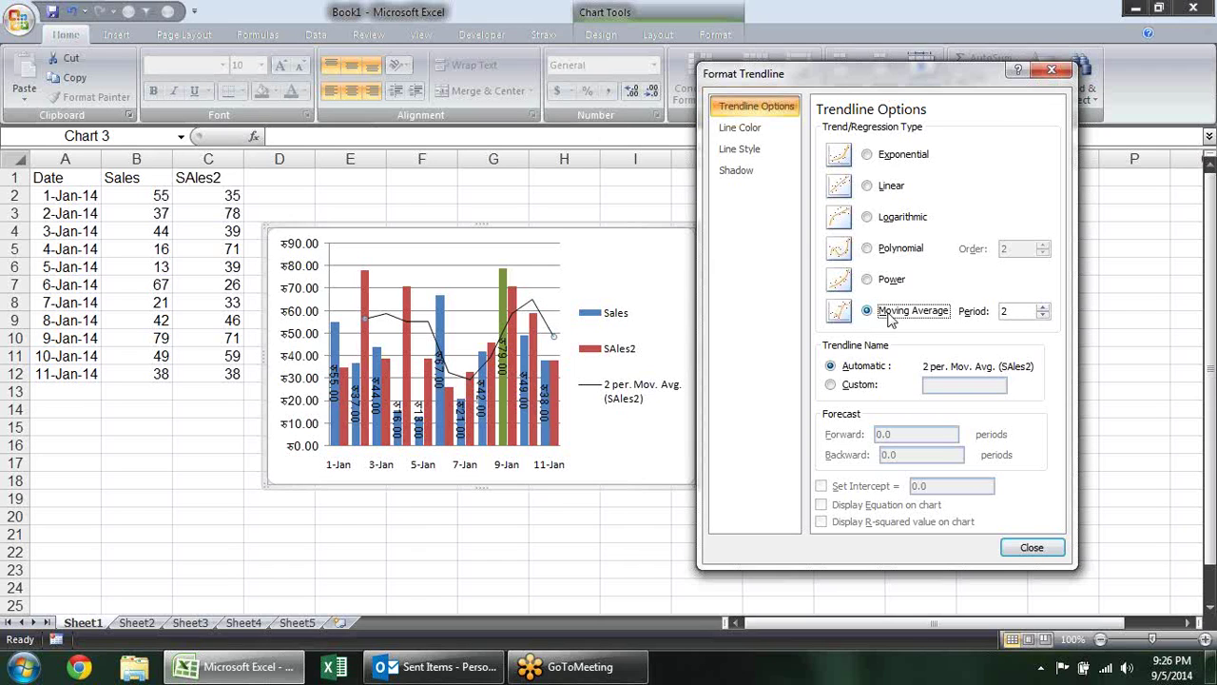
Review the trendline's line colour, style and shadow settings, then delete the trendline
click(751, 149)
click(757, 132)
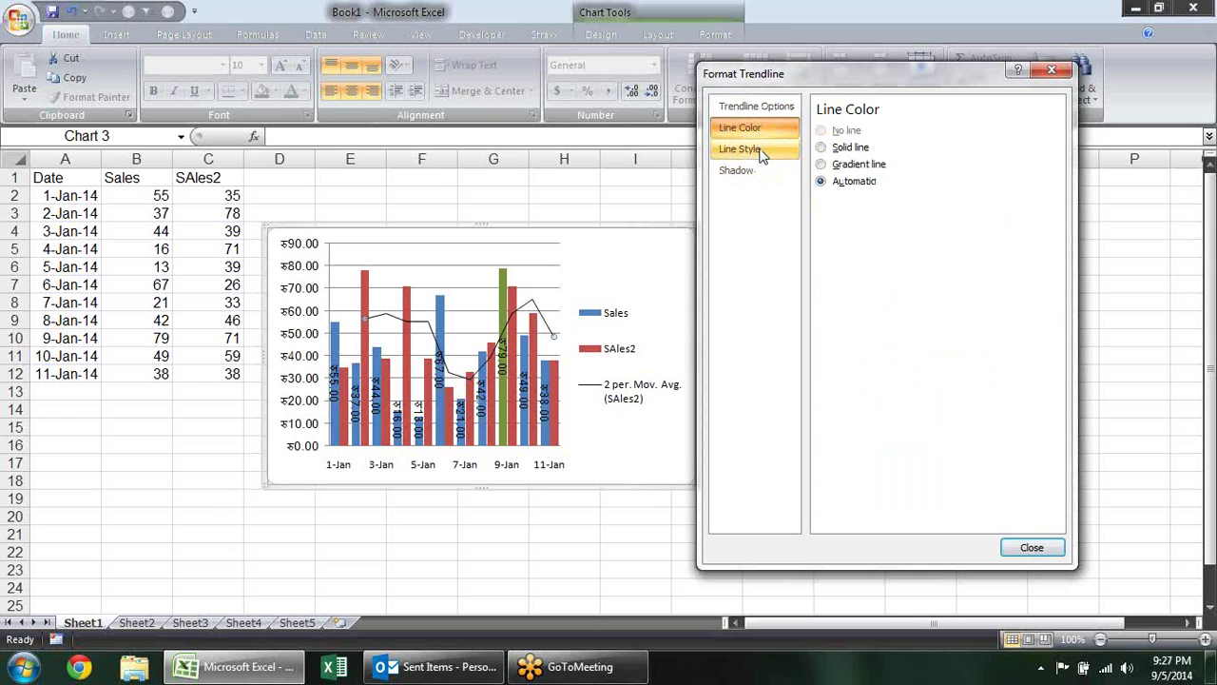
click(760, 155)
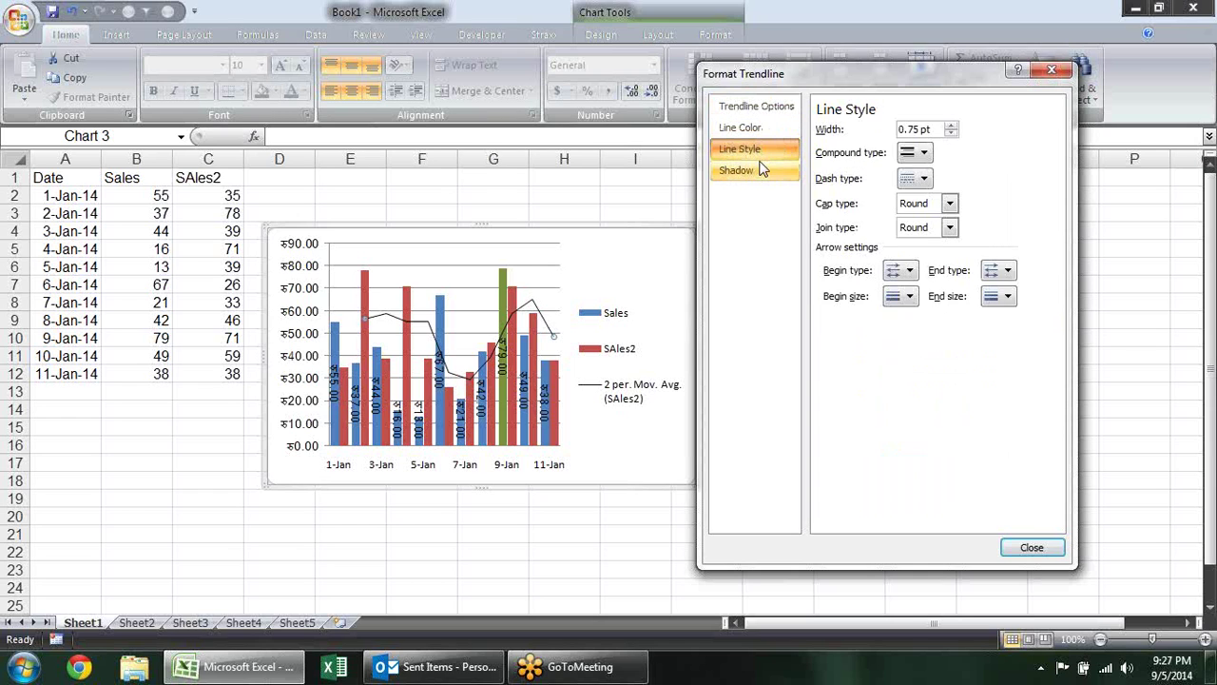
click(761, 169)
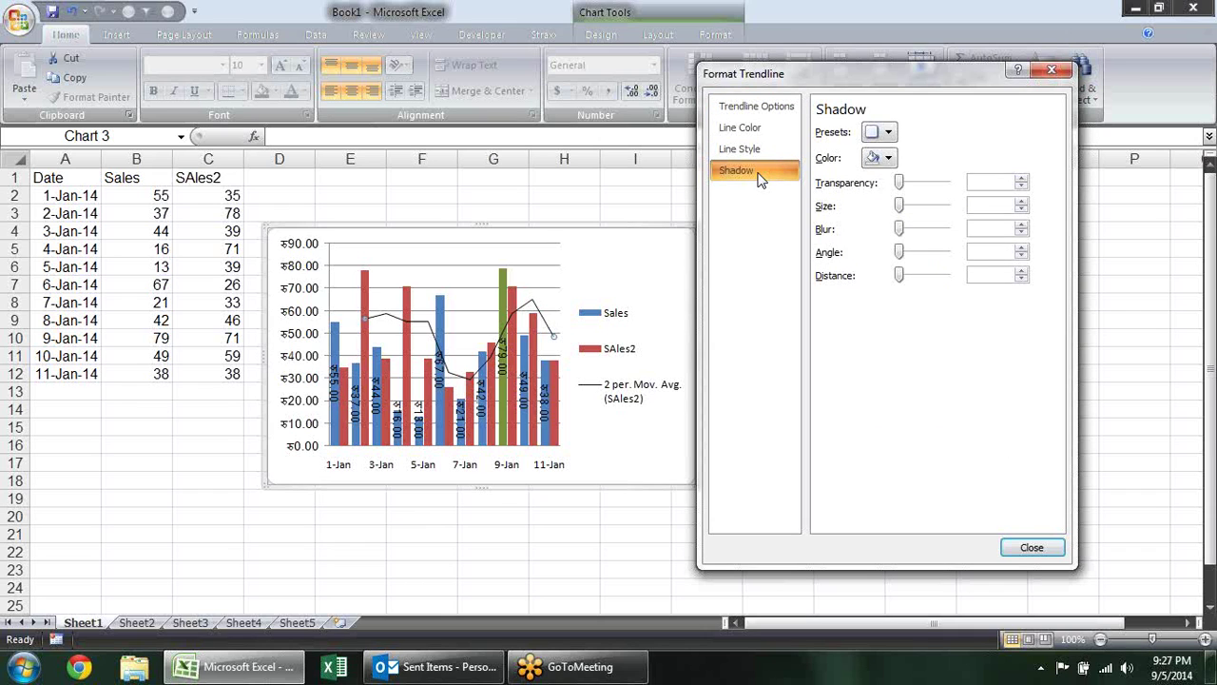
click(761, 107)
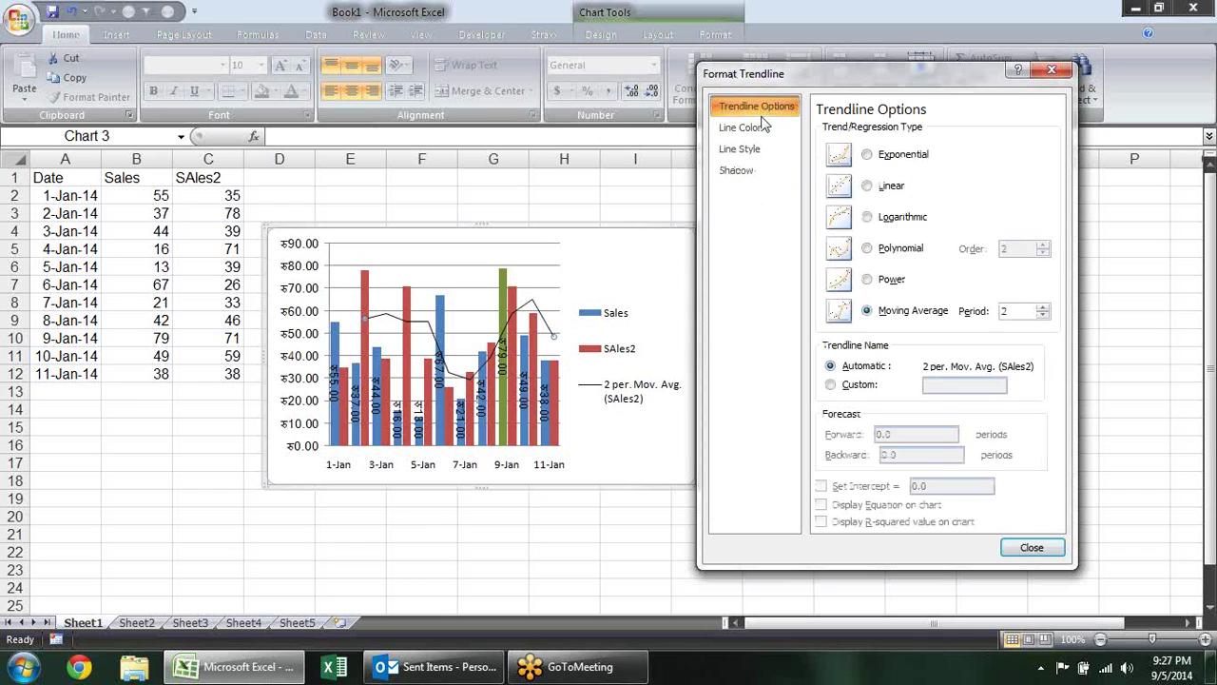
click(547, 326)
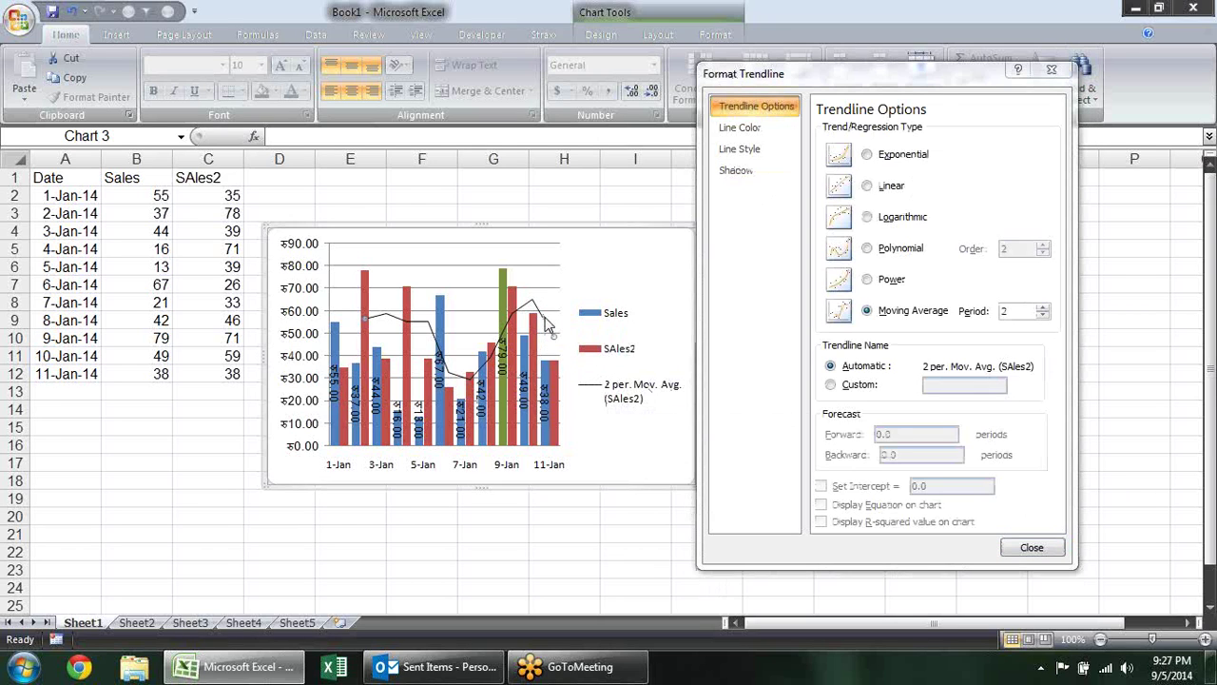
key(Delete)
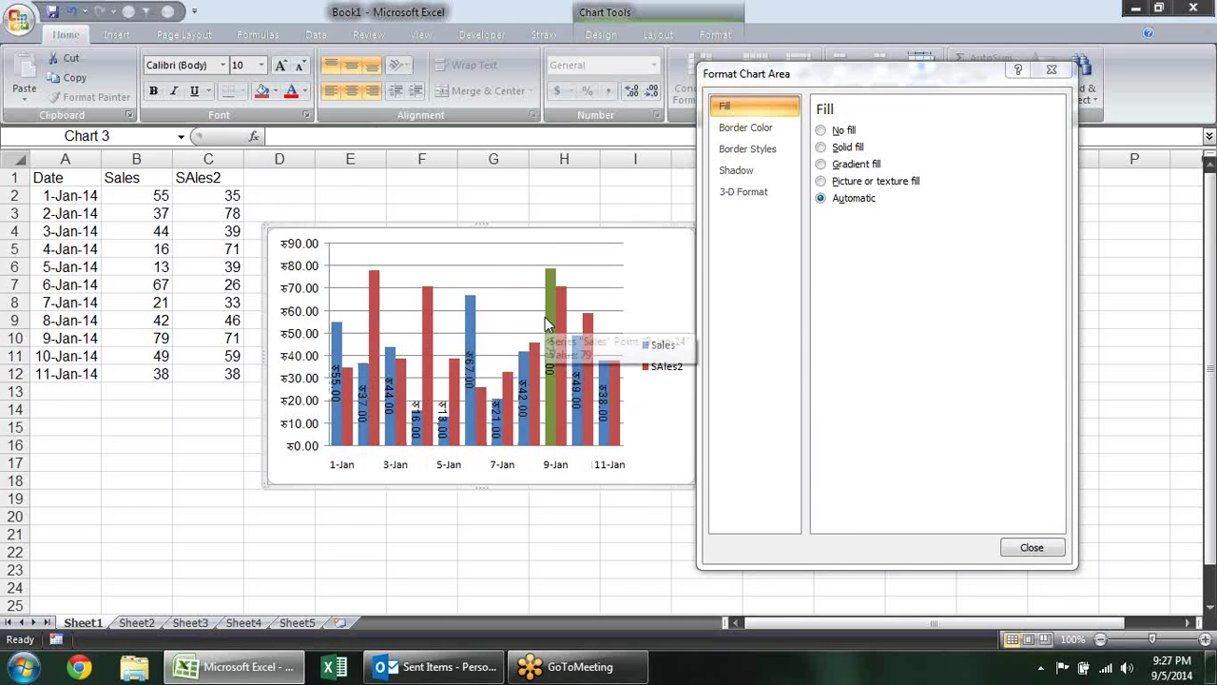
Change the C1 heading from SAles2 to Target, then select the Target series in the chart
click(218, 179)
click(1040, 123)
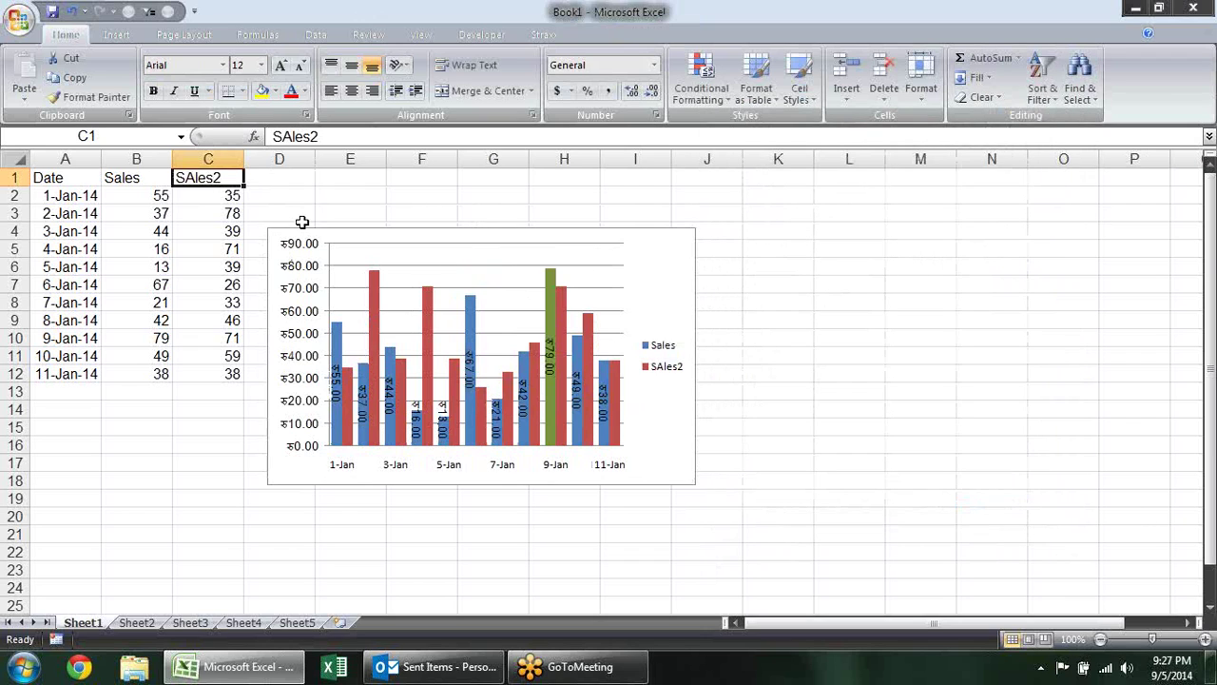
text(Target)
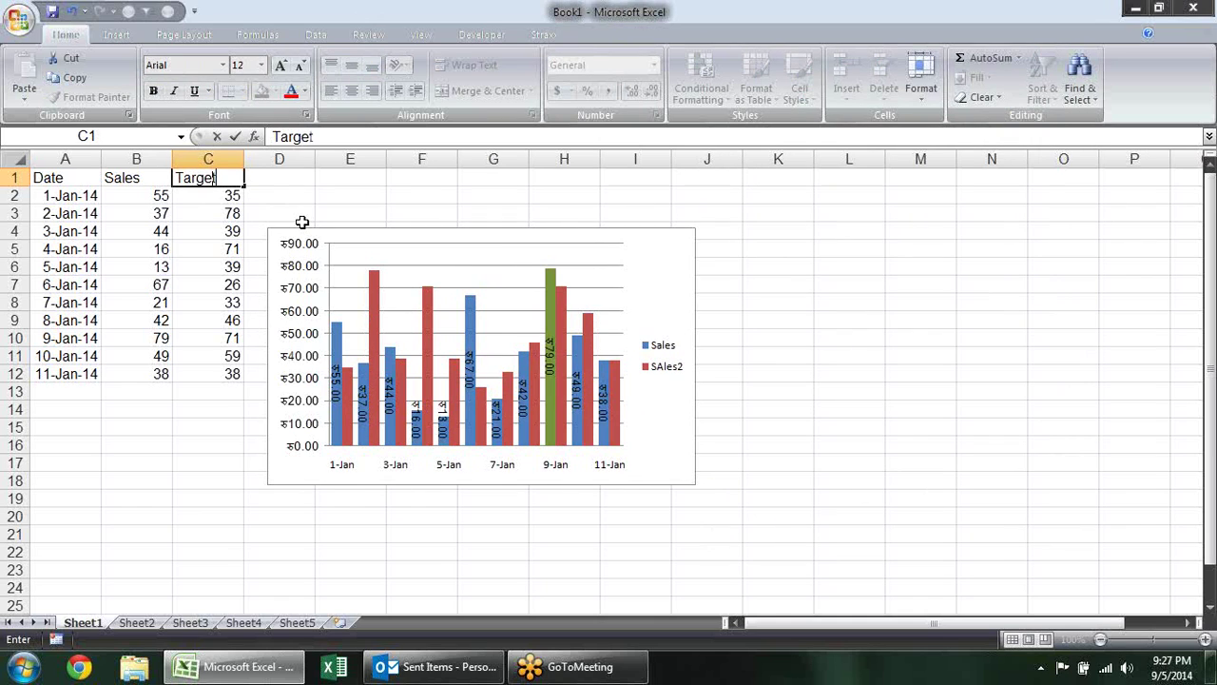
key(Return)
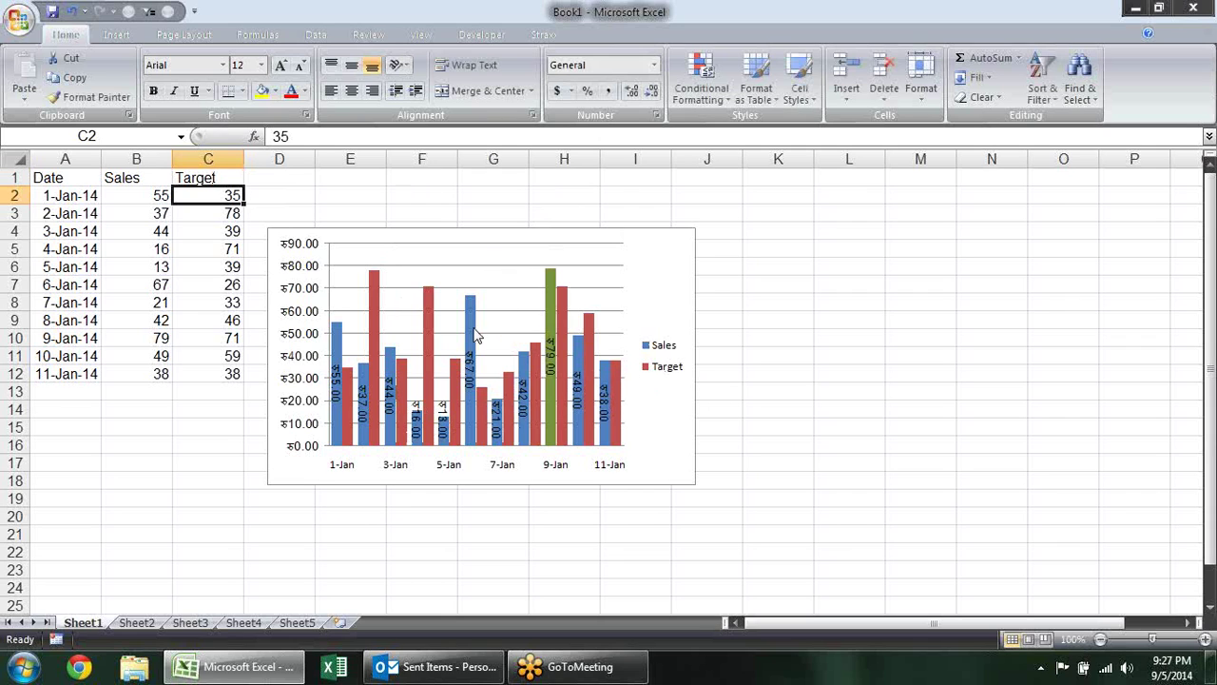
click(430, 338)
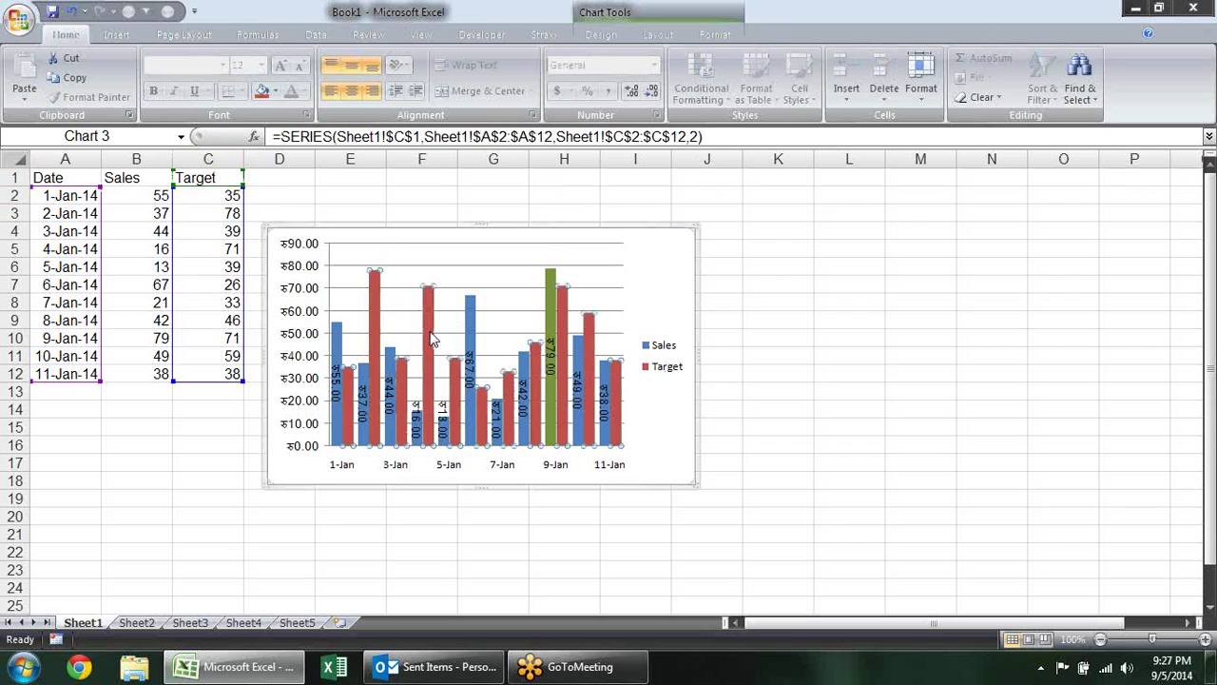
mouse_move(430, 338)
Change the Target series to a plain line chart without markers, over the Sales columns
mouse_move(592, 340)
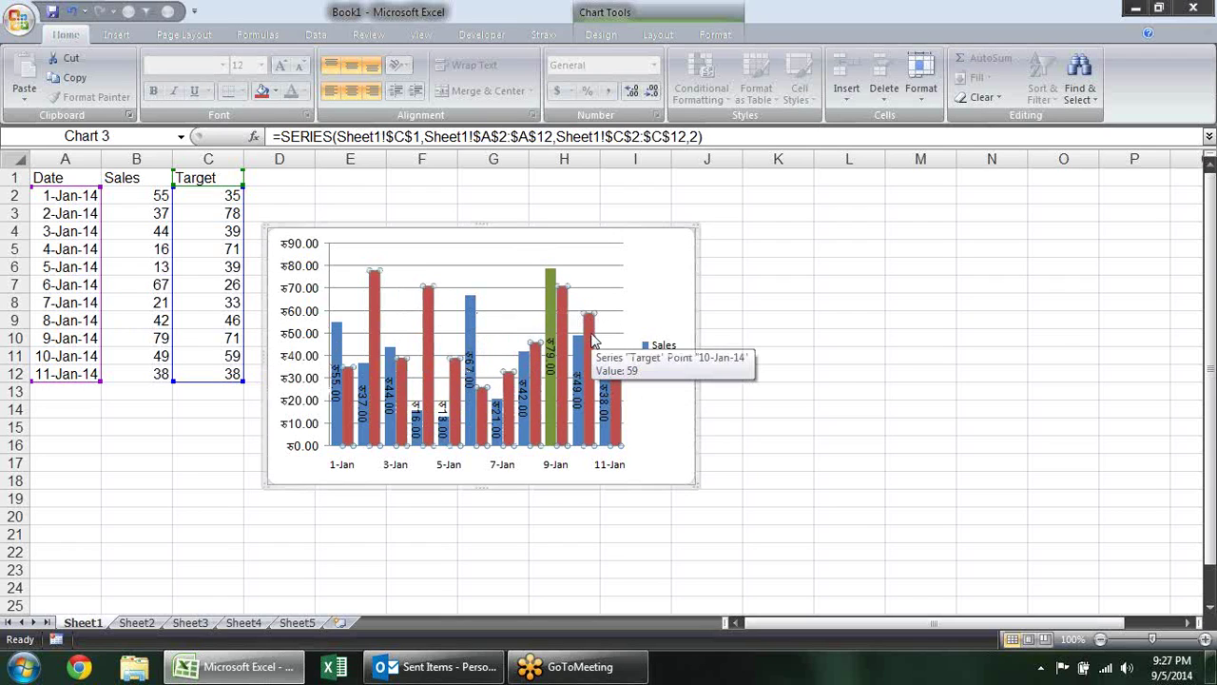
right_click(591, 341)
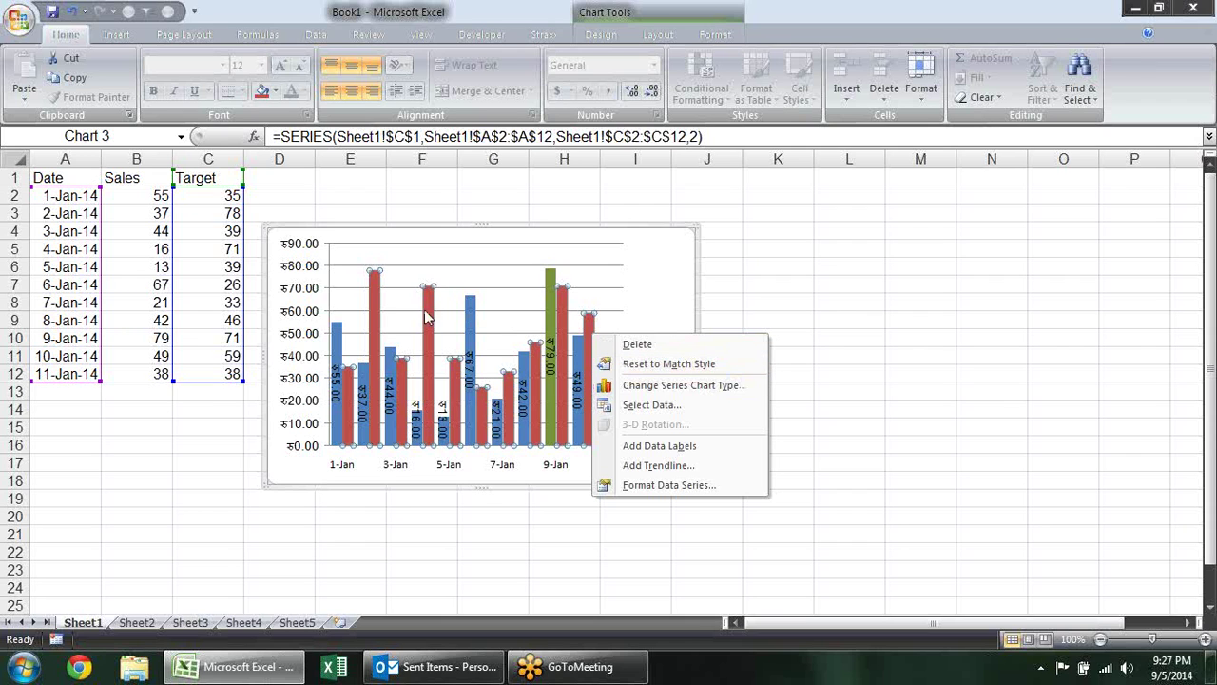
click(707, 385)
drag(605, 169, 861, 170)
click(681, 243)
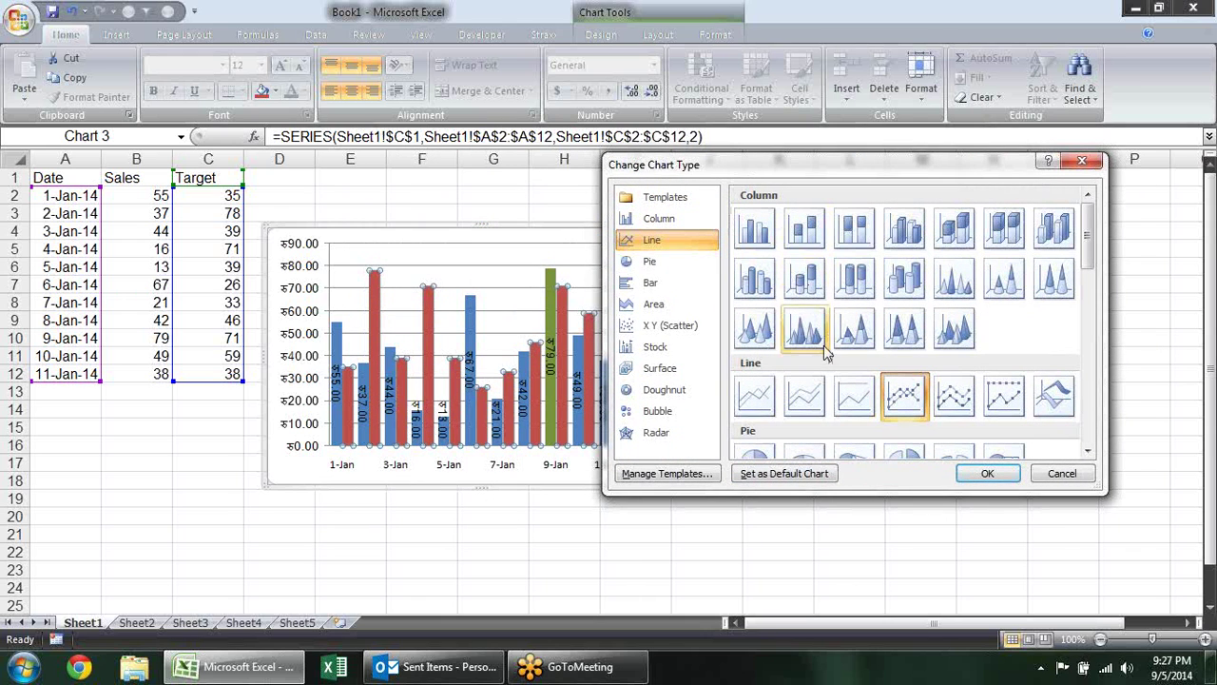
click(763, 403)
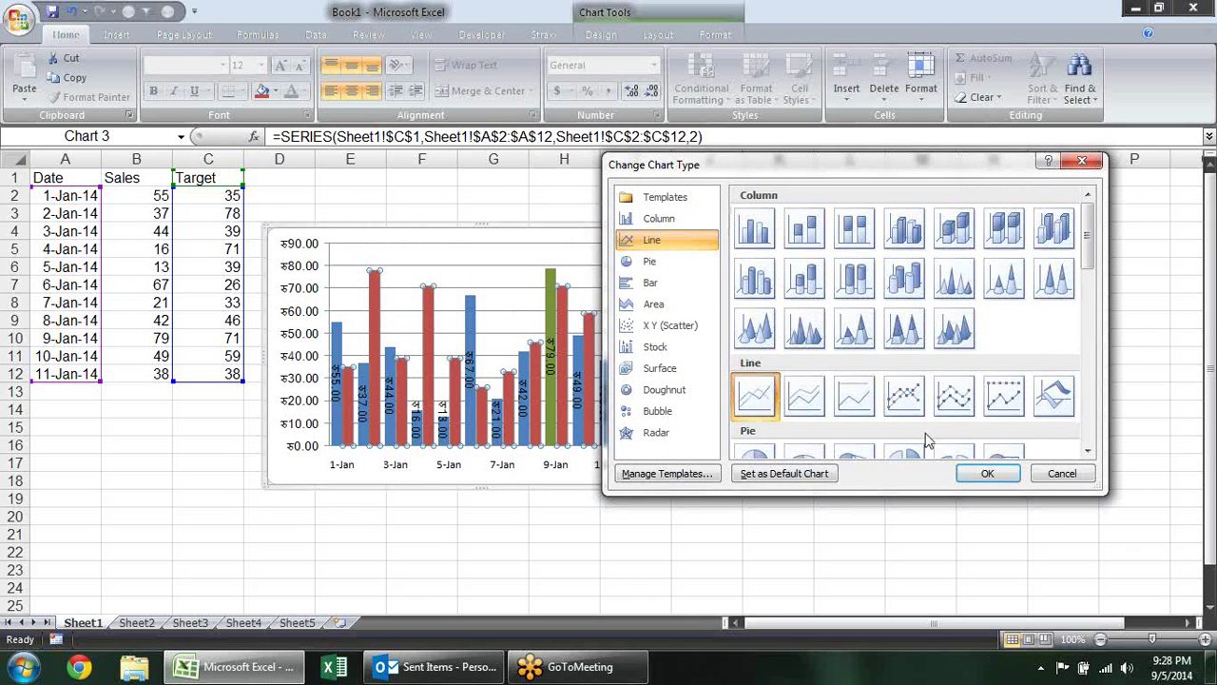
click(972, 472)
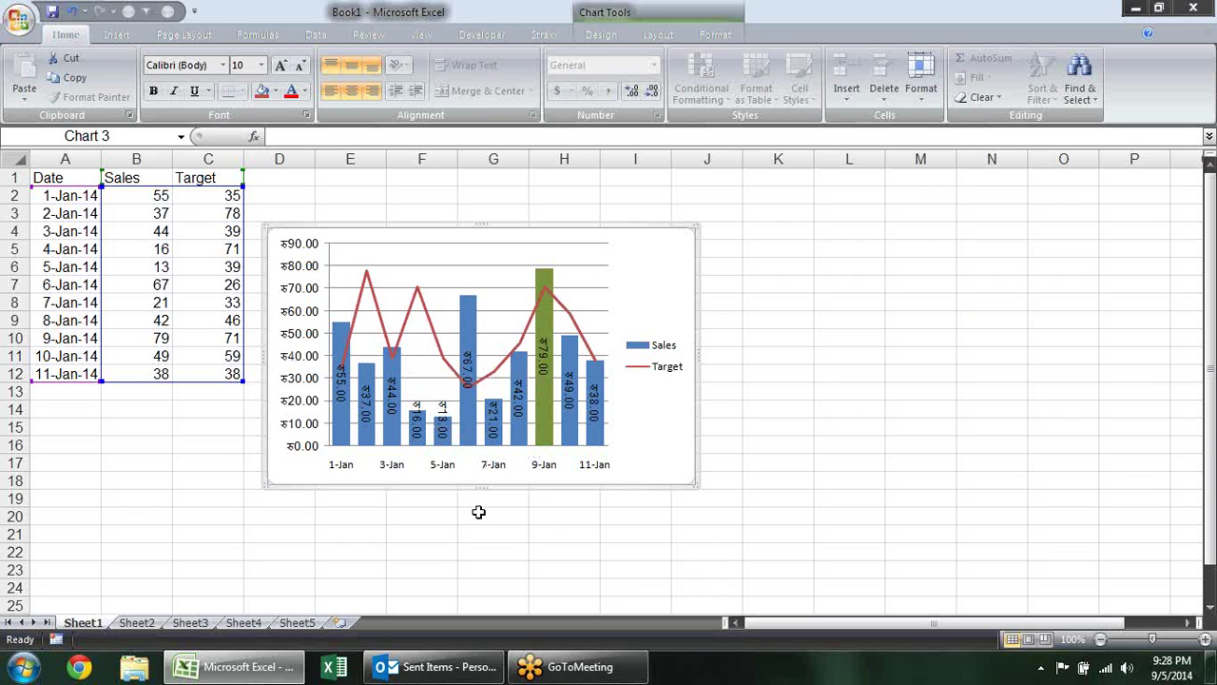
Add data labels to the Target line showing values such as 78, 71 and 59
click(505, 380)
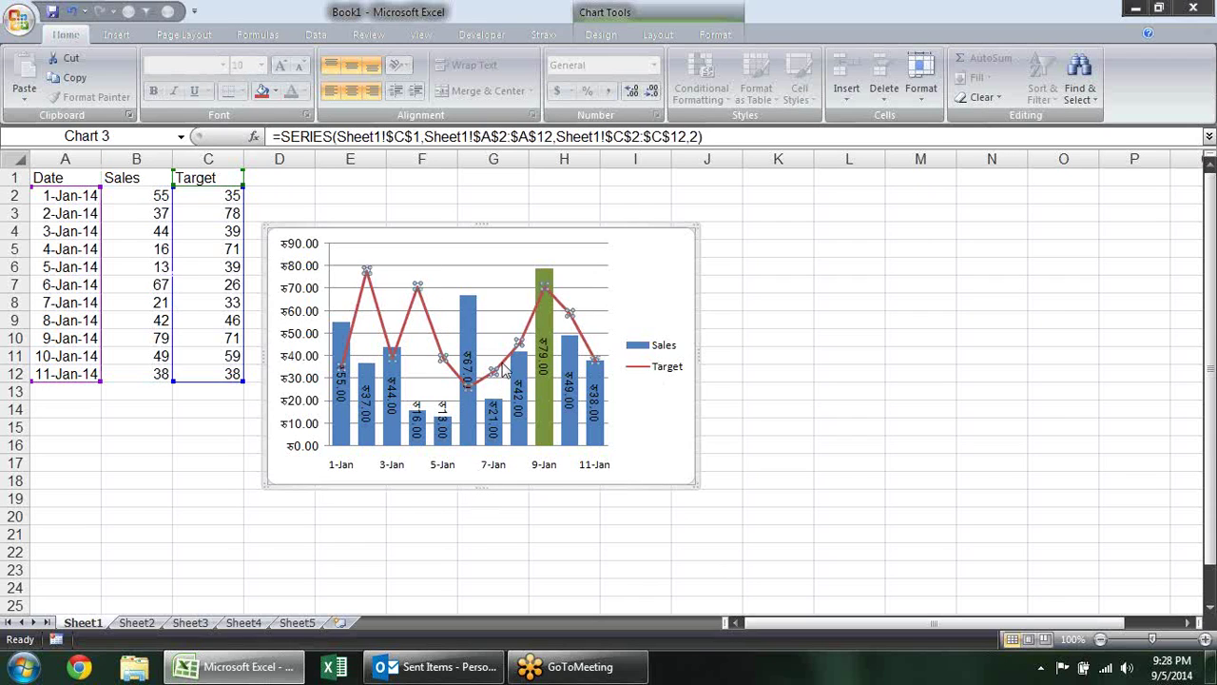
right_click(504, 379)
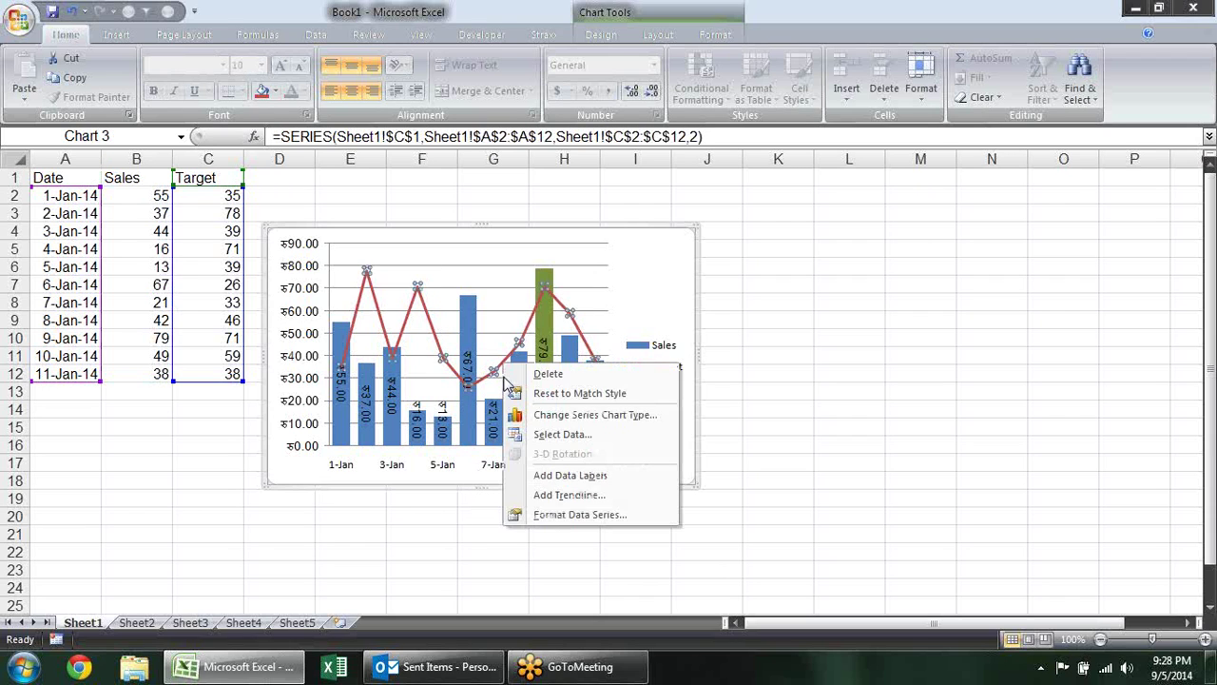
click(572, 475)
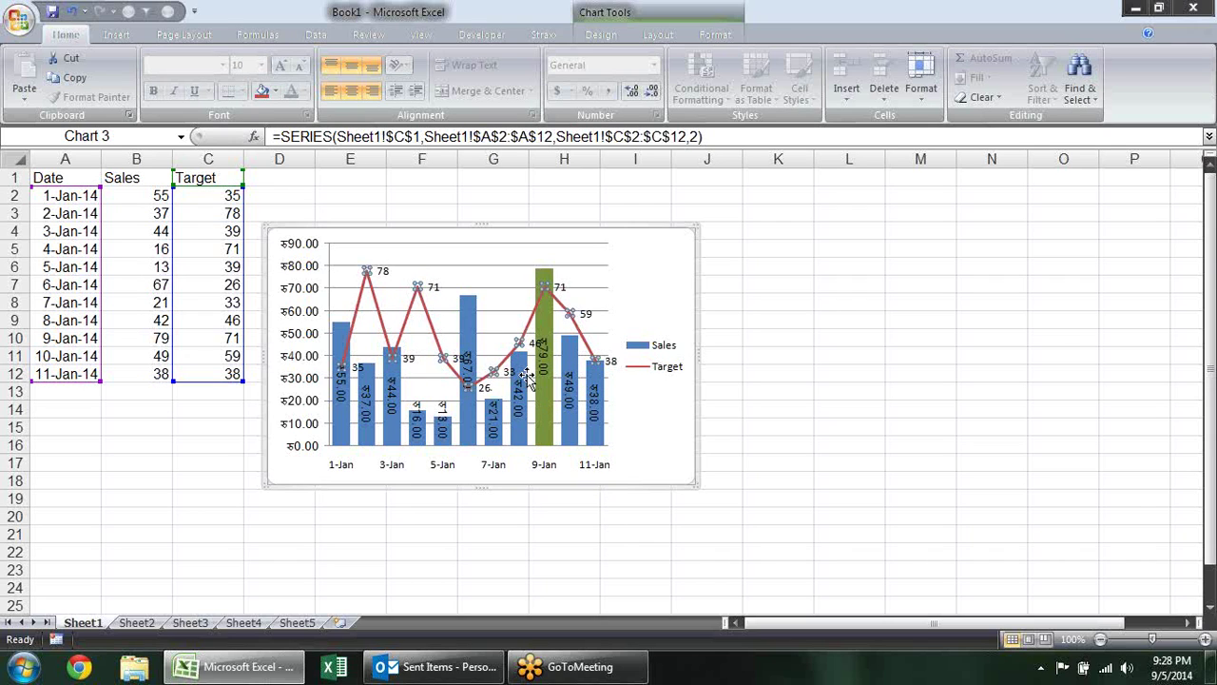
click(747, 373)
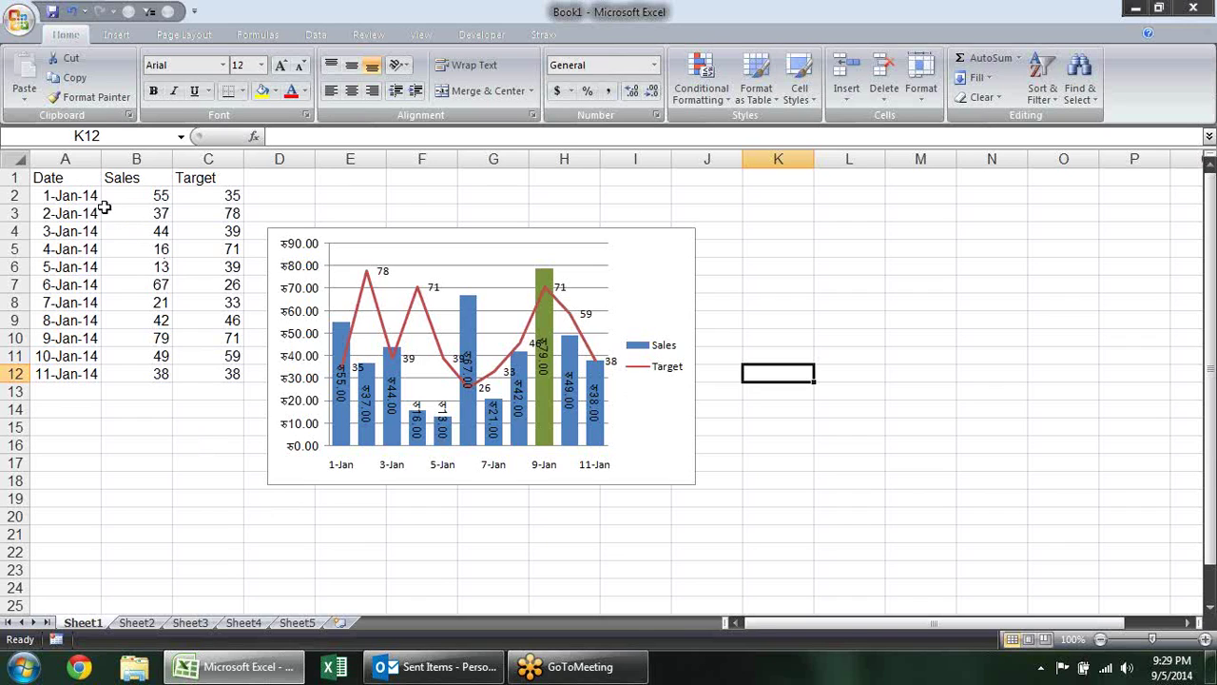
On Sheet2, fill the selected row 1 cells with =RANDBETWEEN(10,90)
drag(70, 182, 112, 204)
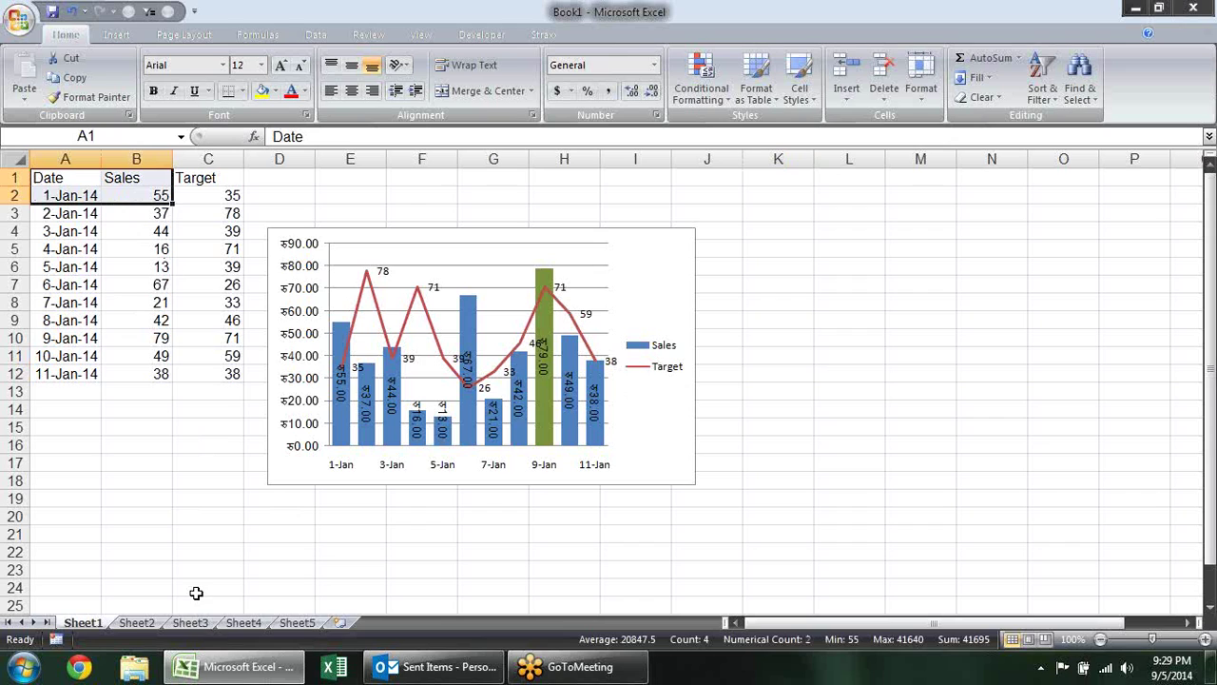
click(141, 622)
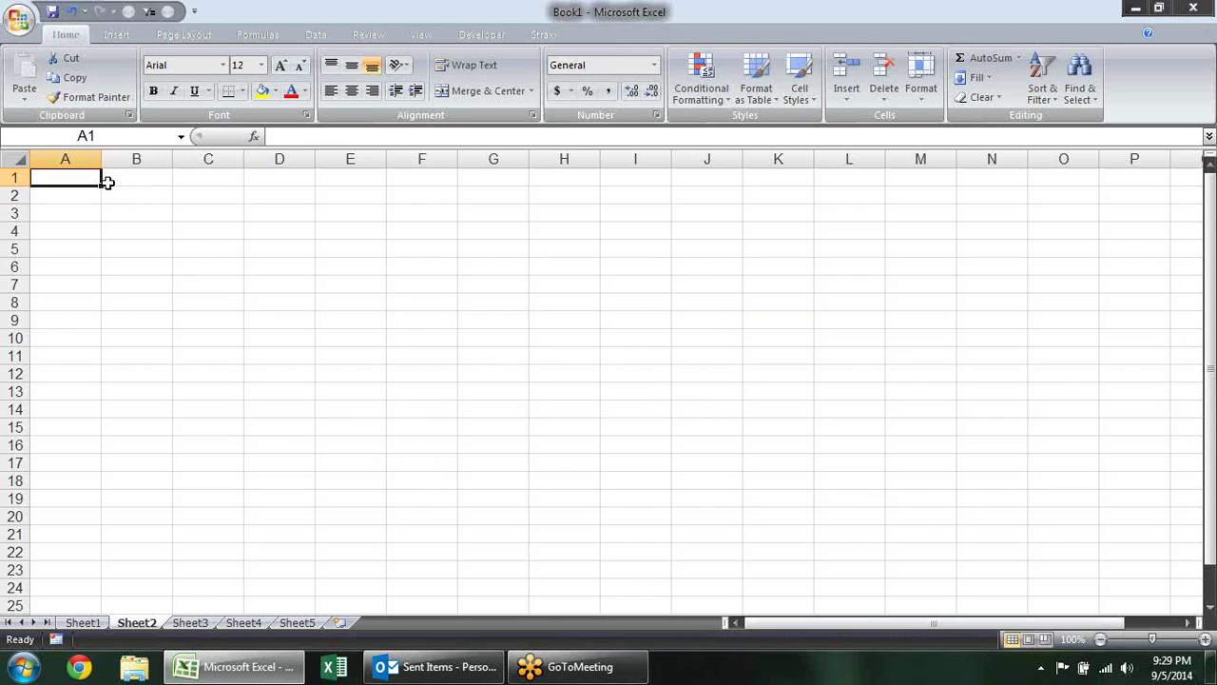
key(shift+Right)
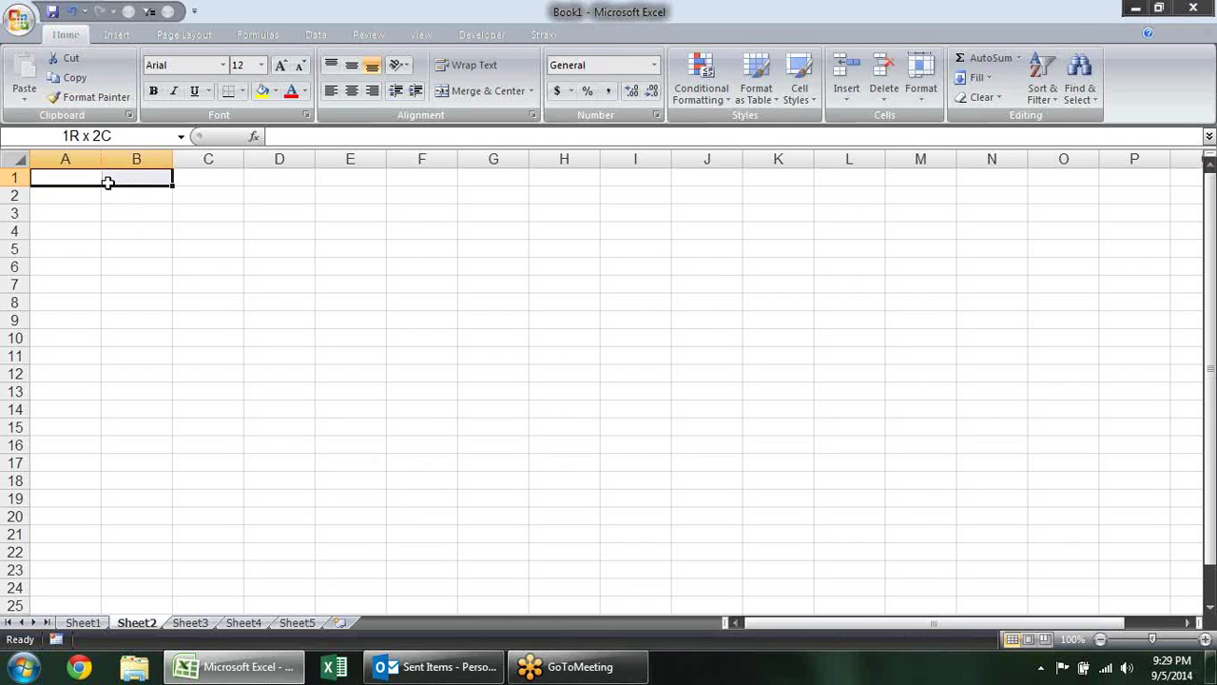
key(shift+Right)
key(shift+Right)
key(shift+Right)
key(shift+Right)
key(shift+Right)
key(shift+Right)
key(shift+Right)
key(shift+Right)
key(shift+Right)
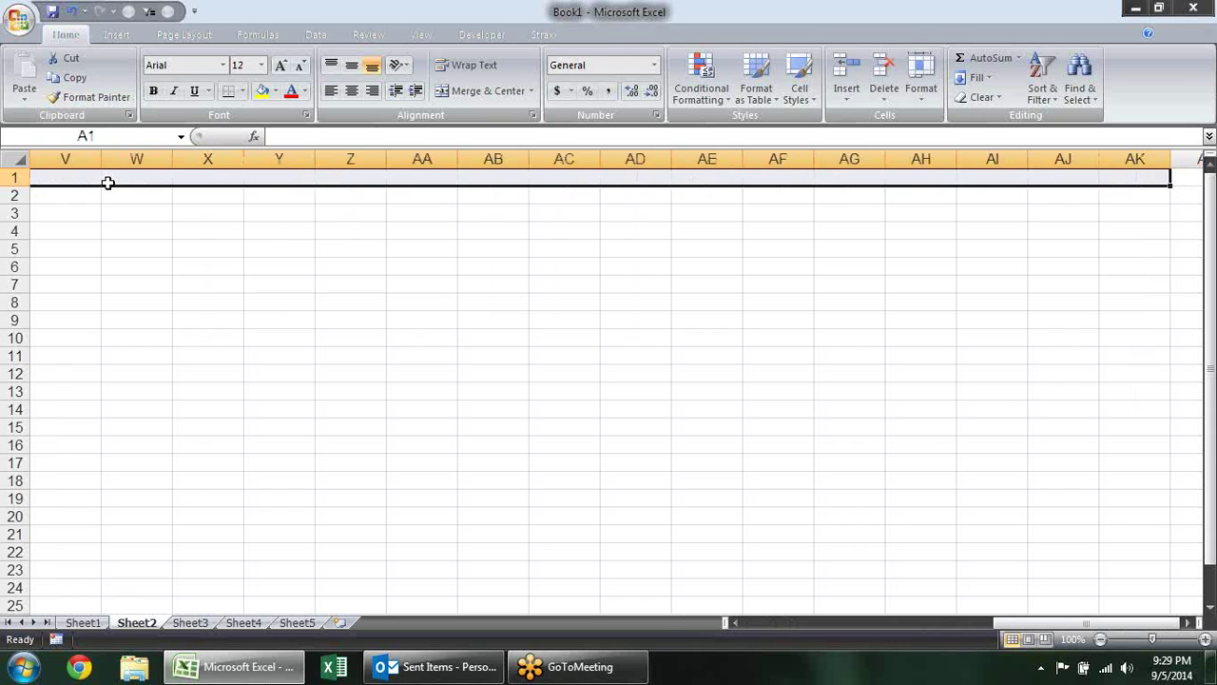
text(=rand)
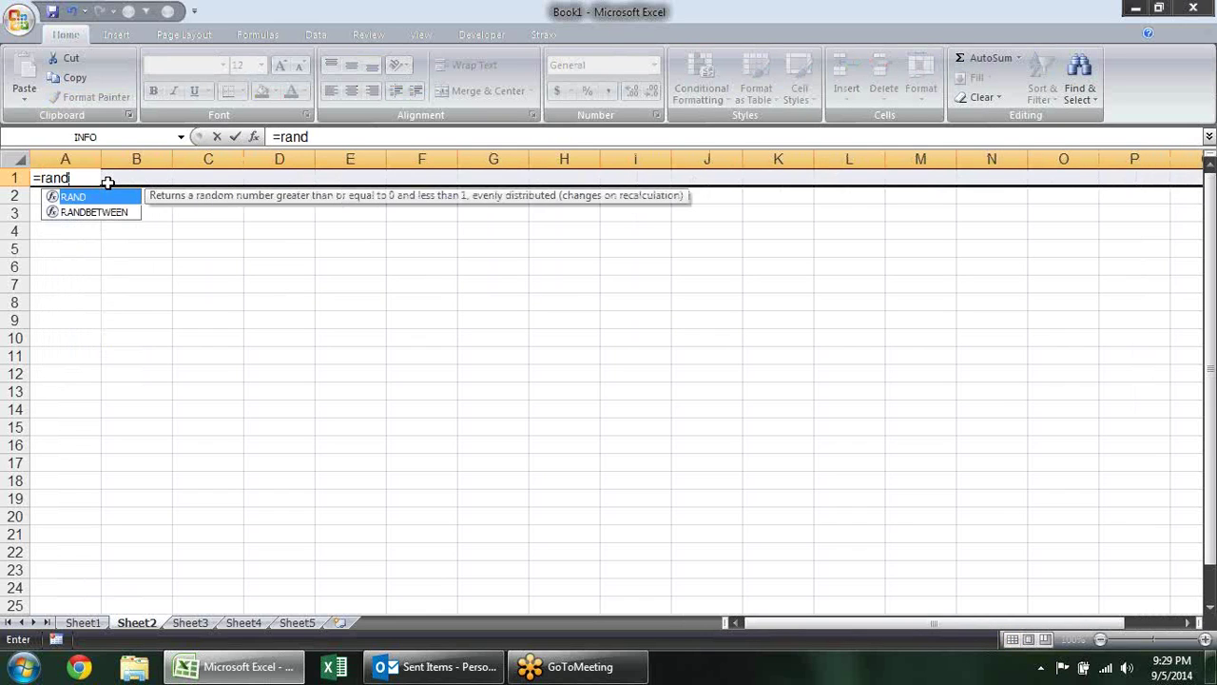
key(Down)
key(Tab)
text(10,90))
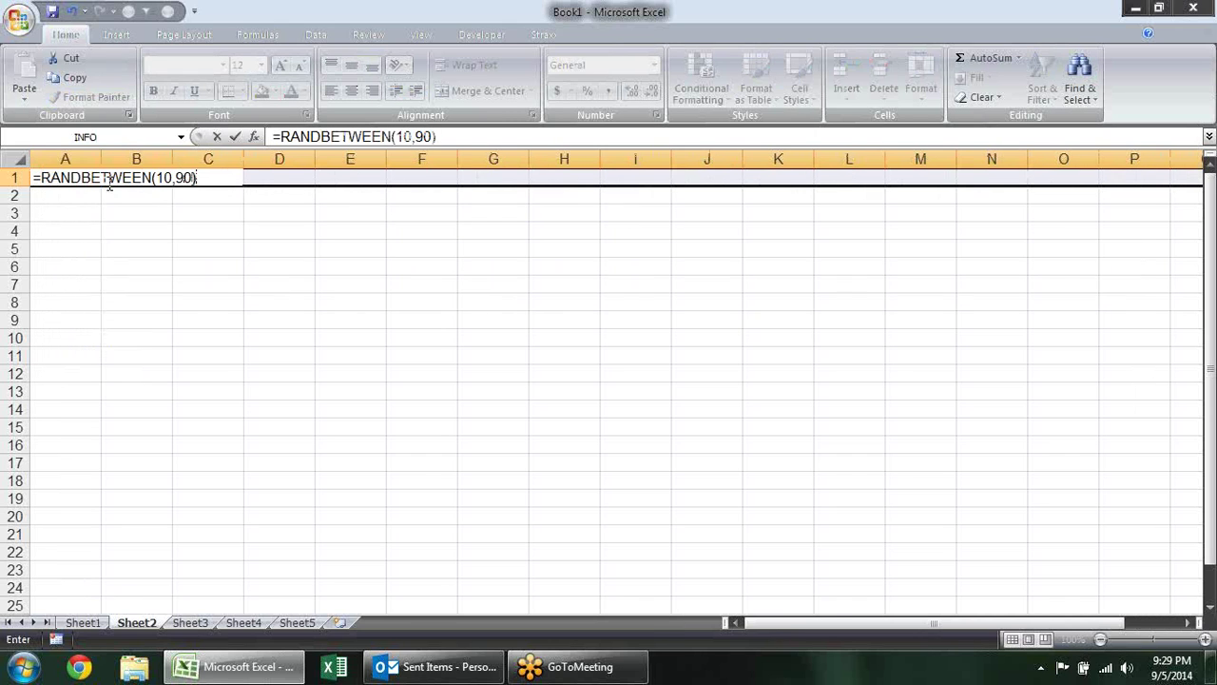
key(ctrl+Return)
Move the random numbers to start at B1 and copy them down into row 2
key(ctrl+x)
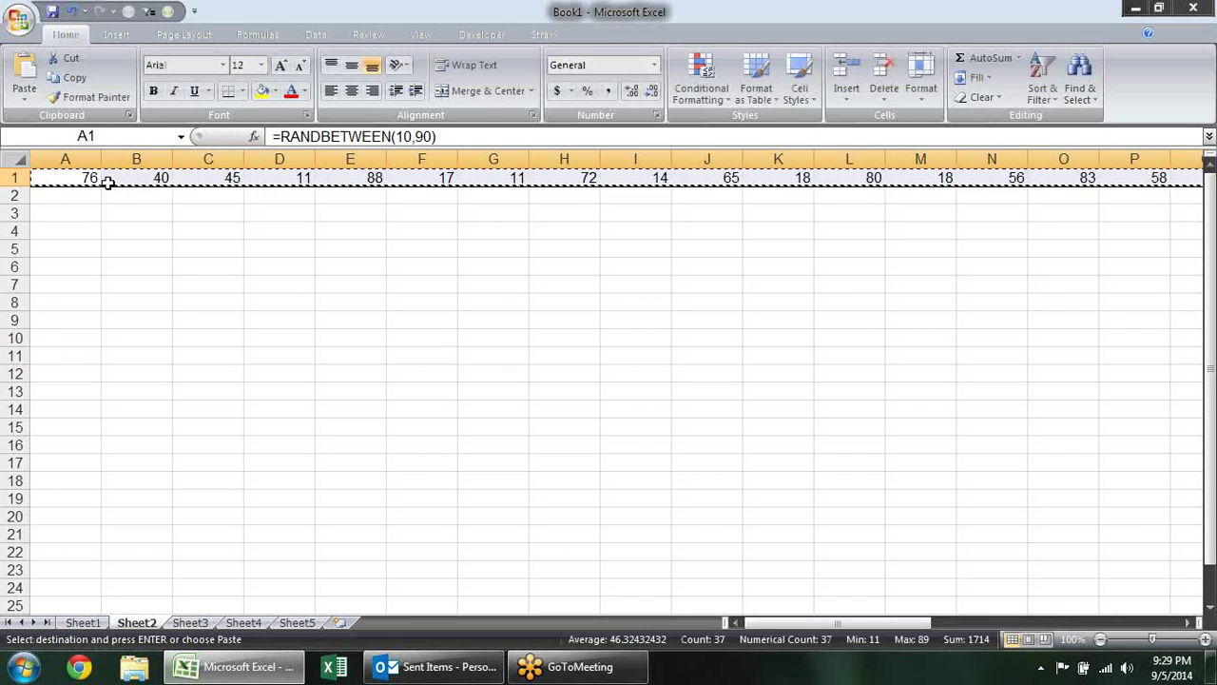
click(108, 181)
key(Return)
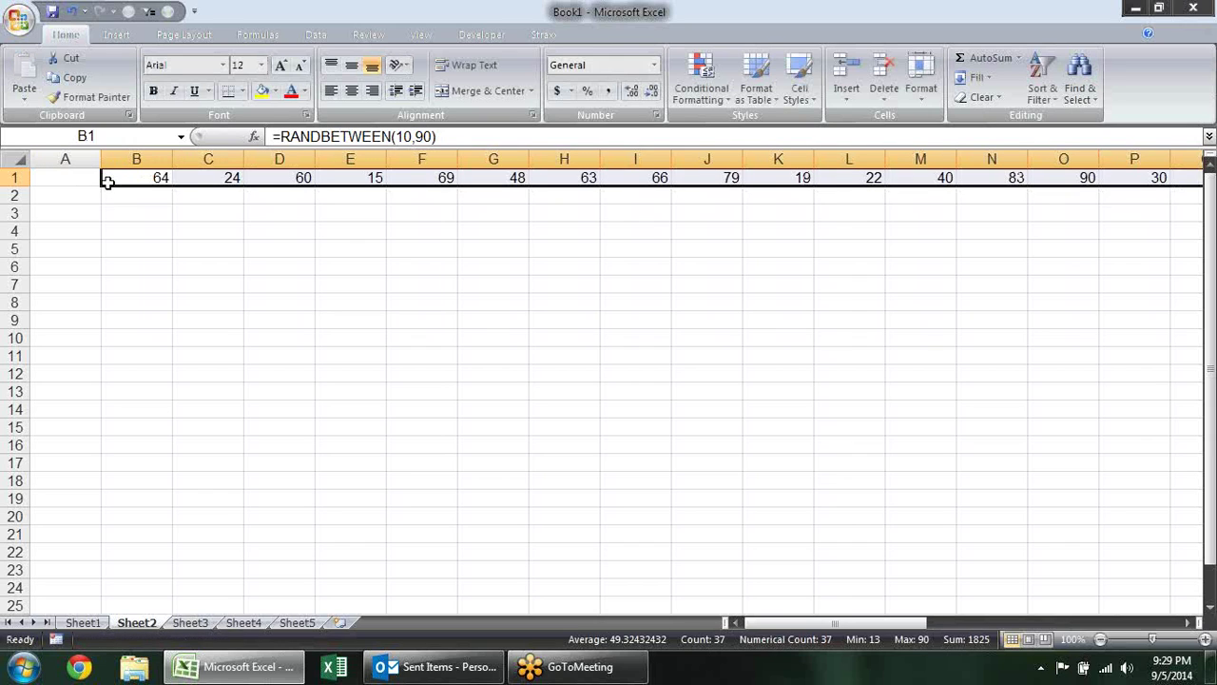
key(shift+Down)
key(ctrl+d)
Label A1 and A2 as Sales and Traget, then select the data block A1:AL2
key(ctrl+Home)
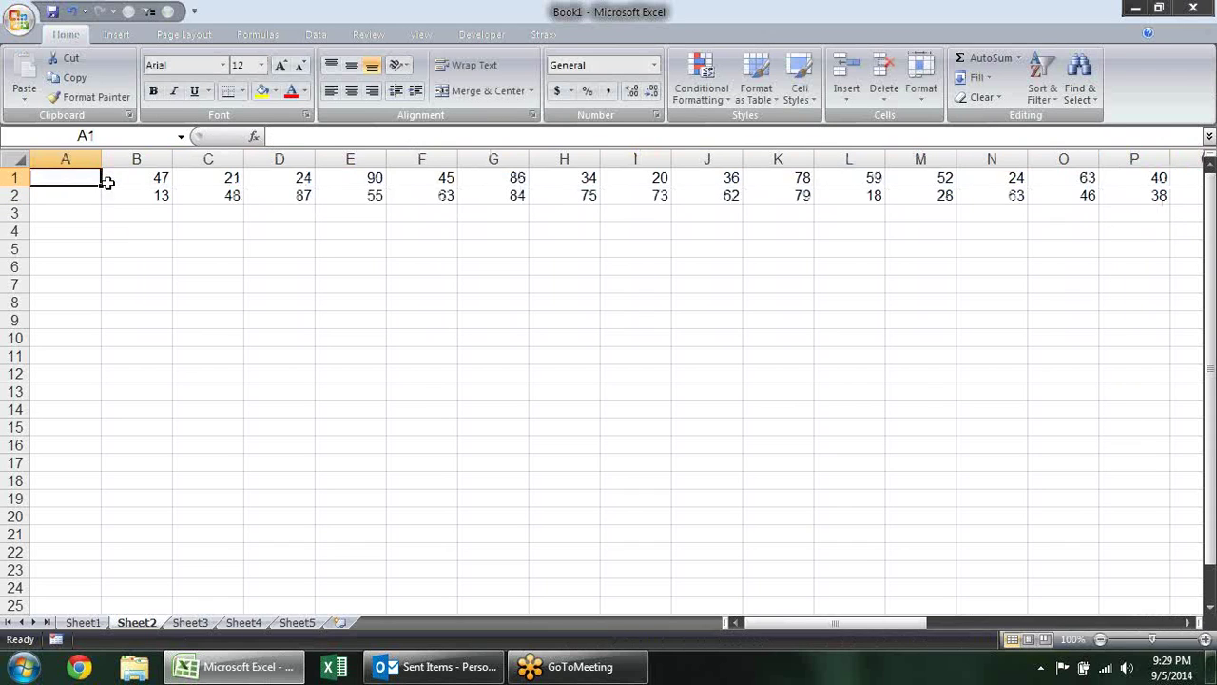
text(Sales)
key(Return)
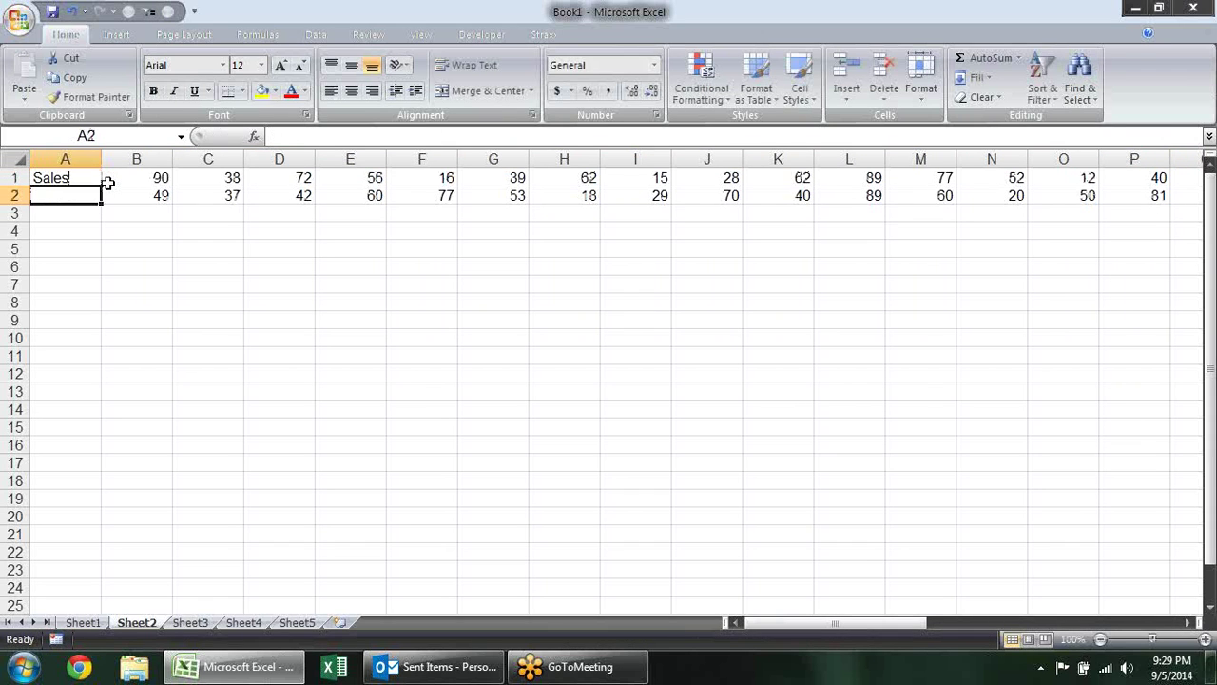
text(Traget)
key(Return)
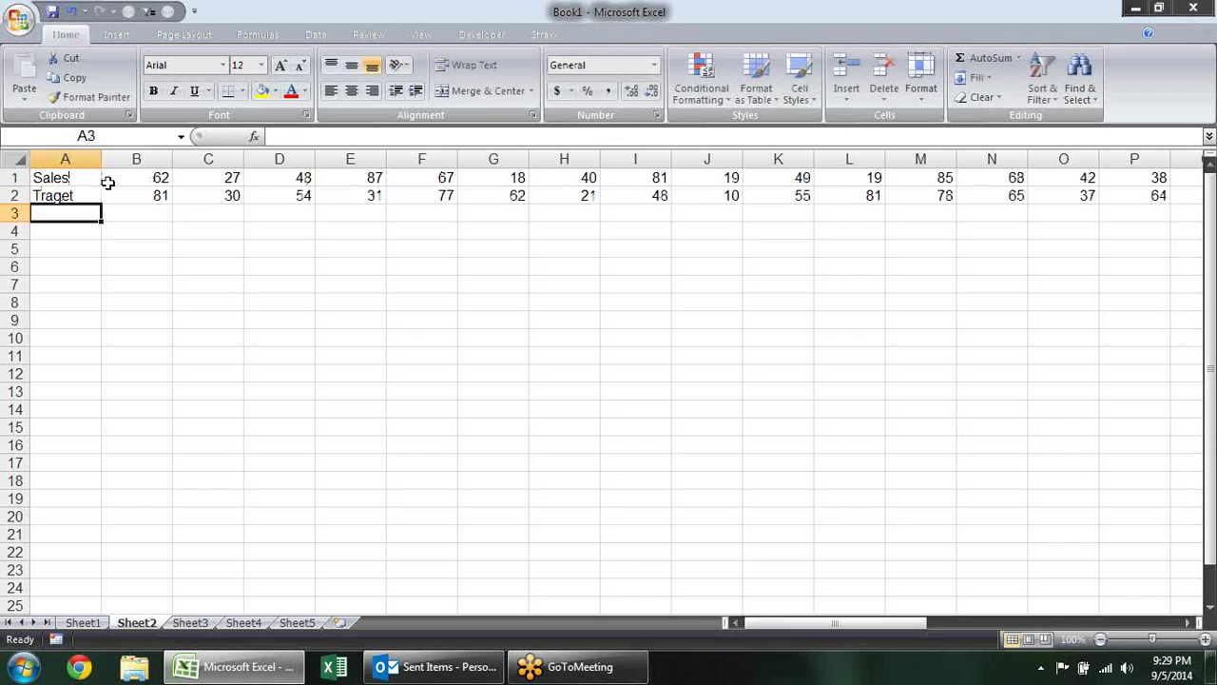
key(Up)
key(Up)
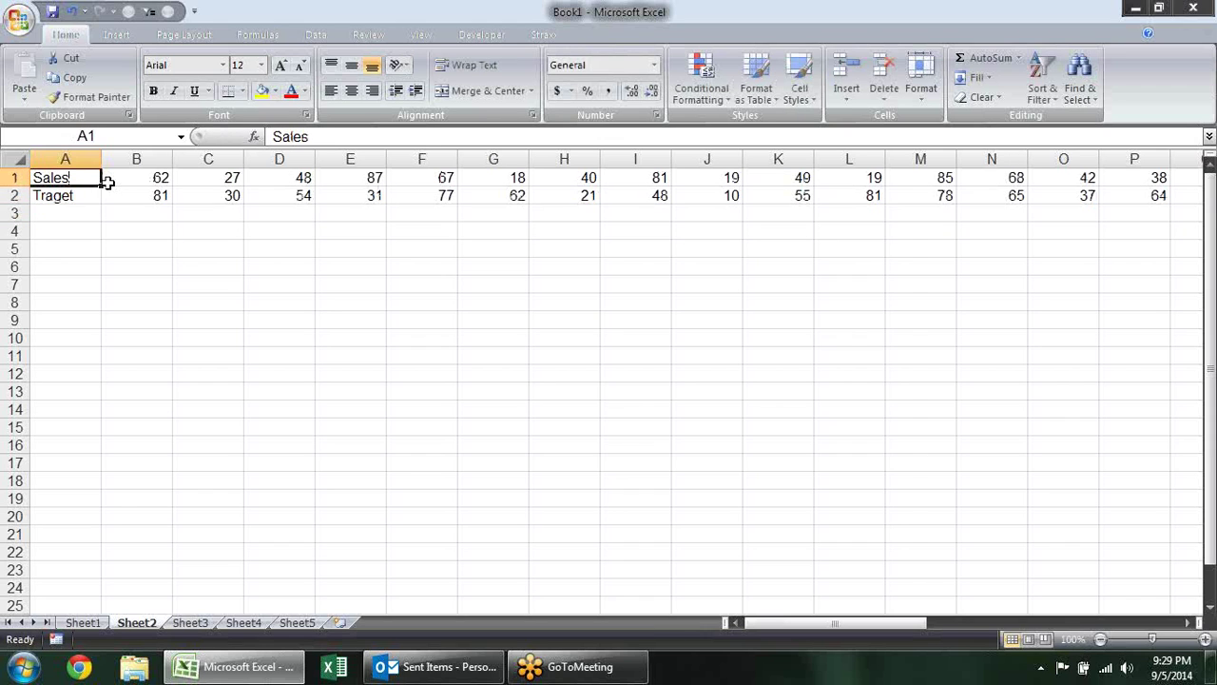
key(ctrl+shift+End)
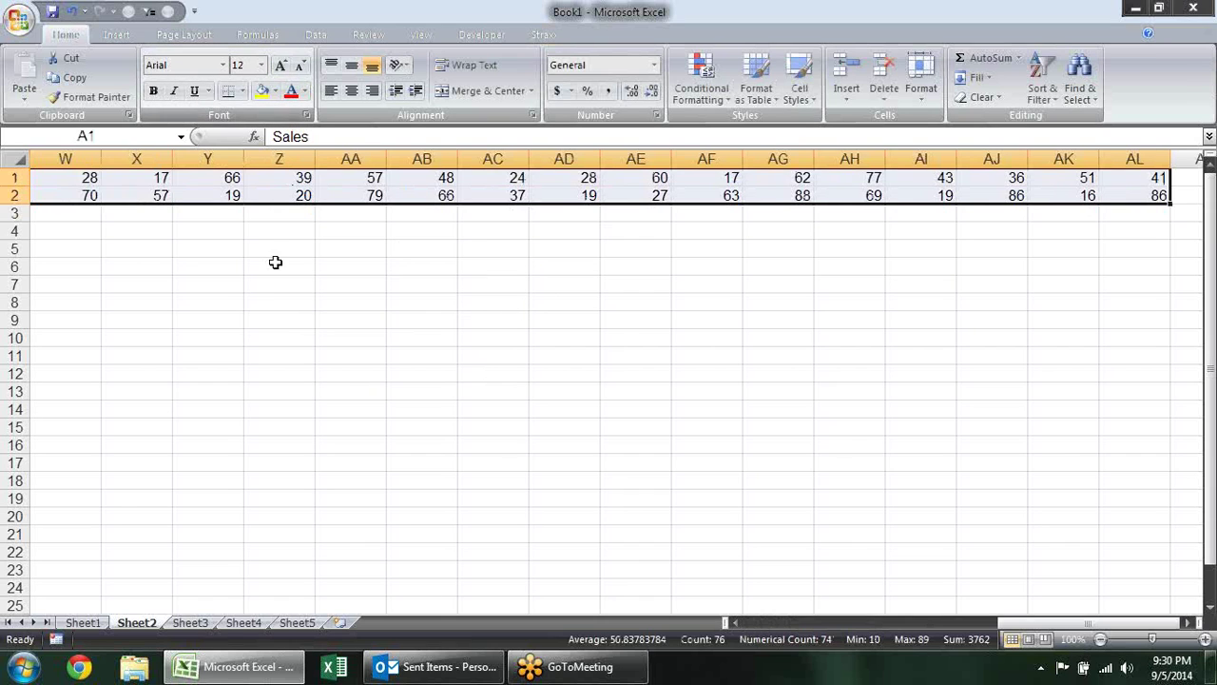
drag(1042, 627, 732, 623)
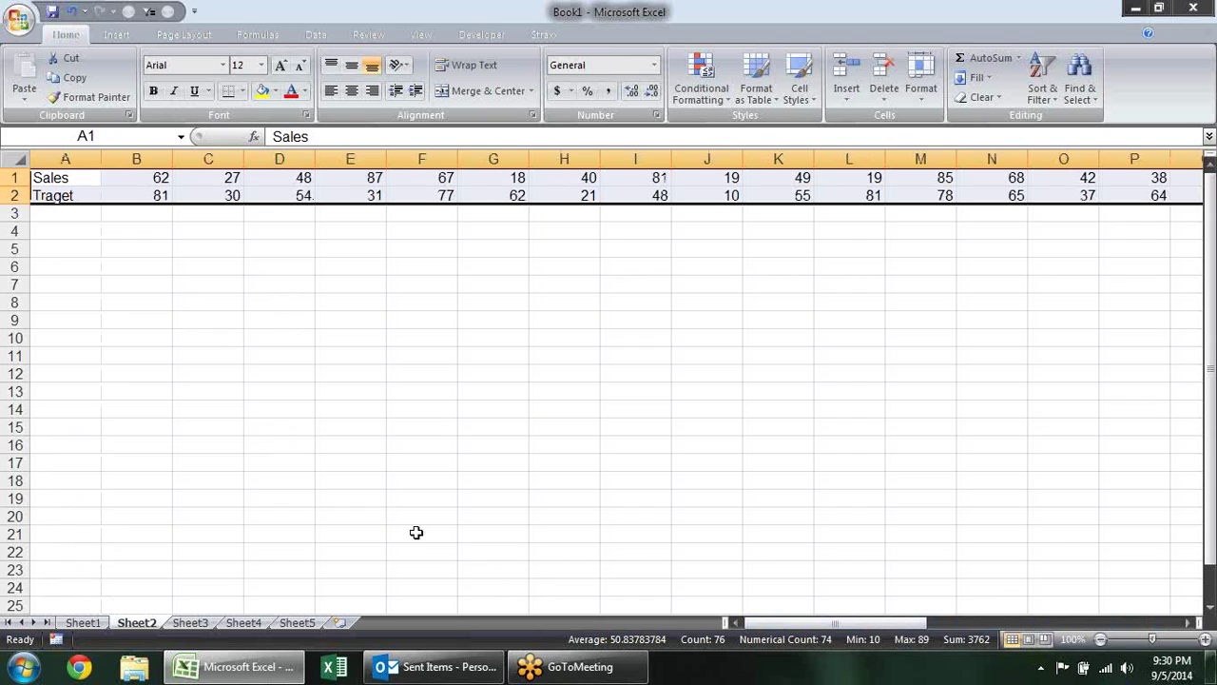
Insert a blank row above the data at row 1
click(19, 178)
right_click(21, 180)
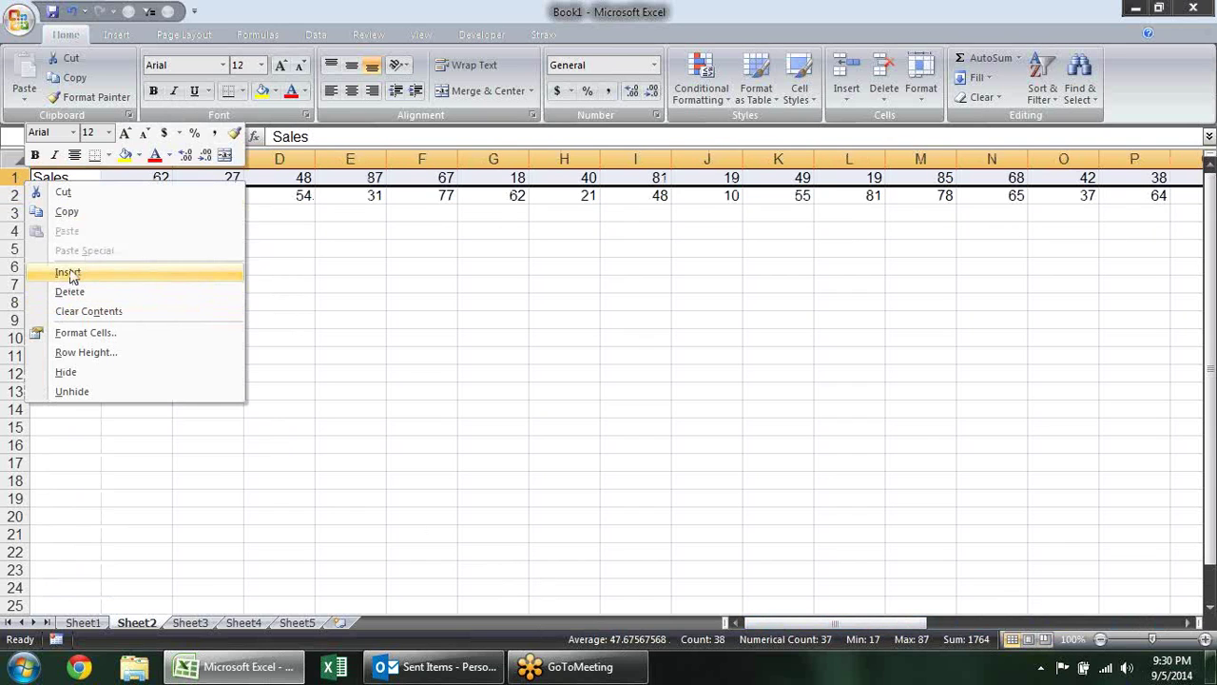
click(70, 273)
Enter 1-Jan-14 in B1 and fill the daily dates across to 6-Feb-14
click(139, 180)
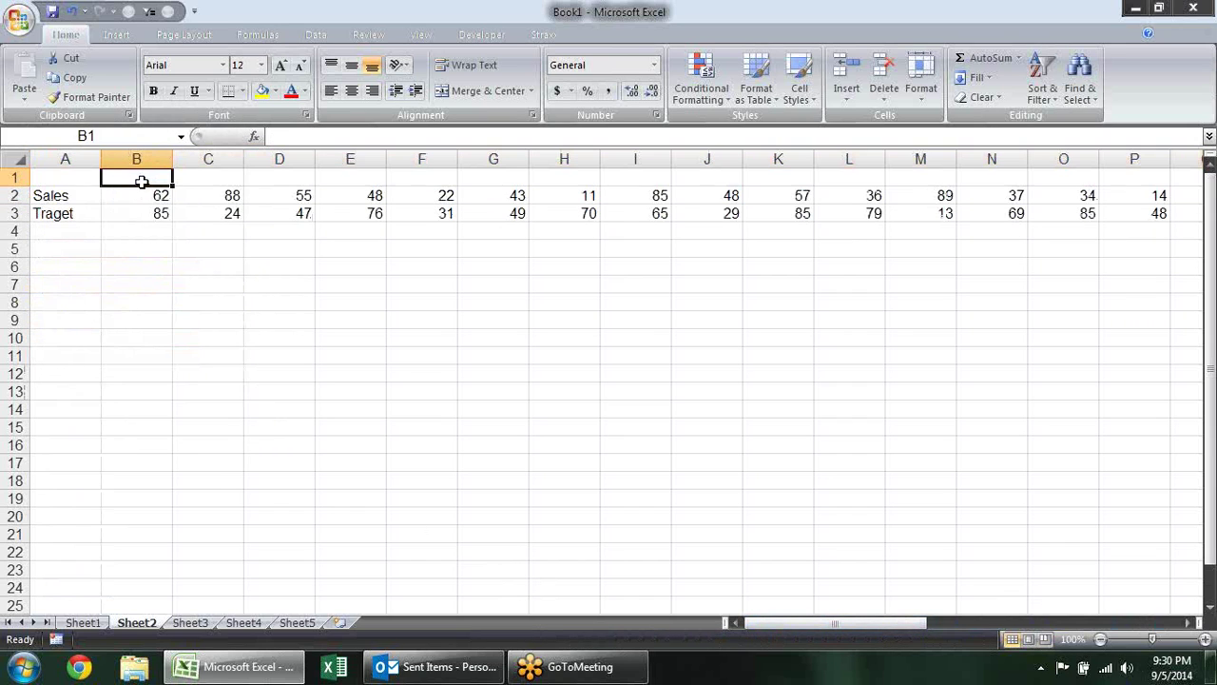
text(1)
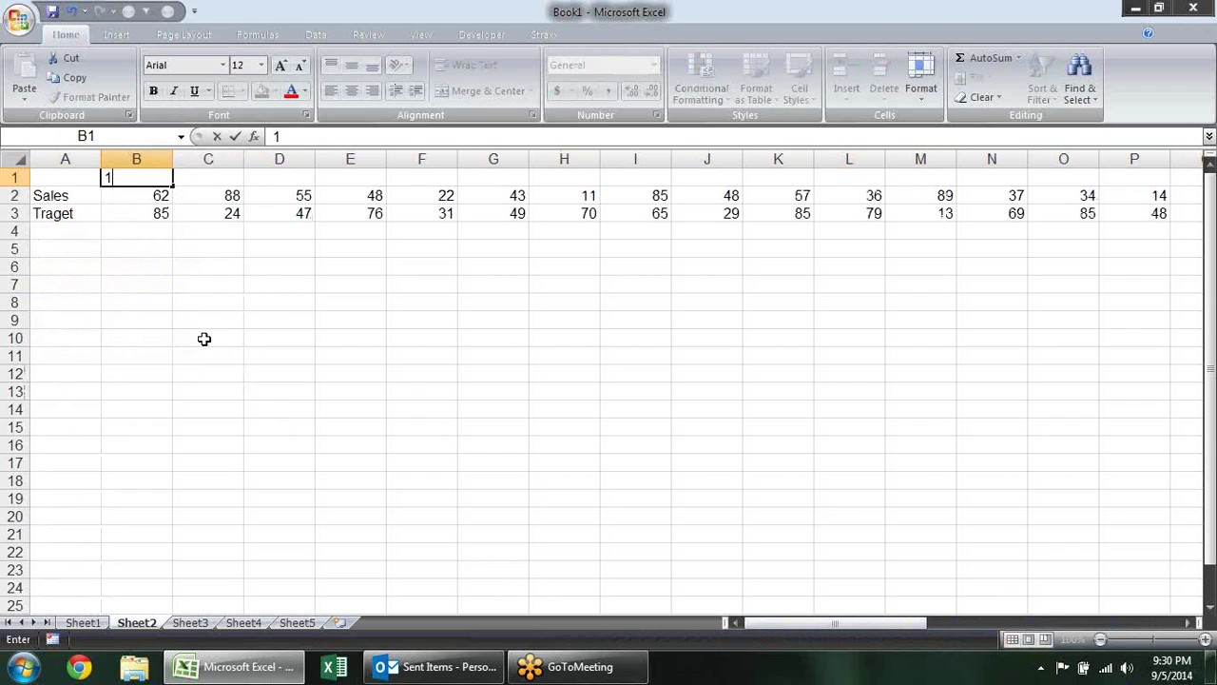
text(jan-)
text(4)
key(Return)
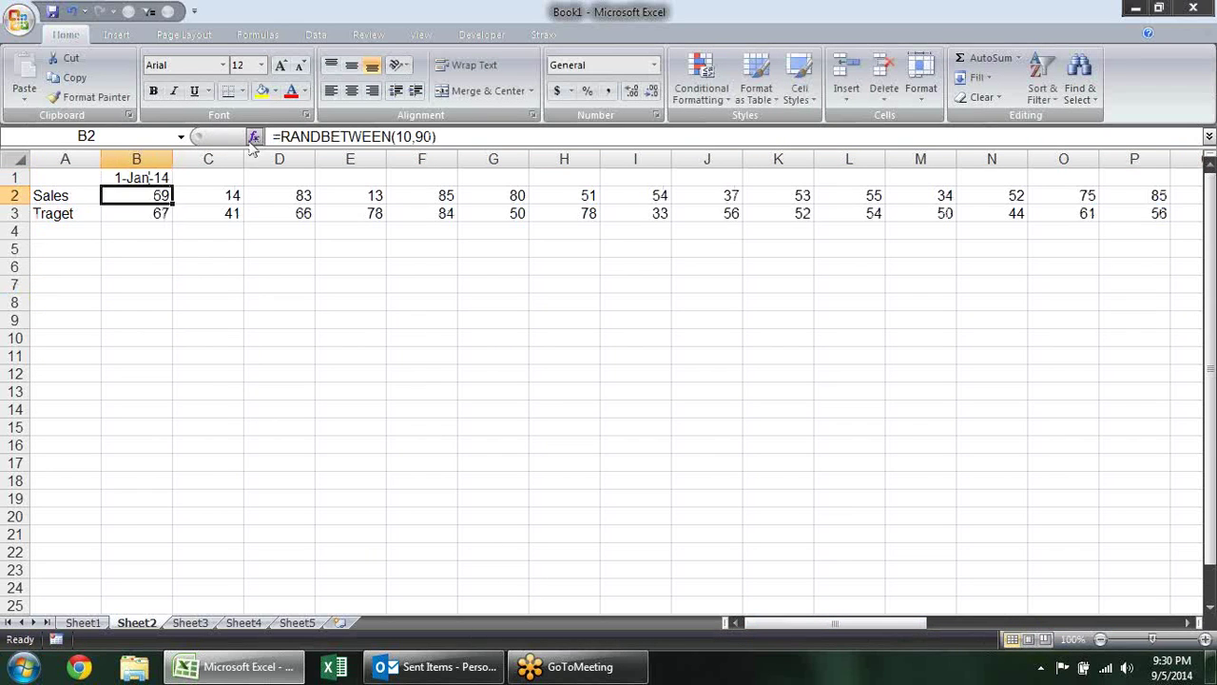
click(161, 177)
mouse_move(172, 185)
mouse_down()
mouse_move(1054, 141)
mouse_move(1208, 202)
mouse_up()
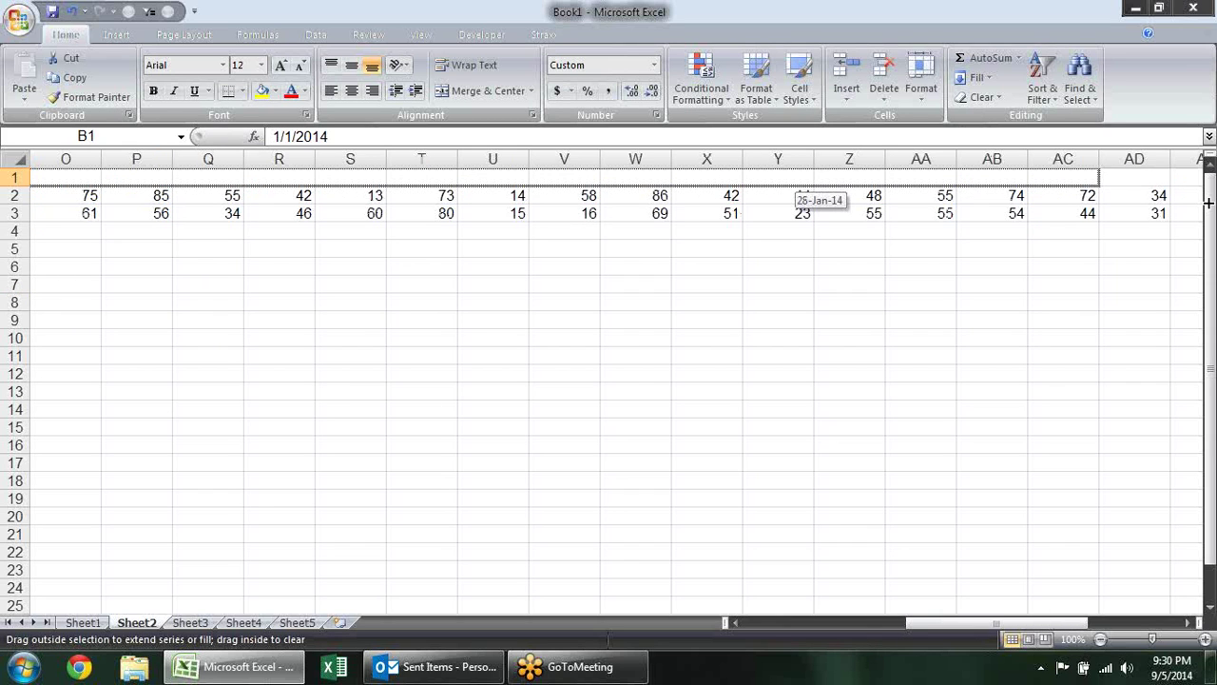
drag(1208, 202, 1101, 187)
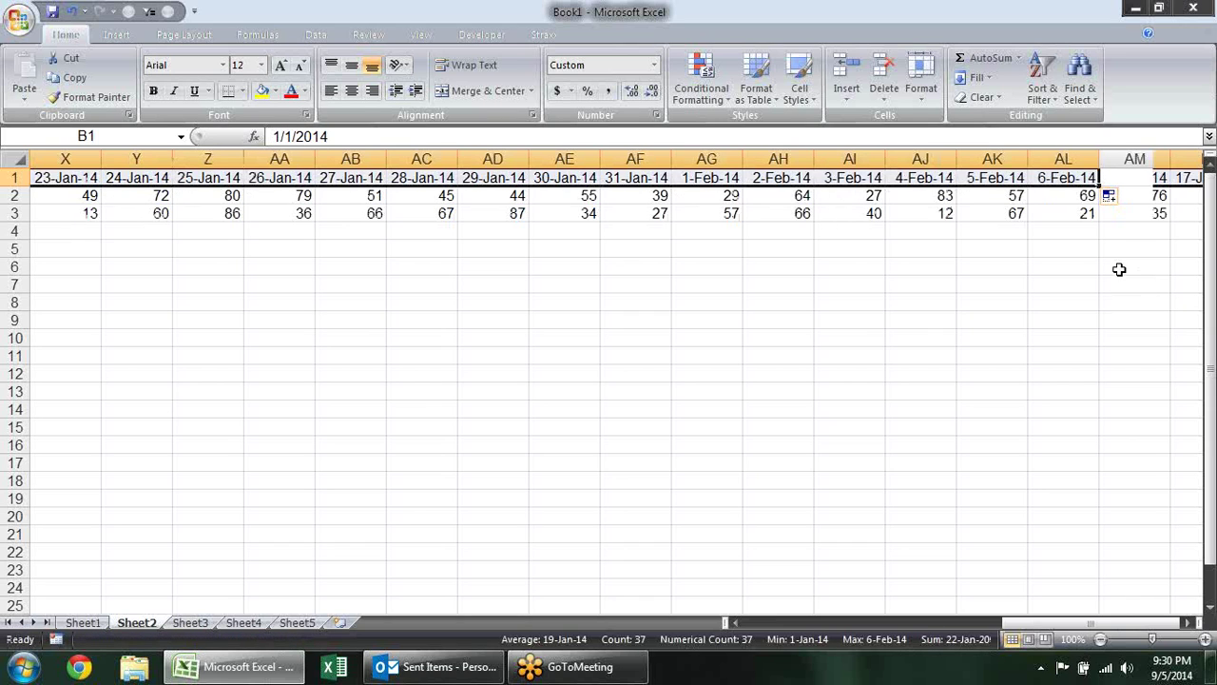
text(0)
key(Down)
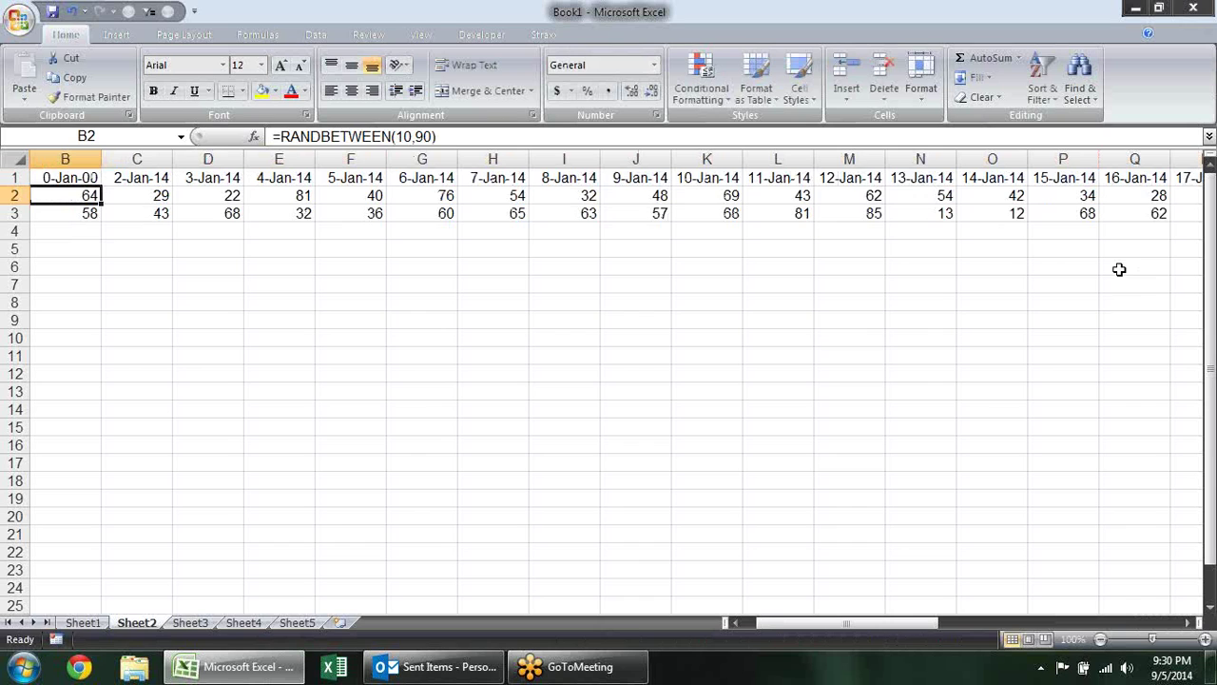
key(ctrl+z)
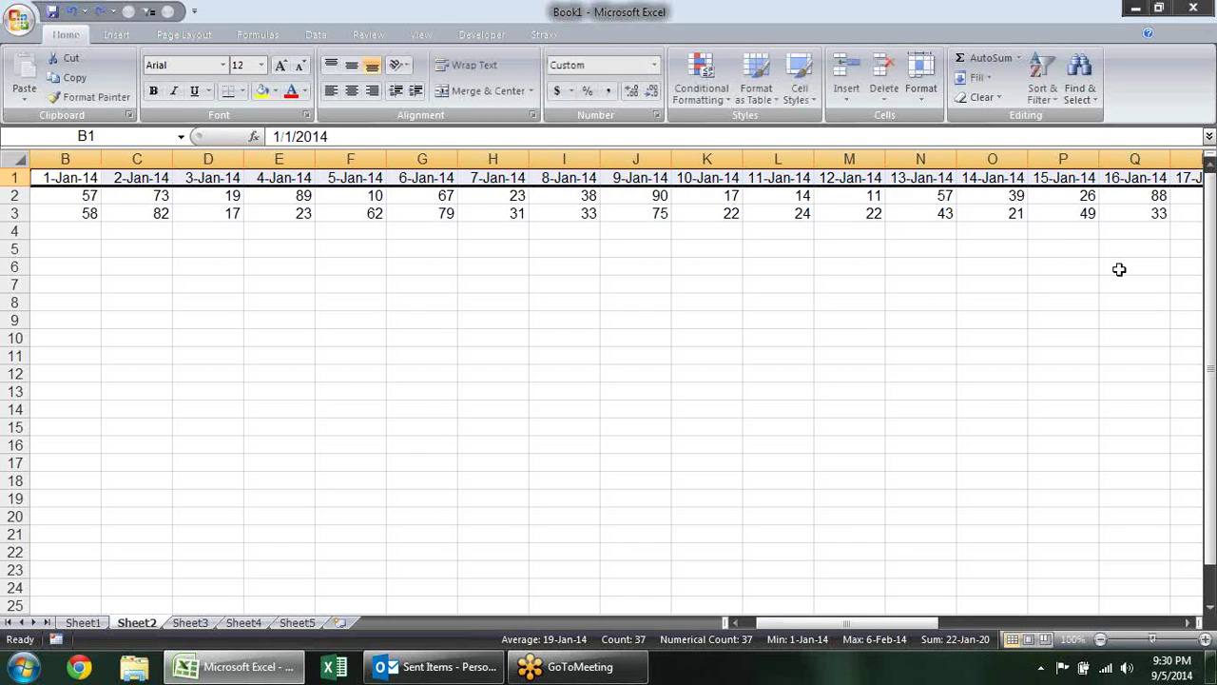
Type the Date label in cell A1
key(ctrl+Home)
key(Down)
key(Up)
text(Date)
key(Return)
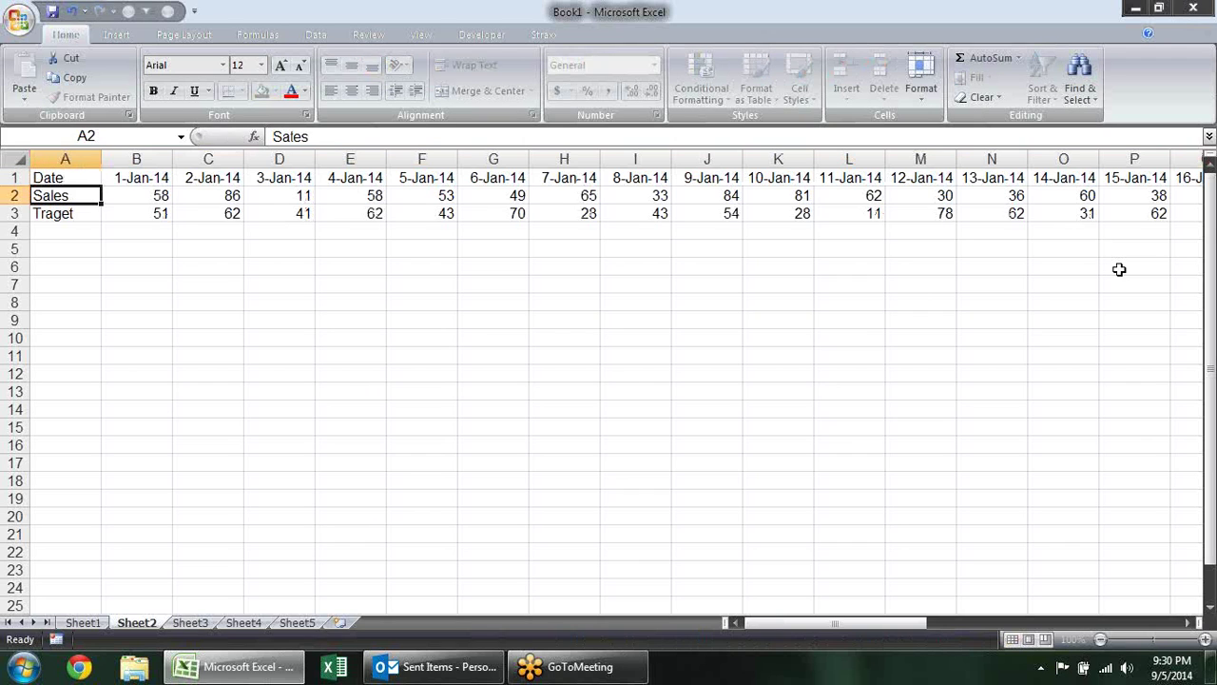
key(Right)
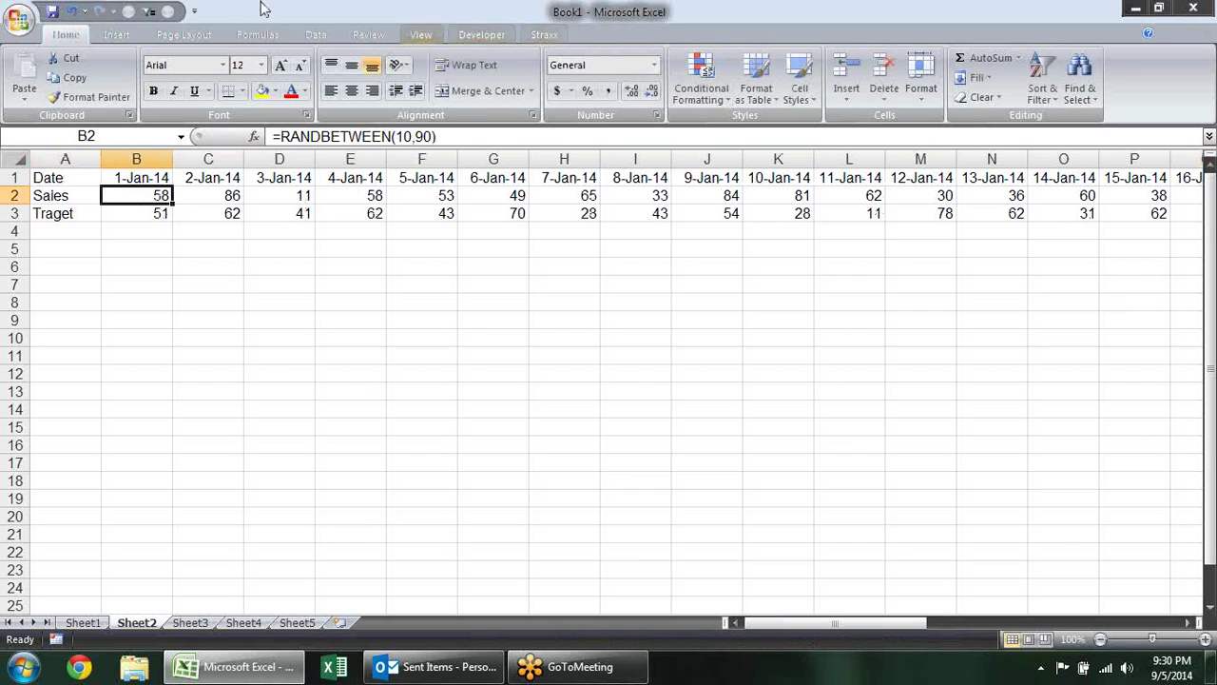
Insert a 2-D line chart of Sales and Traget by date and widen it on both sides
click(118, 35)
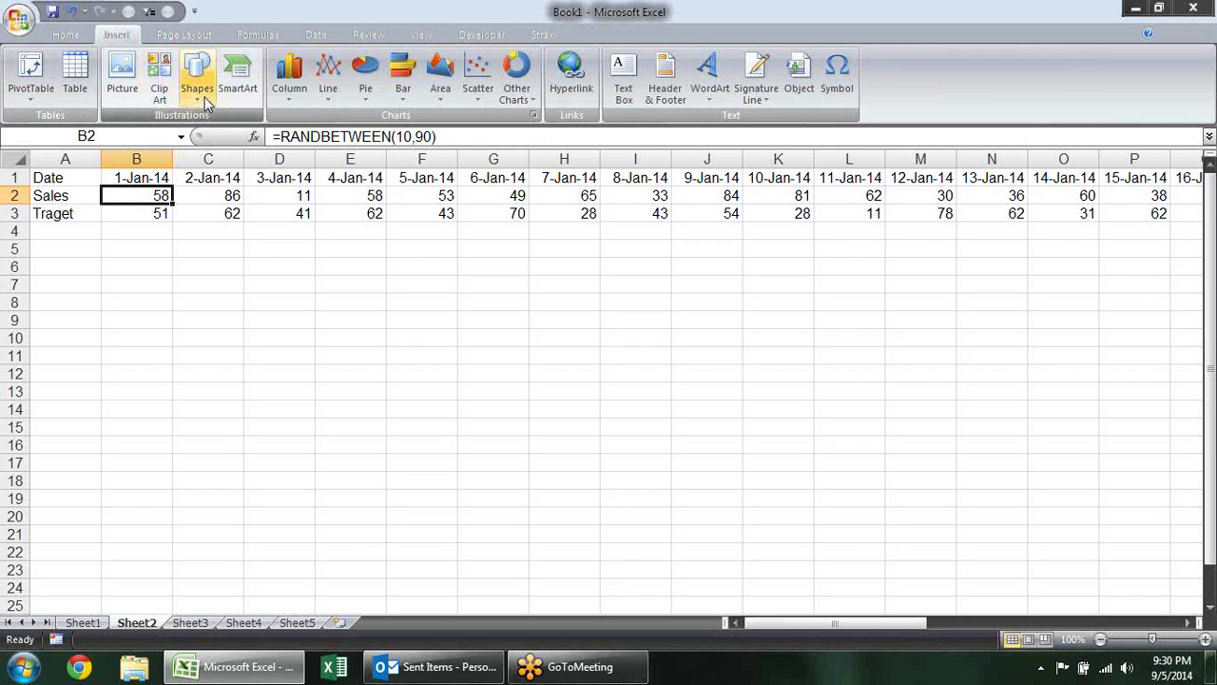
click(345, 95)
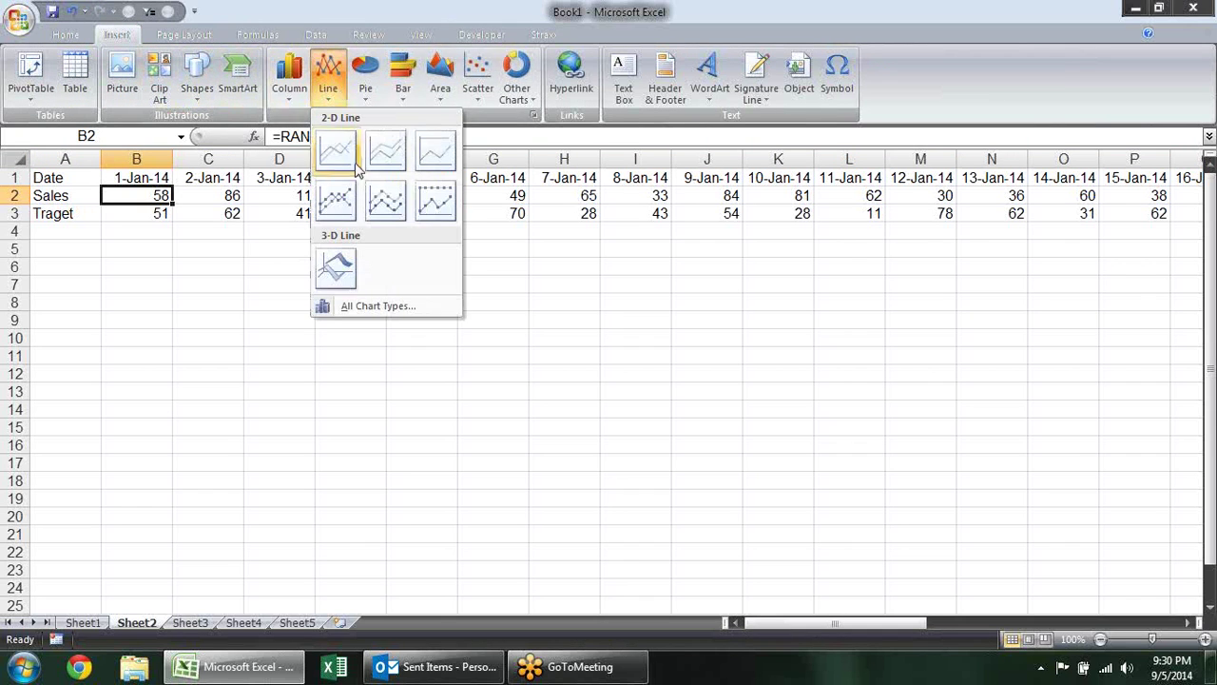
click(335, 150)
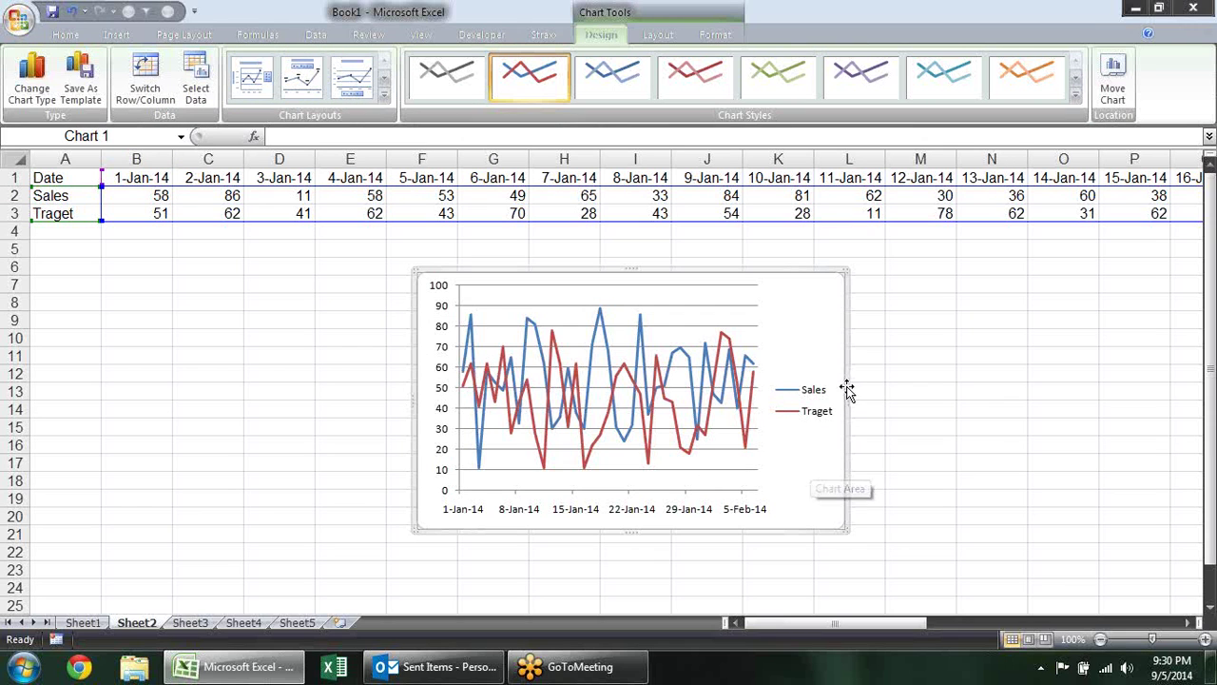
drag(850, 400, 1053, 400)
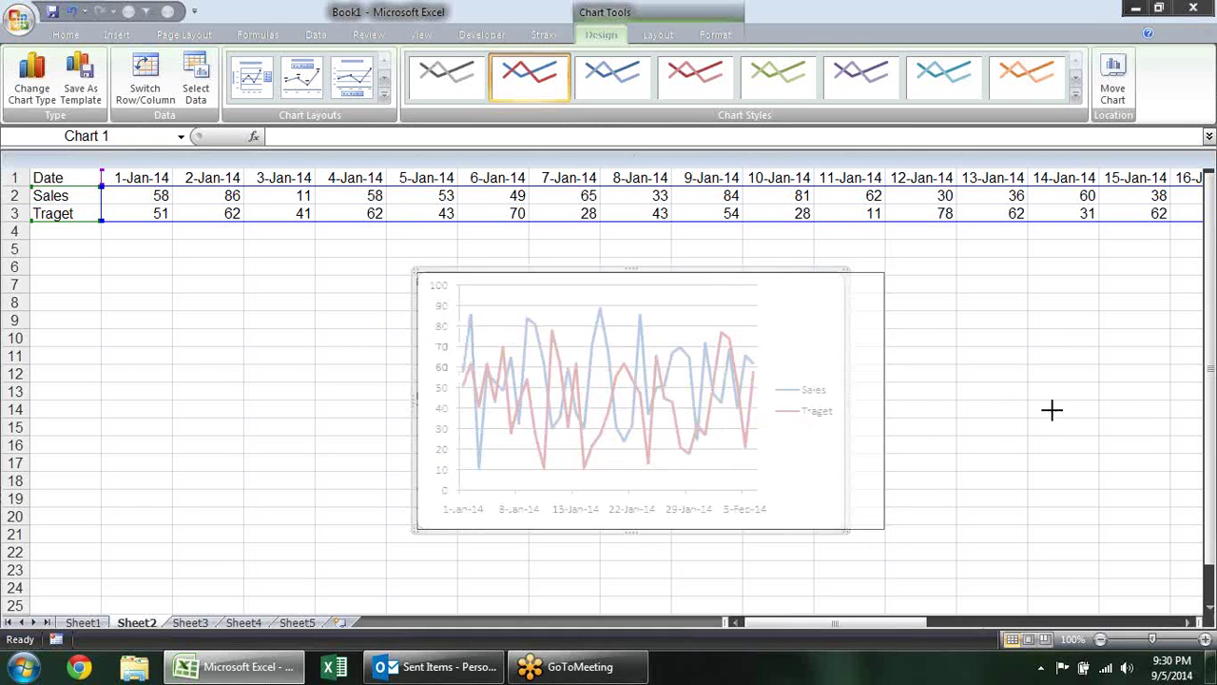
drag(411, 401, 296, 394)
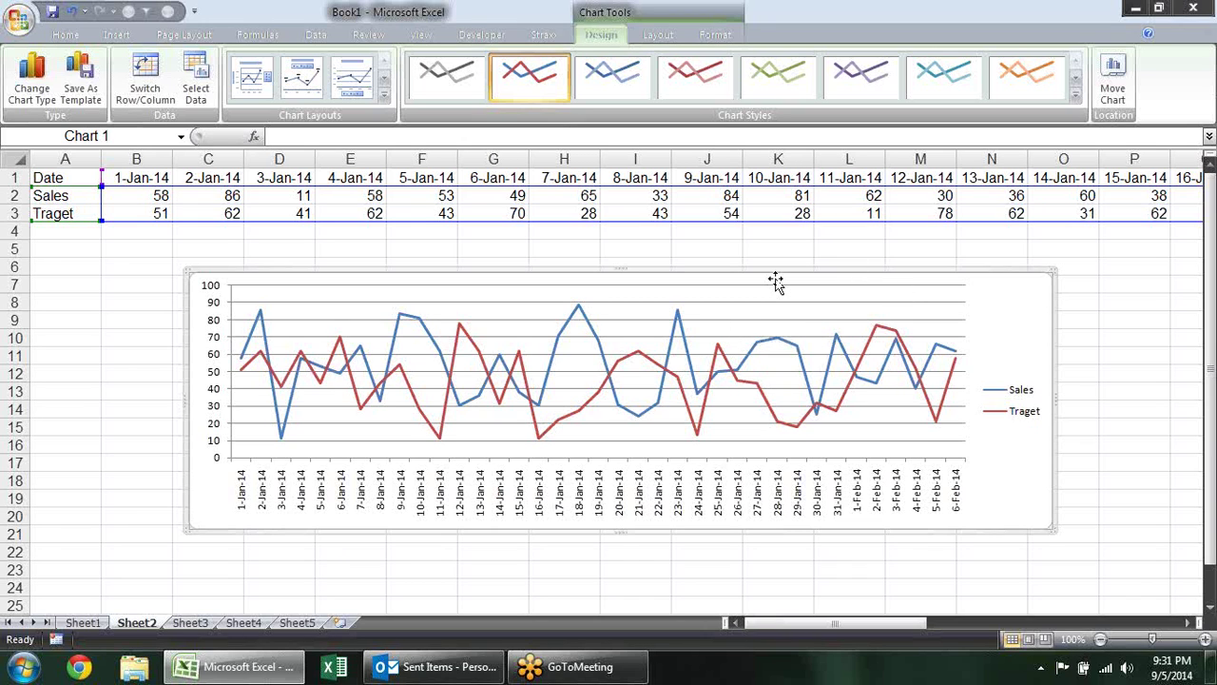
click(776, 533)
On Sheet3, enter the Banks header with SBI, PNB, IDBI and HDFC below it
click(147, 568)
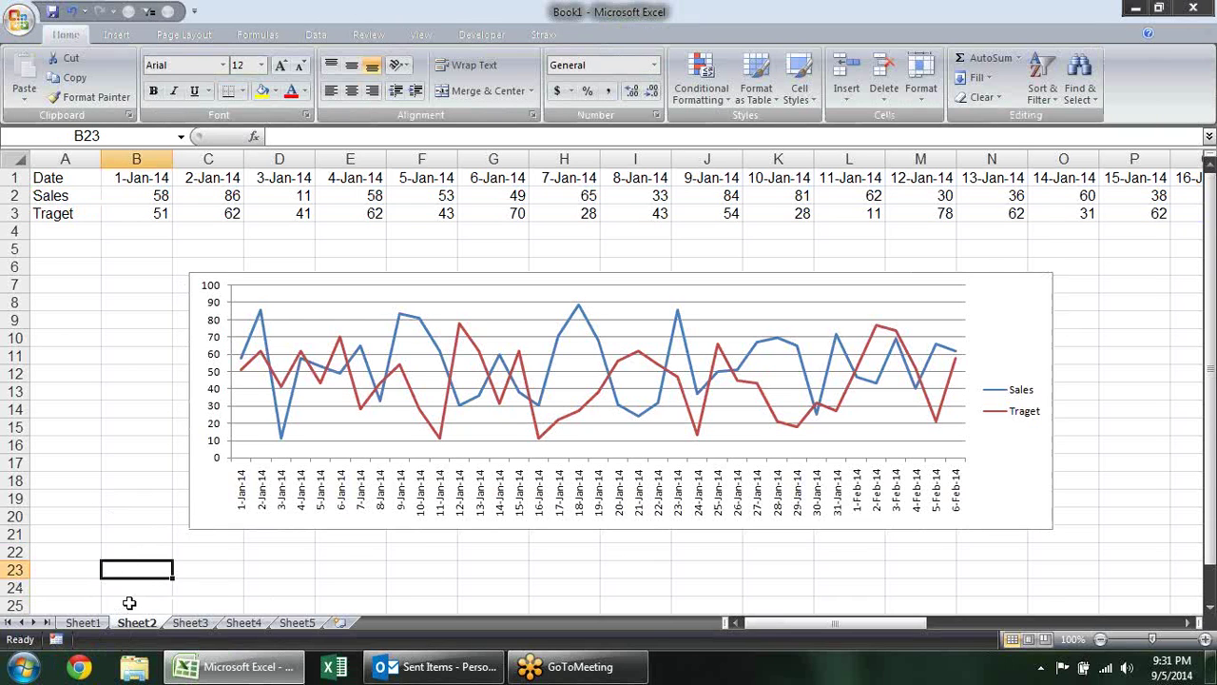
click(83, 622)
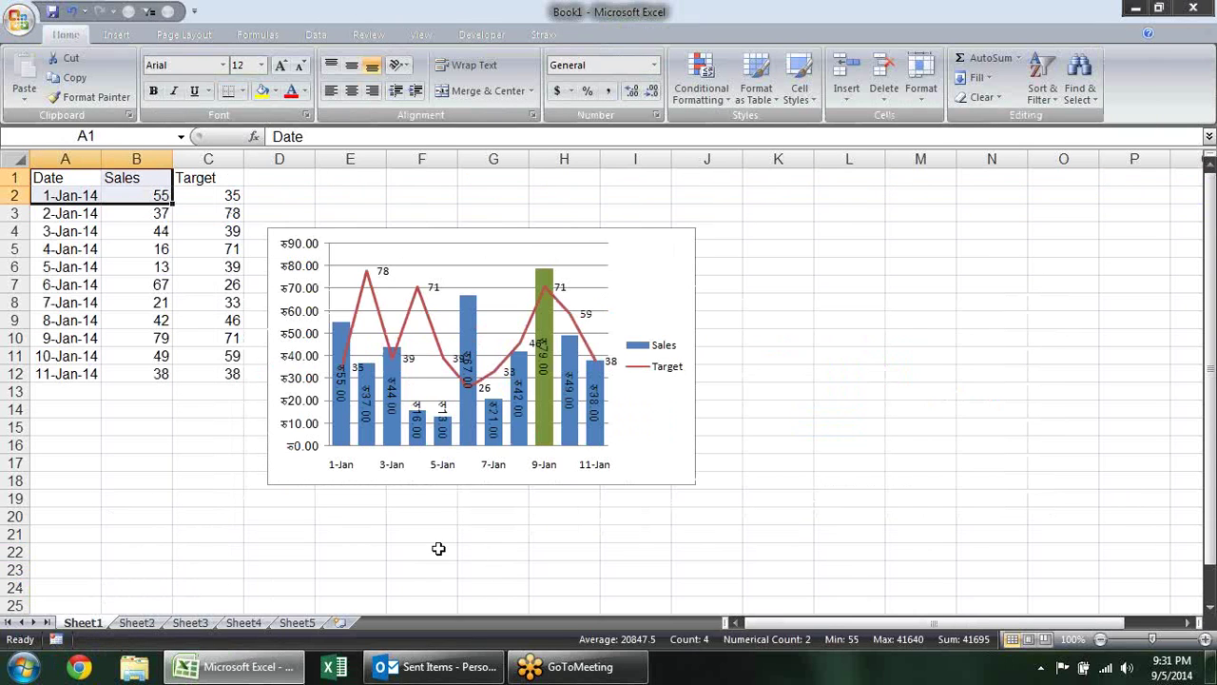
click(189, 622)
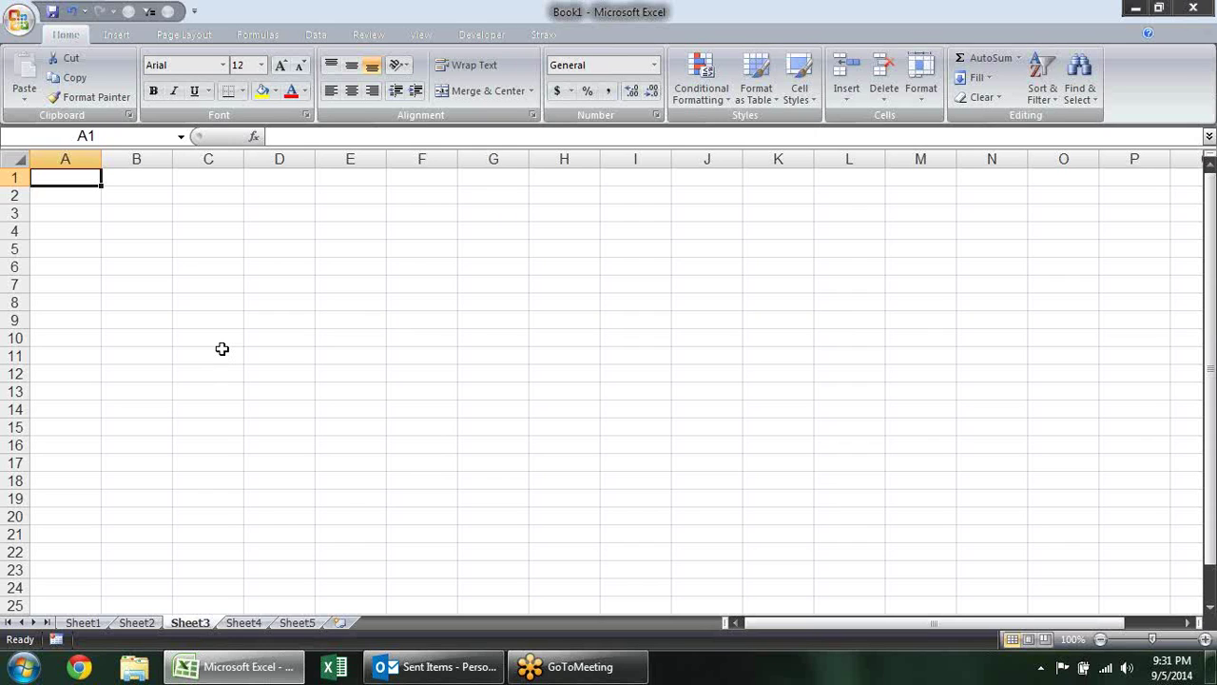
text(Banks)
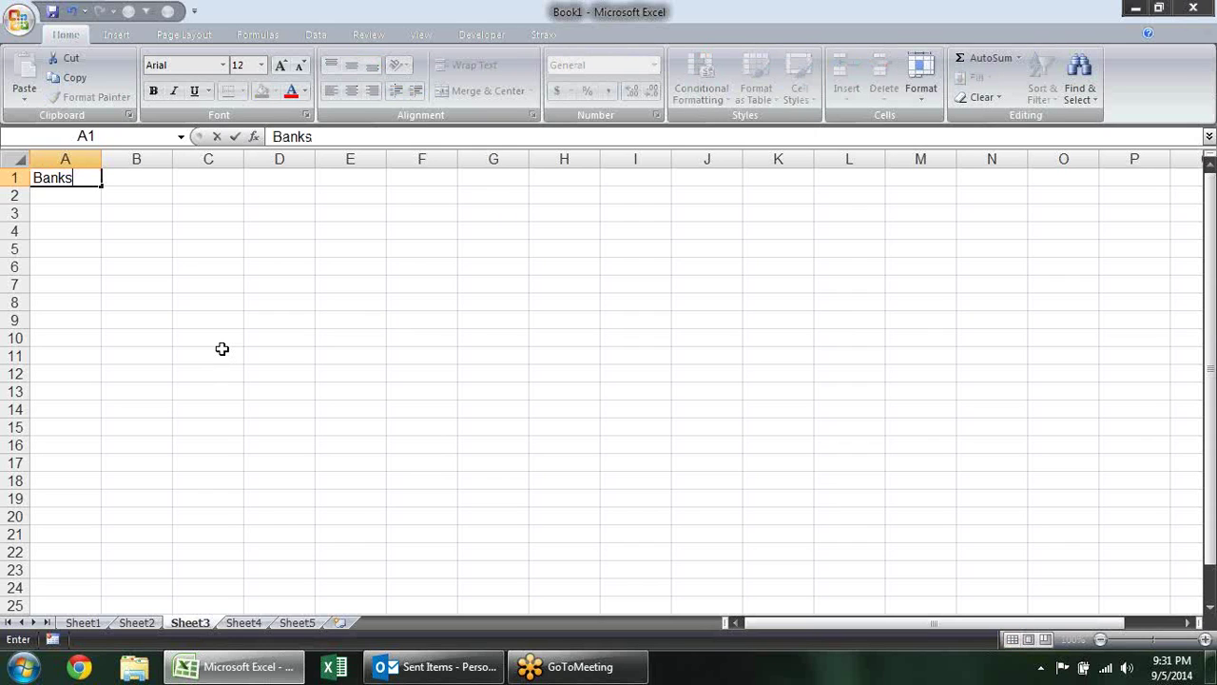
key(Return)
text(SBU)
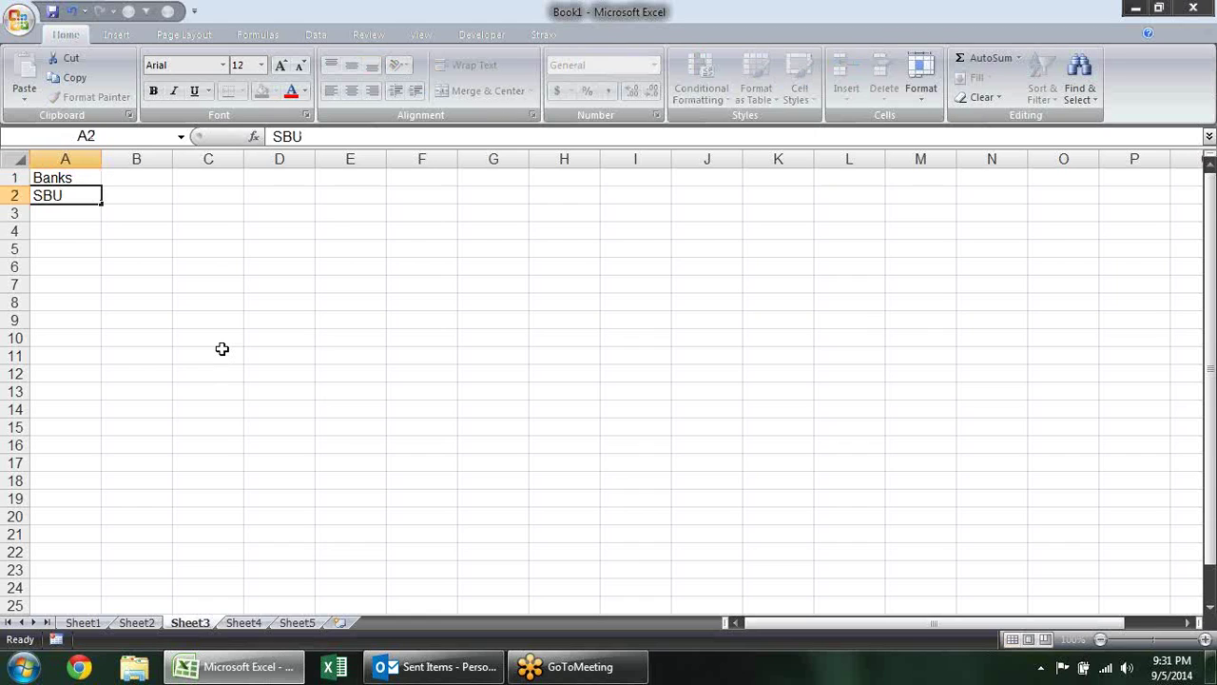
key(Return)
key(Up)
key(F2)
key(BackSpace)
key(Return)
text(PNB)
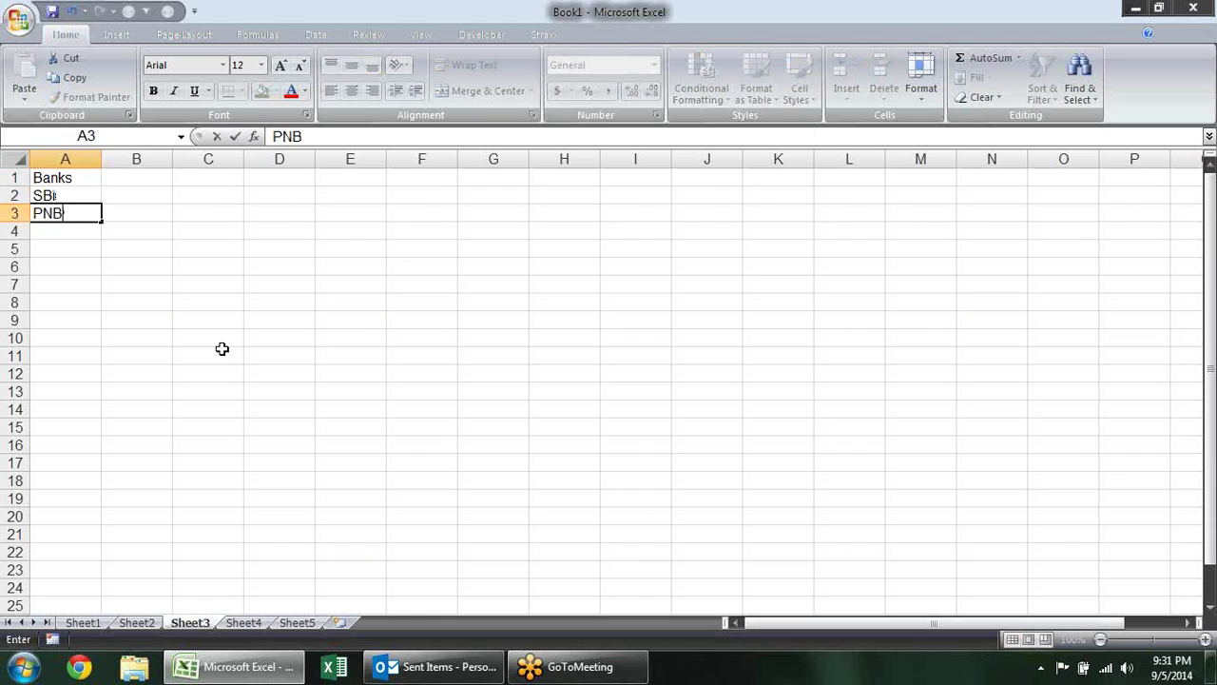
key(Return)
text(IDB)
key(Return)
text(HDFC)
key(Up)
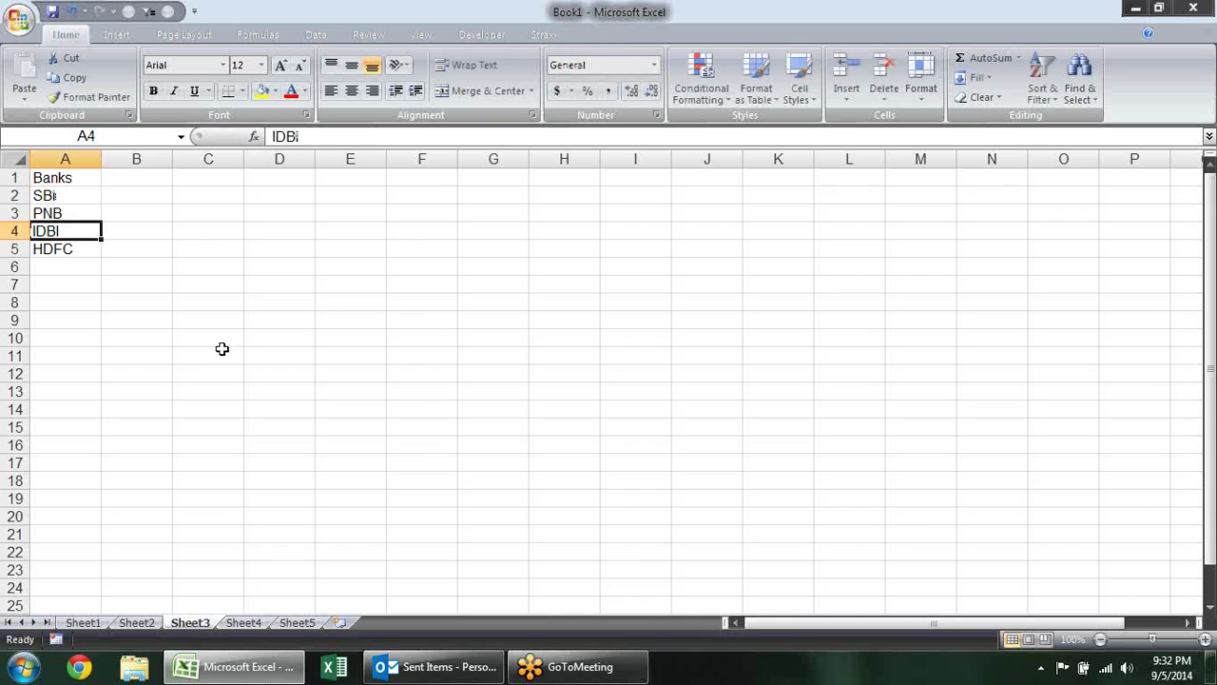
Fill B2:B5 with =RANDBETWEEN(10,90) using Ctrl+Enter
key(Up)
key(Up)
key(Up)
key(Down)
key(Right)
key(shift+Down)
key(shift+Down)
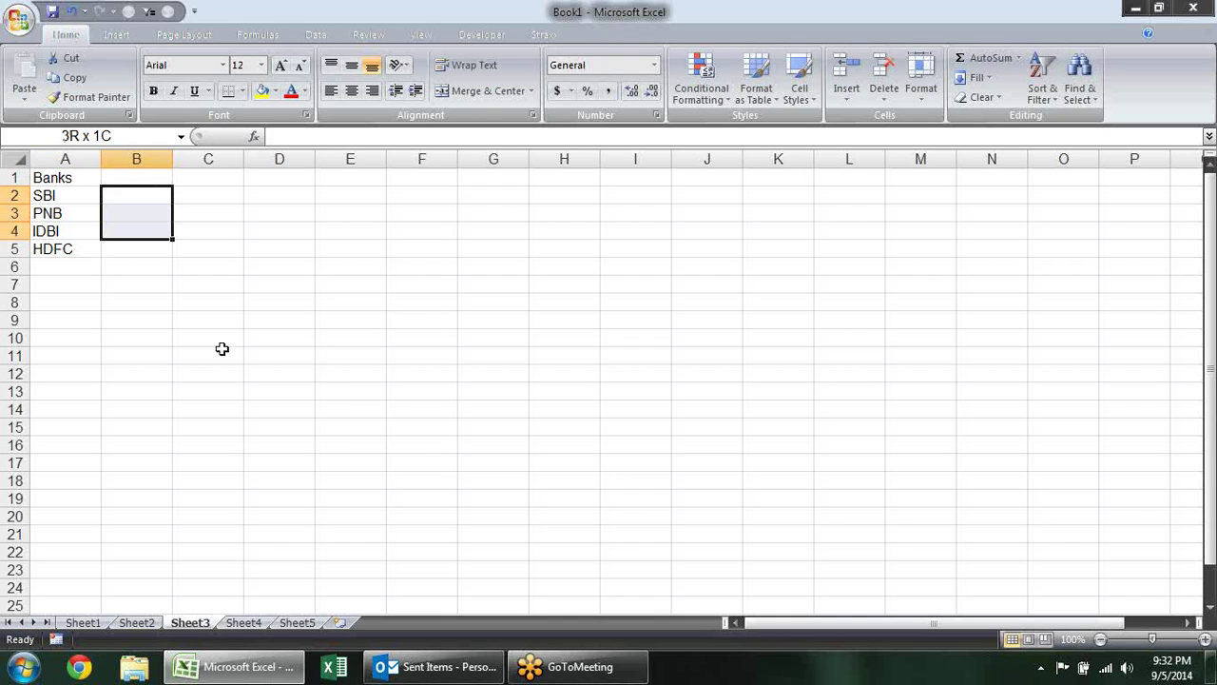
key(shift+Down)
text(=ra)
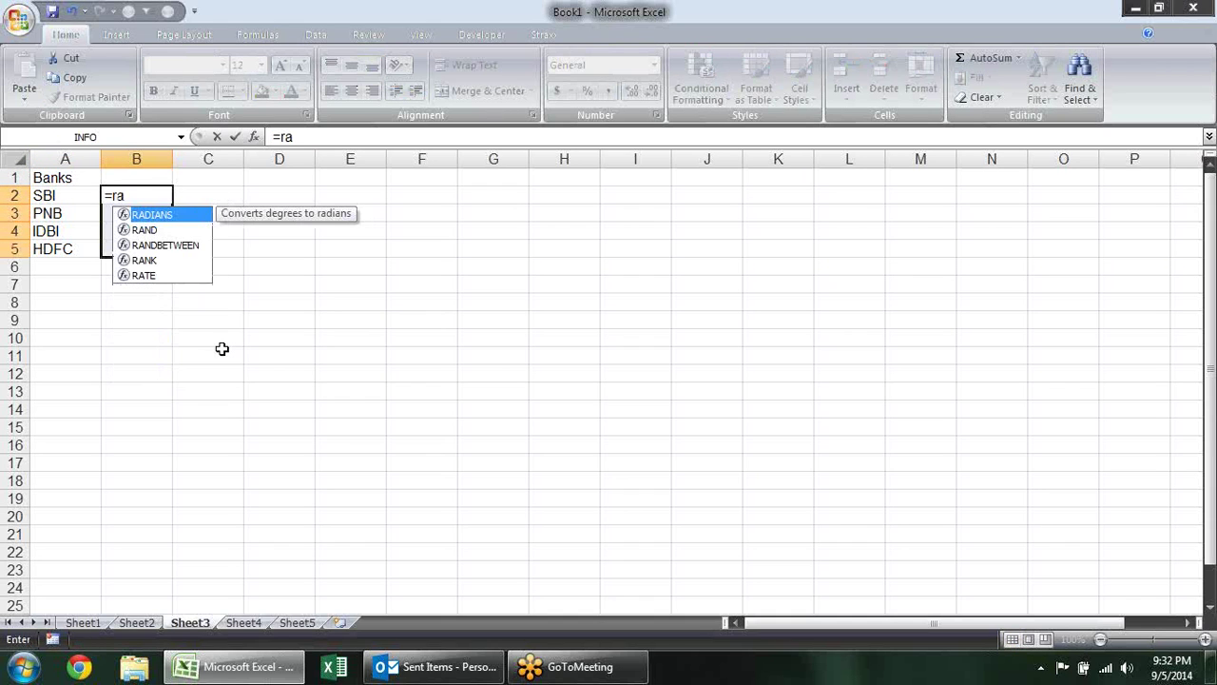
key(Down)
key(Down)
key(Tab)
text(10,90)
key(ctrl+Return)
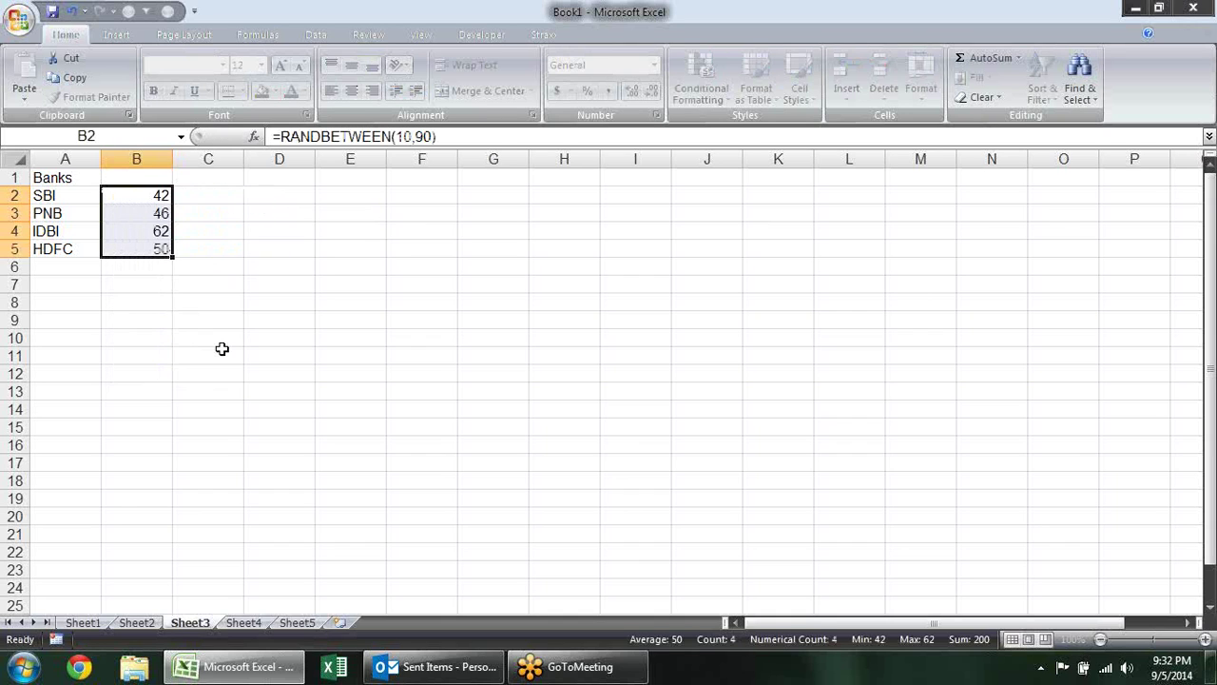
Convert the figures to fixed values (42, 46, 62, 50) and head column B with Inv
key(ctrl+c)
key(alt+e)
key(s)
key(v)
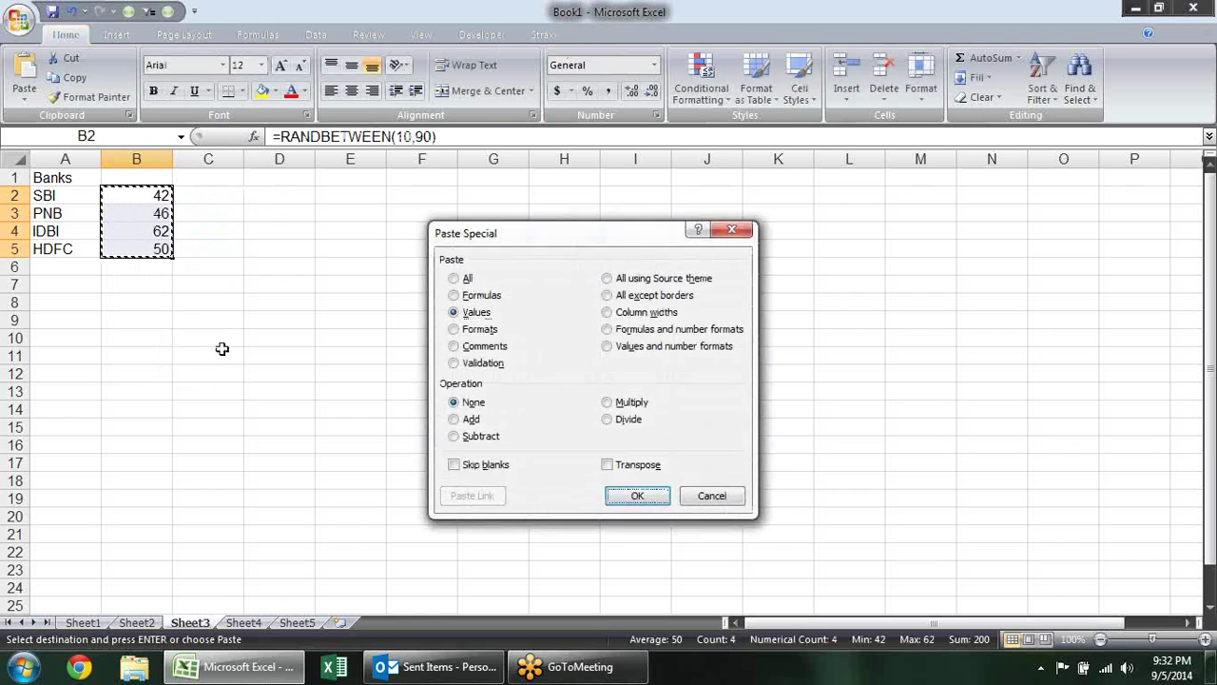
key(Return)
key(Up)
text(Inv)
key(Return)
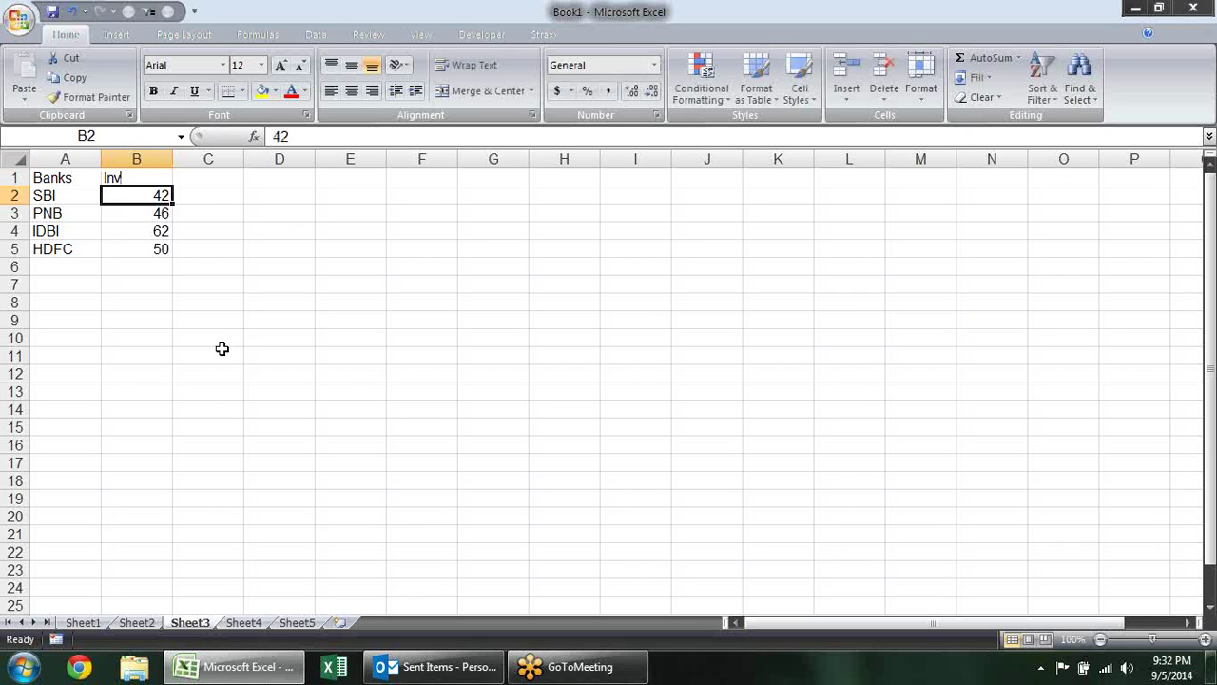
Insert a 2-D clustered column chart and move it beside the bank data
click(116, 34)
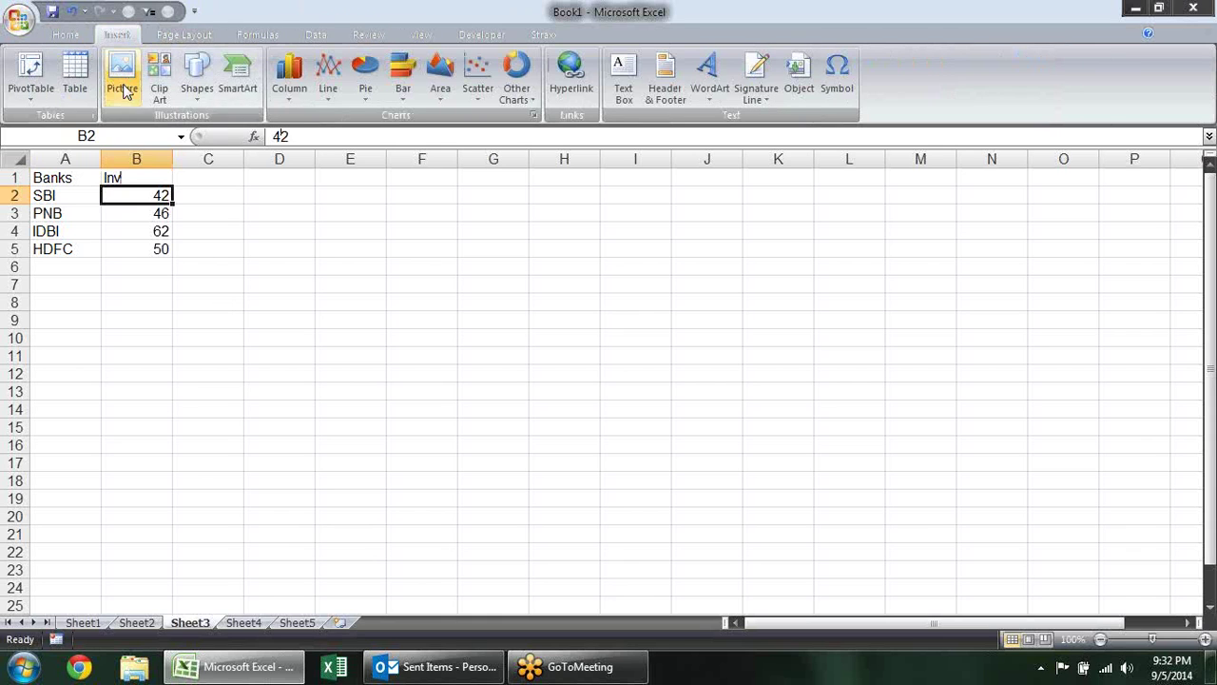
click(204, 103)
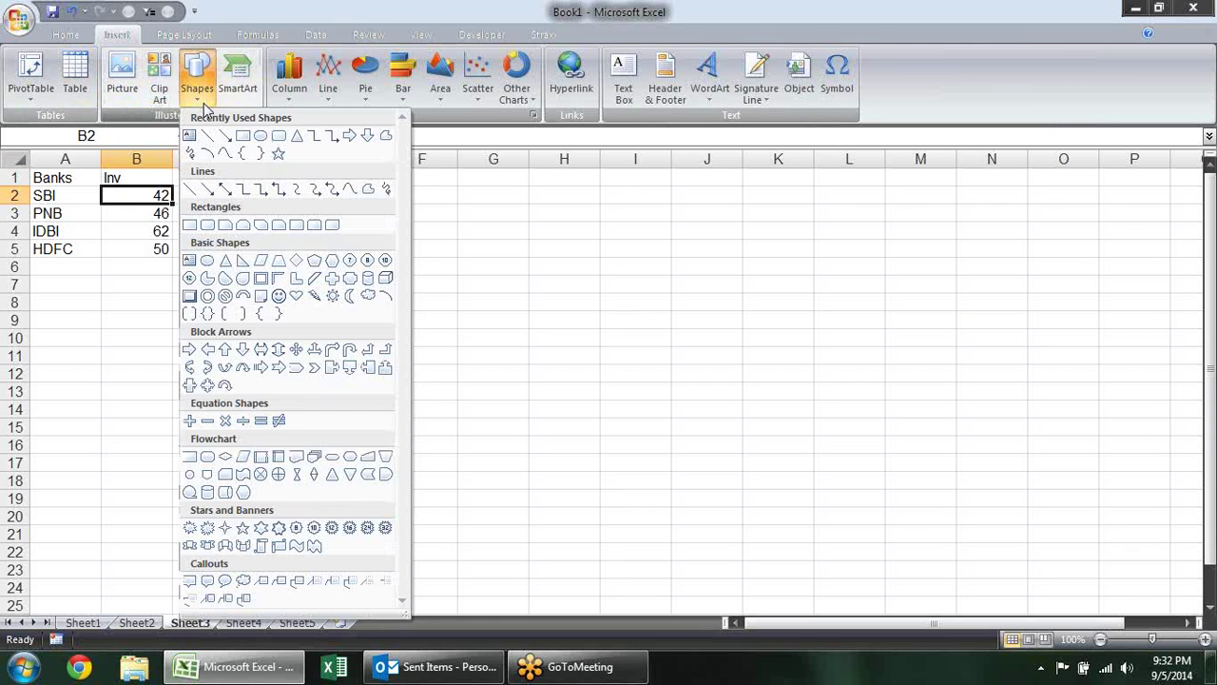
click(289, 76)
click(296, 150)
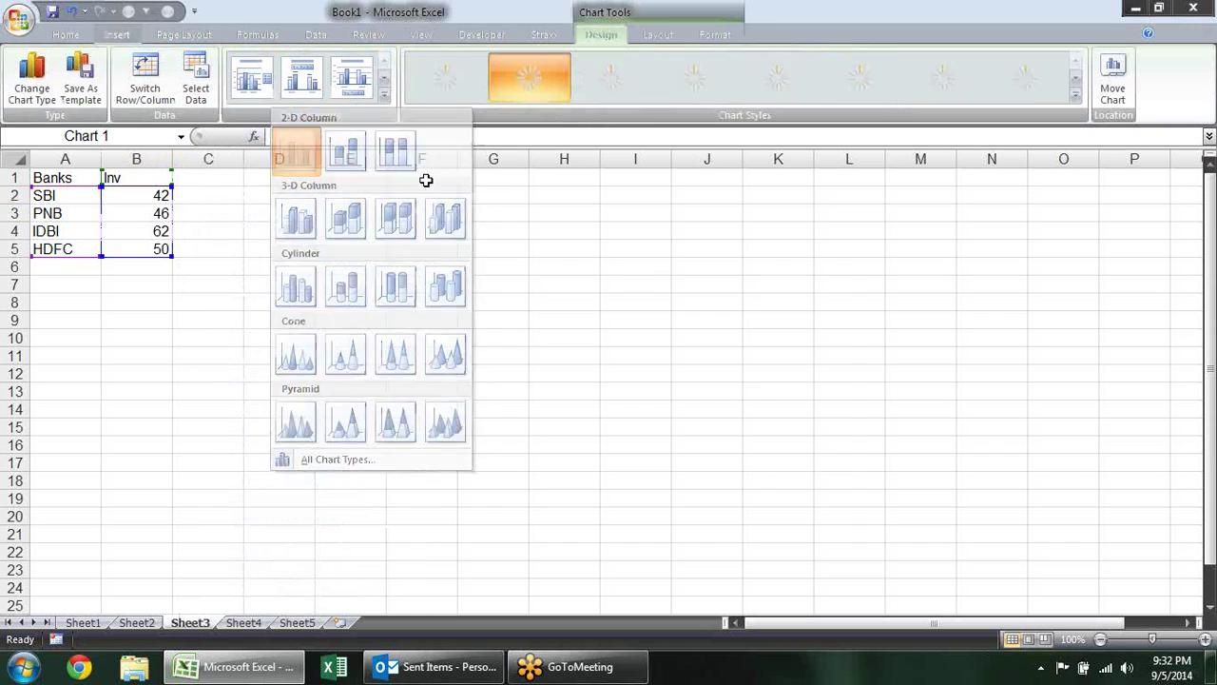
drag(518, 271, 484, 243)
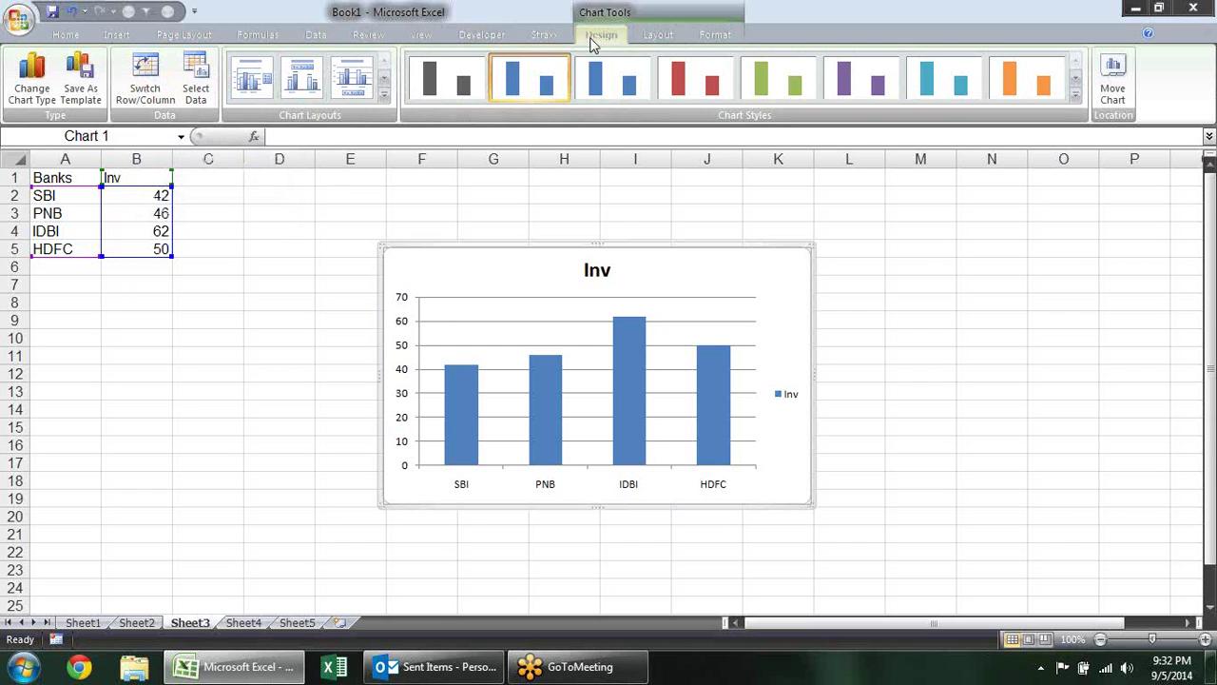
Switch rows and columns so each bank becomes its own coloured series
click(149, 87)
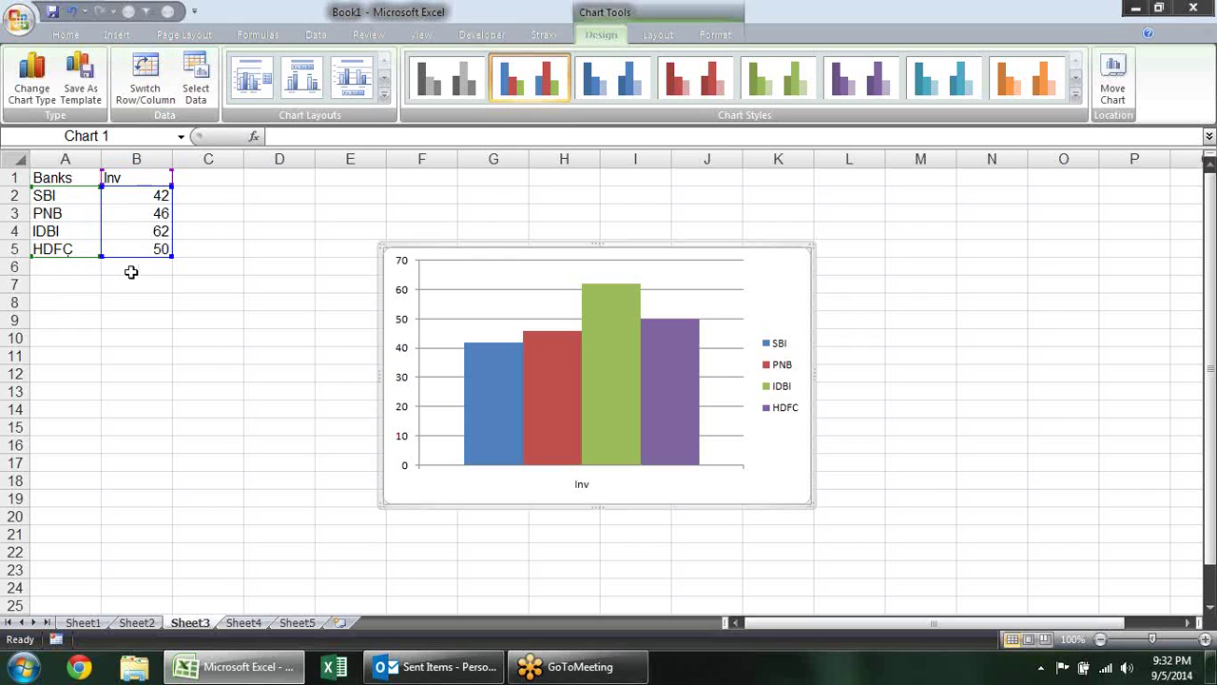
key(ctrl+z)
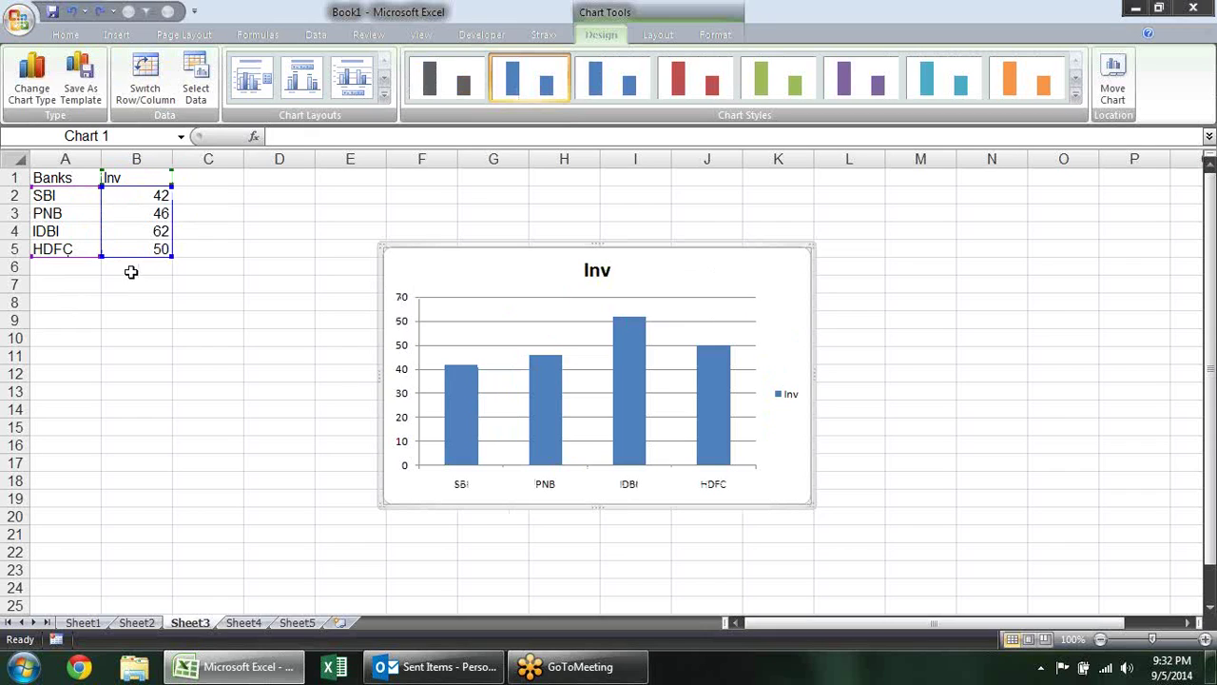
click(159, 89)
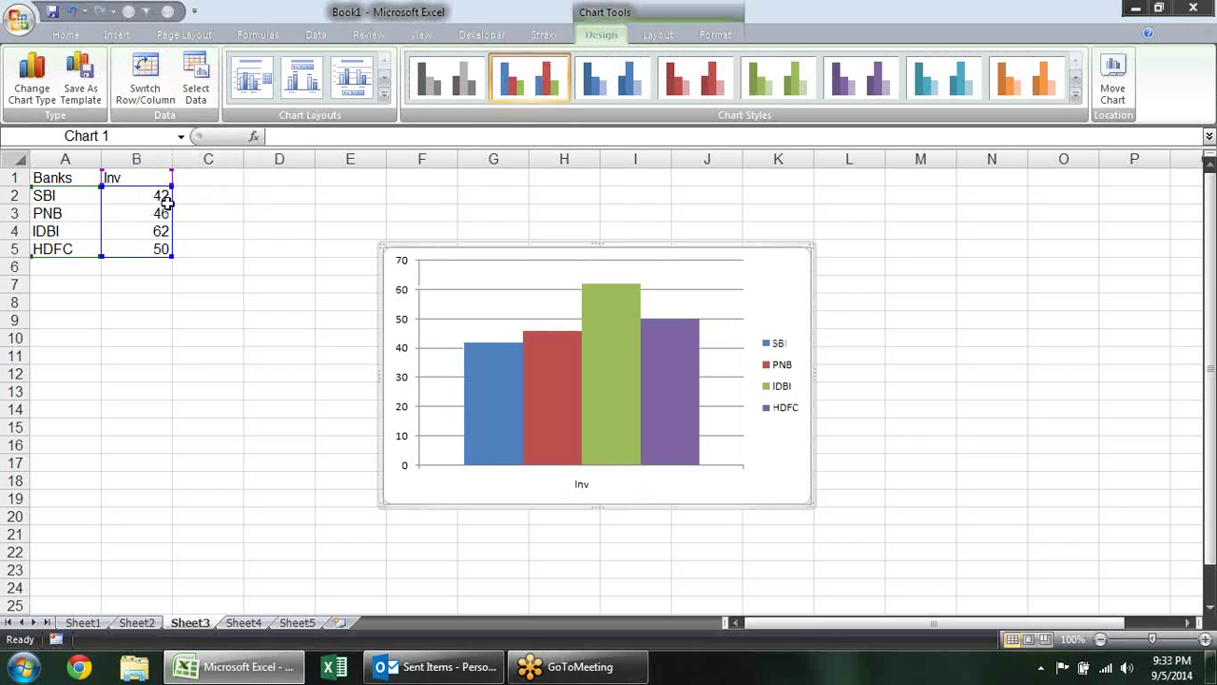
Select the SBI, PNB, IDBI and HDFC bars in turn
click(503, 385)
click(547, 379)
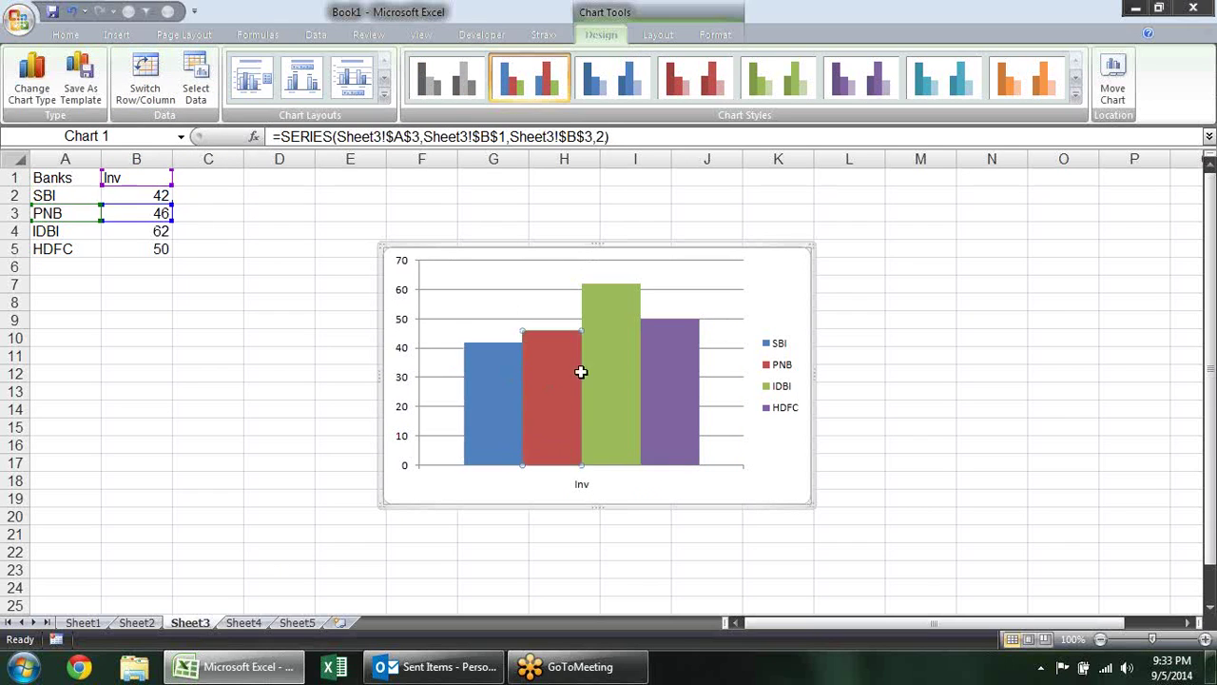
click(630, 349)
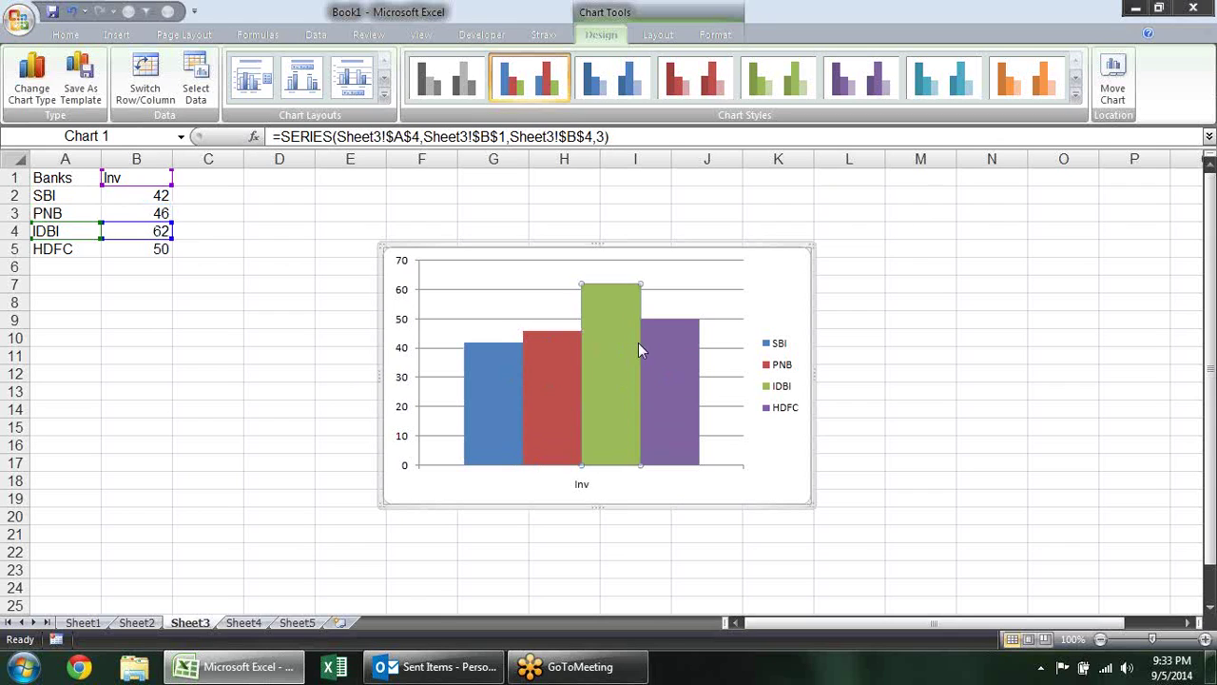
mouse_move(616, 313)
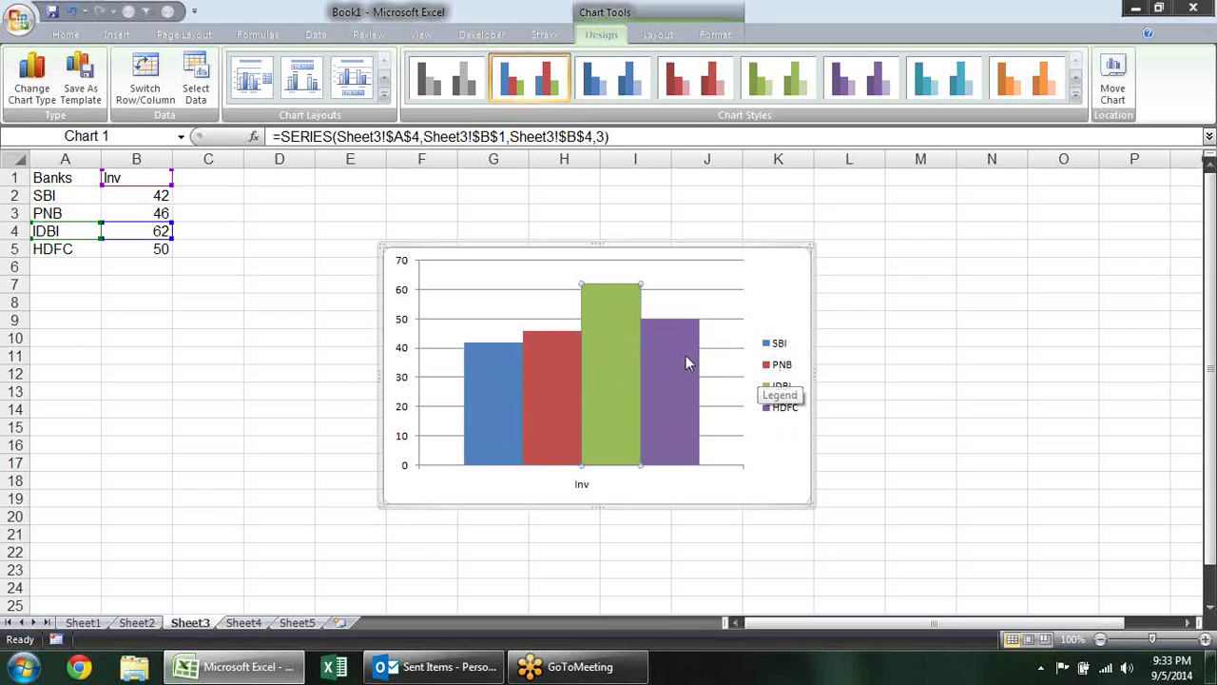
mouse_move(610, 348)
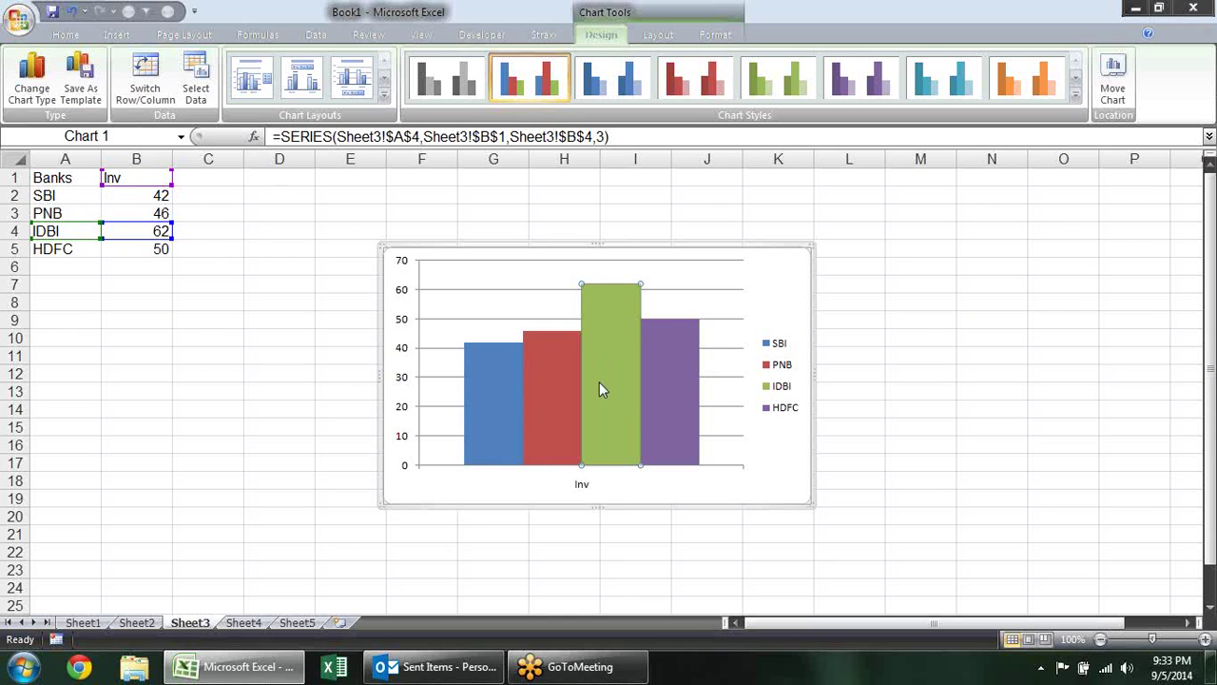
click(873, 424)
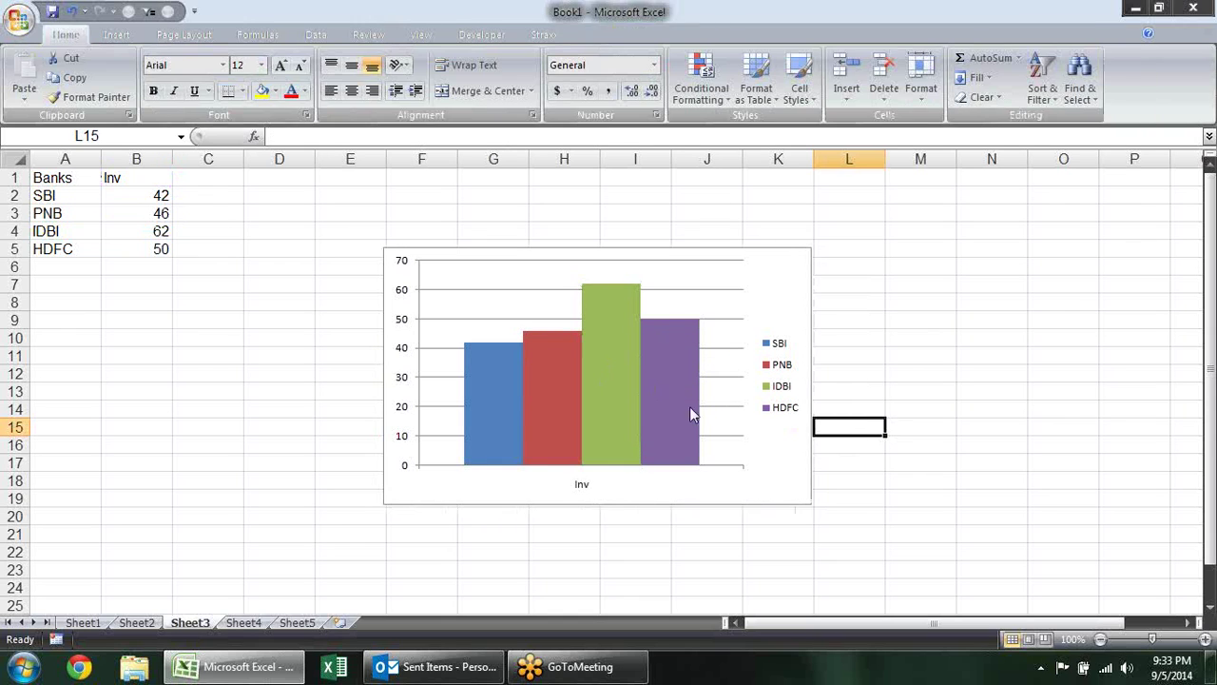
click(641, 395)
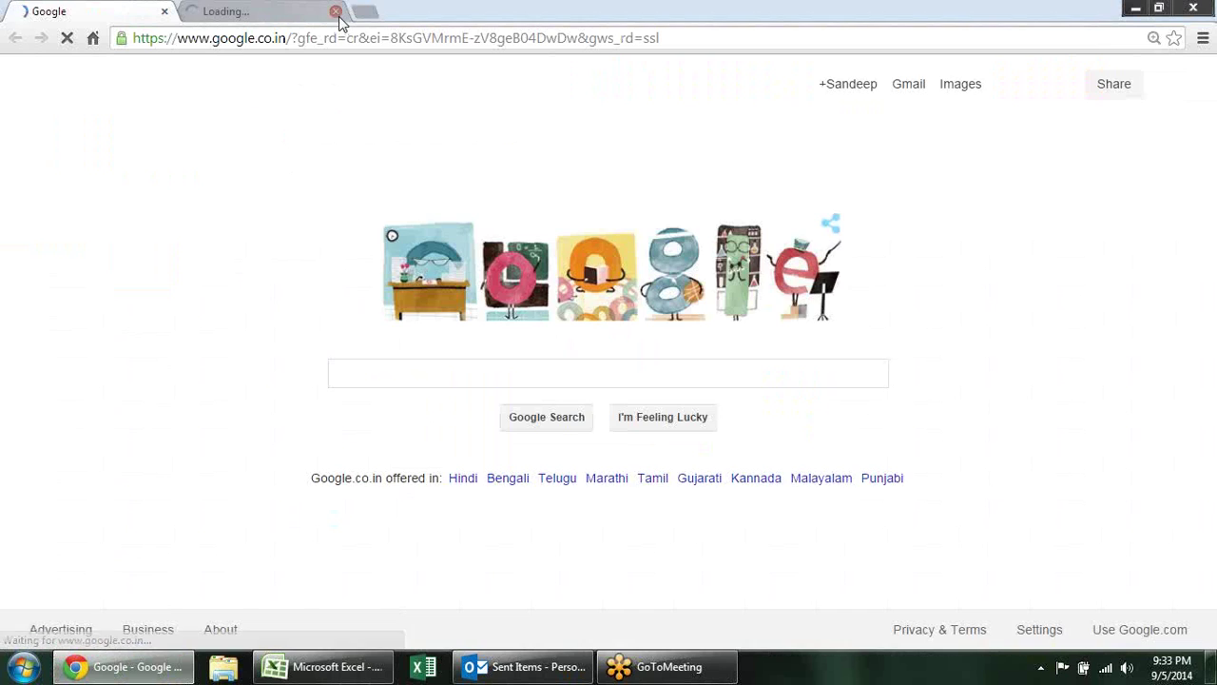
Search Google for 'sbi logo' and switch to the image results
click(337, 12)
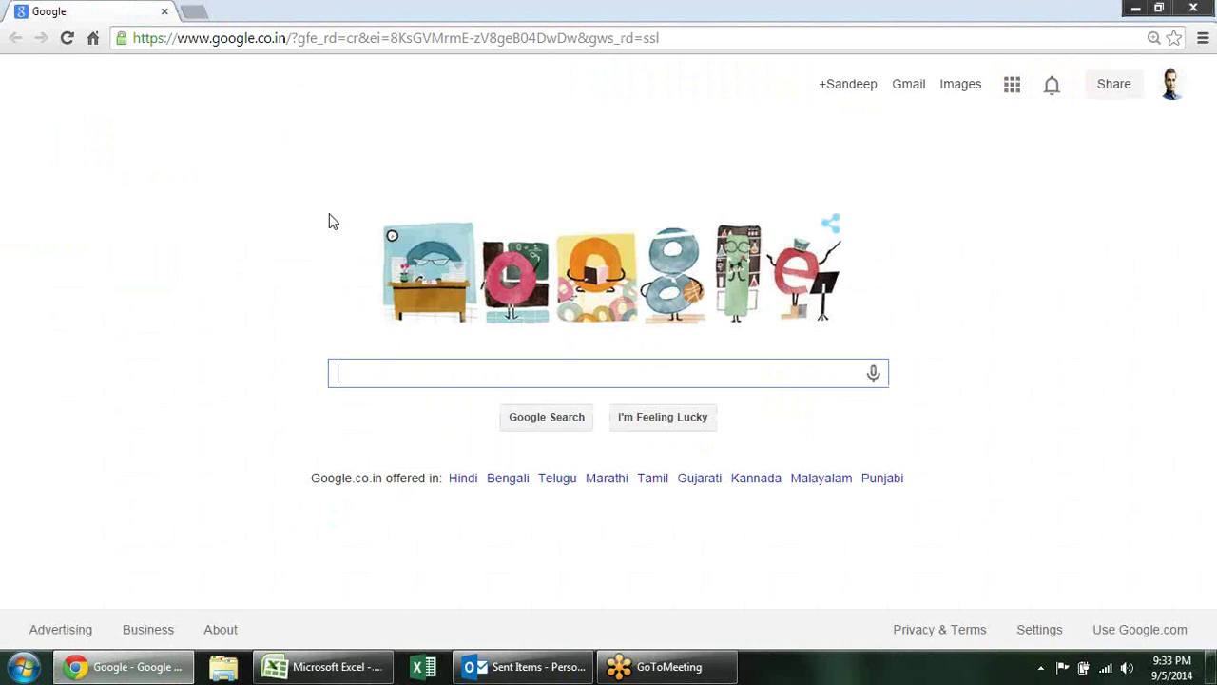
text(sbi logo)
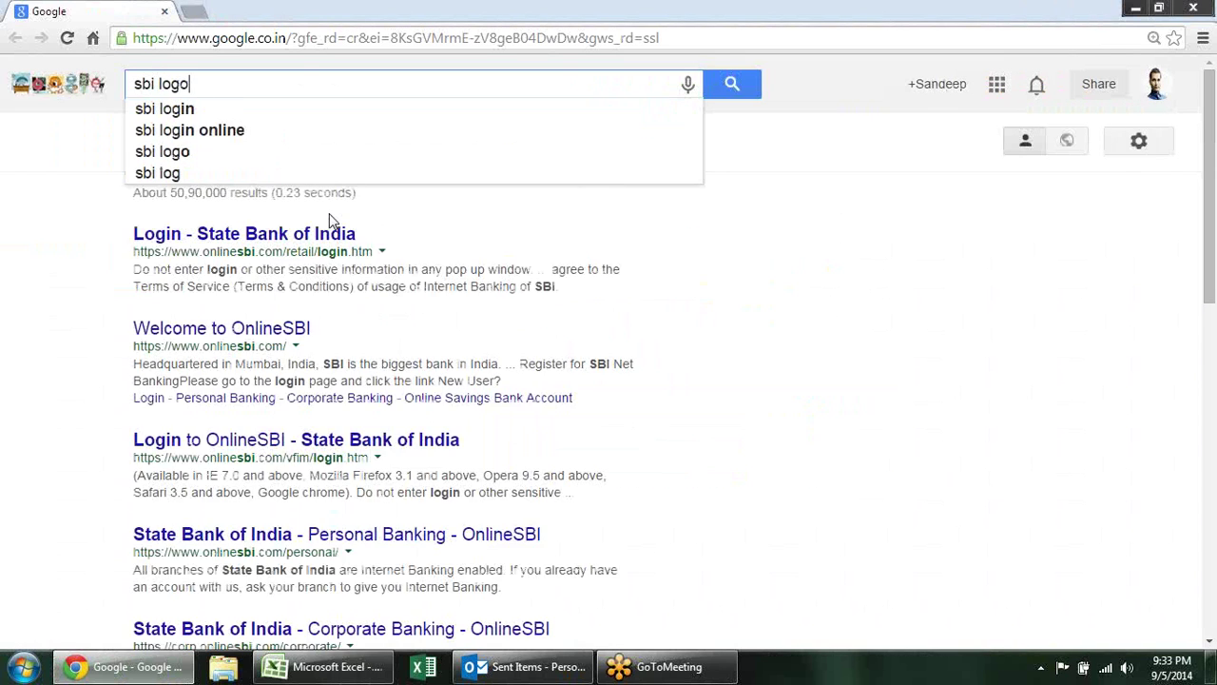
key(Return)
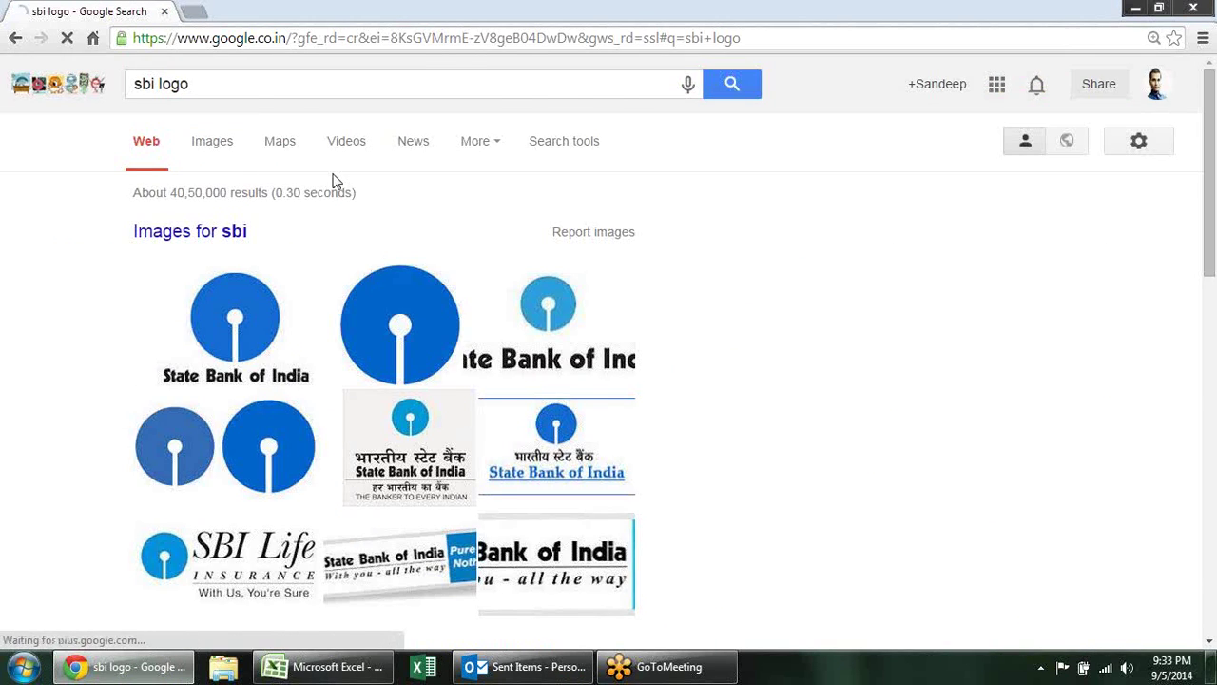
scroll(231, 272, down, 4)
scroll(231, 248, up, 1)
scroll(231, 171, up, 2)
scroll(228, 142, up, 1)
click(229, 144)
Browse the image results and copy the Pure Banking SBI logo image
scroll(254, 157, down, 3)
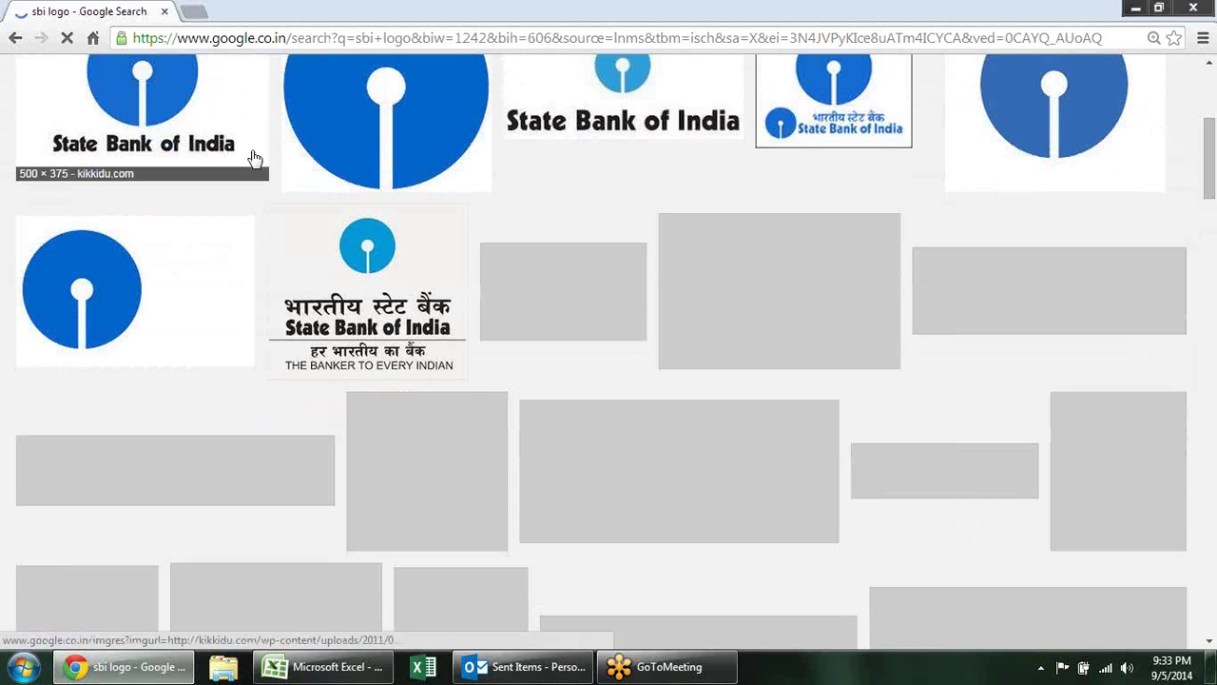
scroll(285, 190, down, 2)
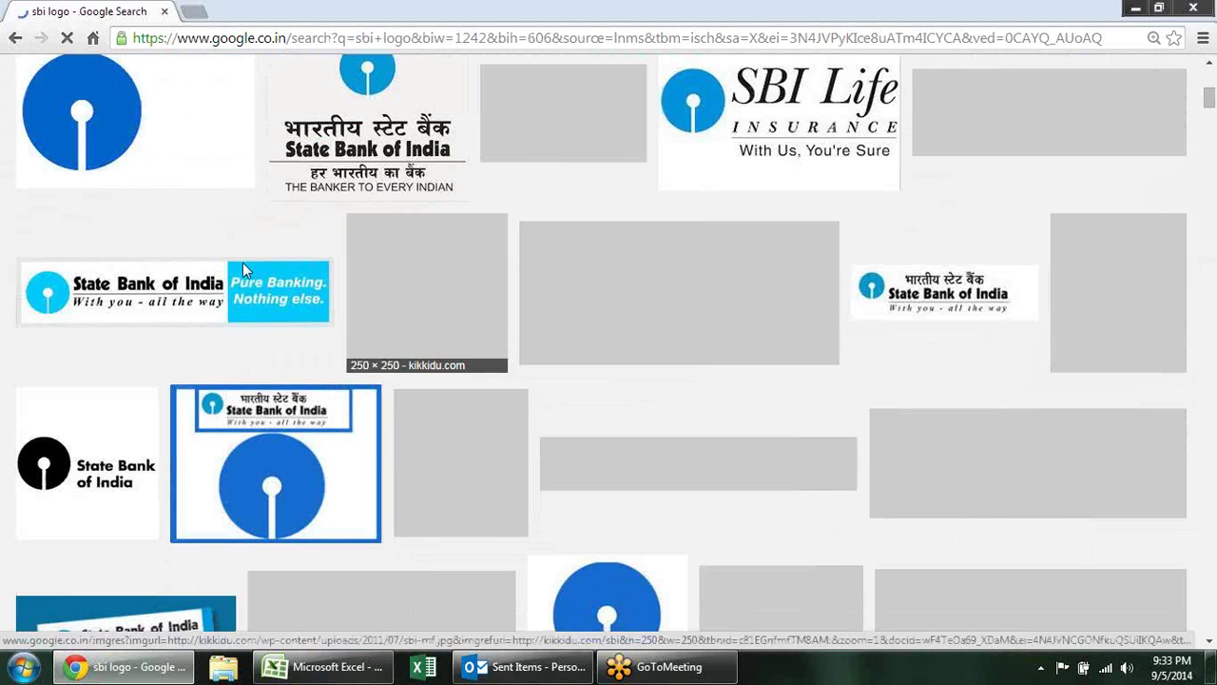
scroll(262, 261, down, 1)
scroll(314, 228, down, 1)
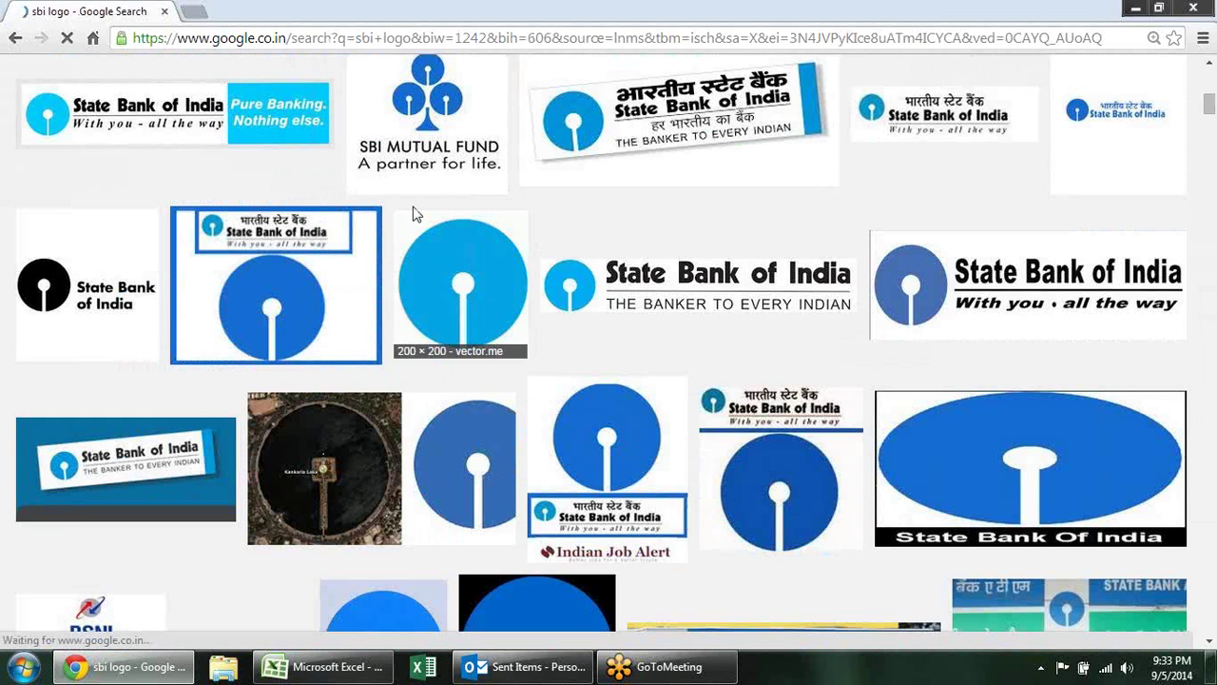
scroll(442, 200, down, 2)
scroll(447, 198, down, 2)
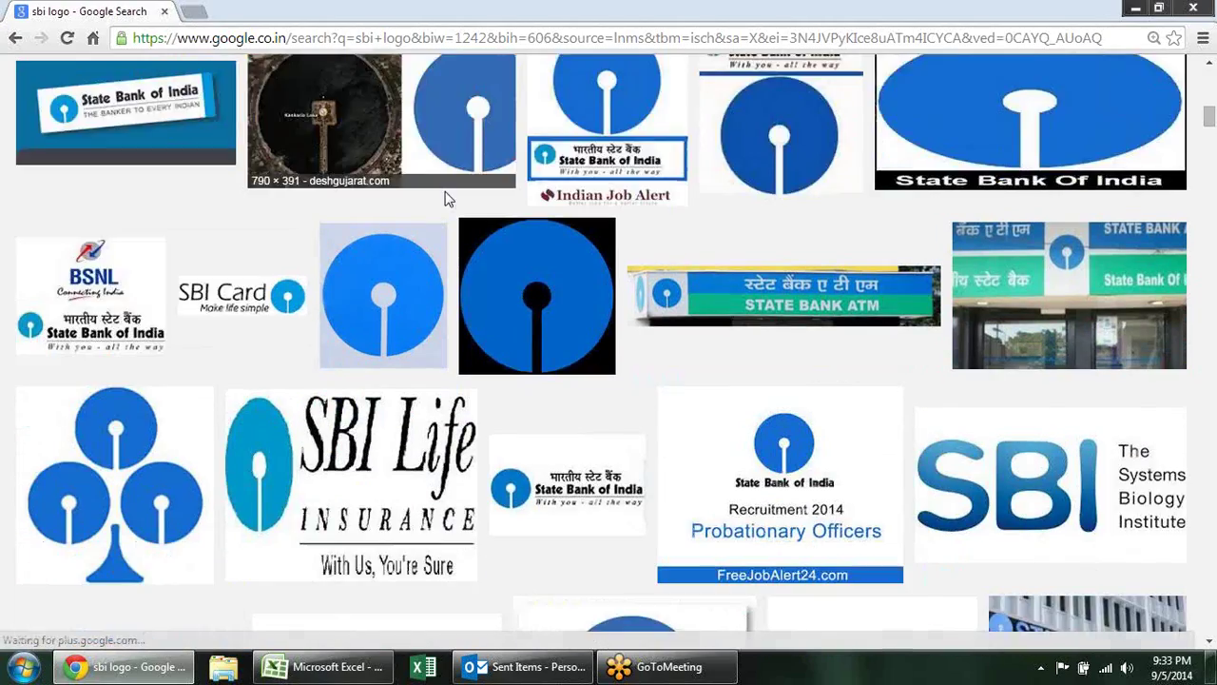
scroll(447, 198, down, 3)
scroll(447, 198, down, 3)
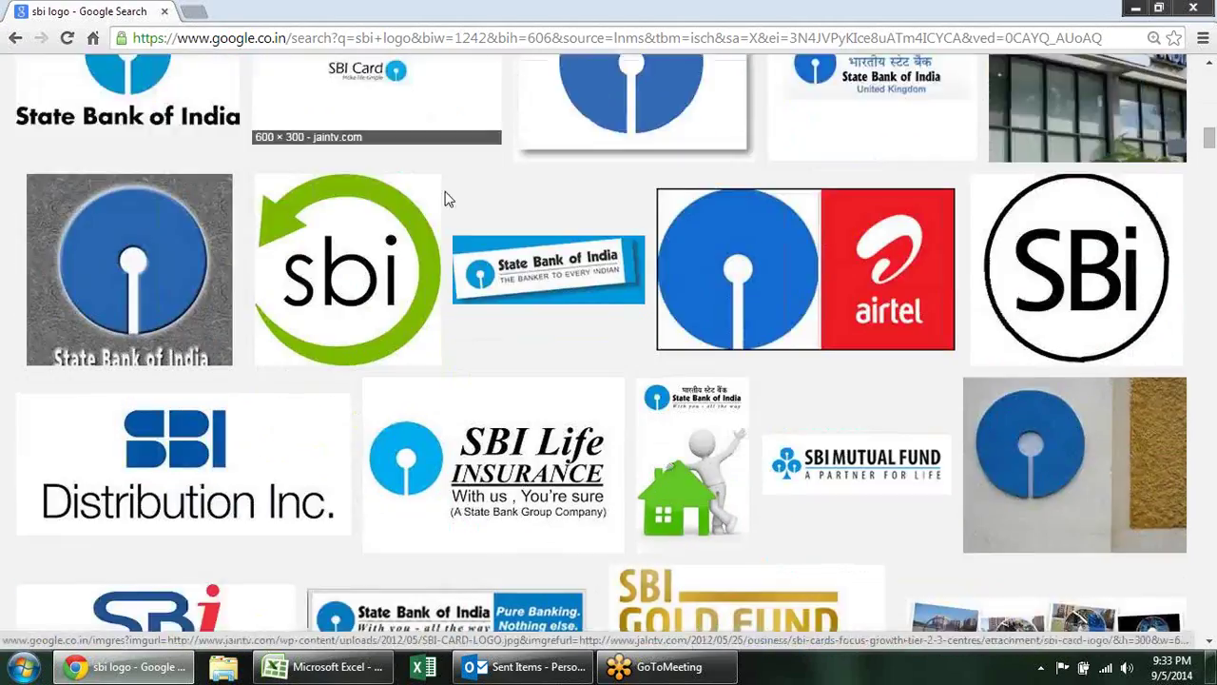
scroll(447, 198, down, 2)
scroll(447, 197, down, 2)
scroll(447, 198, up, 5)
scroll(447, 199, up, 5)
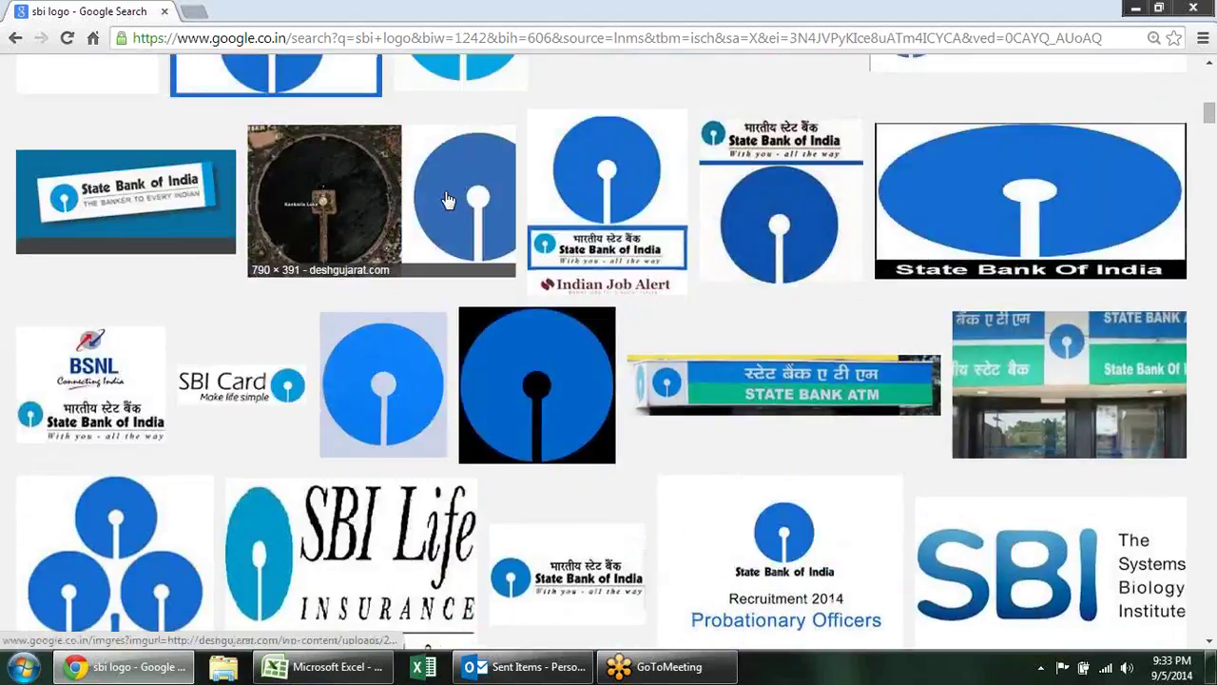
scroll(447, 200, up, 4)
scroll(447, 198, up, 2)
scroll(447, 197, up, 2)
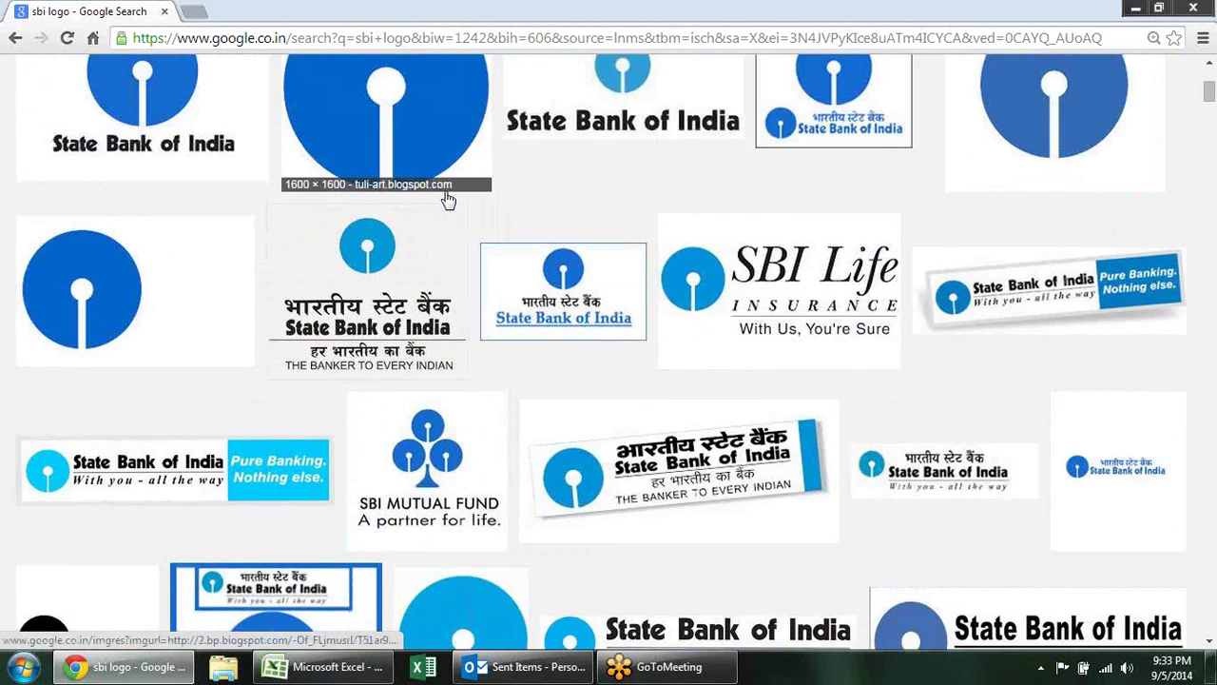
scroll(449, 199, up, 2)
scroll(449, 200, up, 1)
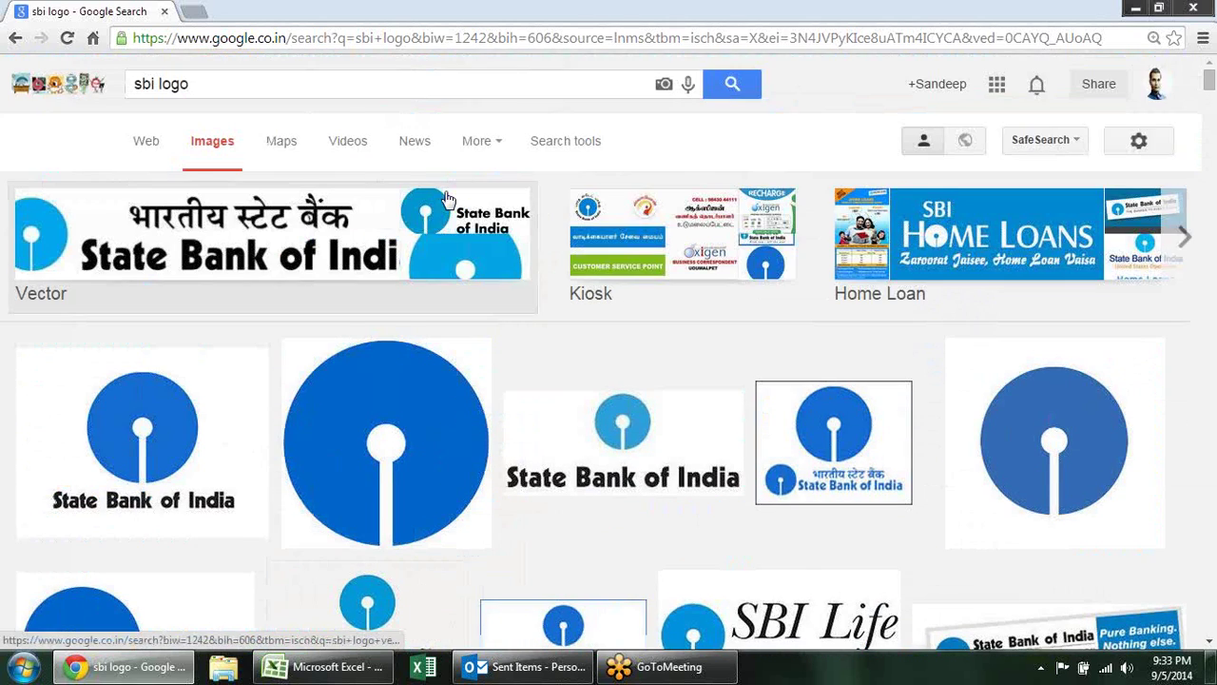
scroll(447, 198, down, 1)
scroll(467, 208, down, 2)
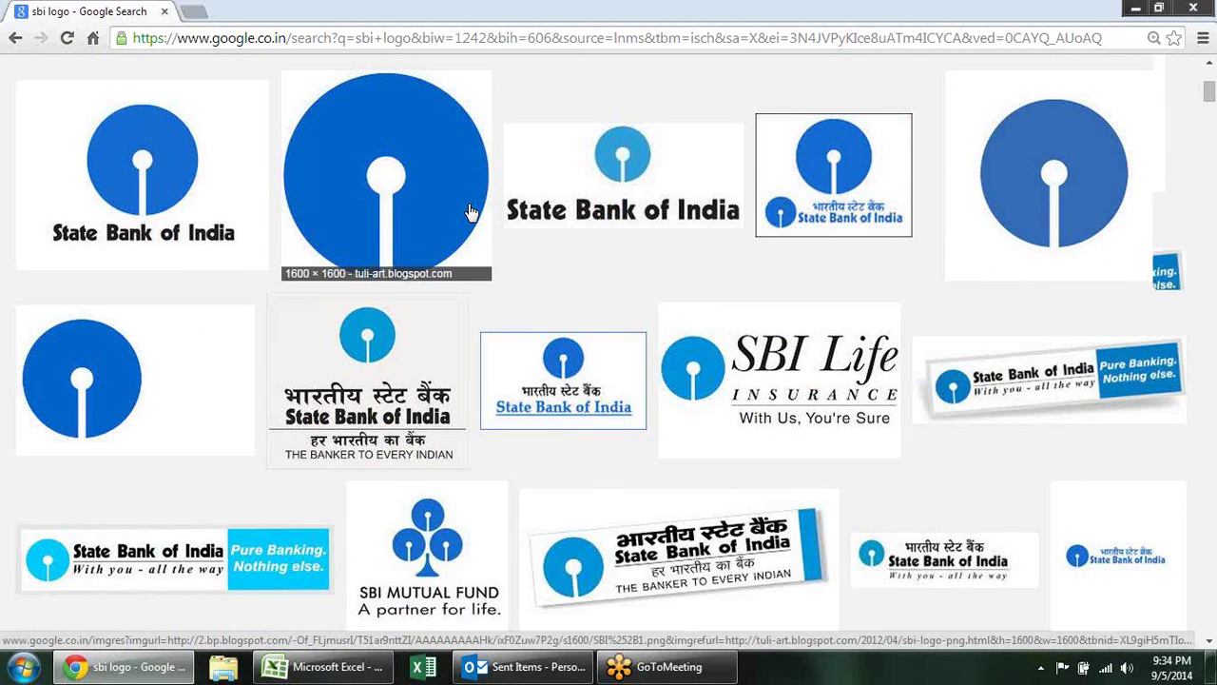
scroll(469, 211, down, 2)
scroll(469, 209, down, 1)
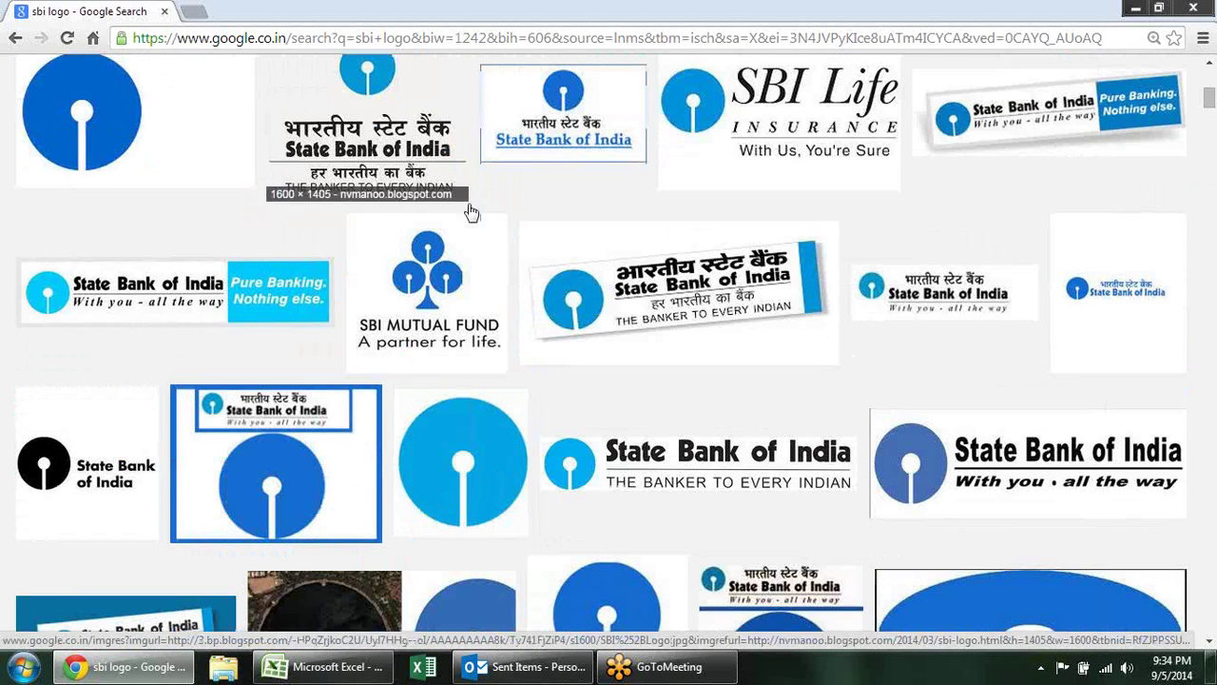
click(190, 295)
right_click(415, 386)
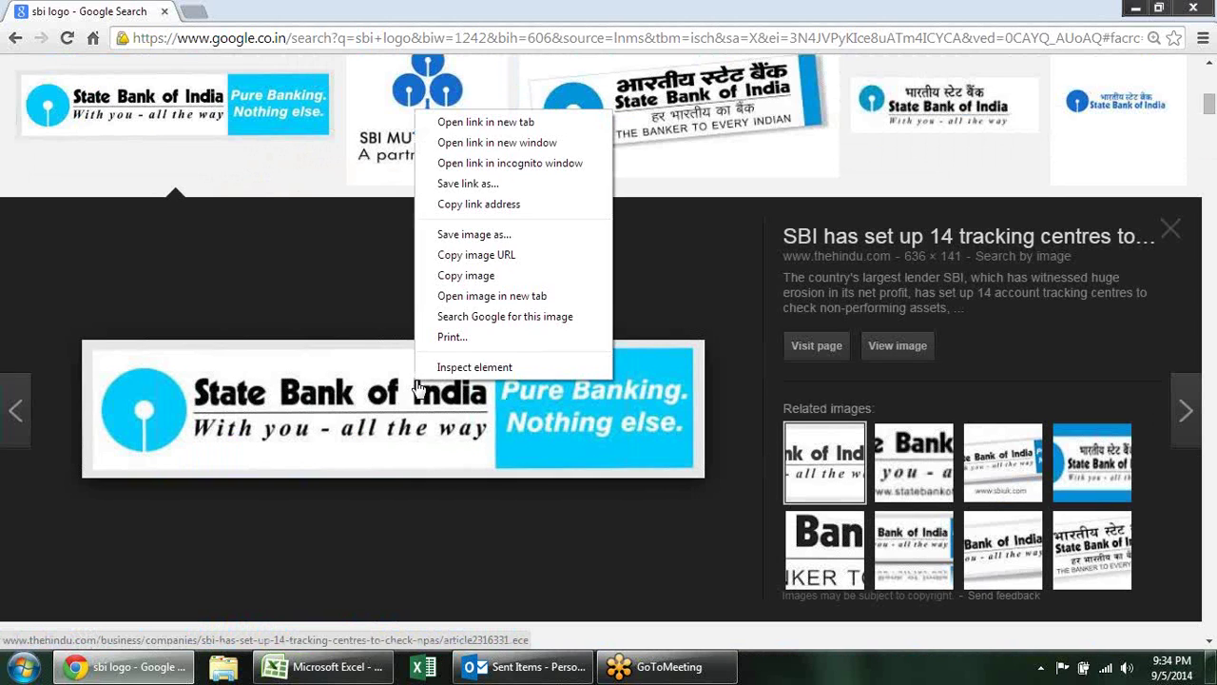
click(501, 276)
key(alt+Tab)
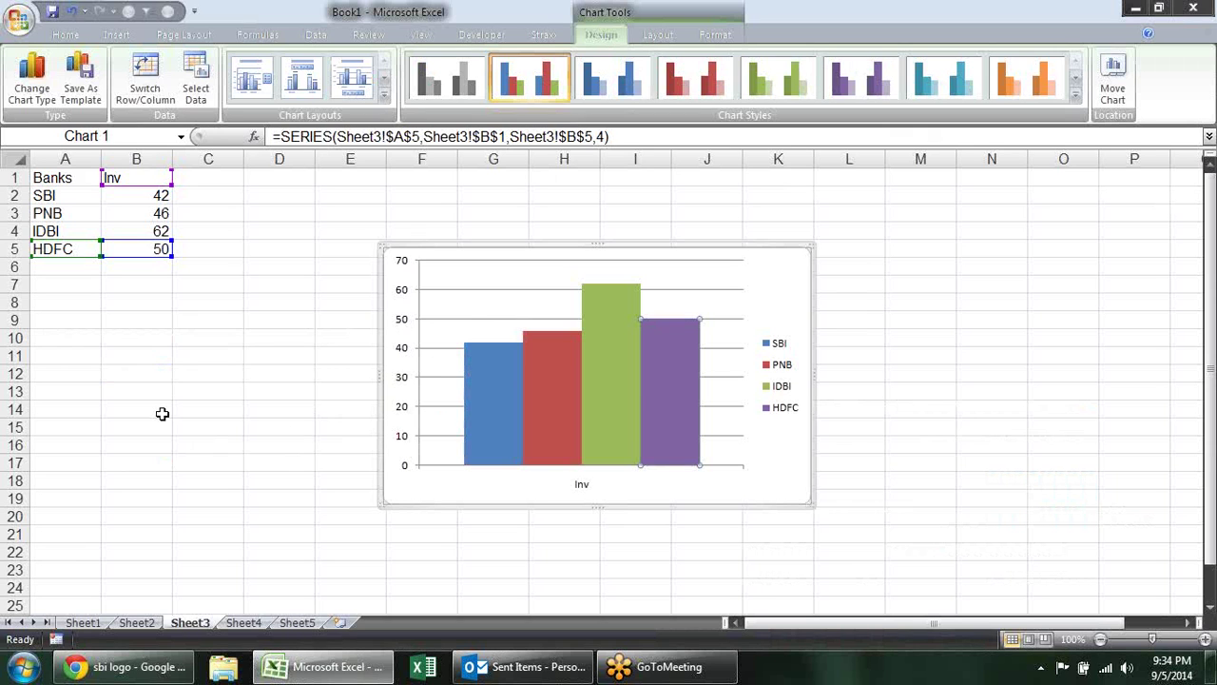
Rotate the pasted SBI logo upright and shrink it into column D
click(162, 414)
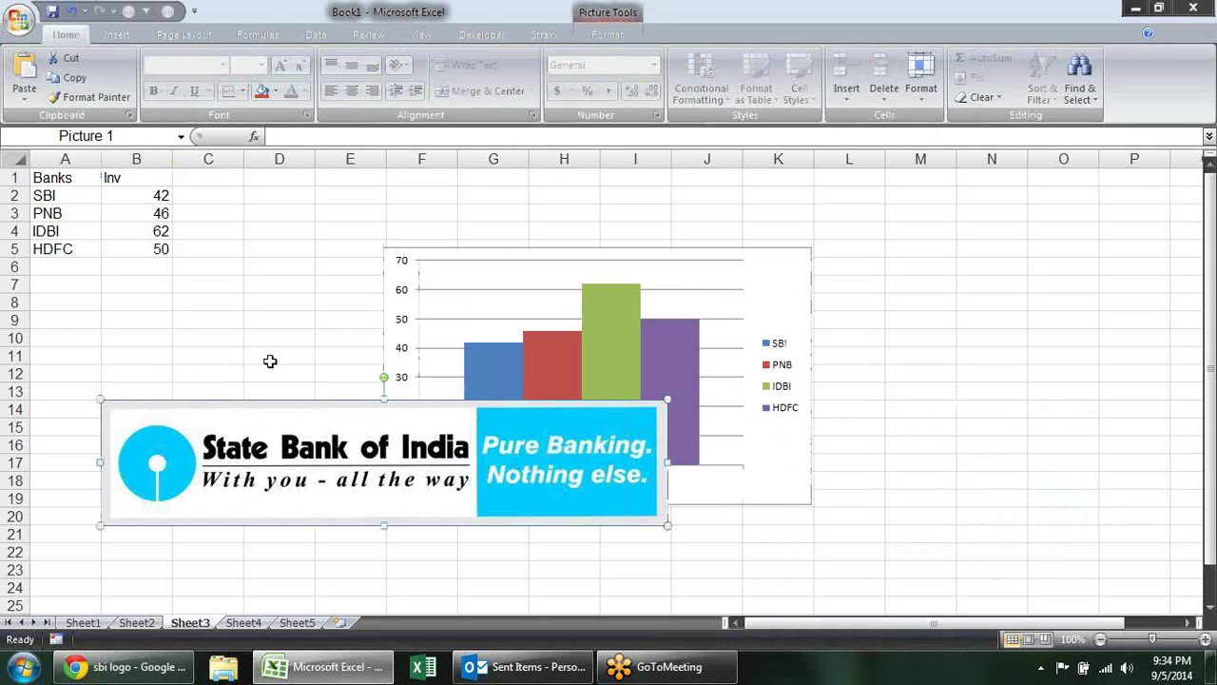
drag(350, 425, 401, 288)
drag(425, 250, 395, 347)
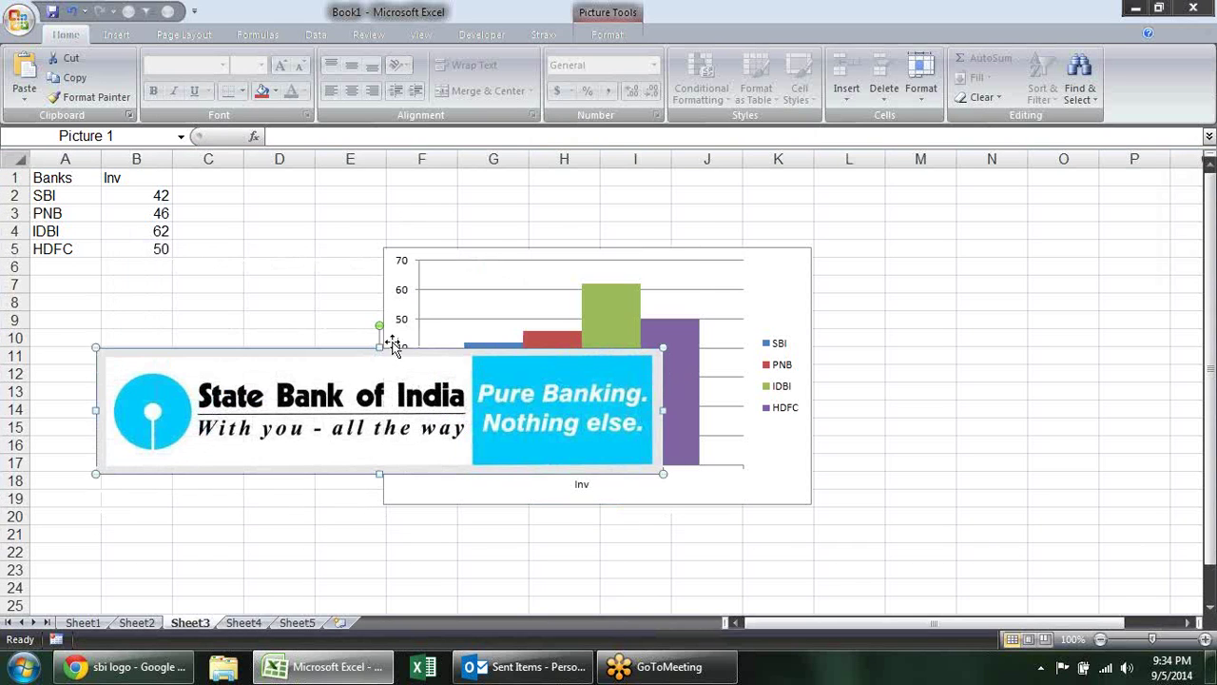
drag(375, 325, 216, 407)
drag(411, 357, 279, 354)
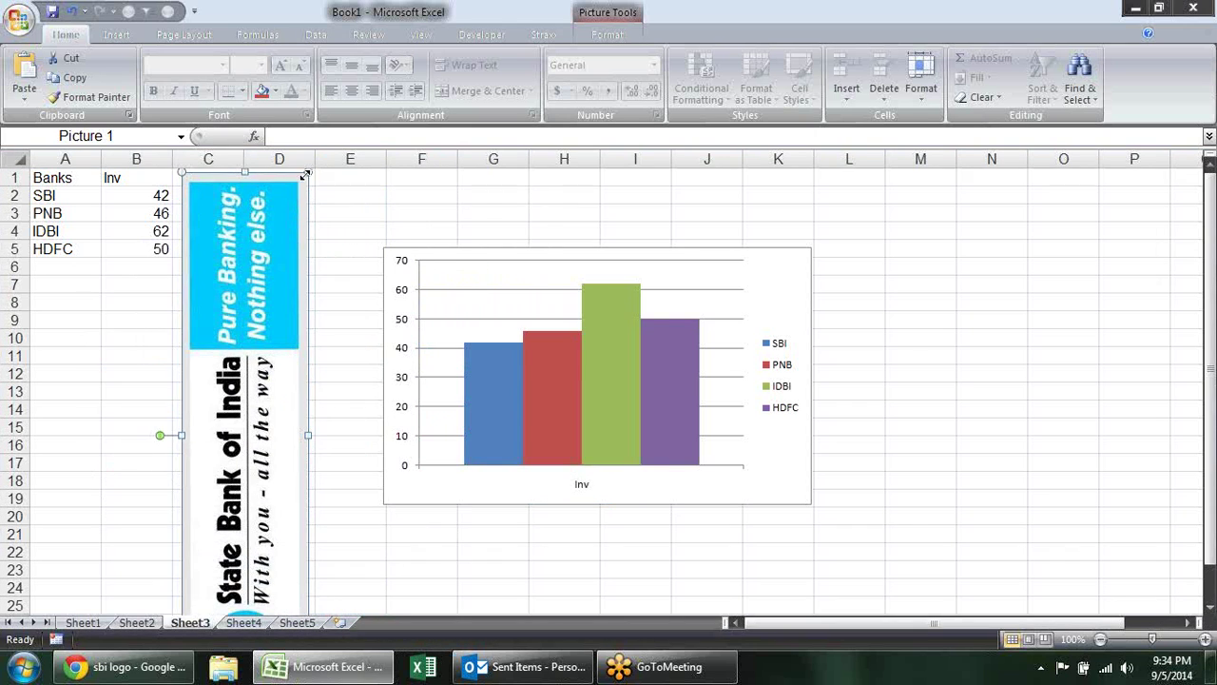
drag(306, 174, 259, 403)
drag(227, 458, 302, 269)
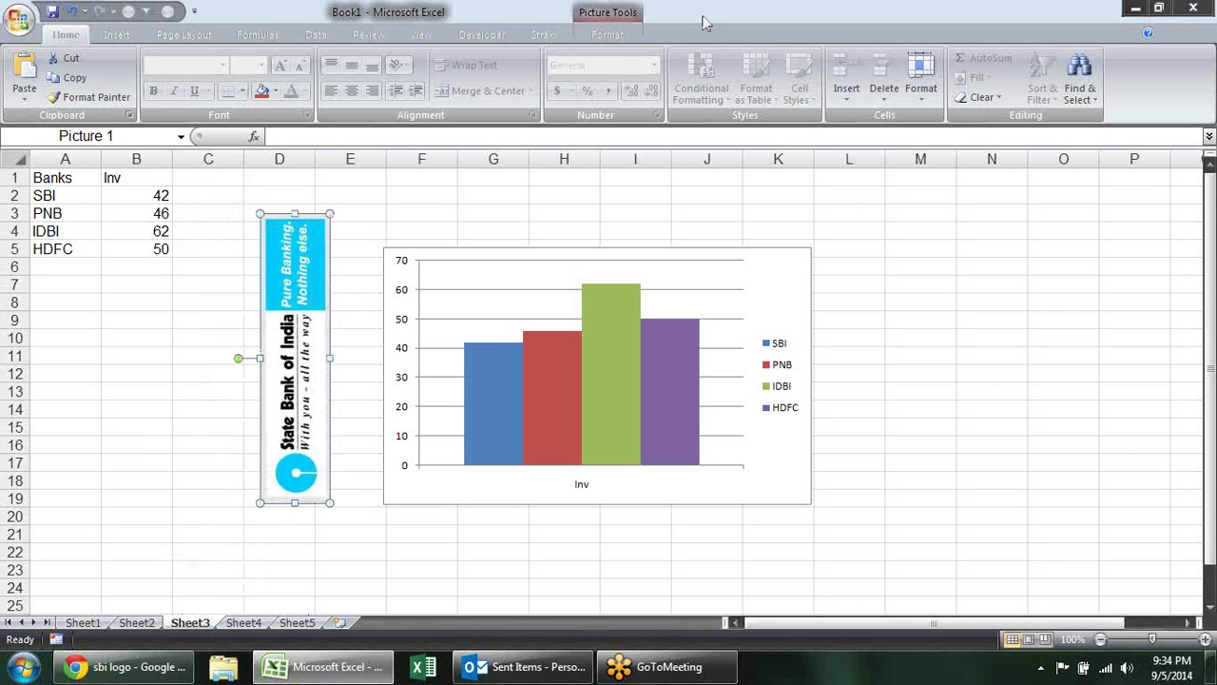
Crop the Pure Banking slogan off the logo and move it beside the chart
click(613, 35)
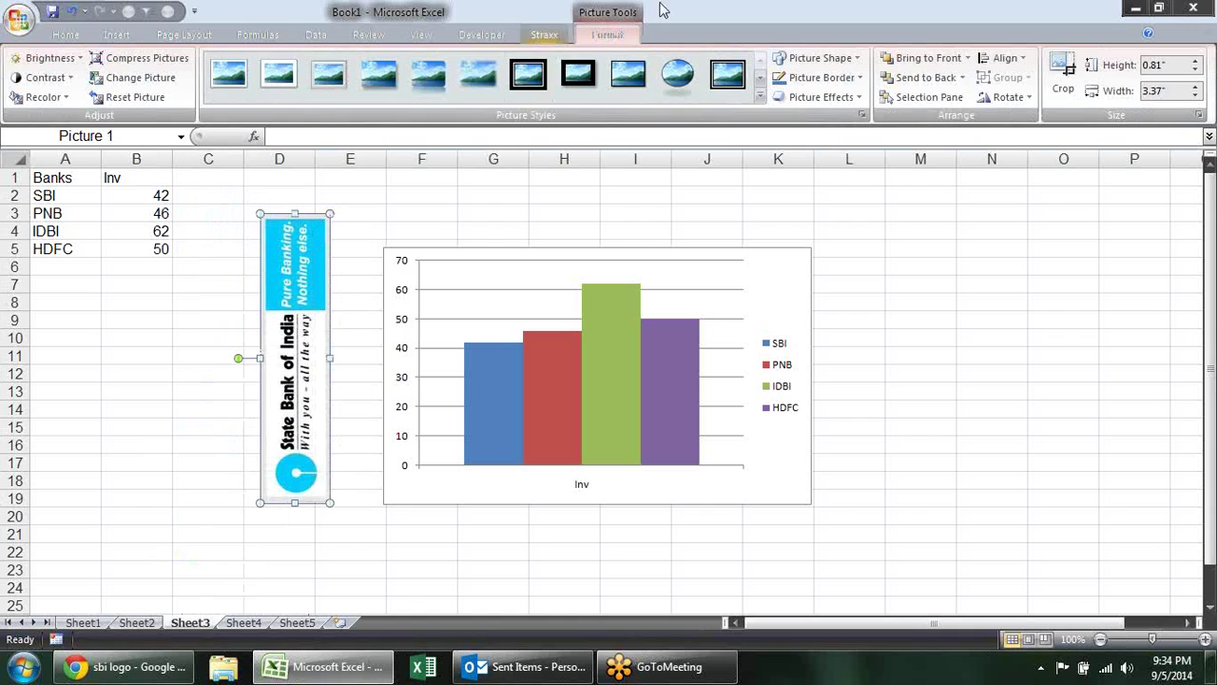
click(1063, 76)
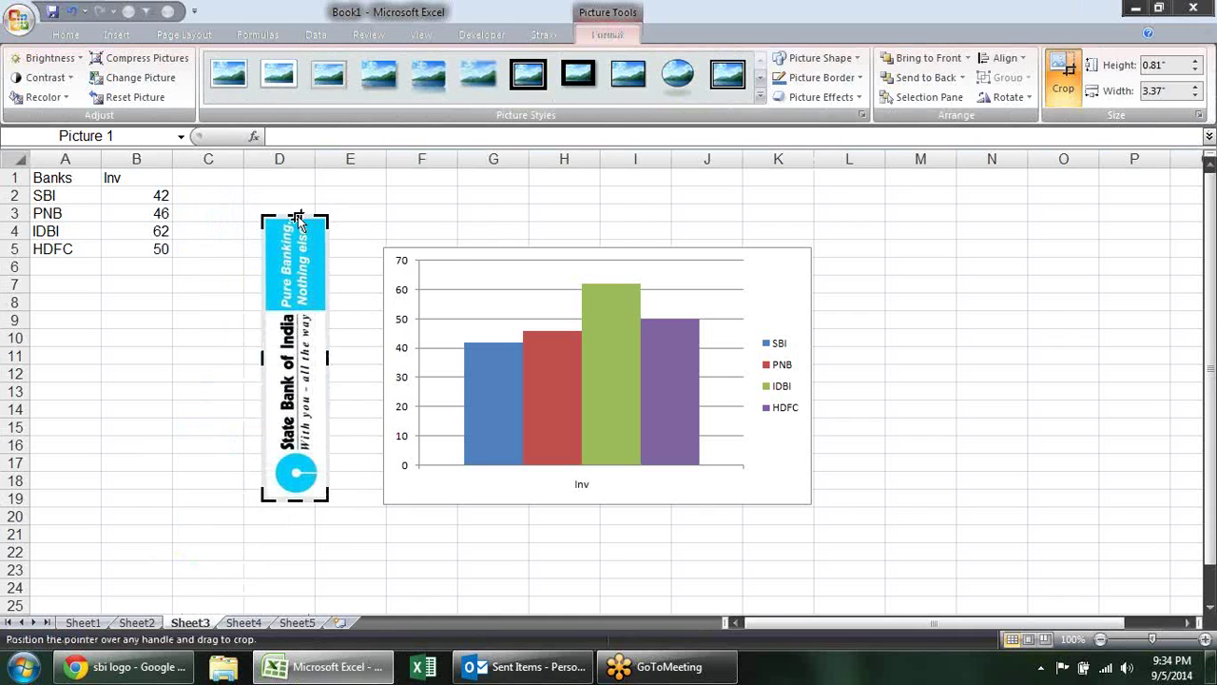
drag(294, 212, 298, 211)
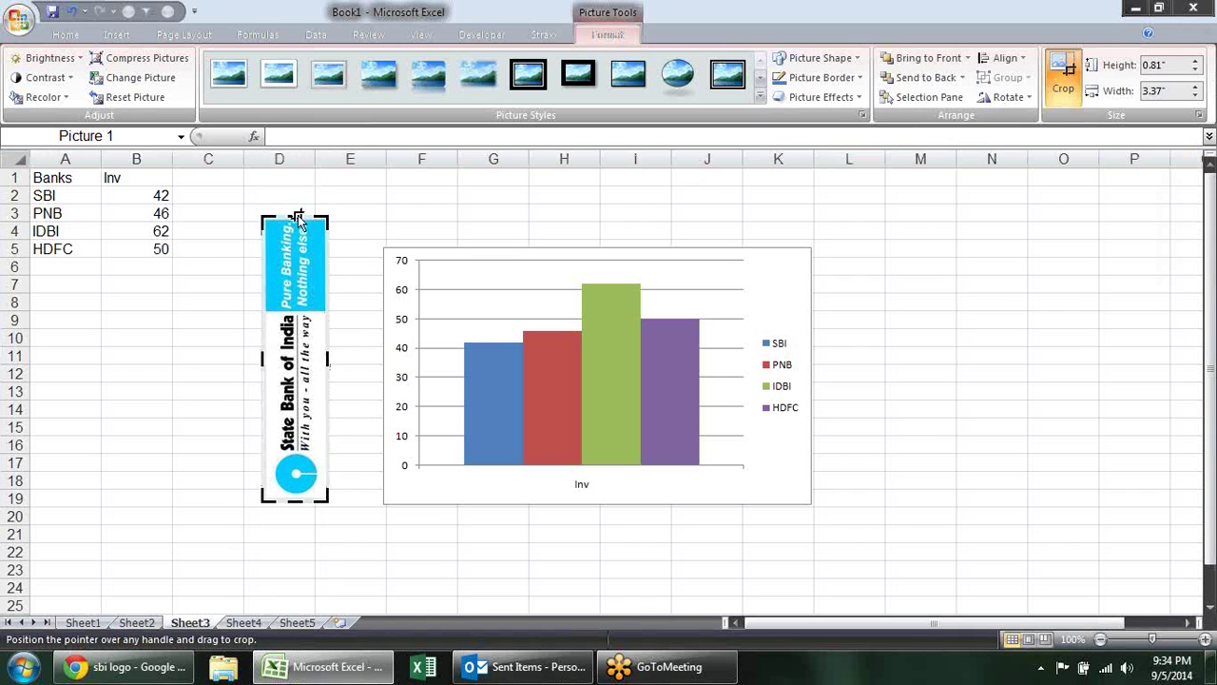
drag(299, 228, 302, 314)
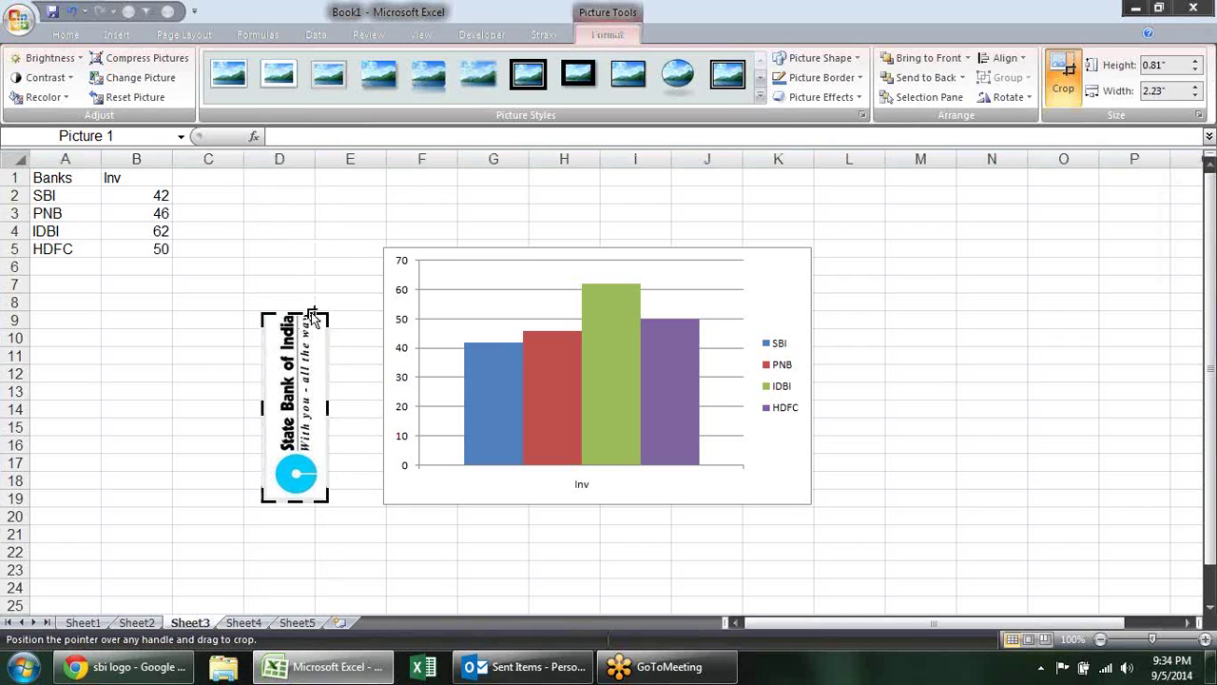
click(1062, 78)
drag(287, 350, 266, 322)
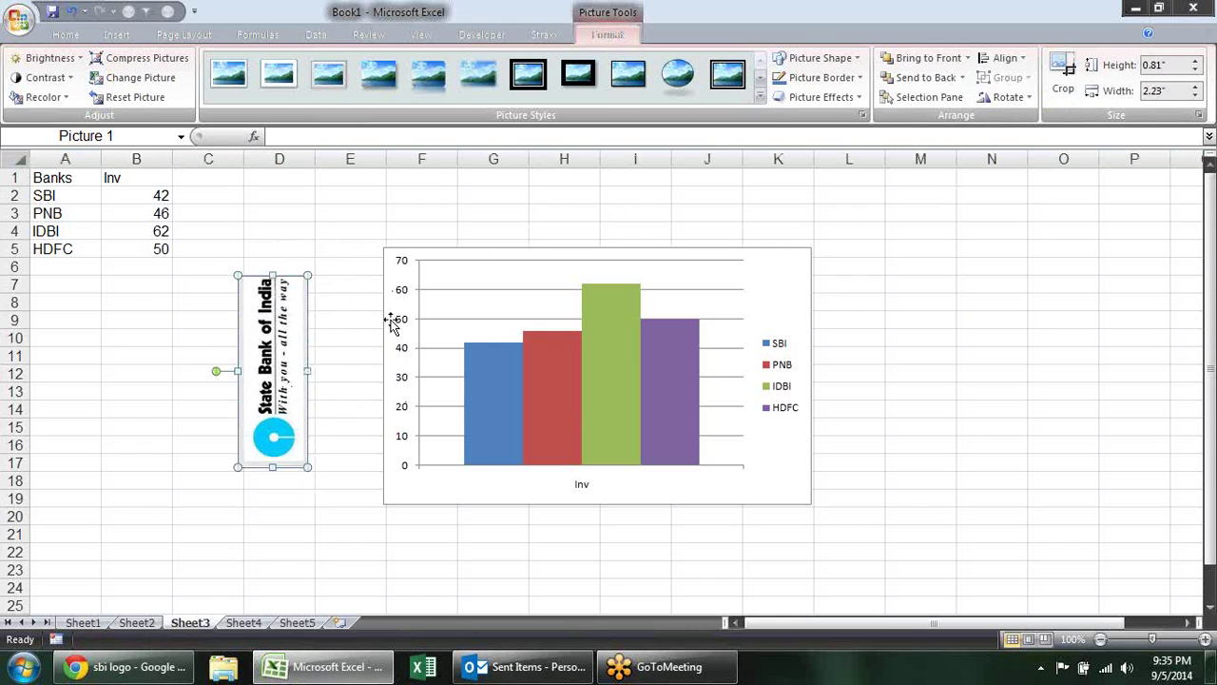
click(492, 391)
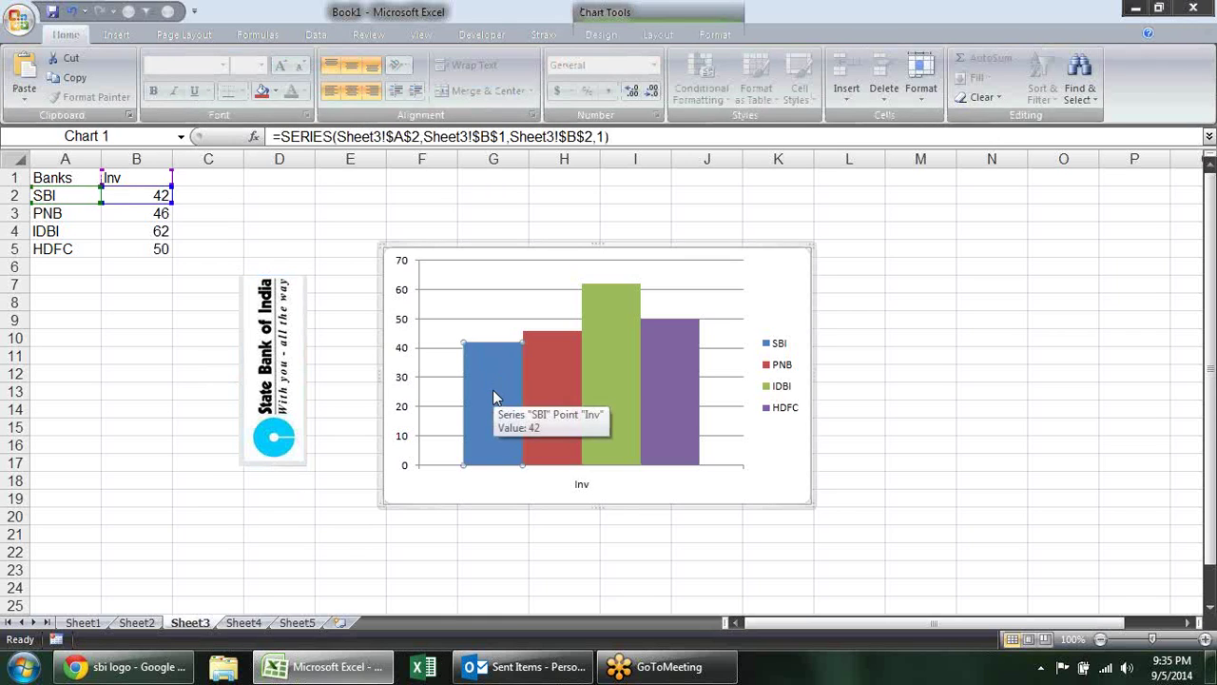
Fill the SBI bar with the copied SBI logo using a clipboard picture fill
right_click(492, 391)
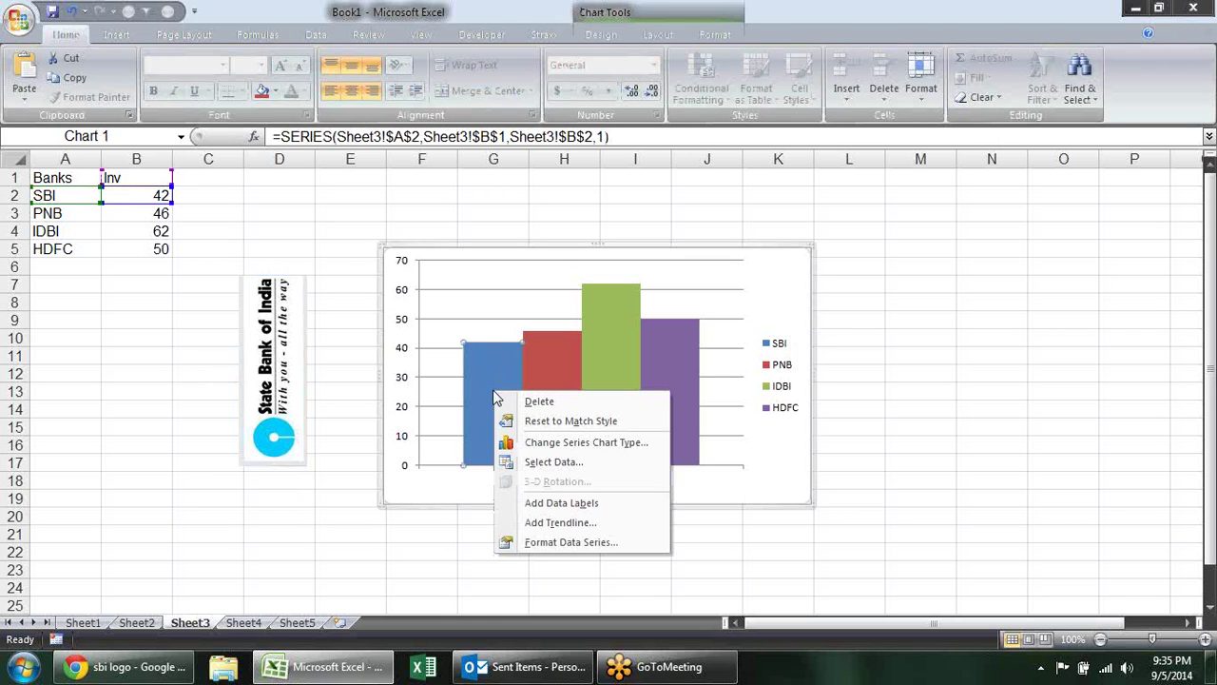
click(552, 542)
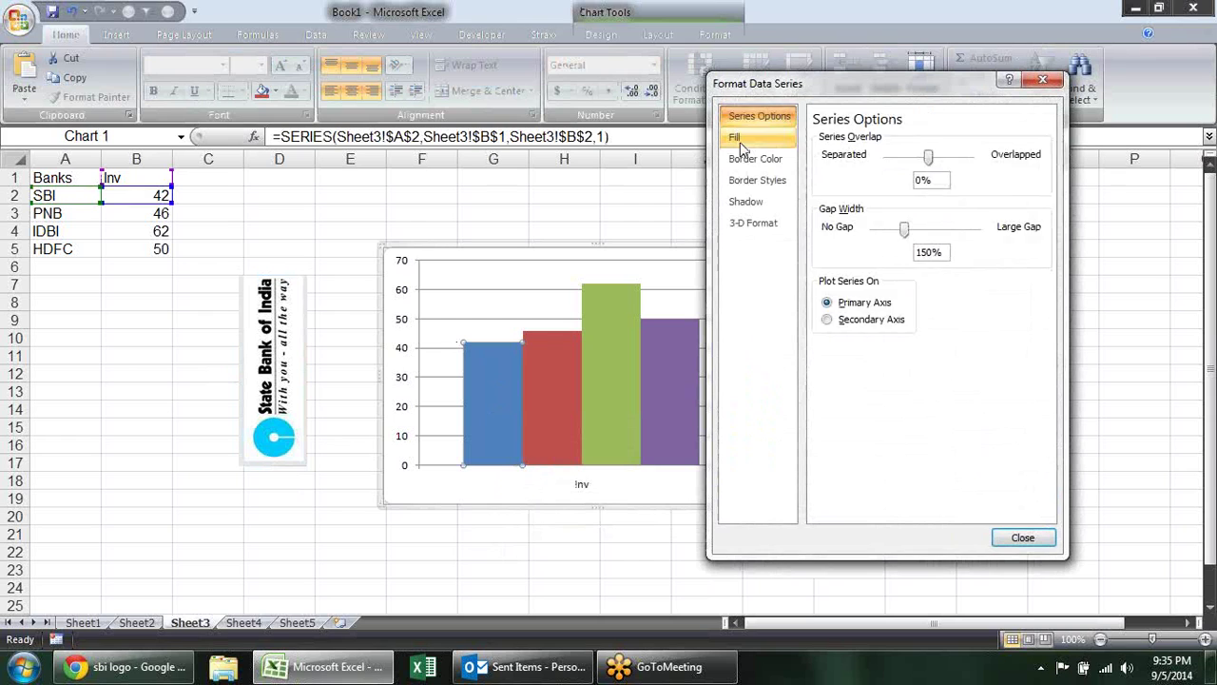
click(738, 141)
click(859, 193)
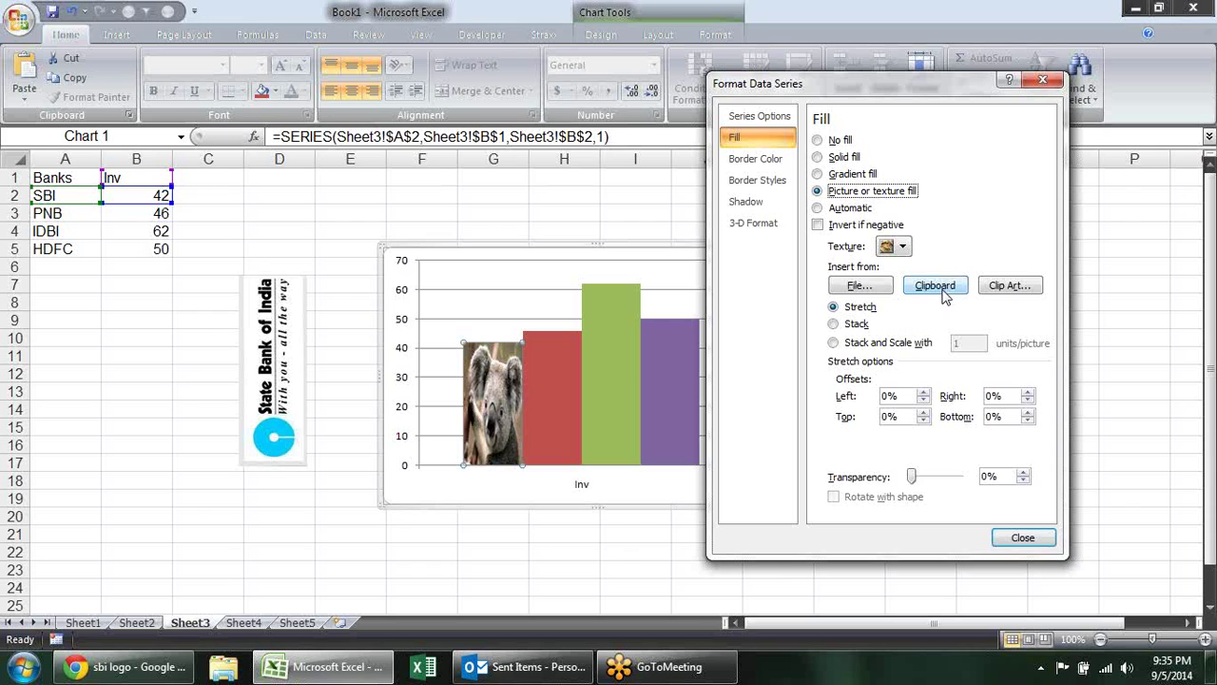
click(944, 295)
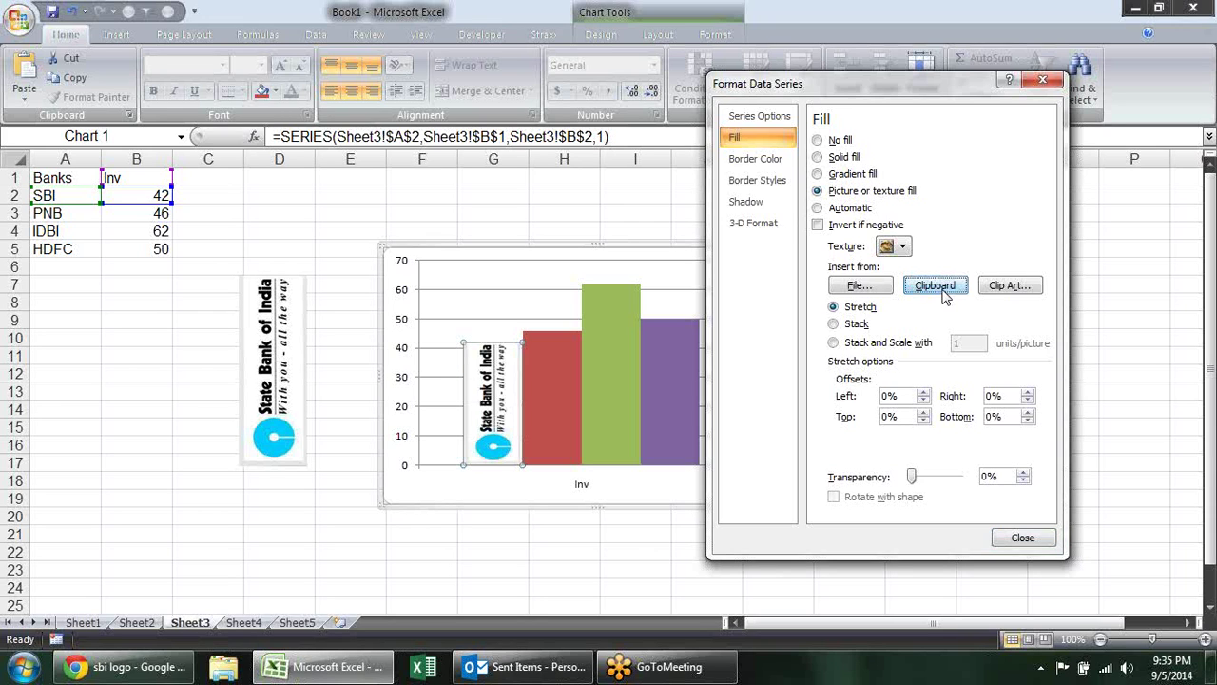
click(1022, 537)
click(898, 375)
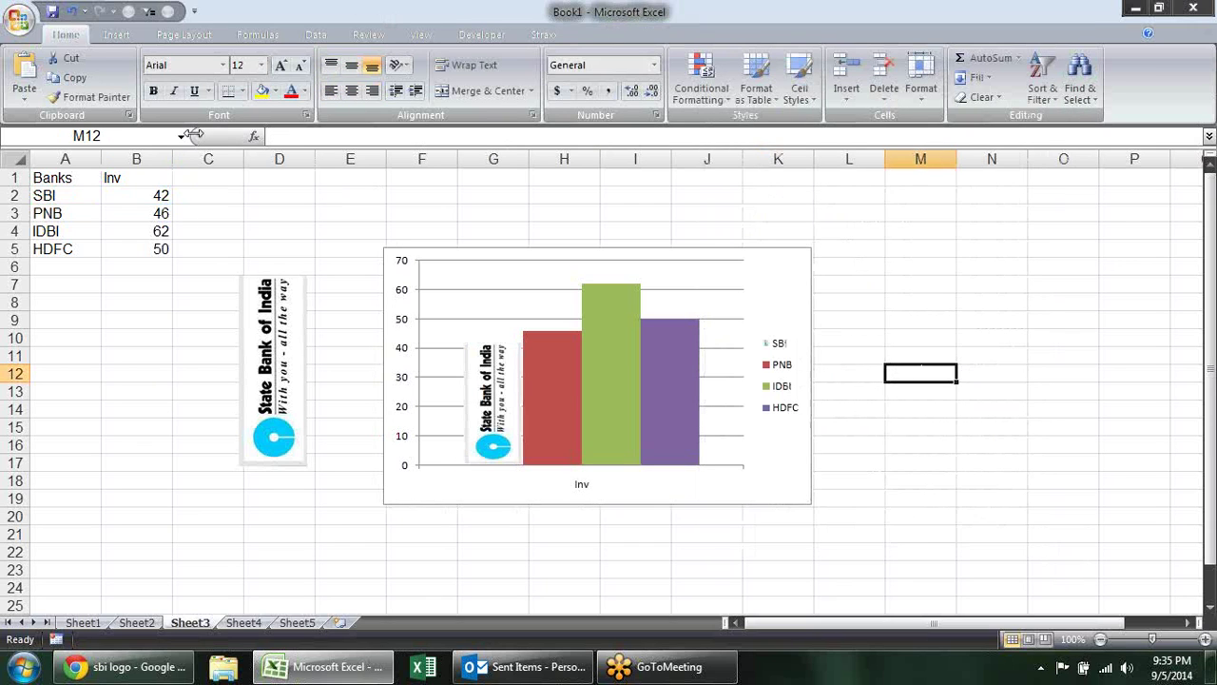
Change SBI's investment in B2 to 50 and move the chart up and right
click(160, 190)
text(50)
key(Return)
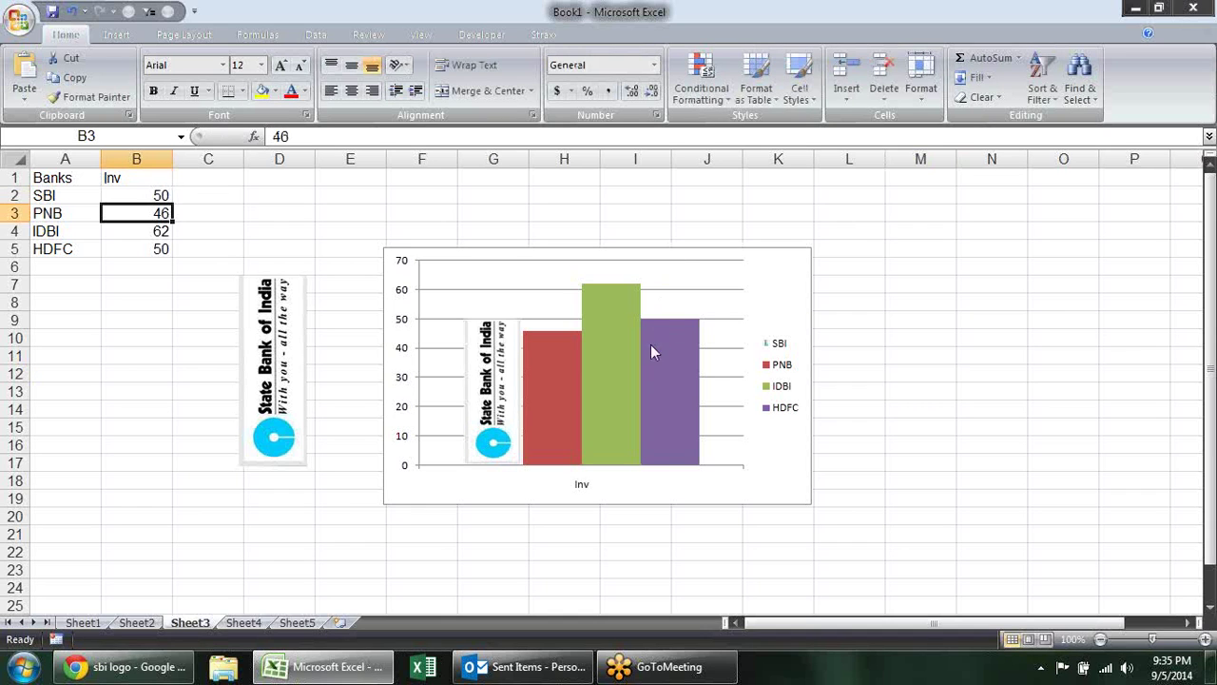
click(548, 371)
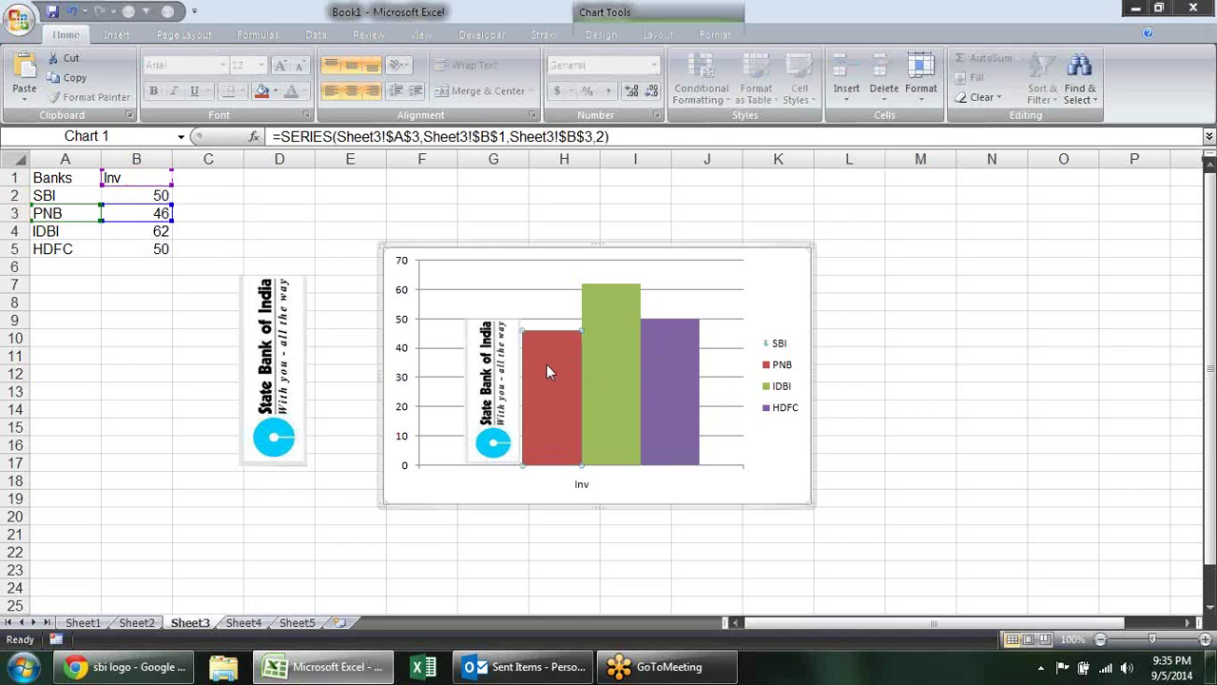
drag(551, 243, 591, 202)
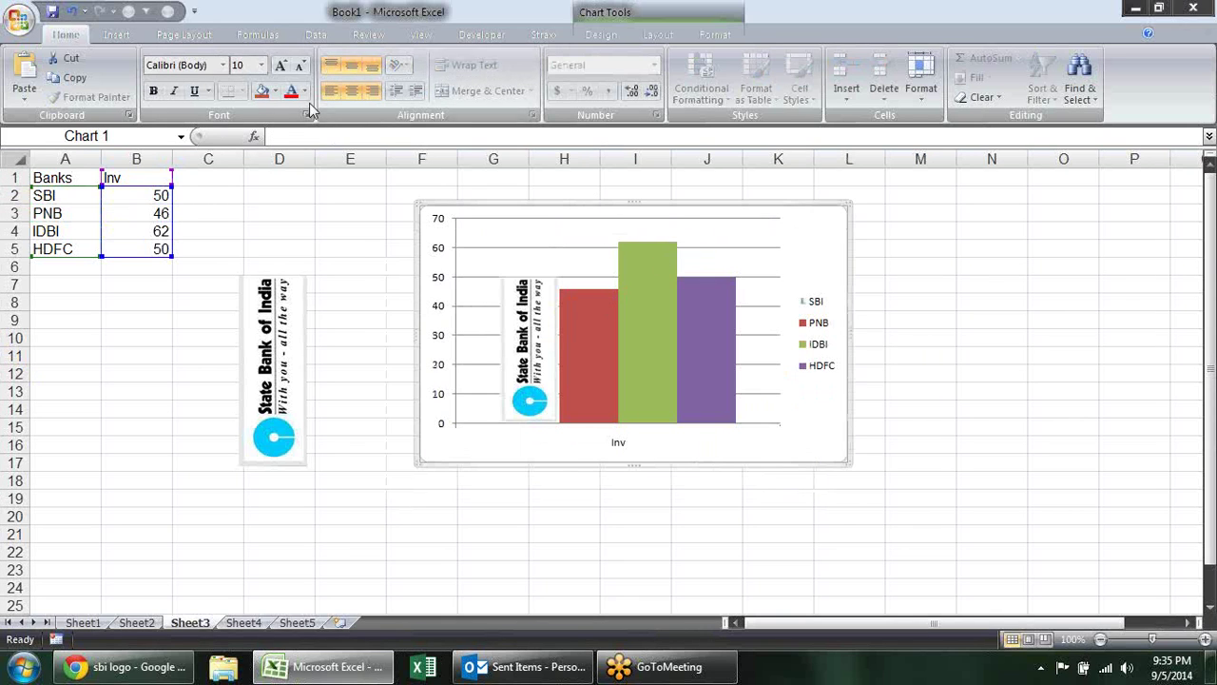
Draw a rectangle labelled PNB with font size 32, then widen and reposition it
click(116, 34)
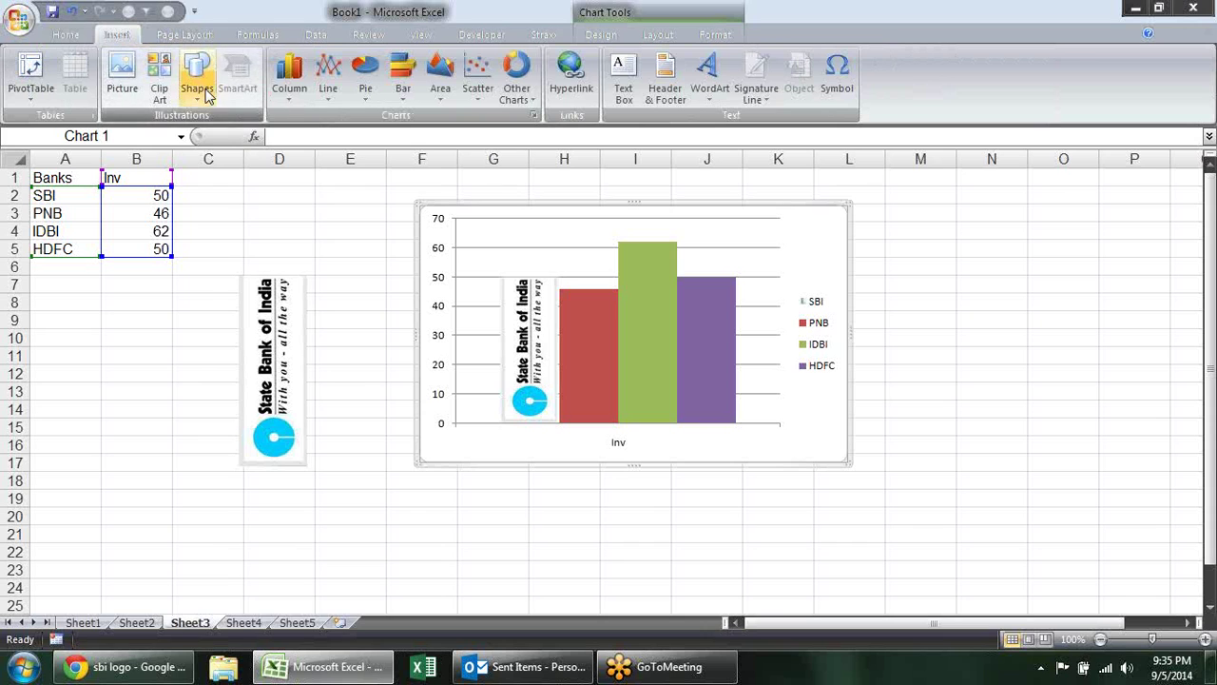
click(204, 84)
click(242, 135)
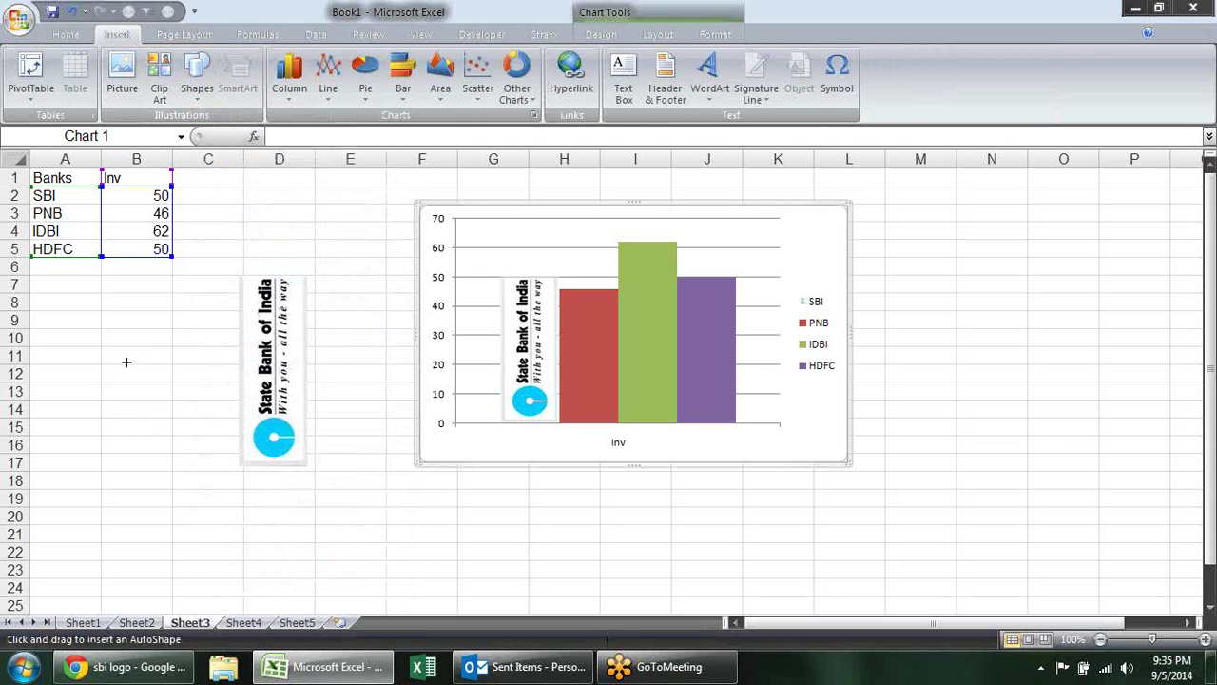
drag(126, 361, 262, 419)
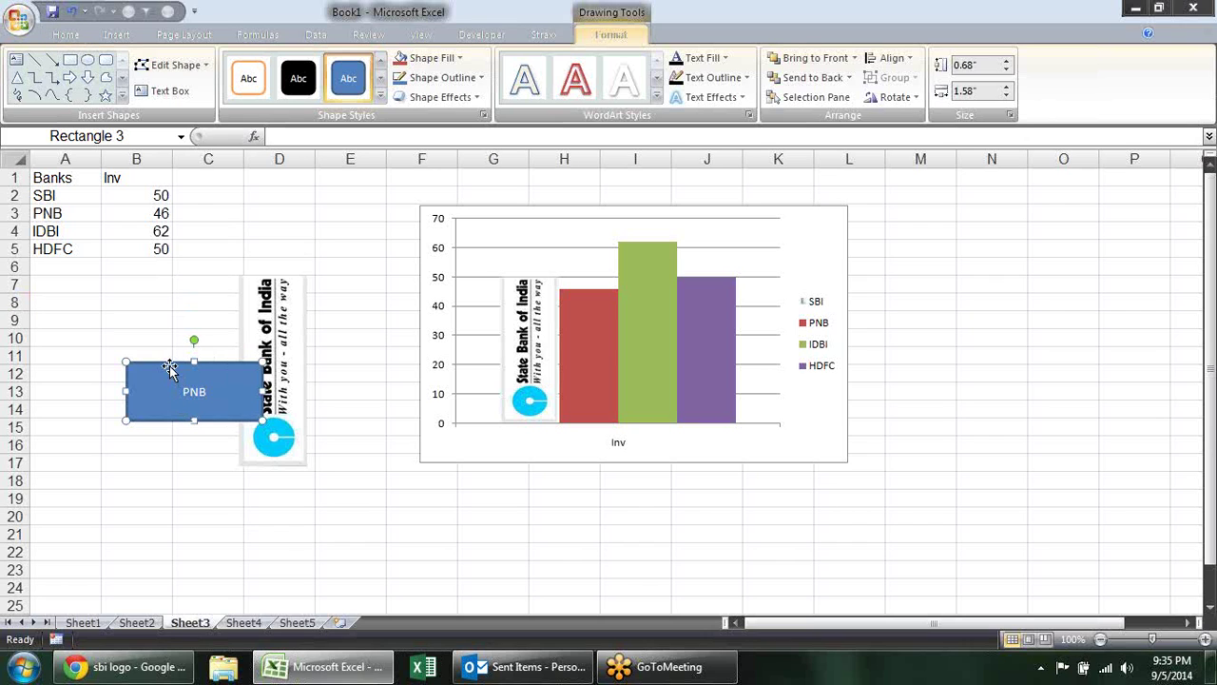
click(64, 34)
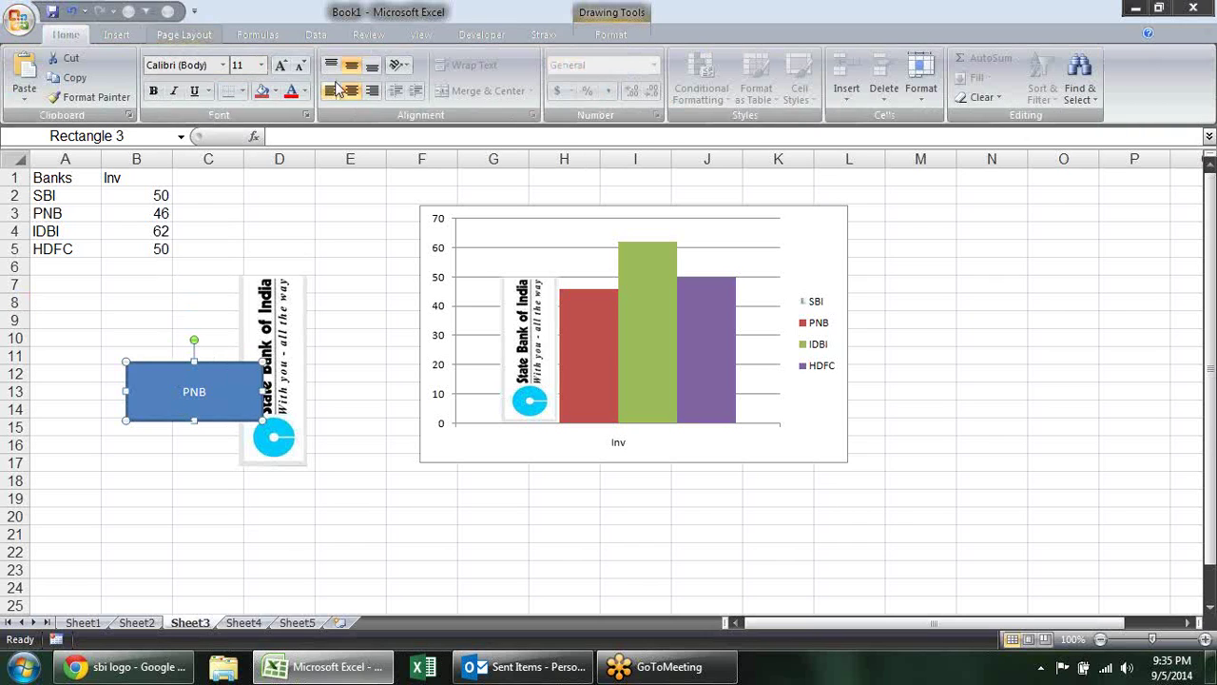
click(281, 64)
click(282, 65)
click(281, 65)
click(281, 64)
click(282, 65)
click(282, 65)
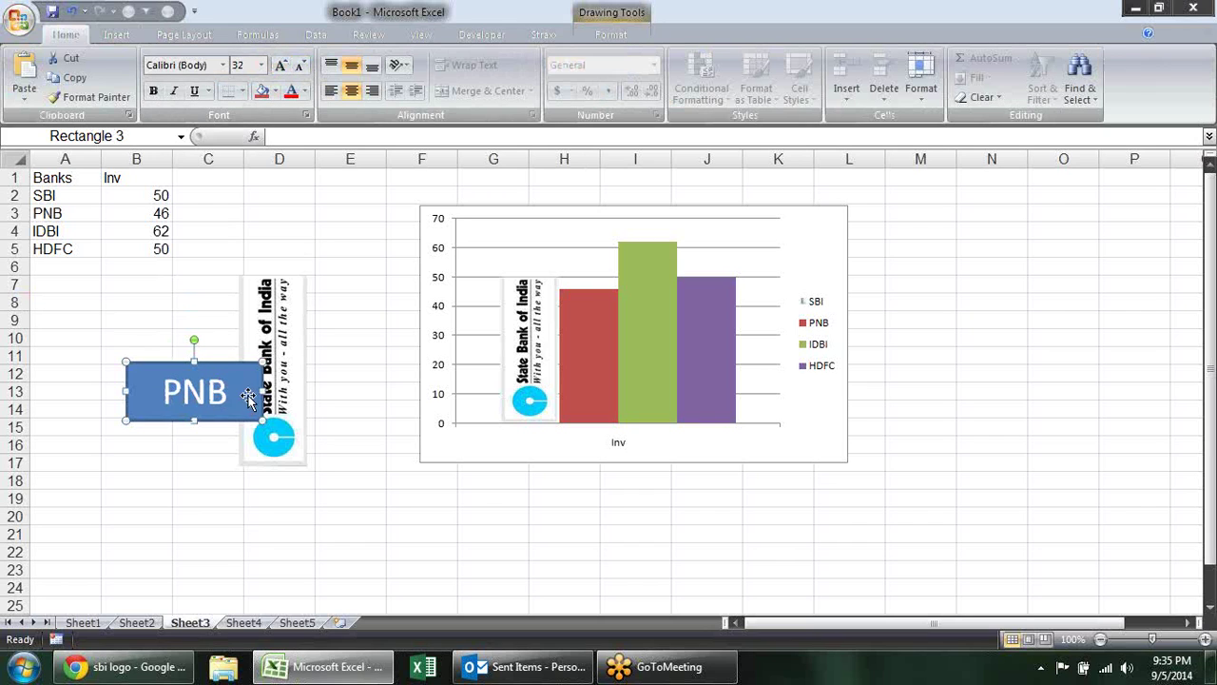
drag(260, 389, 367, 393)
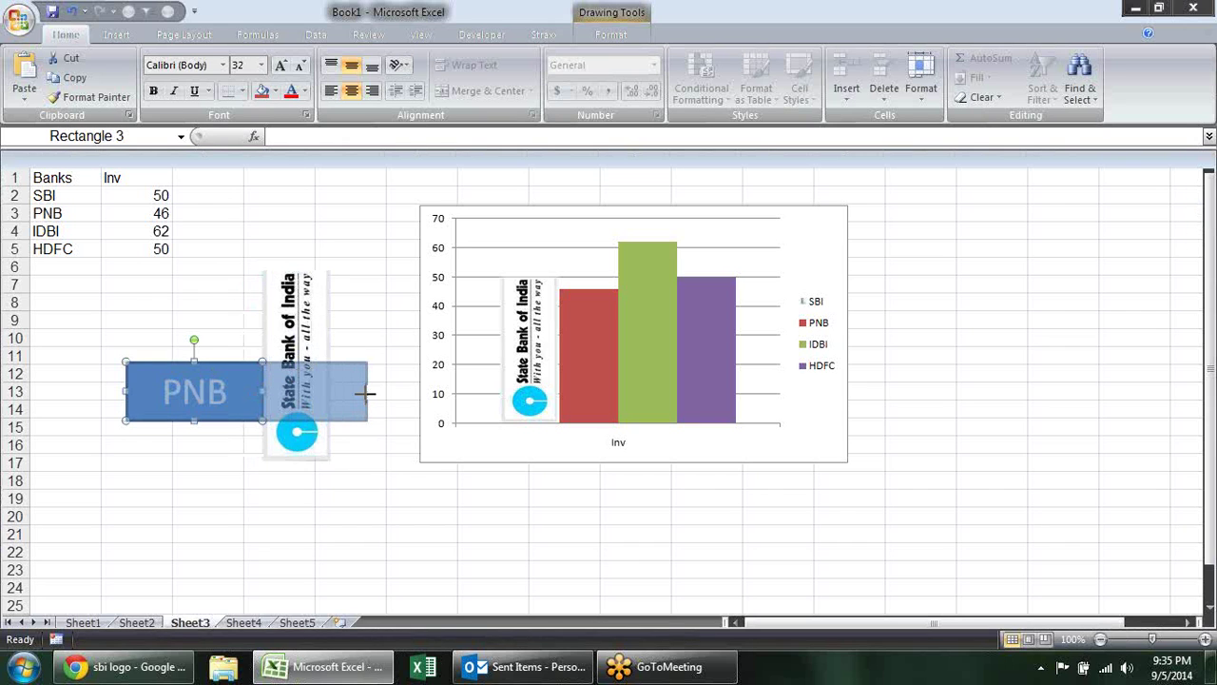
mouse_move(296, 372)
mouse_down()
mouse_move(421, 480)
mouse_move(361, 236)
mouse_up()
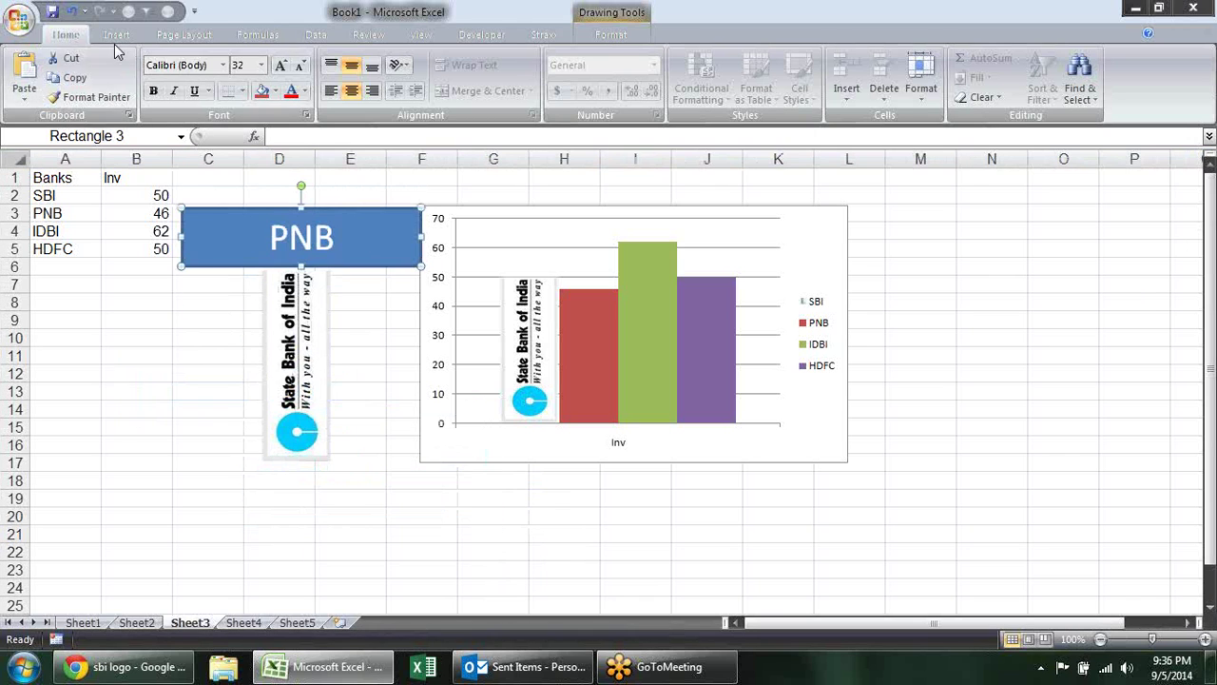
Copy the PNB rectangle as a picture, as shown on screen
click(112, 38)
click(77, 36)
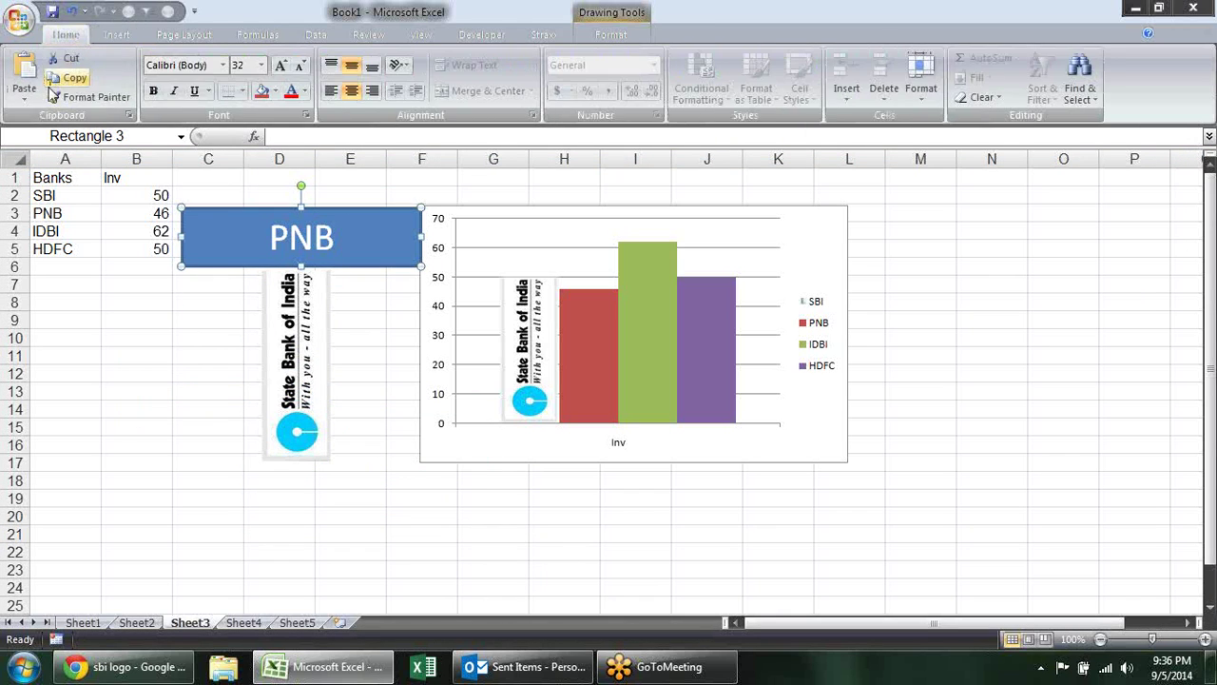
click(34, 99)
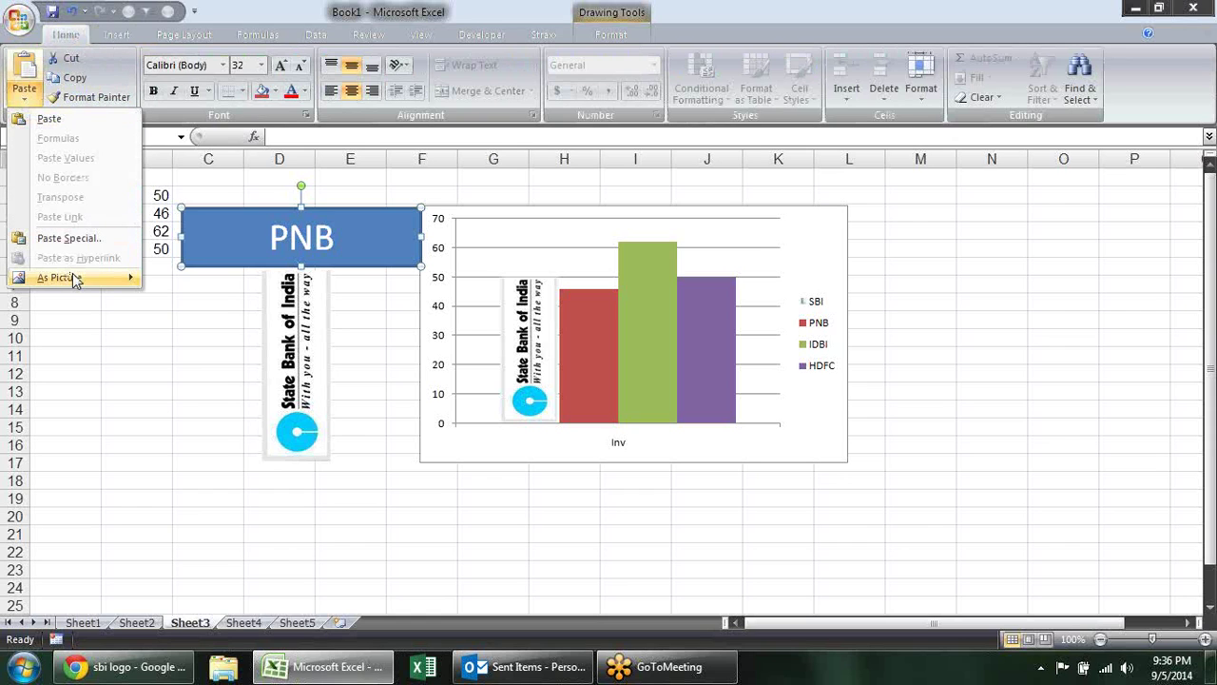
mouse_move(62, 277)
click(211, 280)
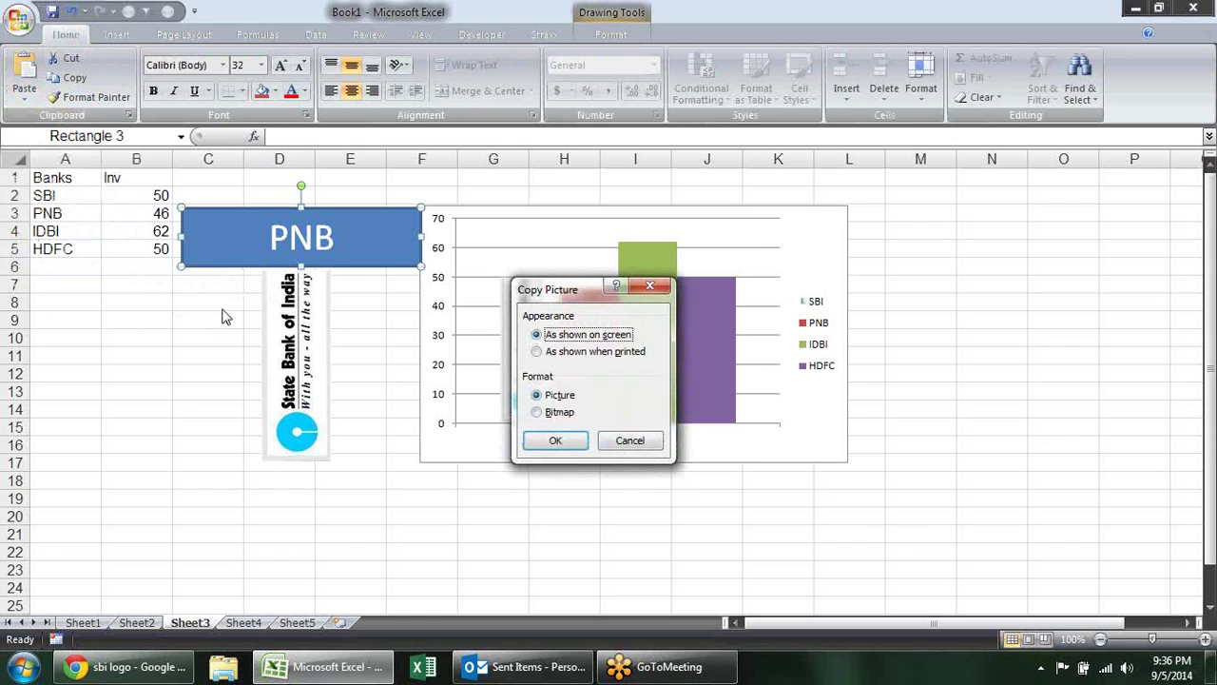
click(559, 441)
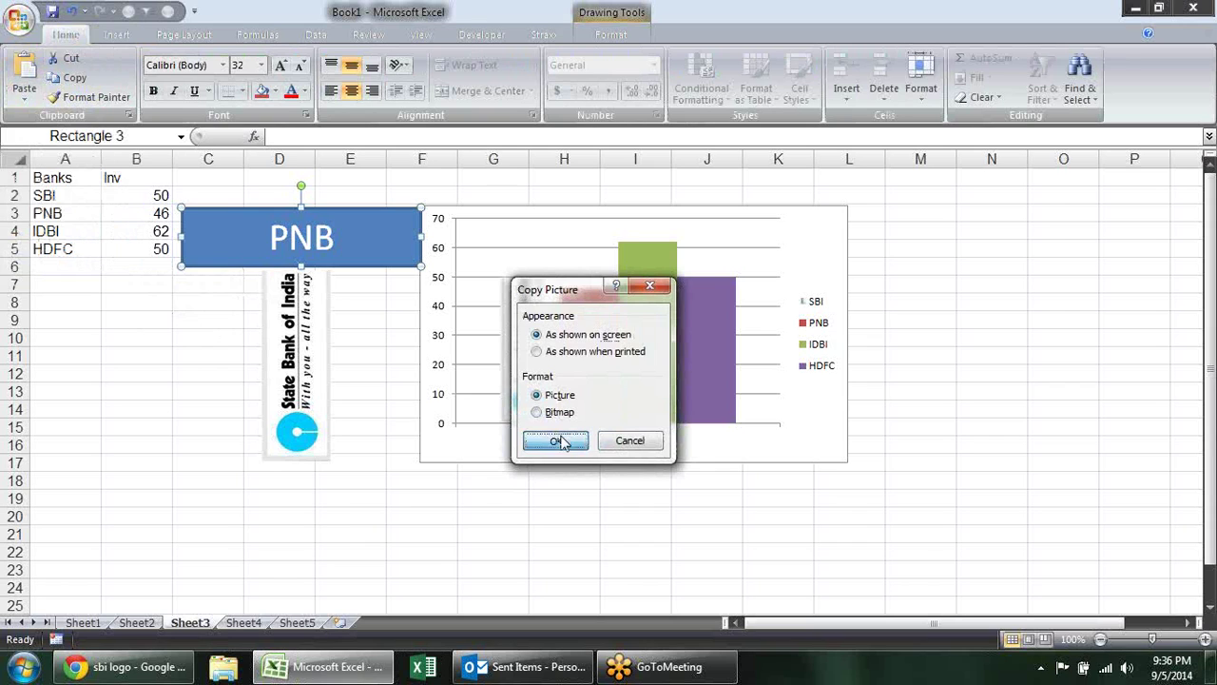
click(154, 392)
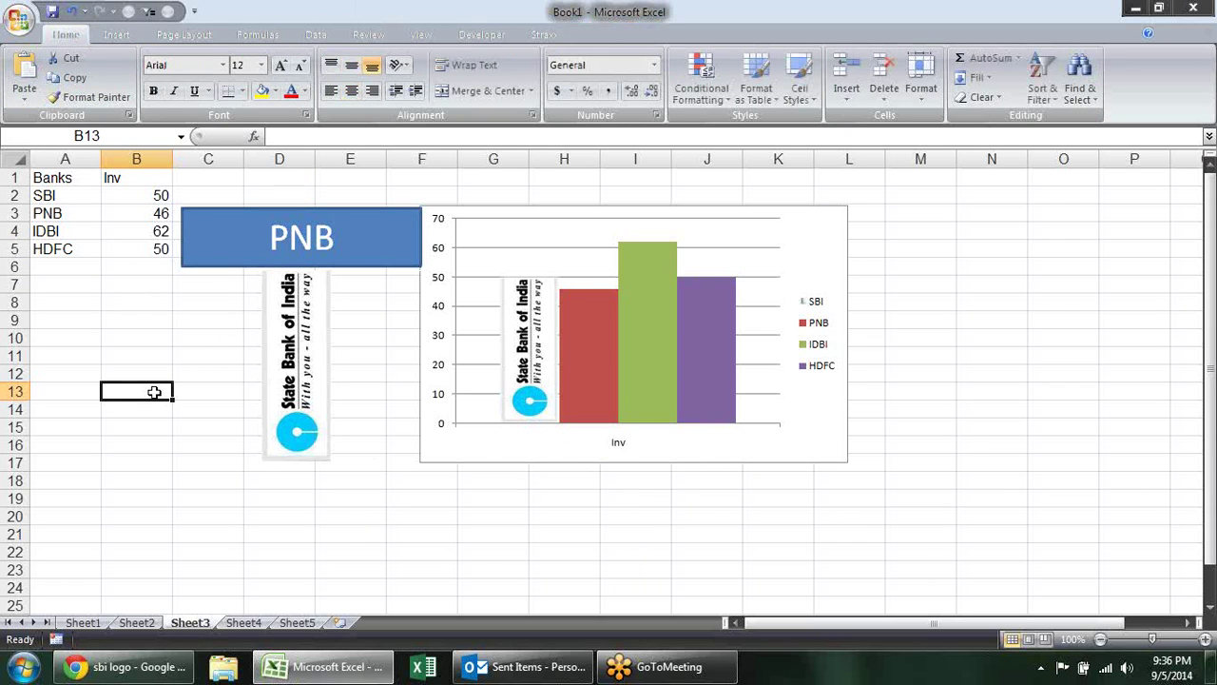
Paste the PNB label as a picture, rotate it vertical, and move it right
key(ctrl+v)
mouse_move(262, 431)
mouse_down()
mouse_move(534, 500)
mouse_move(537, 539)
mouse_up()
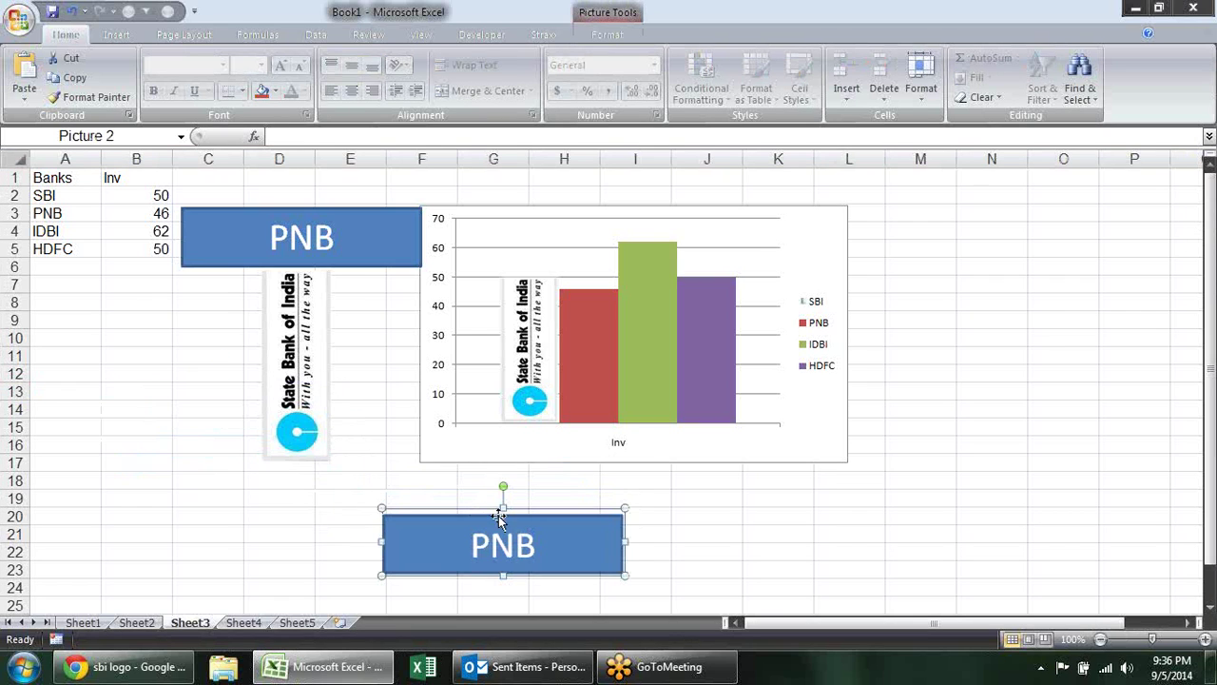
drag(506, 487, 340, 535)
mouse_move(525, 511)
mouse_down()
mouse_move(935, 323)
mouse_move(901, 323)
mouse_up()
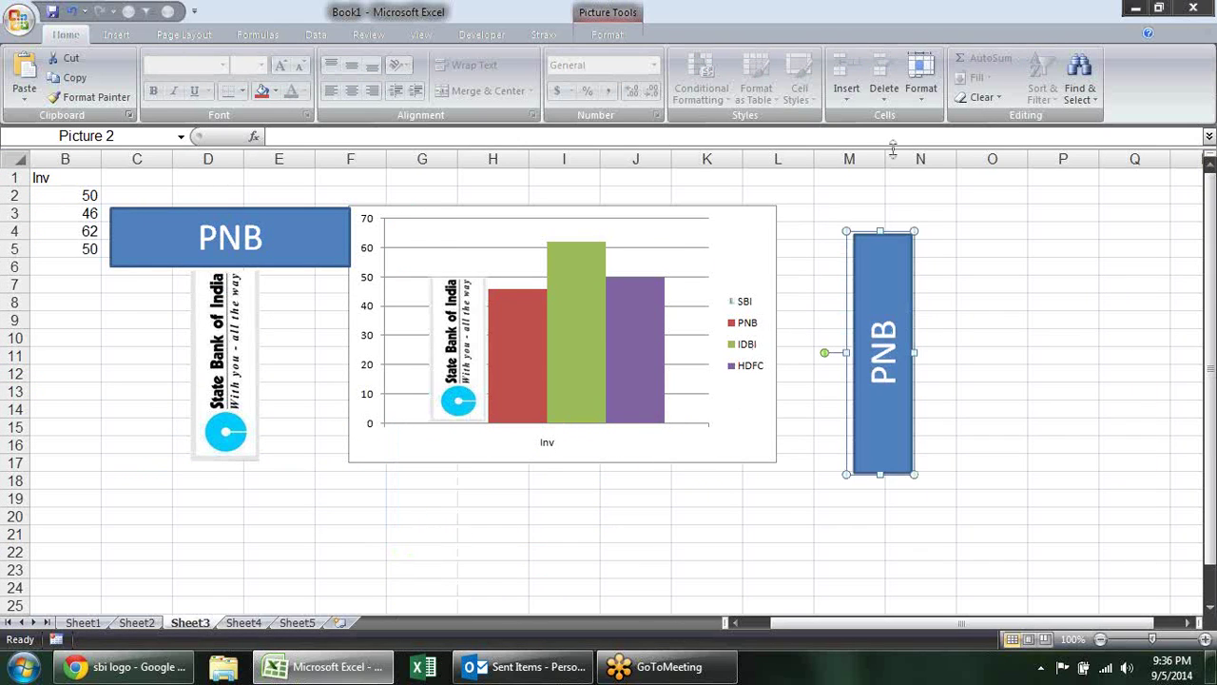
Crop the PNB picture's left and top edges slightly to 0.72" by 2.82"
click(609, 34)
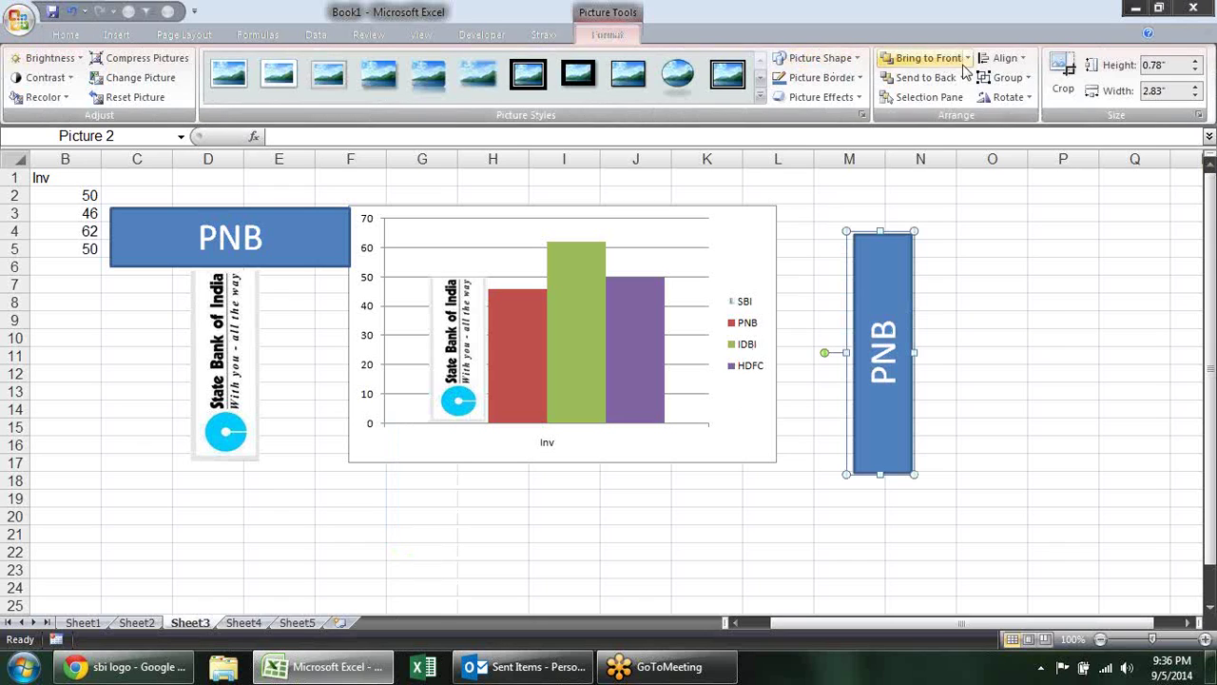
click(1064, 74)
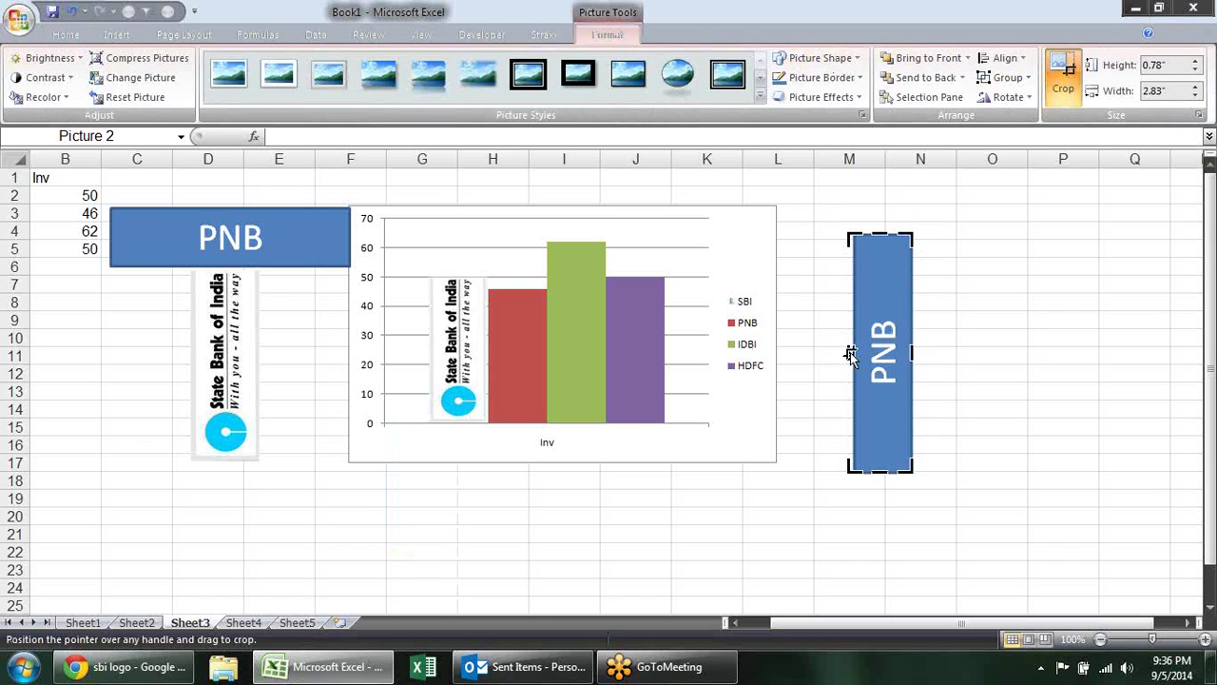
drag(847, 352, 856, 353)
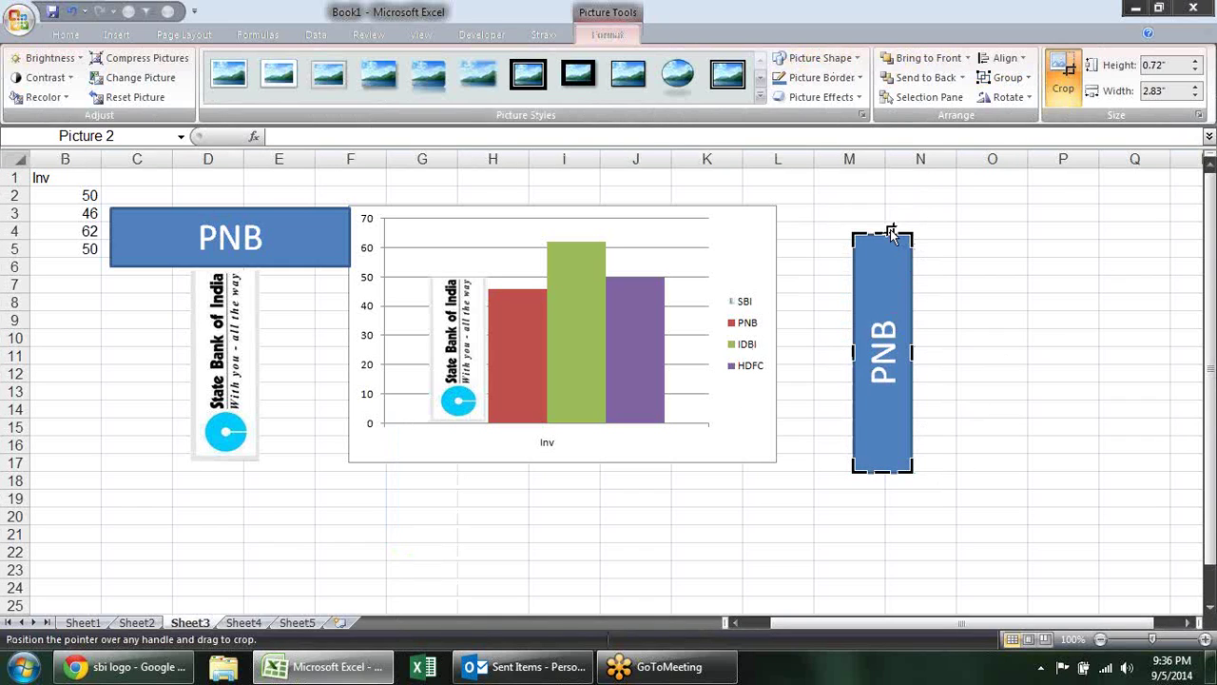
drag(884, 231, 884, 234)
click(1054, 95)
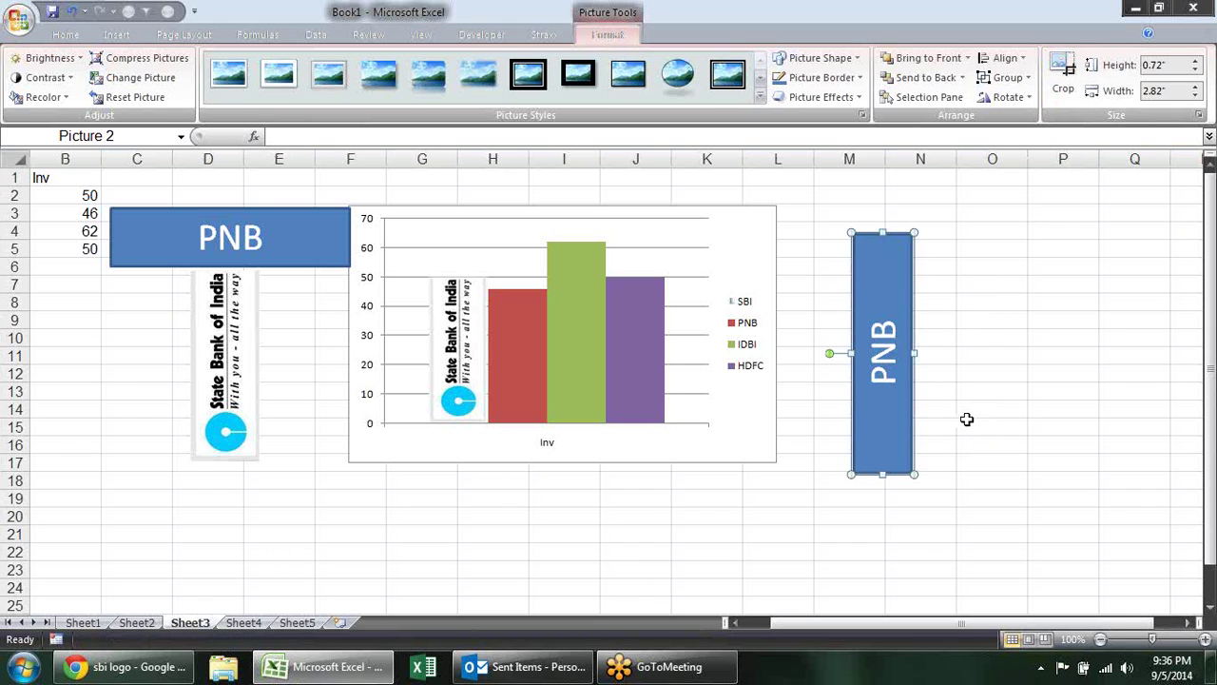
Fill the PNB bar with the copied PNB picture using a clipboard picture fill
click(527, 339)
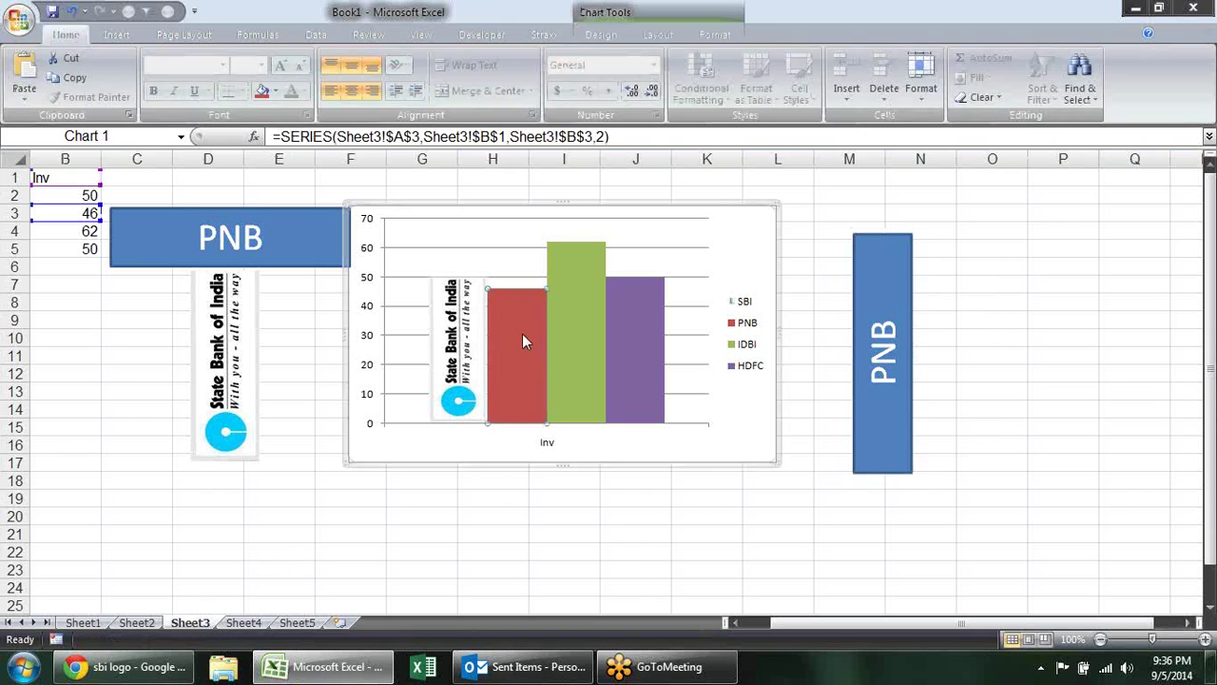
right_click(522, 333)
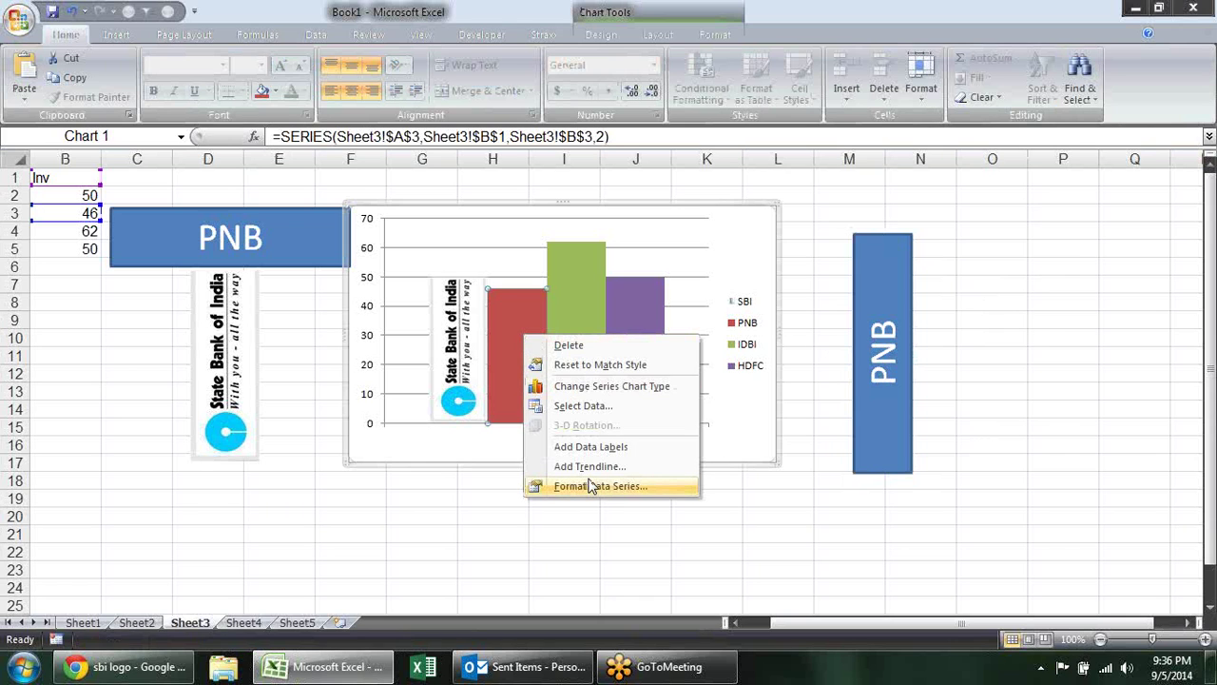
click(590, 485)
click(748, 137)
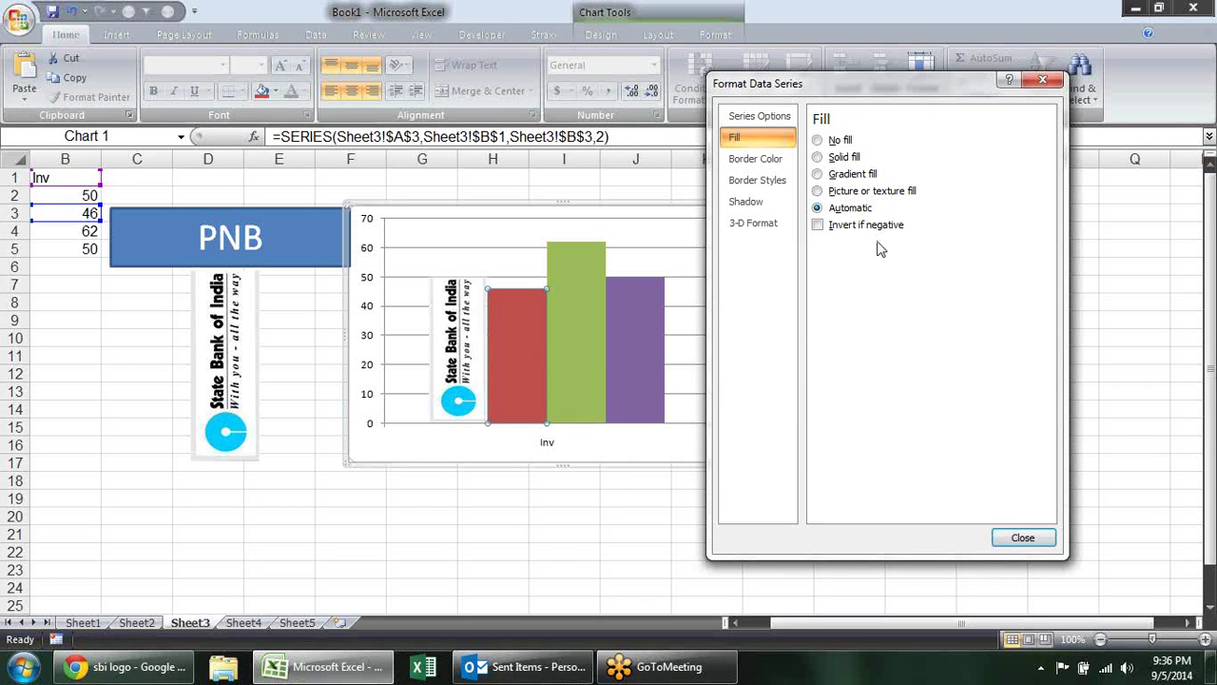
click(836, 191)
click(935, 288)
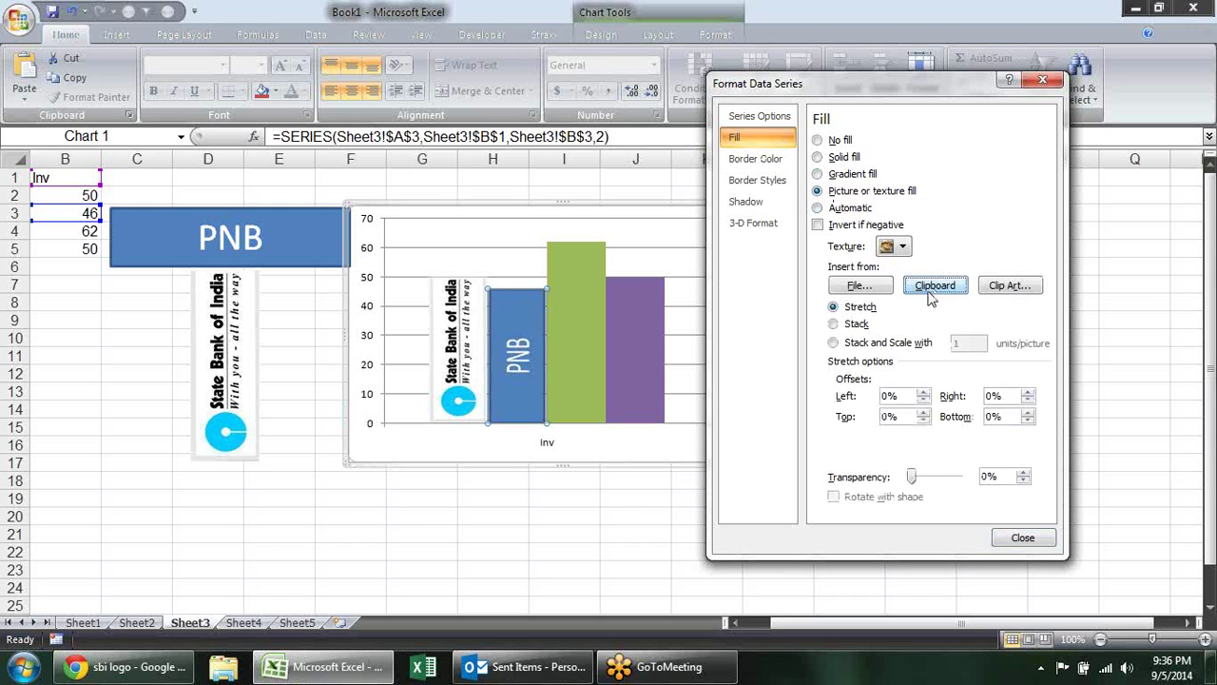
click(1022, 538)
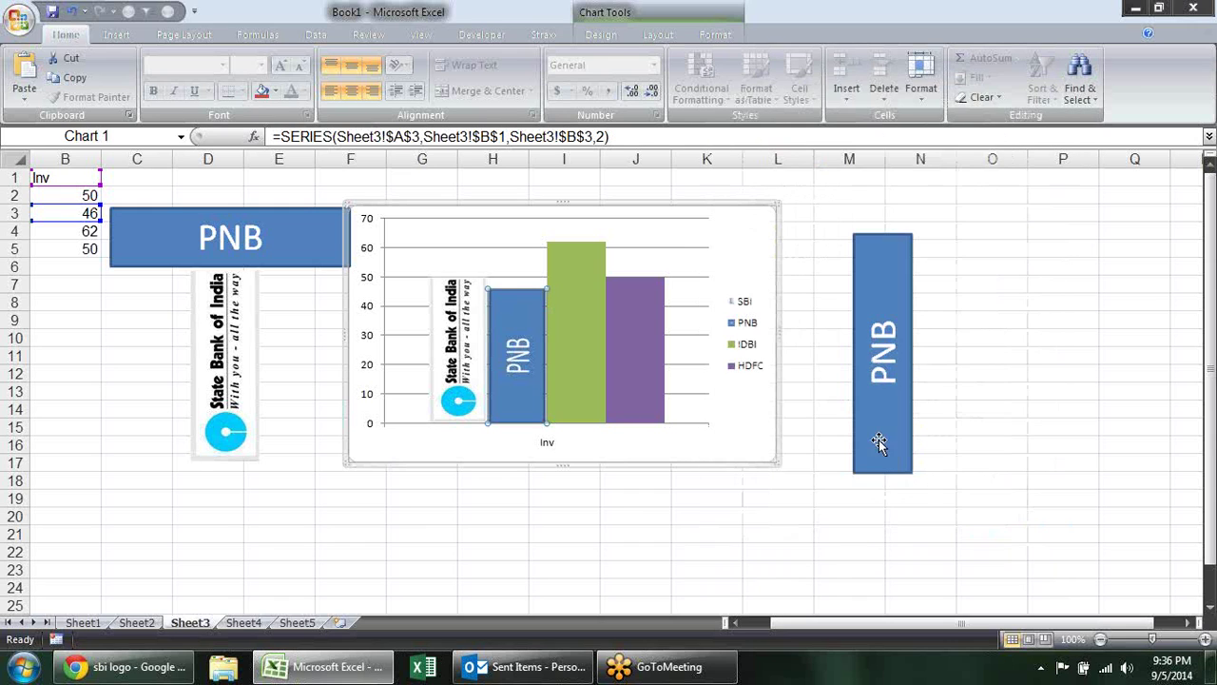
click(778, 535)
Delete the PNB rectangle and the SBI logo picture beside the chart
click(222, 259)
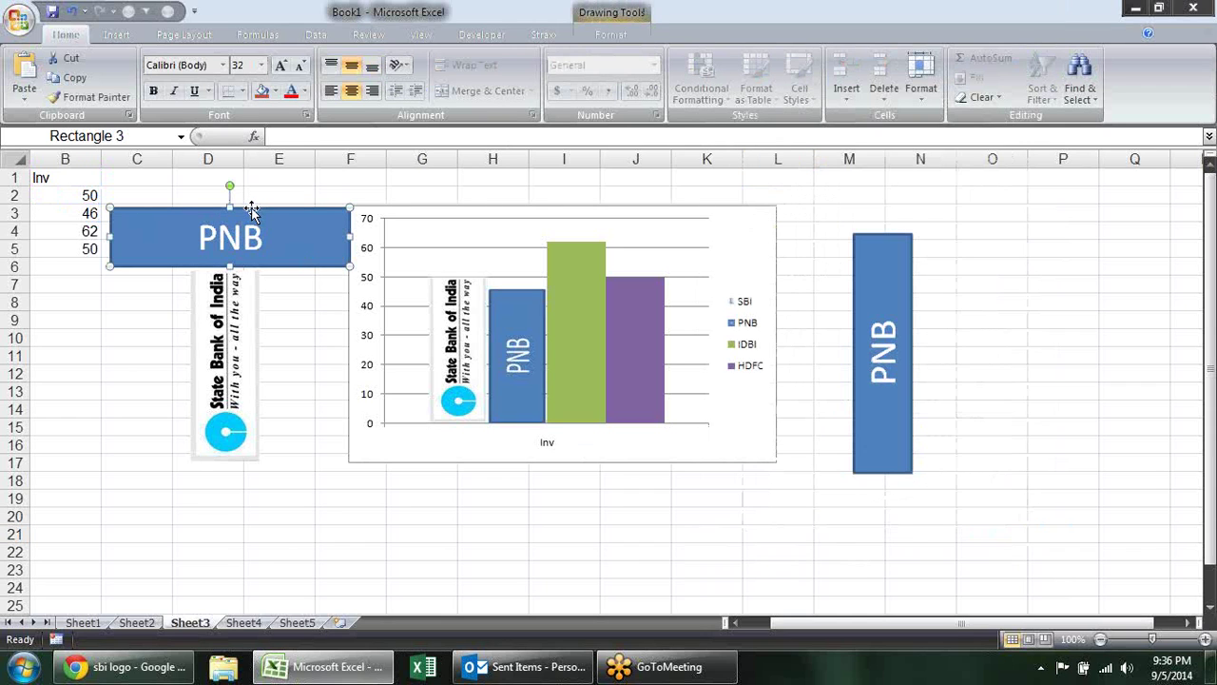
key(Delete)
click(221, 295)
key(Delete)
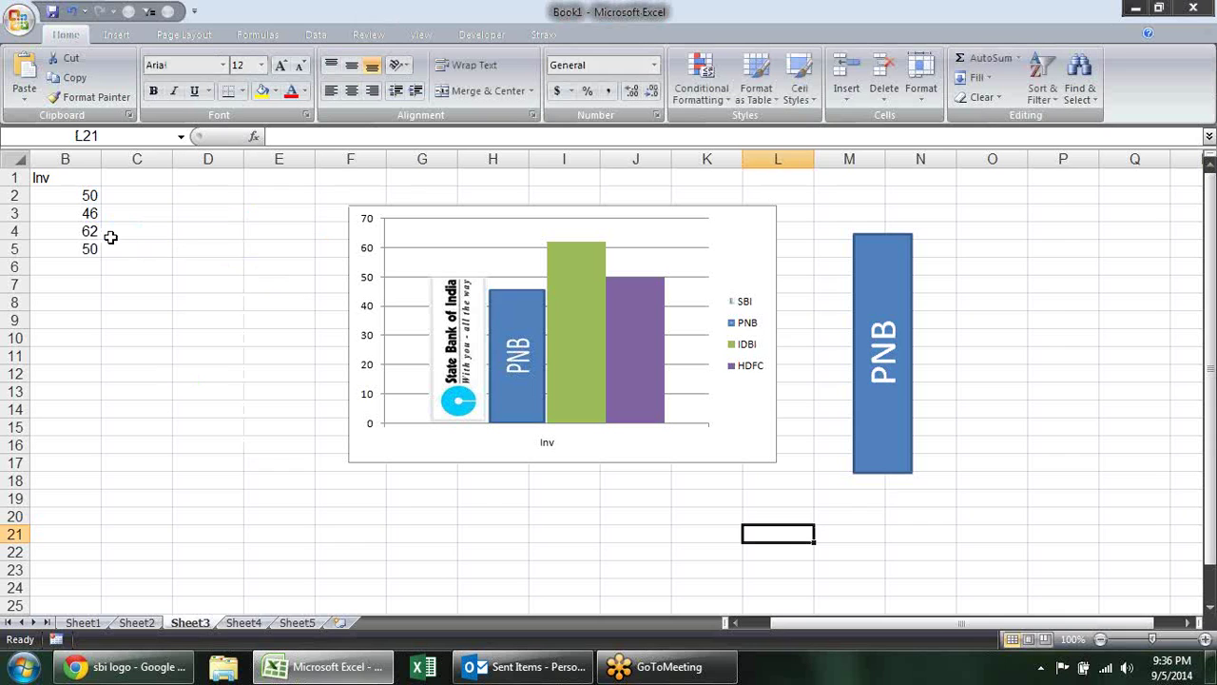
Change PNB's value in B3 to 75 and delete the standalone PNB picture
click(89, 211)
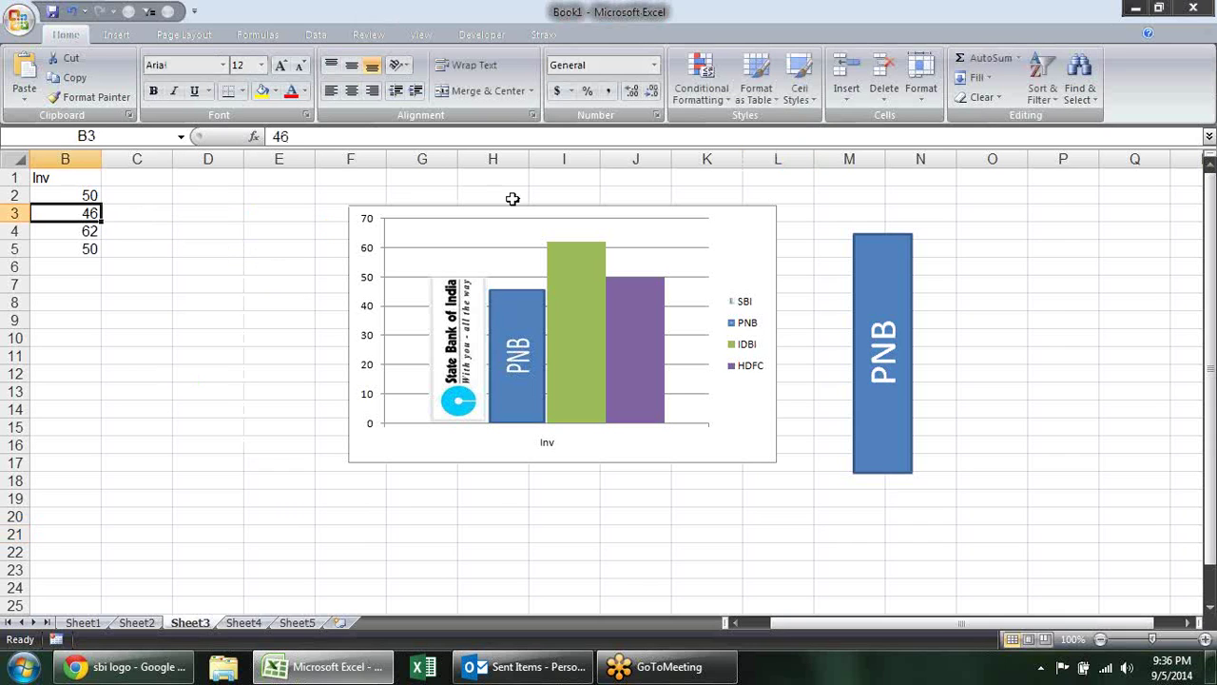
text(75)
key(Return)
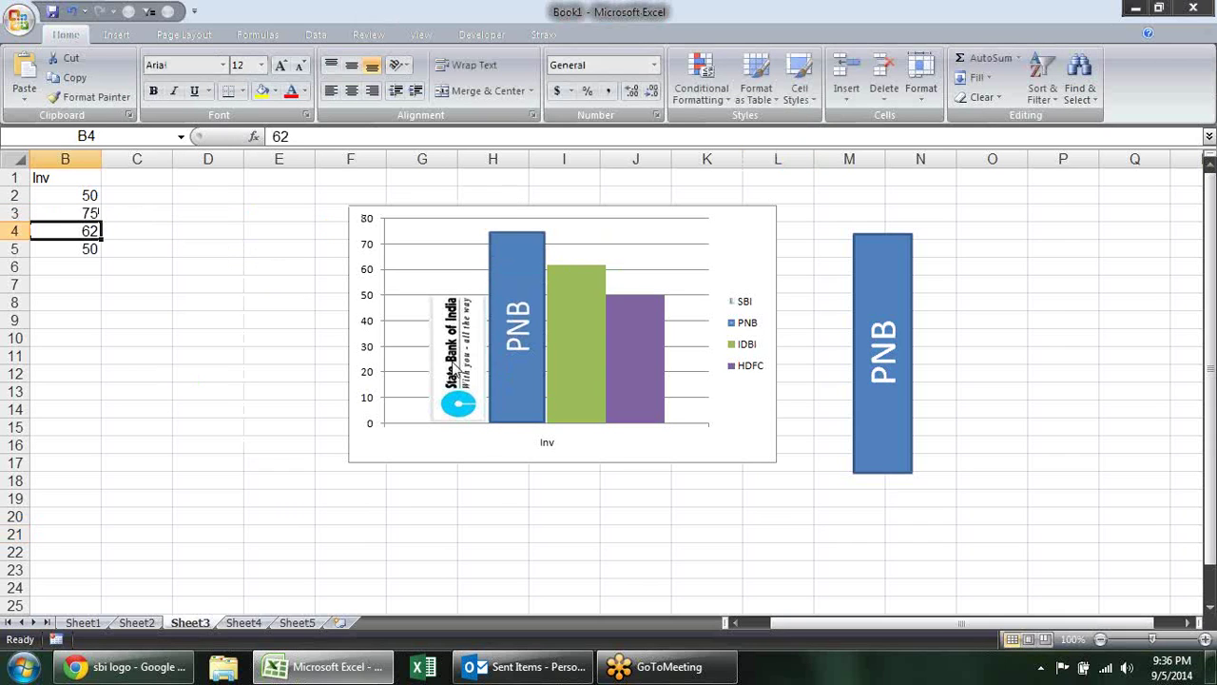
click(628, 537)
click(892, 272)
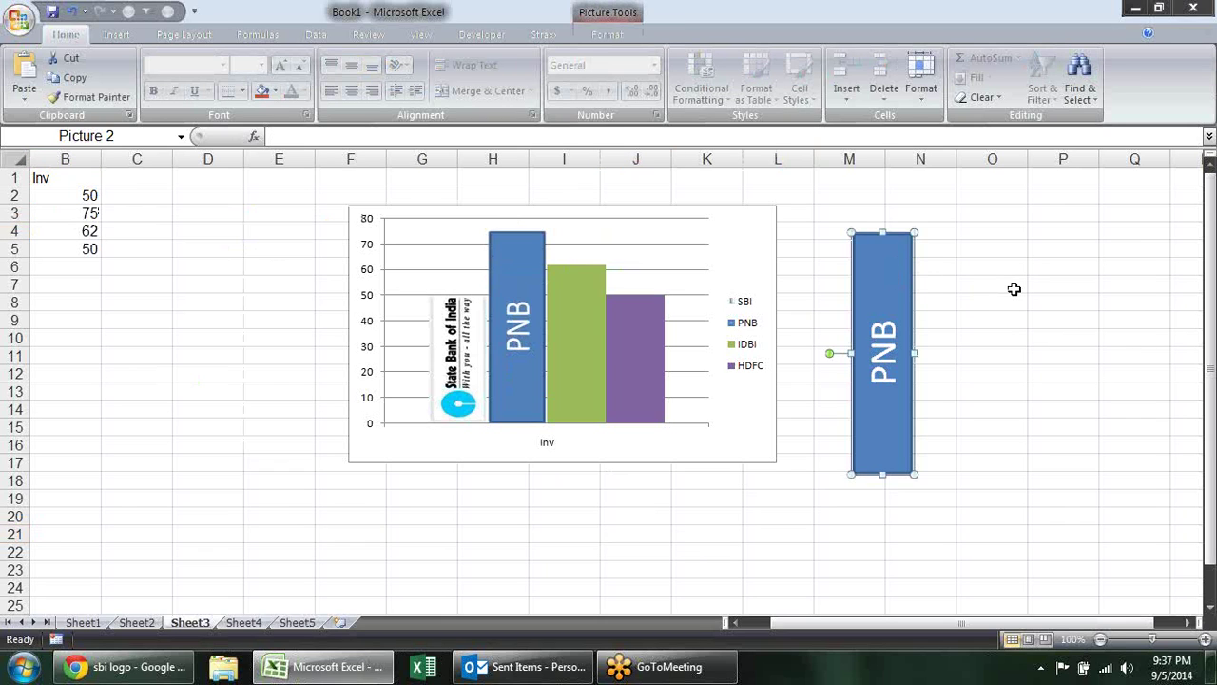
key(Delete)
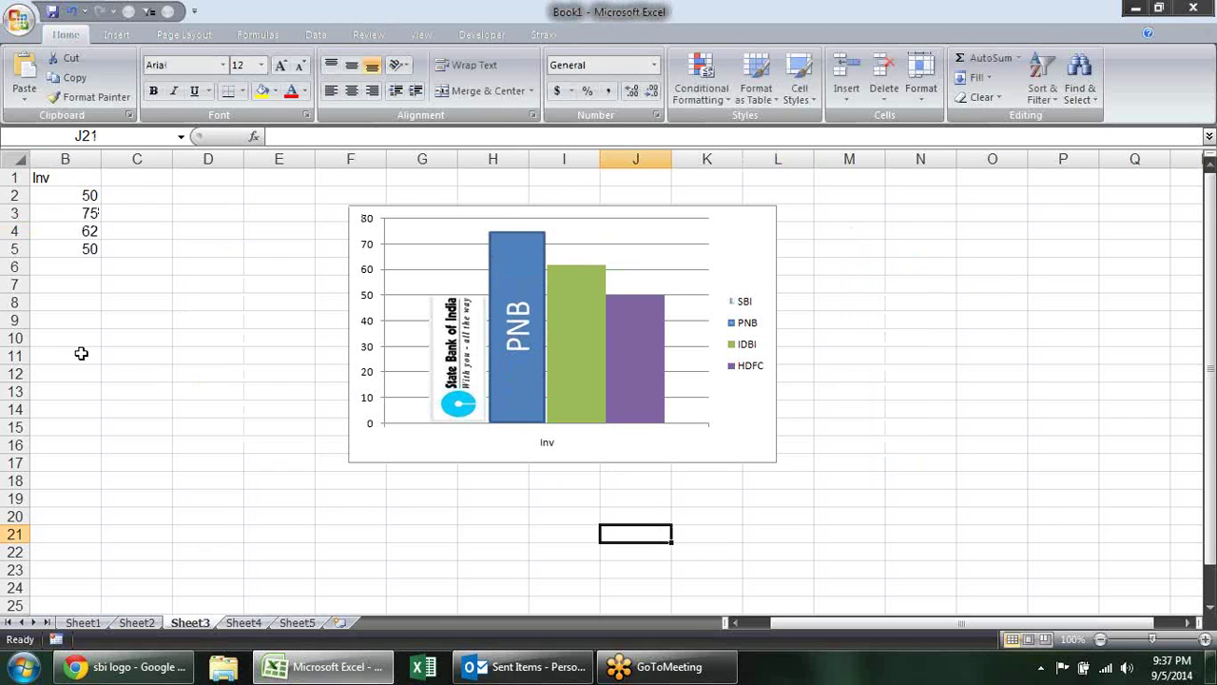
click(85, 352)
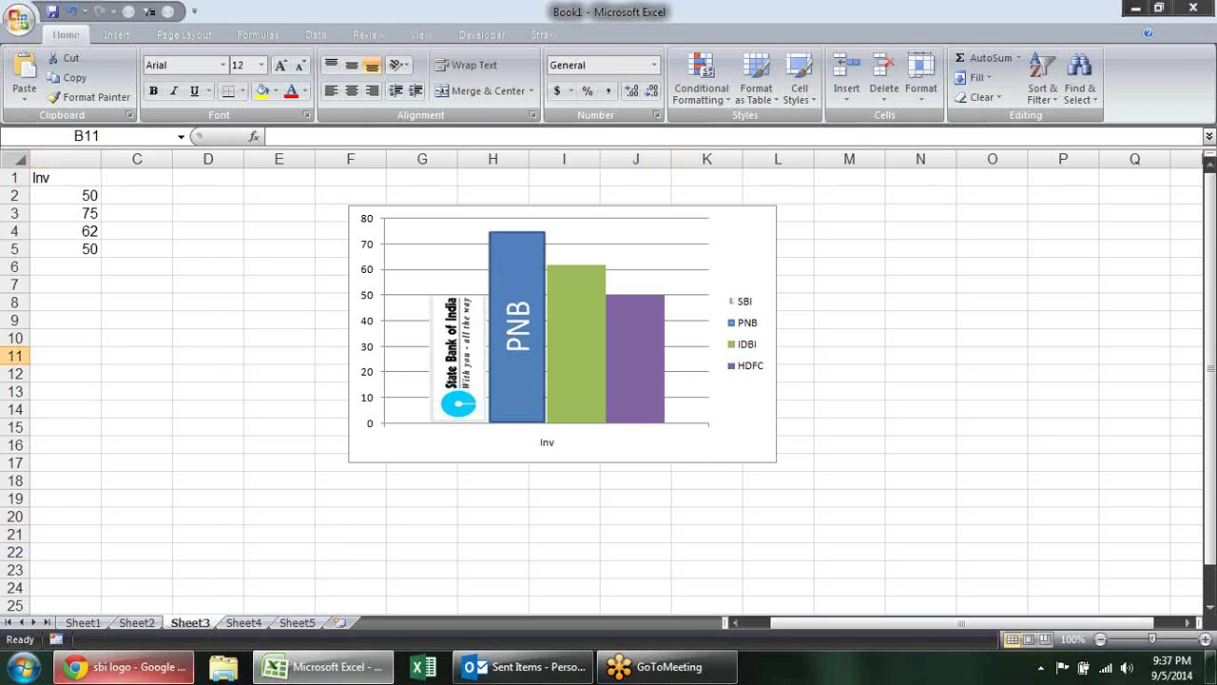
Copy the smaller Hindi-lettered SBI logo from Google Images and paste it at E15
click(123, 666)
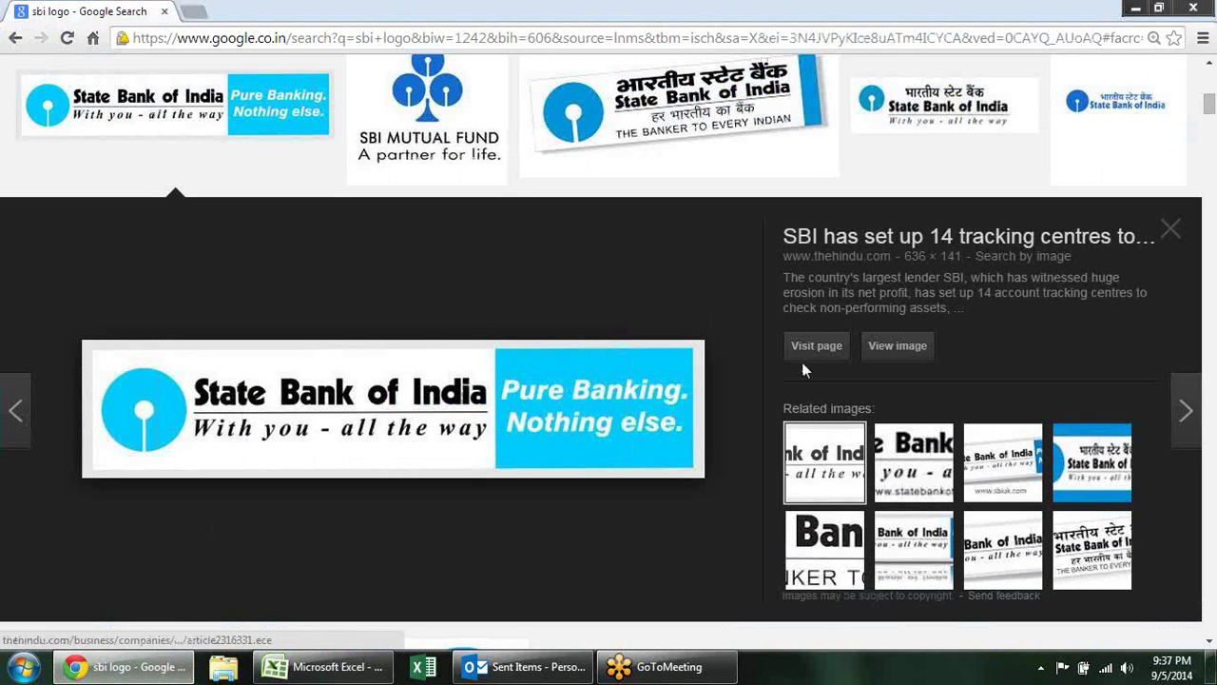
scroll(788, 361, up, 2)
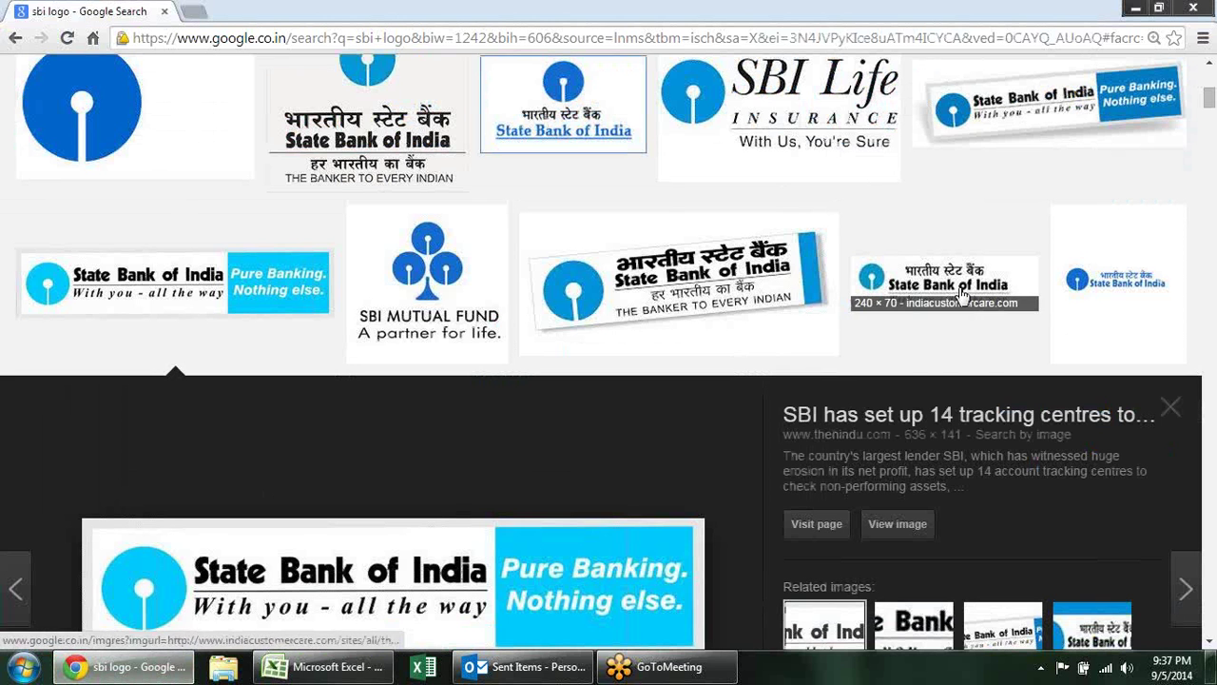
click(958, 287)
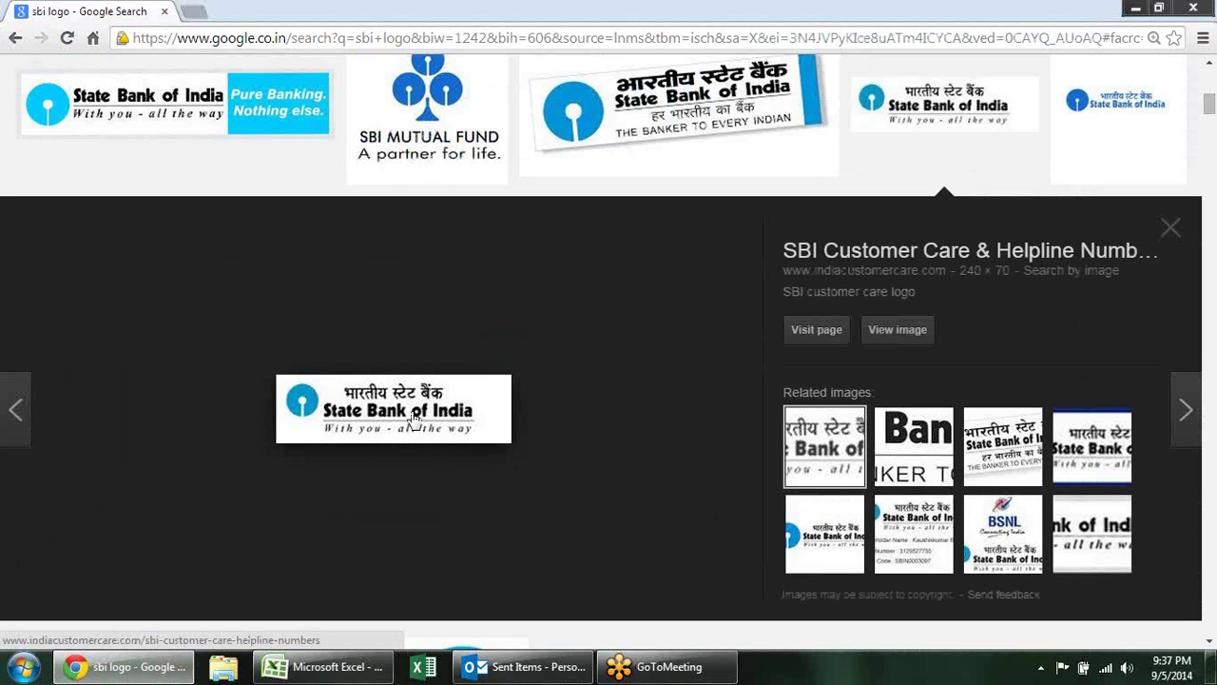
right_click(411, 413)
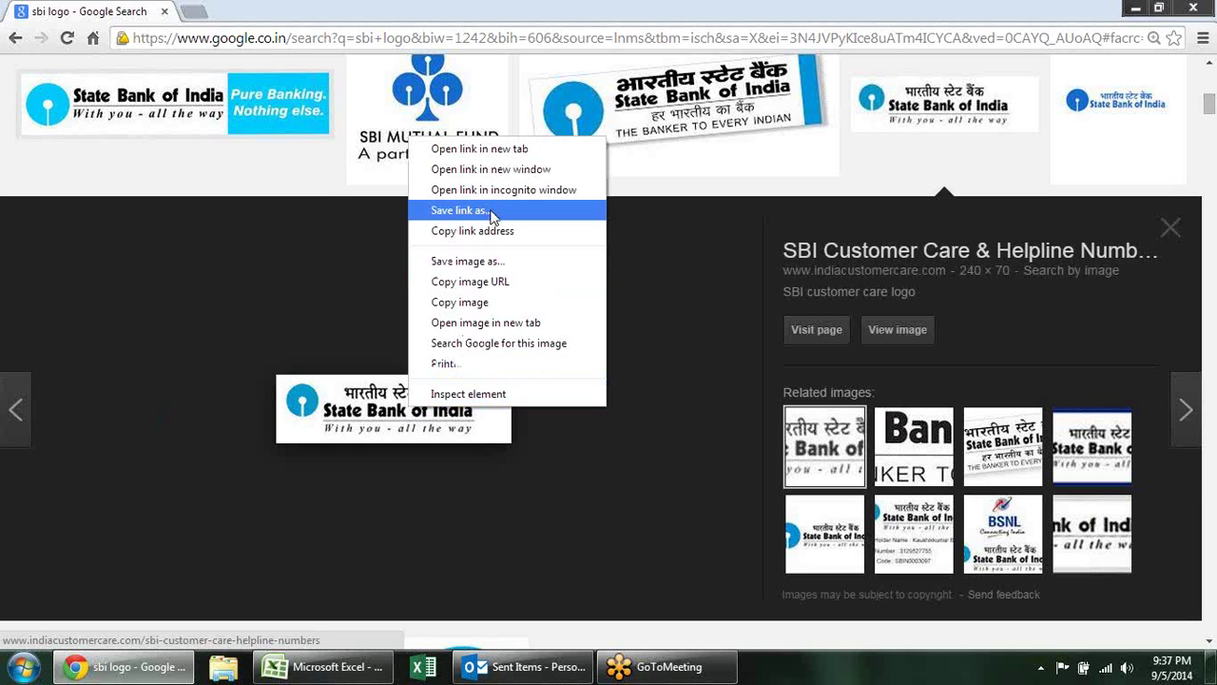
click(498, 302)
key(alt+Tab)
click(245, 428)
key(ctrl+v)
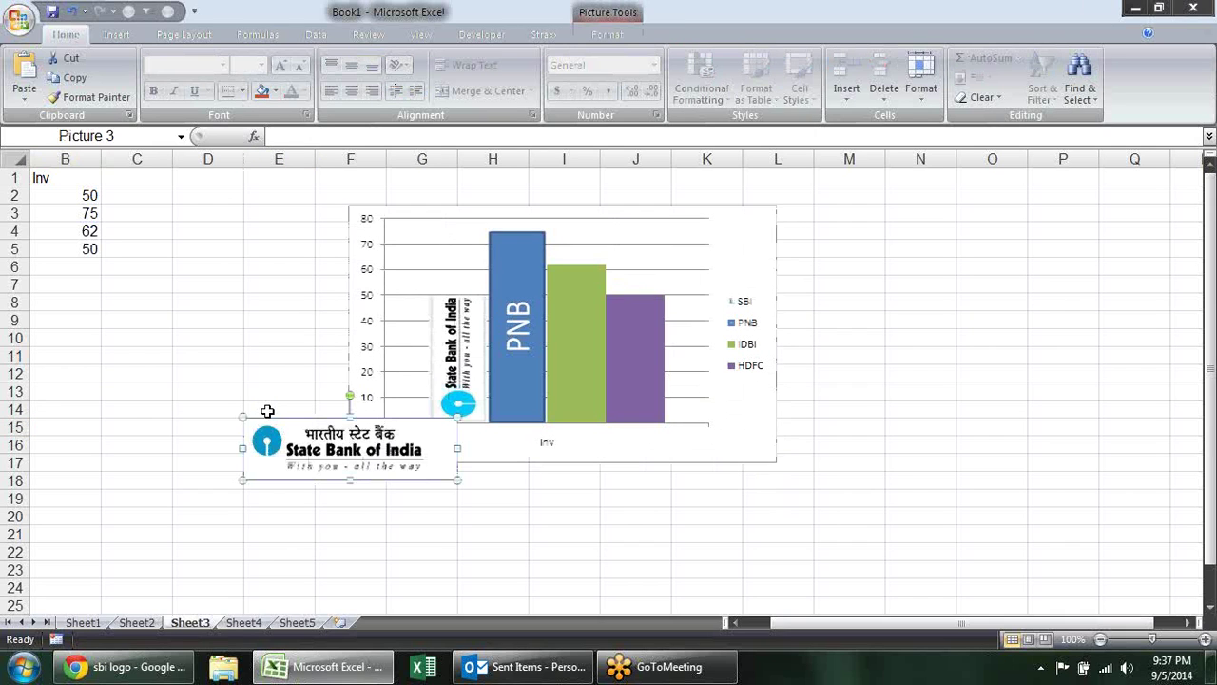
Delete the pasted logo from Excel and paste it into a new Paint canvas via mspnt
key(Delete)
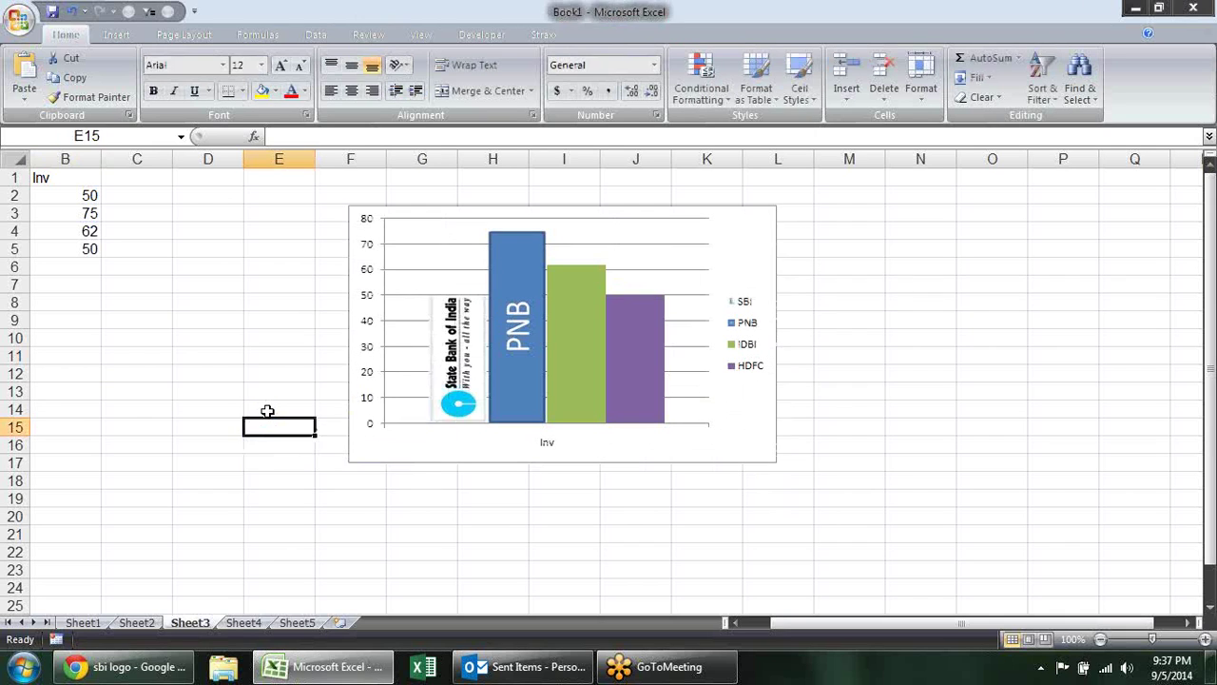
key(super+r)
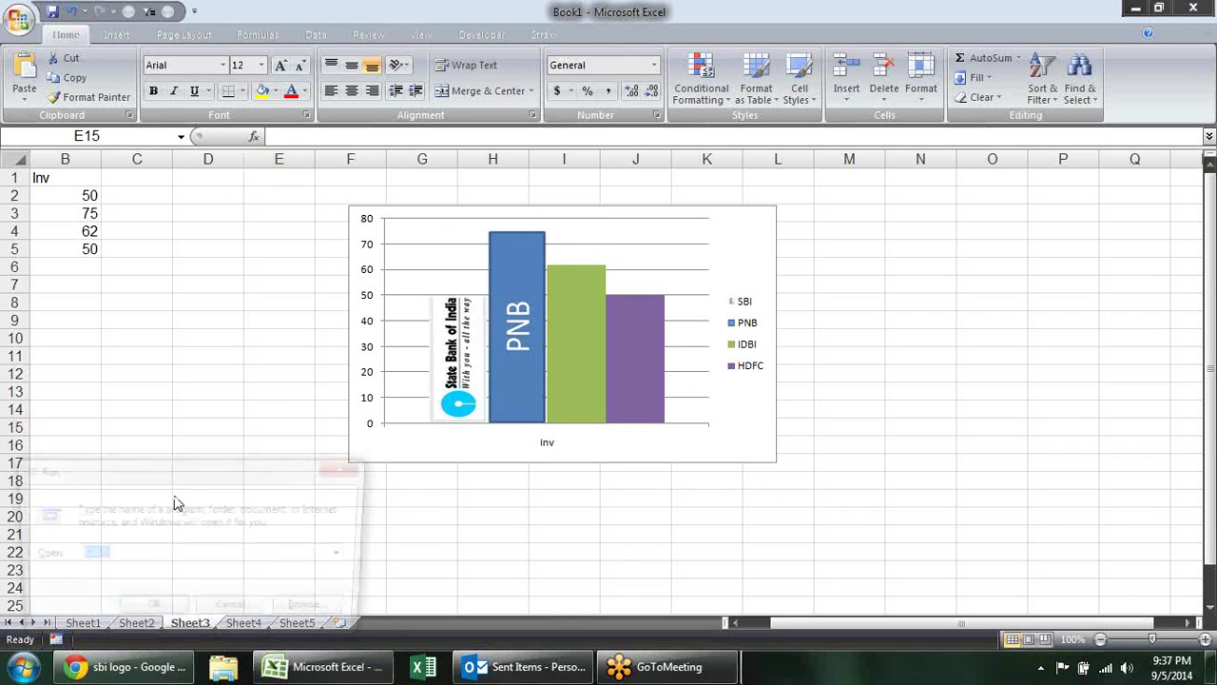
text(mspai)
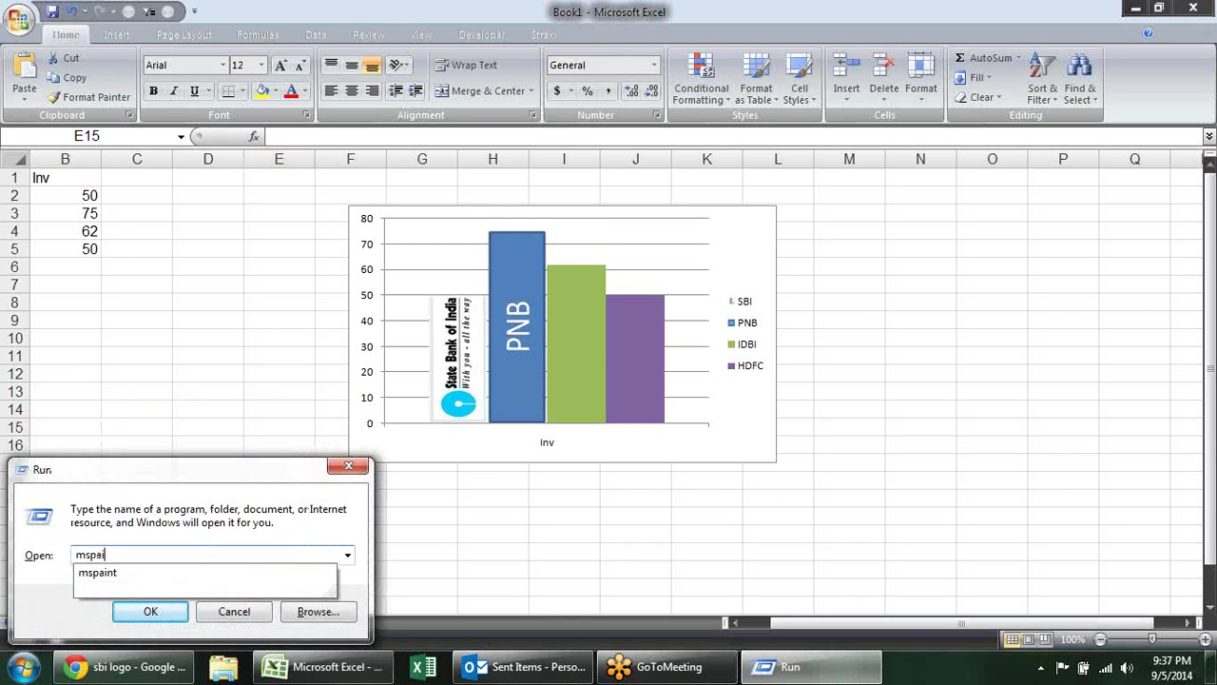
text(nt)
key(Return)
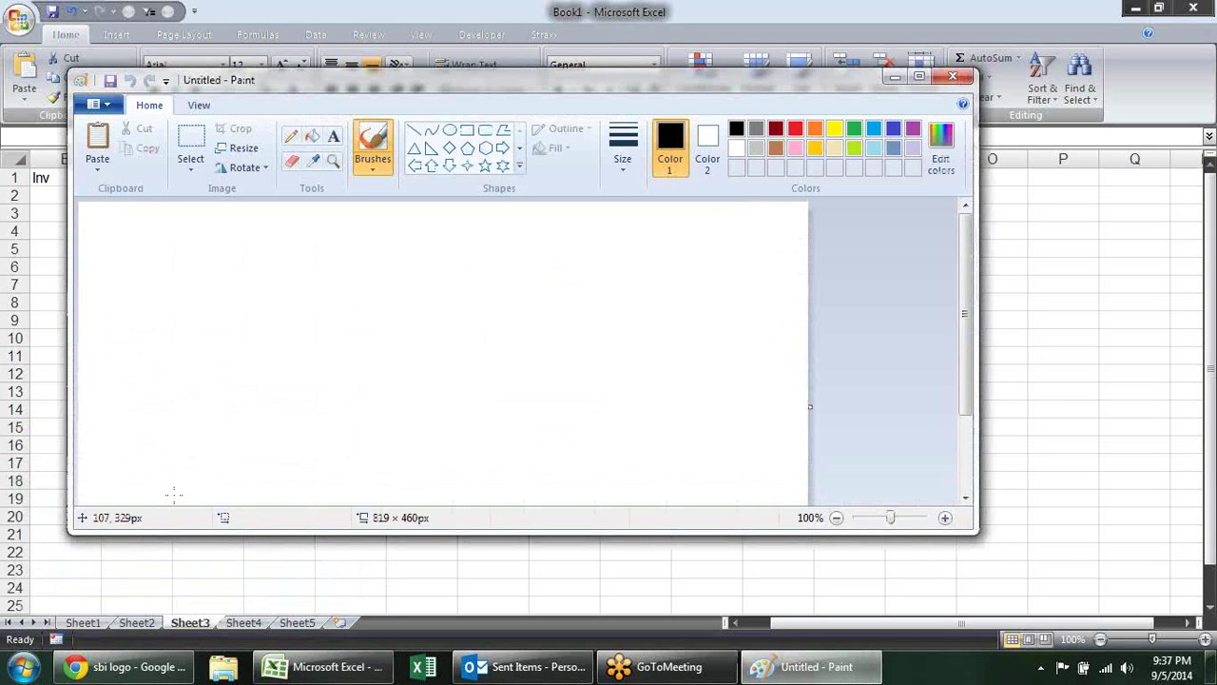
key(ctrl+v)
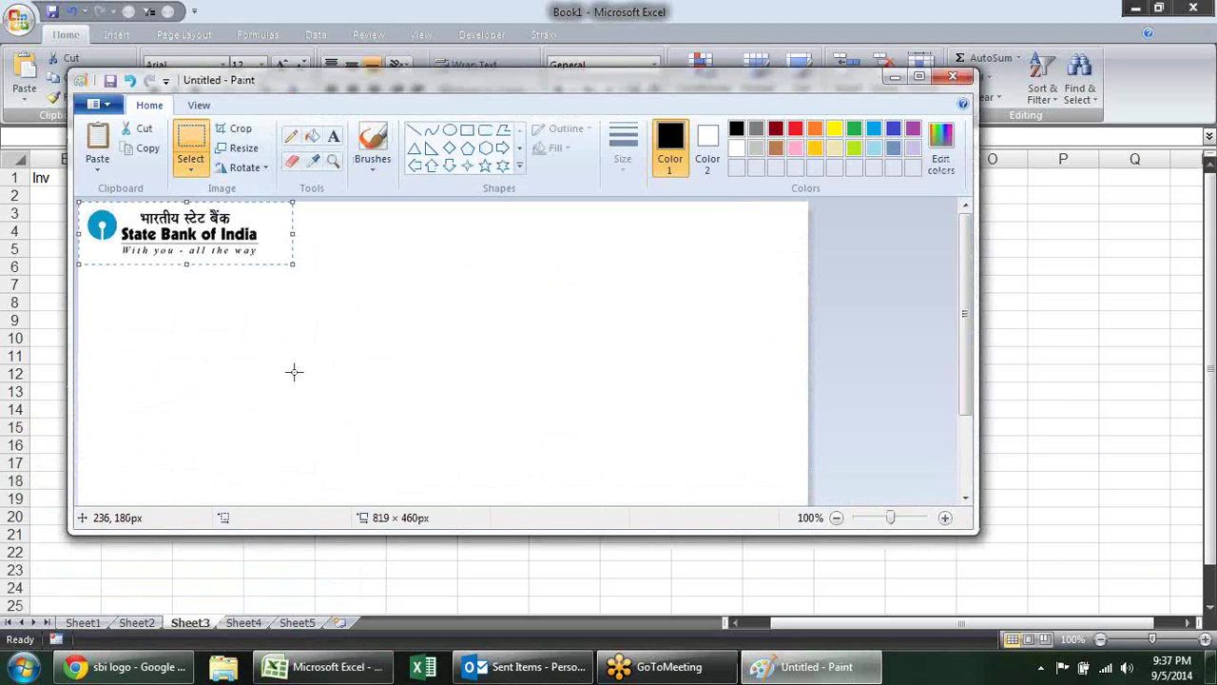
key(alt+Tab)
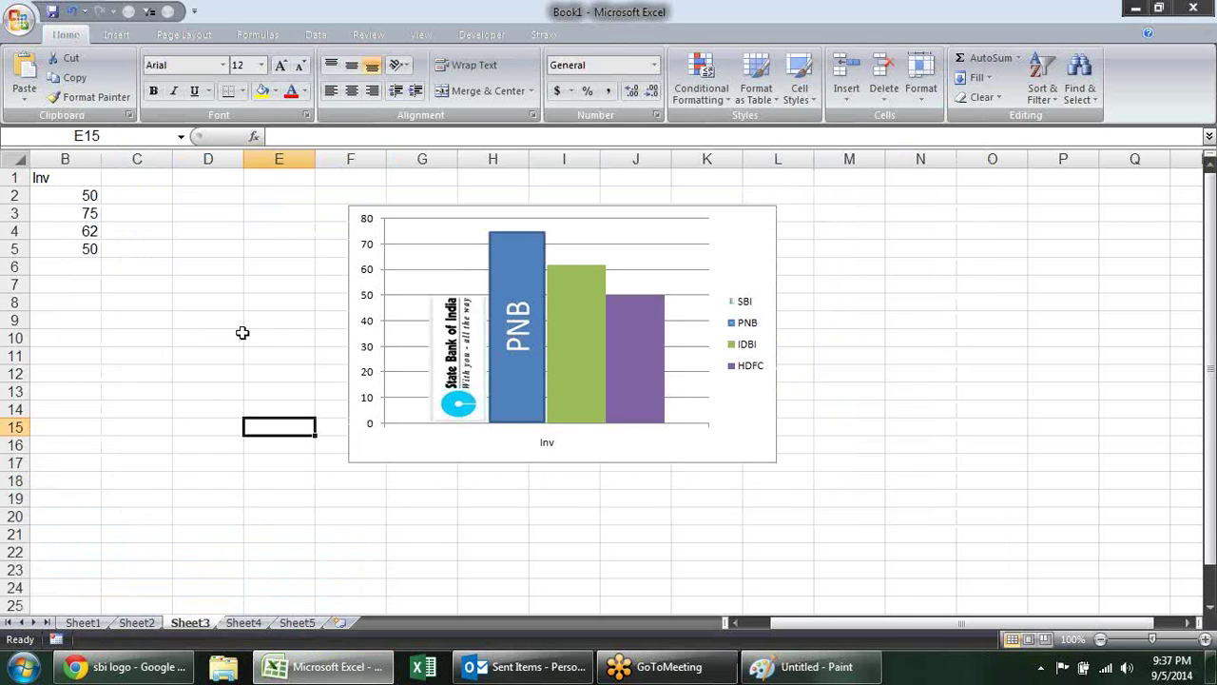
Paste the SBI logo, move it to rows 9–11, then delete it again
key(ctrl+v)
mouse_move(145, 239)
mouse_down()
mouse_move(178, 345)
mouse_move(311, 363)
mouse_up()
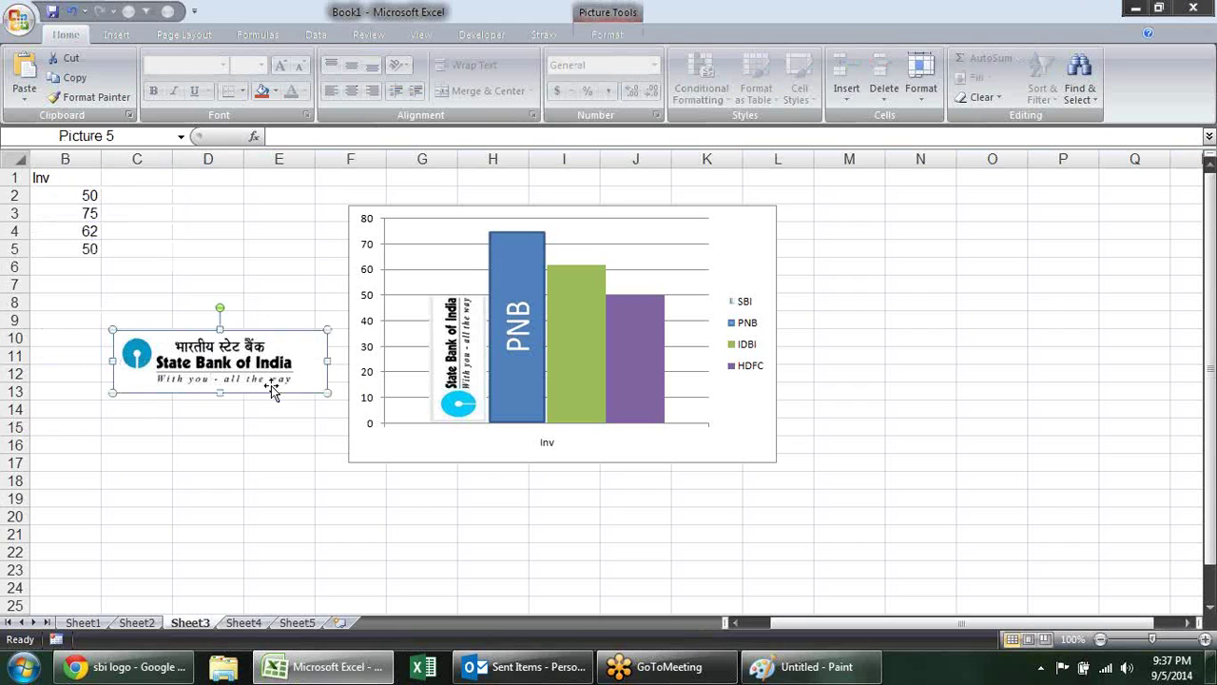
key(Delete)
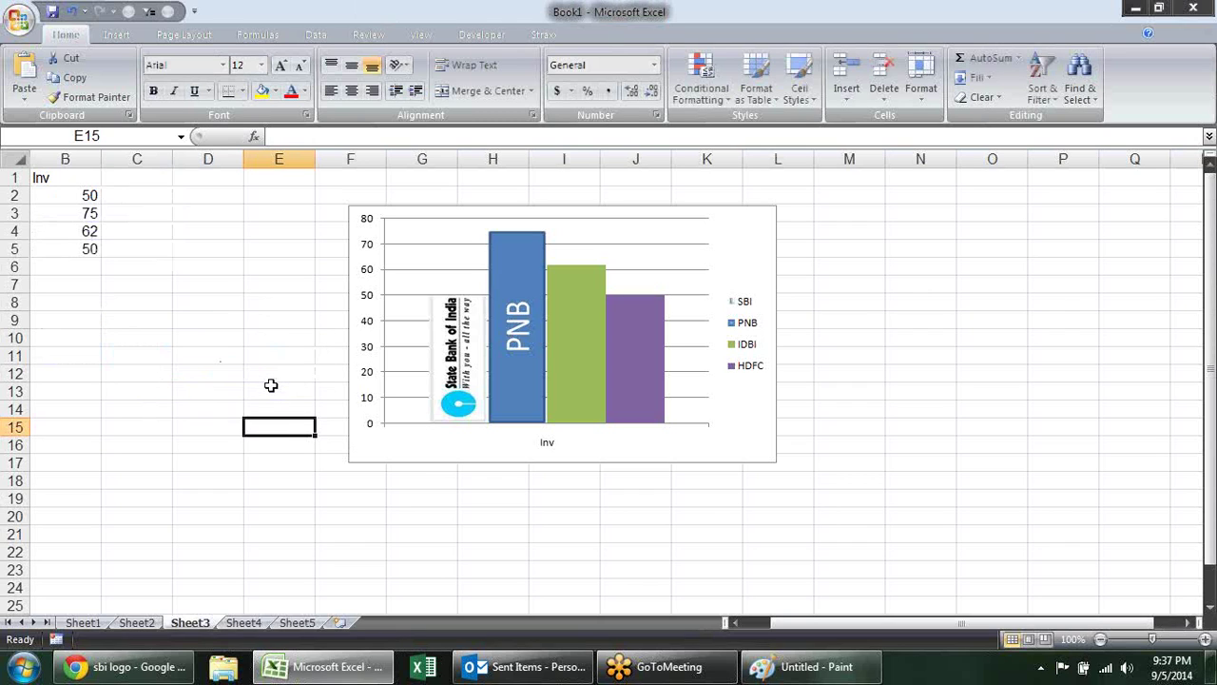
Close Paint without saving the logo image
key(alt)
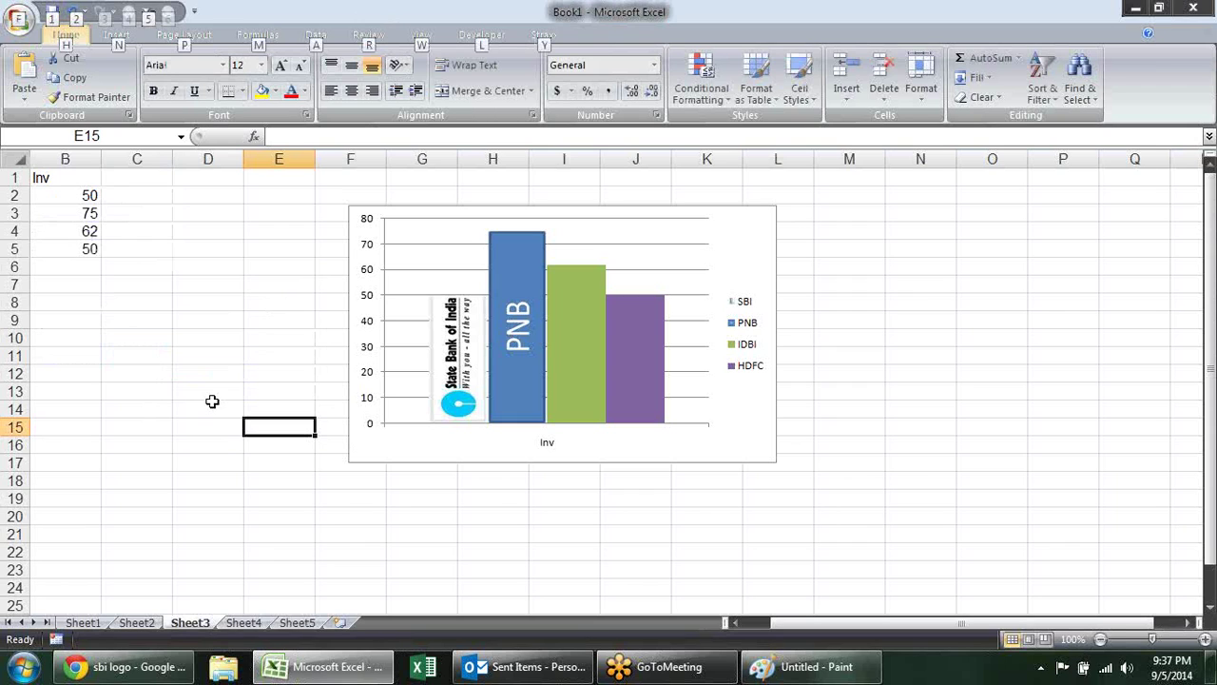
right_click(816, 666)
click(822, 622)
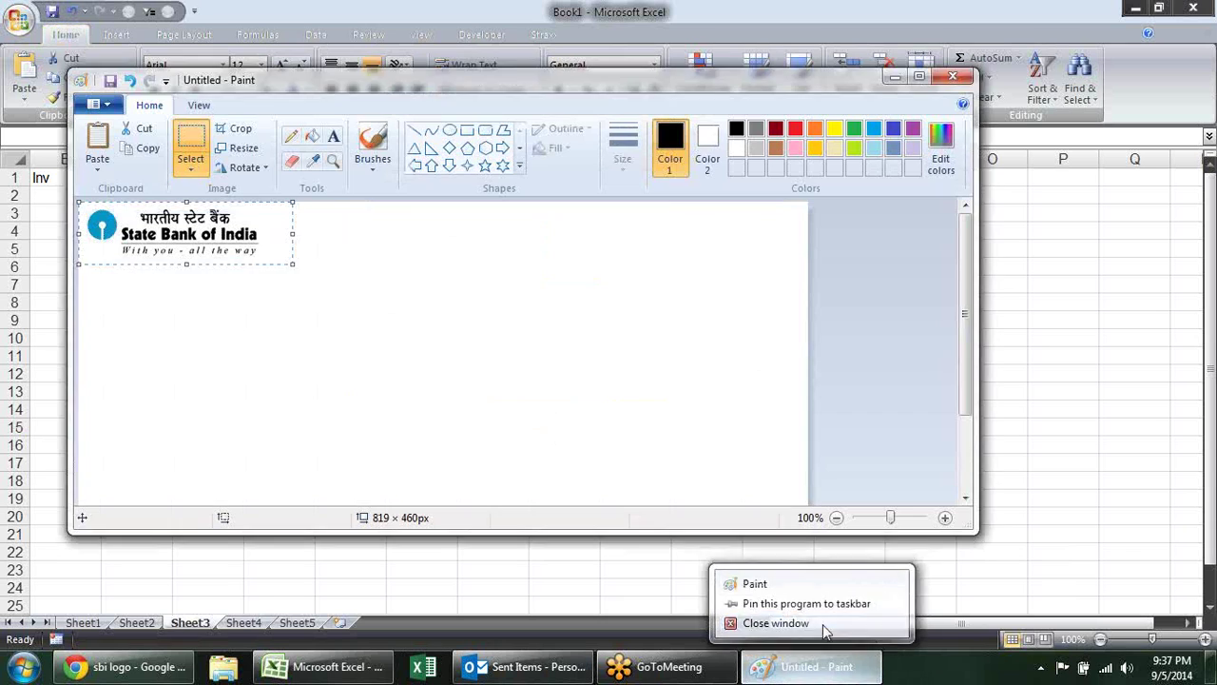
click(570, 312)
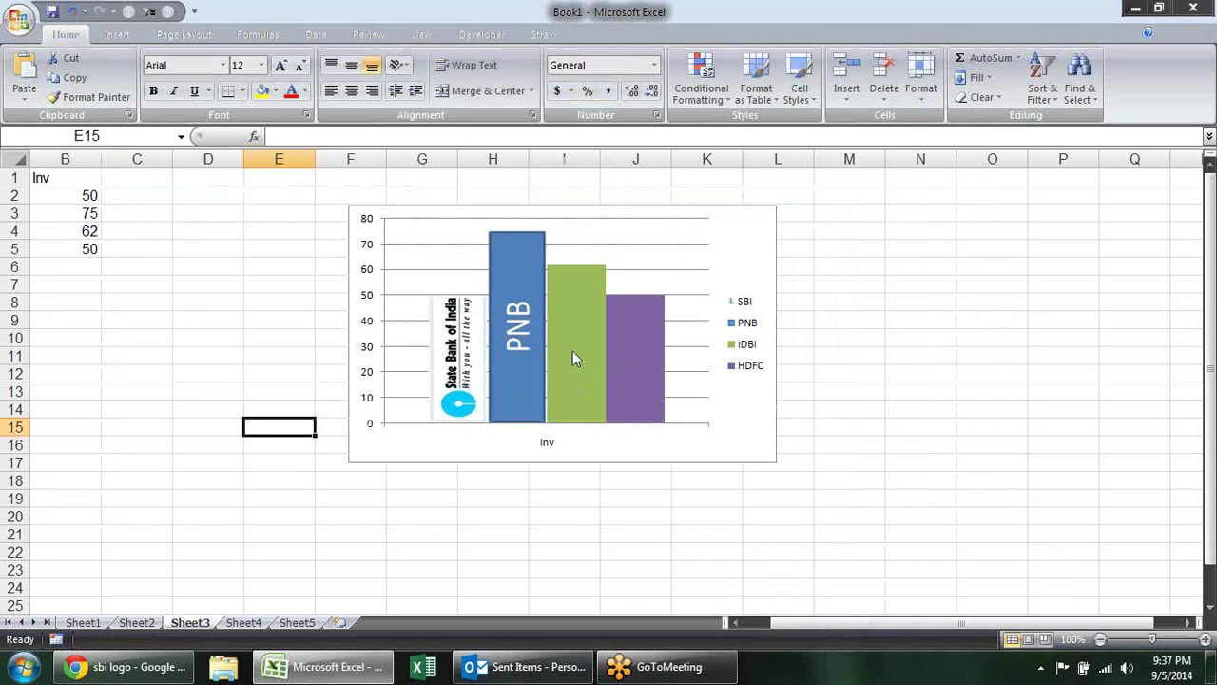
Give the Sheet3 investment chart area a gradient fill background
click(775, 447)
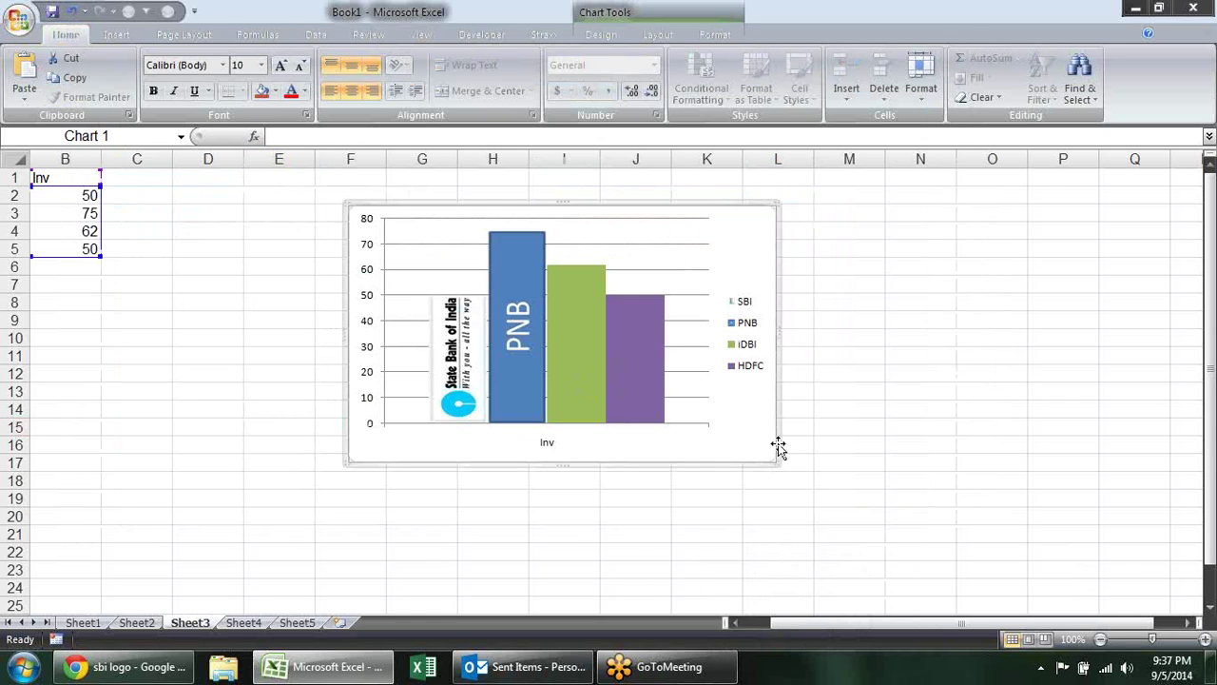
right_click(773, 235)
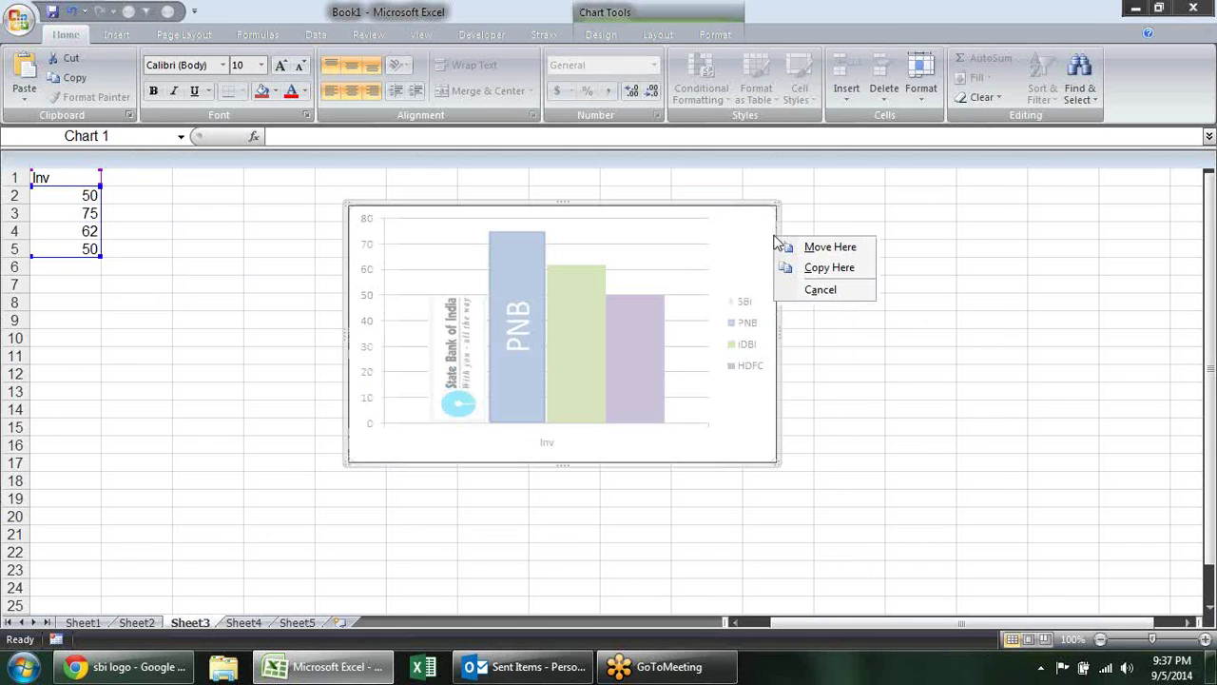
click(851, 409)
click(769, 403)
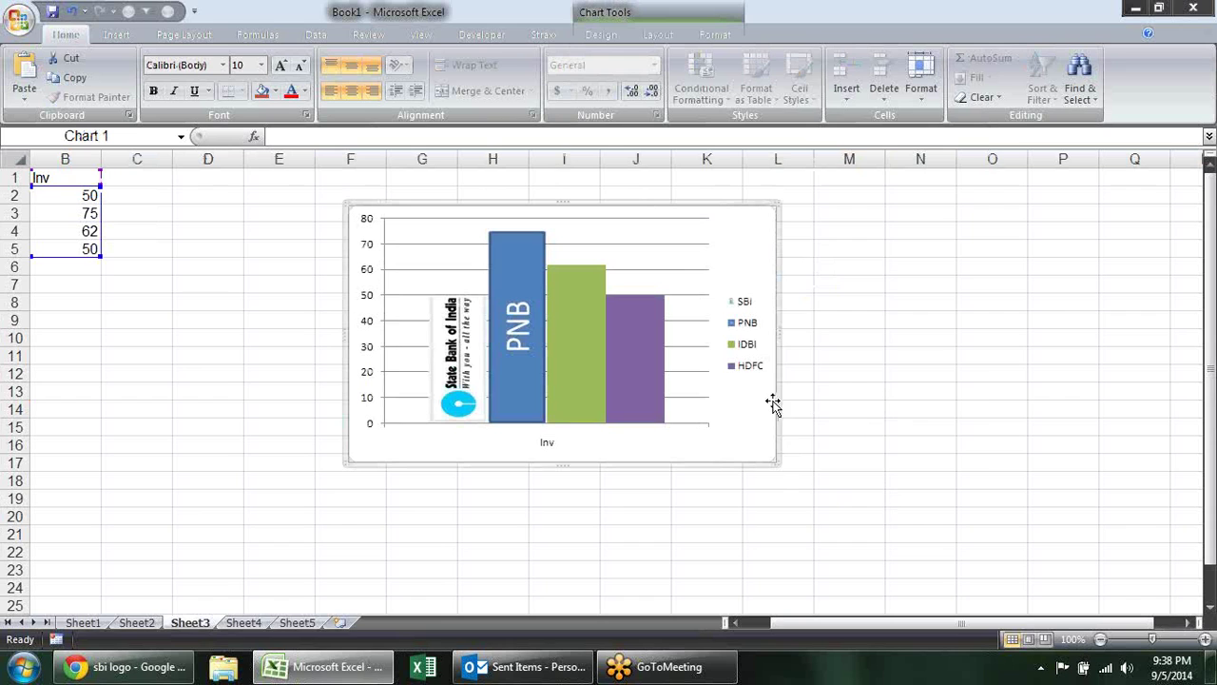
right_click(773, 403)
click(825, 392)
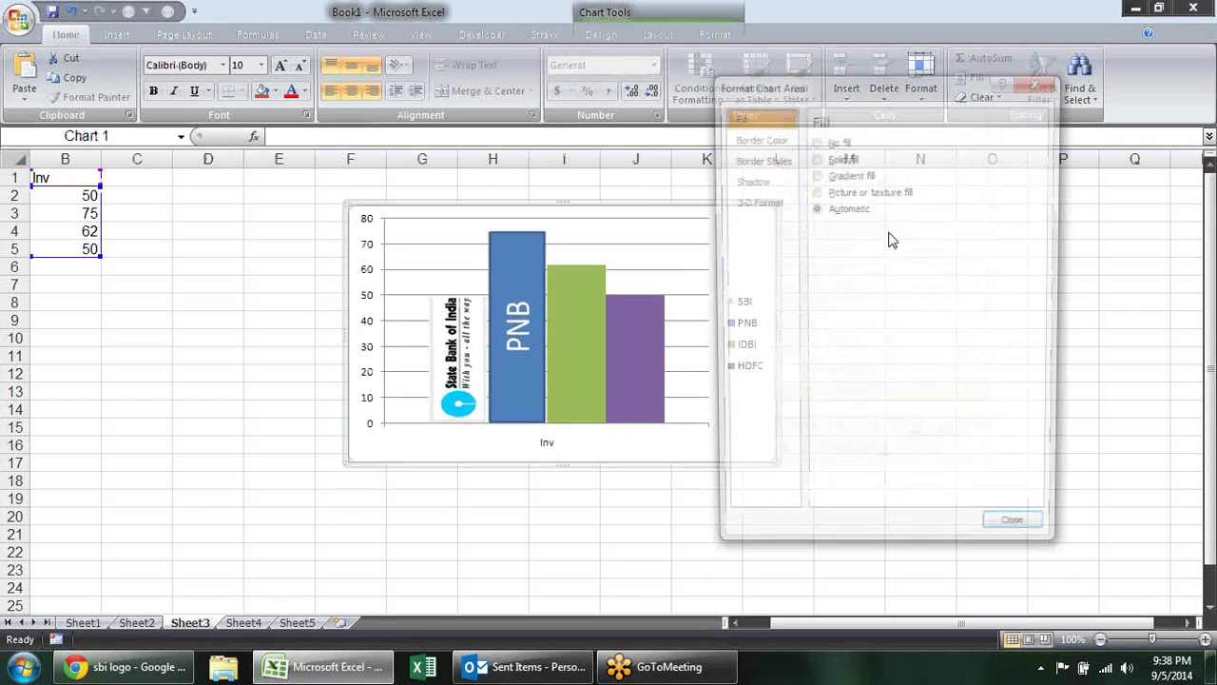
click(833, 175)
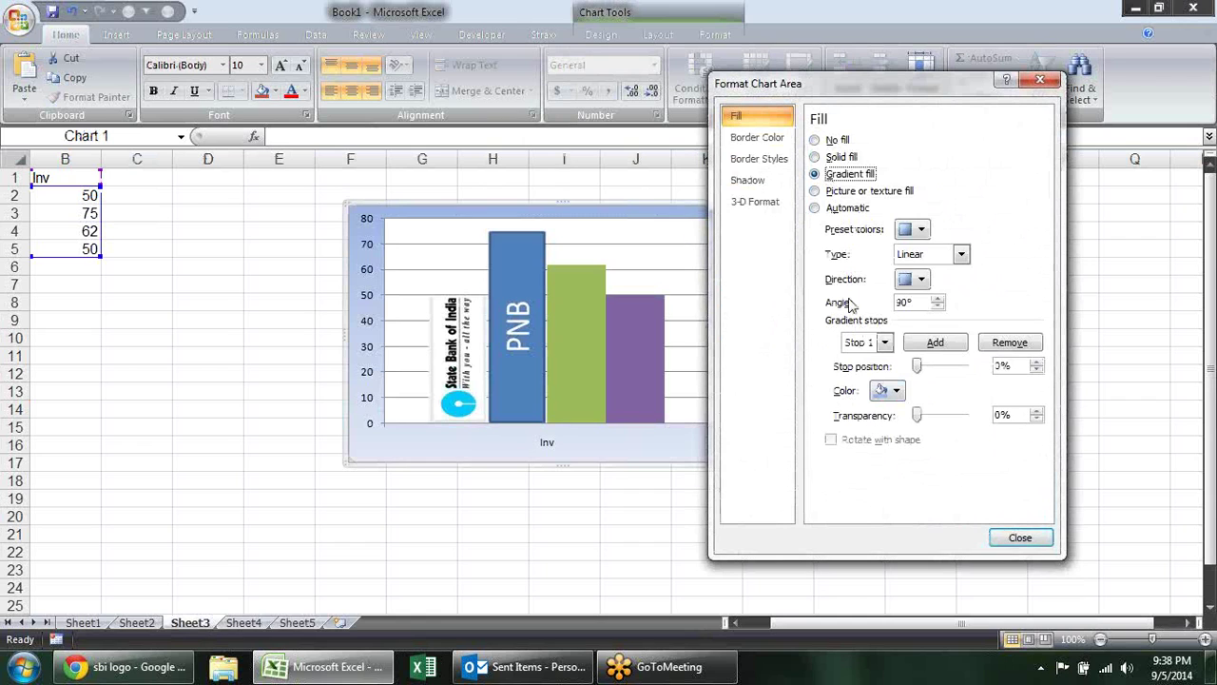
click(1014, 537)
Set the plot area to no fill and no border line so the gradient shows through
click(676, 253)
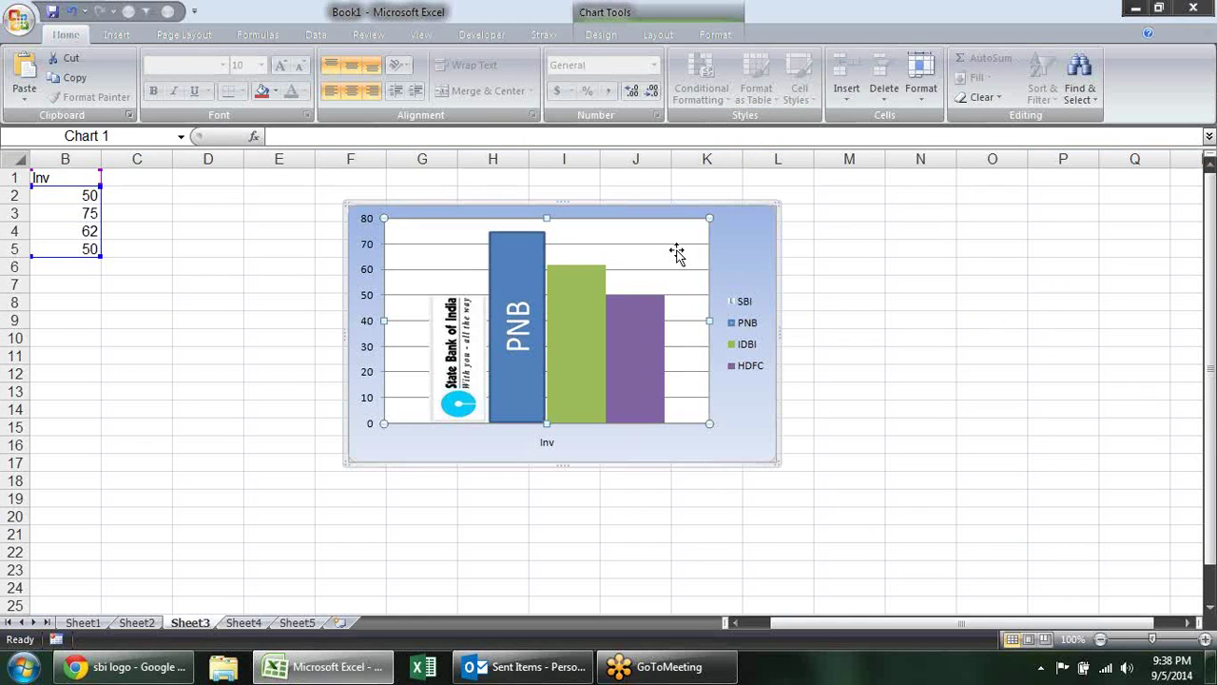
click(680, 245)
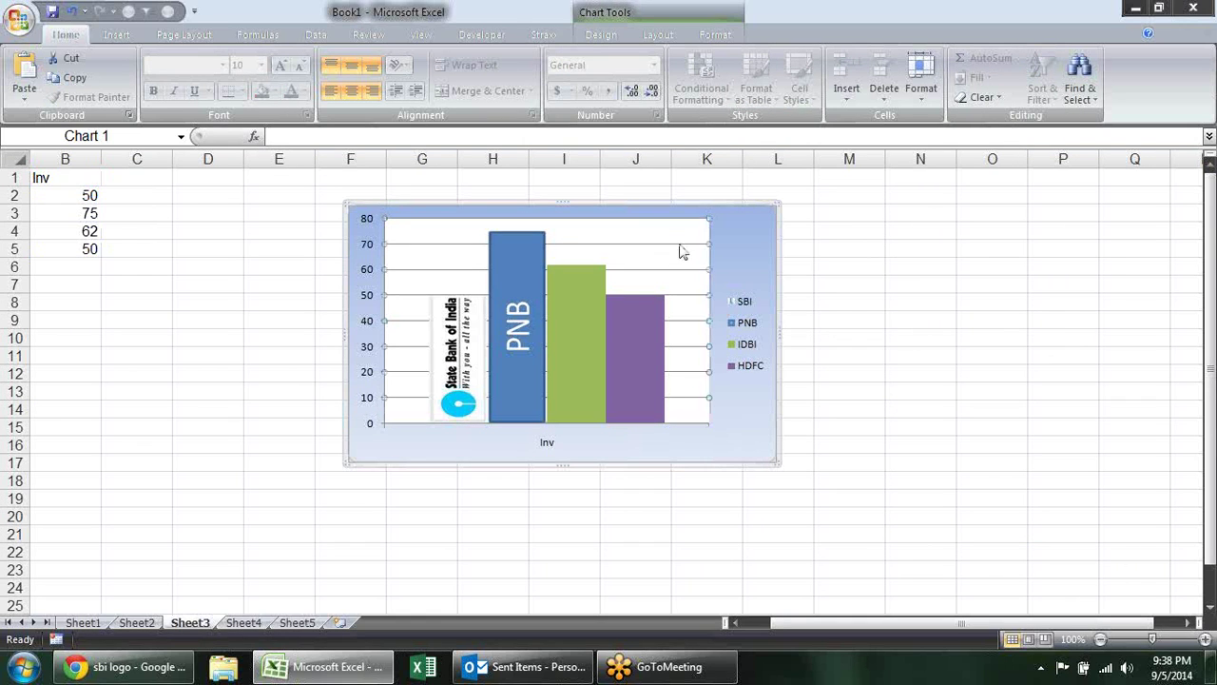
click(683, 243)
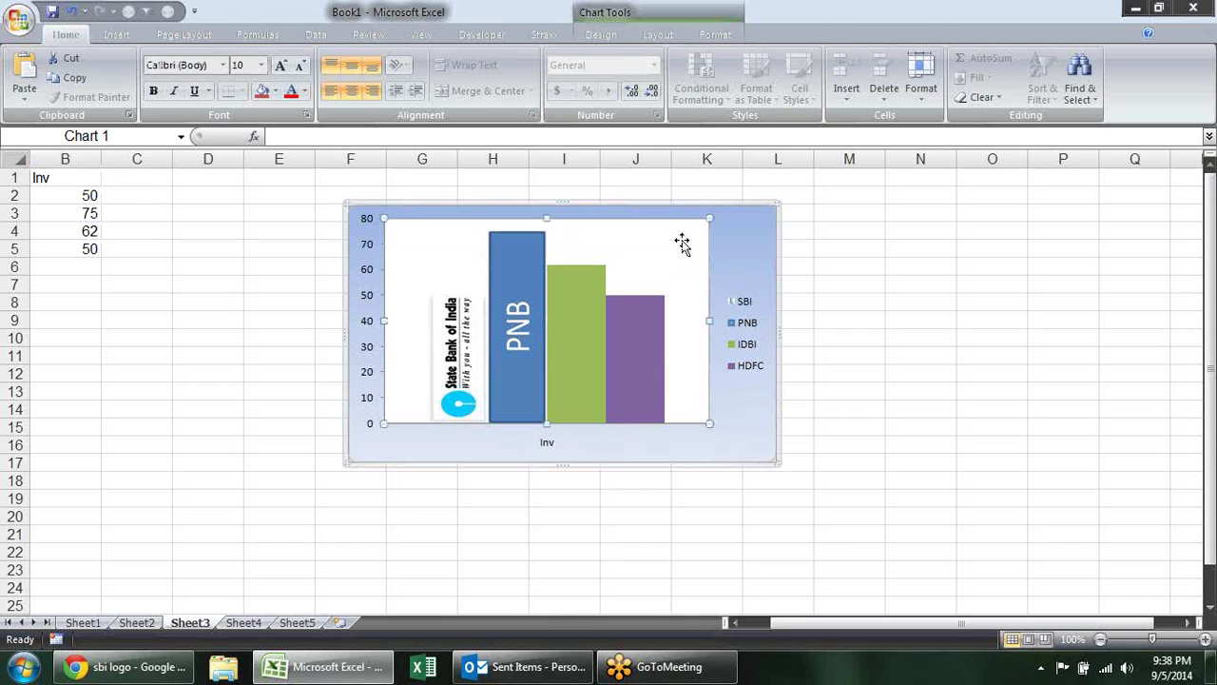
right_click(682, 243)
click(752, 348)
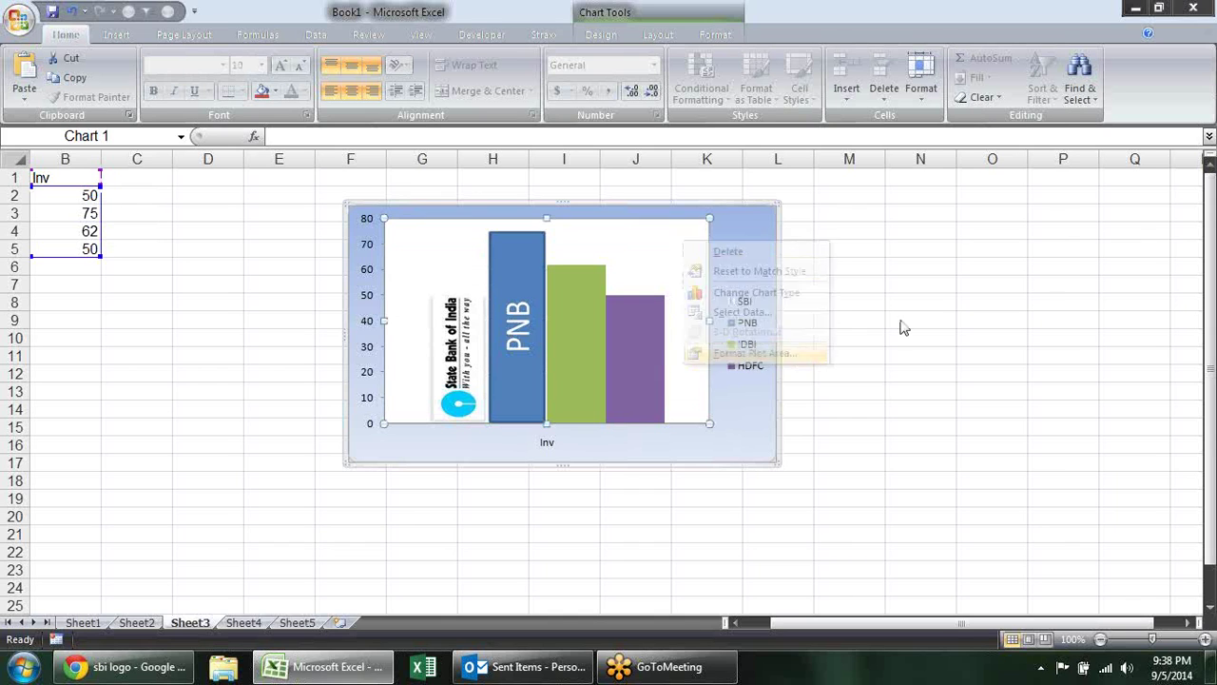
click(836, 141)
click(757, 137)
click(829, 145)
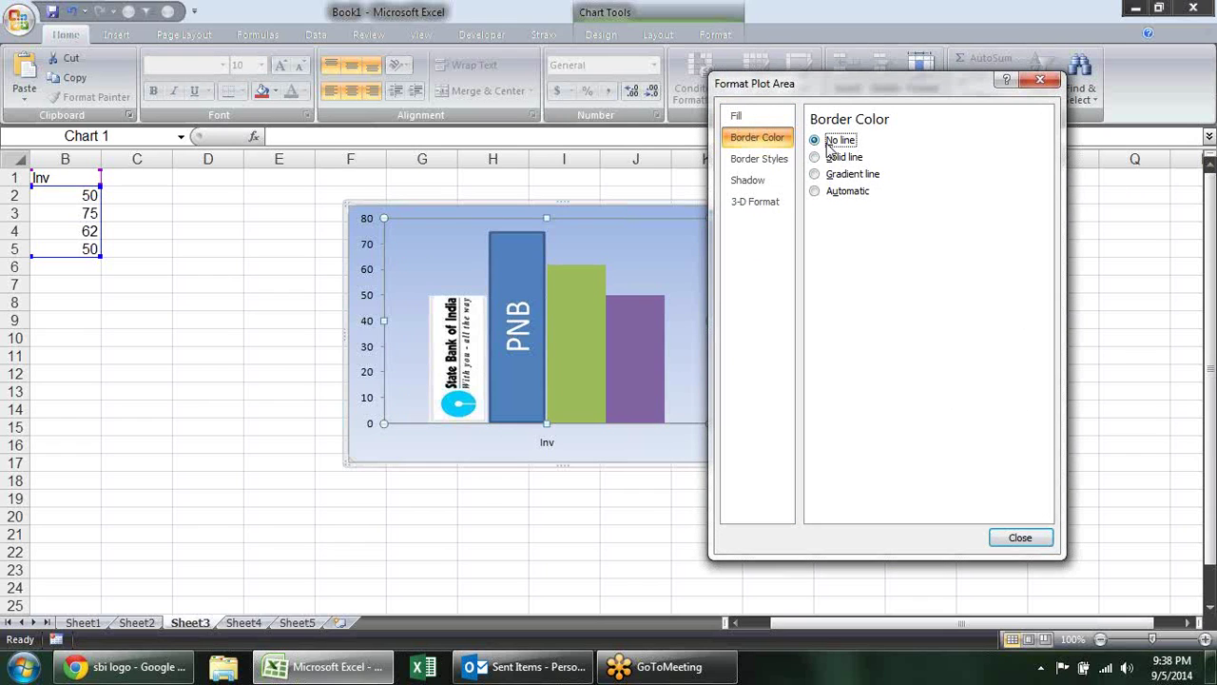
click(1020, 537)
click(910, 462)
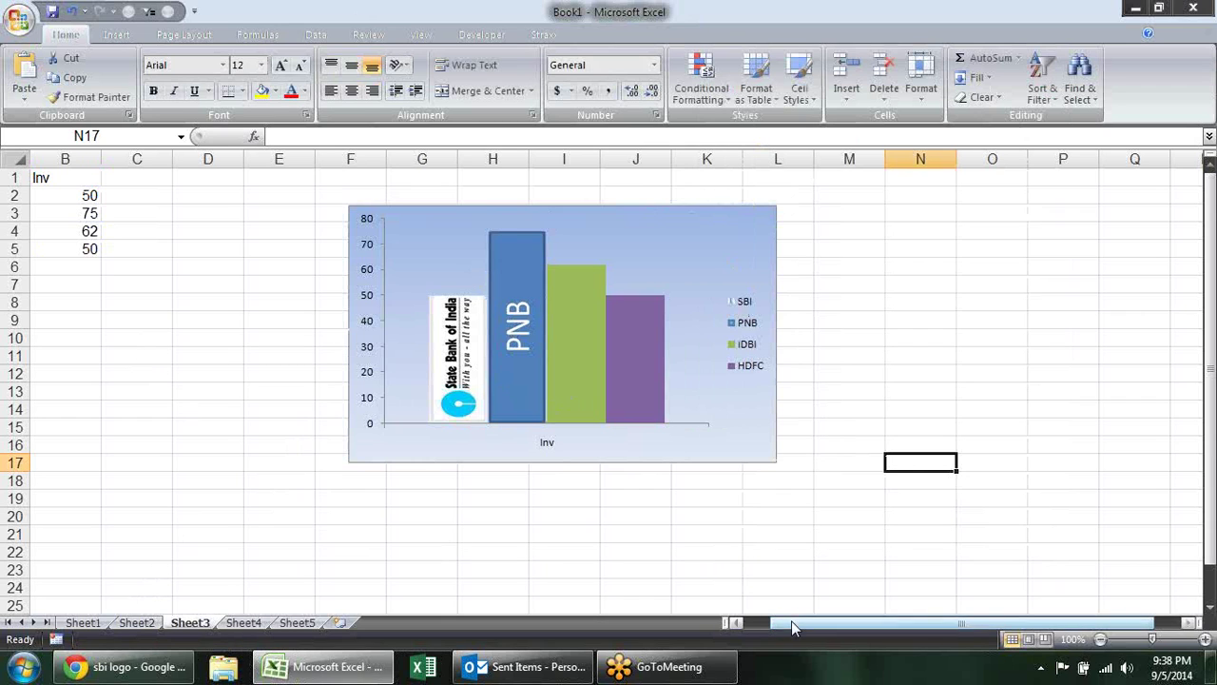
Copy the Banks and Inv data A1:B5 from Sheet3 and paste it into Sheet4
drag(791, 621, 756, 621)
drag(45, 177, 128, 255)
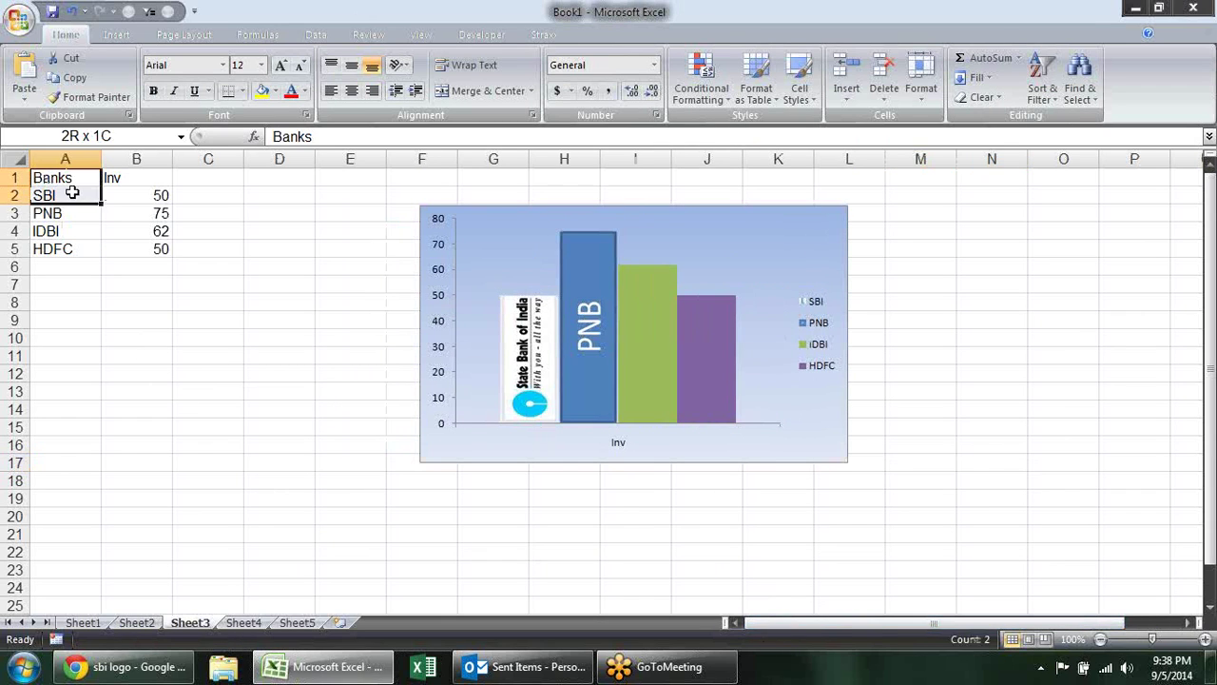
key(ctrl+c)
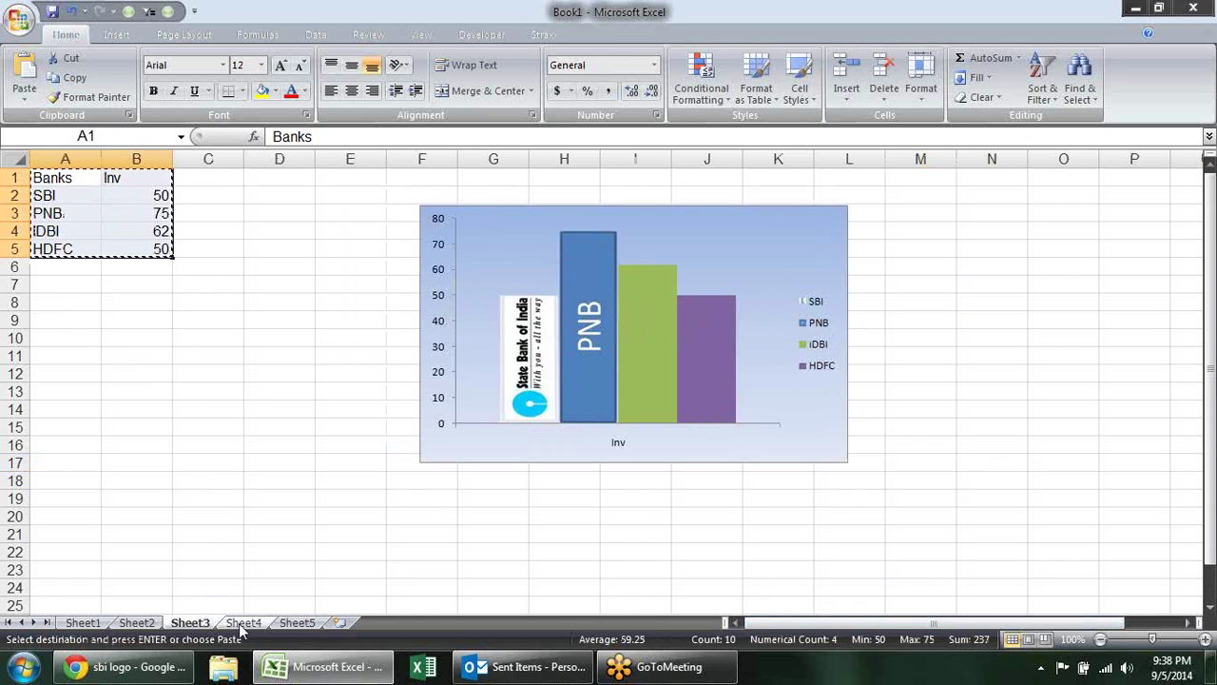
click(242, 623)
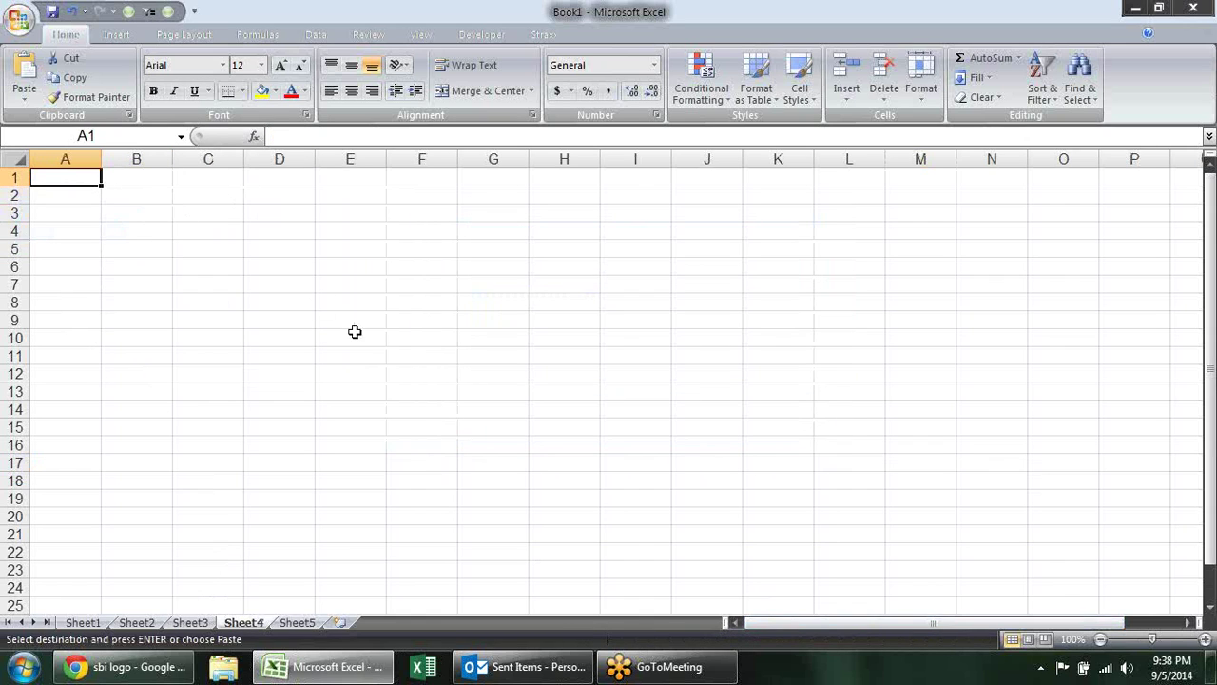
key(ctrl+v)
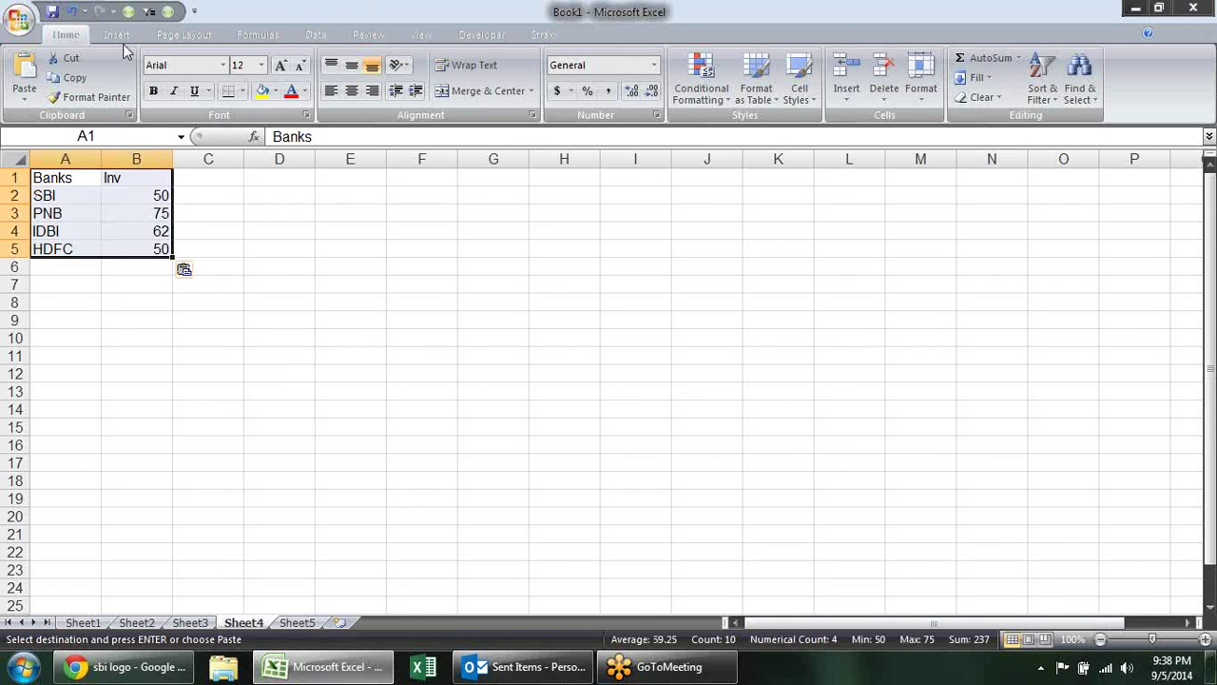
Insert a clustered column chart of Inv on Sheet4
click(116, 35)
click(282, 95)
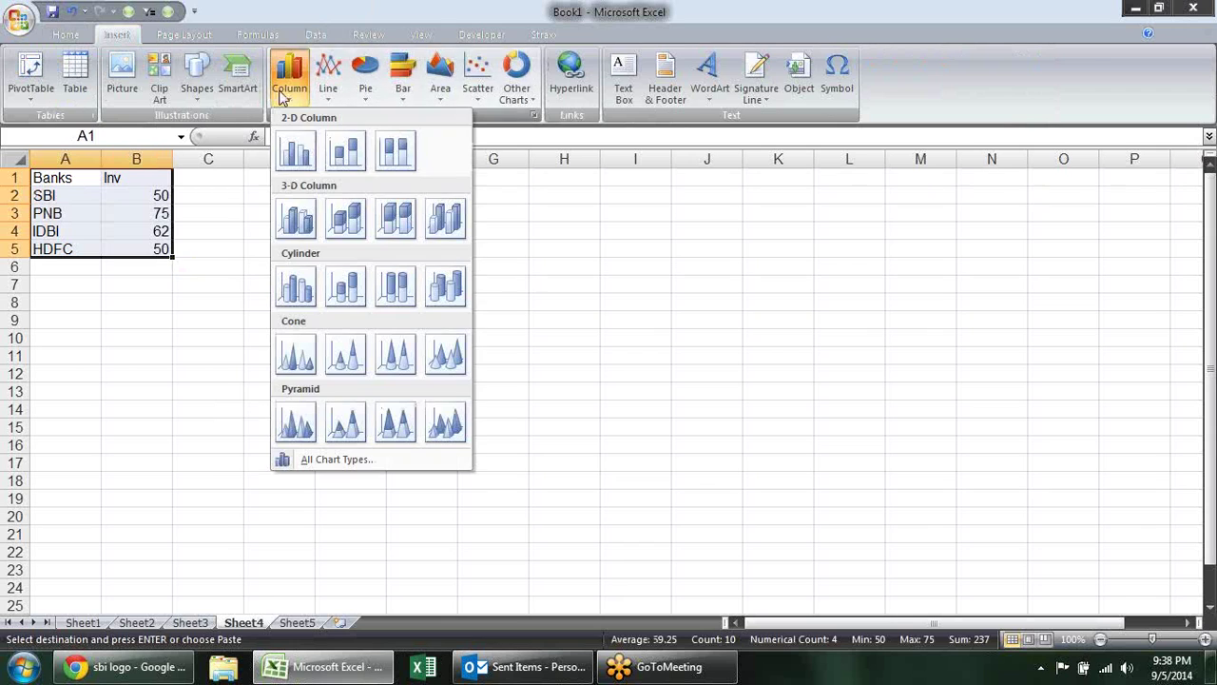
click(296, 149)
click(329, 356)
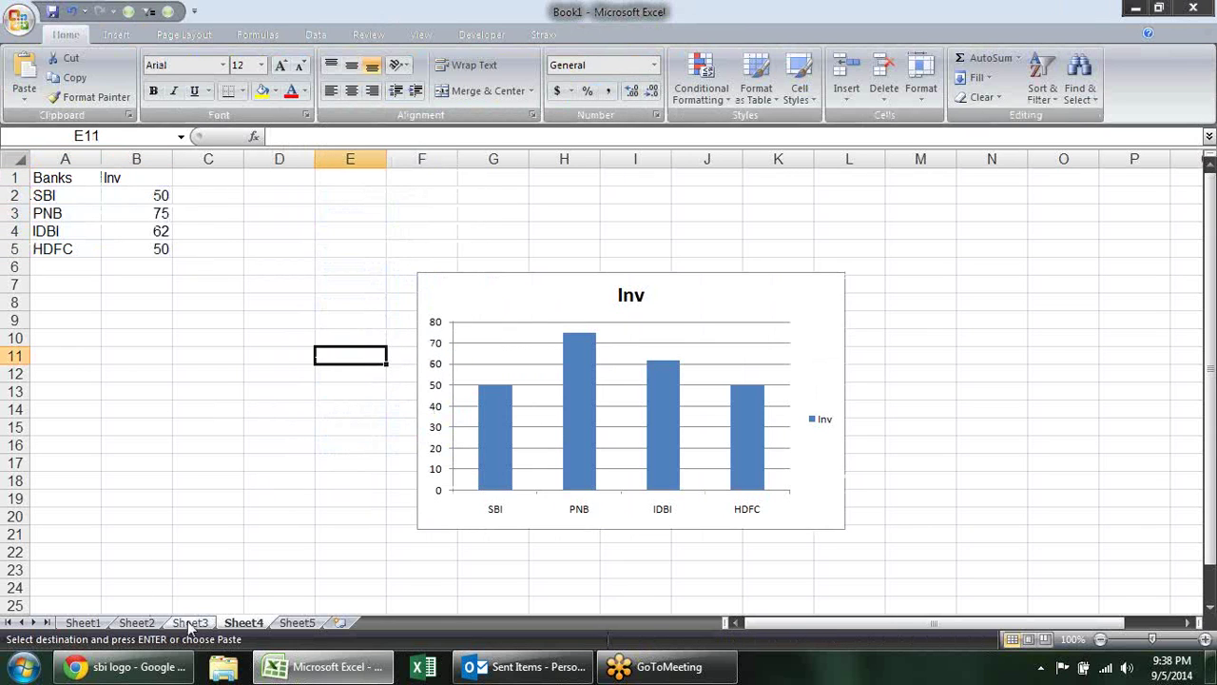
click(190, 622)
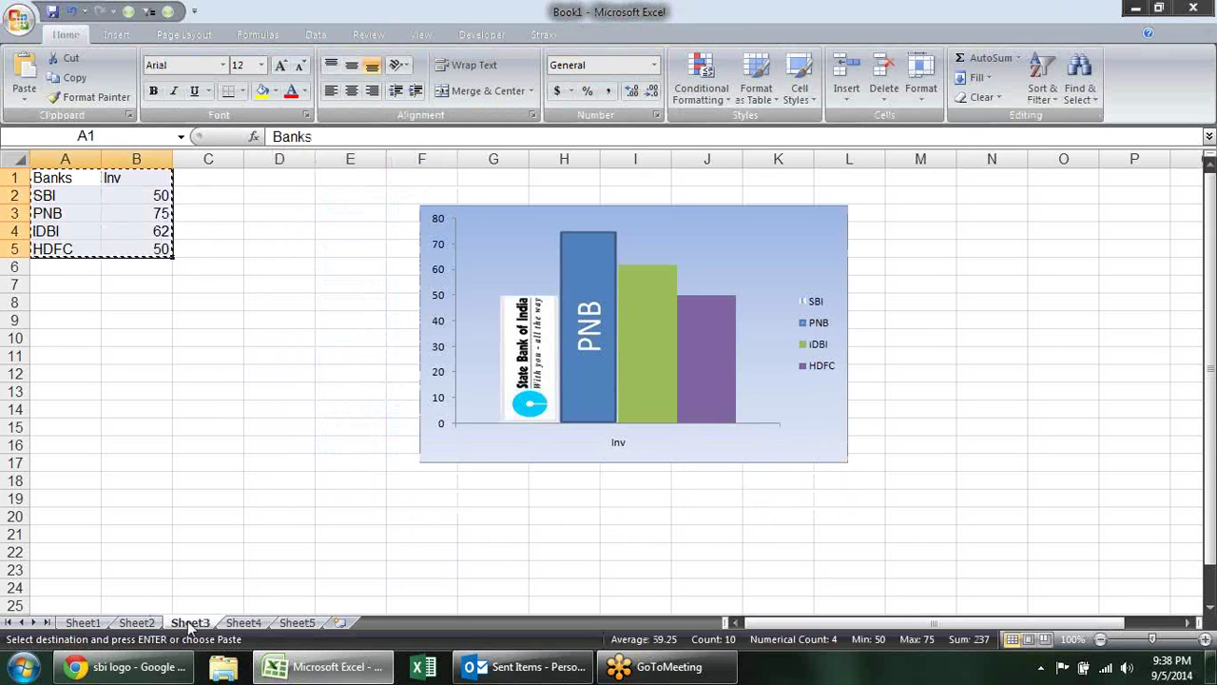
Paste the Sheet3 chart's formats onto the Sheet4 Inv chart, then switch its rows and columns
click(533, 258)
click(694, 469)
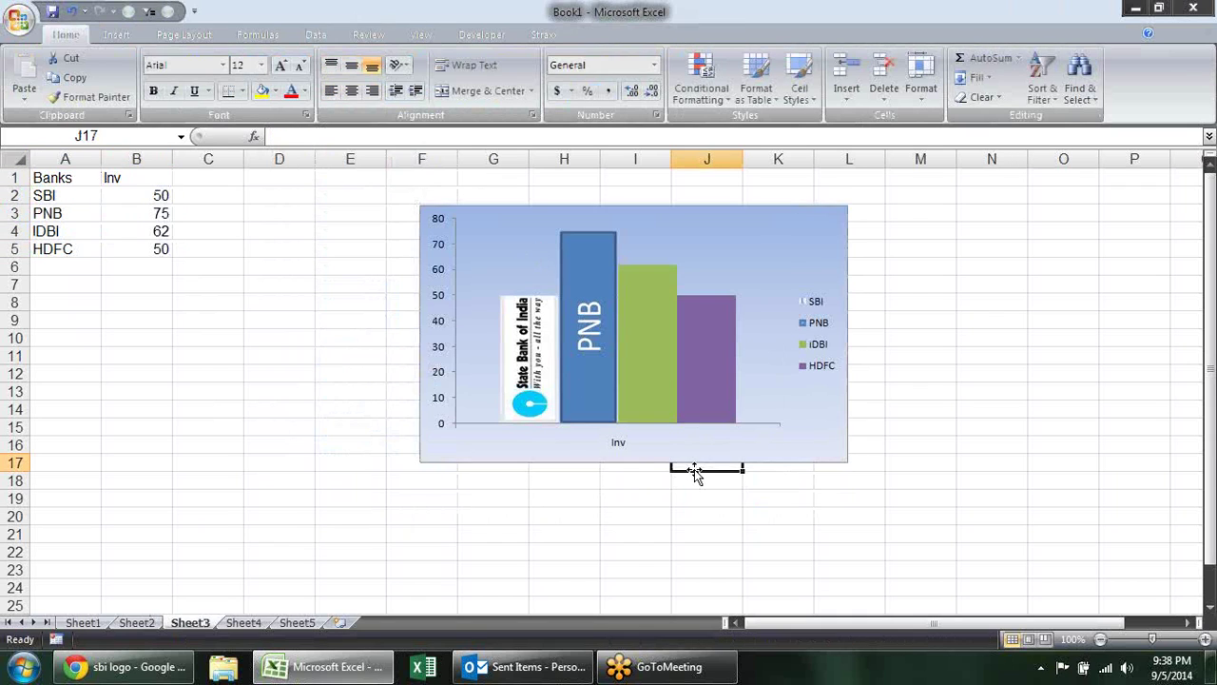
click(642, 464)
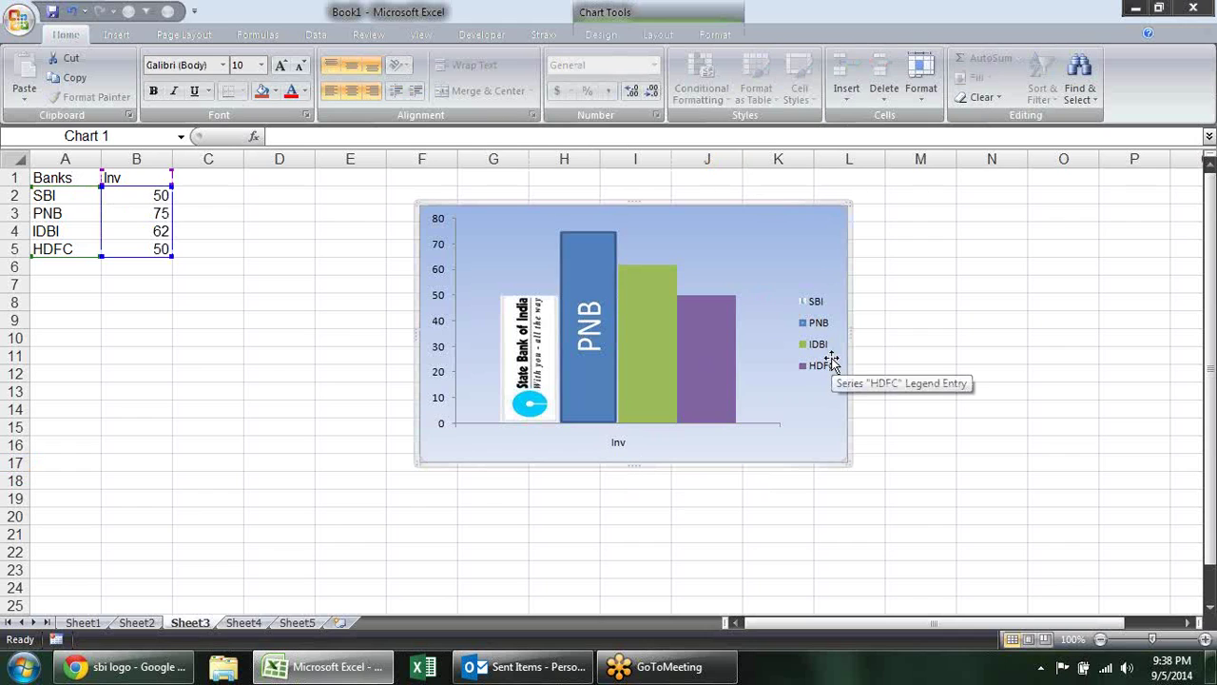
click(250, 628)
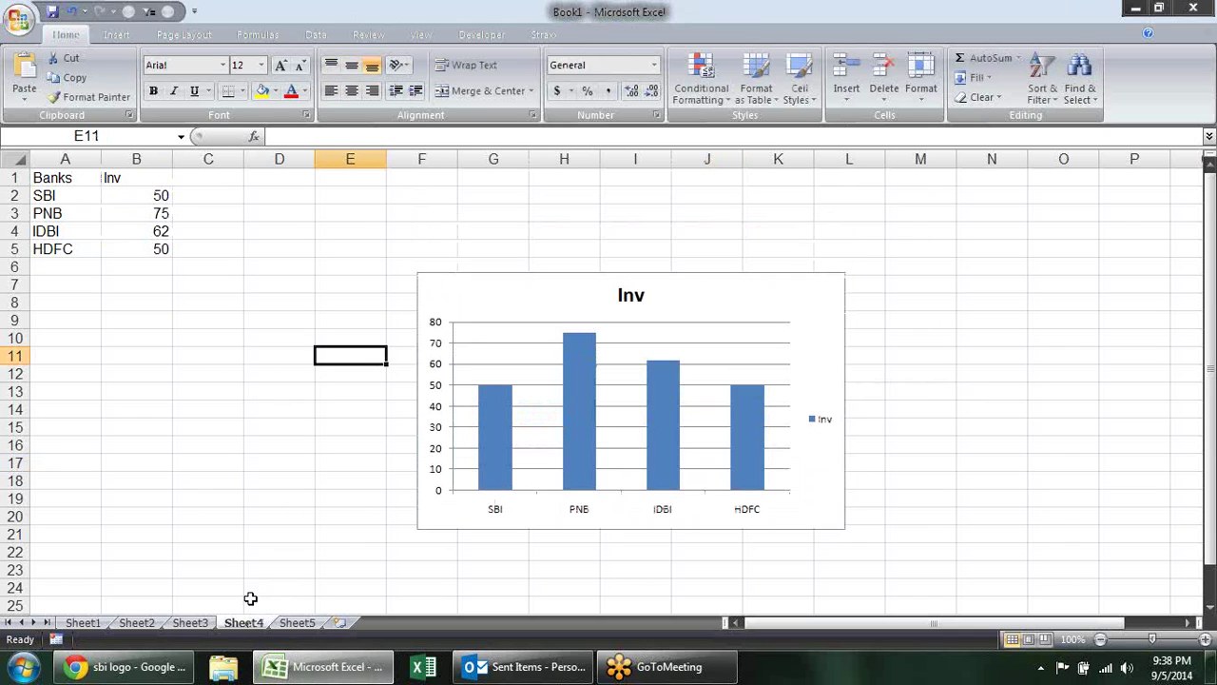
click(491, 271)
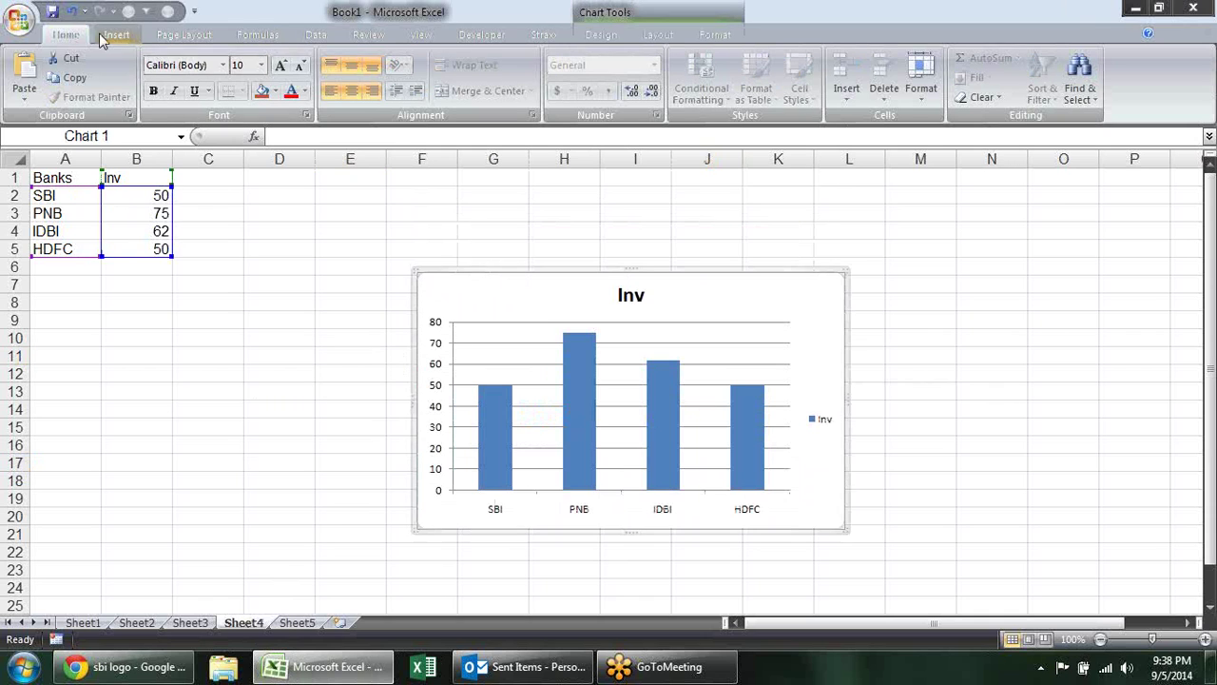
click(38, 97)
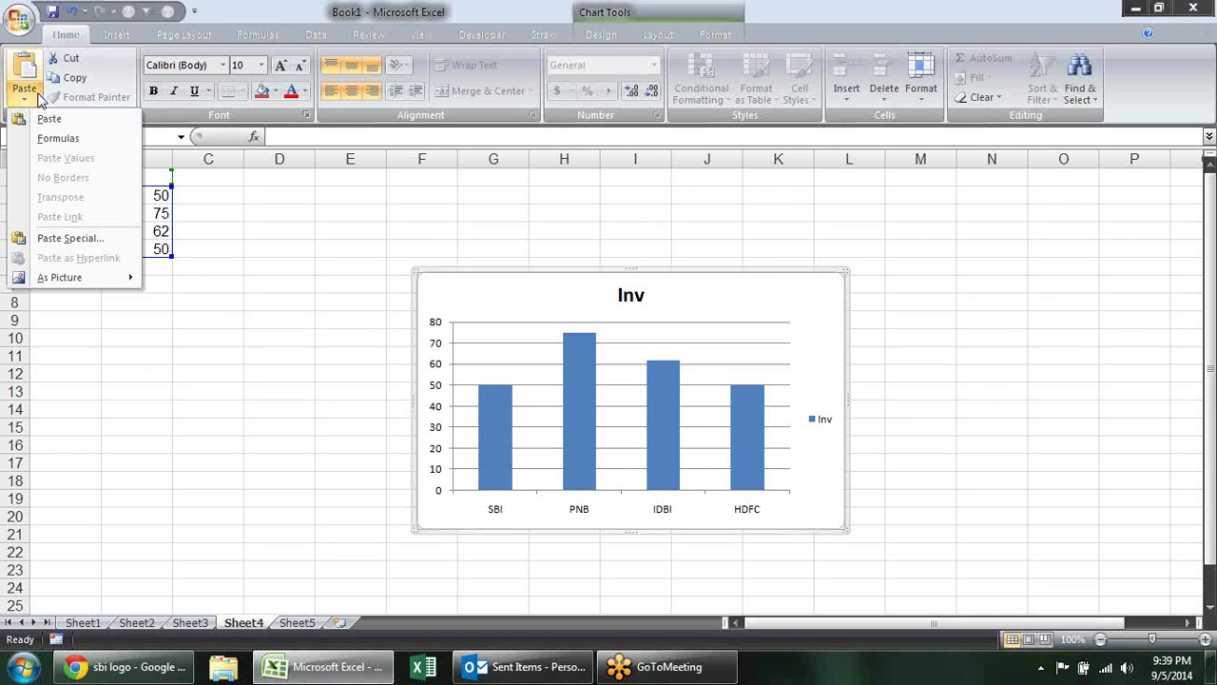
click(48, 237)
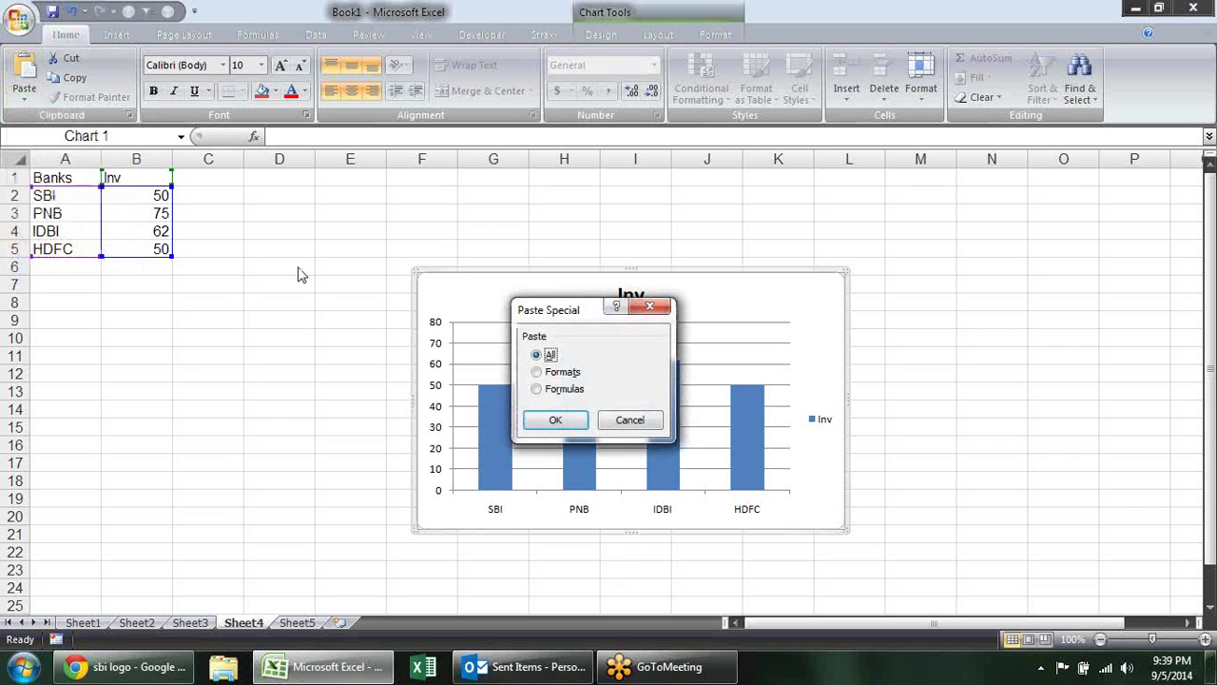
click(563, 372)
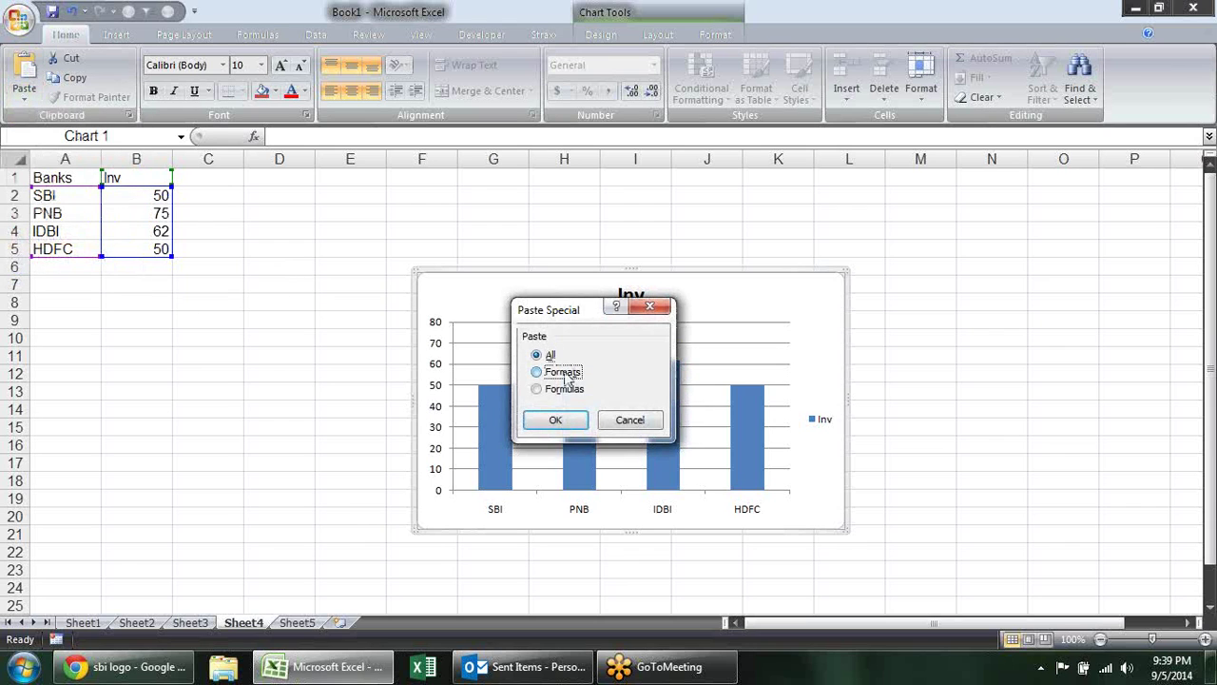
click(559, 421)
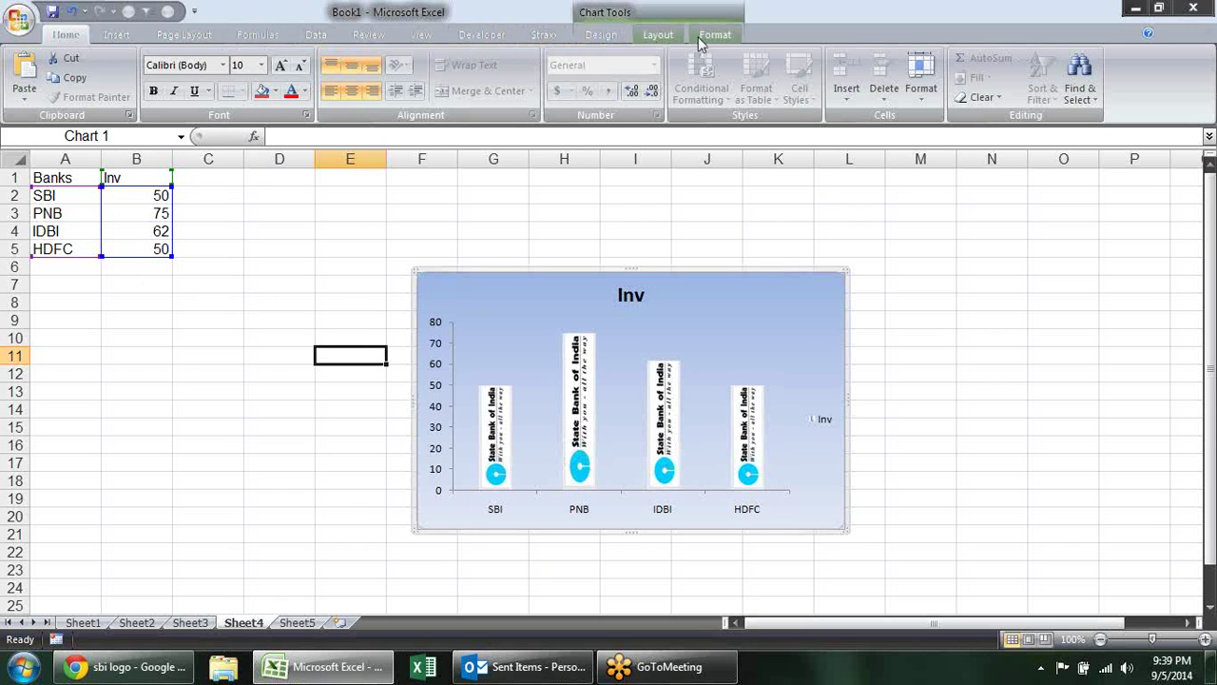
click(600, 35)
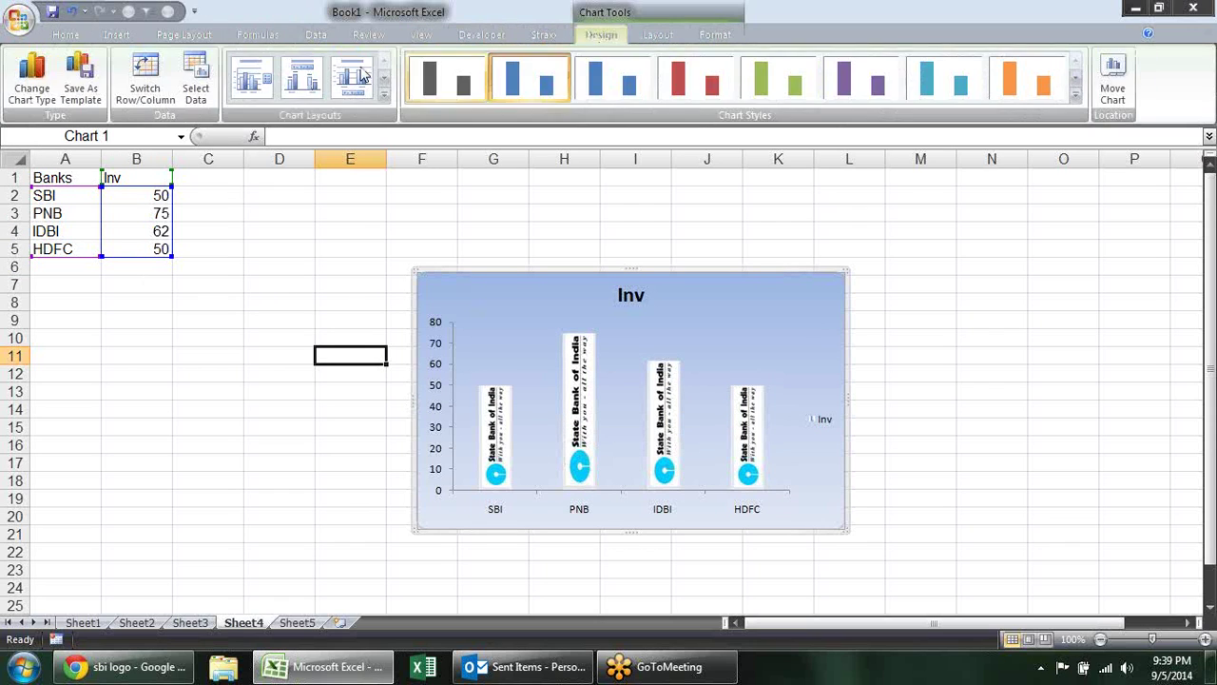
click(152, 84)
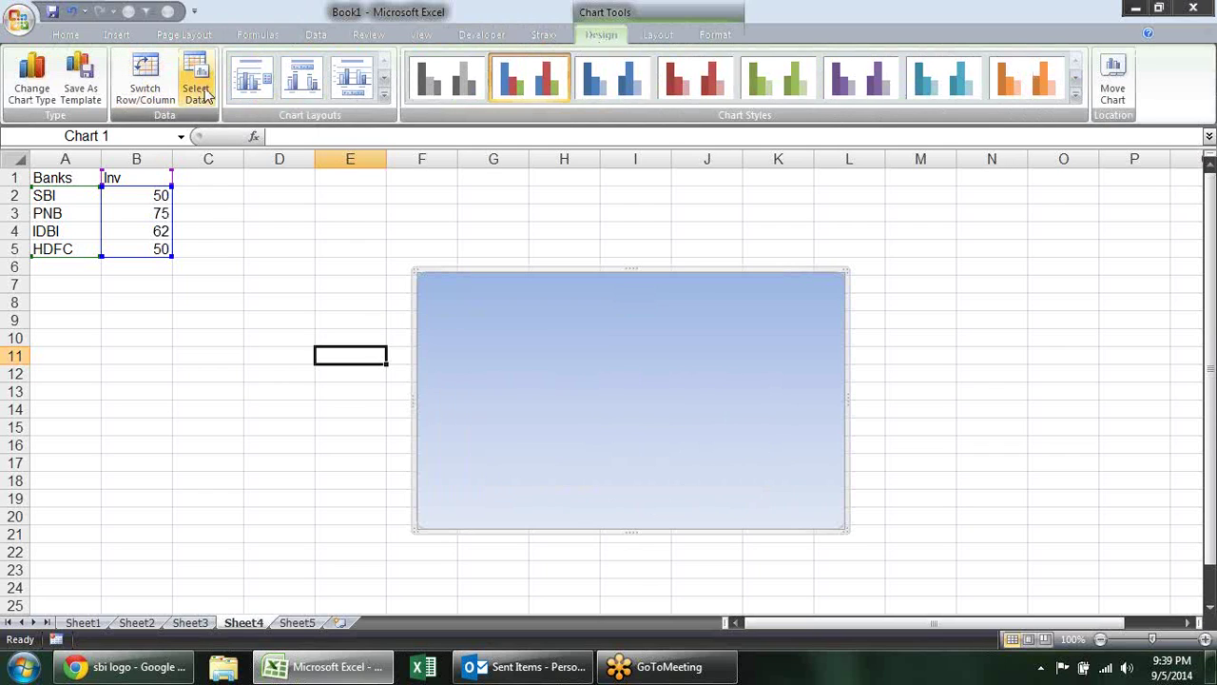
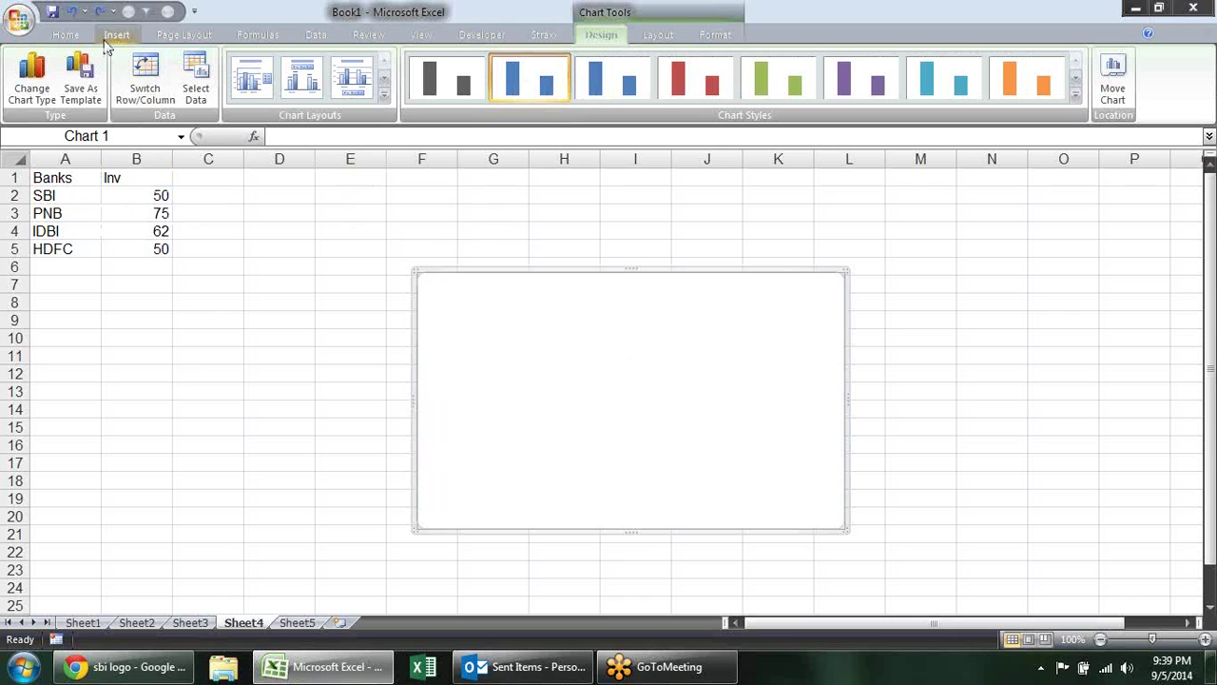
Replace the blank chart with a clustered column chart of A1:B5, rows and columns switched, then view Sheet3
key(Delete)
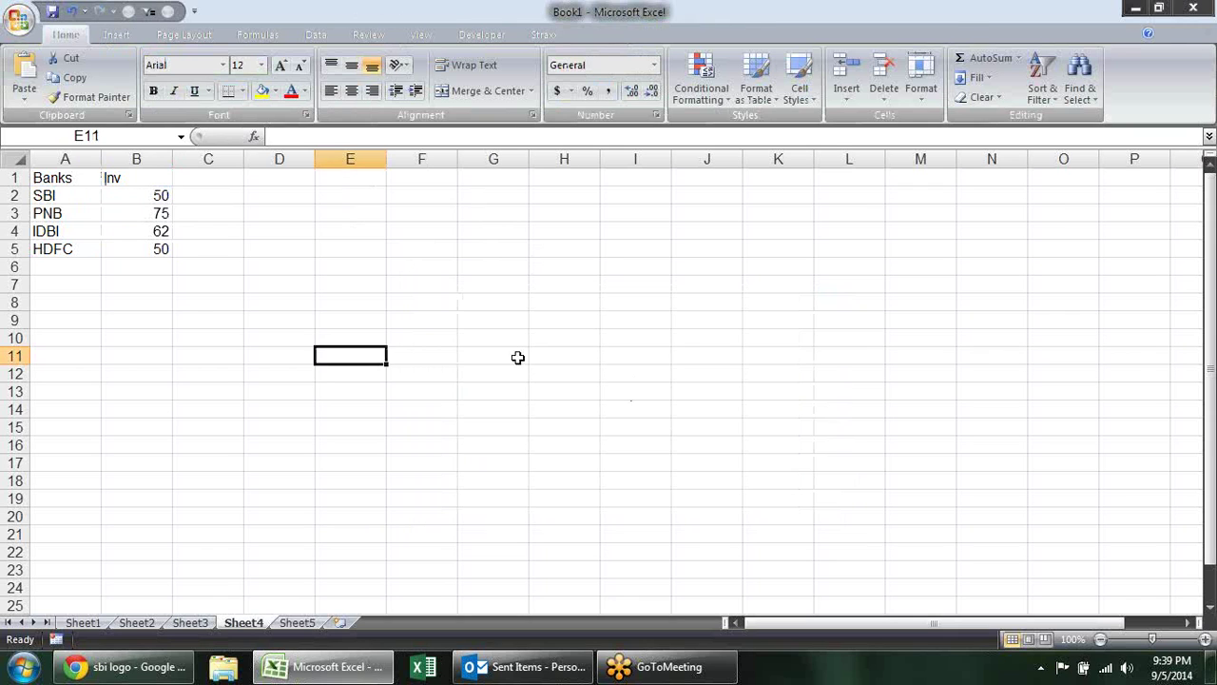
drag(54, 181, 143, 245)
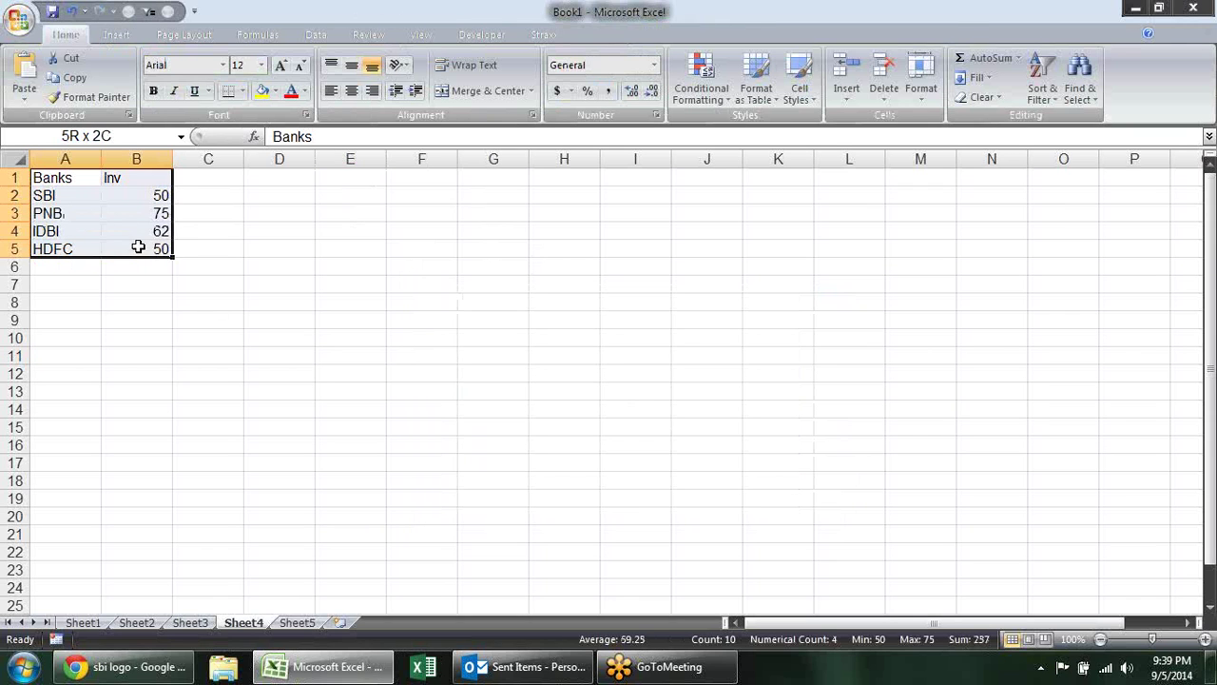
click(124, 36)
click(289, 76)
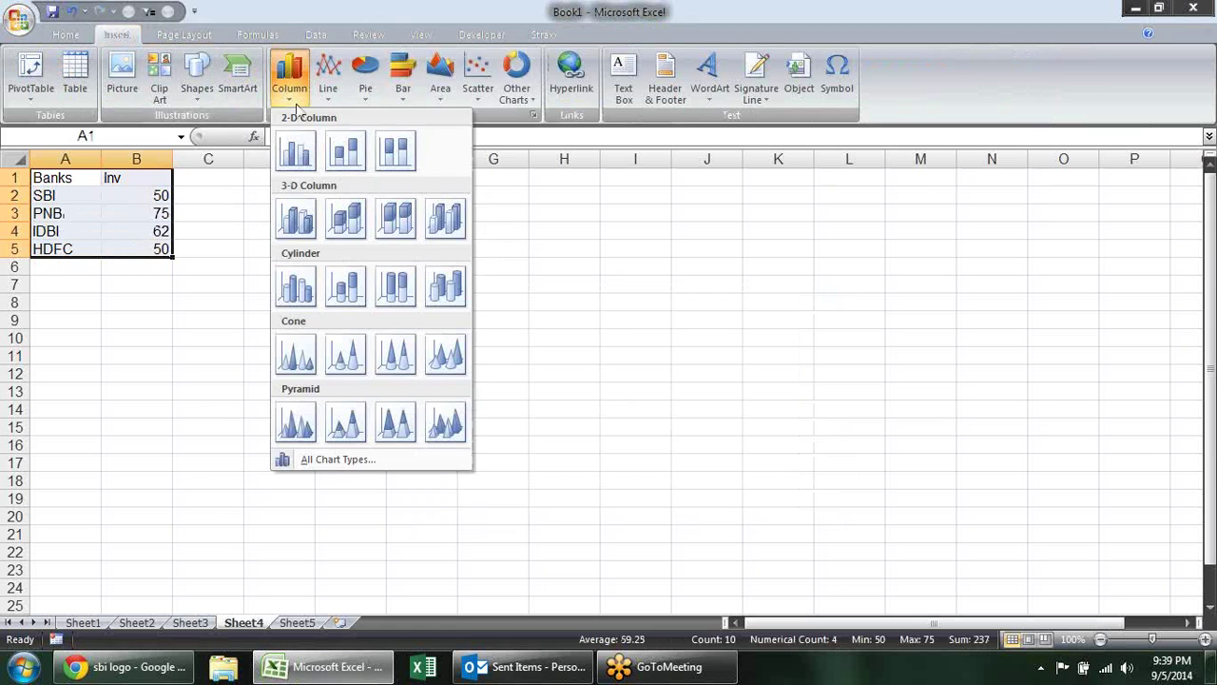
click(335, 152)
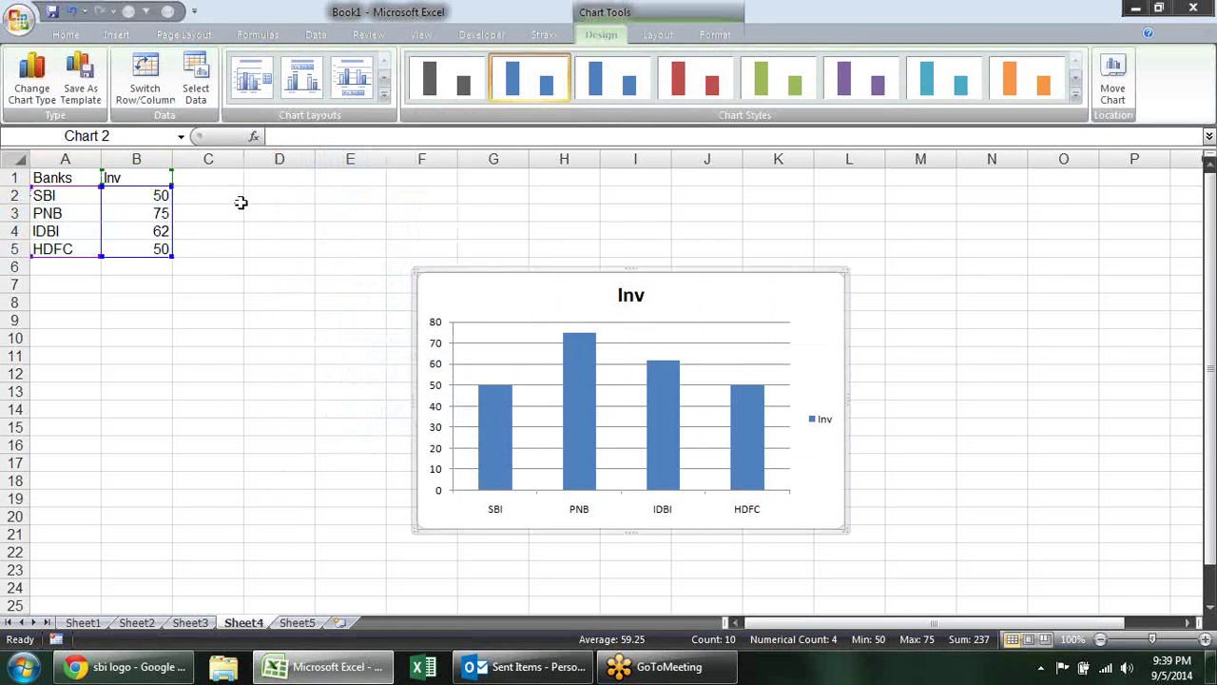
click(145, 98)
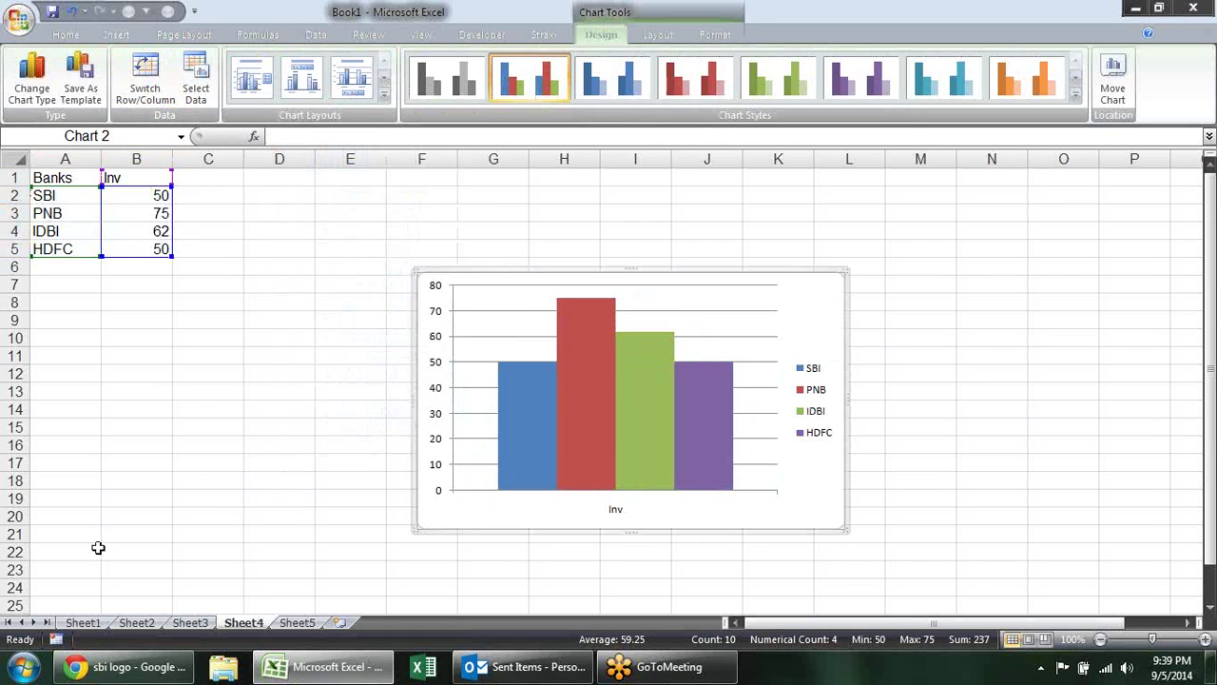
click(189, 622)
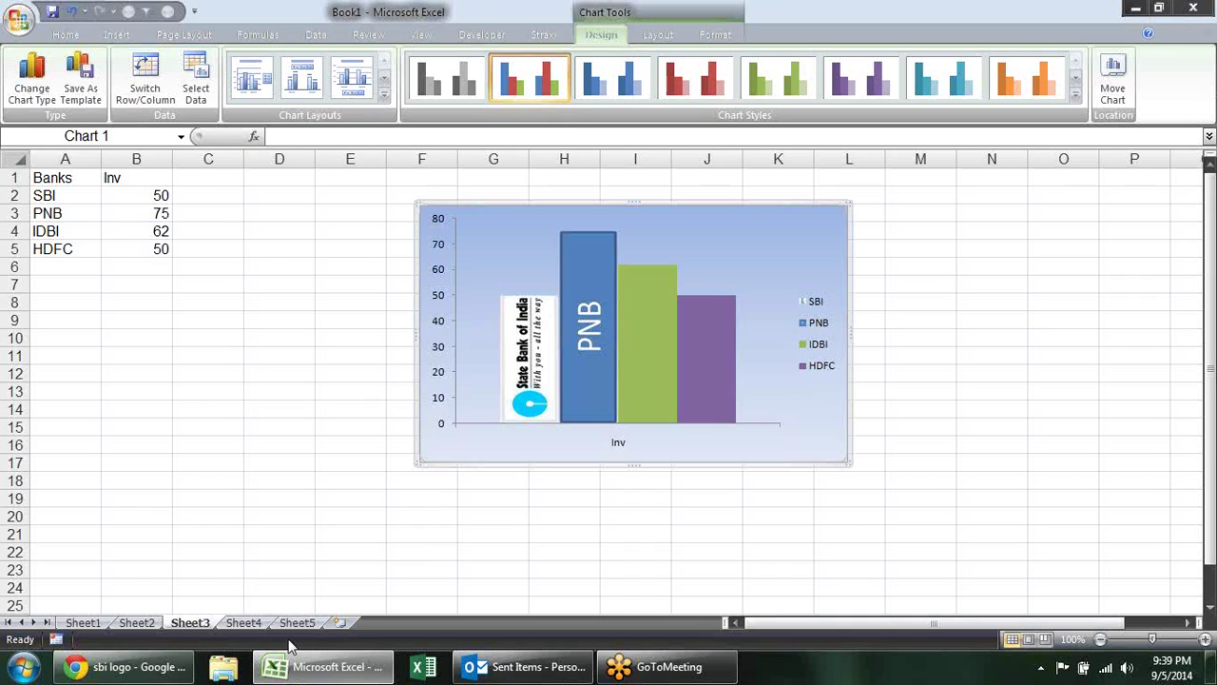
Paste Sheet3's chart formatting onto the Sheet4 column chart using Paste Special > Formats
click(251, 623)
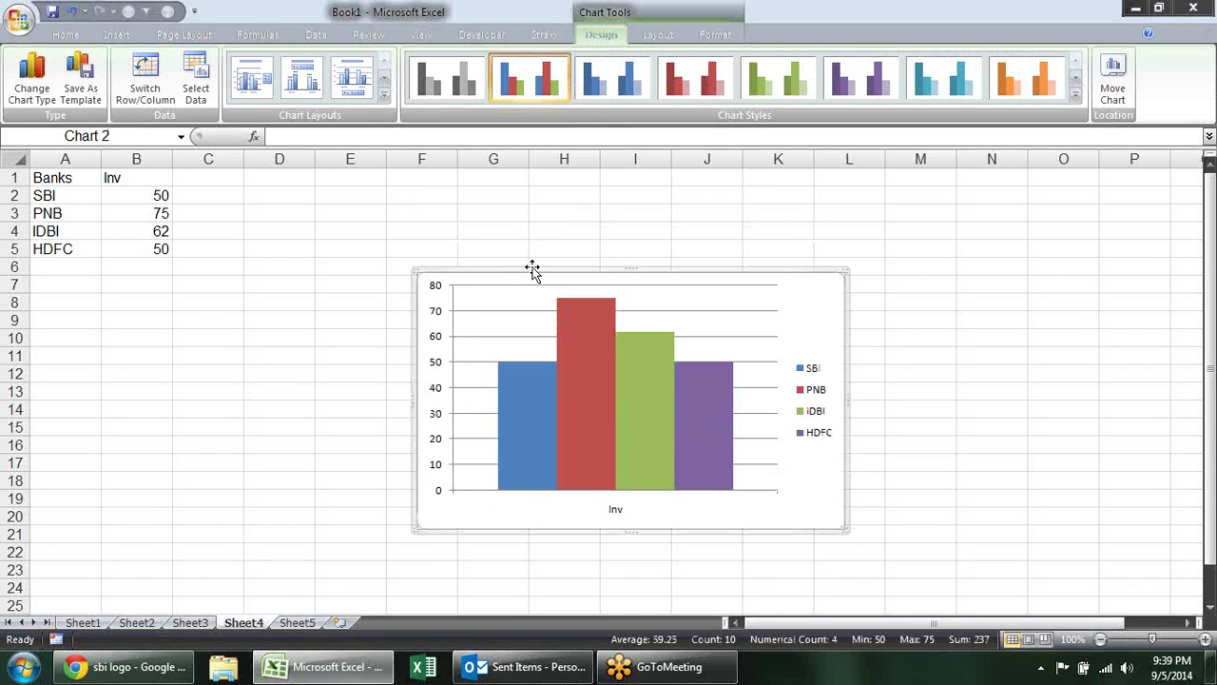
key(ctrl+alt+v)
click(559, 373)
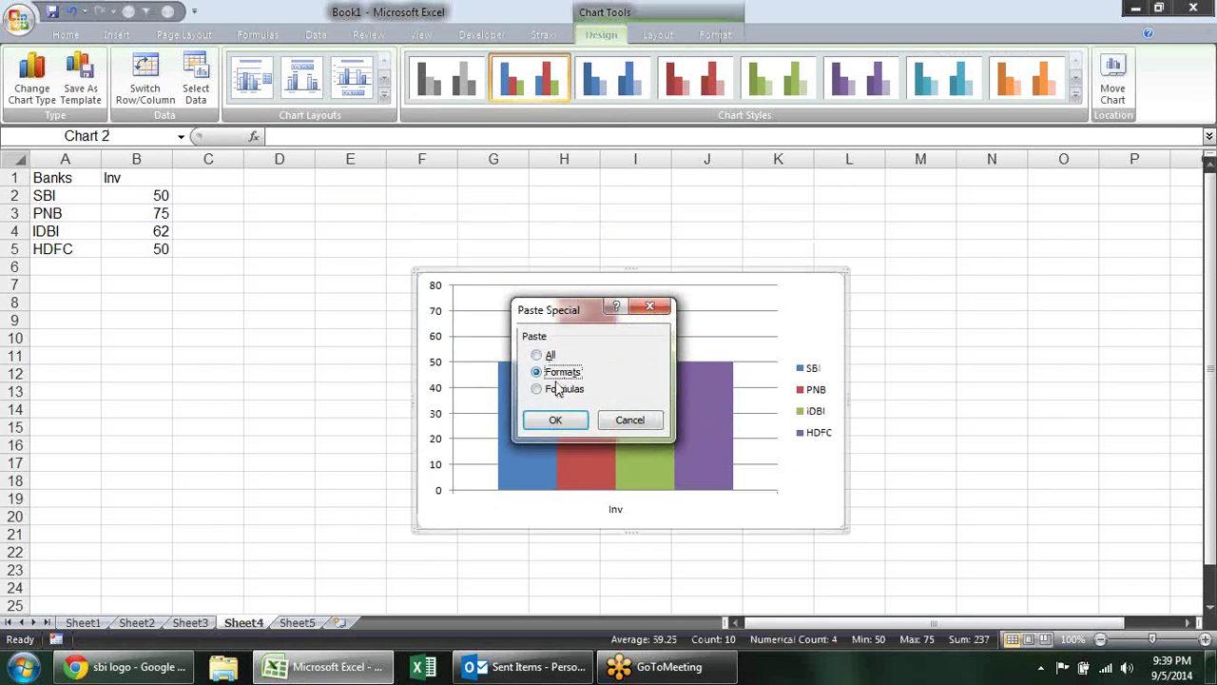
click(561, 419)
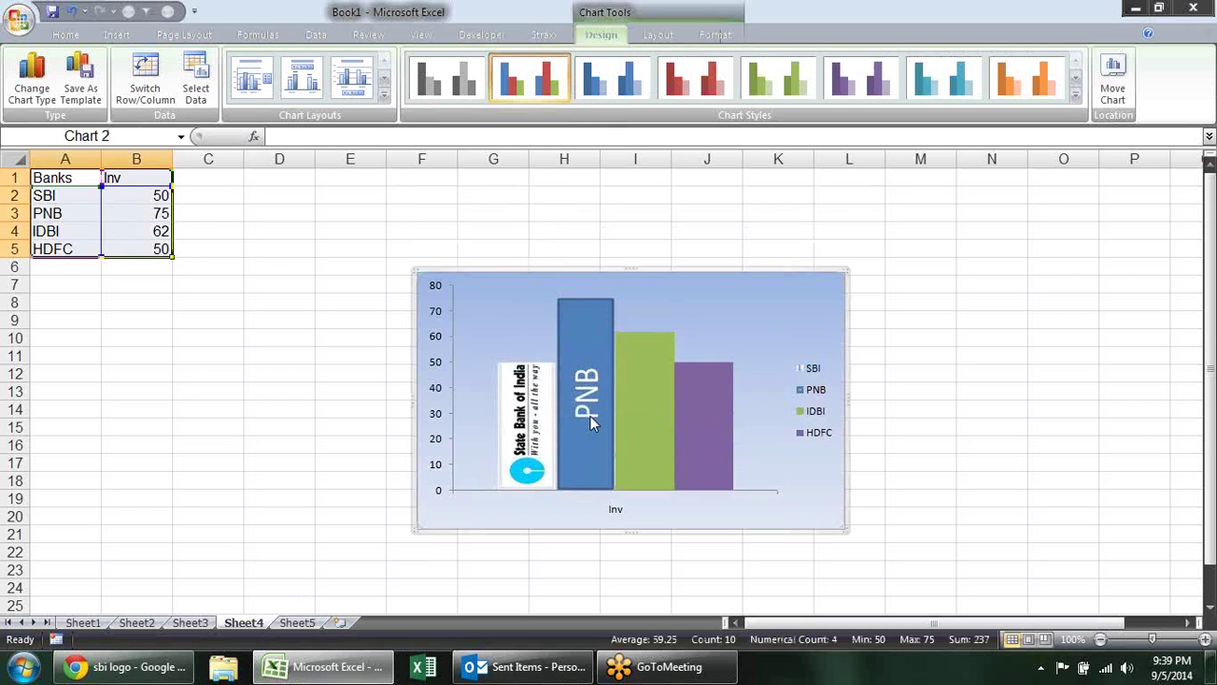
click(1008, 302)
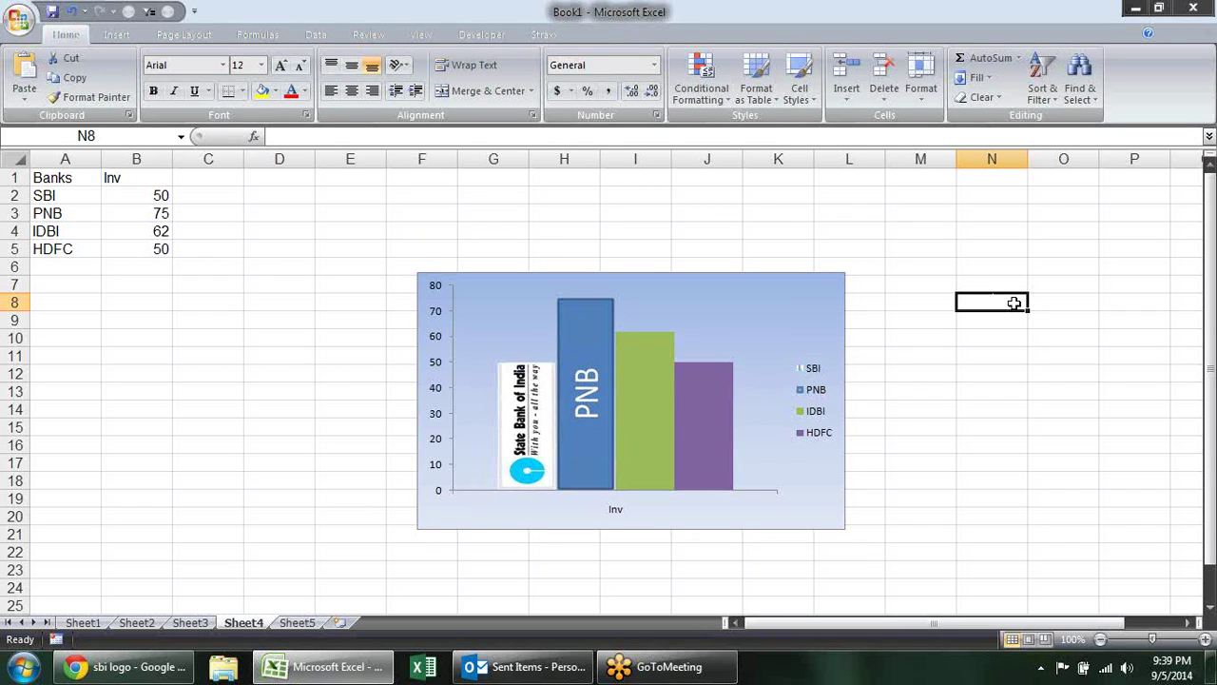
click(601, 340)
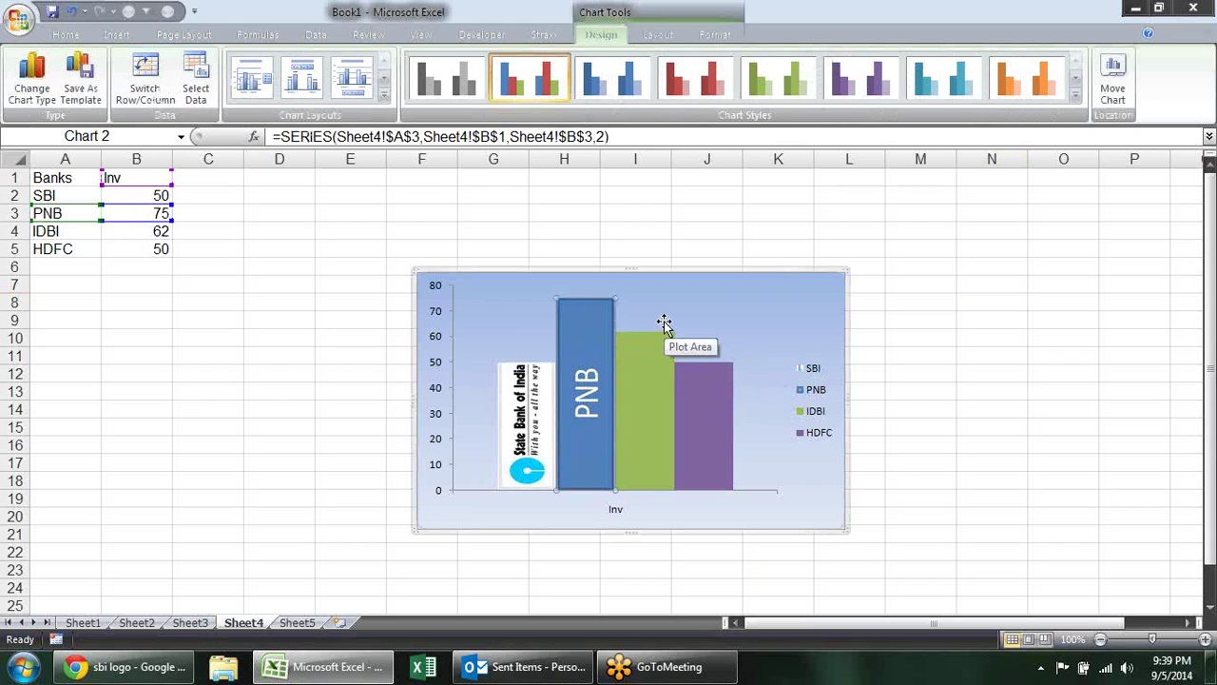
click(184, 625)
click(663, 282)
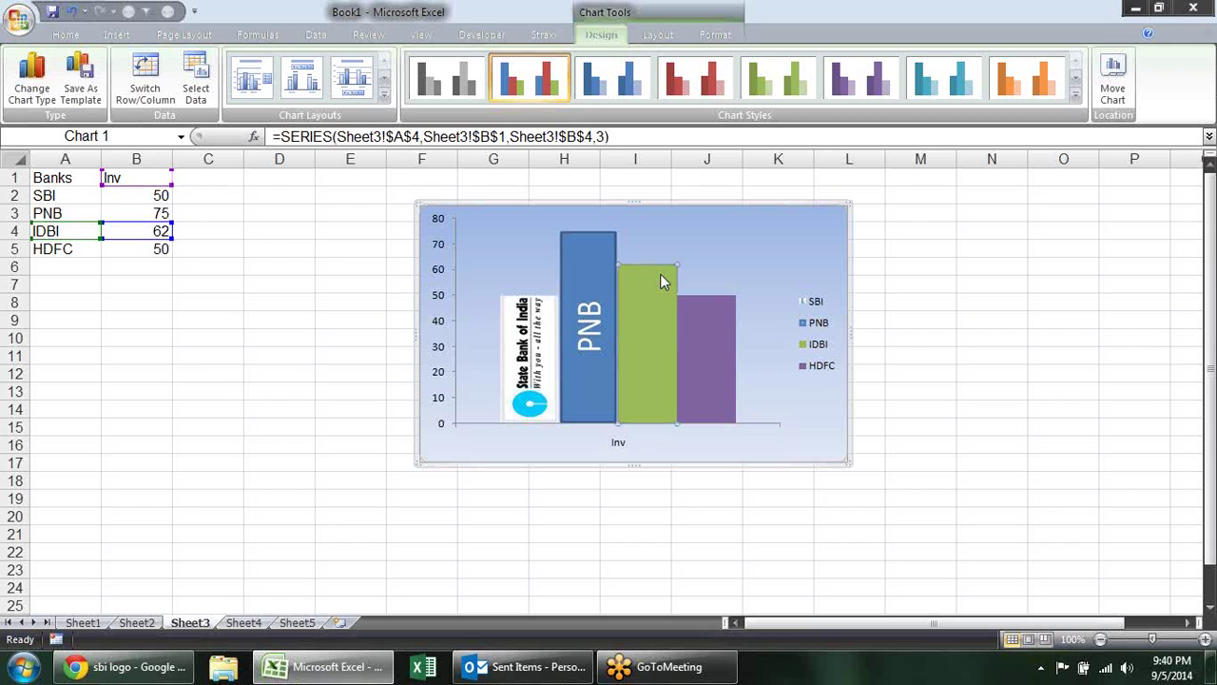
key(ctrl+alt+v)
click(549, 372)
click(585, 426)
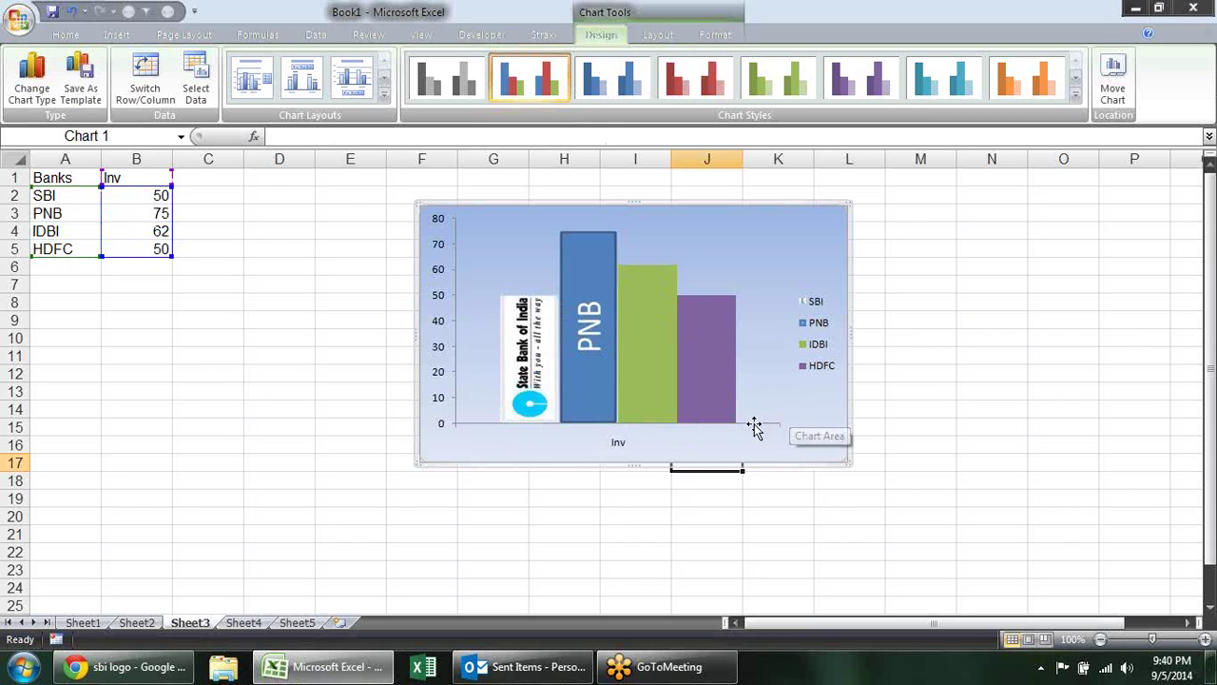
click(953, 337)
click(665, 330)
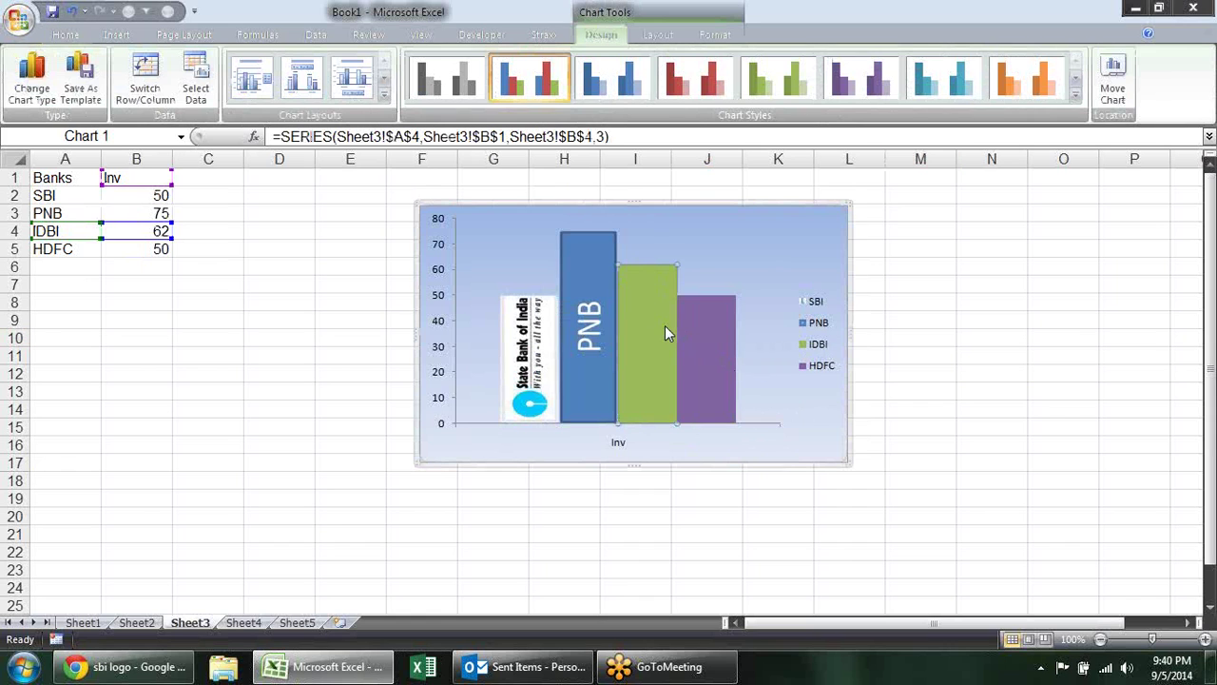
click(246, 623)
click(281, 481)
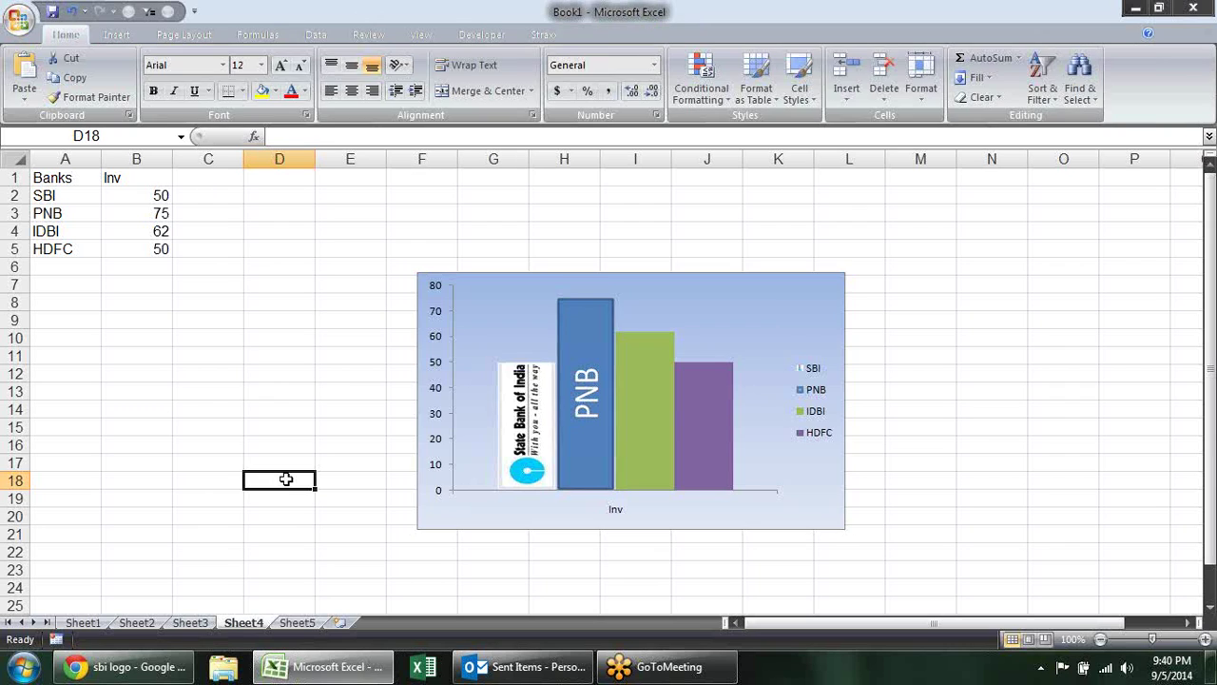
Delete the logo column chart from Sheet4 and look at Sheet1's sales data
click(709, 282)
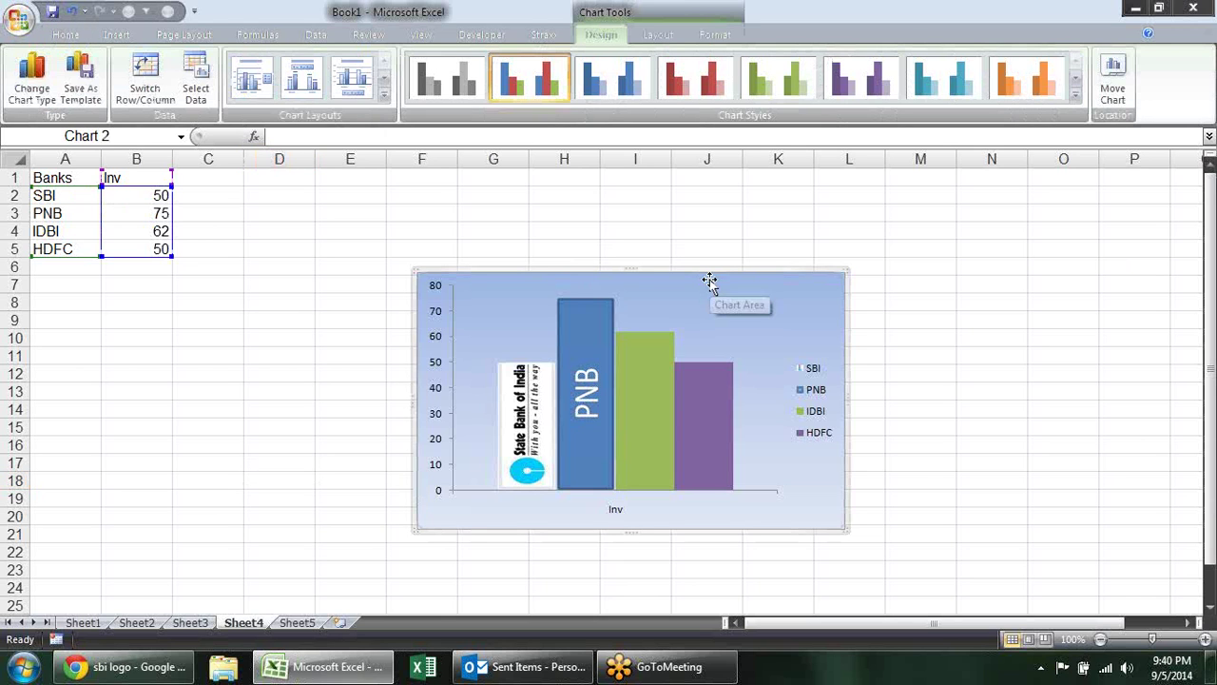
key(Delete)
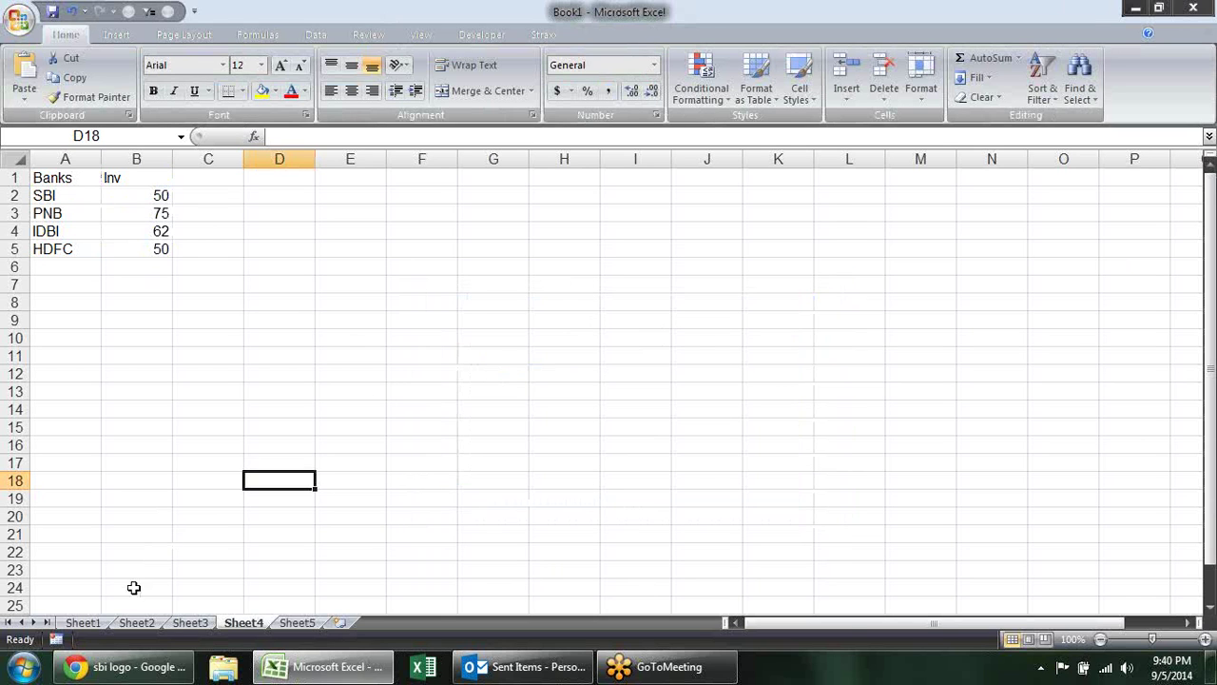
click(78, 623)
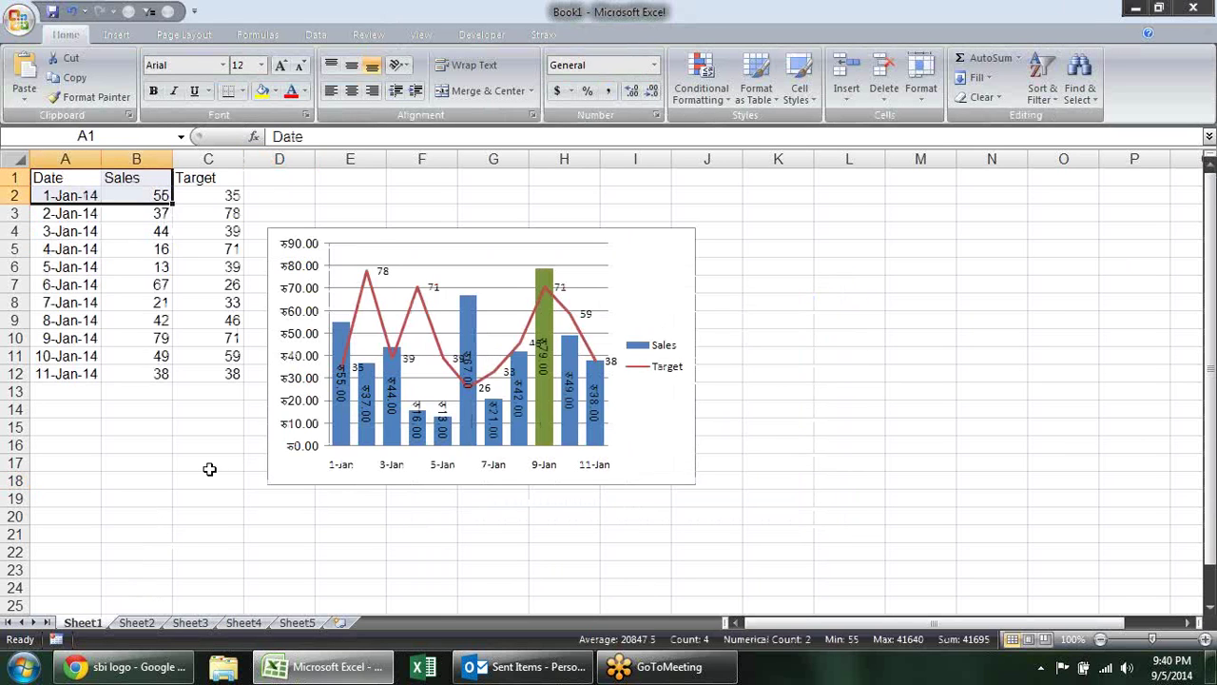
Inspect Sheet2's Sales line chart, then return to Sheet3's logo chart
click(140, 624)
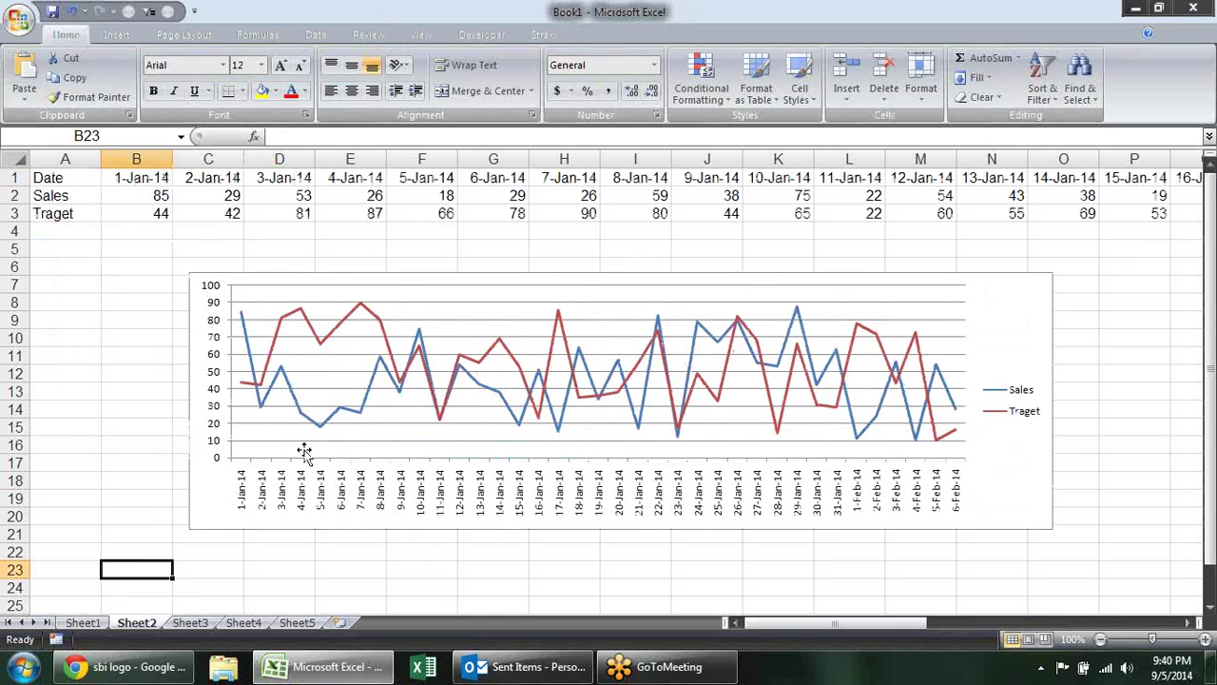
click(346, 281)
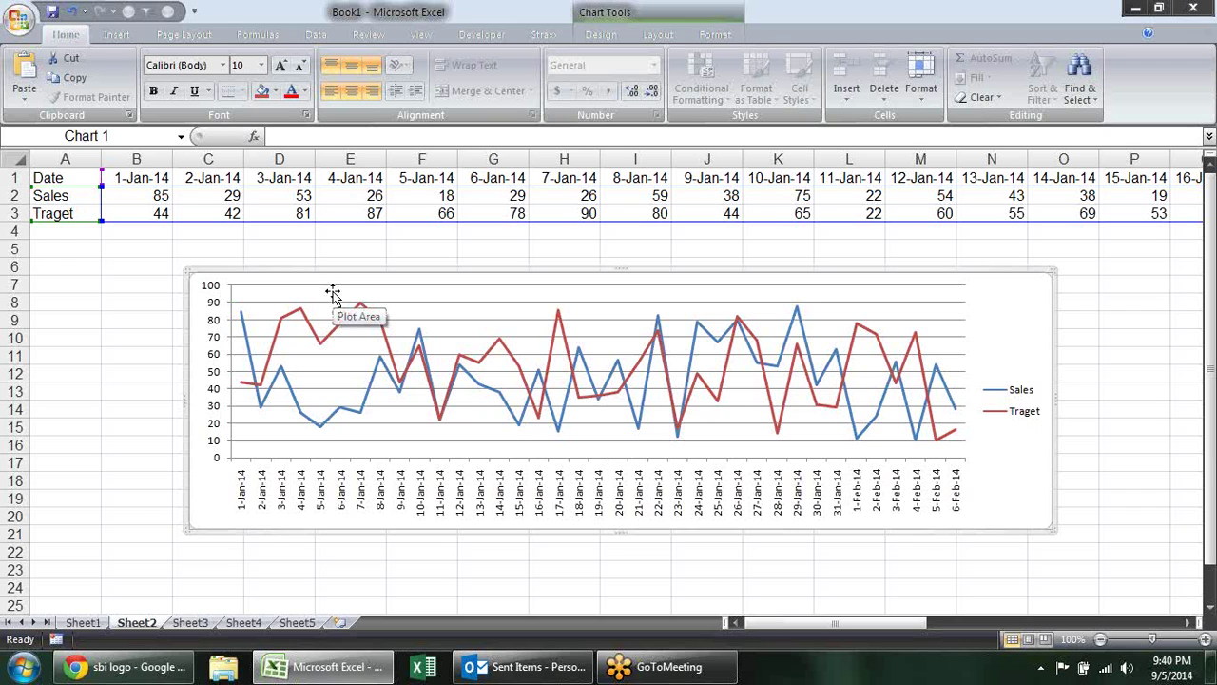
click(190, 620)
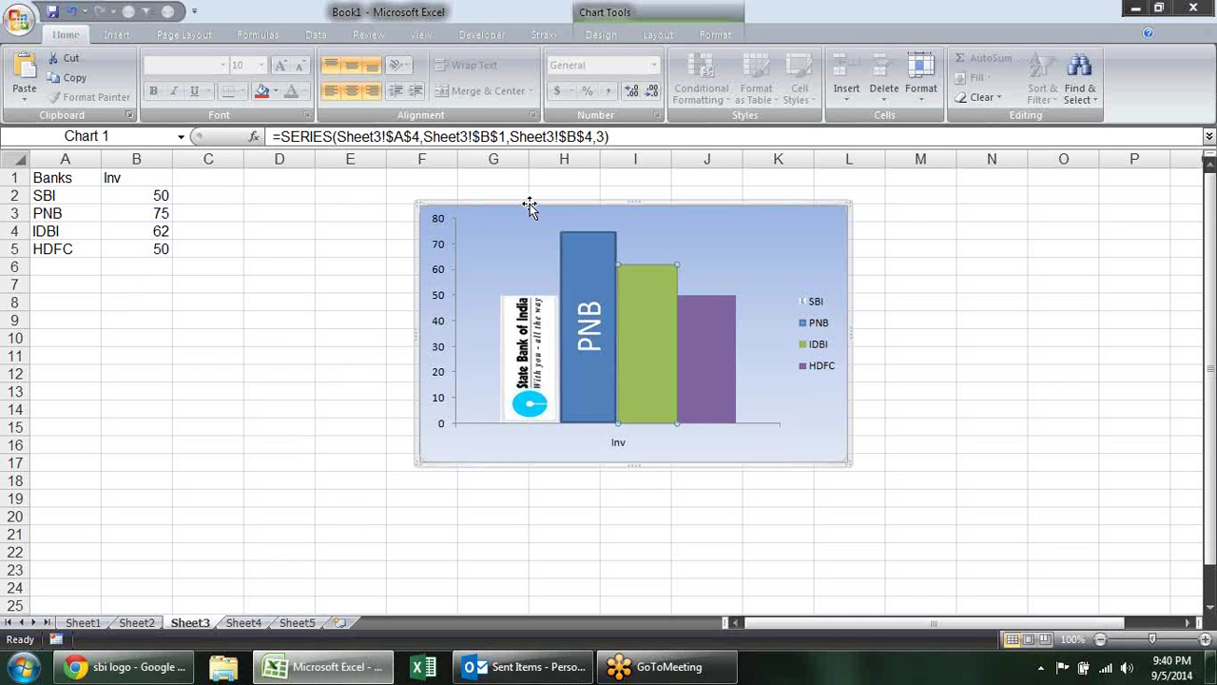
Move the logo chart to the right and select the bank data A1:B5
drag(747, 209, 1138, 222)
click(207, 300)
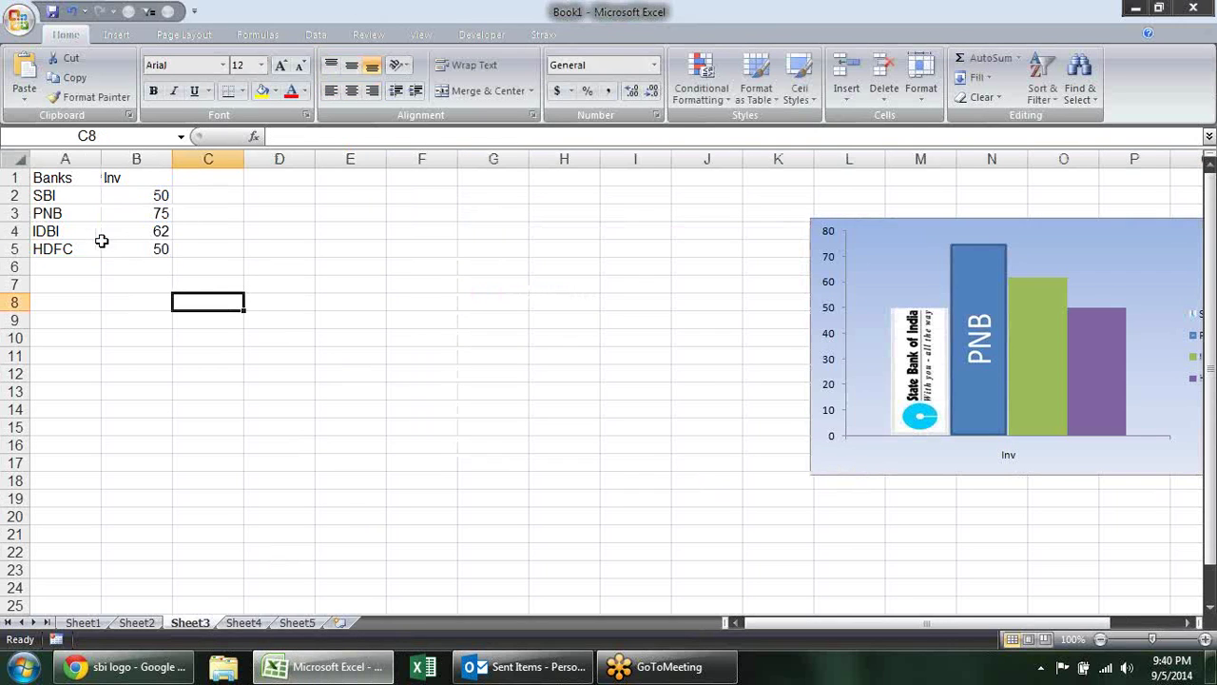
drag(87, 178, 159, 249)
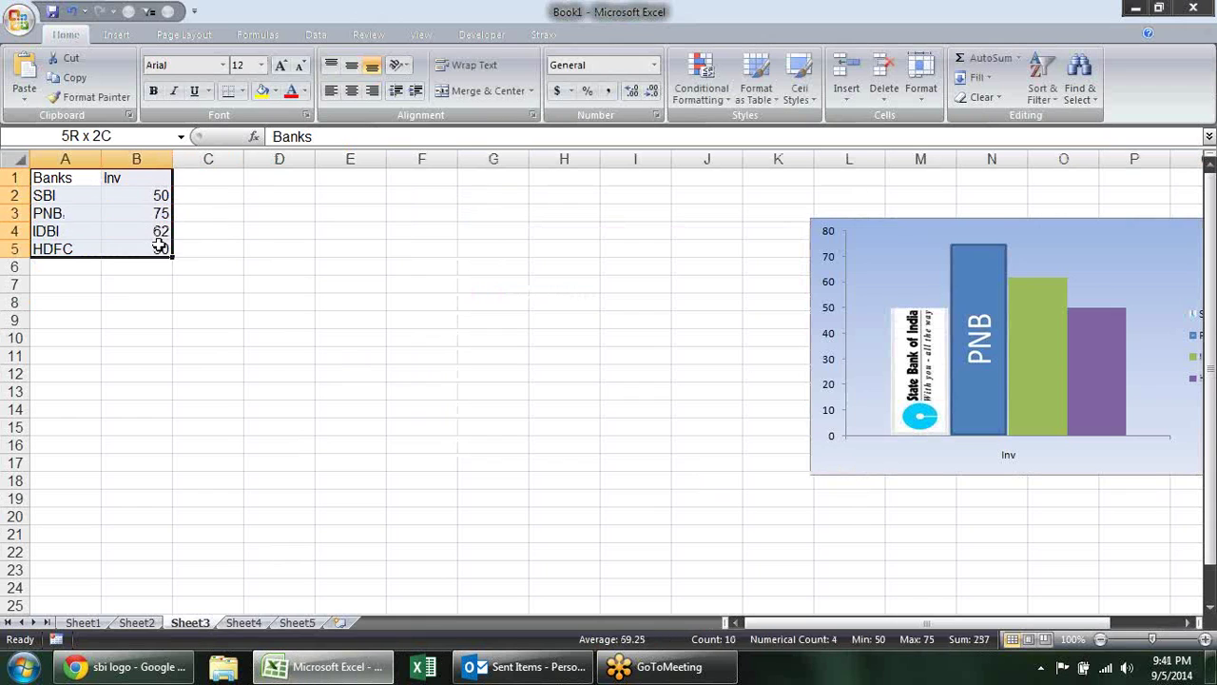
click(162, 273)
mouse_move(84, 178)
mouse_down()
mouse_move(179, 249)
mouse_move(159, 249)
mouse_up()
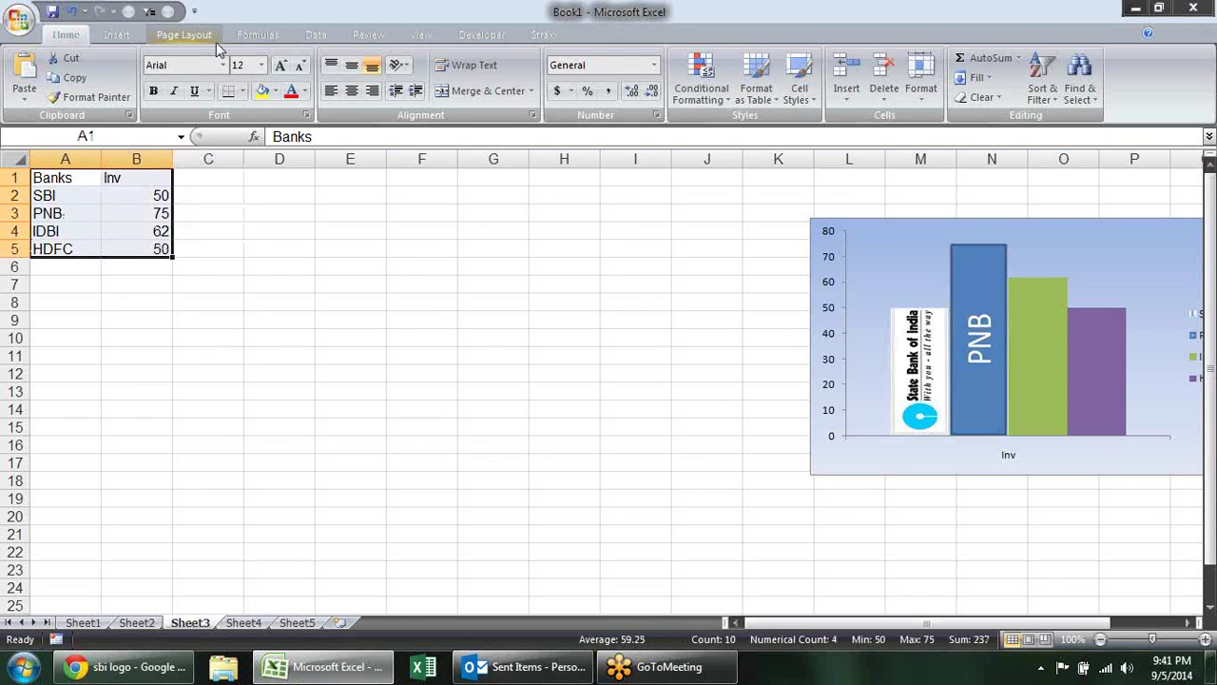
Insert a 2-D pie chart of the bank investments
click(116, 34)
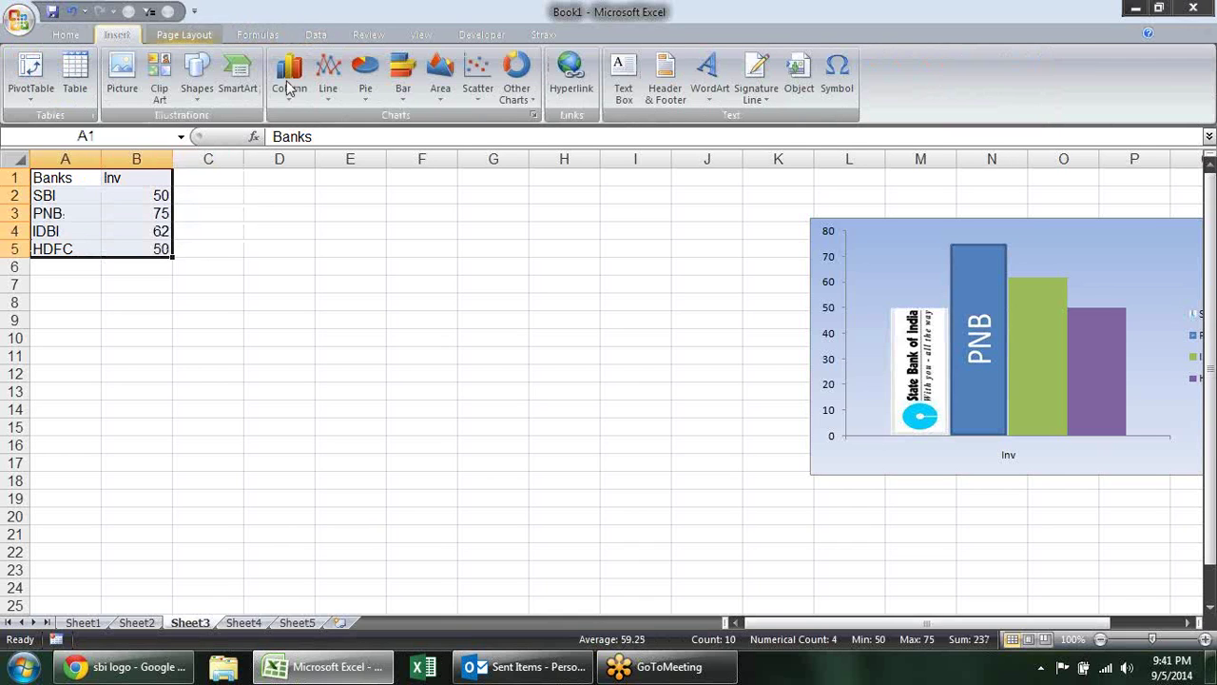
click(366, 90)
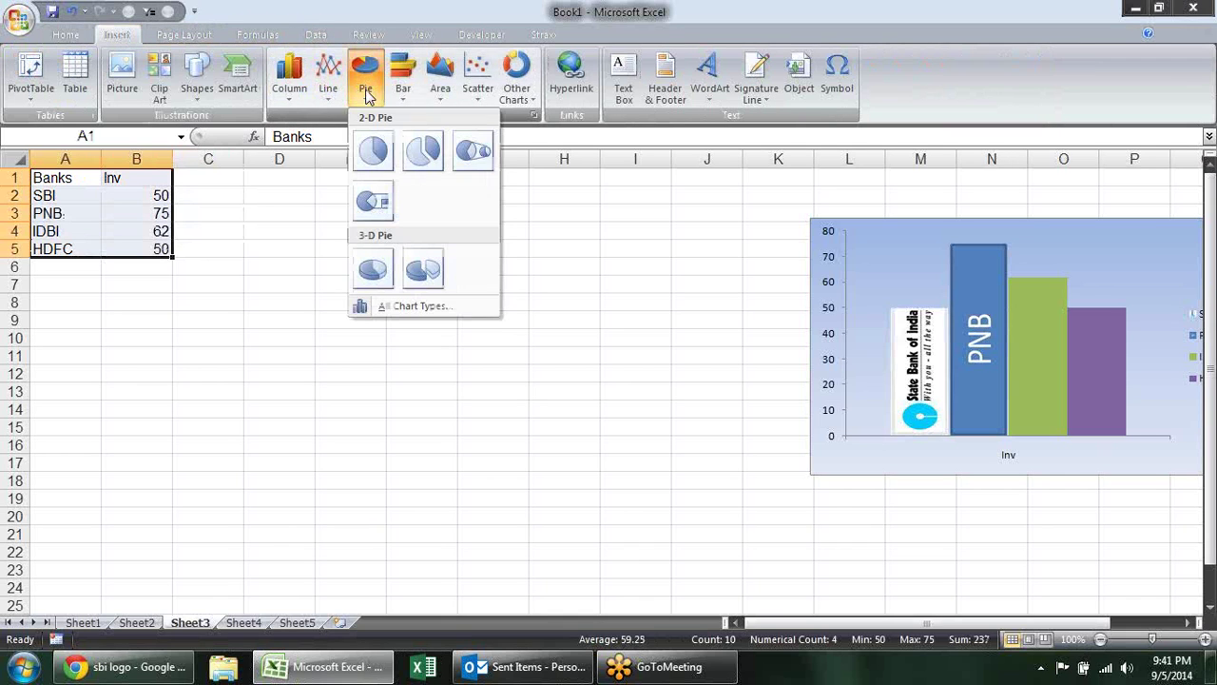
click(373, 150)
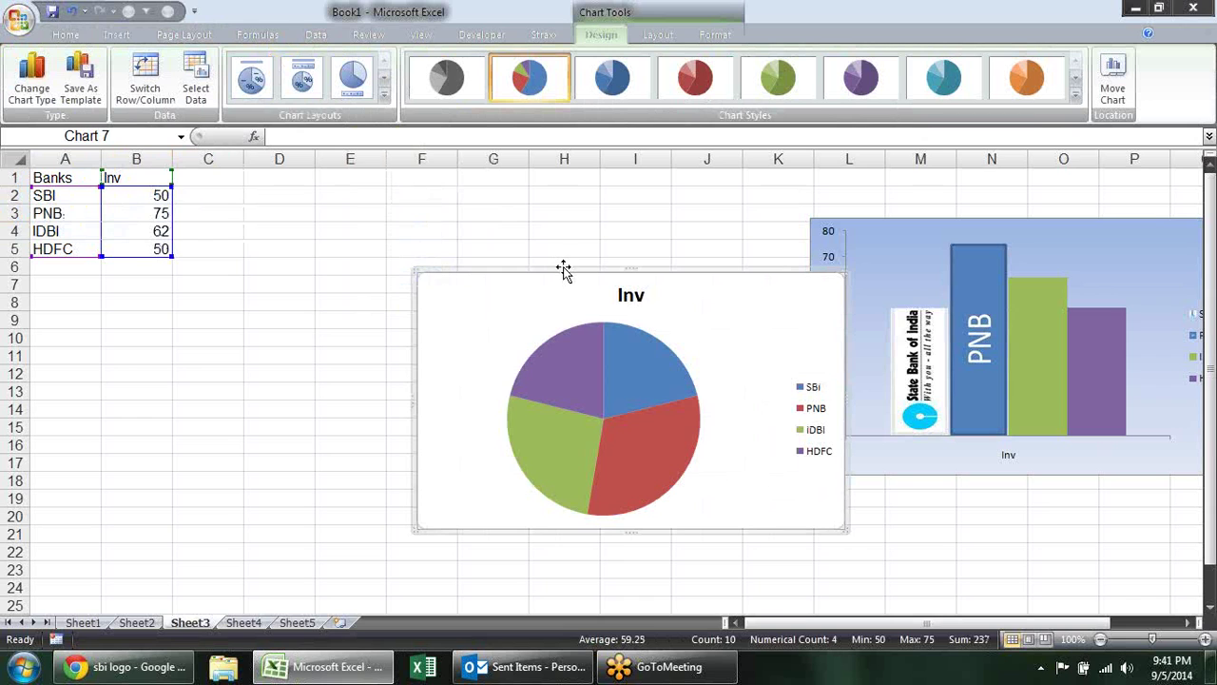
Move the pie chart up and left and set its chart area fill to No fill
drag(563, 267, 445, 245)
right_click(465, 336)
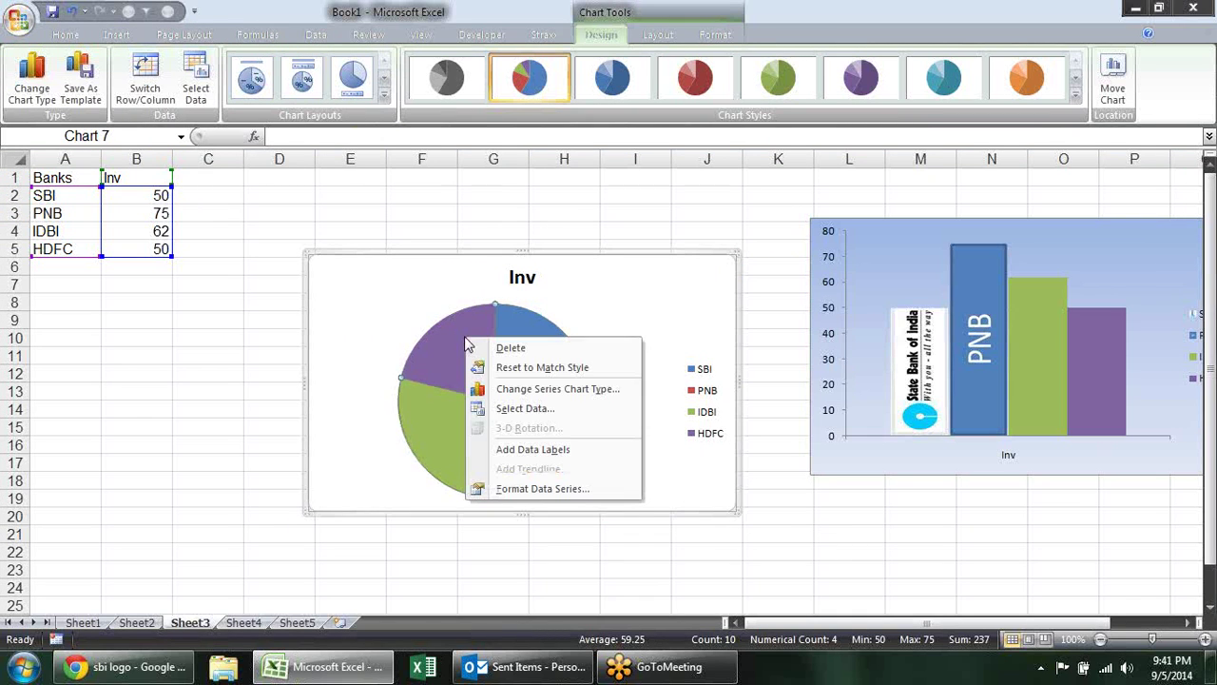
click(522, 490)
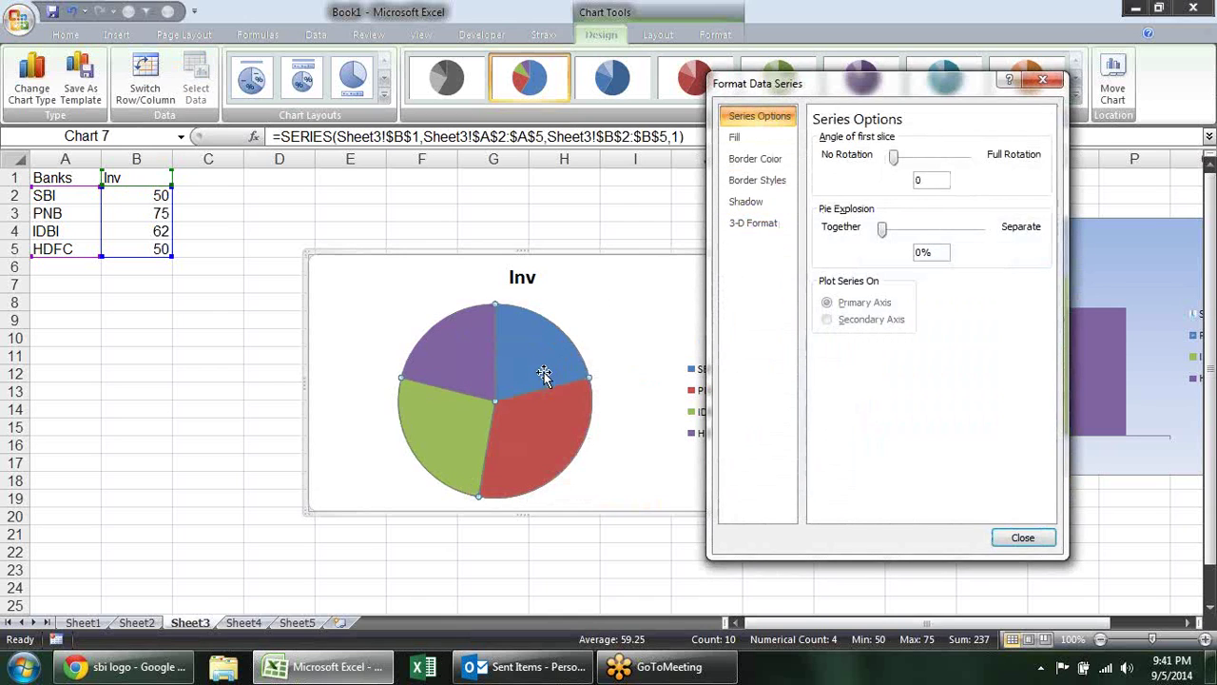
key(Escape)
click(603, 303)
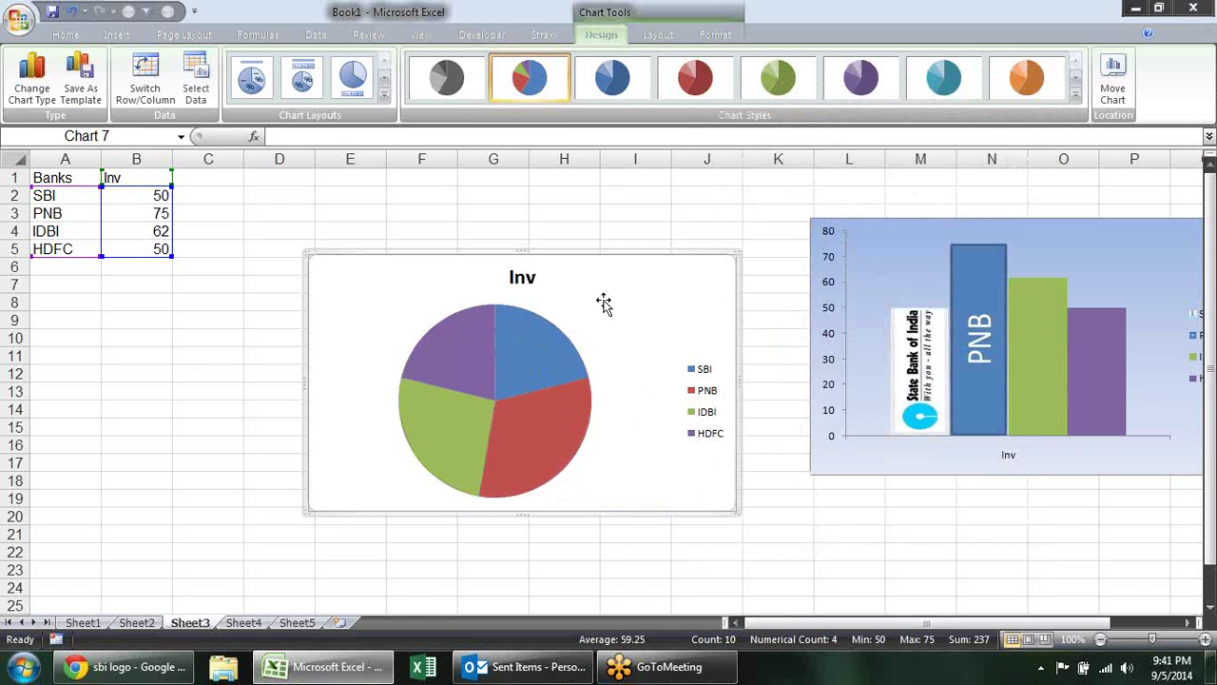
right_click(604, 302)
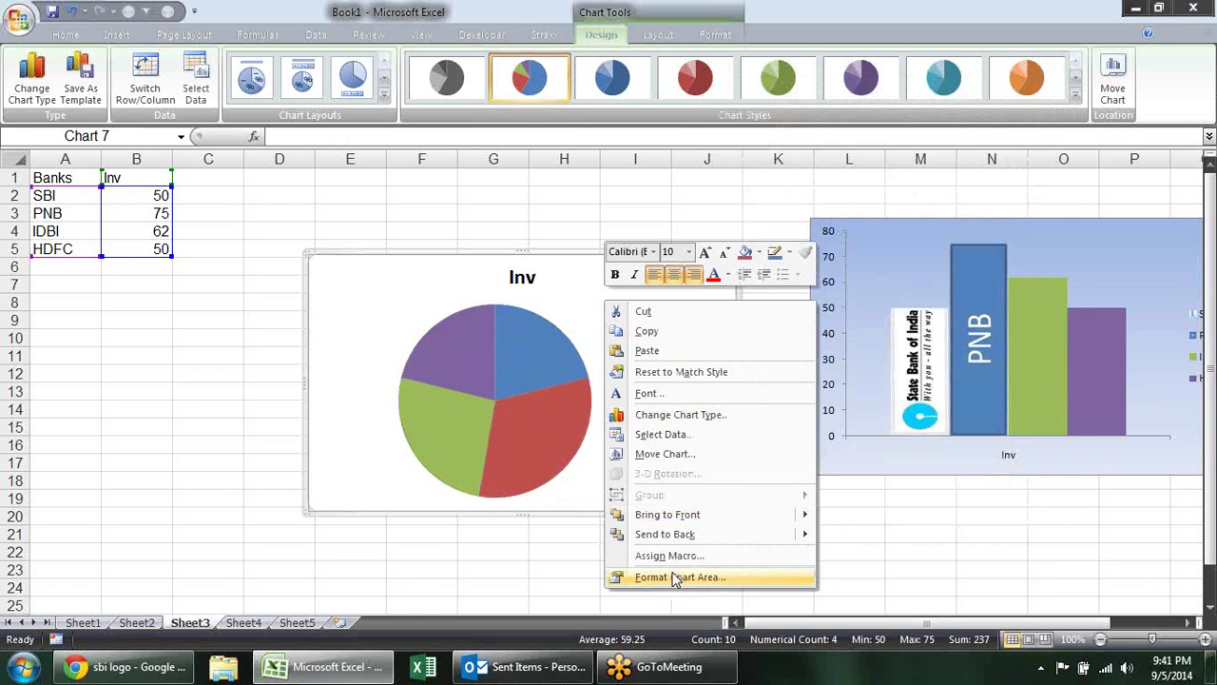
click(675, 577)
click(837, 158)
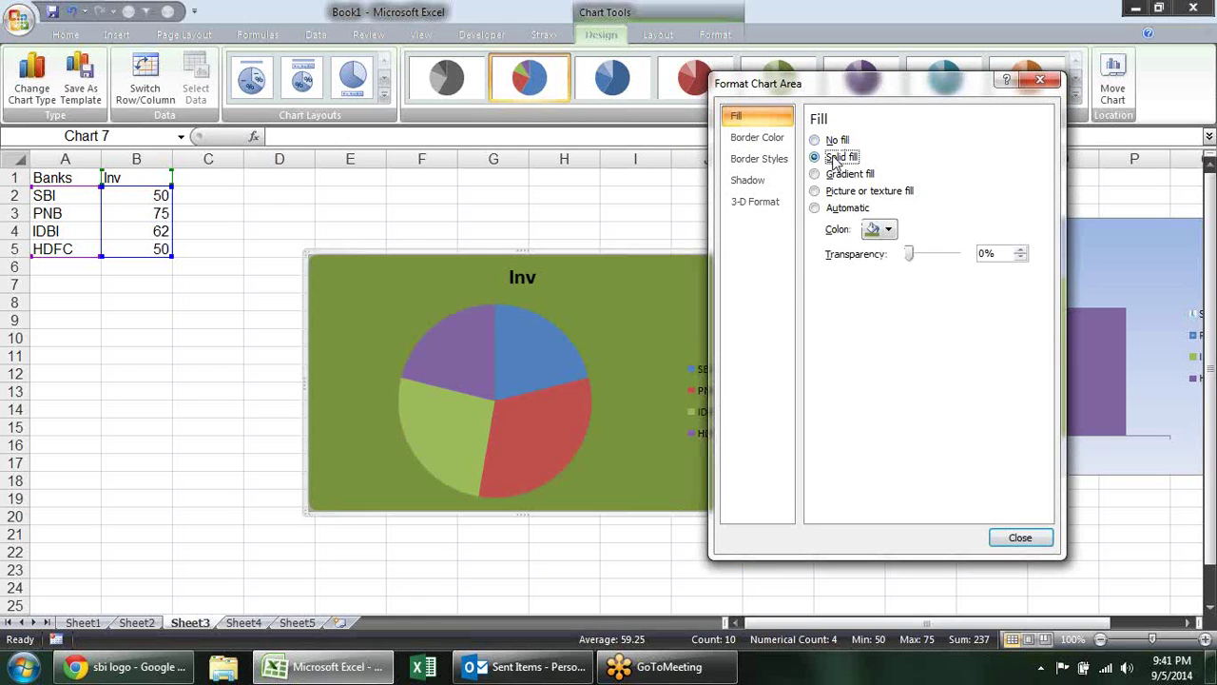
click(837, 140)
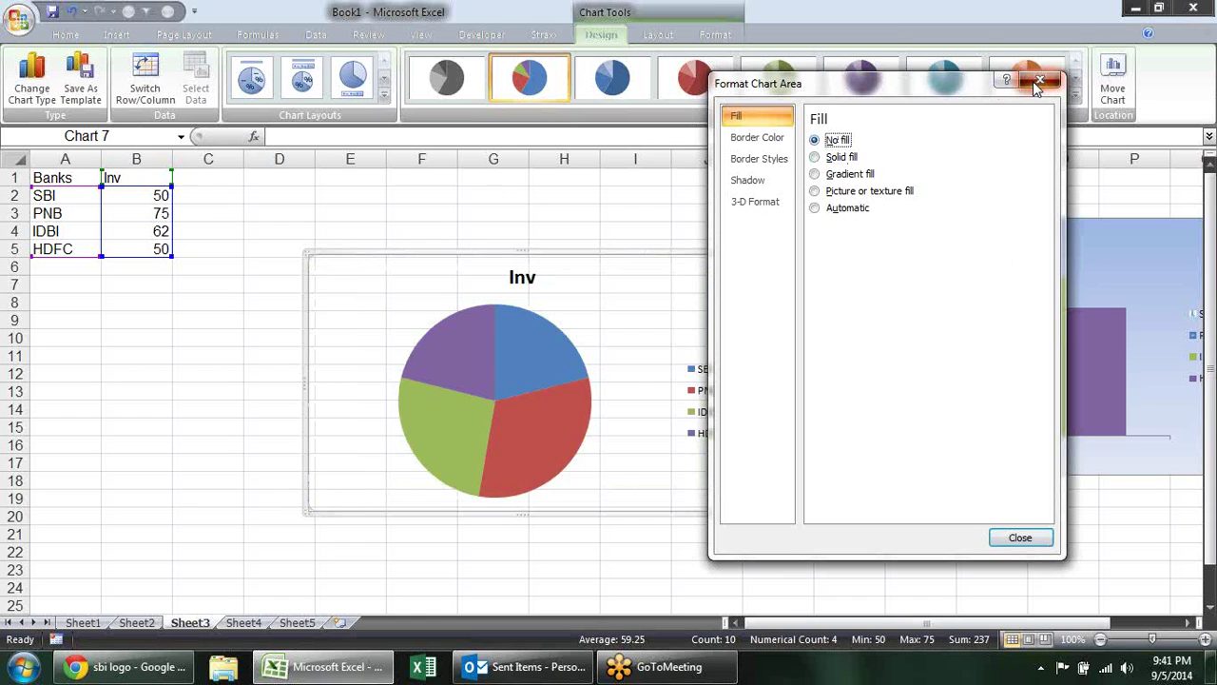
click(1038, 83)
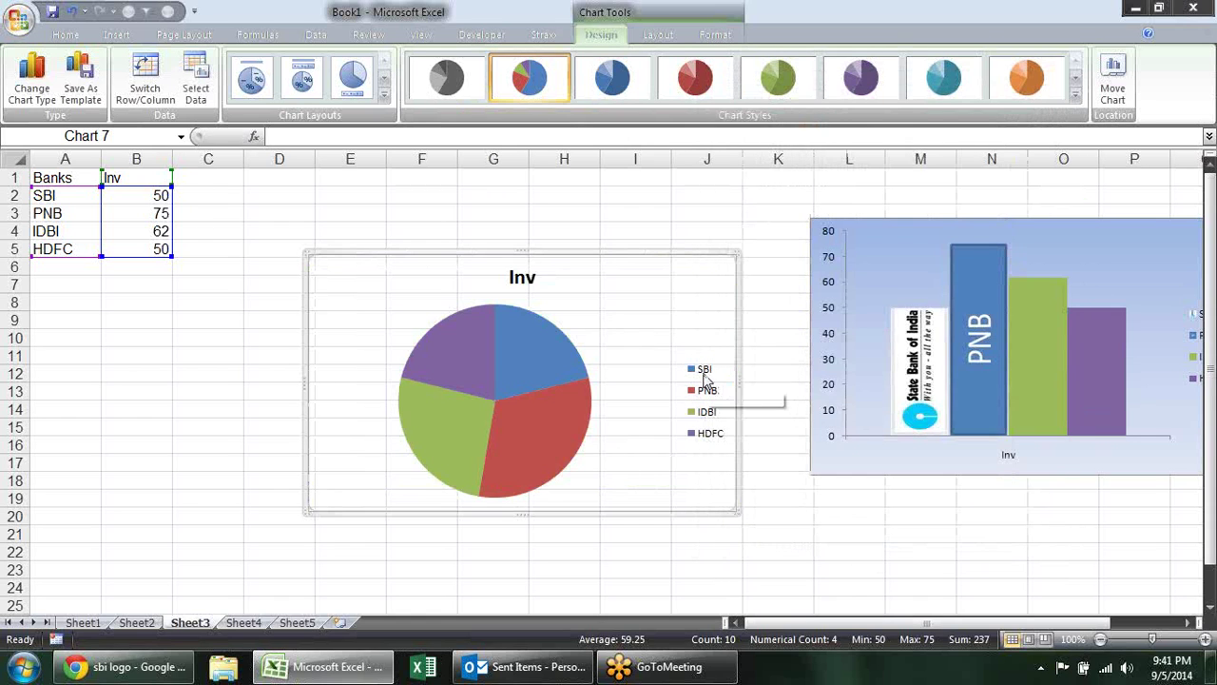
Add value data labels 50, 75, 62 and 50 to the Inv pie slices
click(559, 359)
right_click(547, 362)
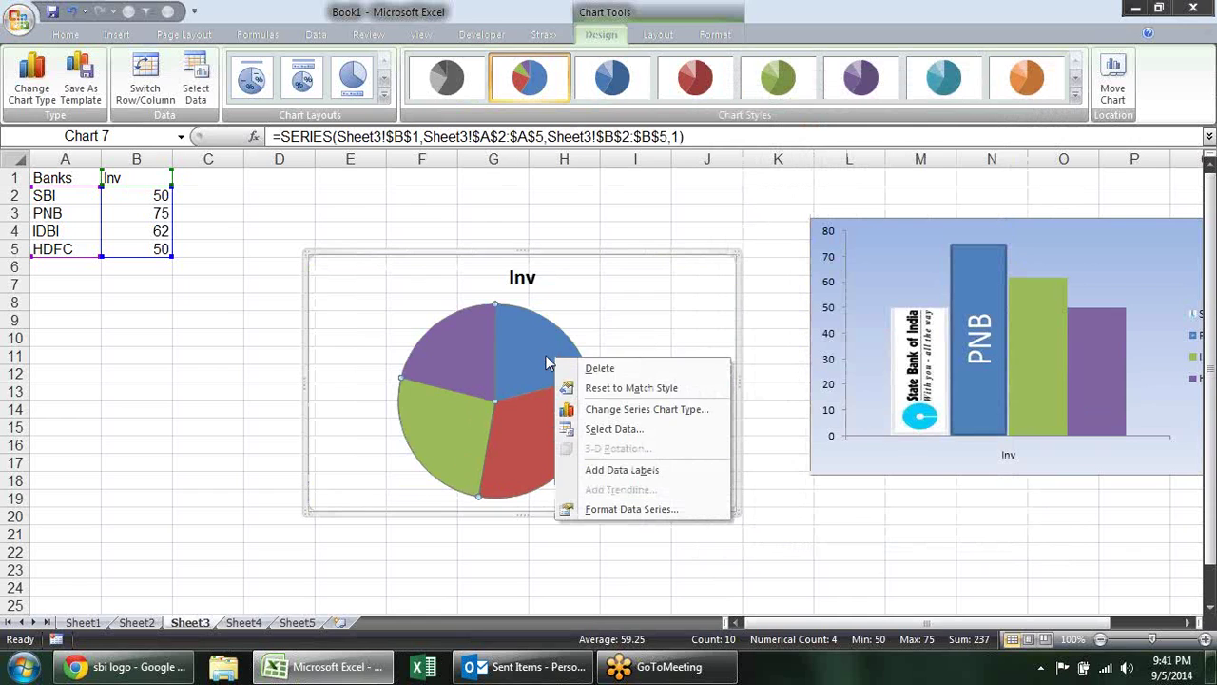
click(621, 470)
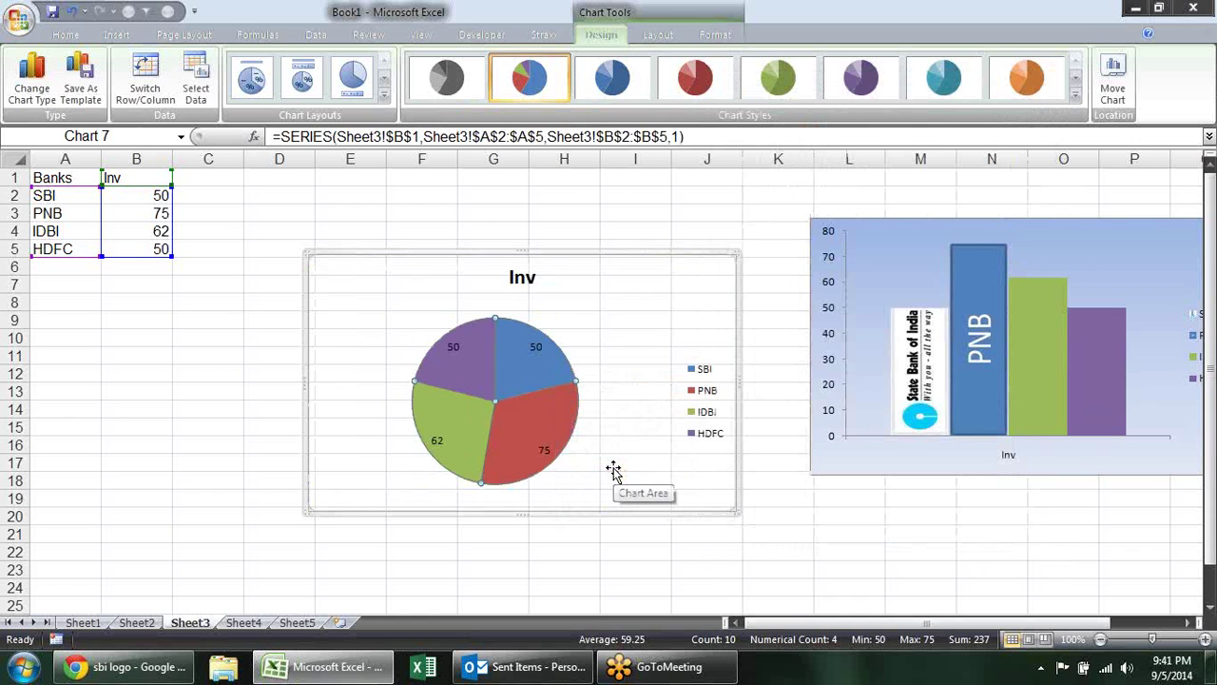
click(530, 344)
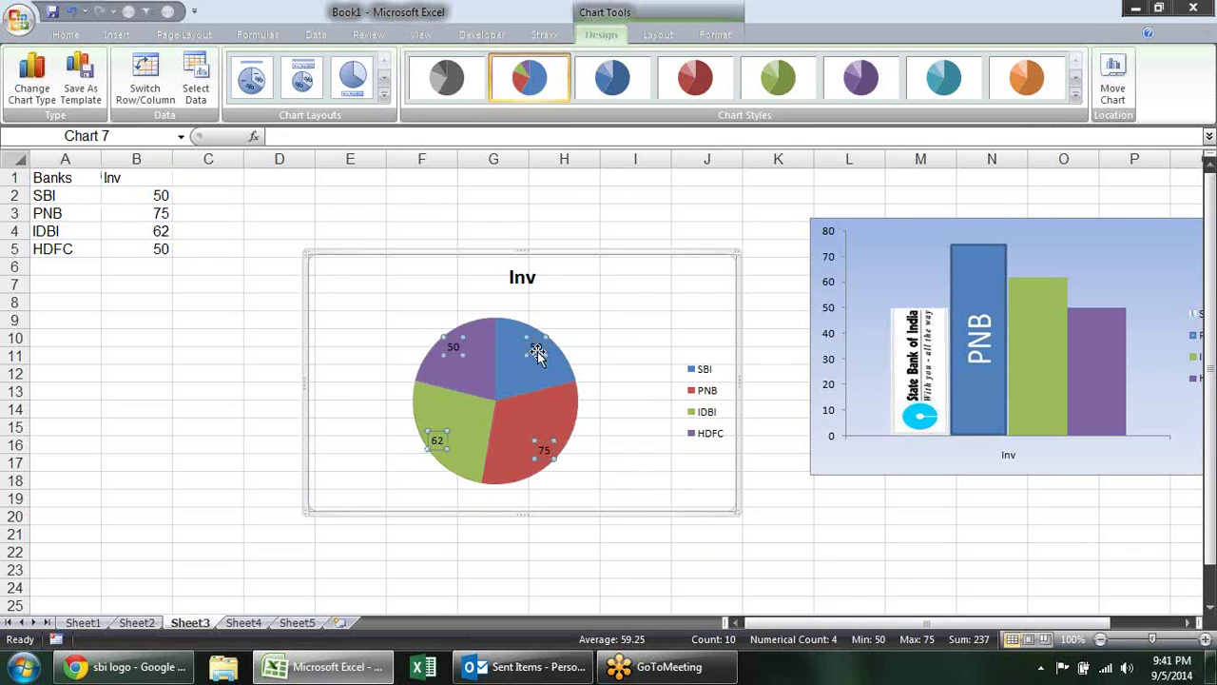
right_click(535, 349)
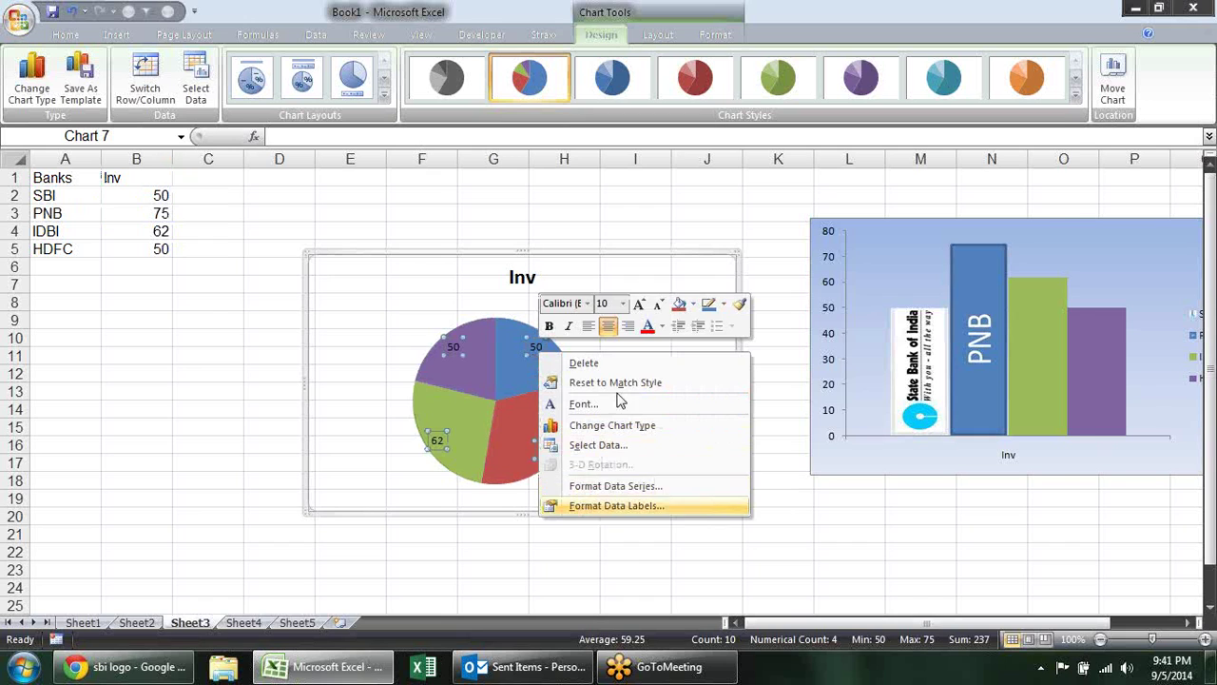
Switch the pie labels from values to percentages and turn off leader lines
click(588, 505)
click(859, 207)
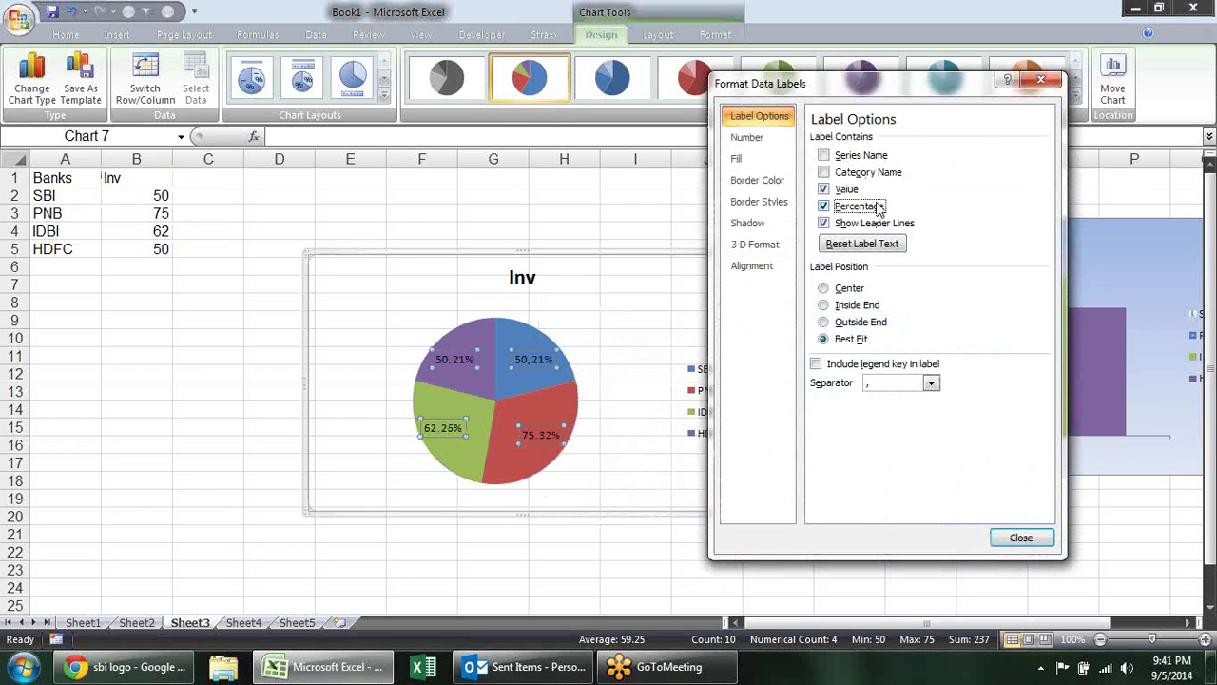
click(843, 189)
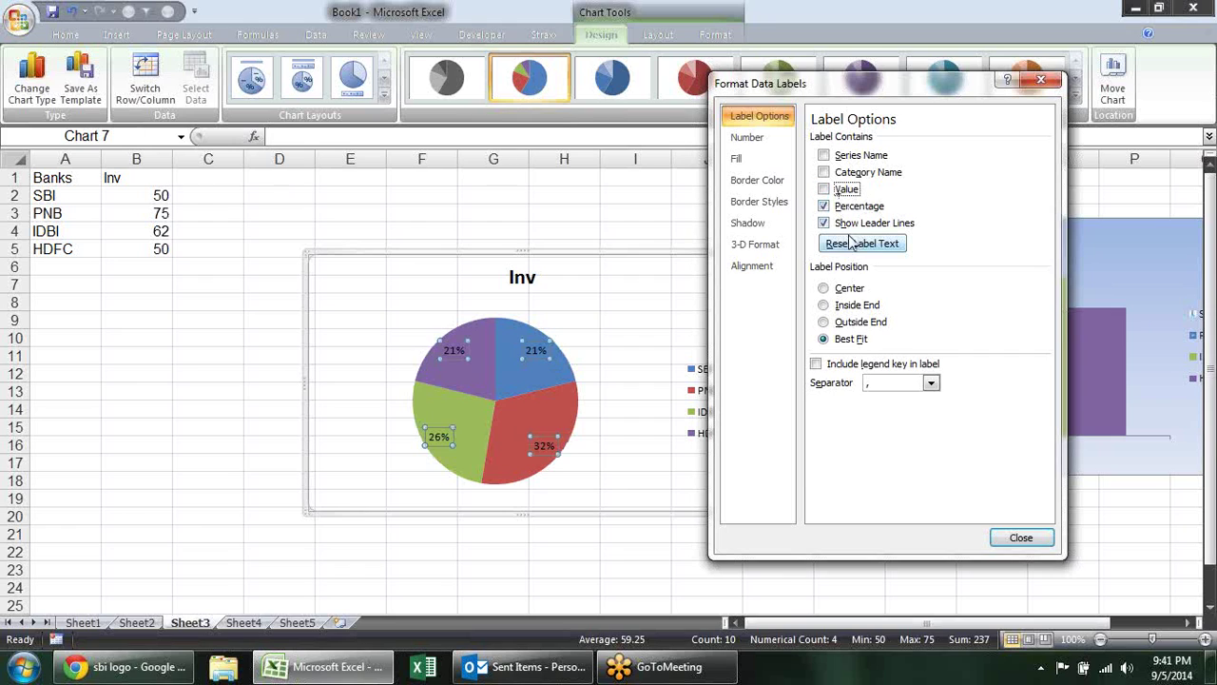
click(827, 223)
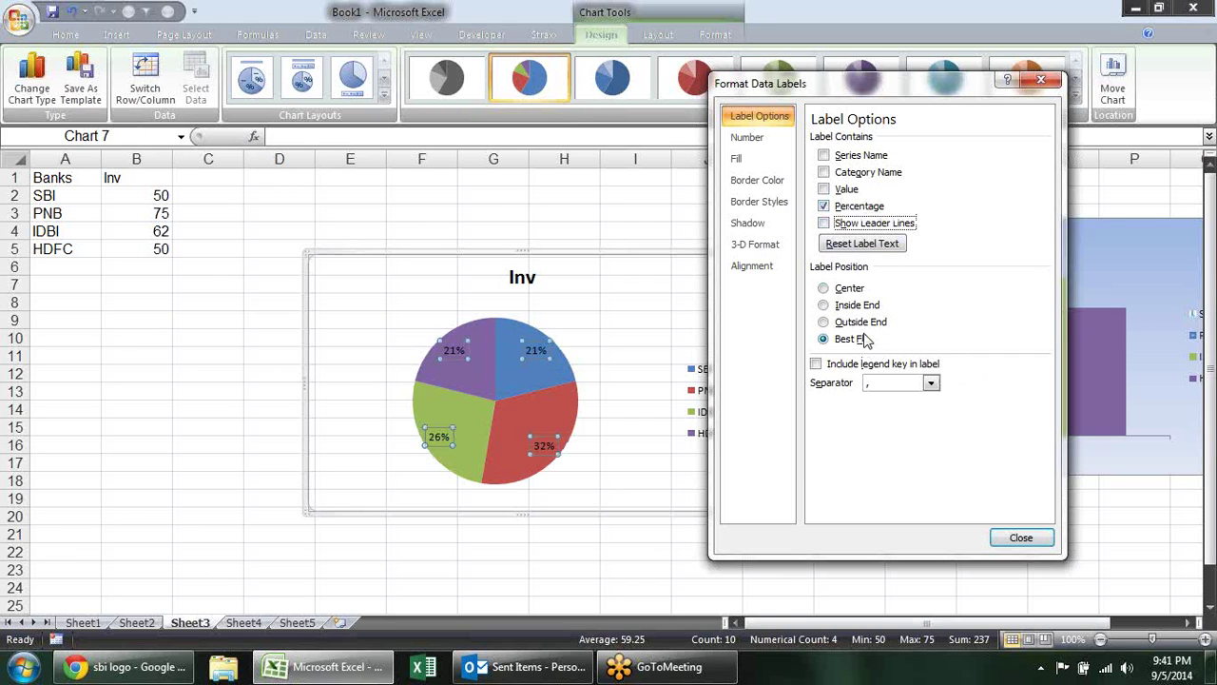
Set the percentage labels' position to Center on each slice and close the label settings
click(863, 289)
click(860, 305)
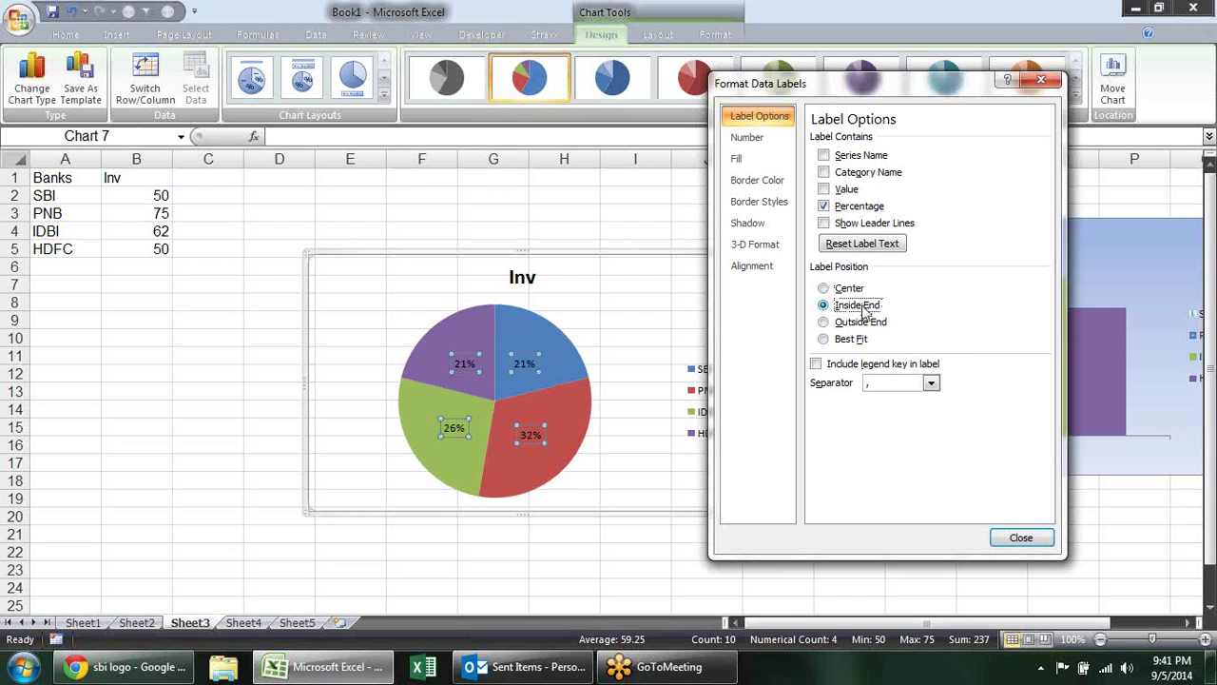
click(861, 321)
click(823, 340)
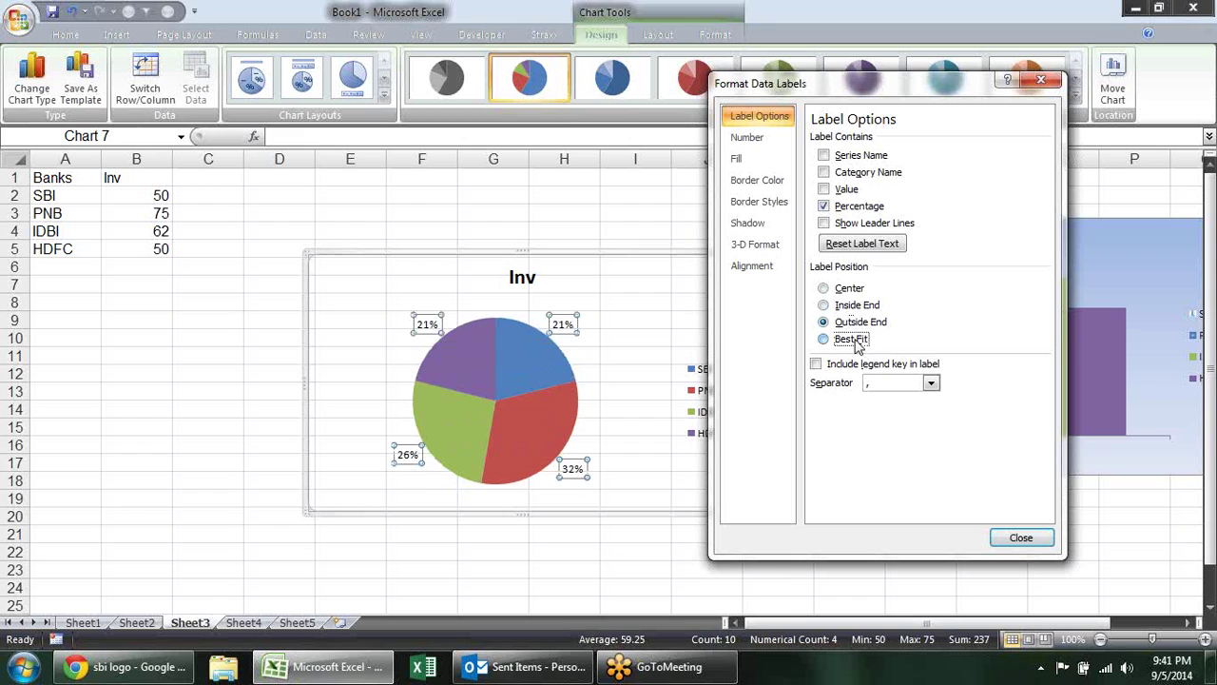
click(858, 305)
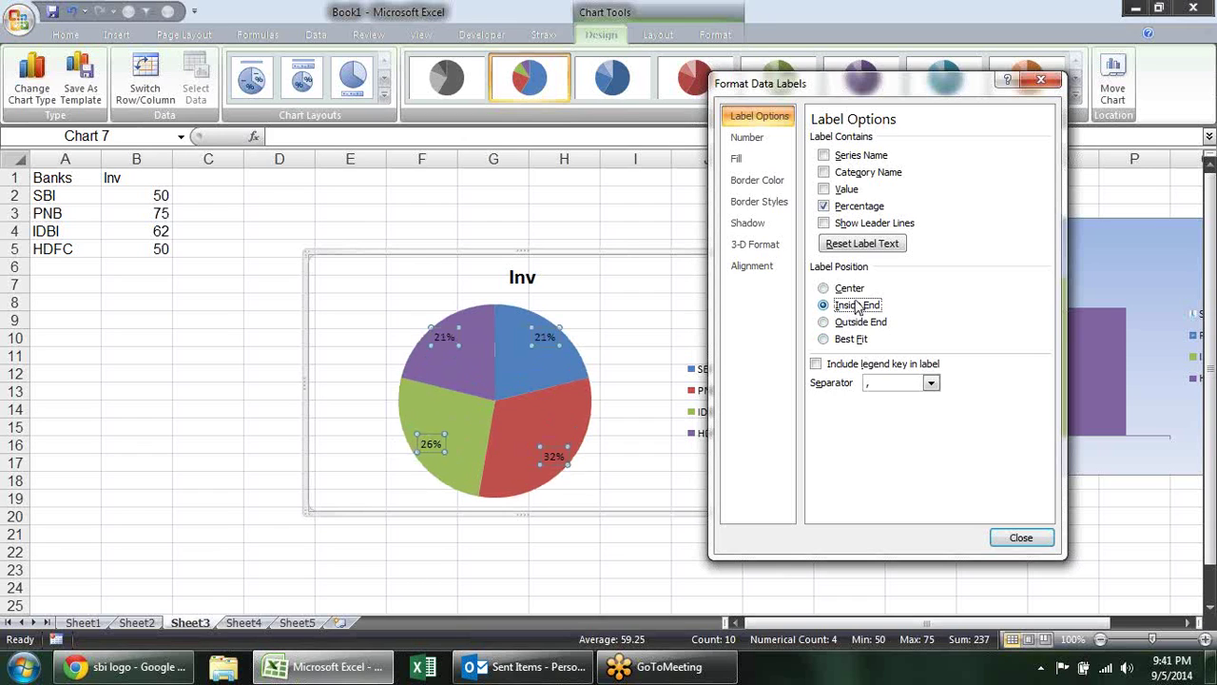
click(849, 288)
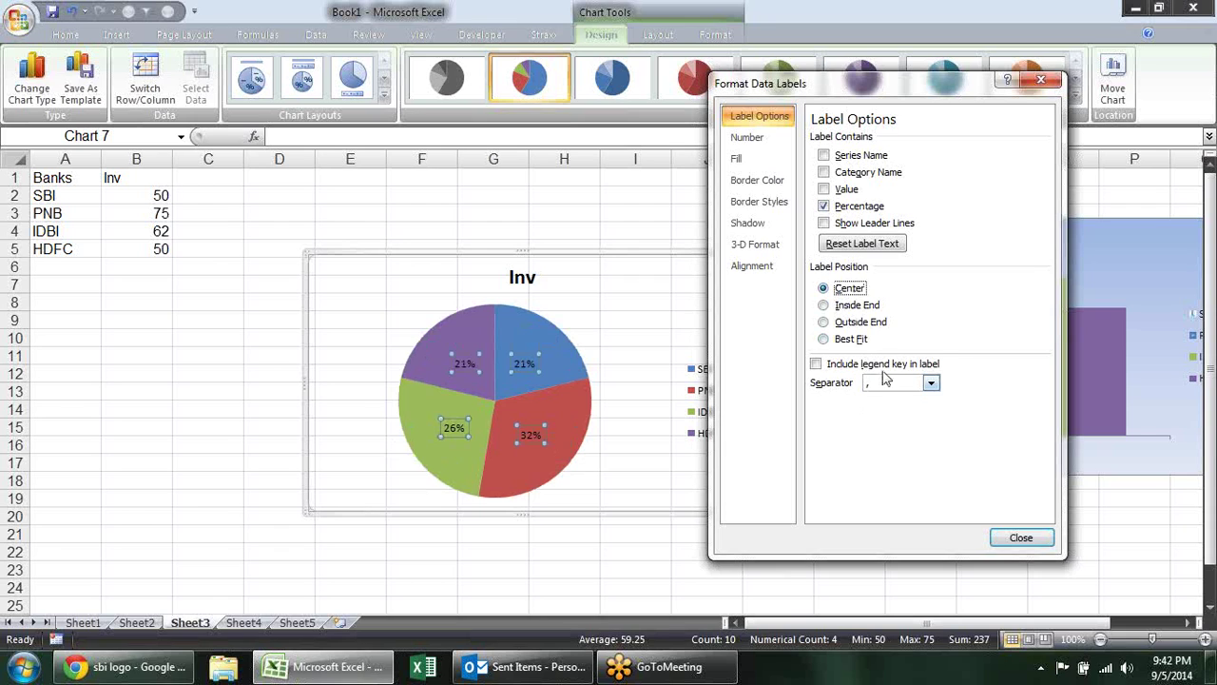
click(891, 365)
click(888, 364)
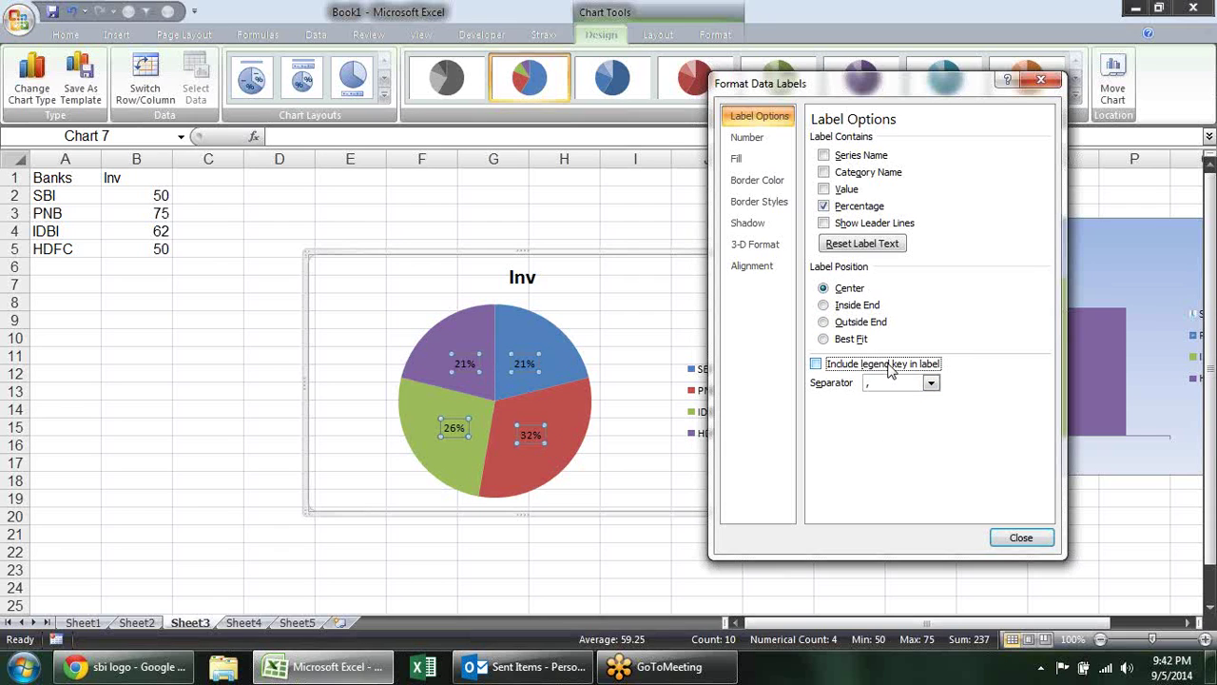
click(751, 138)
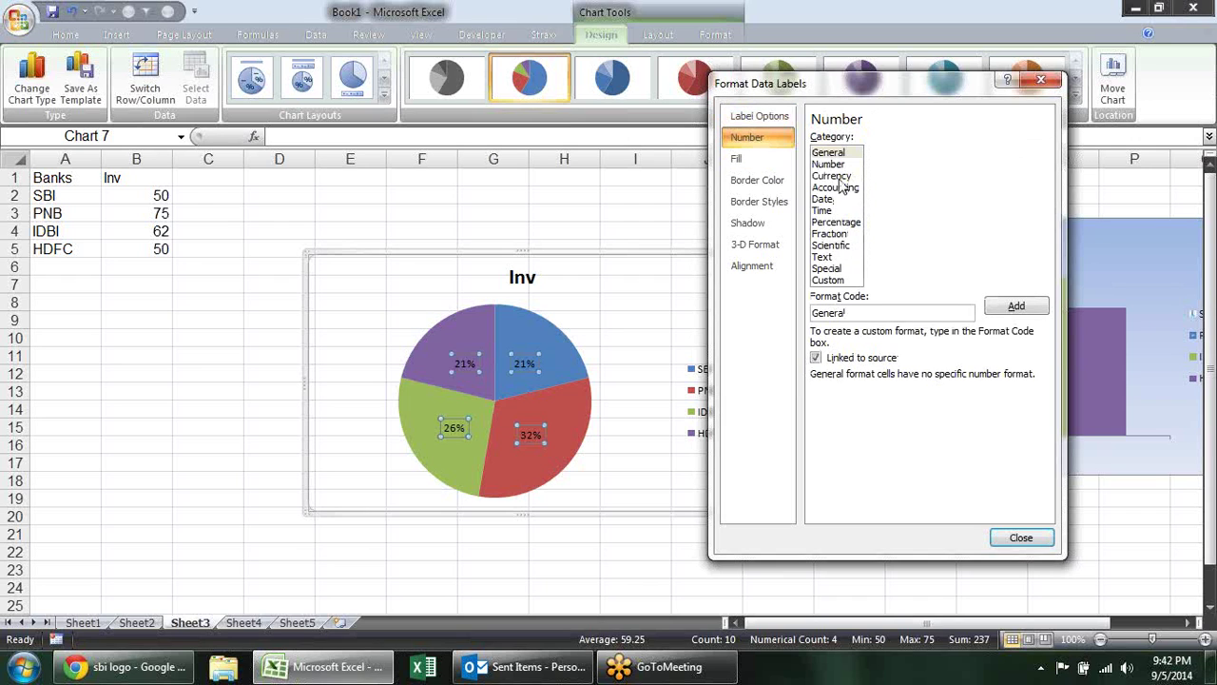
click(1028, 539)
click(233, 299)
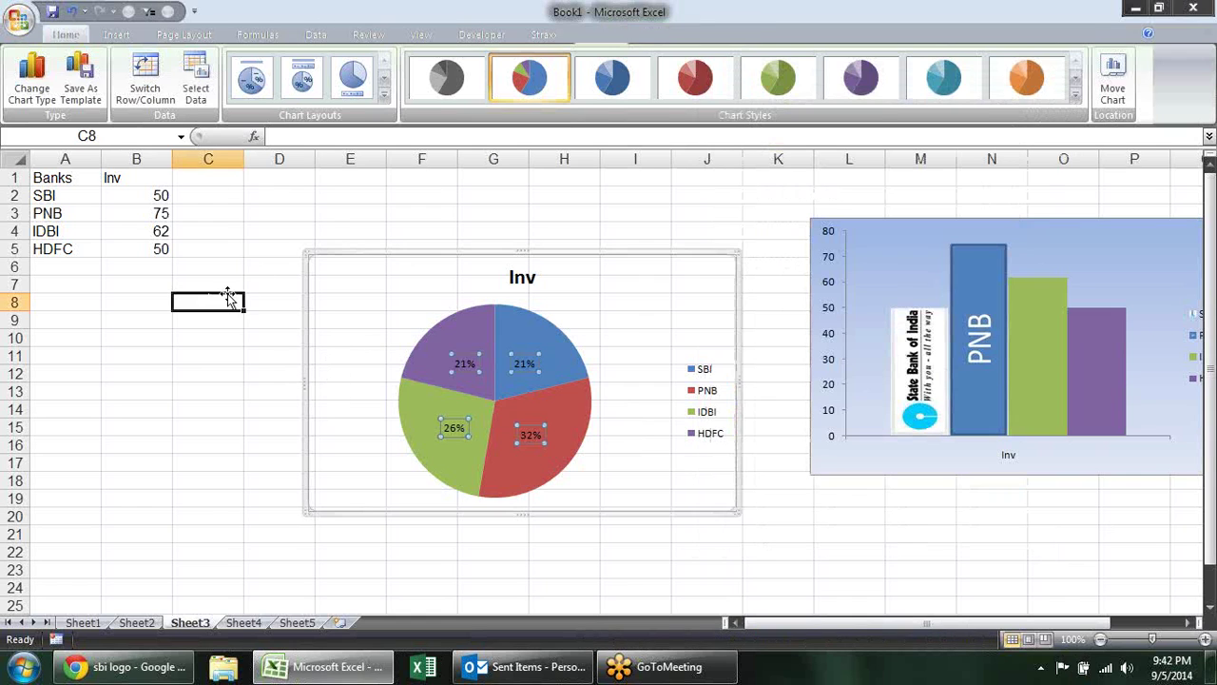
Enter investment values 3, 2, 1 and 0.5 in cells B6 to B9
click(87, 267)
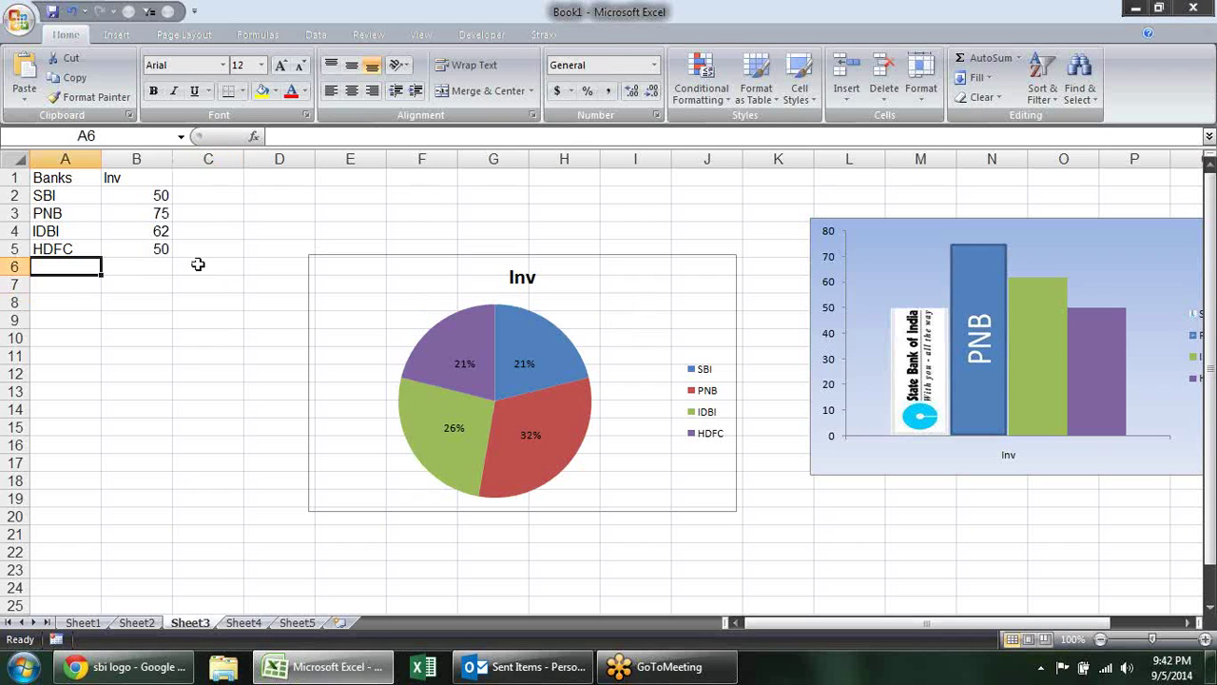
drag(157, 196, 162, 266)
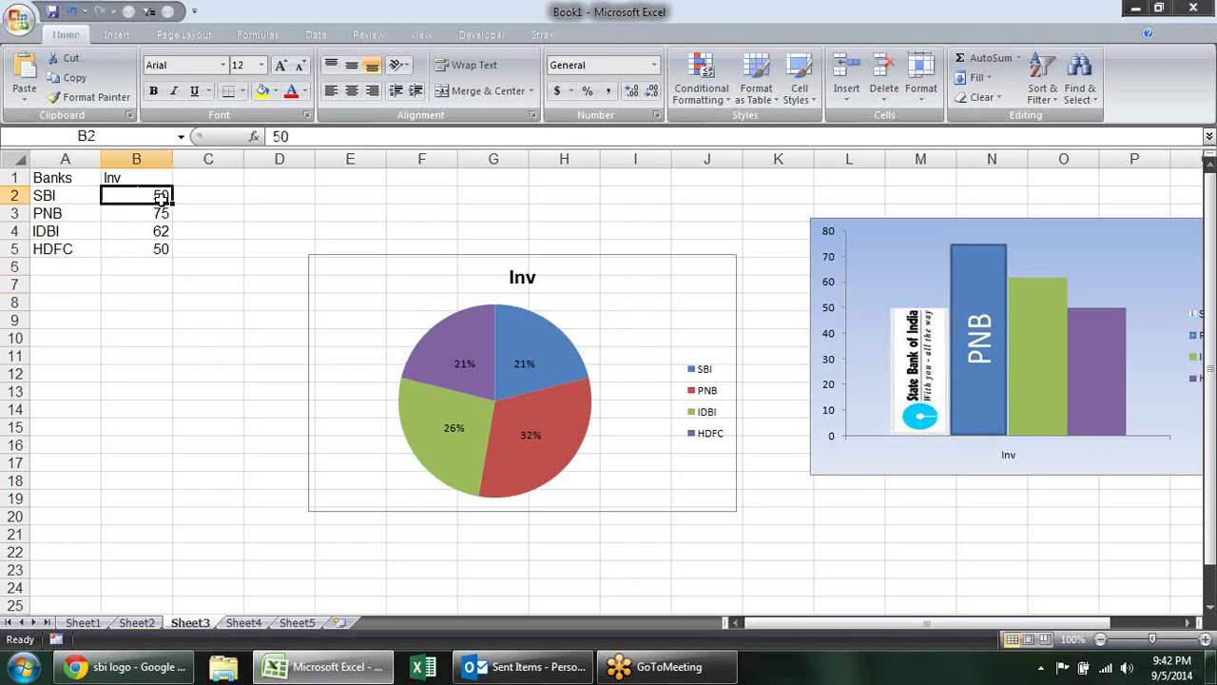
click(164, 263)
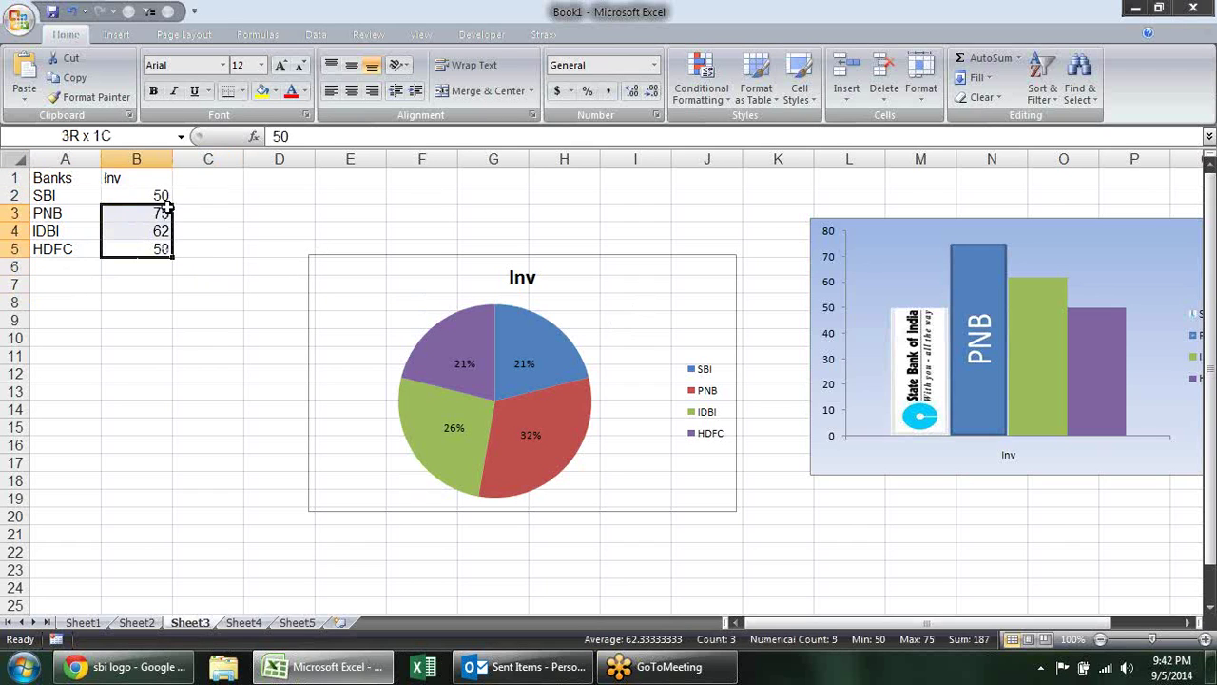
drag(167, 181, 163, 196)
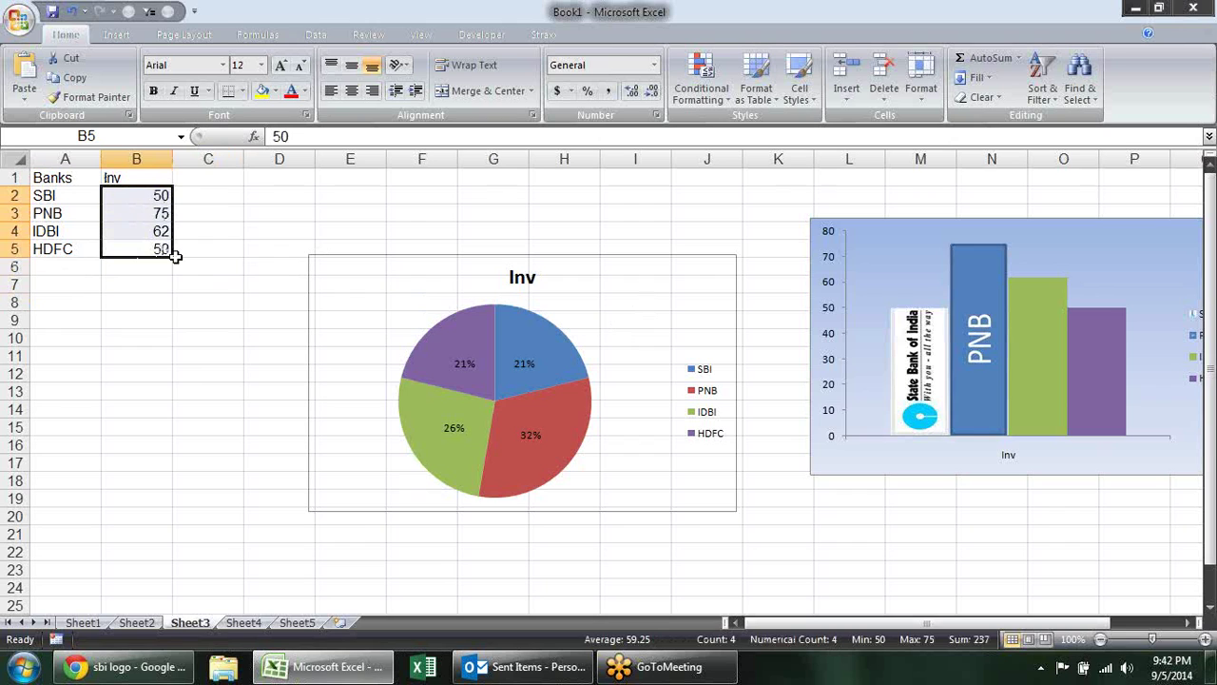
drag(174, 257, 177, 324)
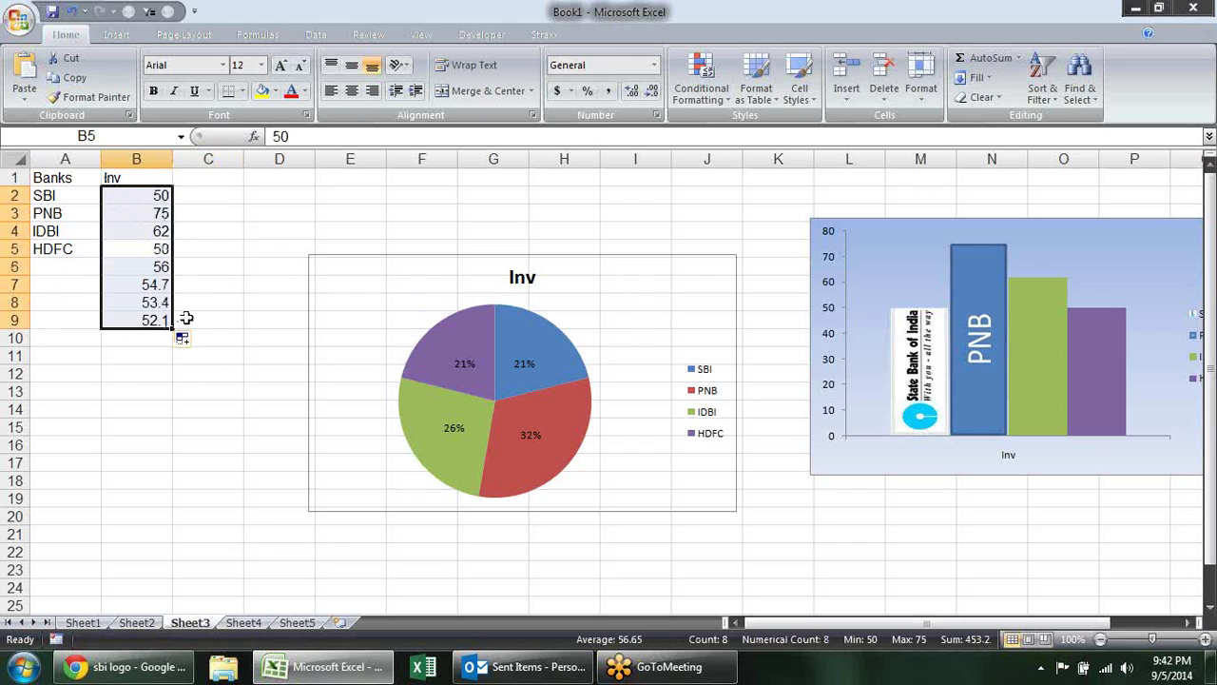
click(155, 266)
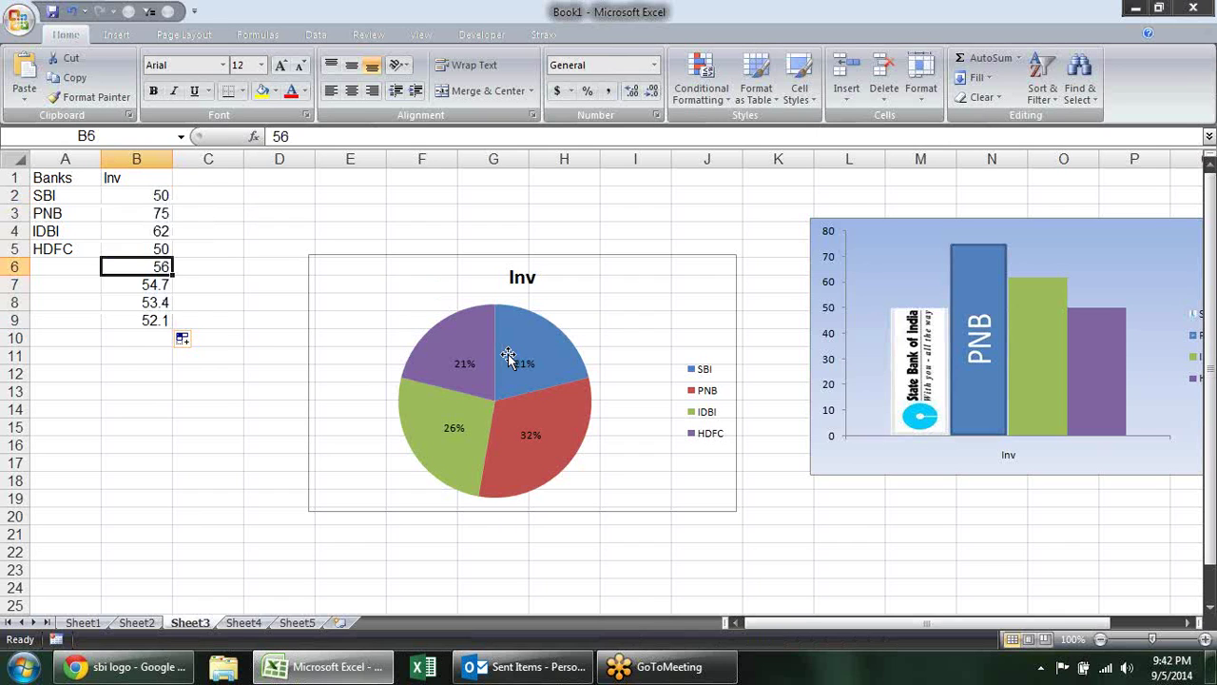
text(3)
key(Return)
text(2)
key(Return)
text(1)
key(Return)
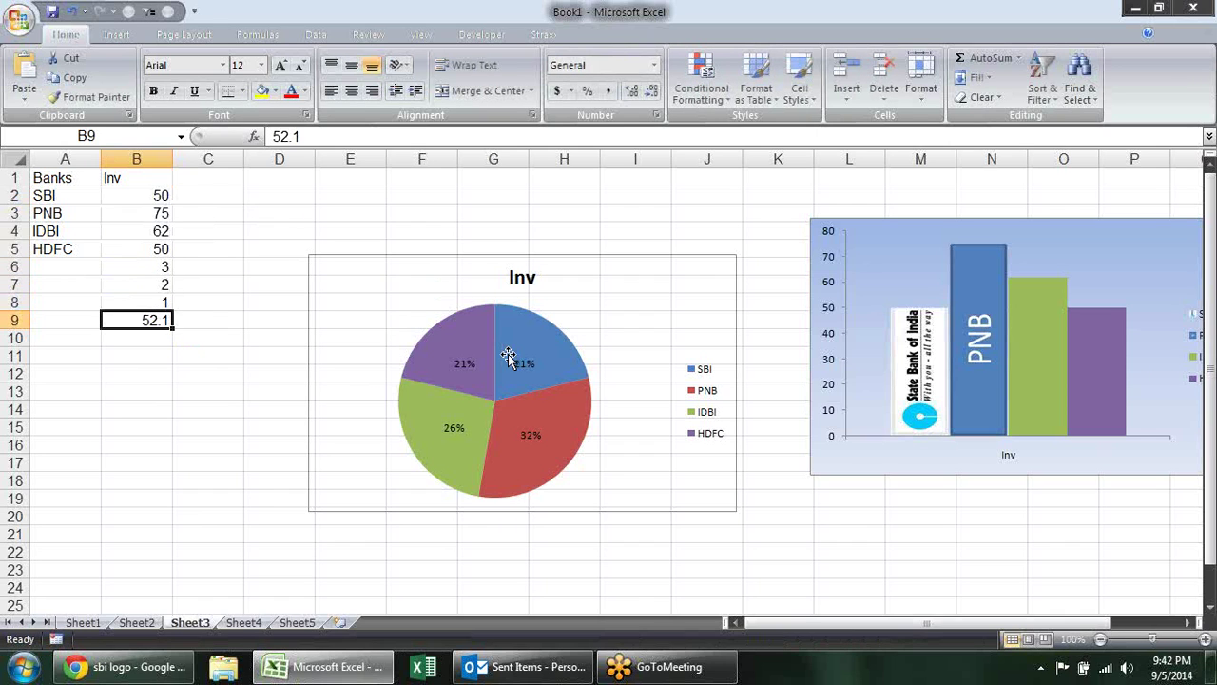
text(0.5)
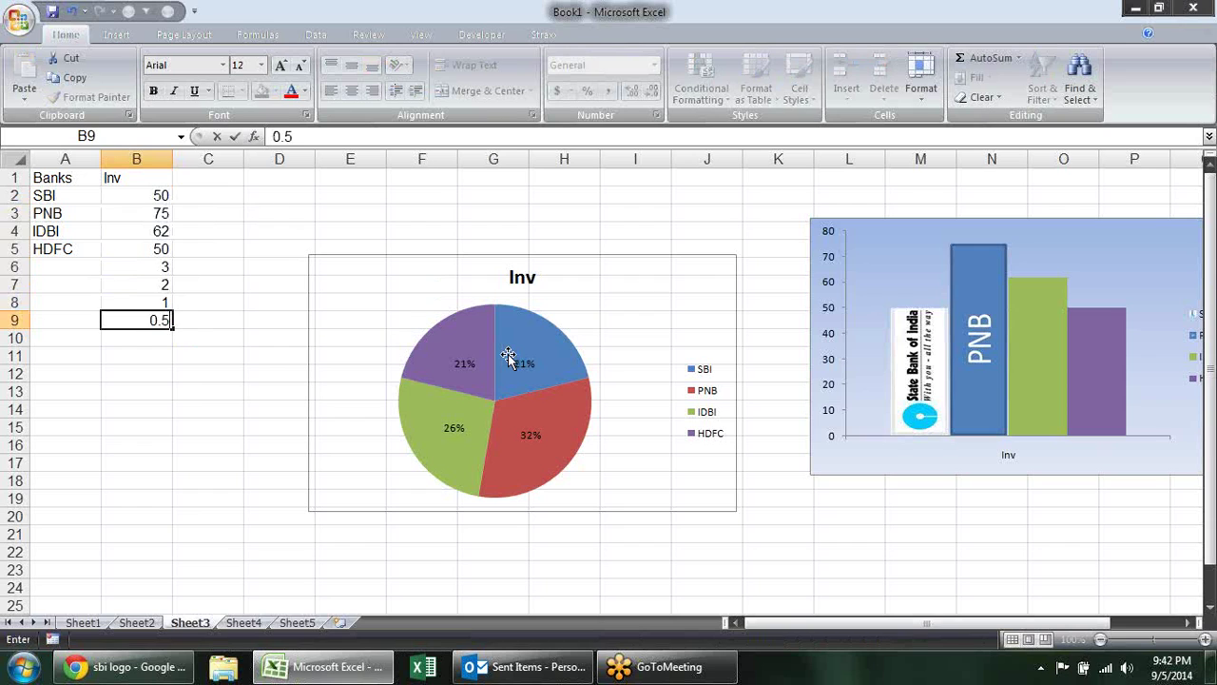
key(Return)
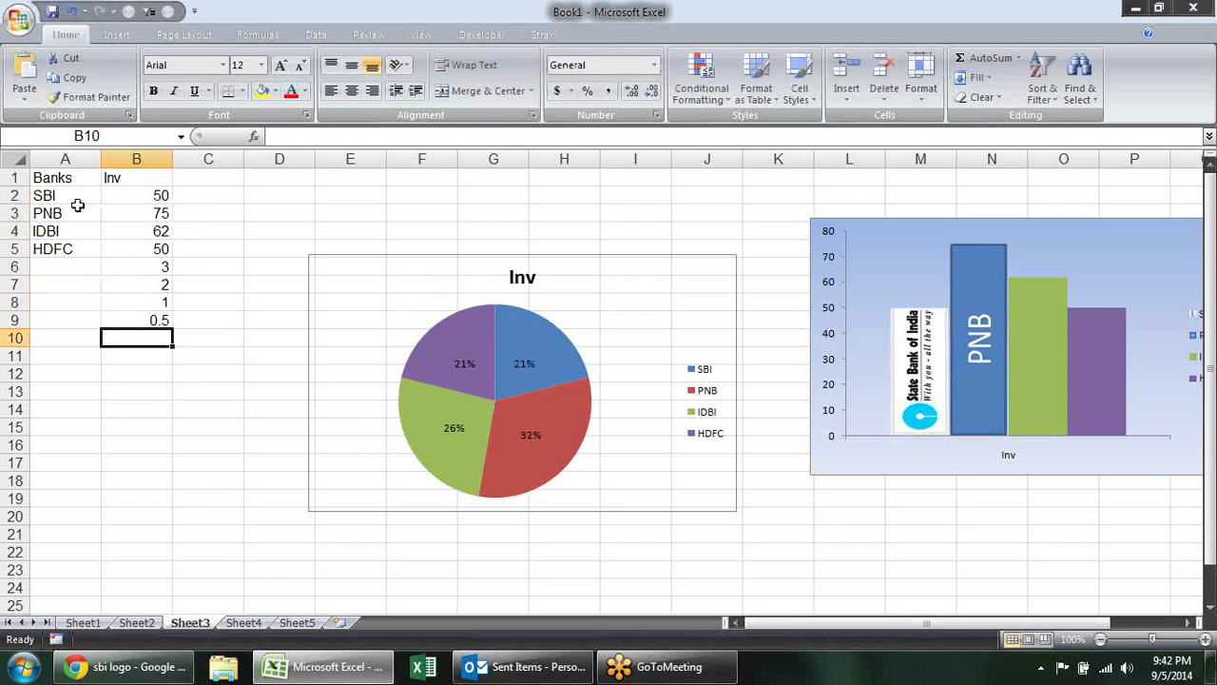
Label rows 6–9 of the Banks column abc, dbp, lnx and dio
click(68, 269)
text(abc)
key(Return)
text(dbp)
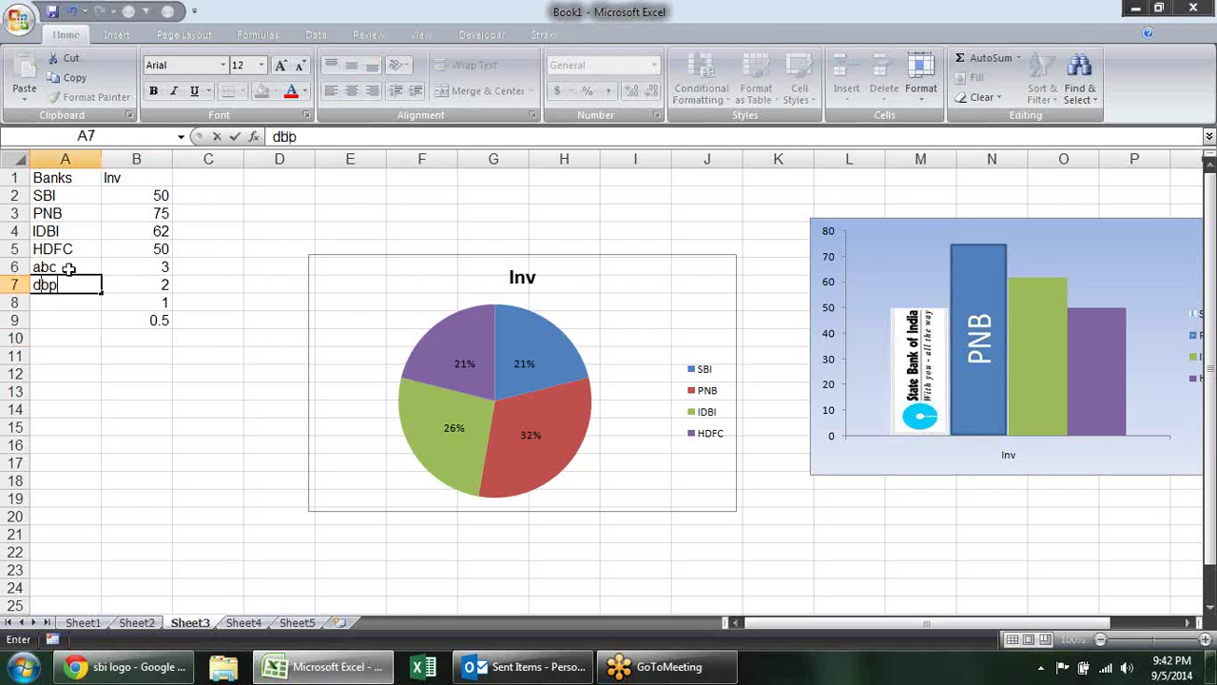
key(Return)
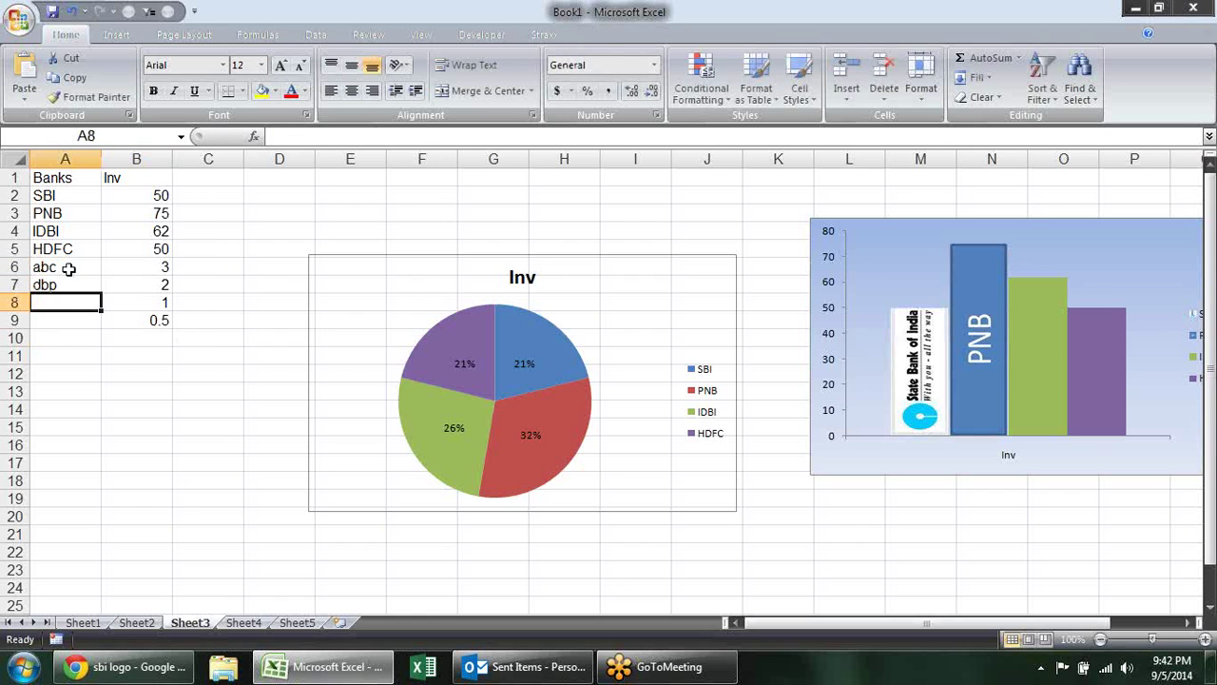
text(lnv)
key(Return)
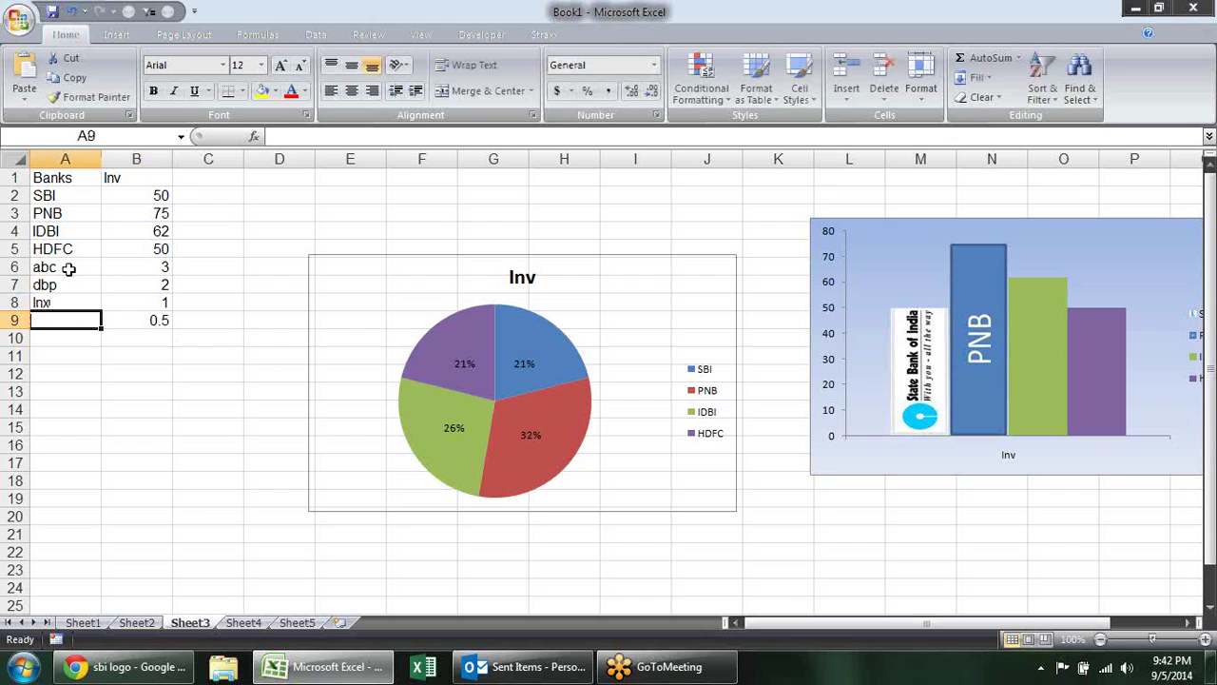
text(dio)
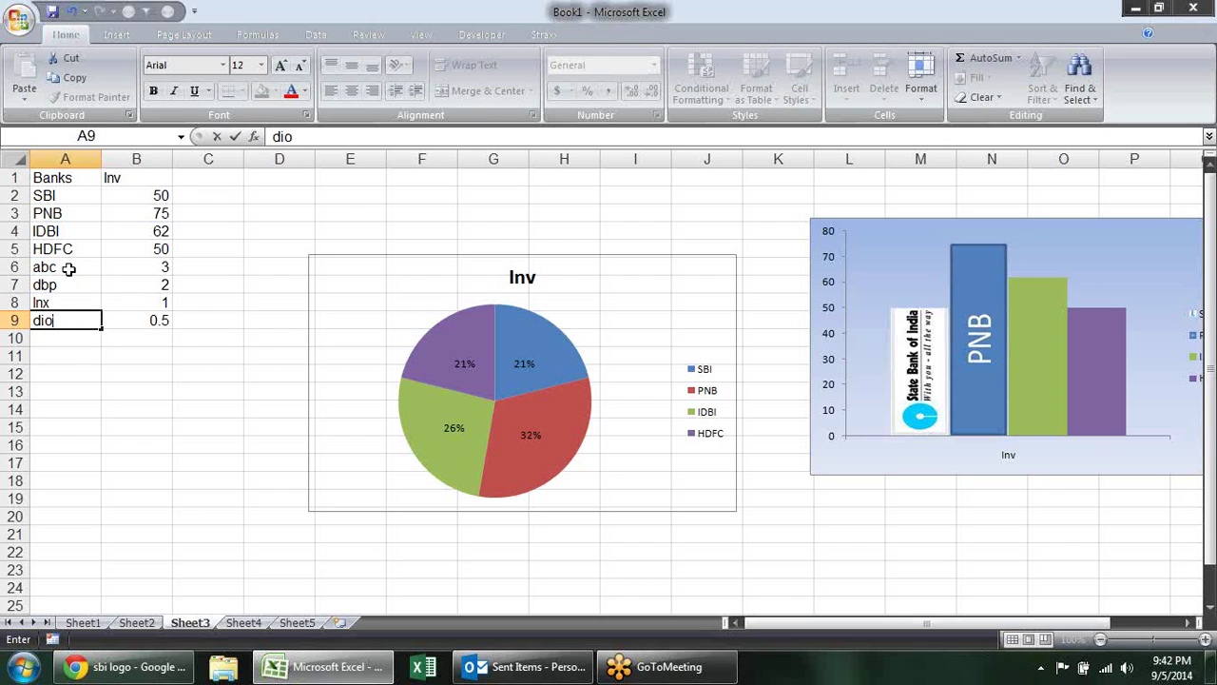
key(Return)
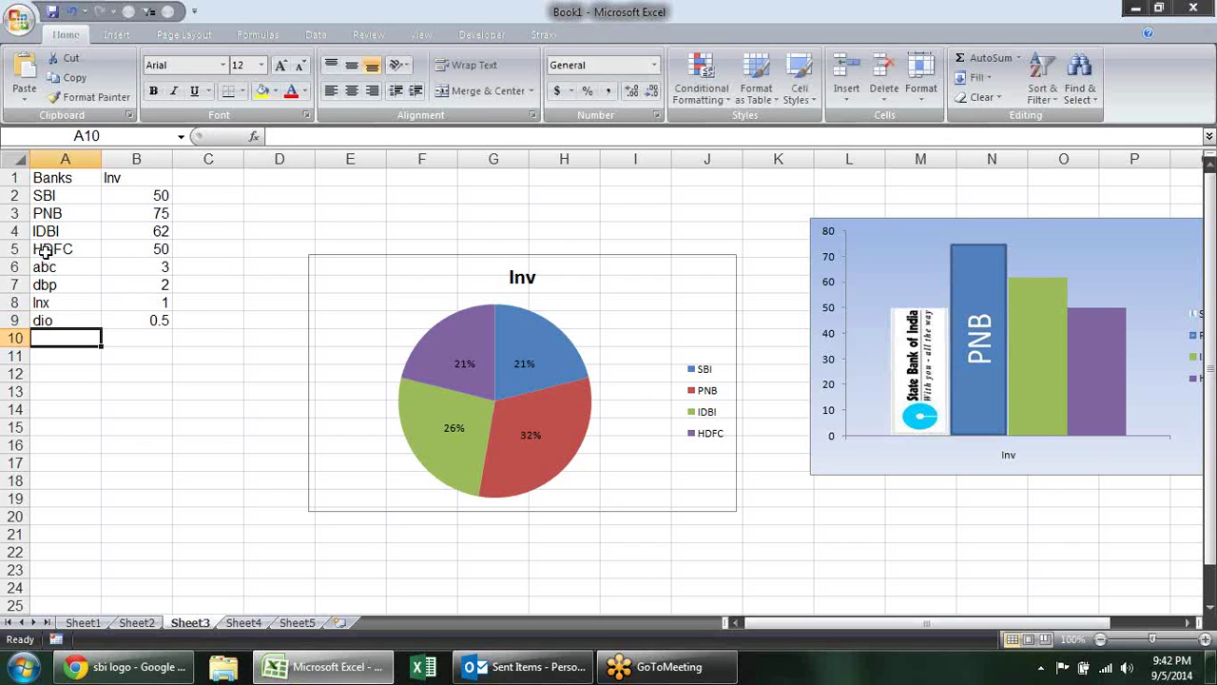
Extend the pie chart's data range to row 9 so abc, dbp, lnx and dio appear
click(72, 248)
click(505, 387)
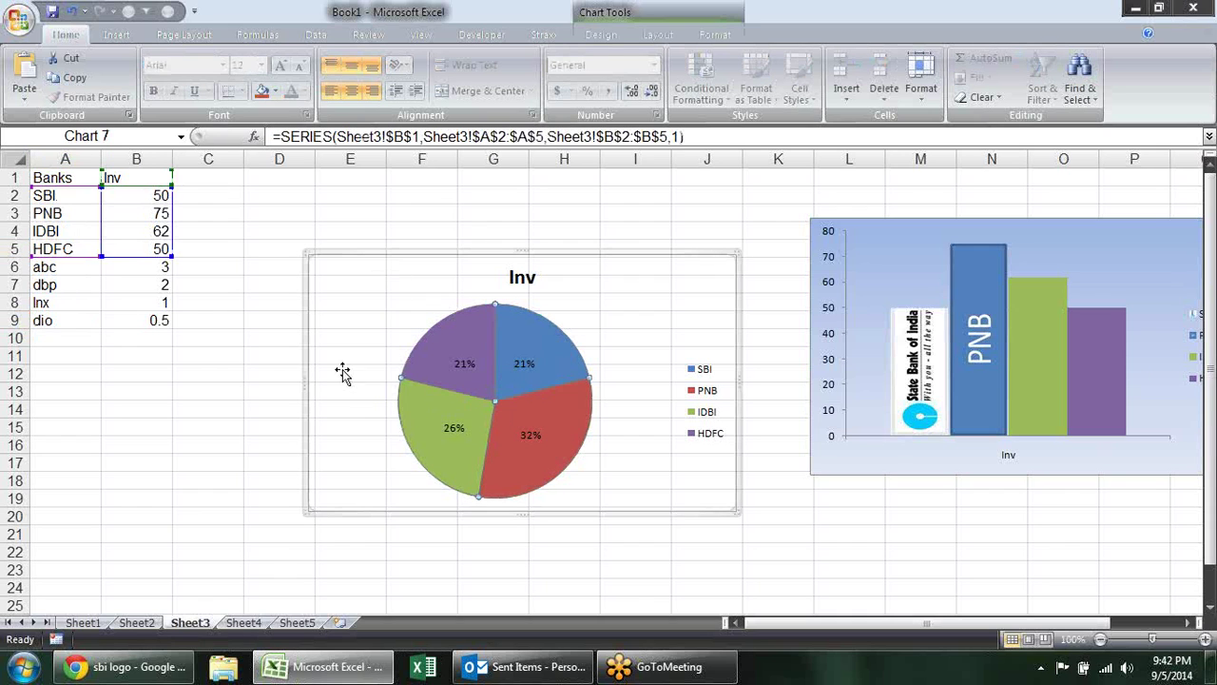
drag(171, 259, 172, 328)
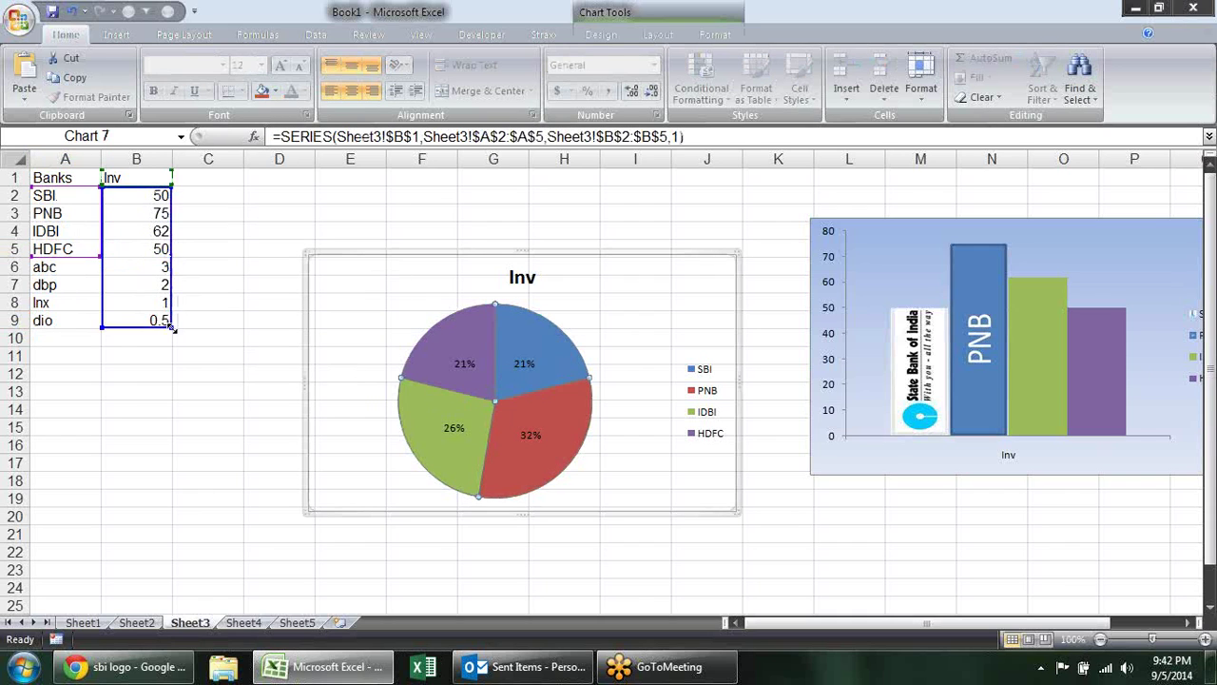
drag(98, 257, 99, 328)
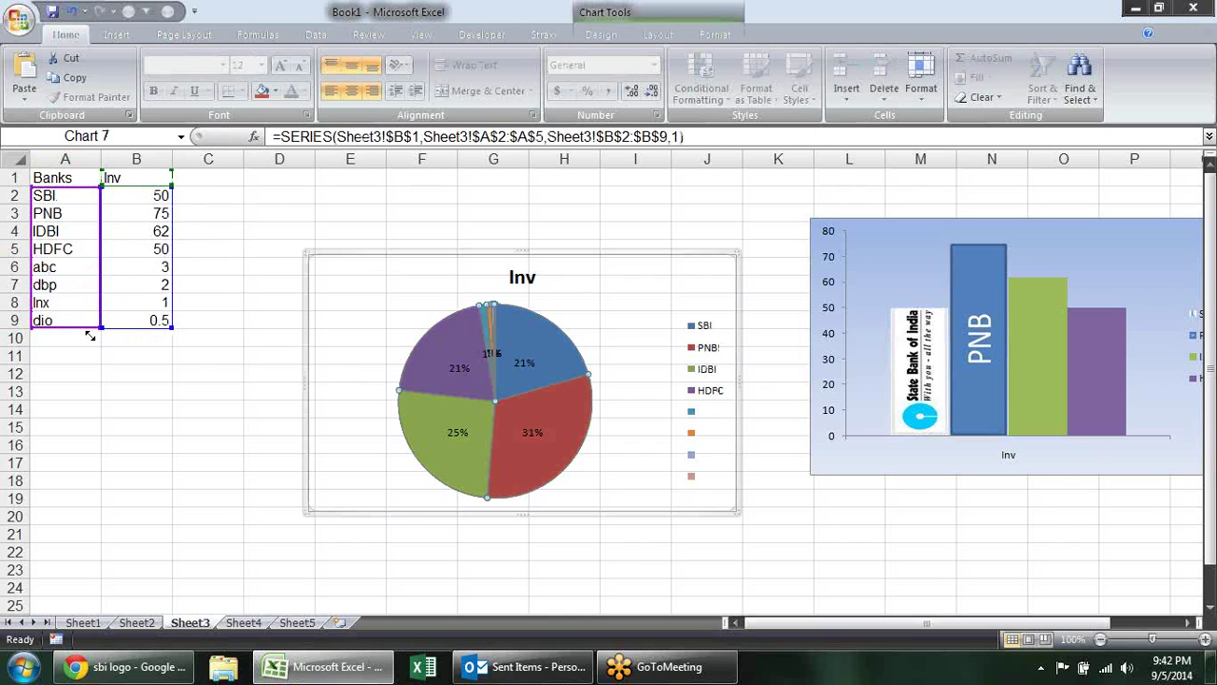
click(244, 460)
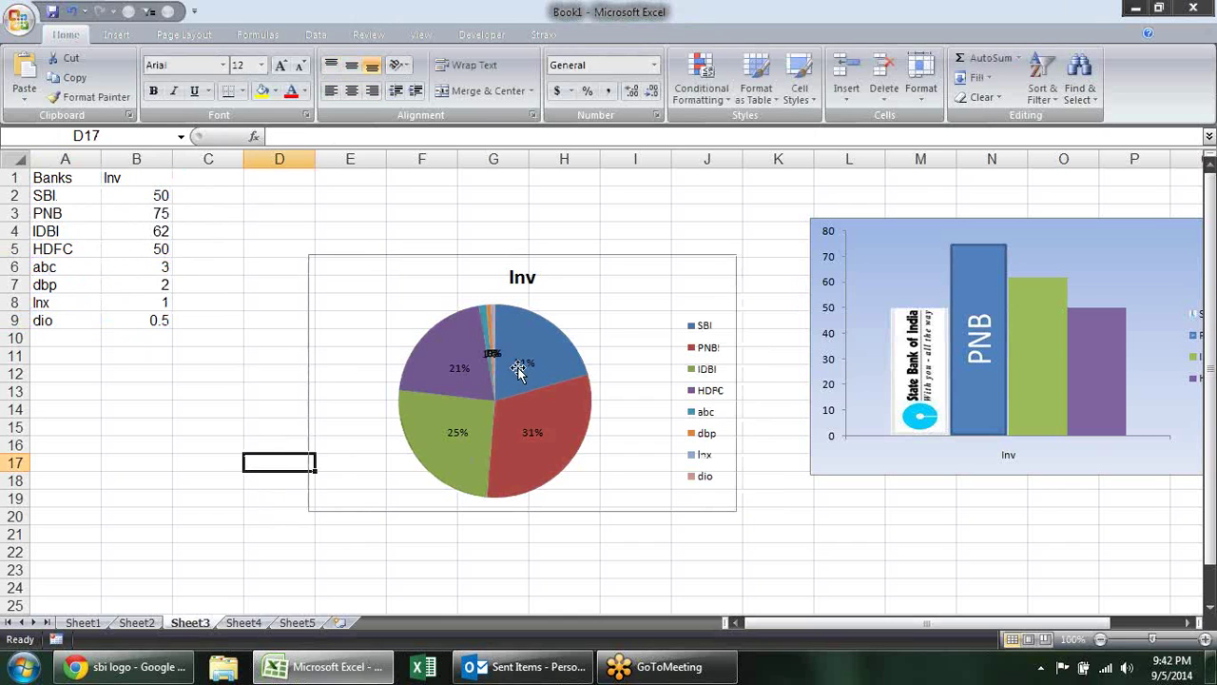
Move the pie chart over the bar chart on the right
click(489, 316)
click(490, 317)
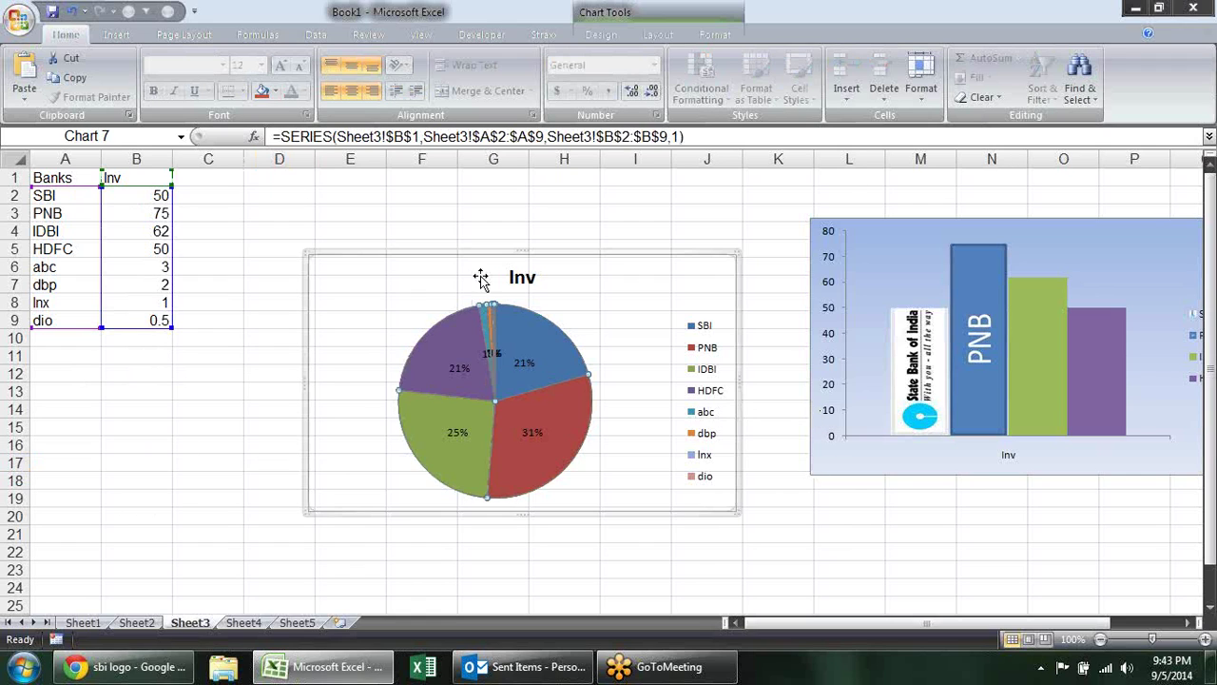
drag(552, 264, 987, 316)
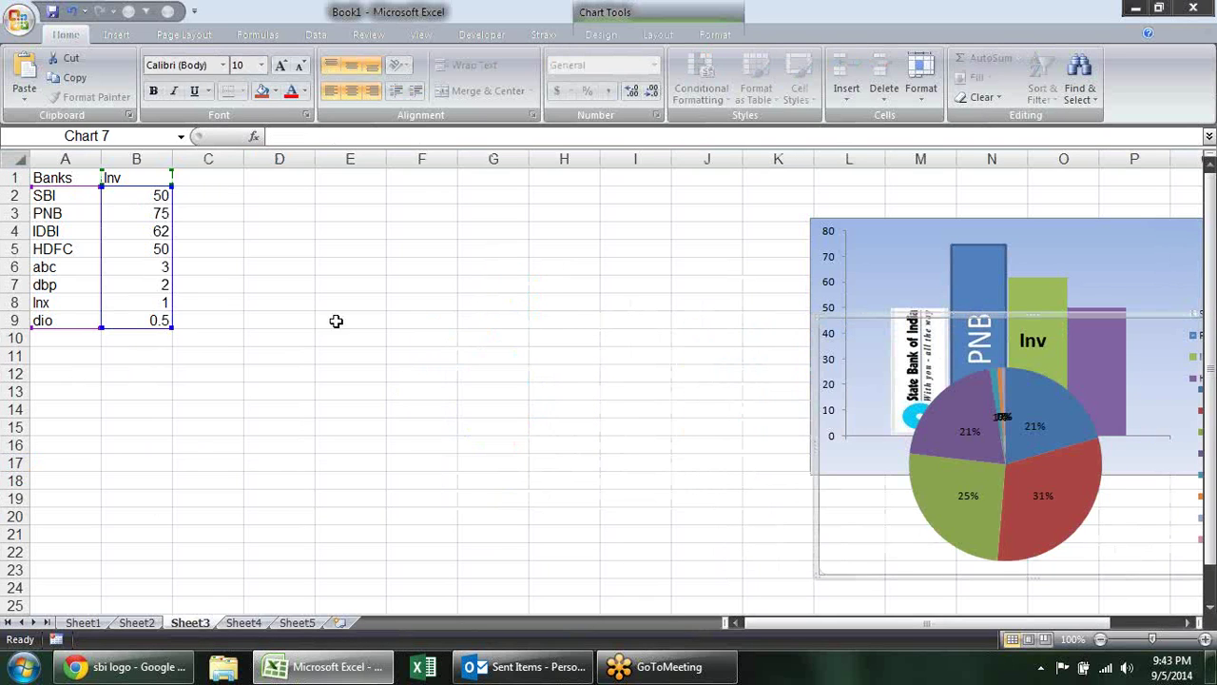
Insert a Pie of Pie chart of A1:B9 and position it beside the data table
click(319, 330)
mouse_move(52, 177)
mouse_down()
mouse_move(111, 231)
mouse_move(142, 323)
mouse_up()
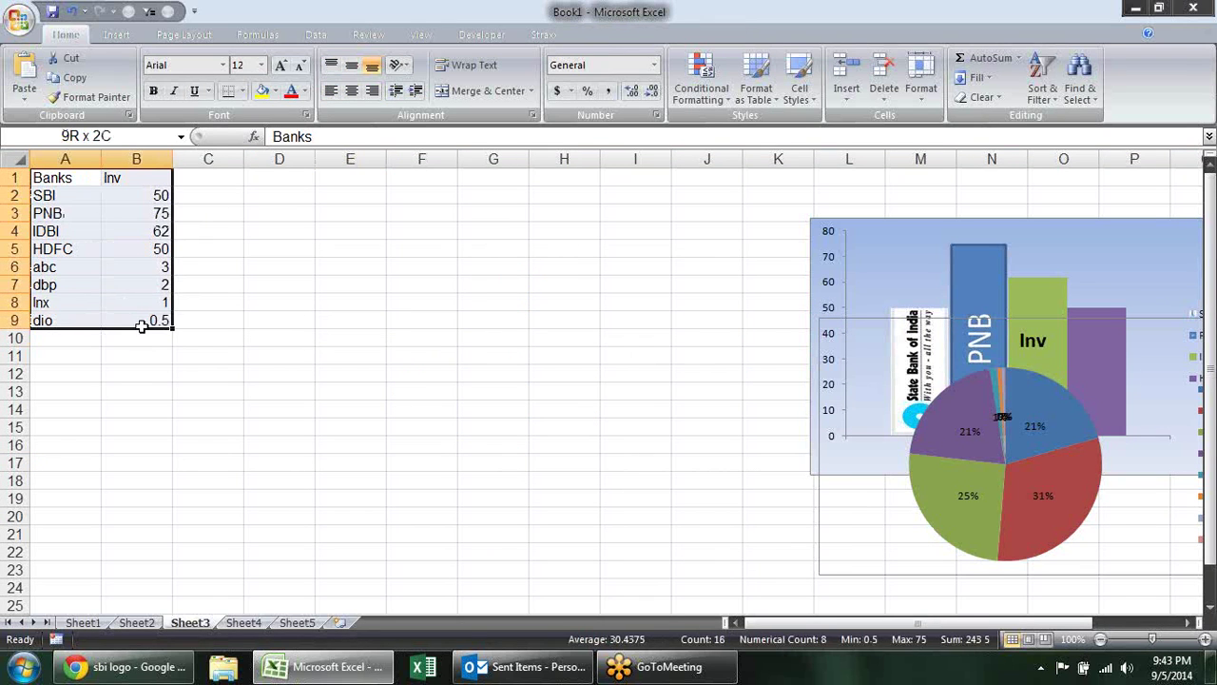
click(115, 37)
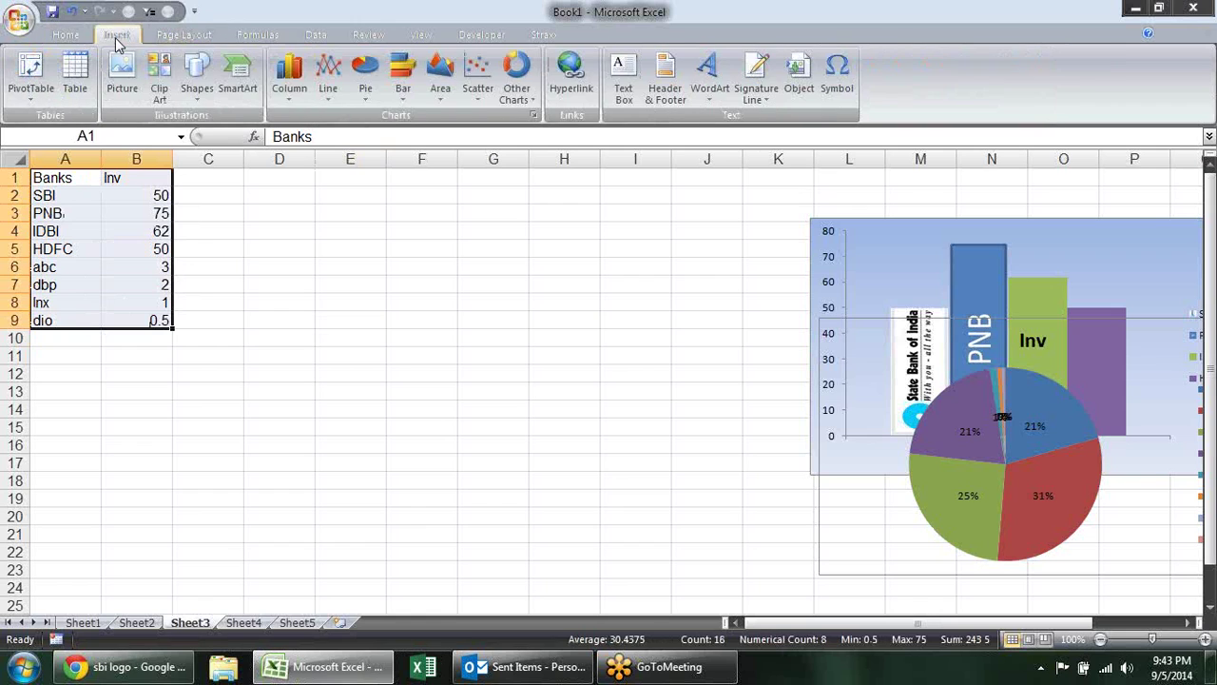
click(369, 91)
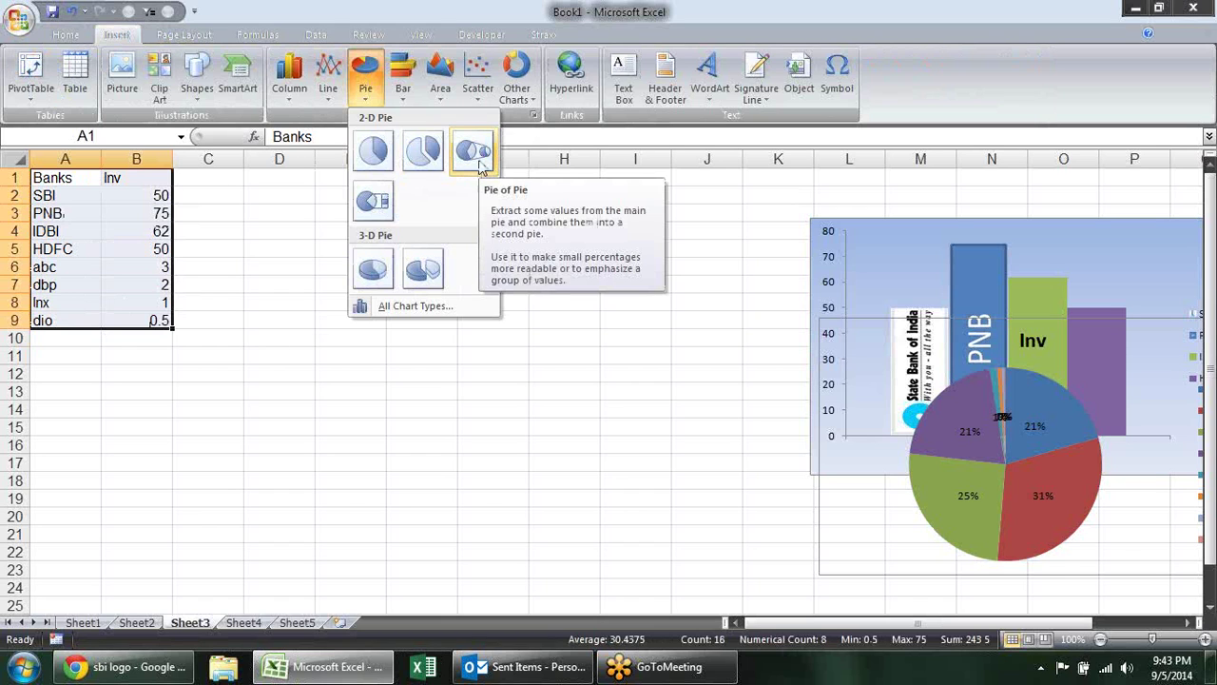
click(475, 154)
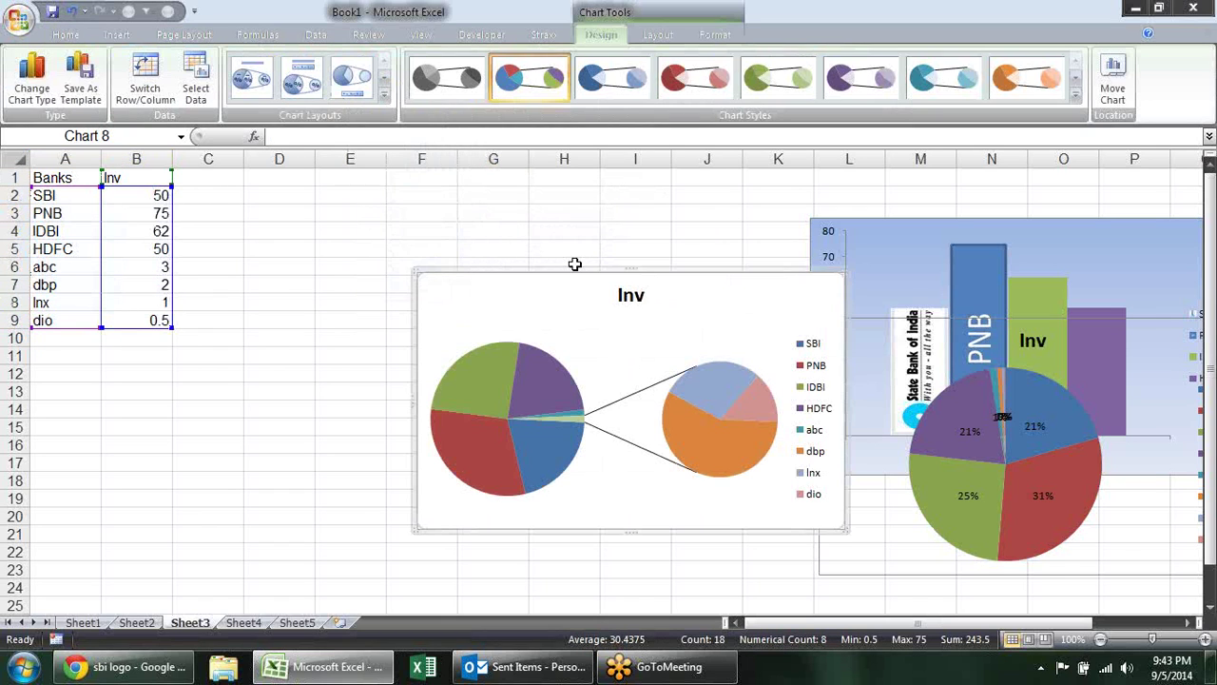
drag(579, 268, 470, 218)
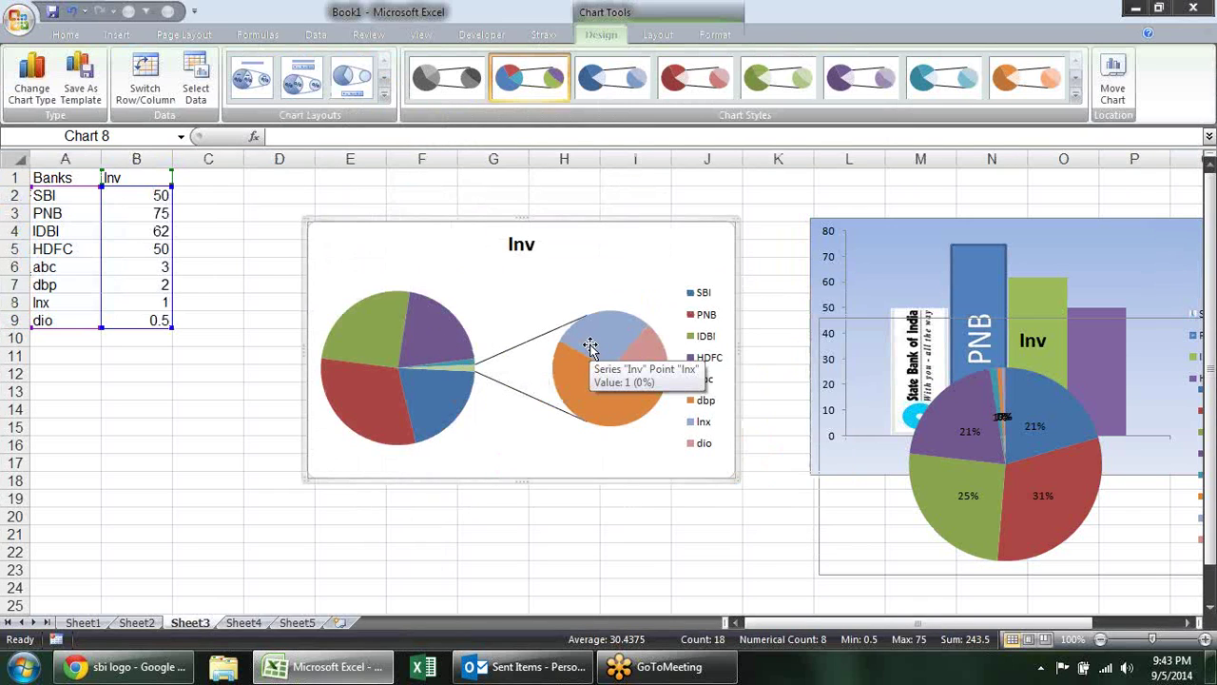
Add value data labels (62, 50, 75, 50, 3.5, 3, 2, 1, 0.5) to the Pie of Pie slices
right_click(420, 320)
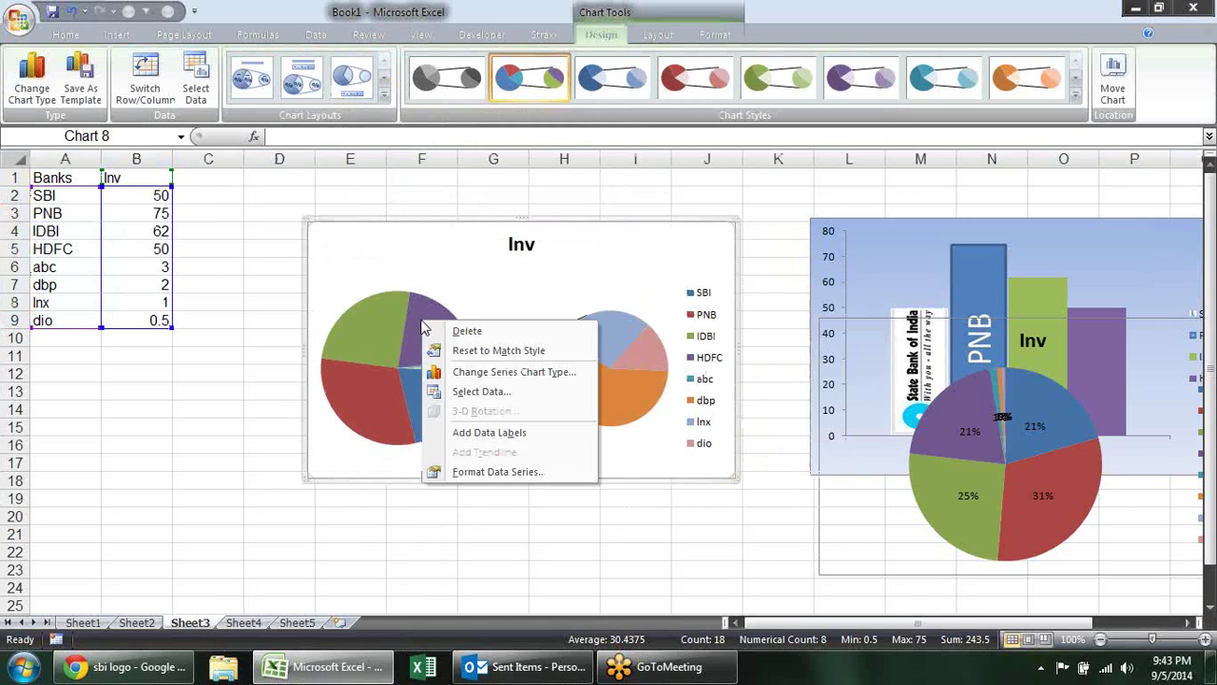
click(475, 435)
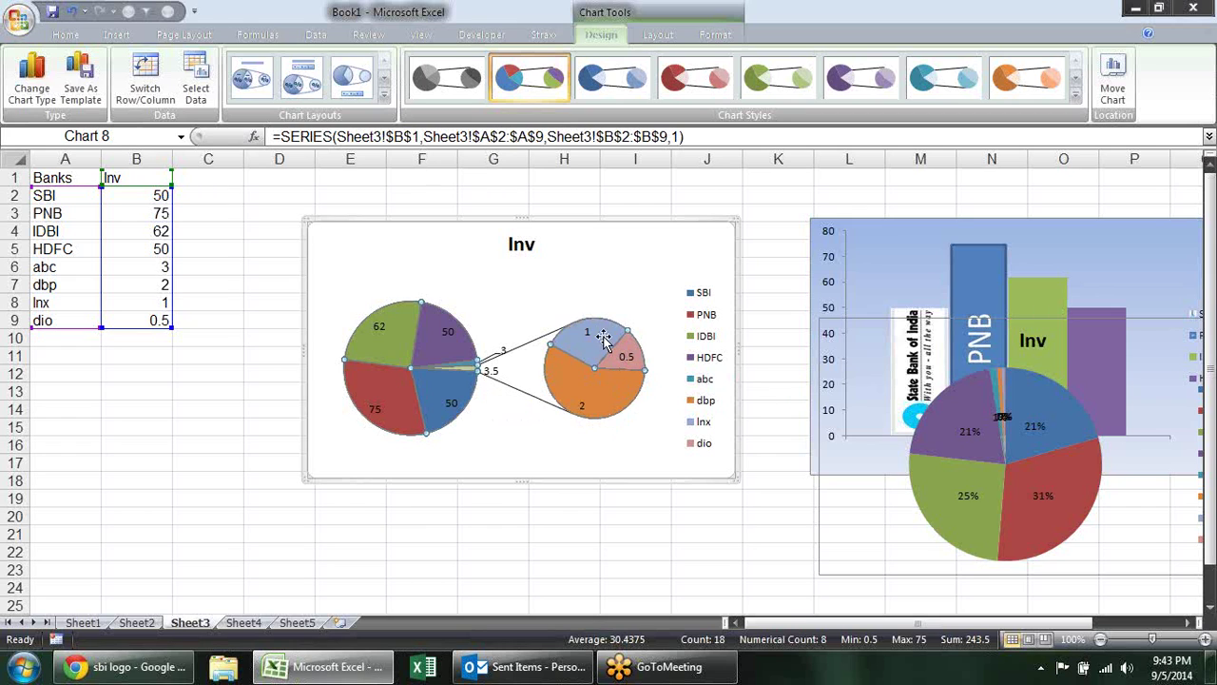
right_click(595, 380)
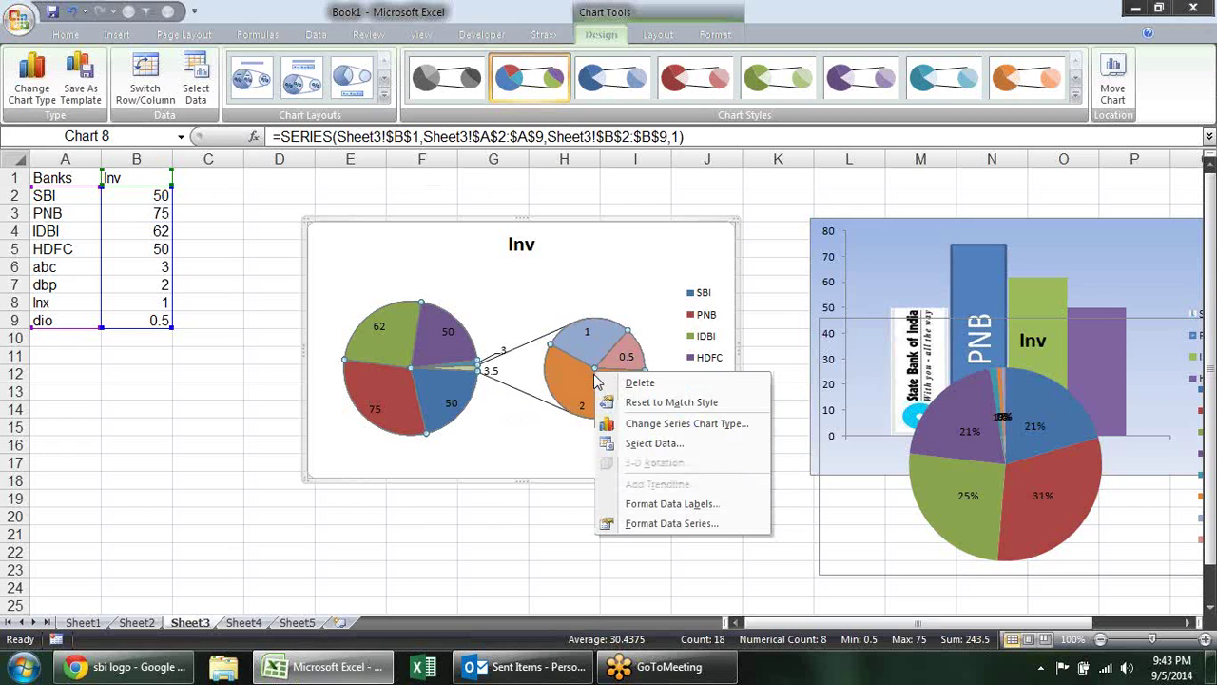
Set the series so the second plot contains the last 4 values
click(638, 524)
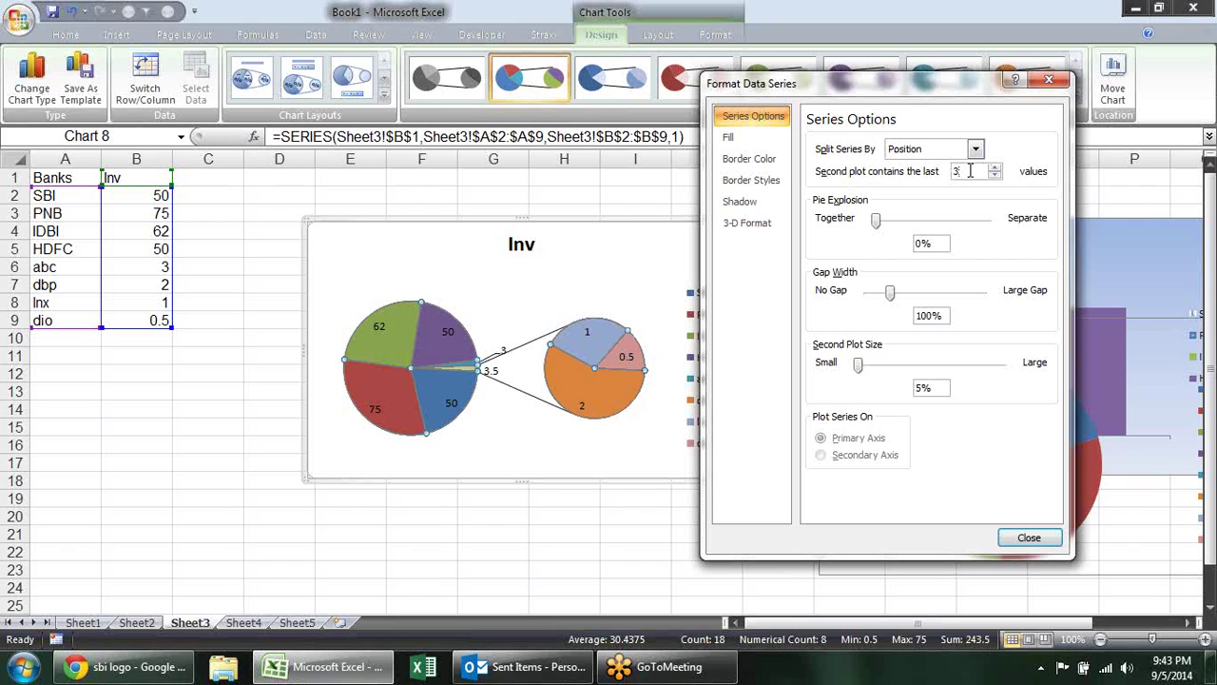
double_click(967, 171)
click(1020, 538)
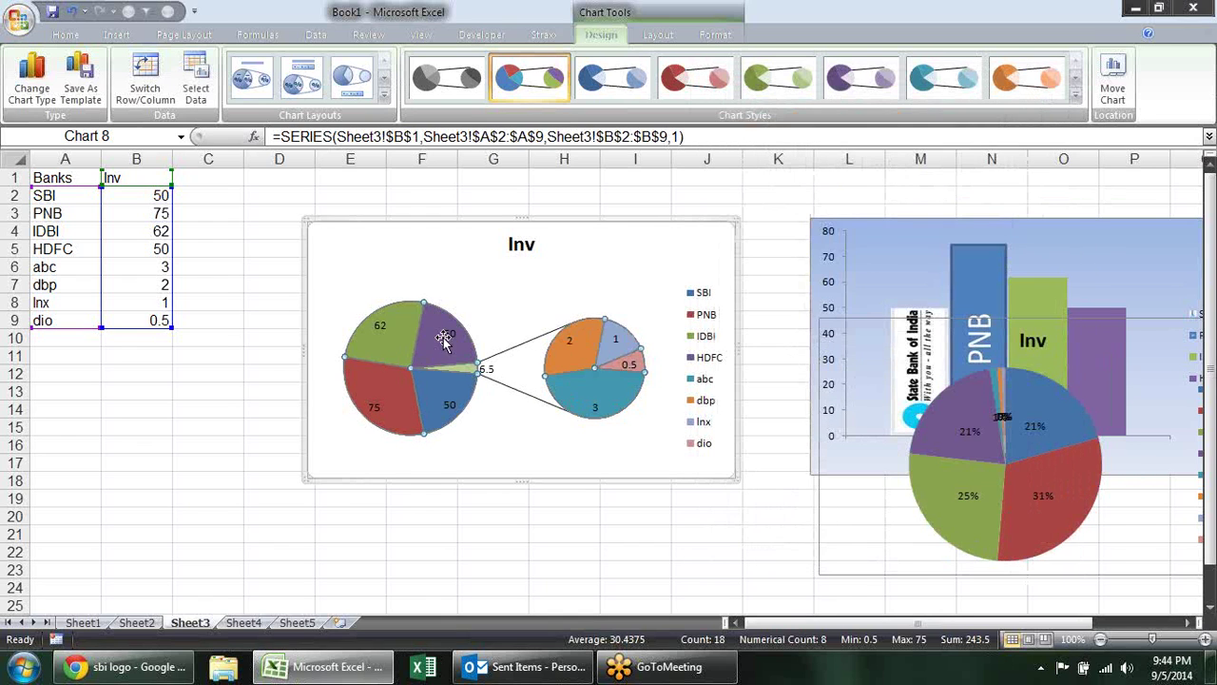
Select the four small investment values to confirm they total 6.5, then deselect the chart
drag(142, 266, 140, 323)
click(597, 392)
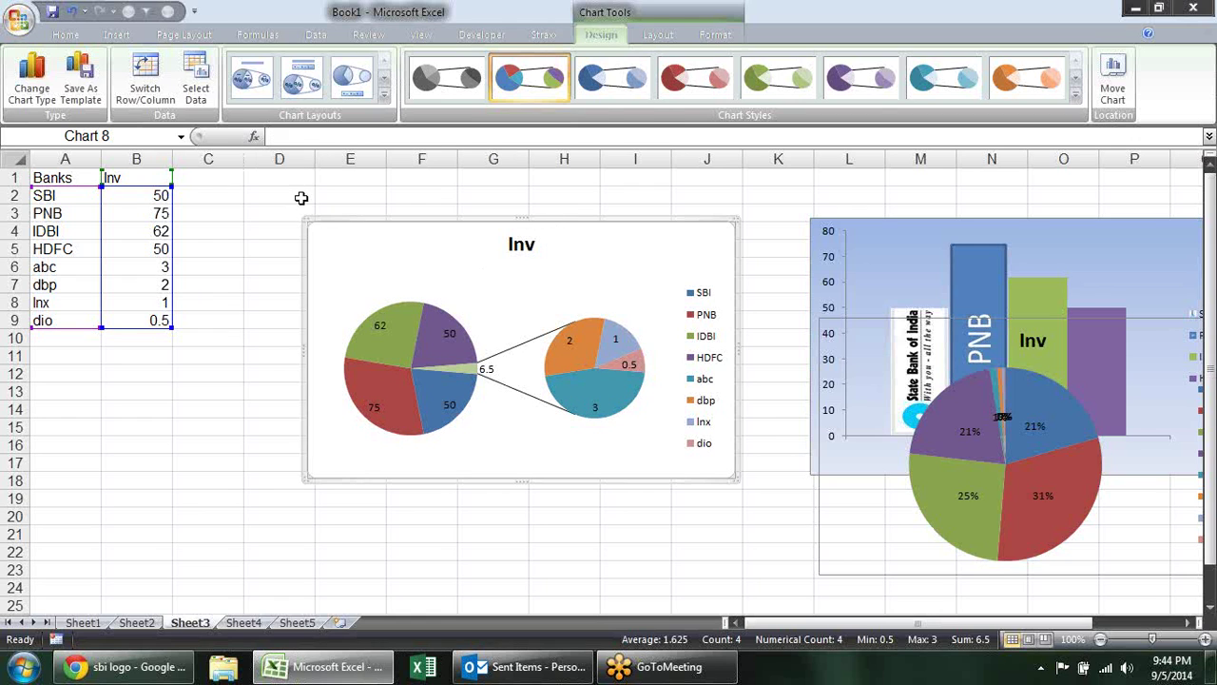
click(281, 177)
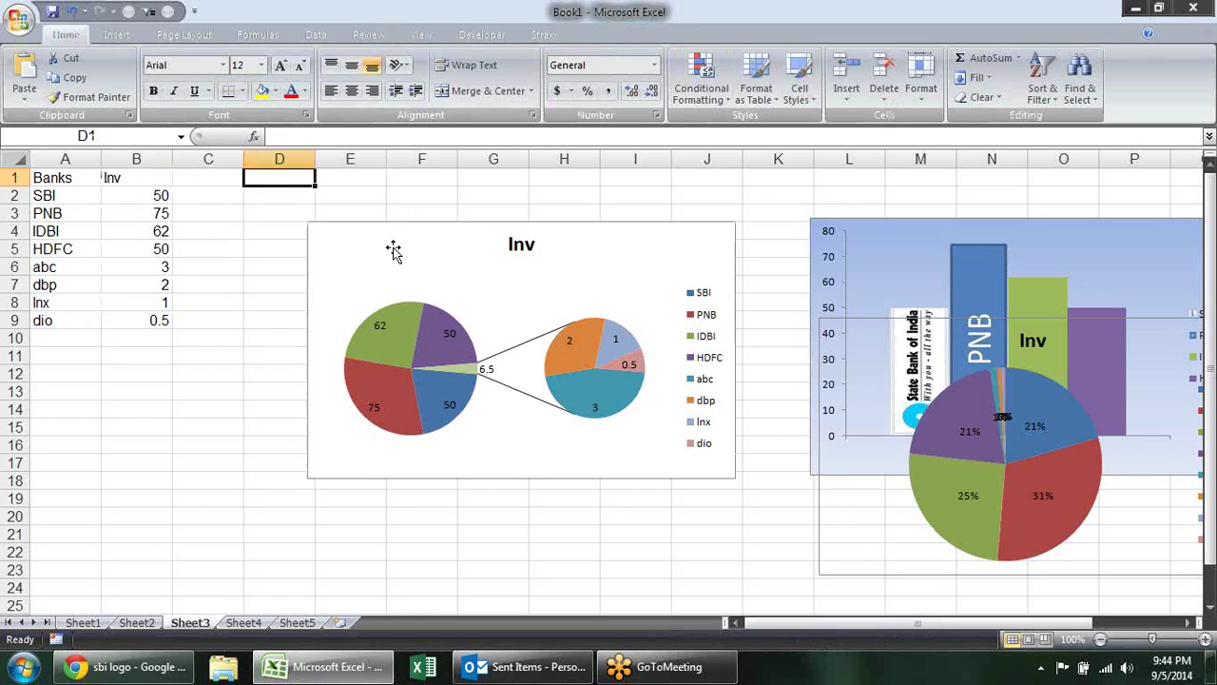
Browse the Column, Bar, Line and Pie chart galleries on the Insert ribbon
click(391, 233)
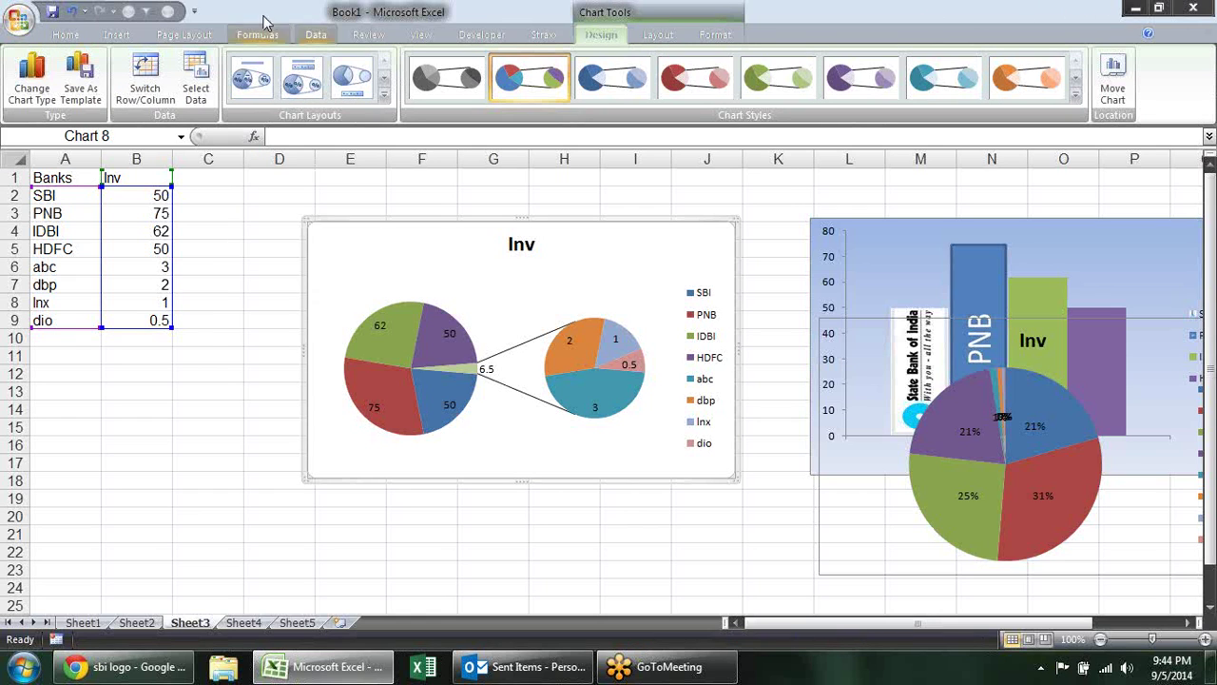
click(117, 35)
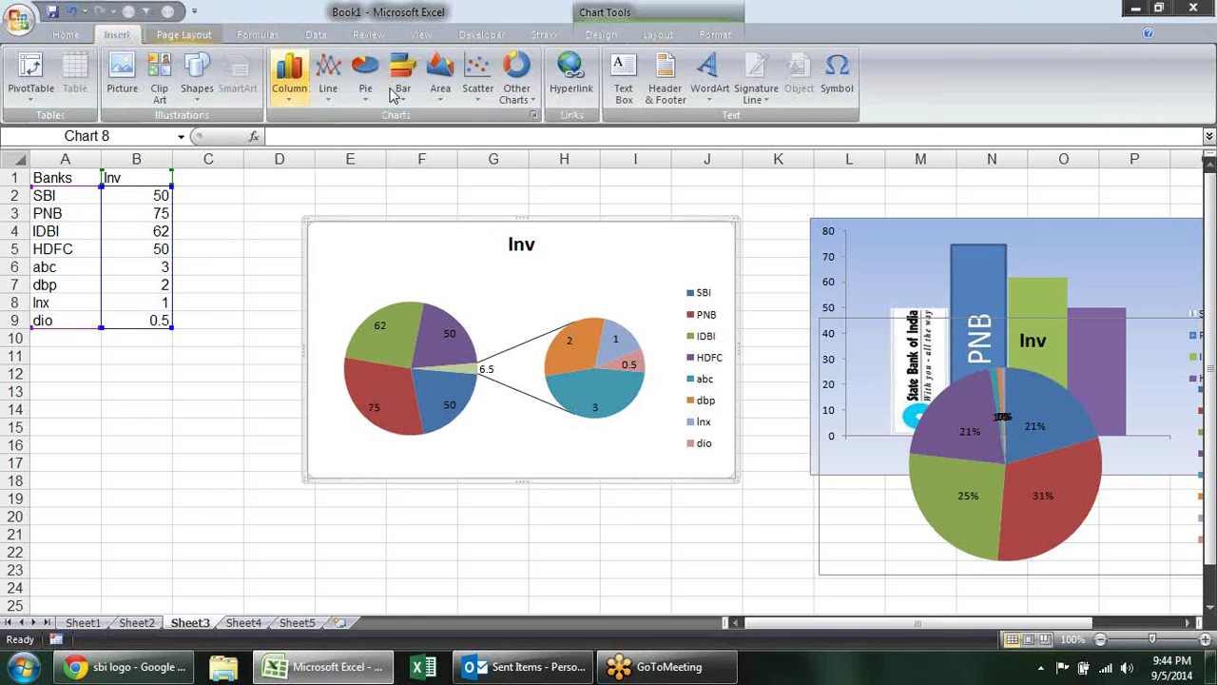
click(296, 89)
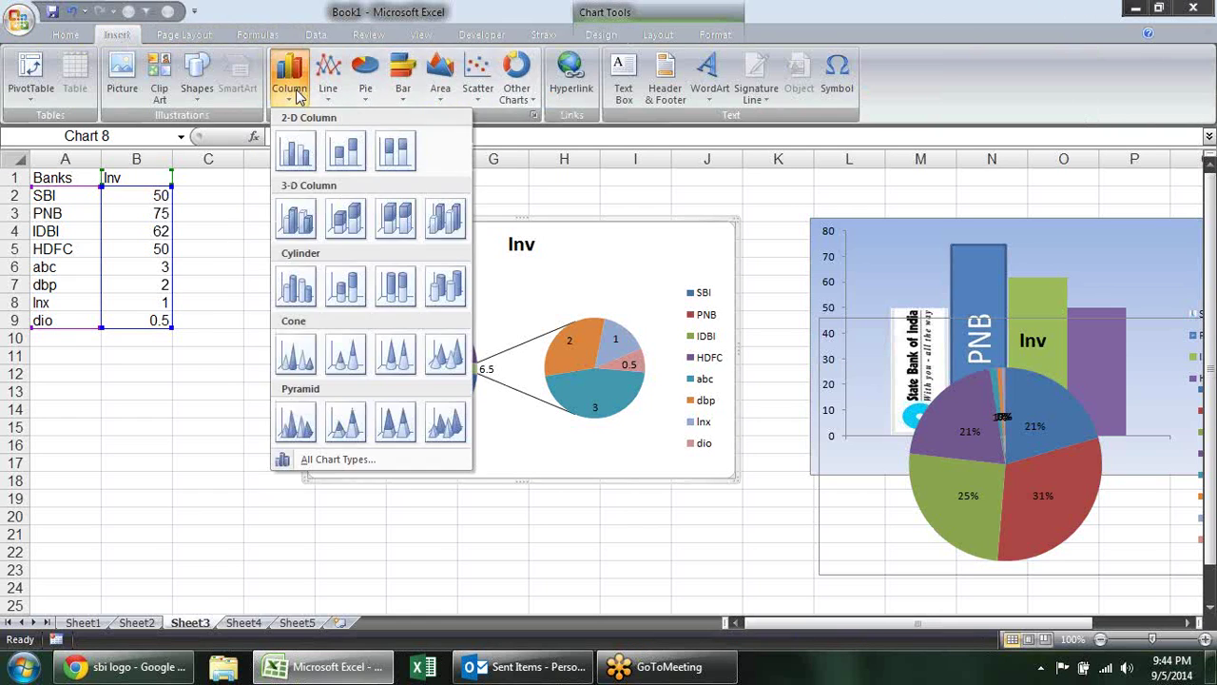
click(403, 81)
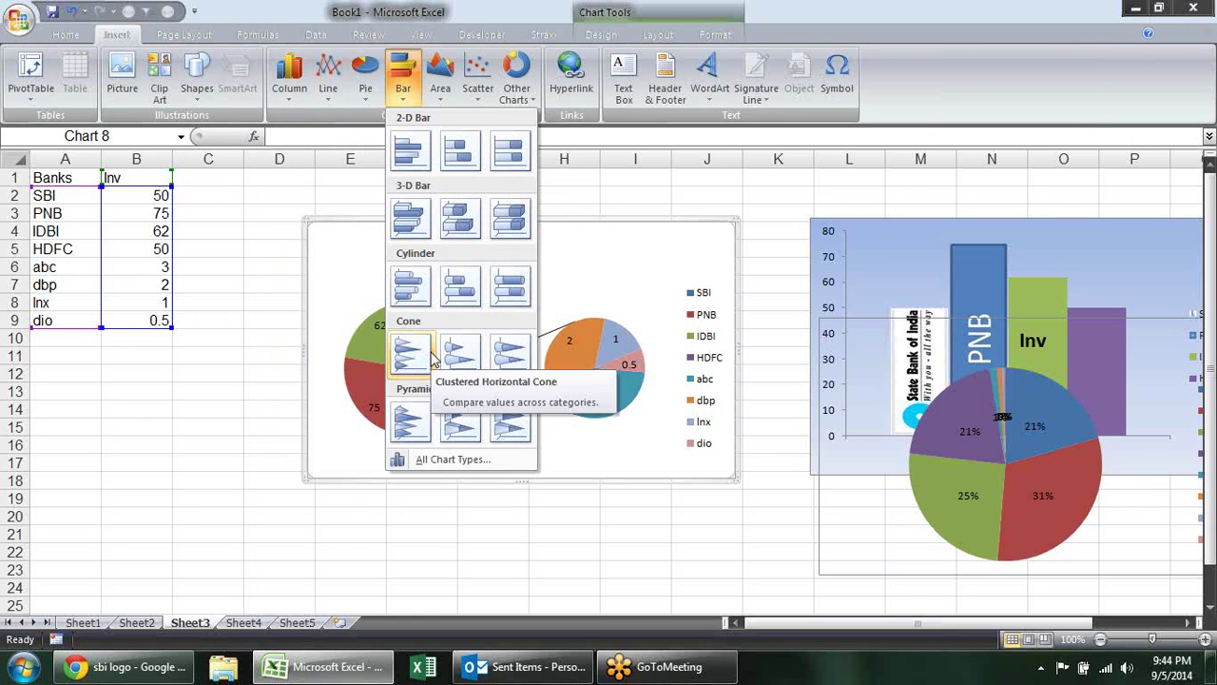
click(290, 80)
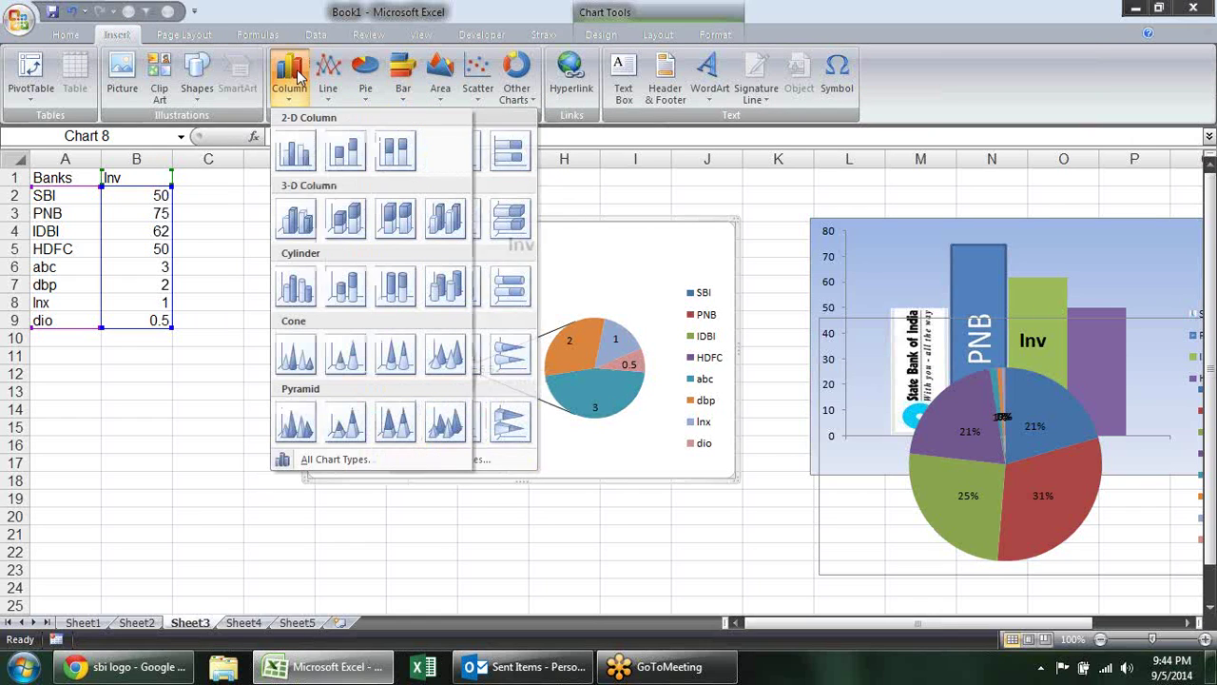
click(328, 81)
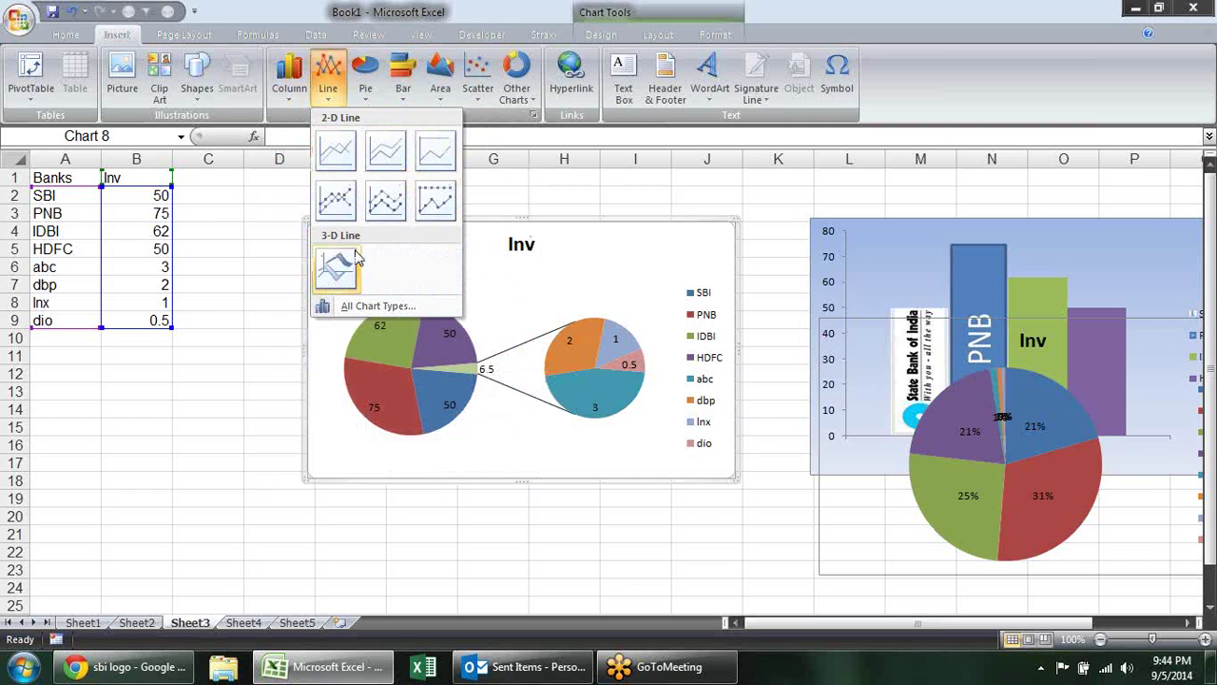
click(370, 102)
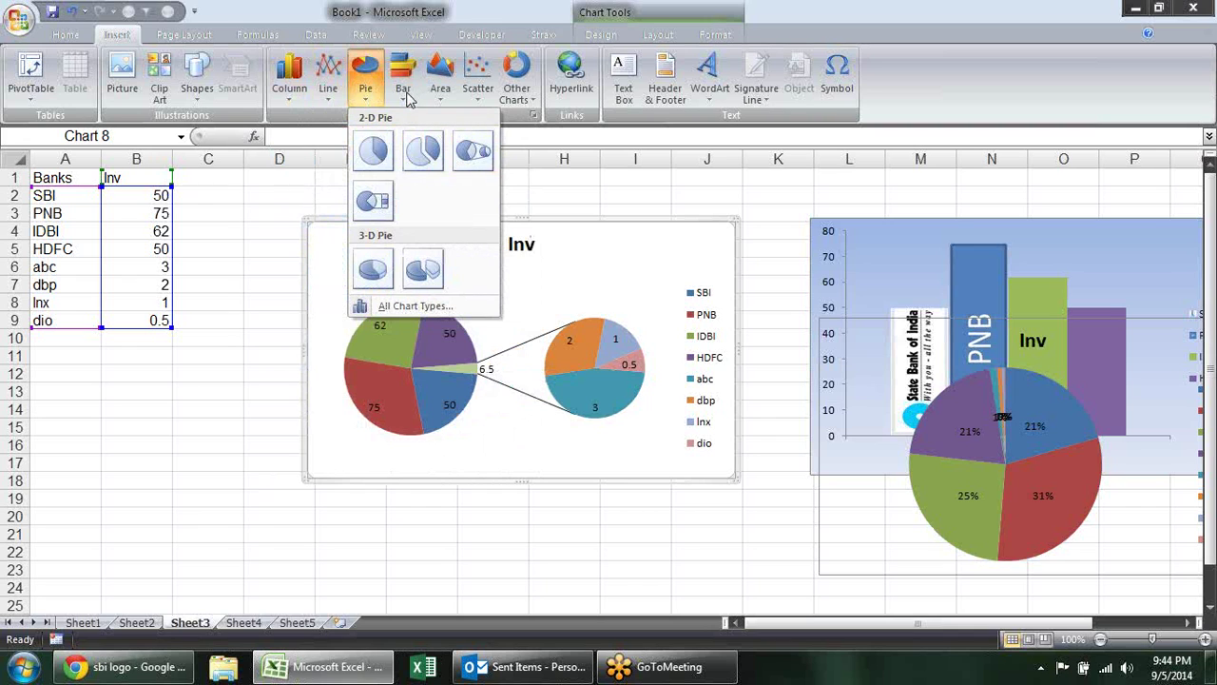
Browse the Bar and Area chart galleries, dismiss them, and go to Sheet1
click(407, 100)
click(436, 101)
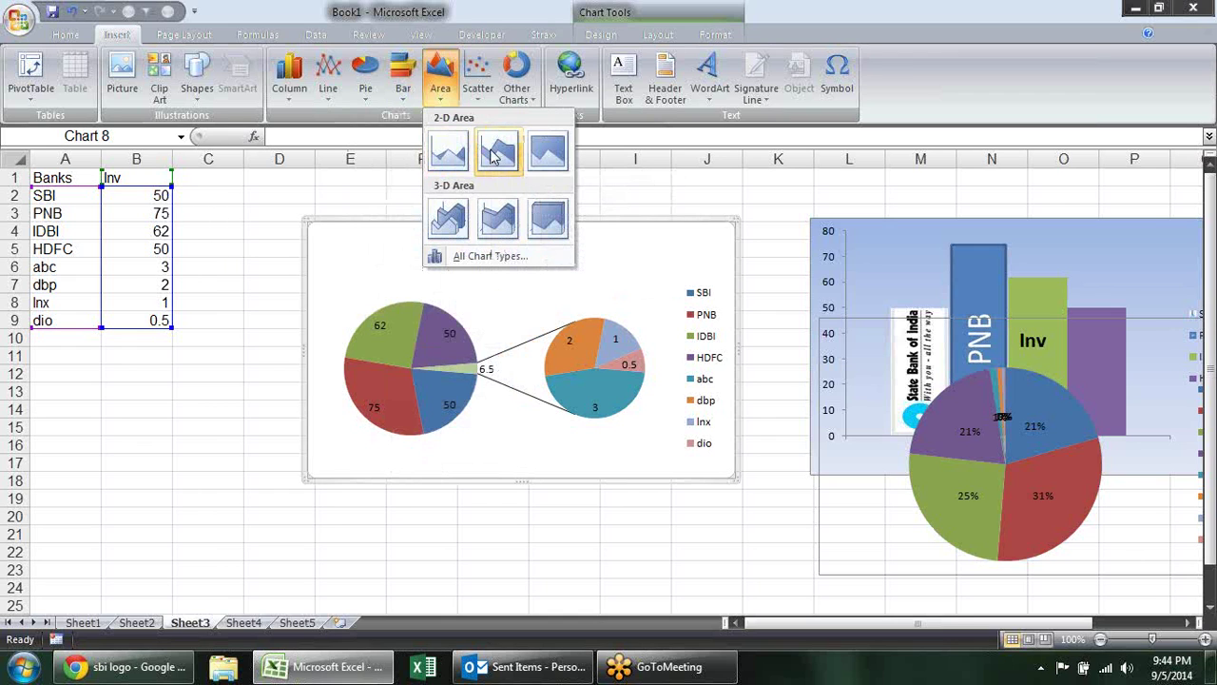
click(100, 633)
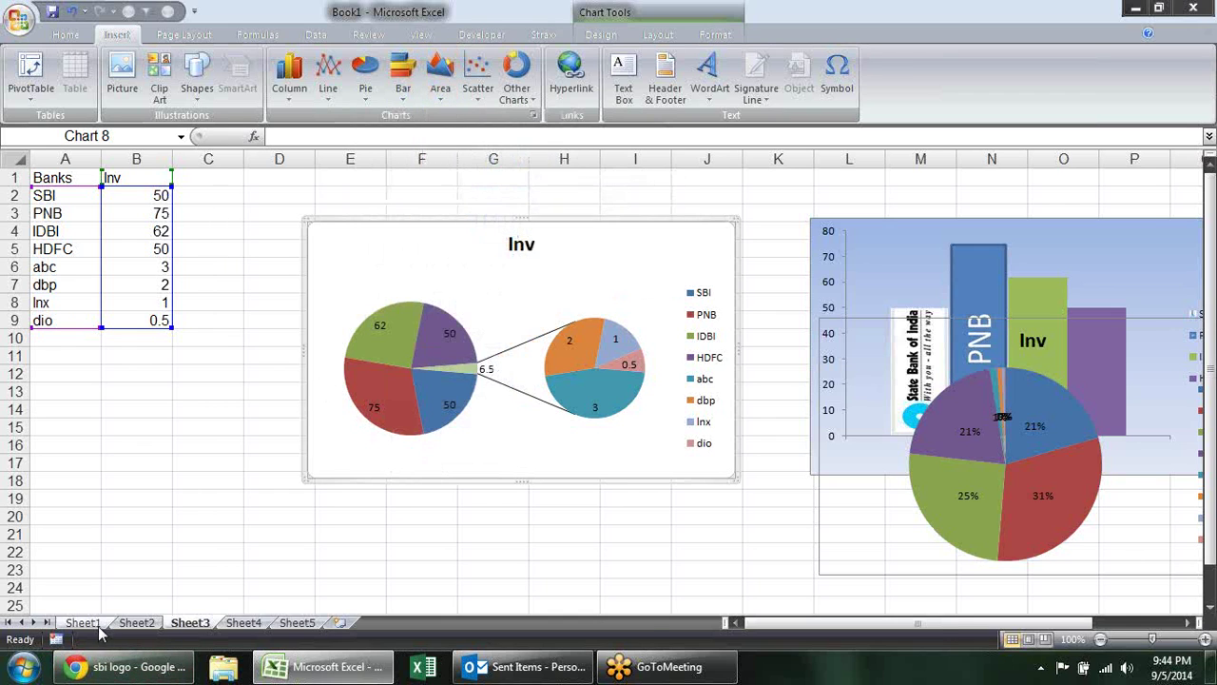
click(95, 625)
On Sheet2, insert a 2-D Area chart of the Date, Sales and Traget rows through the last date column
click(138, 622)
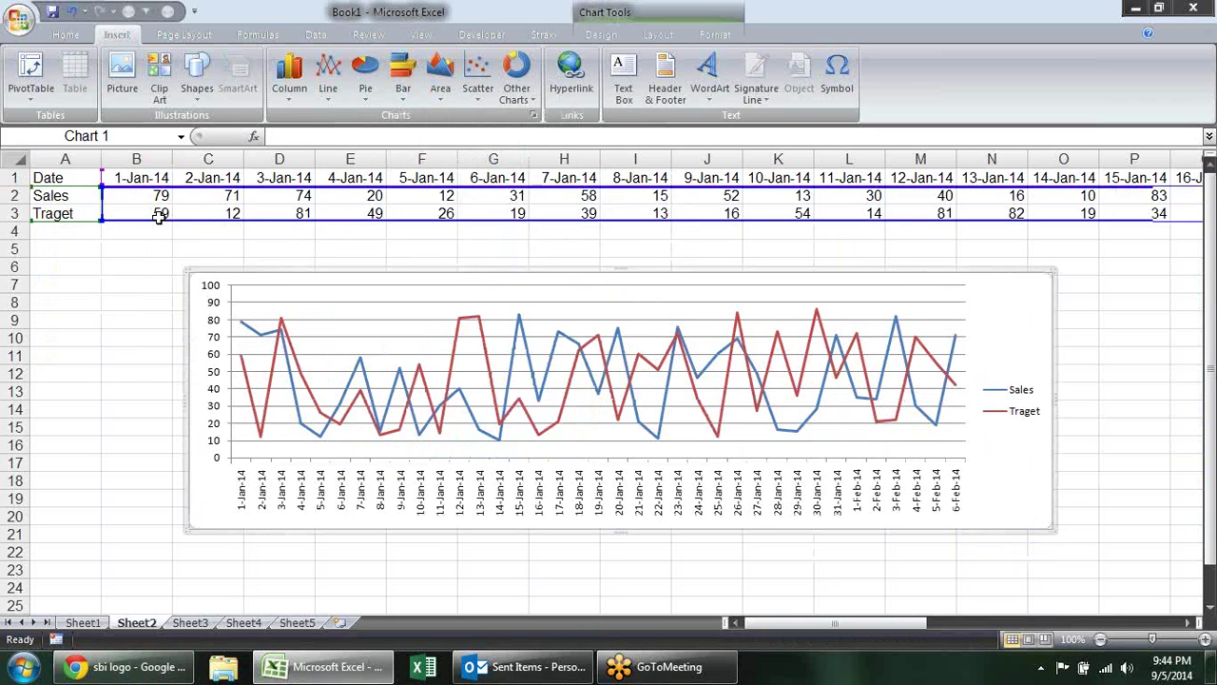
drag(74, 171, 574, 204)
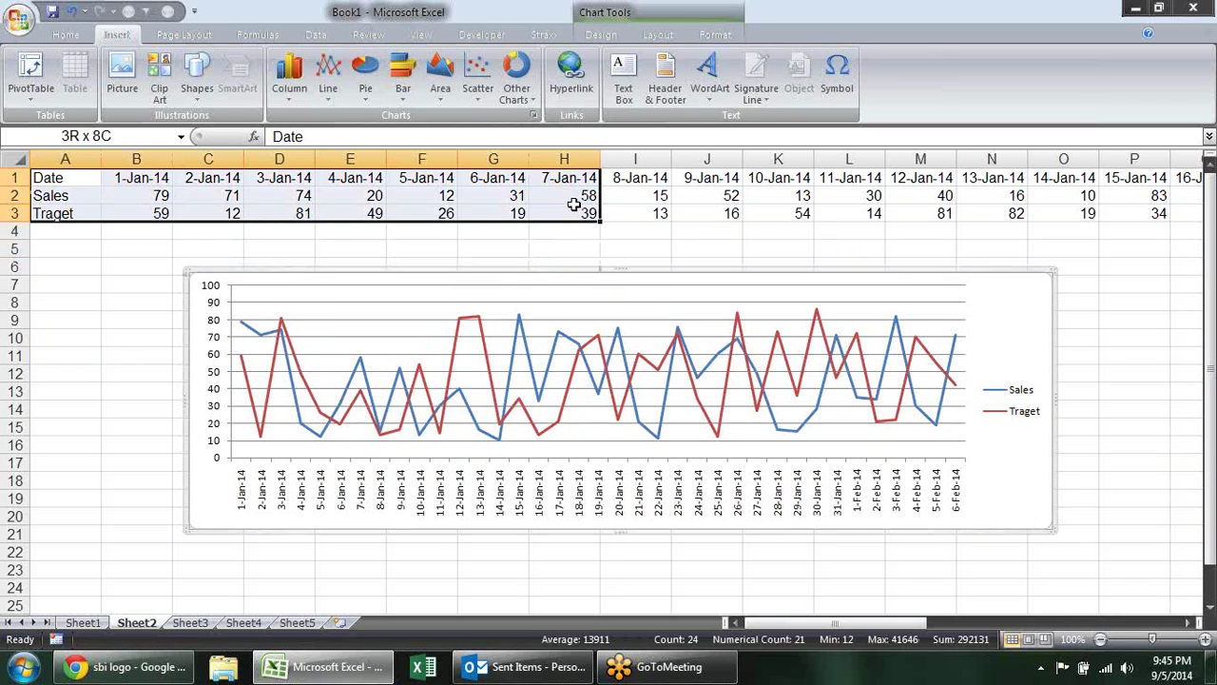
key(ctrl+shift+Right)
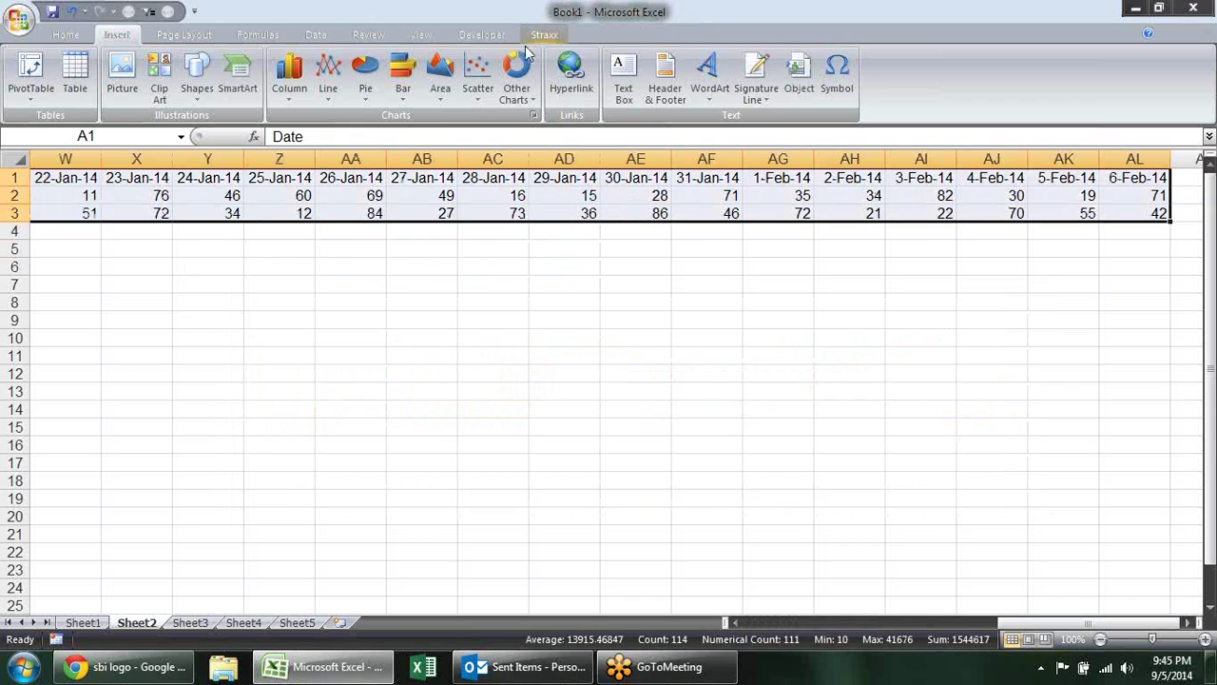
click(440, 81)
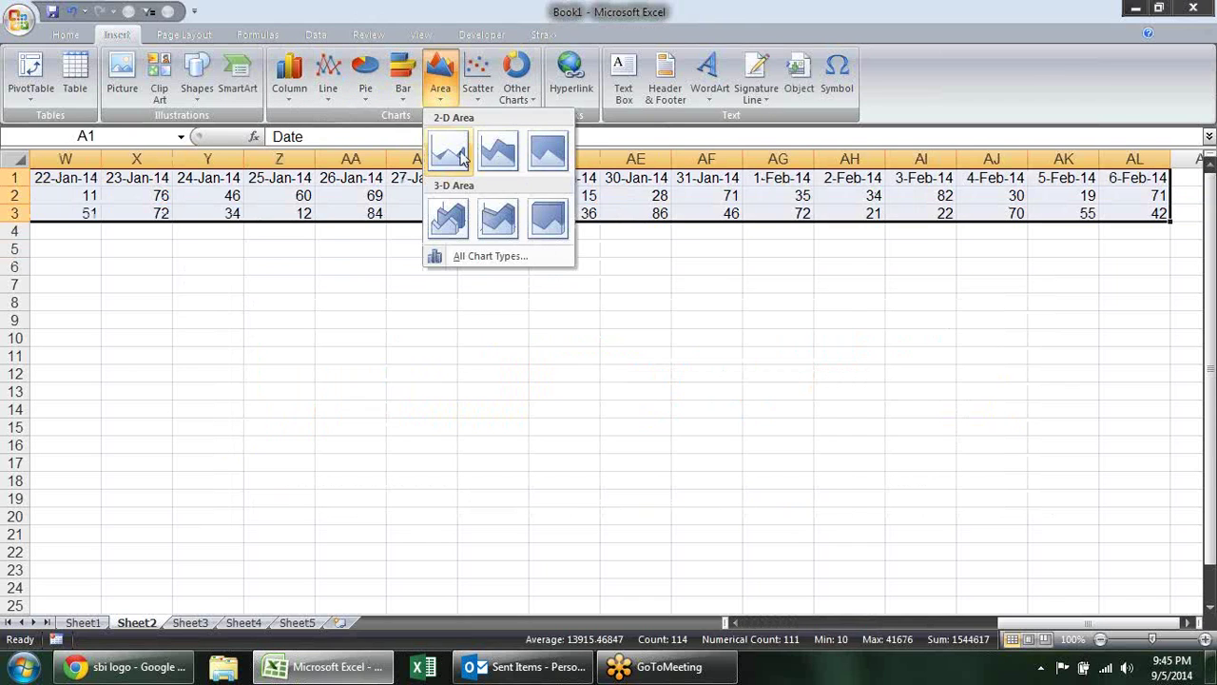
click(449, 148)
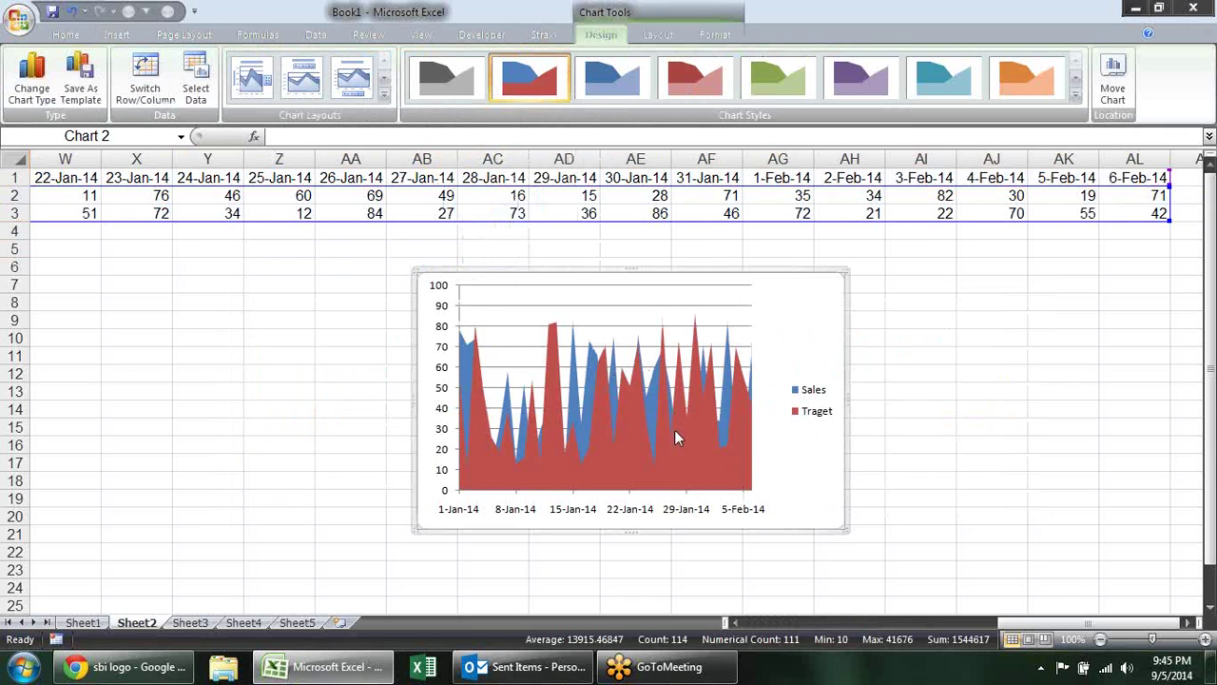
click(303, 324)
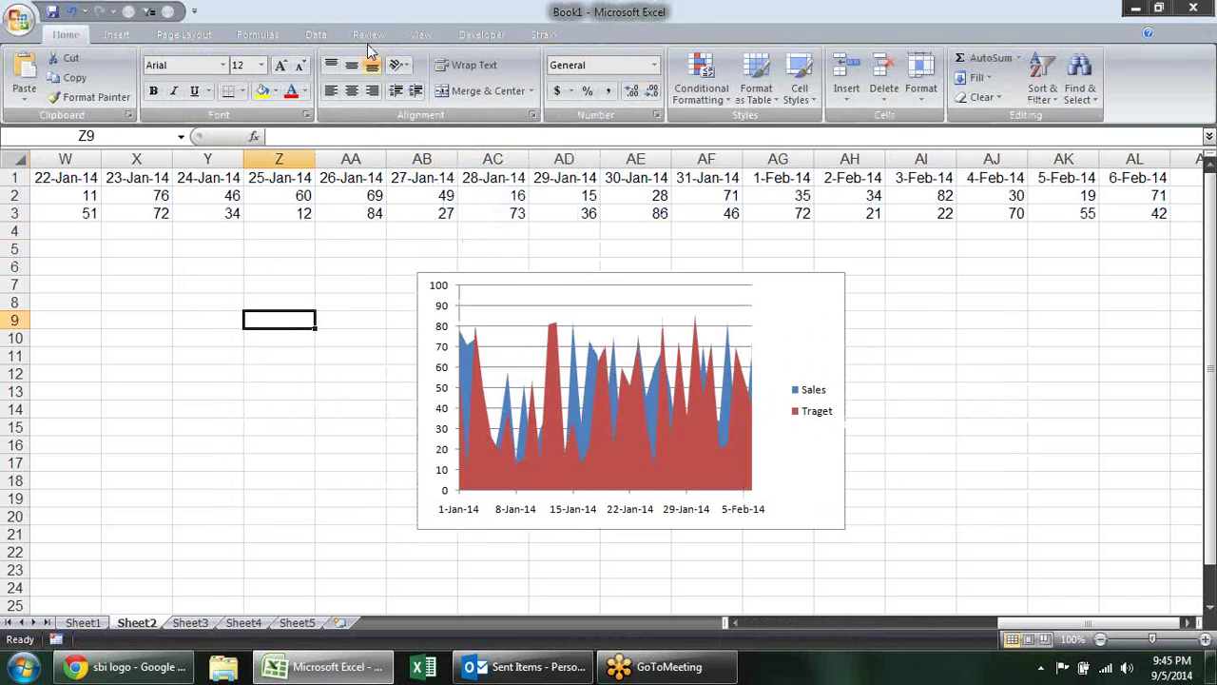
Browse the Scatter and Other Charts galleries, then return to Sheet3 with the bank data
click(116, 34)
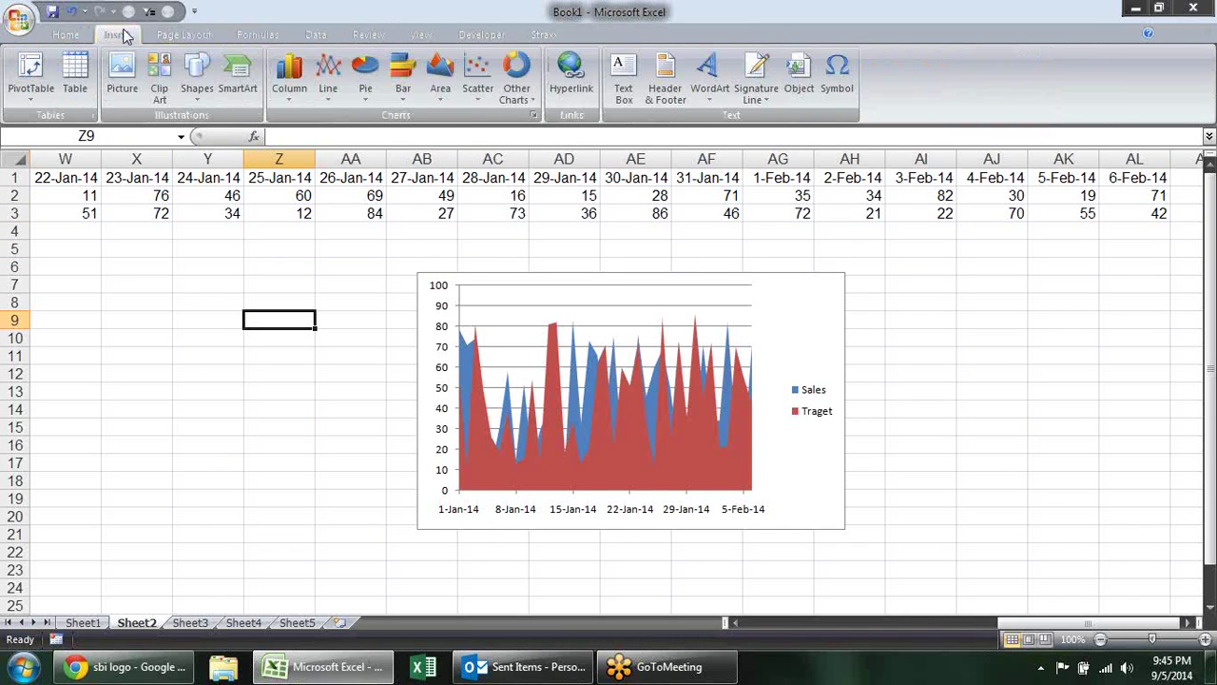
click(489, 93)
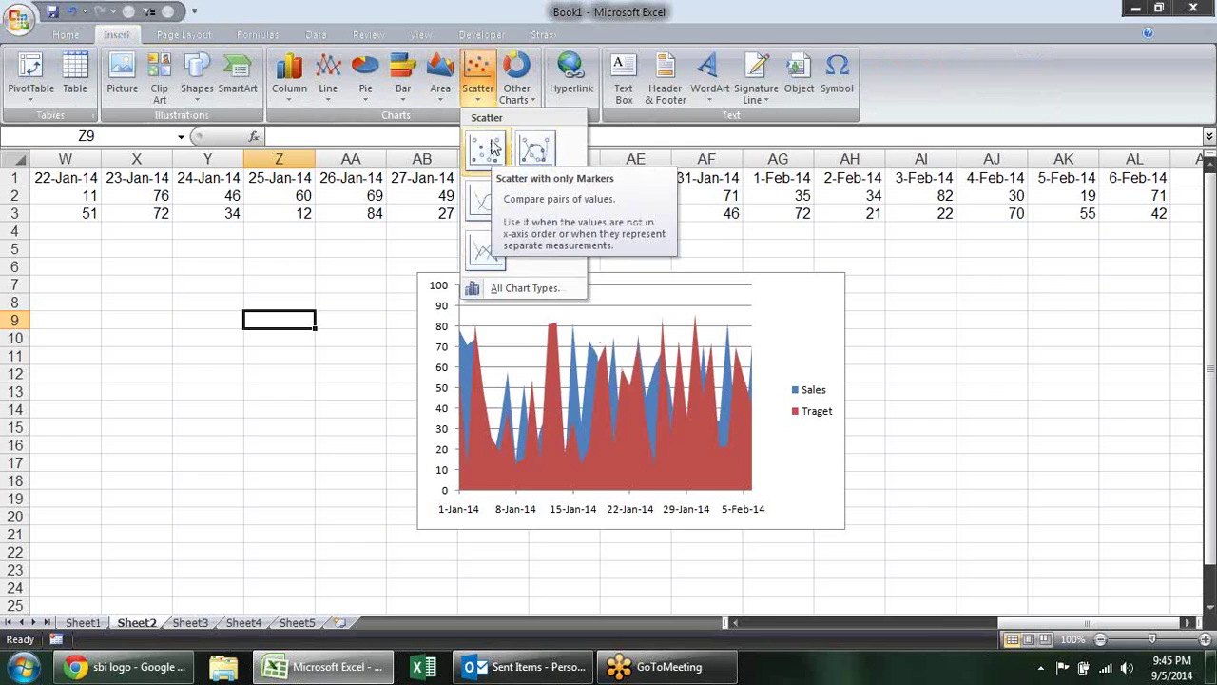
click(526, 96)
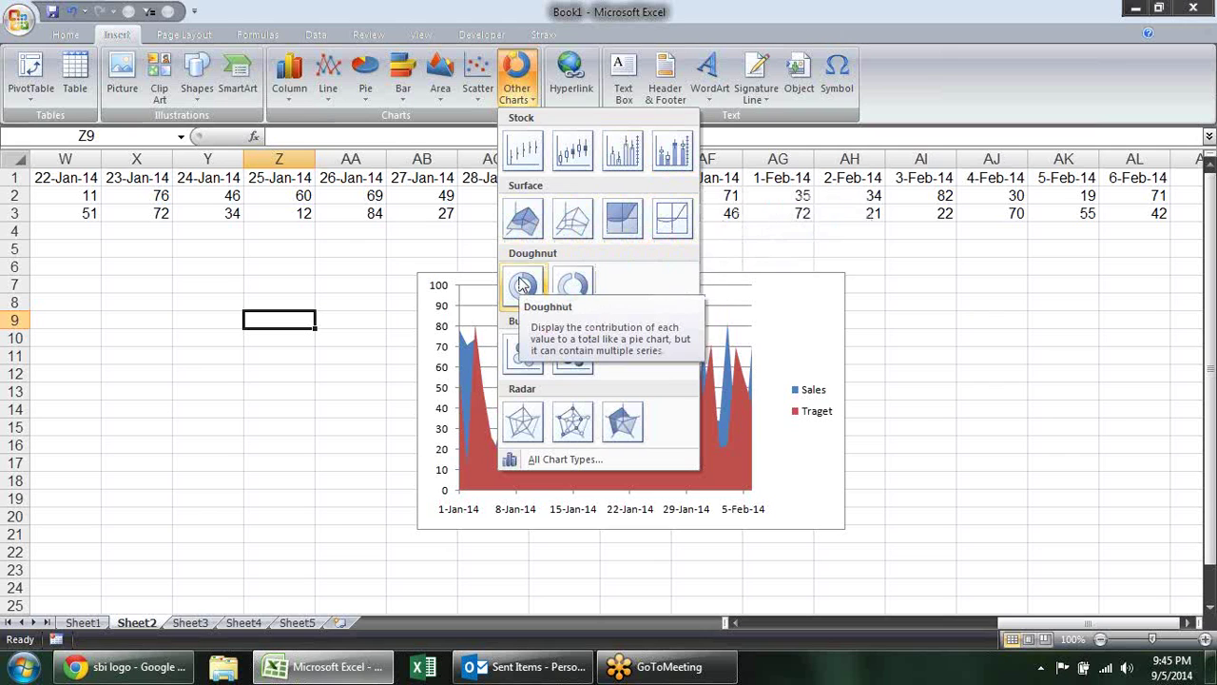
click(200, 622)
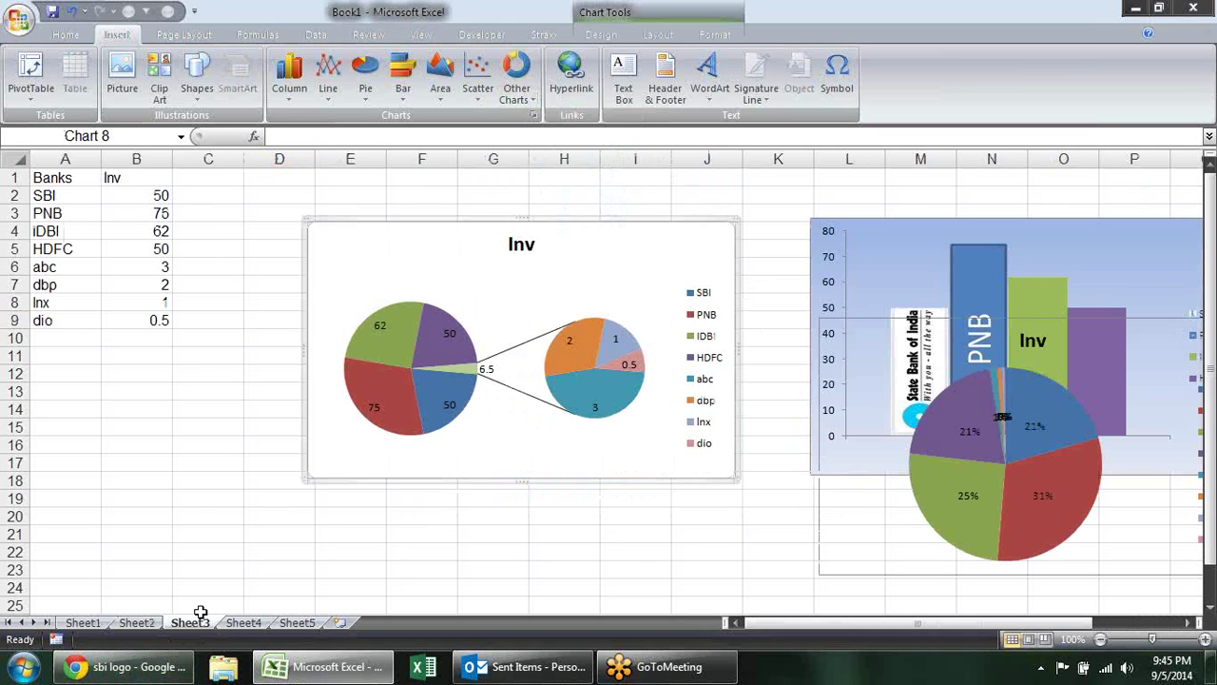
drag(150, 295, 158, 320)
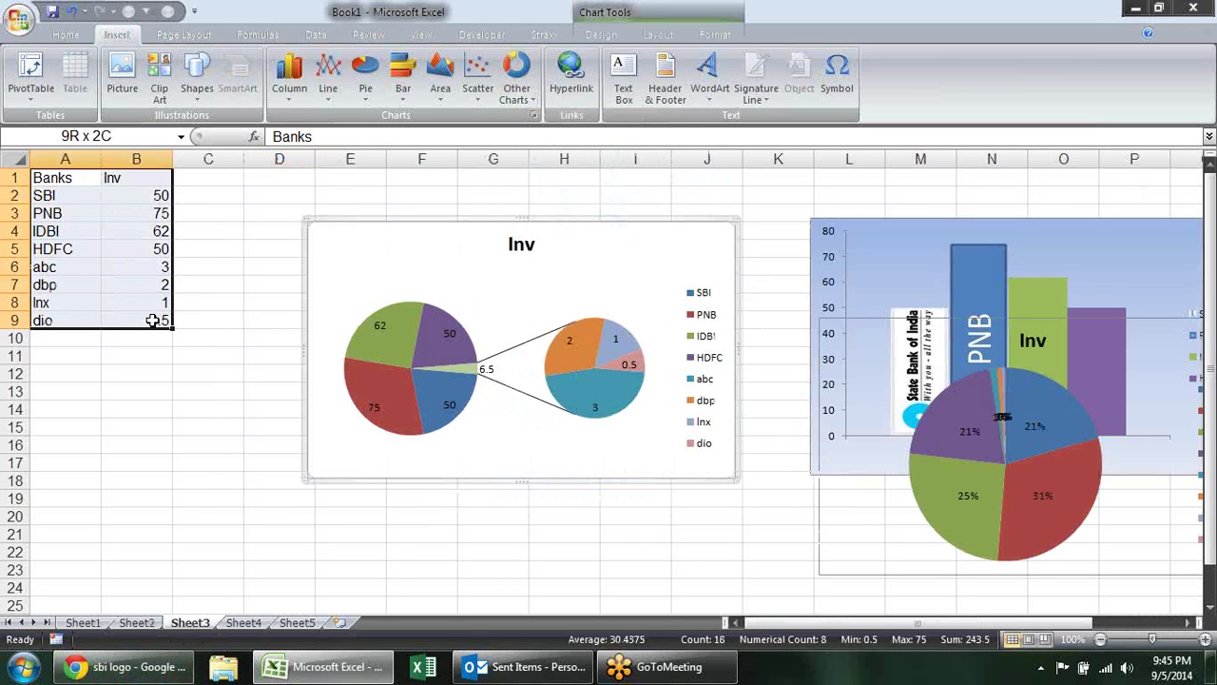
click(516, 81)
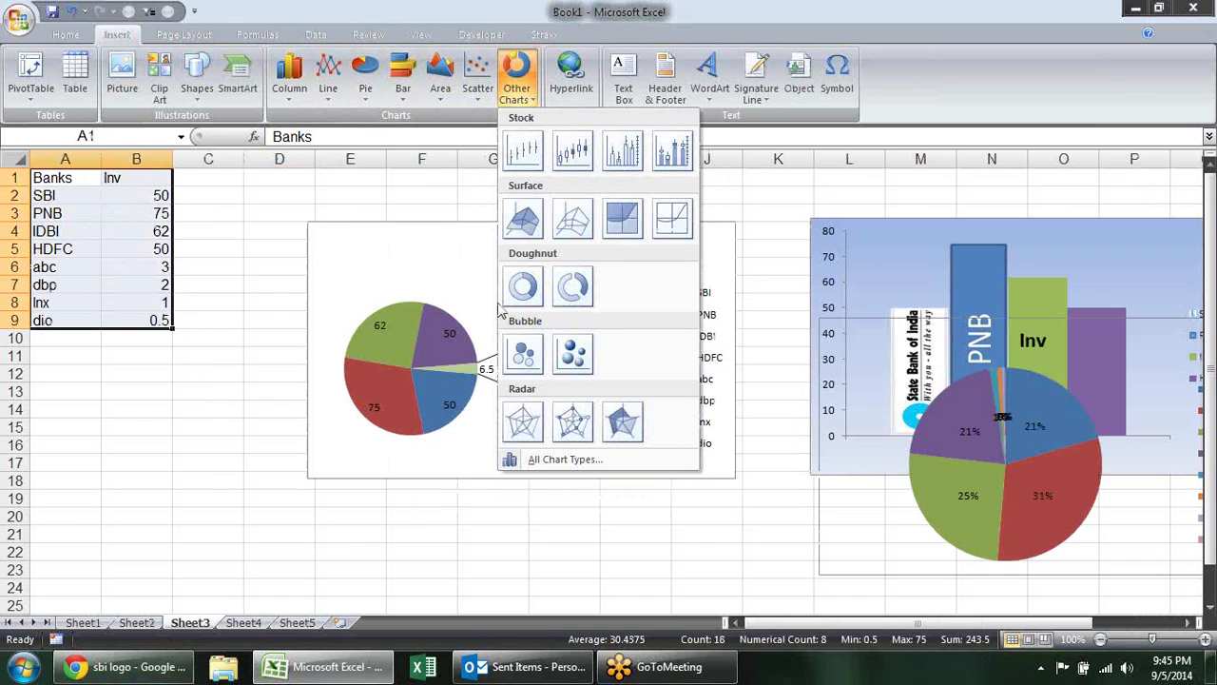
click(533, 302)
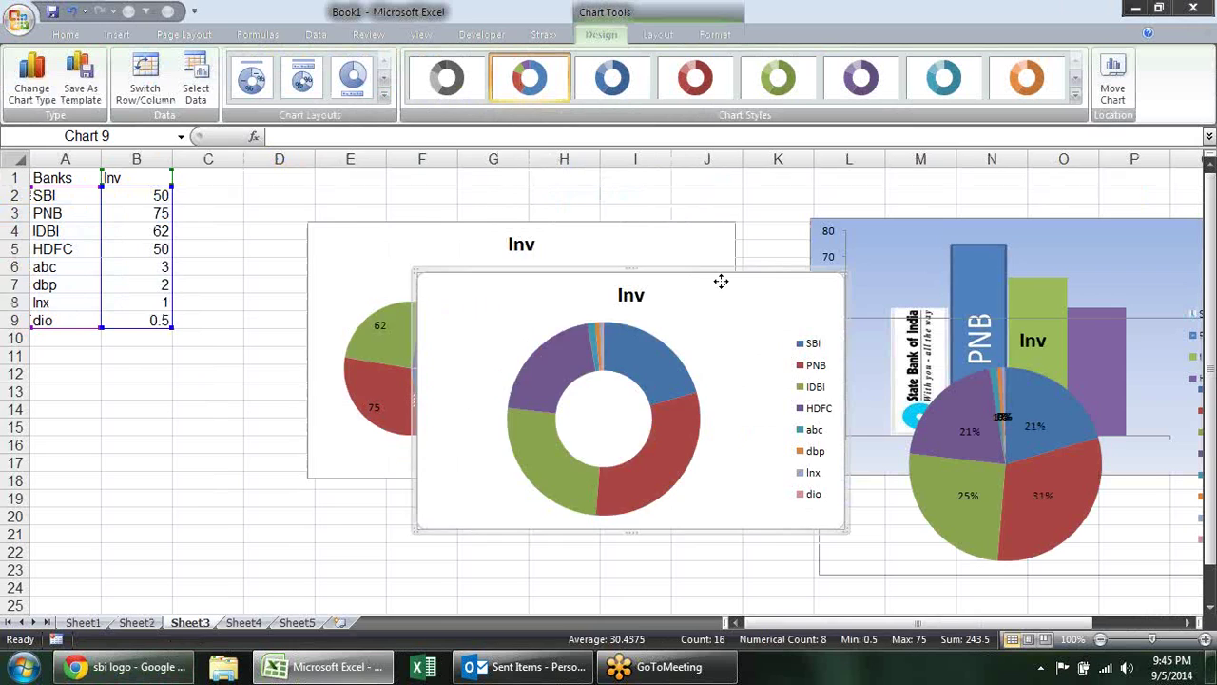
drag(727, 283, 614, 285)
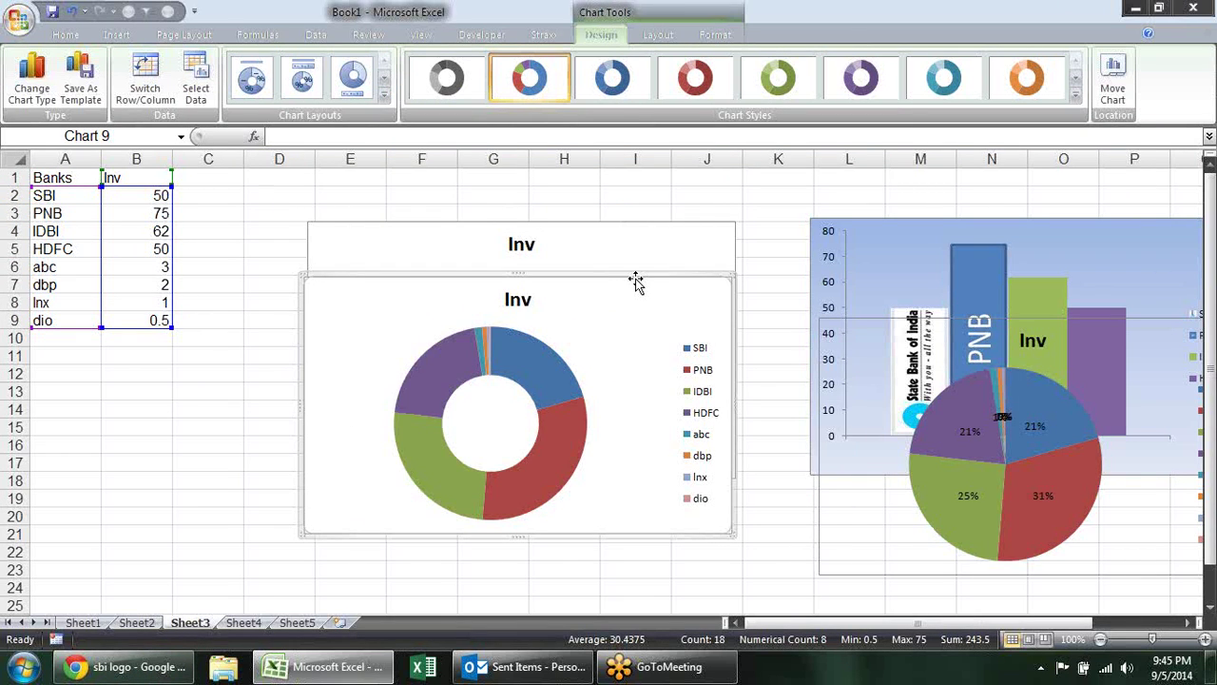
key(Delete)
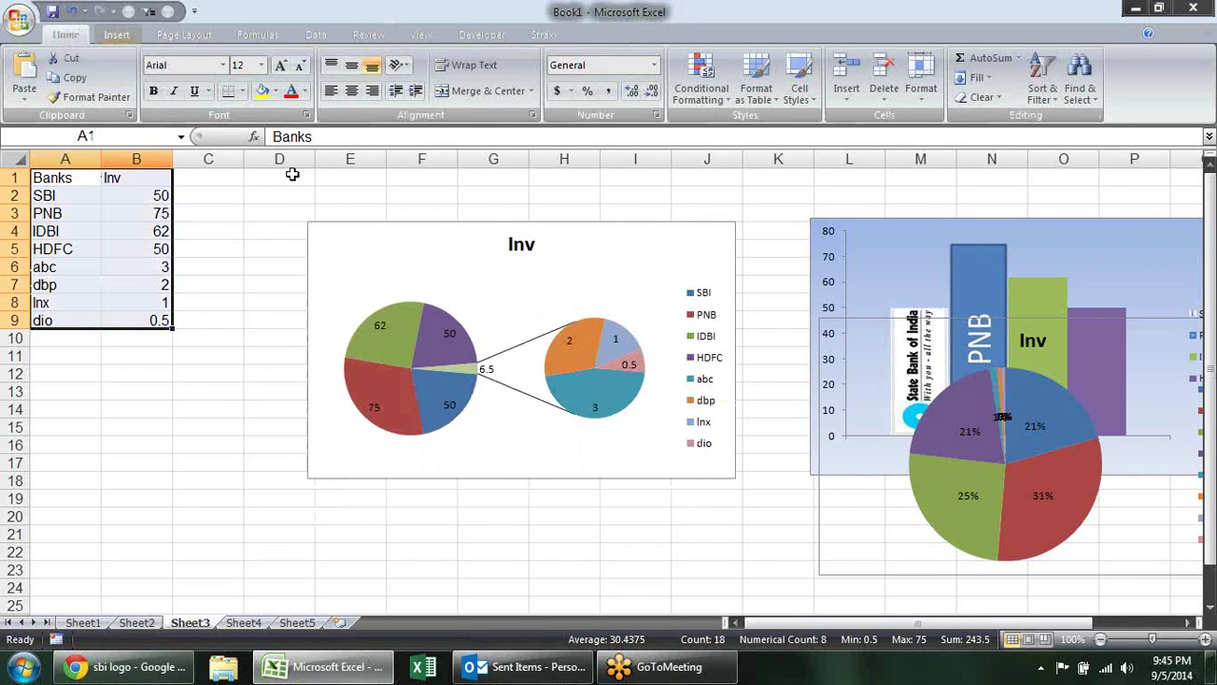
click(115, 35)
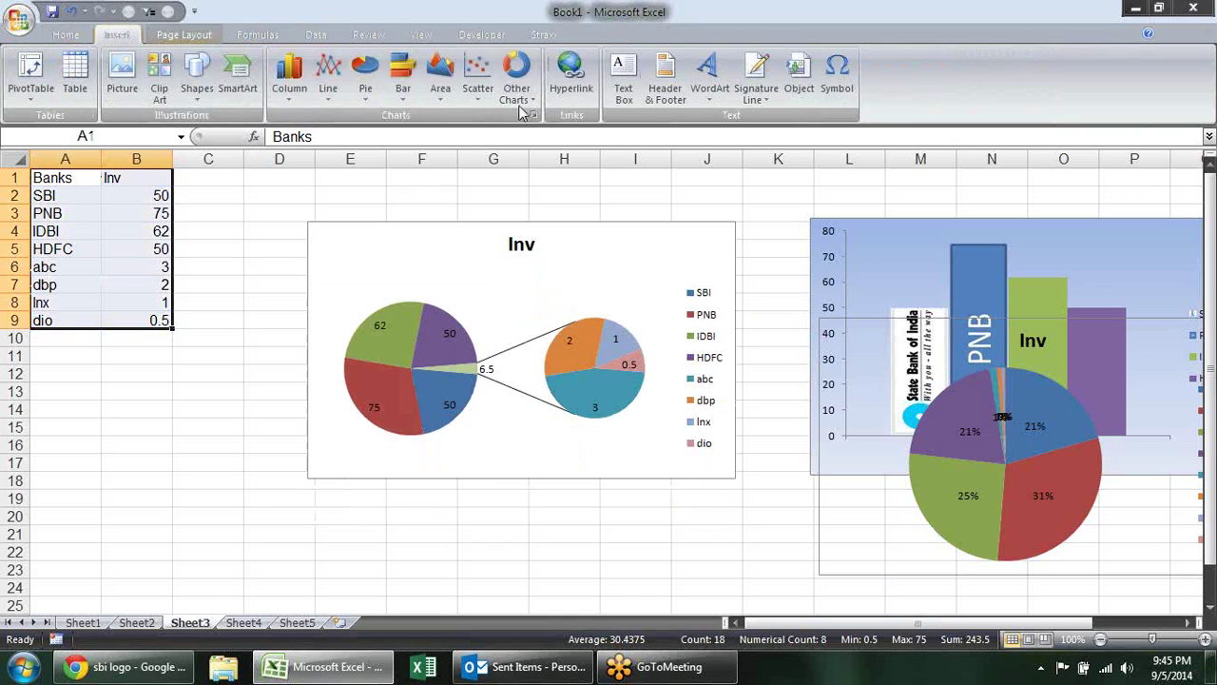
click(514, 90)
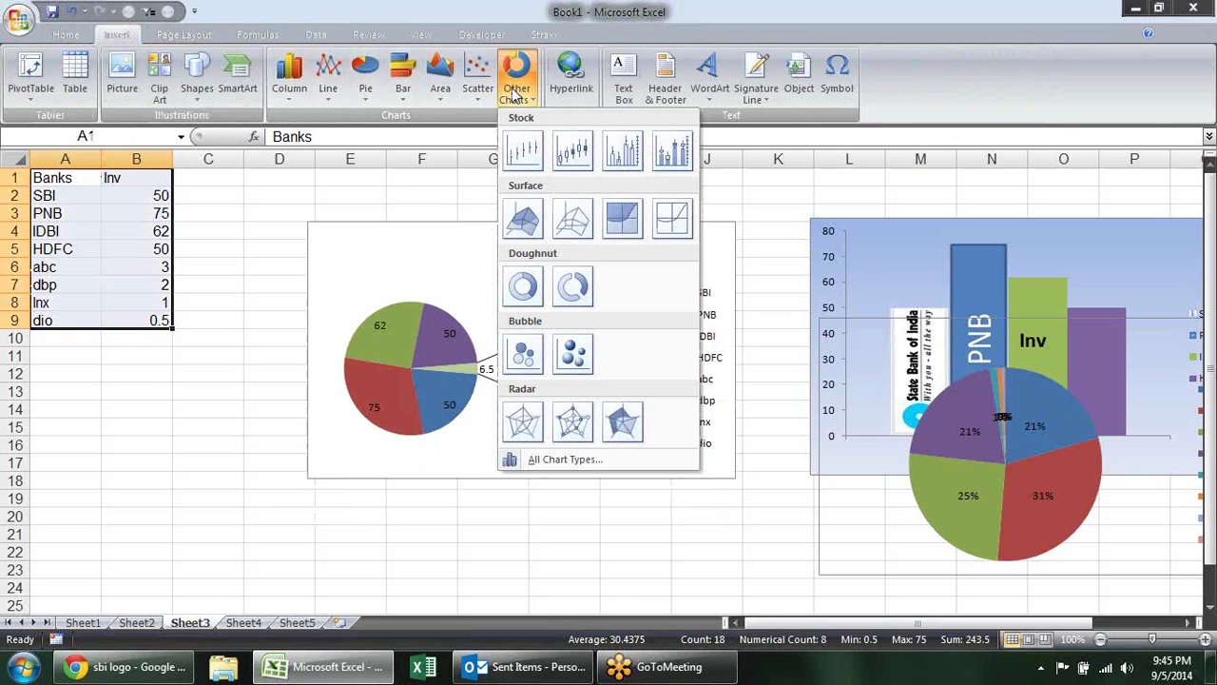
click(569, 362)
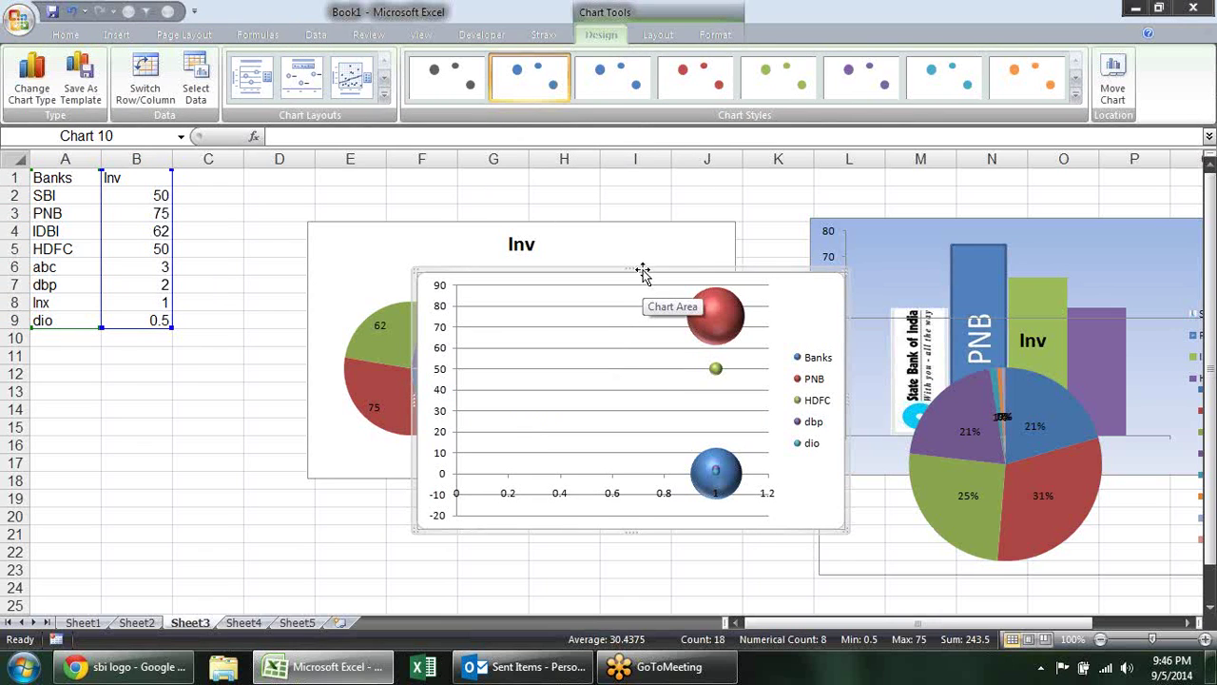
drag(643, 270, 511, 240)
key(Delete)
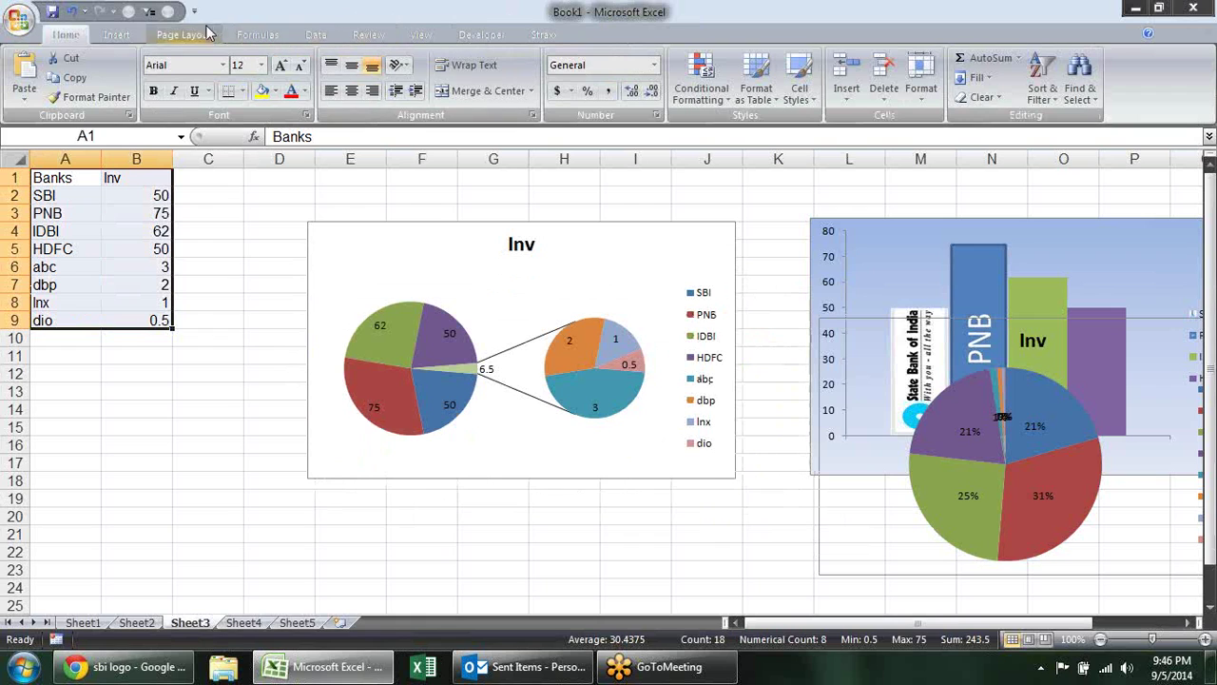
click(117, 34)
click(480, 84)
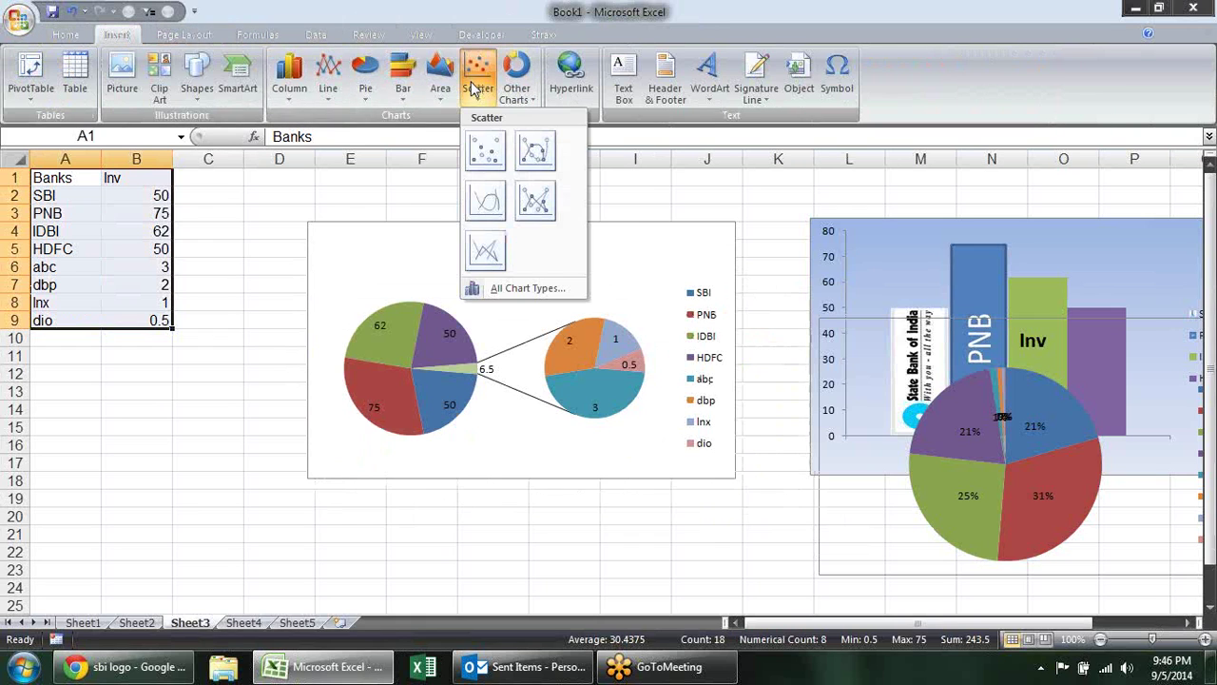
click(525, 87)
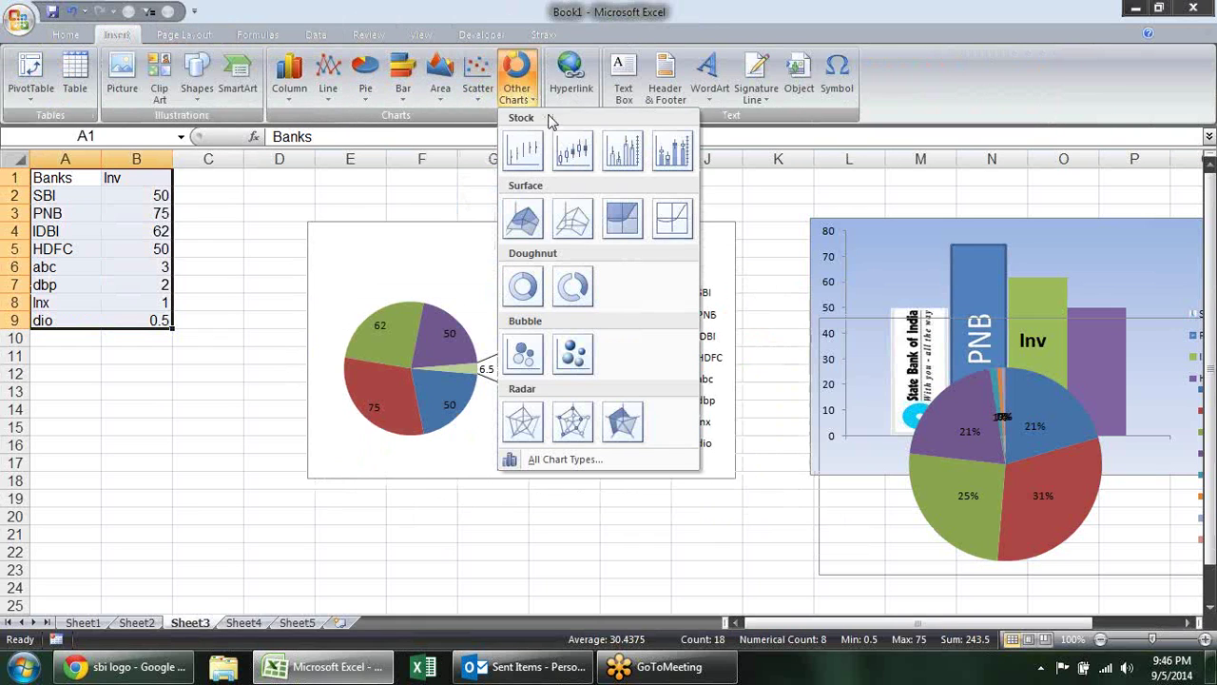
click(572, 421)
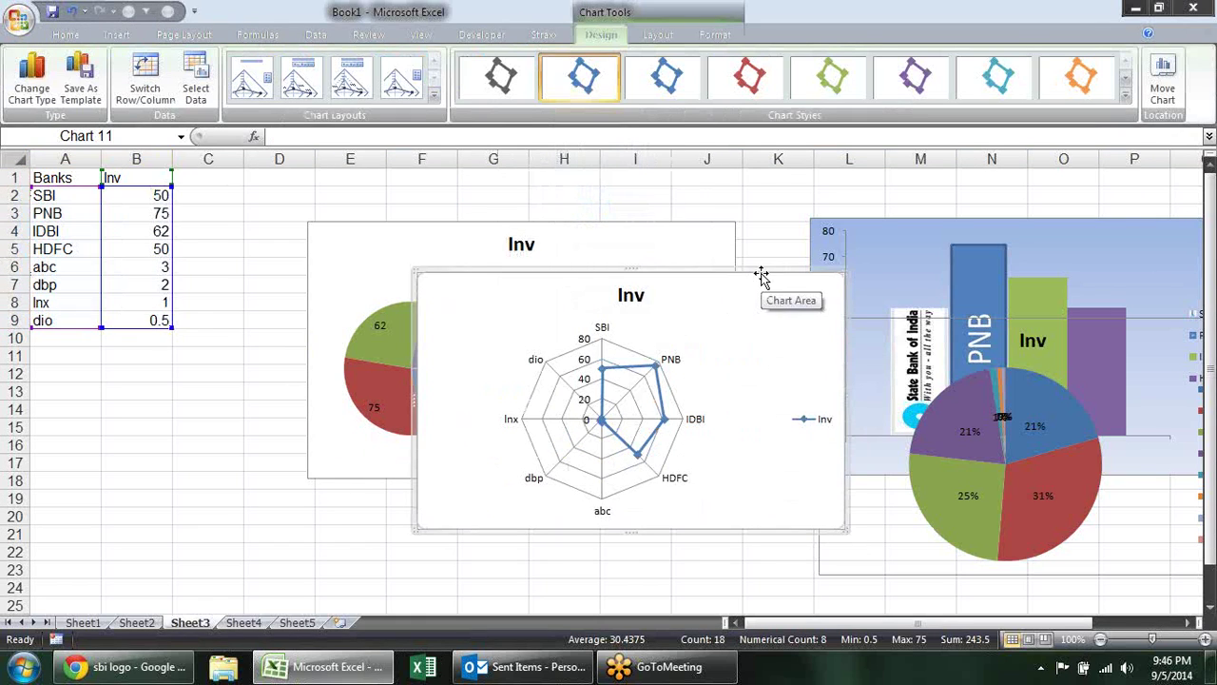
drag(760, 276, 674, 198)
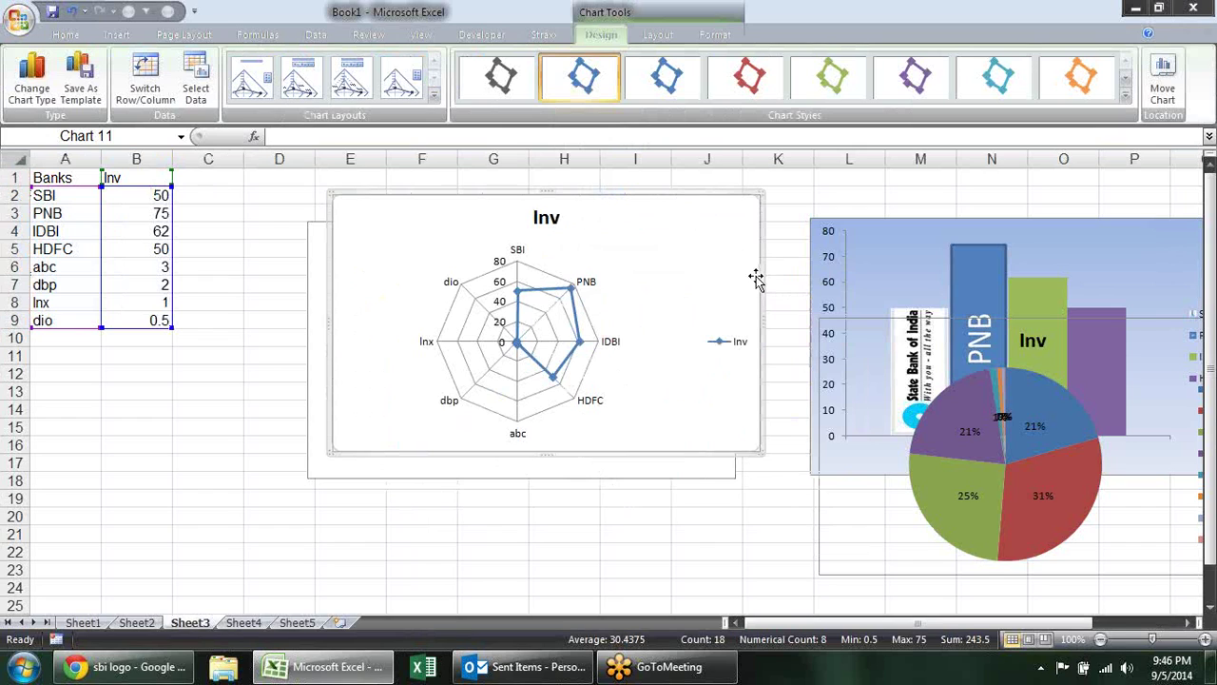
drag(765, 236, 741, 288)
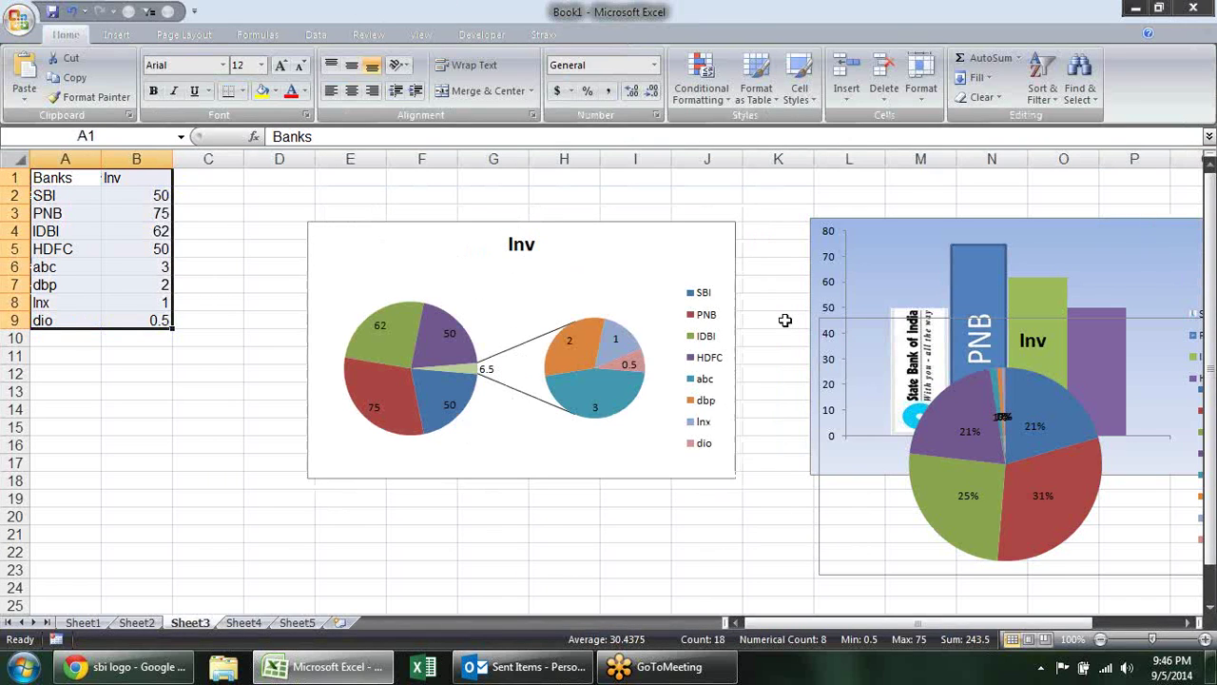